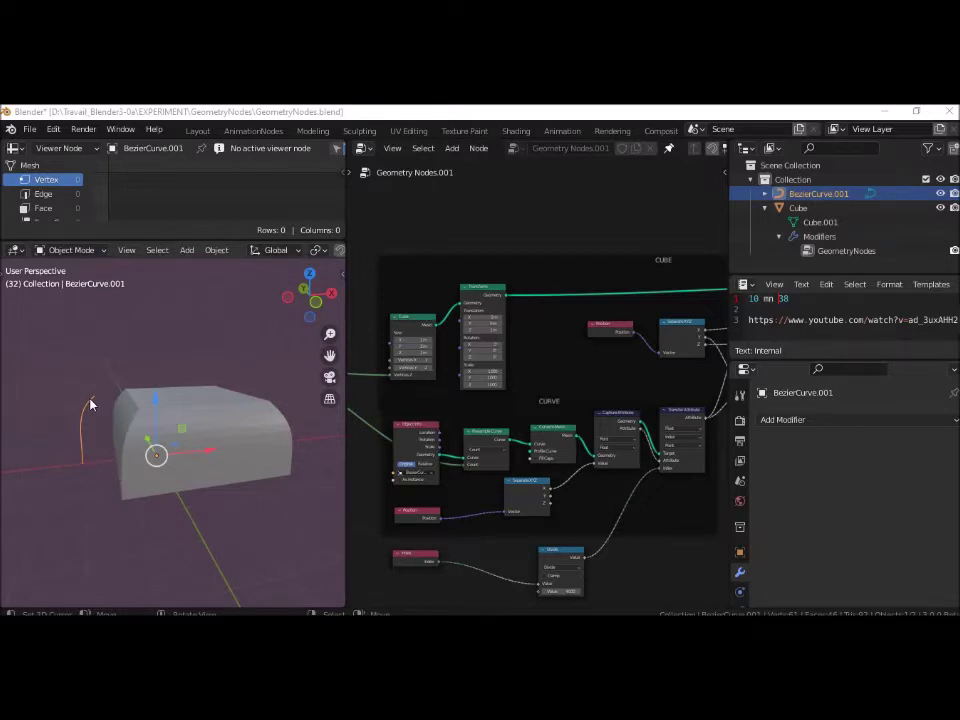
- In Edit Mode, slide BezierCurve.001's control points and left endpoint along X to narrow the dome
scroll(540, 435, "down", 1)
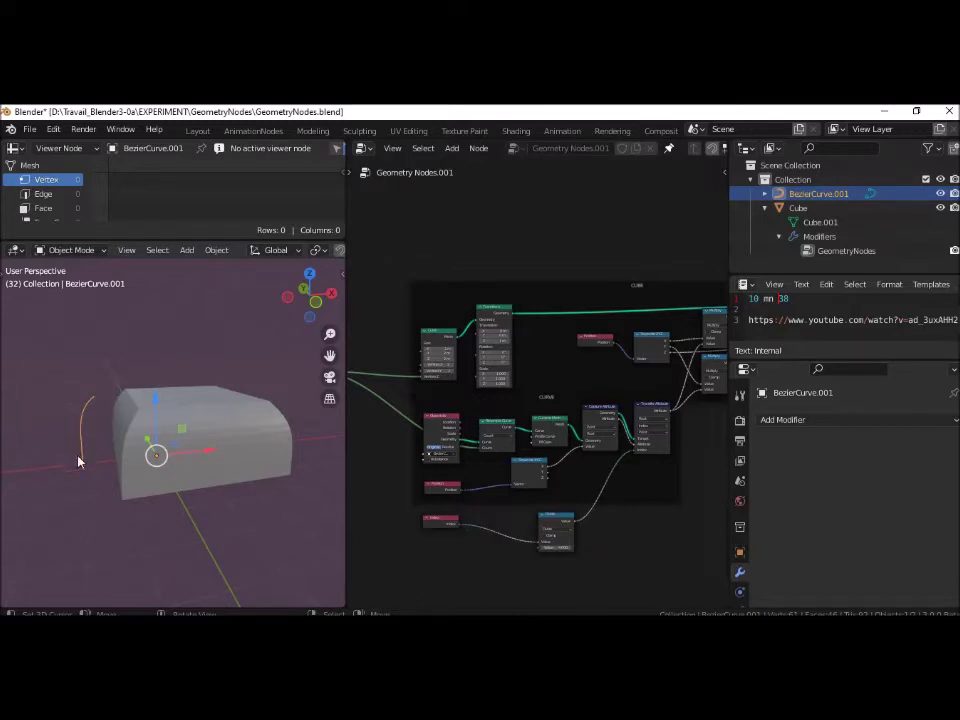
mouse_move(153, 520)
middle_mouse_down()
mouse_move(152, 497)
mouse_move(169, 485)
middle_mouse_up()
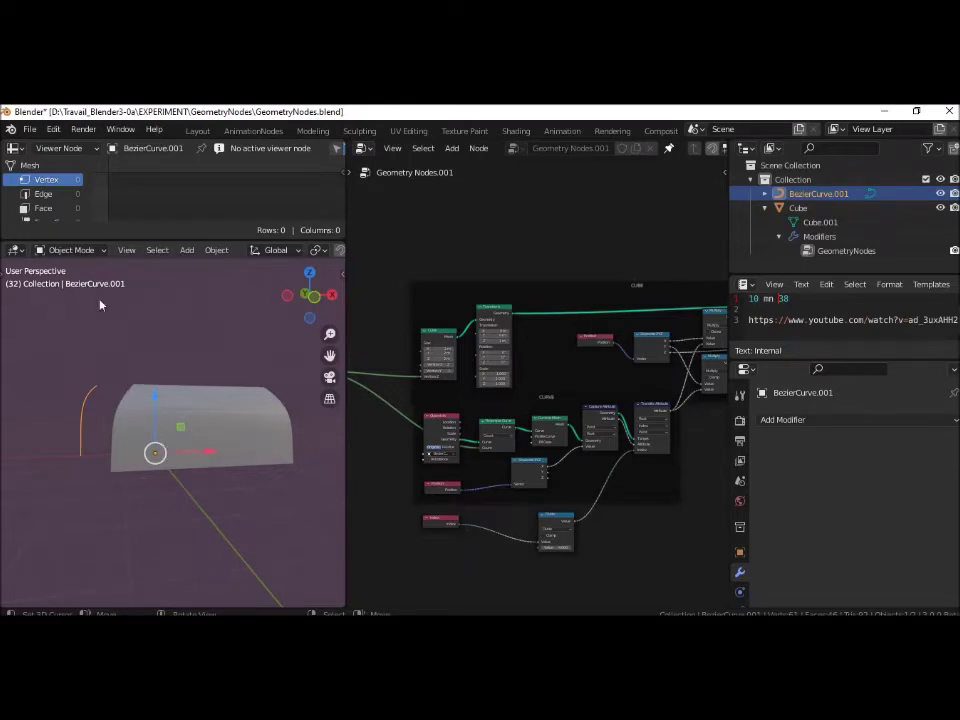
left_click(72, 250)
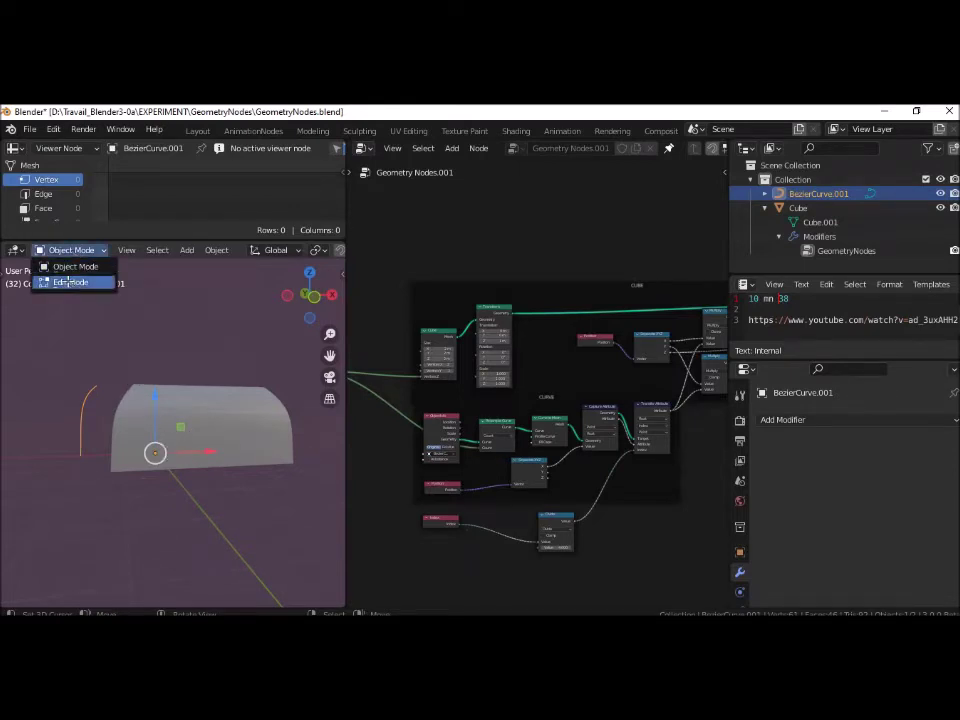
left_click(70, 282)
left_click_drag(96, 385, 156, 394)
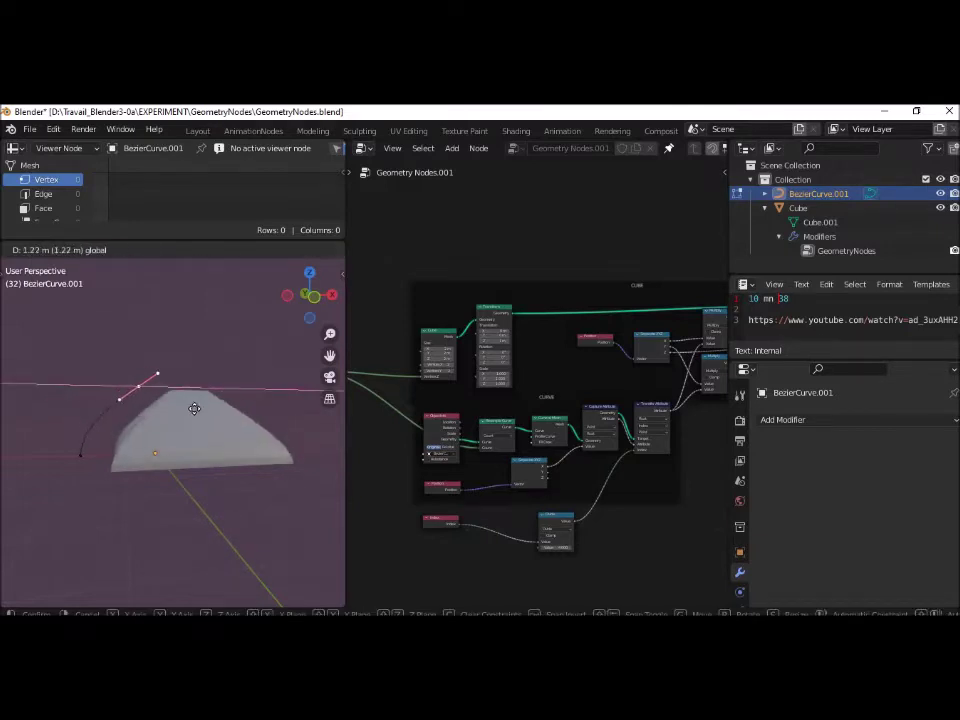
left_click_drag(156, 394, 159, 407)
left_click(79, 454)
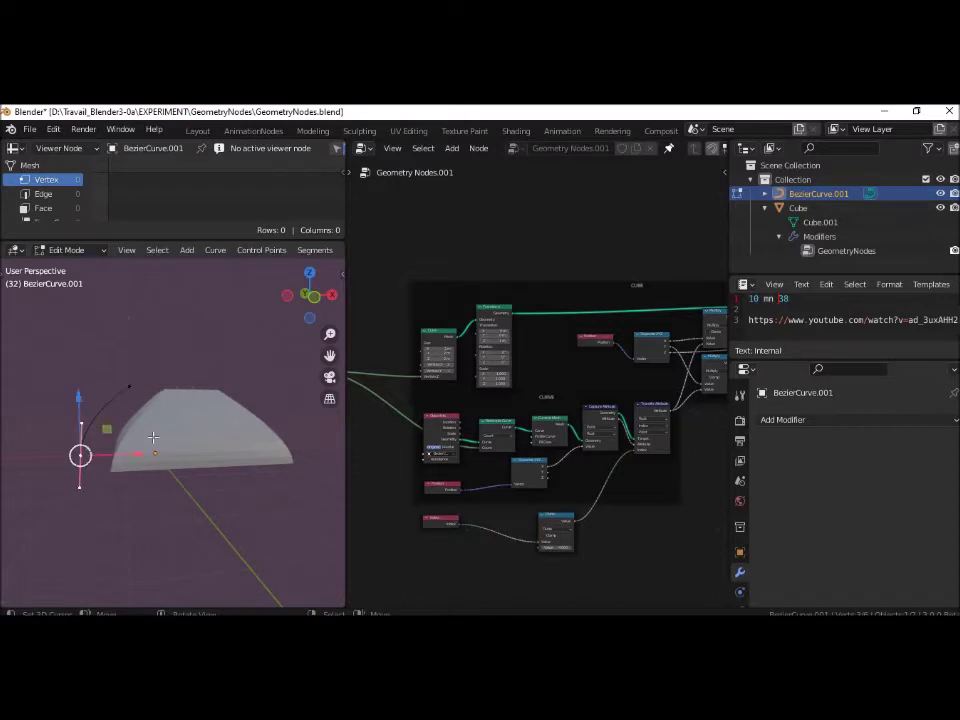
left_click_drag(133, 452, 146, 453)
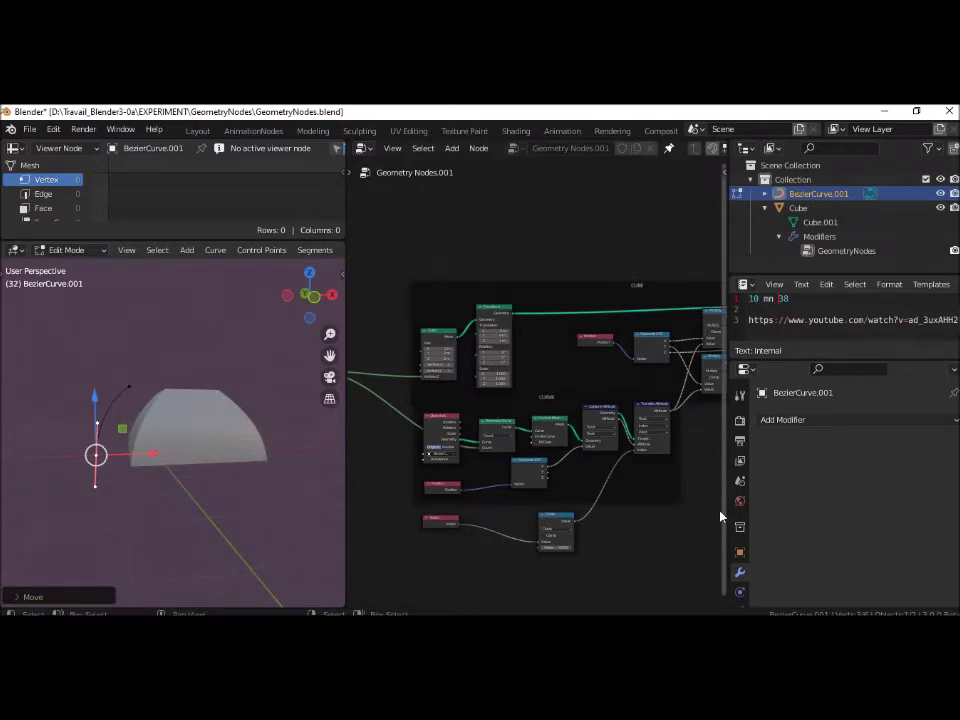
- Deselect the curve point, return to Object Mode and make the Cube active
scroll(551, 465, "down", 1)
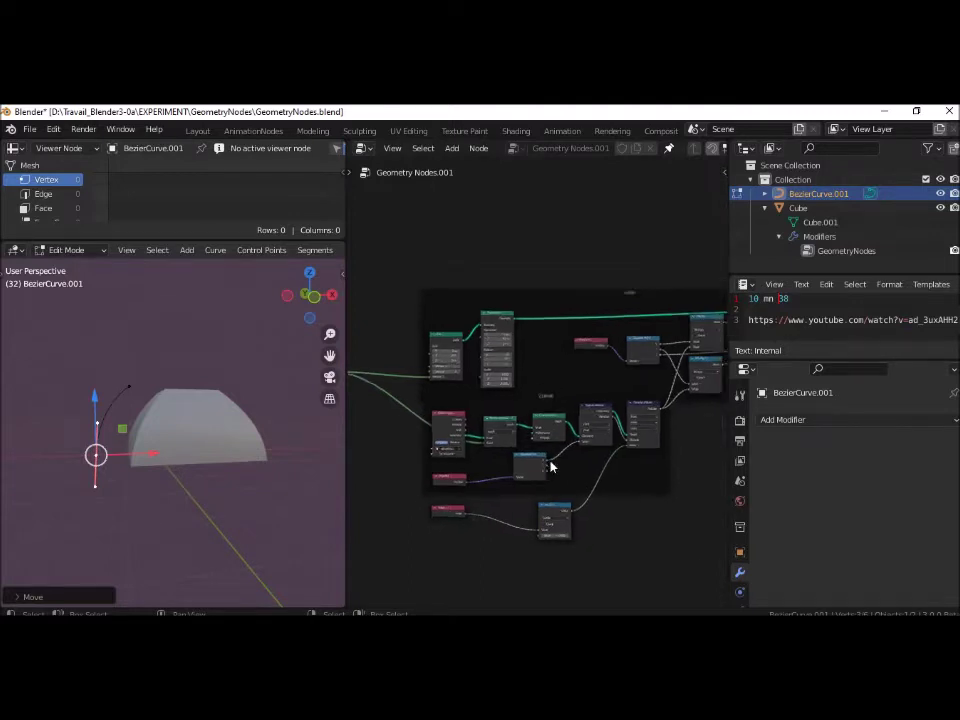
scroll(551, 465, "down", 1)
scroll(551, 465, "down", 1)
left_click(200, 330)
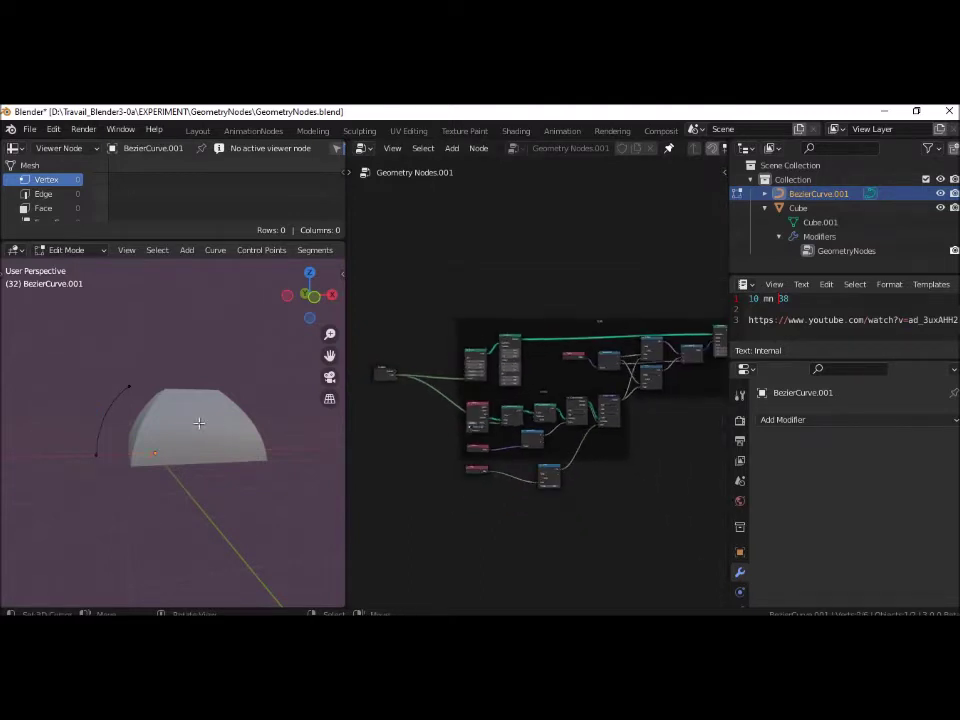
left_click(66, 250)
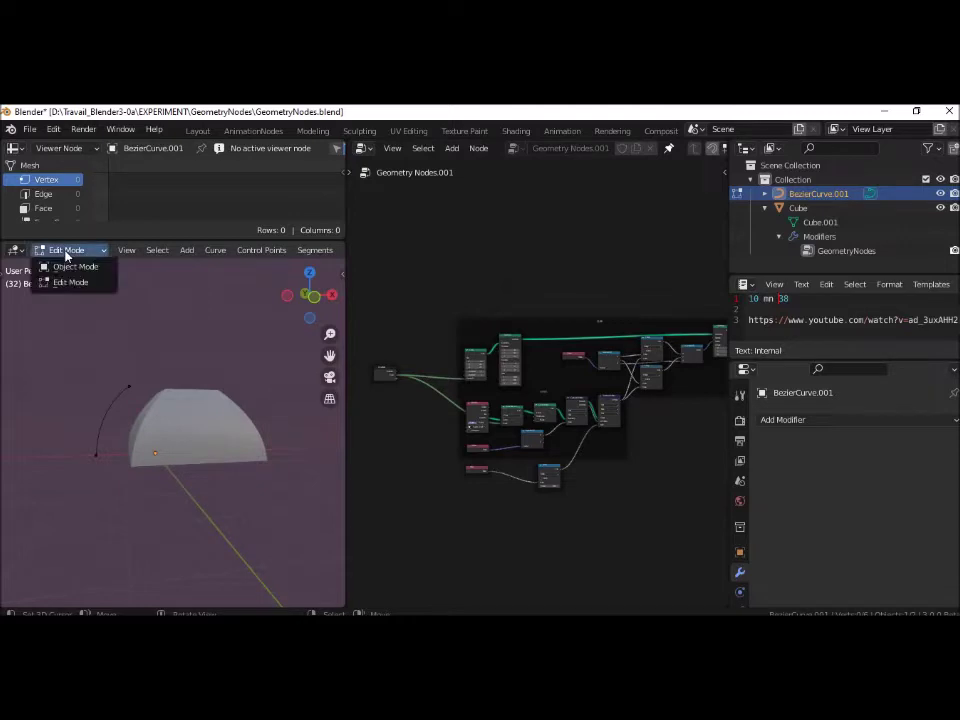
left_click(72, 266)
left_click(228, 436)
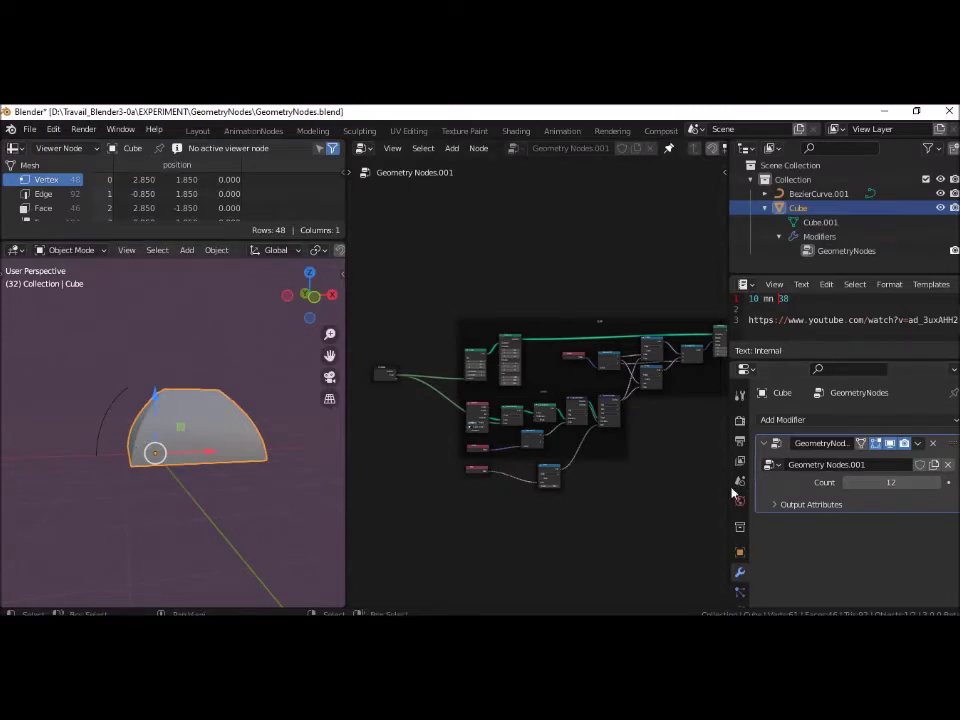
- Set the Geometry Nodes.001 modifier's Count to 4 for a coarsely faceted profile
left_click(896, 484)
type("4")
key("Return")
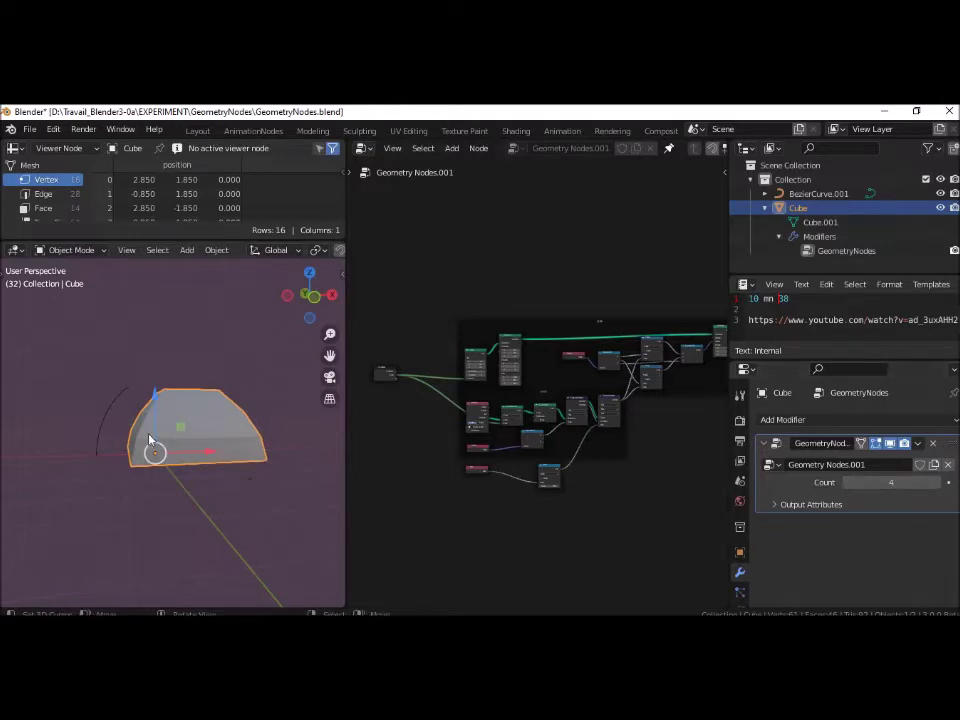
scroll(148, 440, "up", 2)
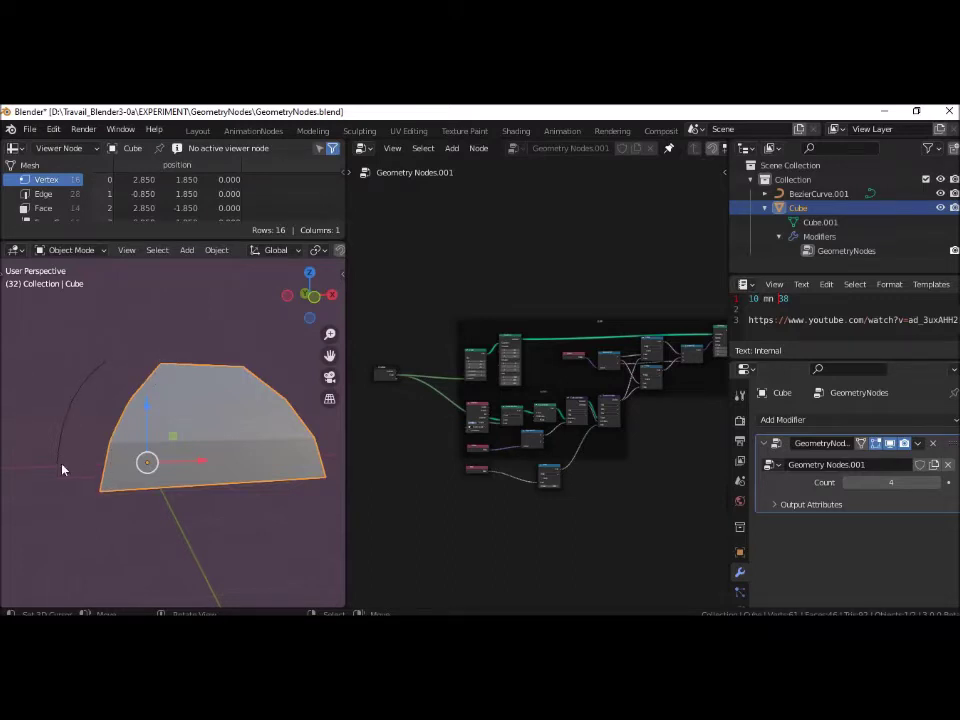
left_click(70, 419)
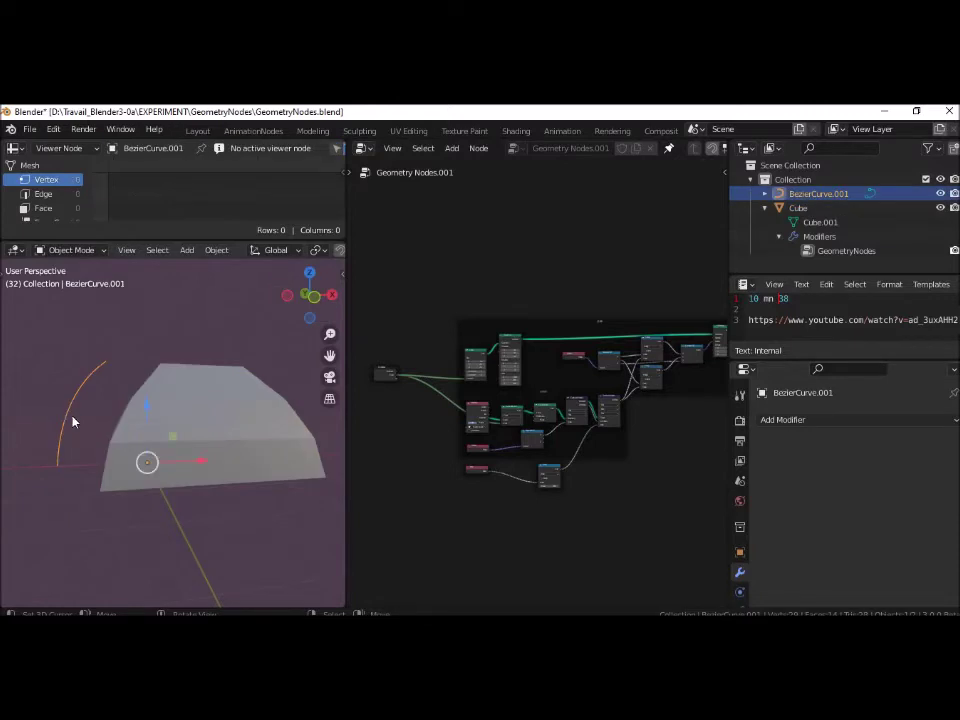
- In Edit Mode, pull a BezierCurve.001 control point outward along X to widen the faceted mesh
left_click(70, 250)
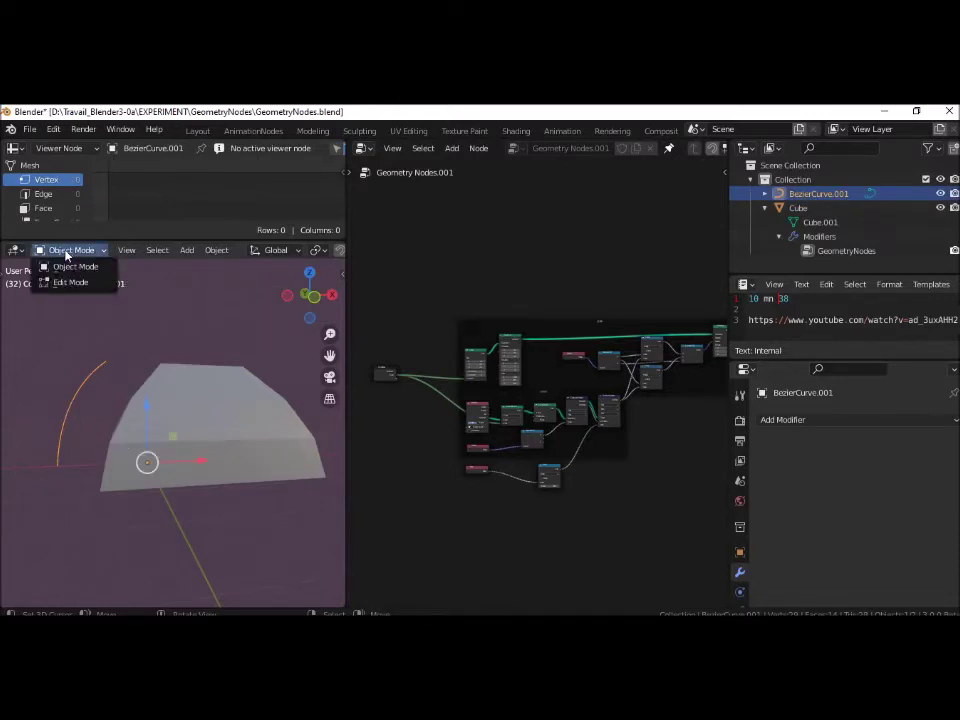
left_click(62, 283)
left_click(106, 360)
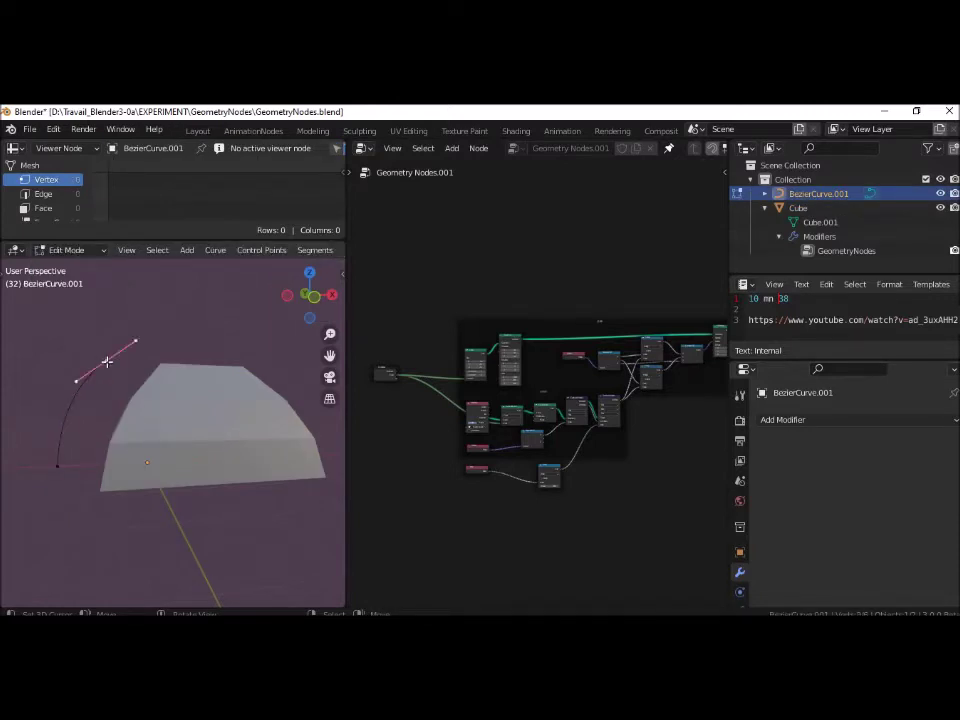
mouse_move(160, 362)
left_mouse_down()
mouse_move(186, 381)
mouse_move(122, 375)
mouse_move(143, 375)
left_mouse_up()
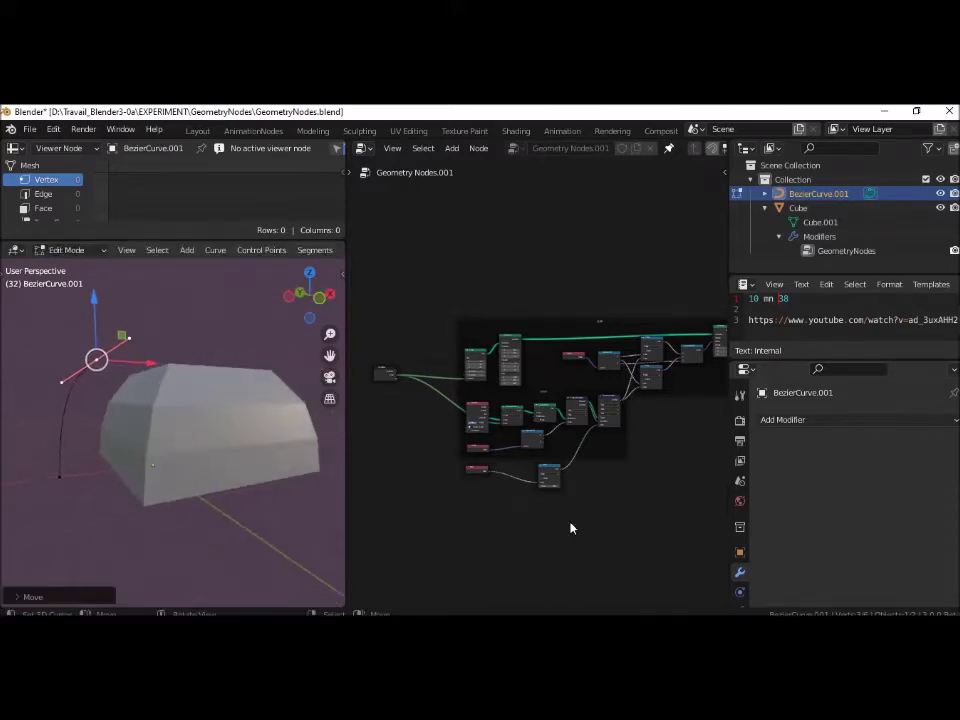
left_click(800, 209)
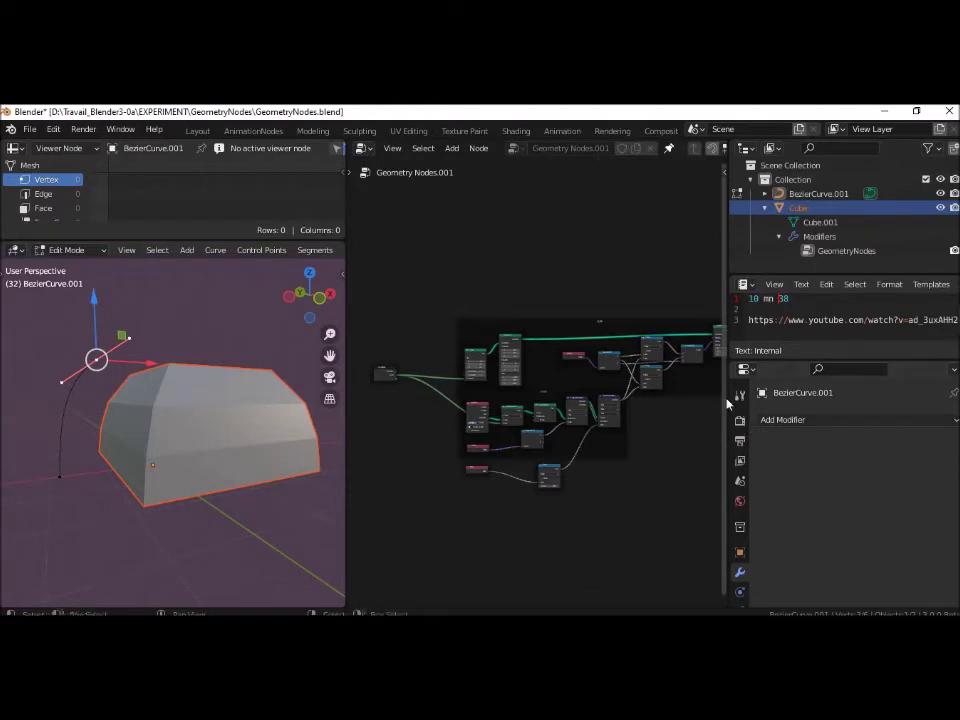
- Back in Object Mode with the Cube active, set the modifier Count to 12
left_click(63, 251)
left_click(68, 267)
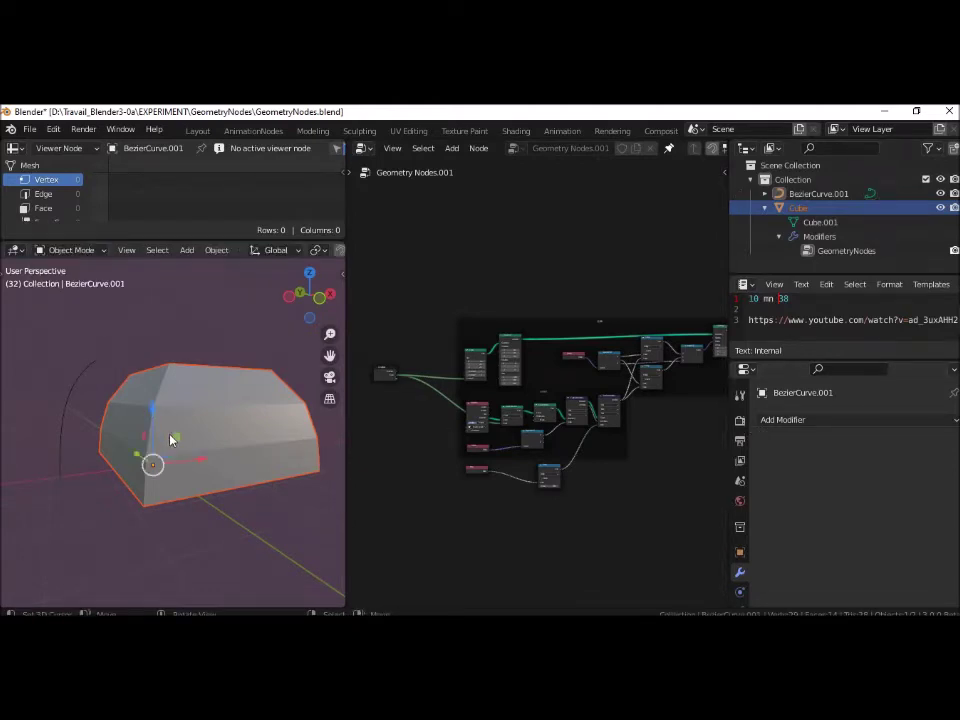
left_click(172, 440)
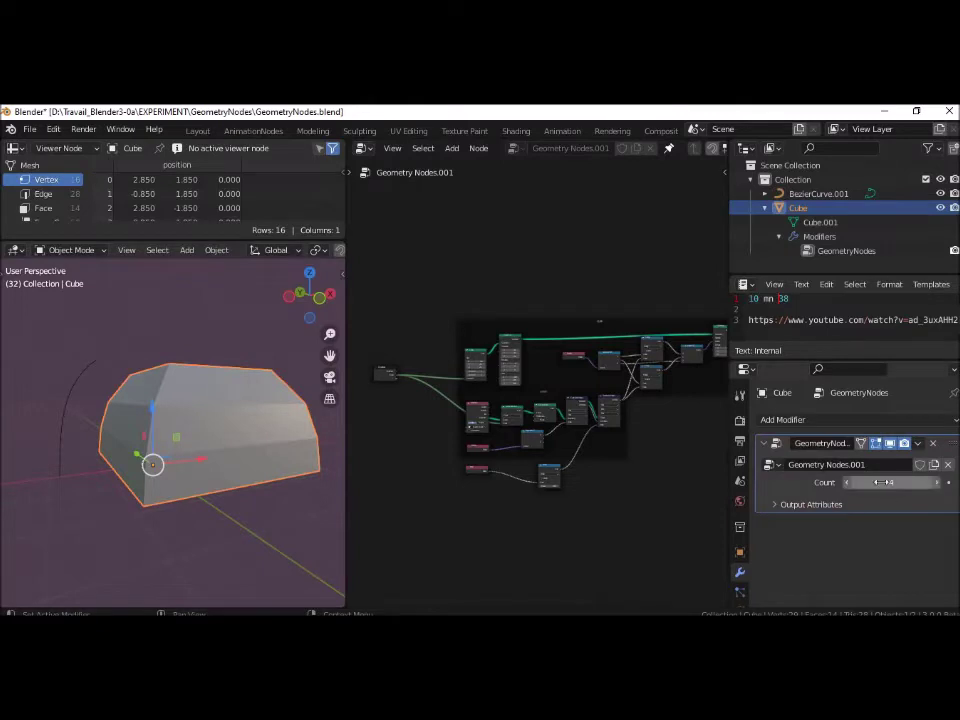
left_click(936, 485)
type("12")
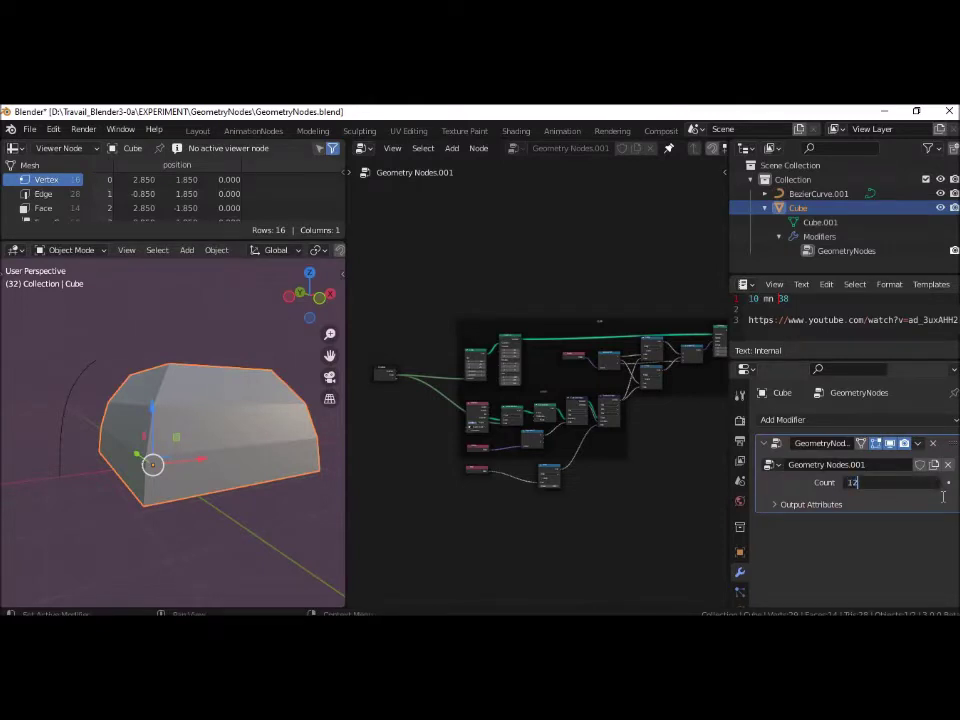
key("Return")
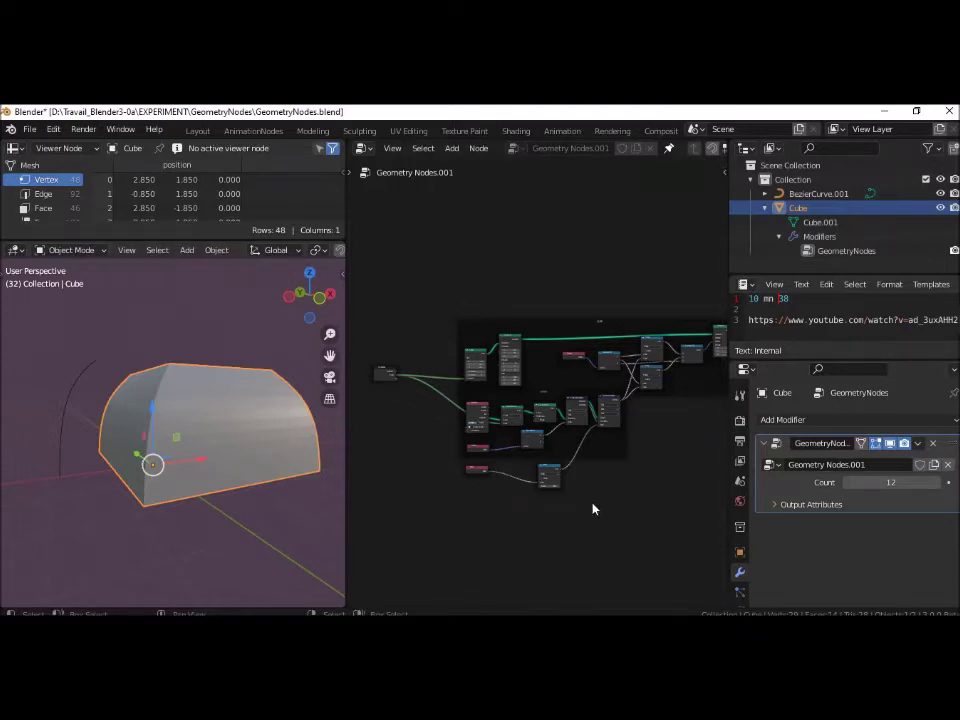
- Zoom into the node tree and pan right to inspect it
scroll(588, 527, "up", 2)
scroll(590, 532, "up", 2)
scroll(592, 537, "up", 1)
scroll(640, 560, "up", 1)
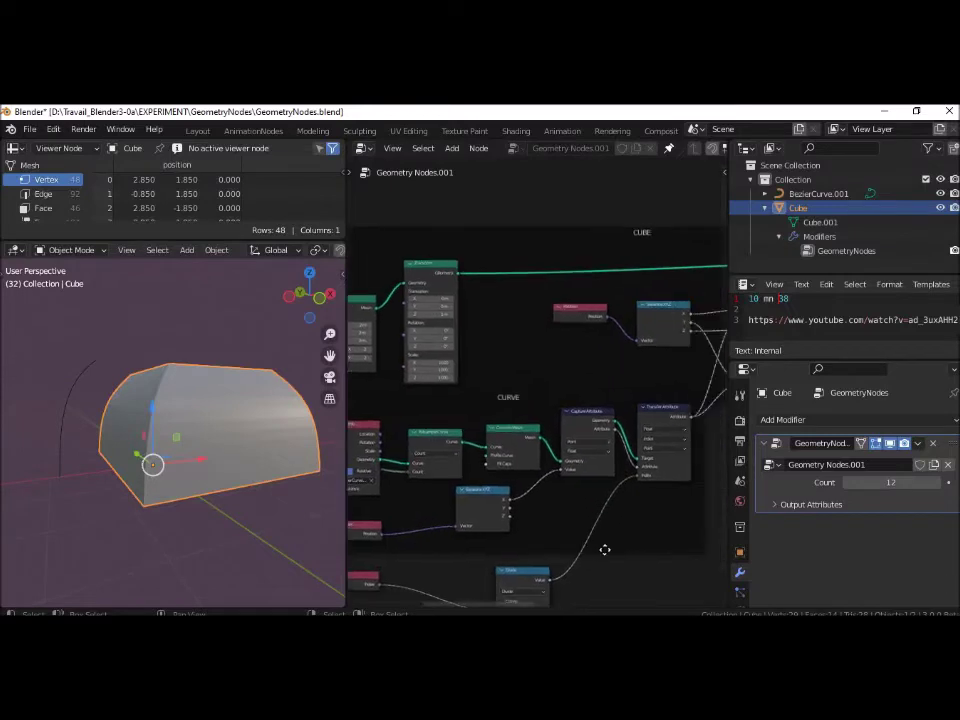
scroll(604, 551, "up", 1)
scroll(603, 551, "up", 1)
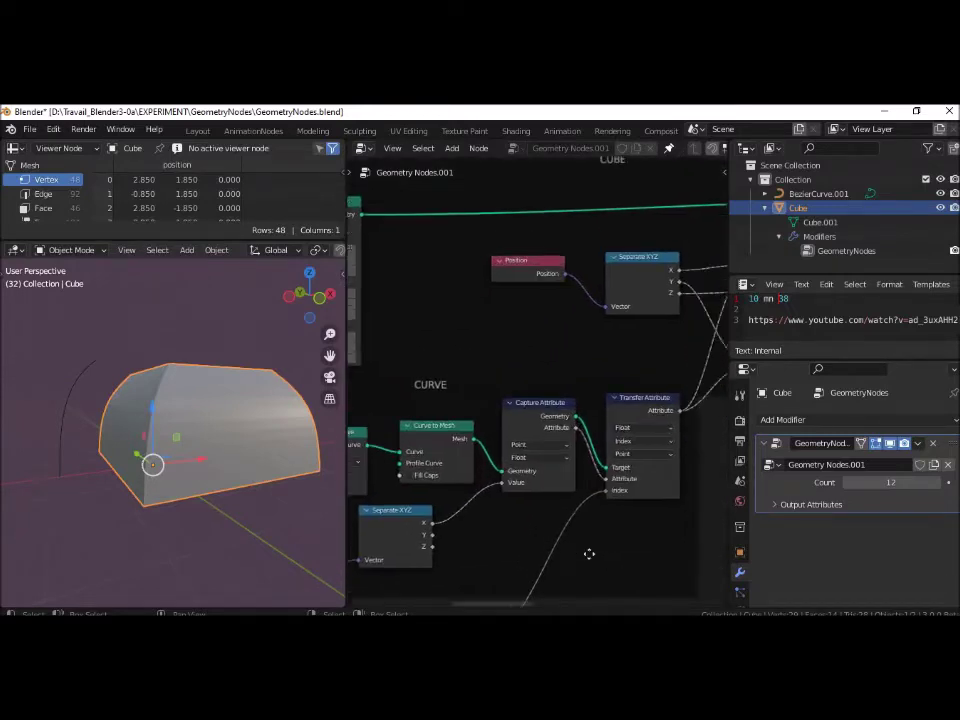
scroll(660, 467, "right", 5, "ctrl")
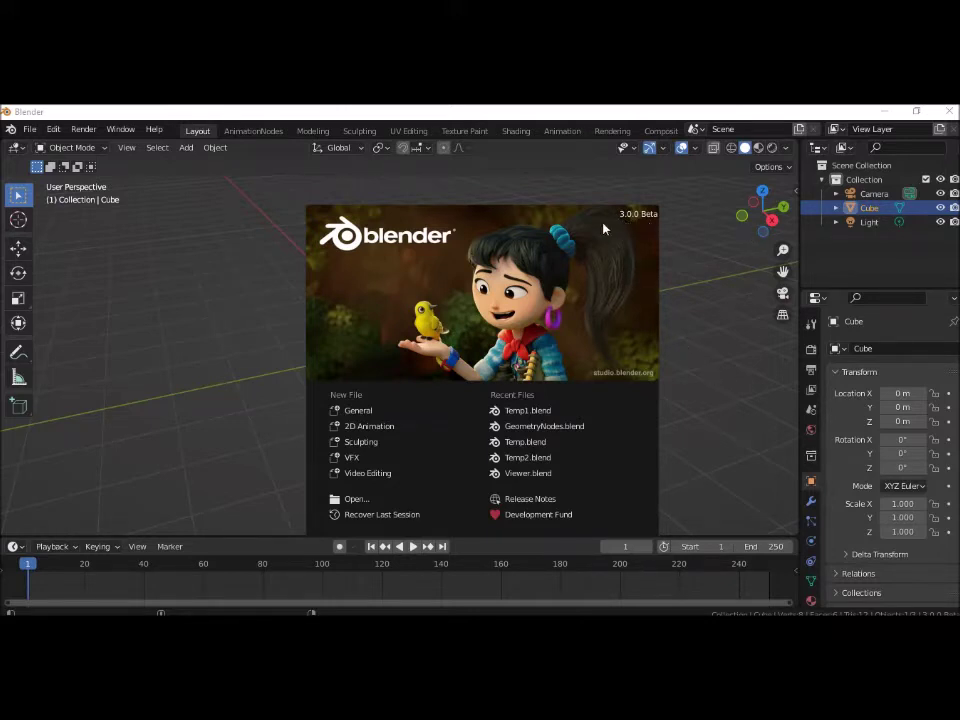
- Close the splash screen and scroll the workspace tabs to reach Geometry Nodes
left_click(139, 225)
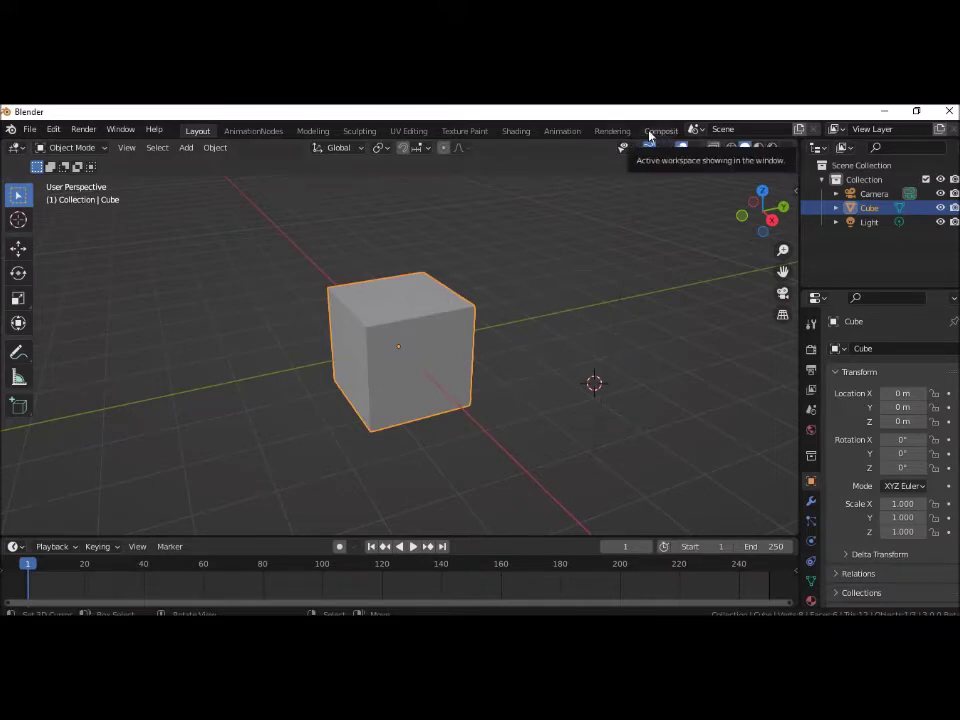
scroll(655, 133, "down", 2)
scroll(648, 135, "down", 3)
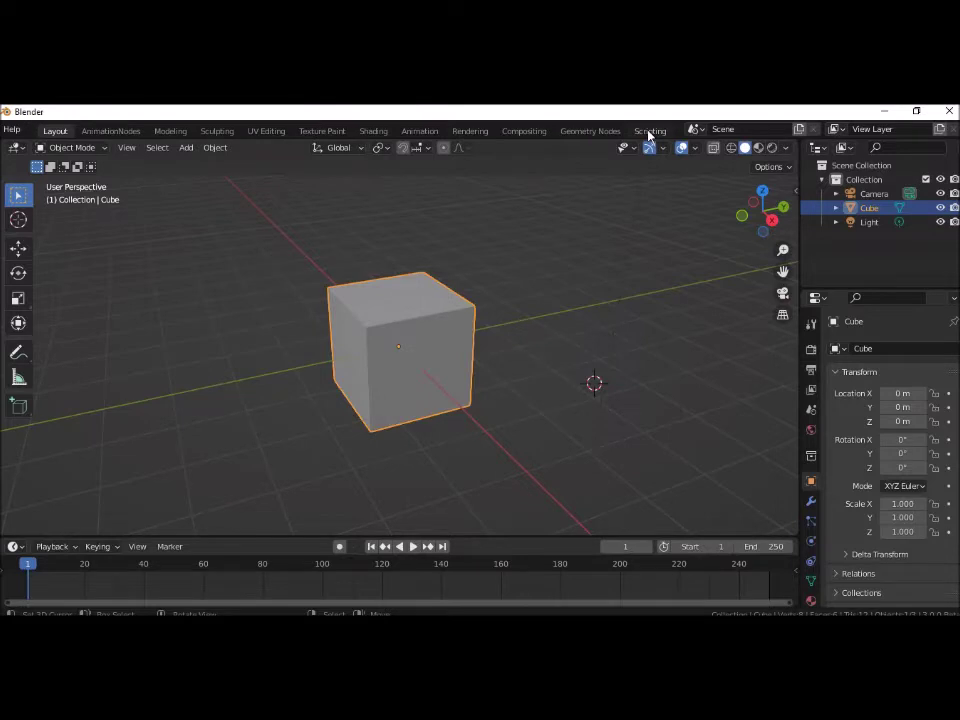
scroll(575, 137, "up", 2)
scroll(573, 137, "down", 3)
left_click(575, 131)
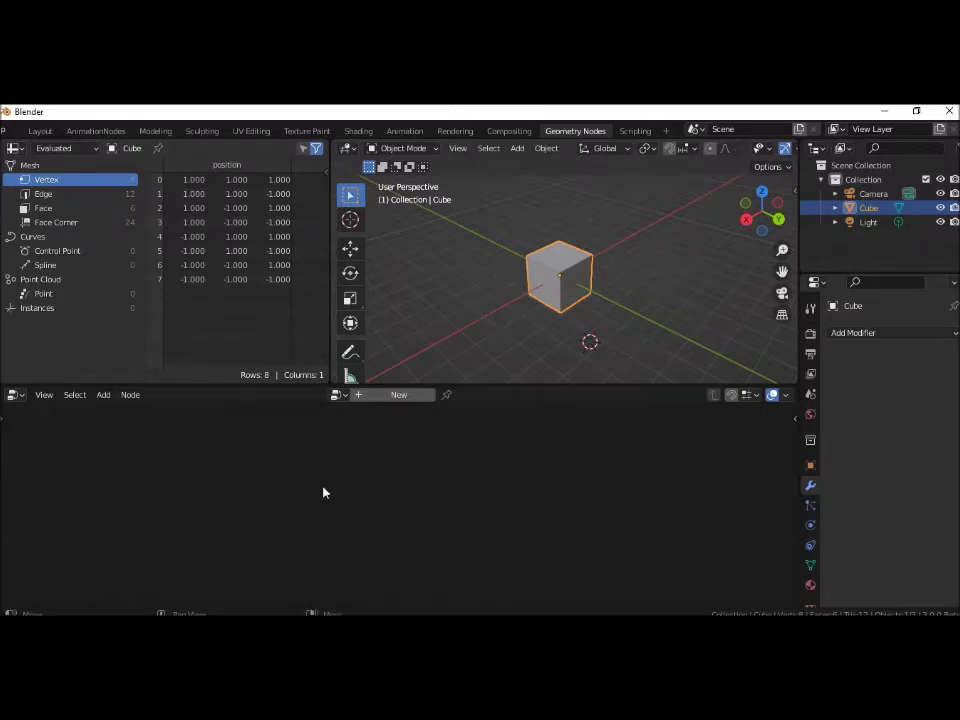
- Drag the 3D Viewport / Node Editor border upward to enlarge the node editor
left_click_drag(484, 386, 481, 307)
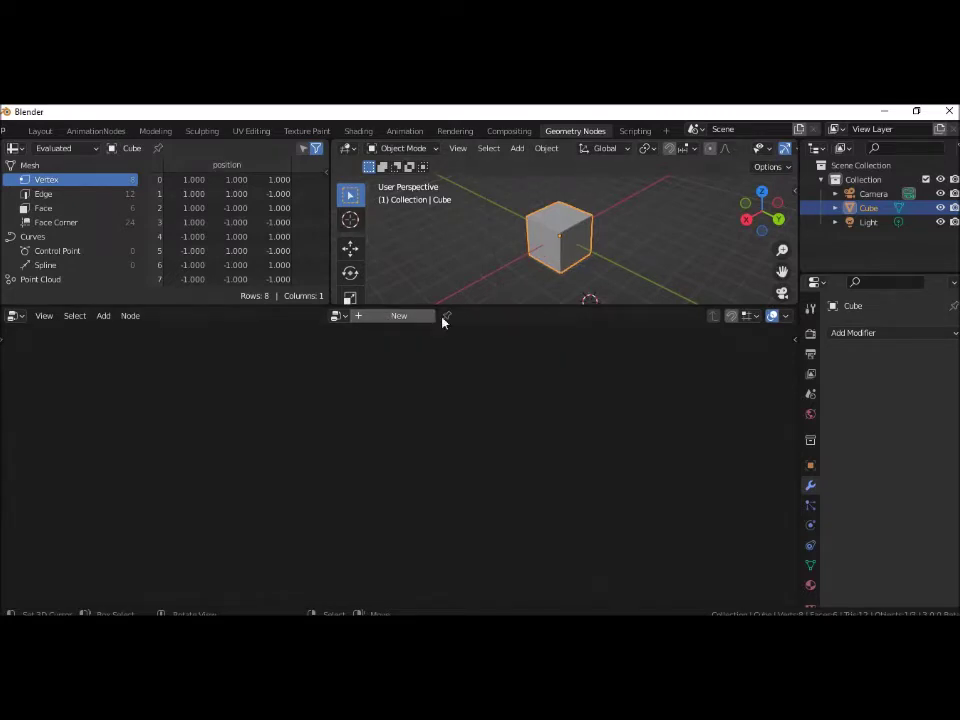
- Create a new geometry node tree on the cube, moving Group Input far left and Group Output far right
left_click(416, 320)
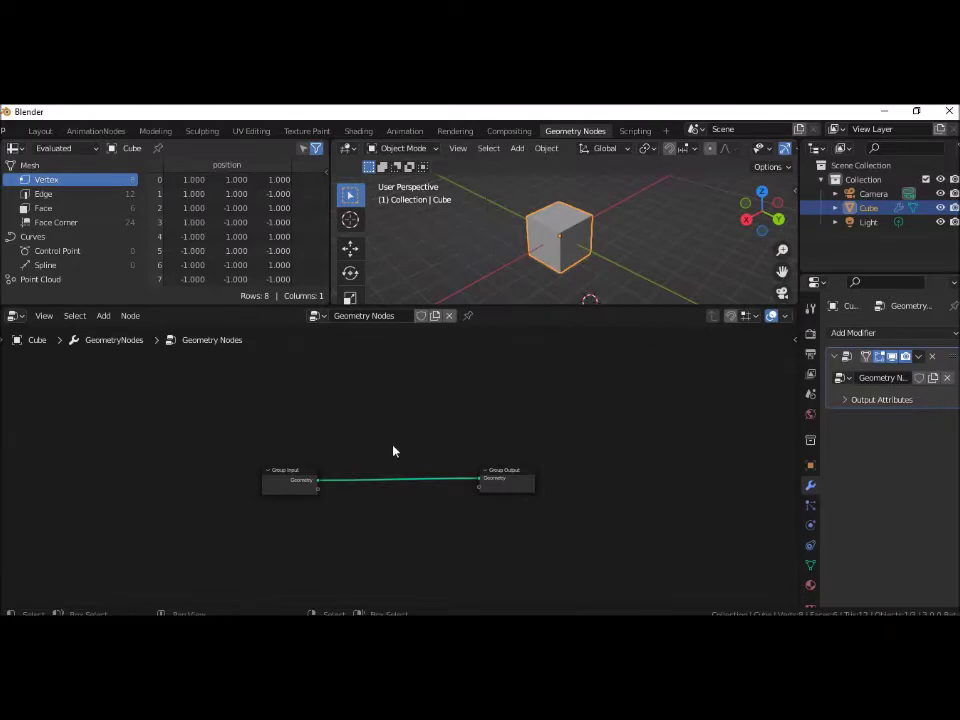
left_click_drag(276, 472, 150, 415)
left_click_drag(514, 470, 697, 368)
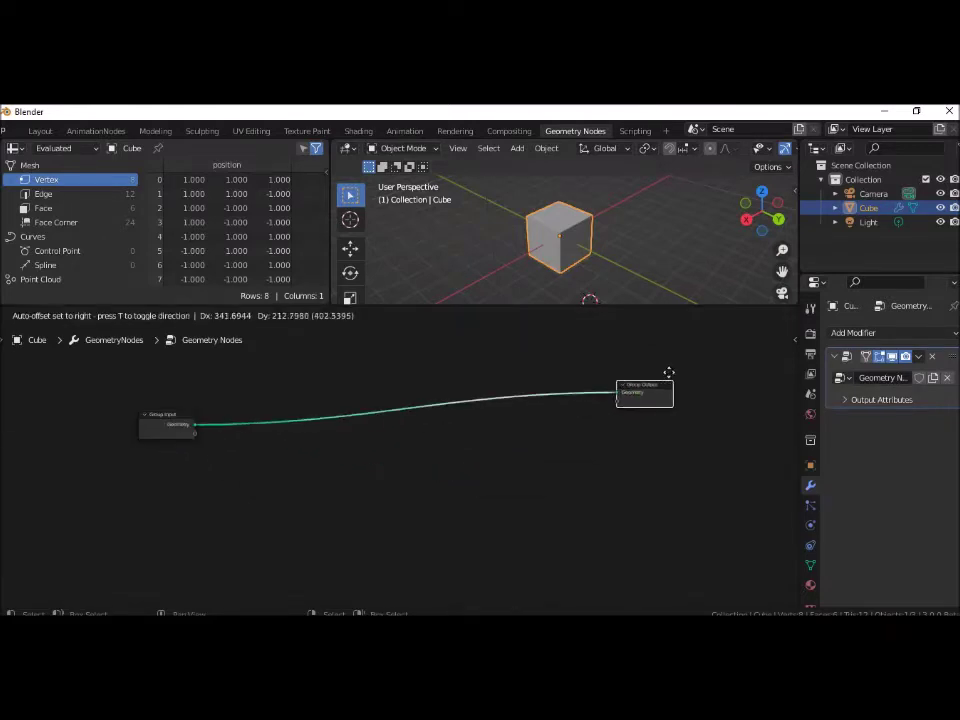
left_click_drag(170, 418, 140, 365)
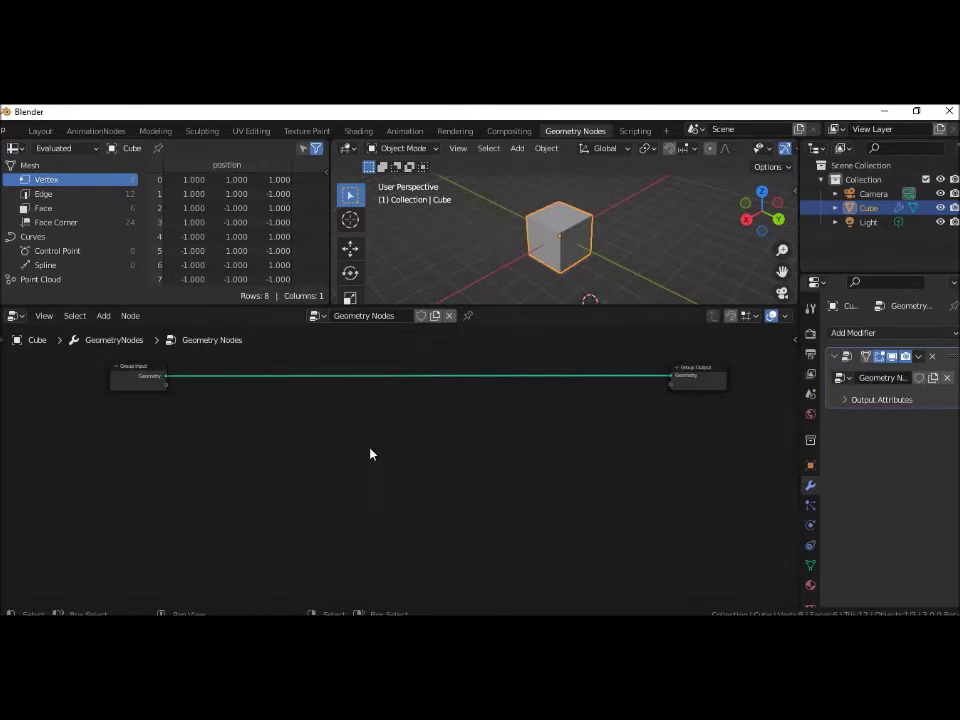
key("shift+a")
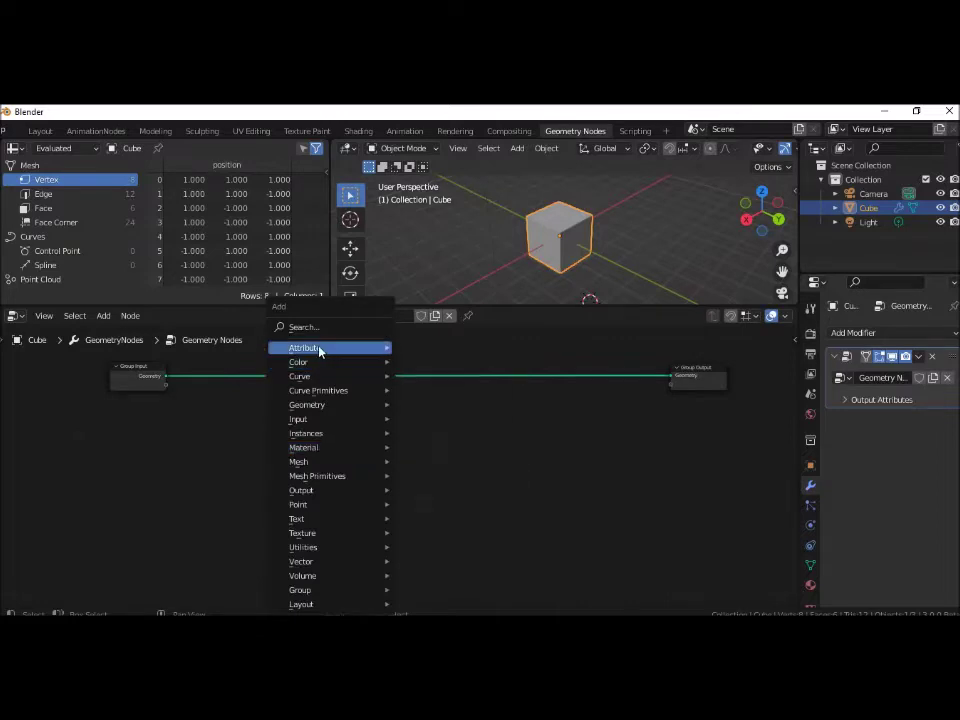
mouse_move(305, 347)
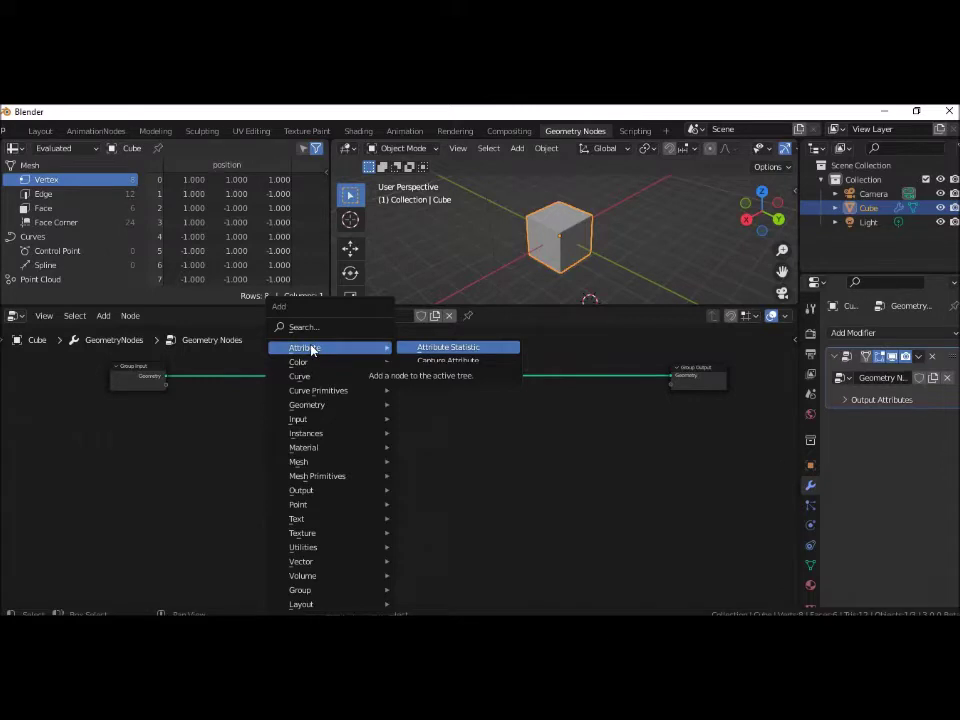
- Add a Transfer Attribute node and place it below the main link
left_click(103, 315)
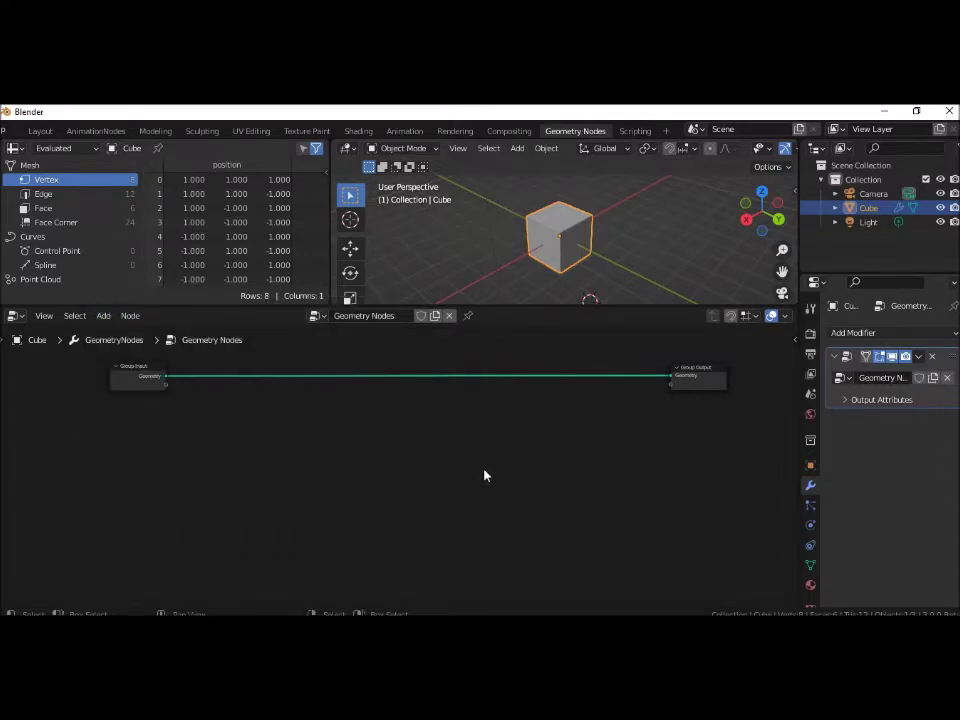
key("shift+a")
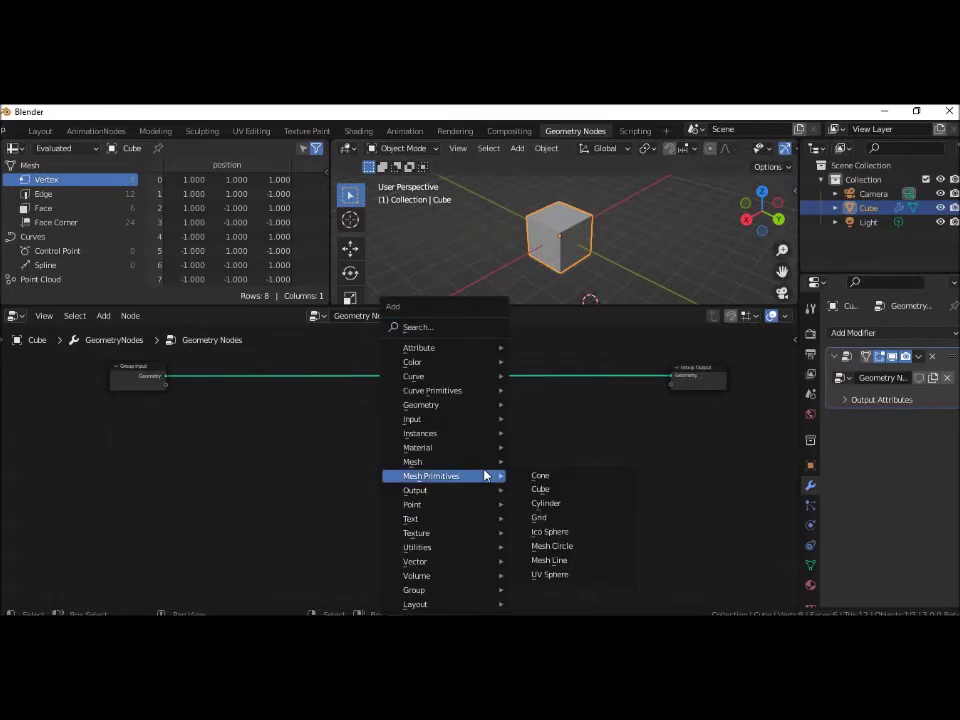
mouse_move(441, 348)
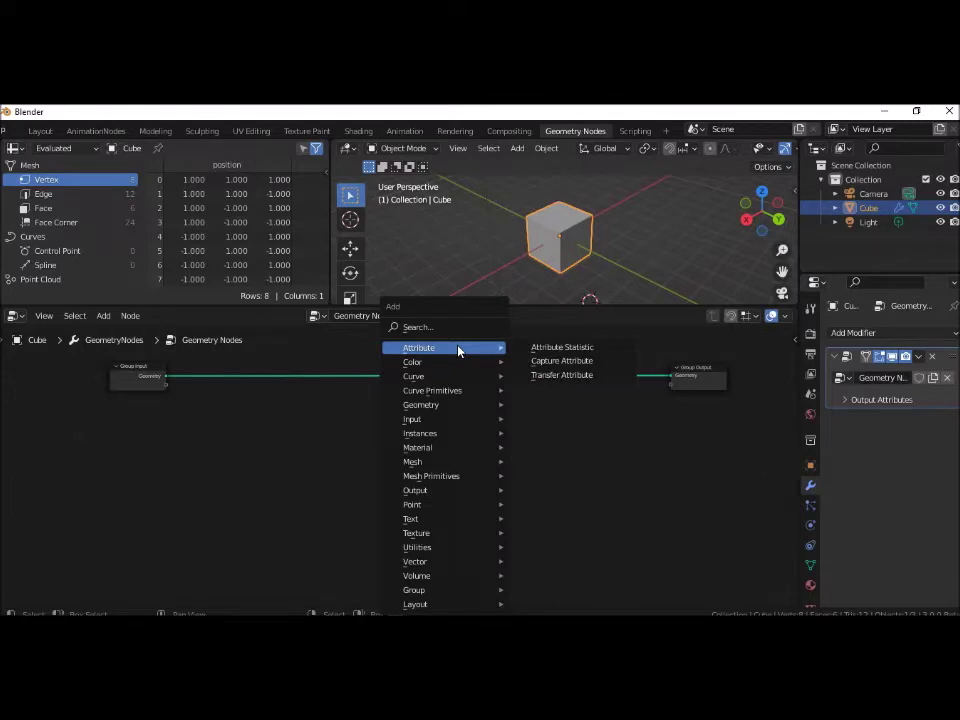
left_click(567, 375)
left_click(397, 411)
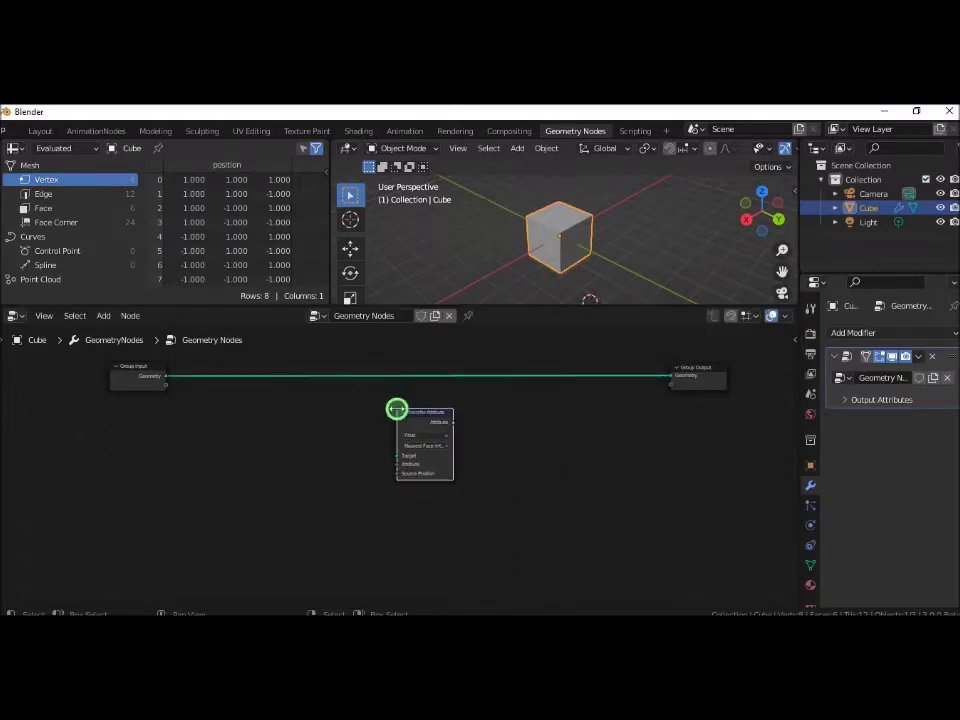
- Switch the Transfer Attribute mapping from Nearest Face Interpolated to Index and tidy node positions
scroll(520, 446, "up", 1)
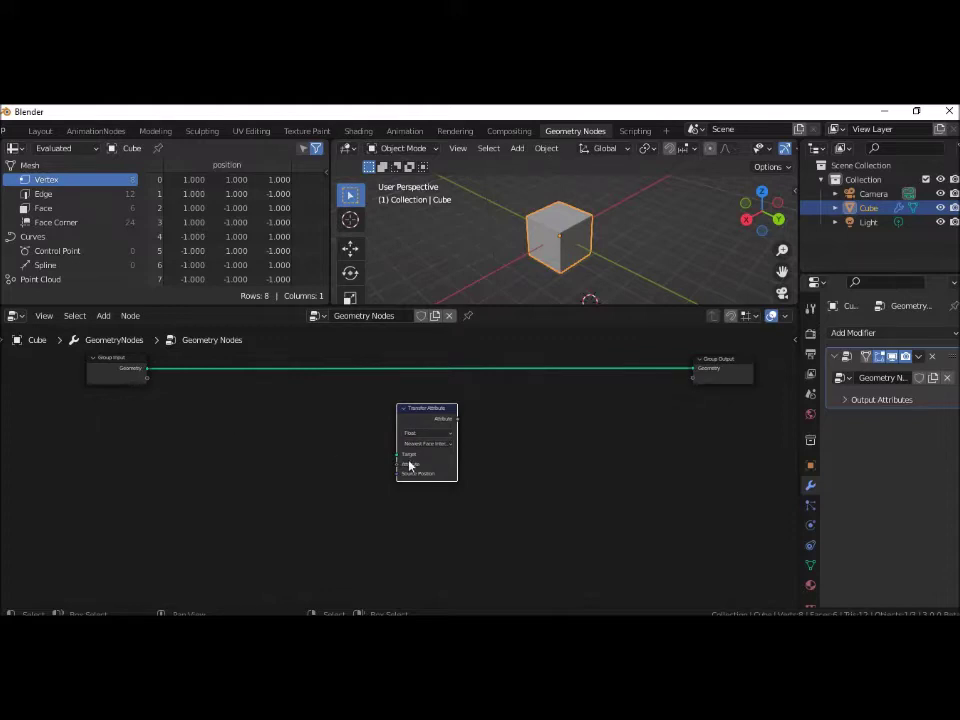
scroll(428, 437, "up", 2)
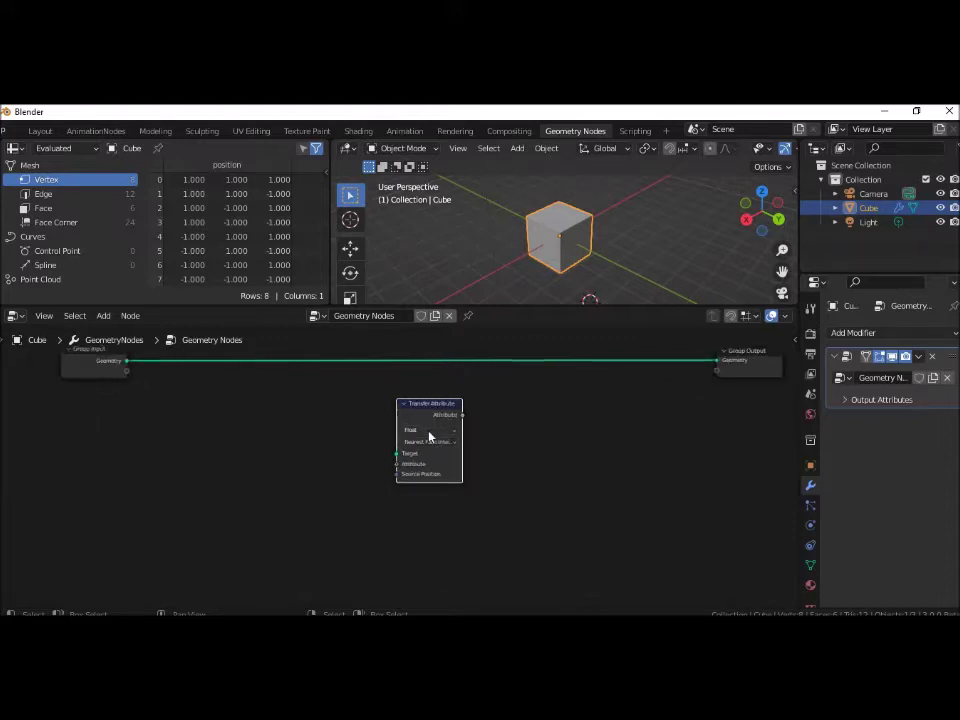
middle_click_drag(491, 454, 469, 468)
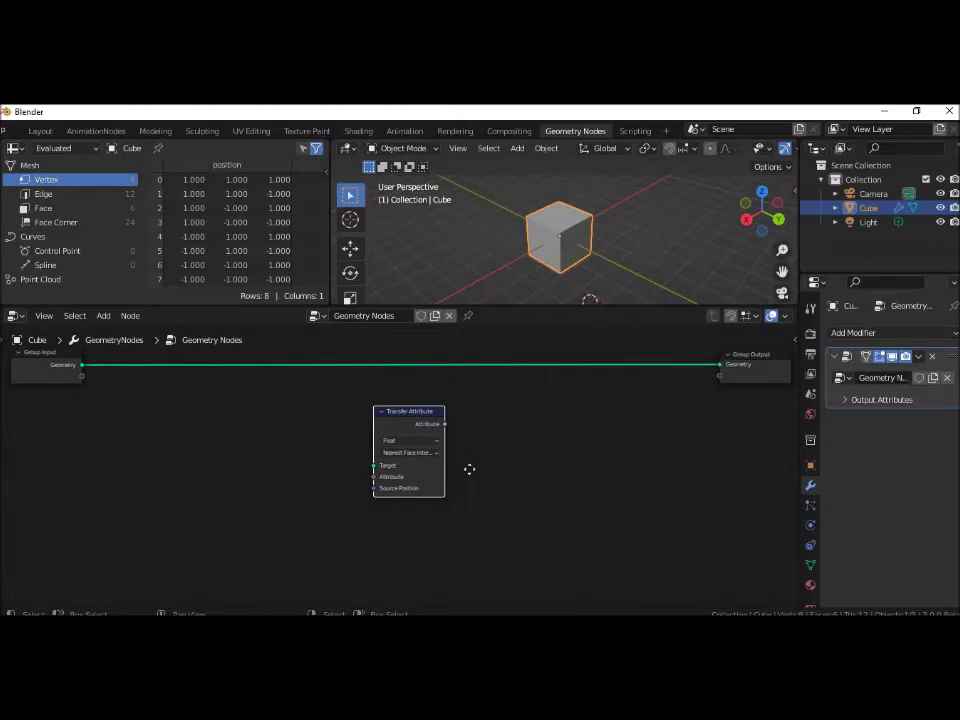
left_click_drag(756, 360, 740, 360)
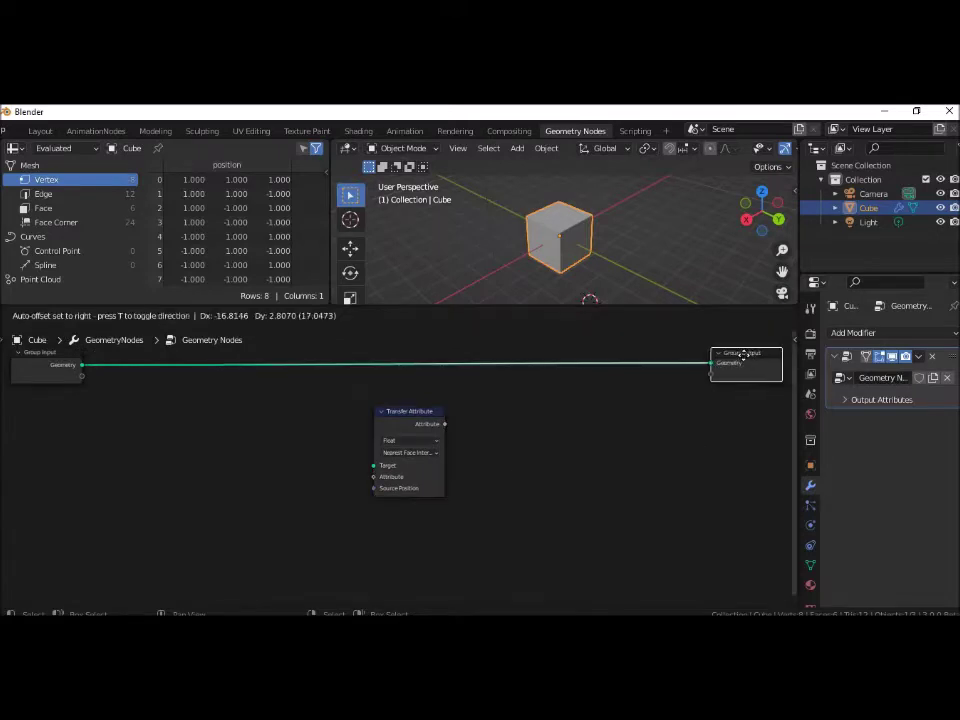
left_click(405, 453)
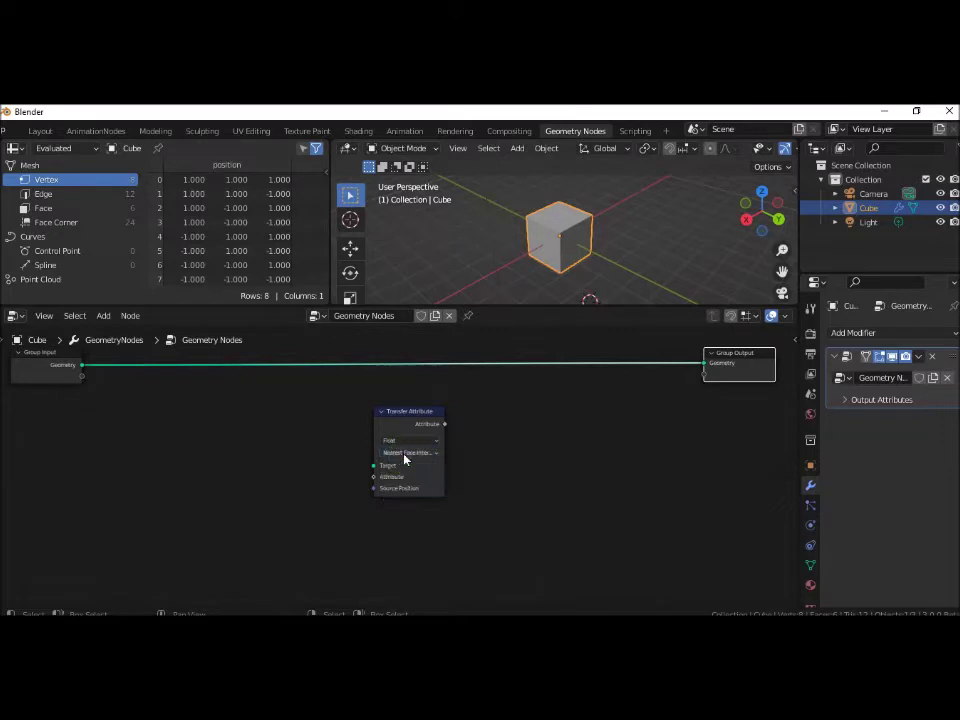
left_click(386, 488)
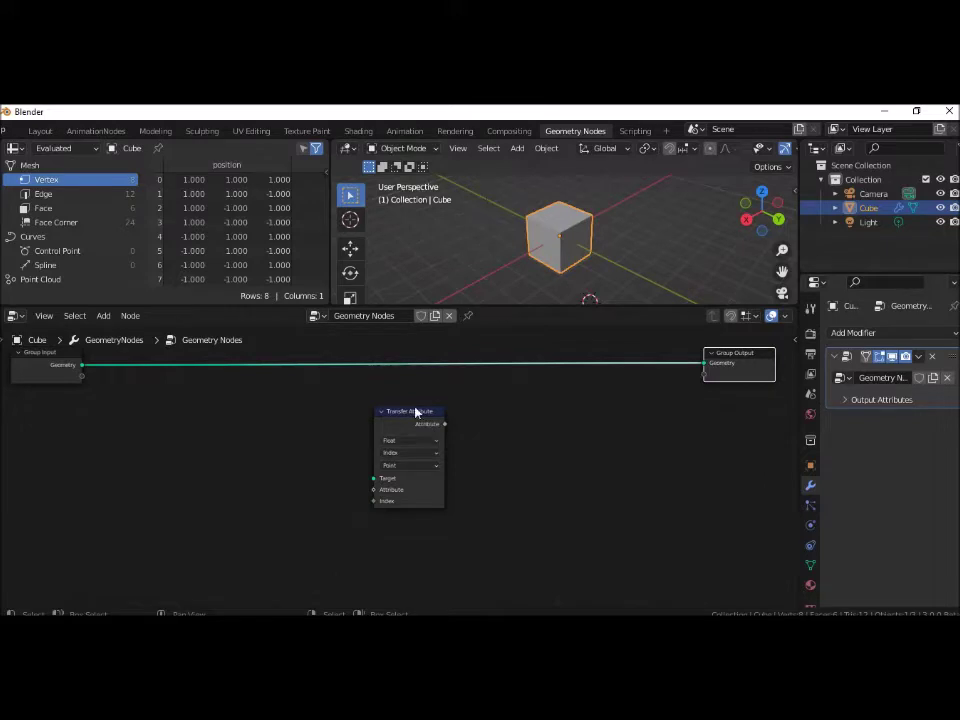
left_click_drag(410, 411, 417, 404)
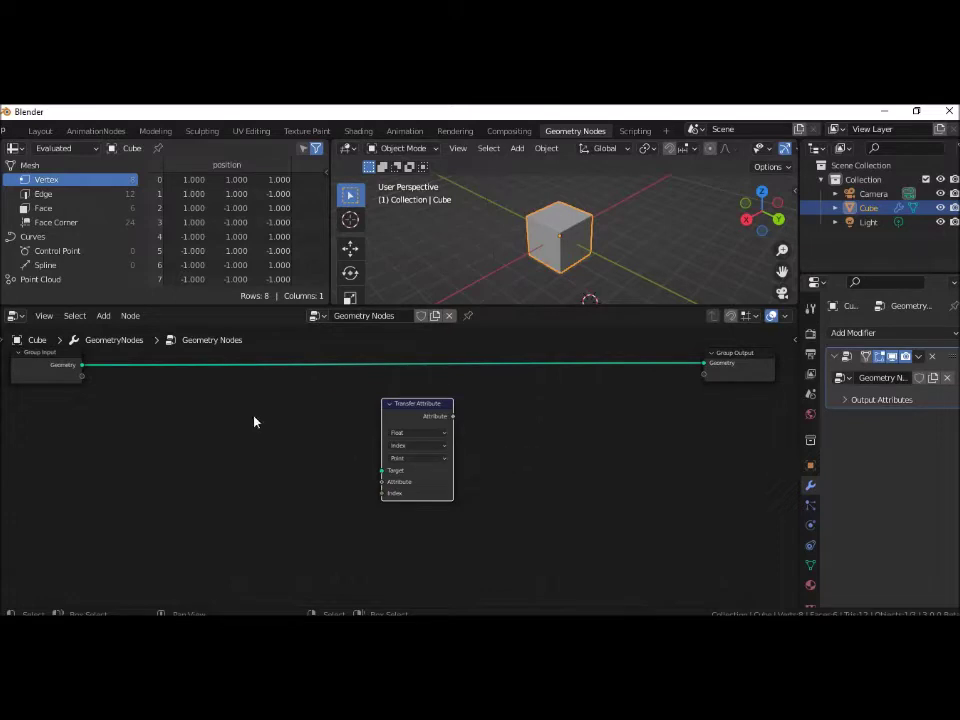
mouse_move(82, 365)
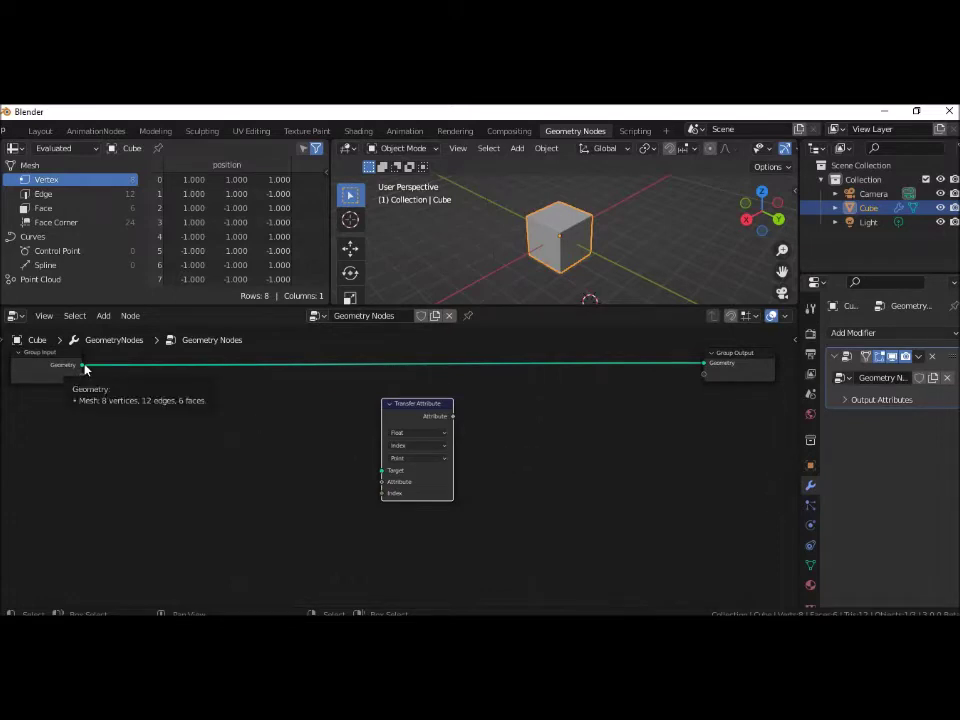
left_click_drag(84, 366, 367, 474)
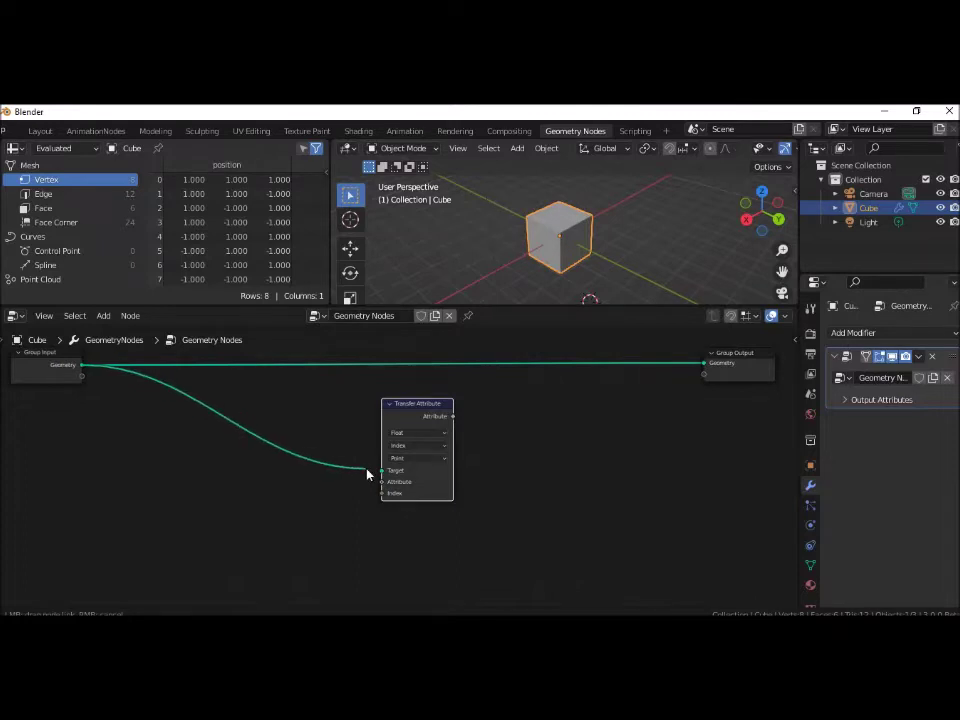
- Wire Group Input Geometry into Transfer Attribute's Target, keeping Point domain and Float data type
left_click_drag(367, 474, 382, 476)
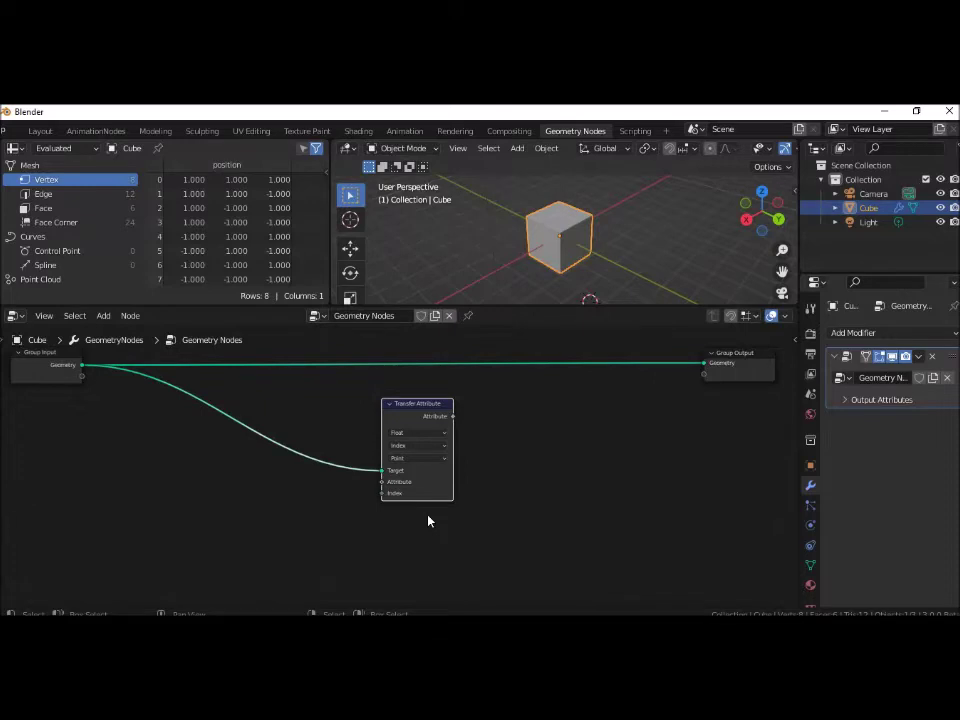
left_click(431, 458)
left_click(431, 461)
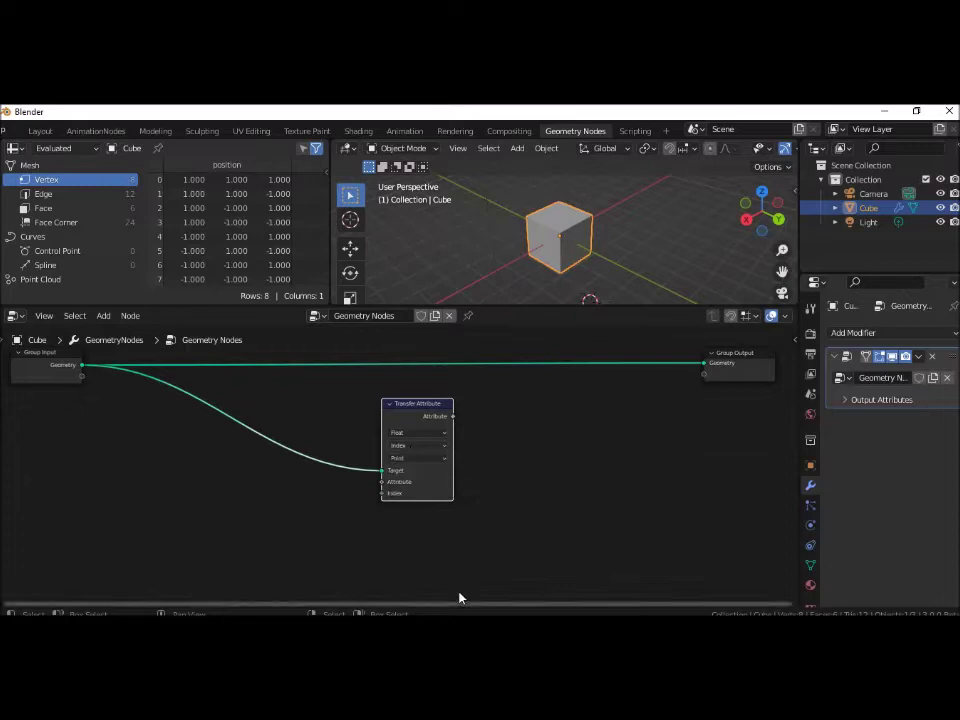
left_click(420, 432)
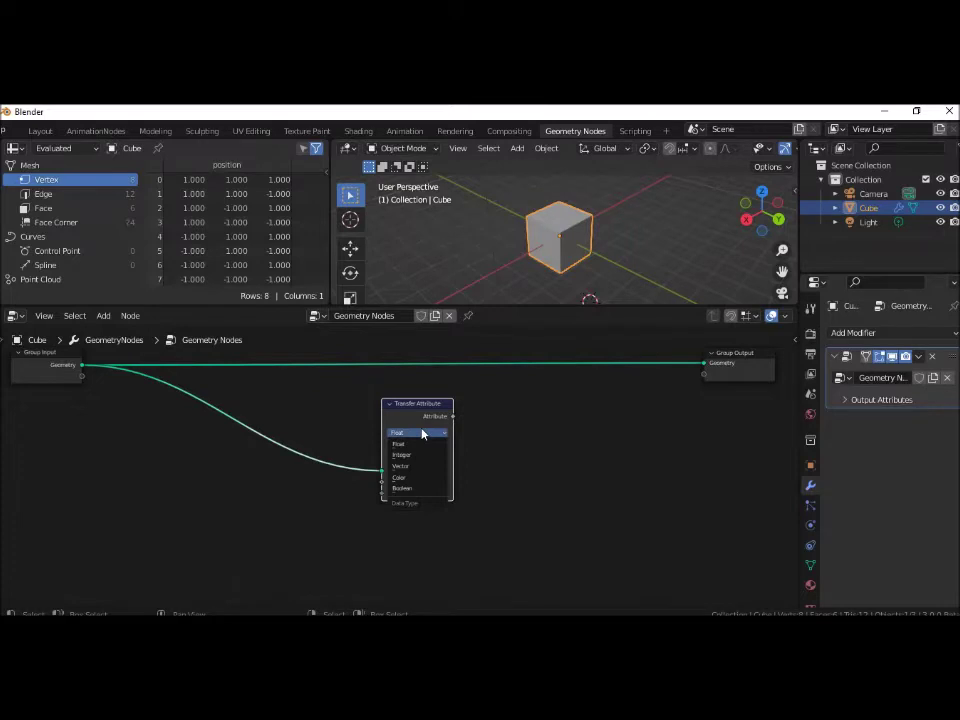
left_click(421, 432)
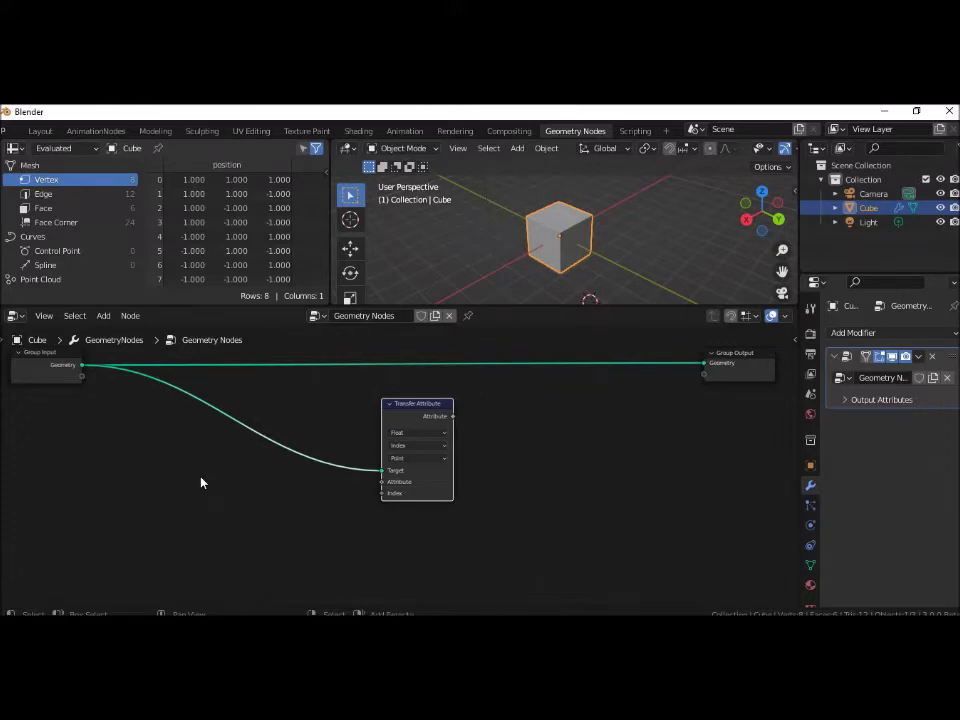
key("shift+a")
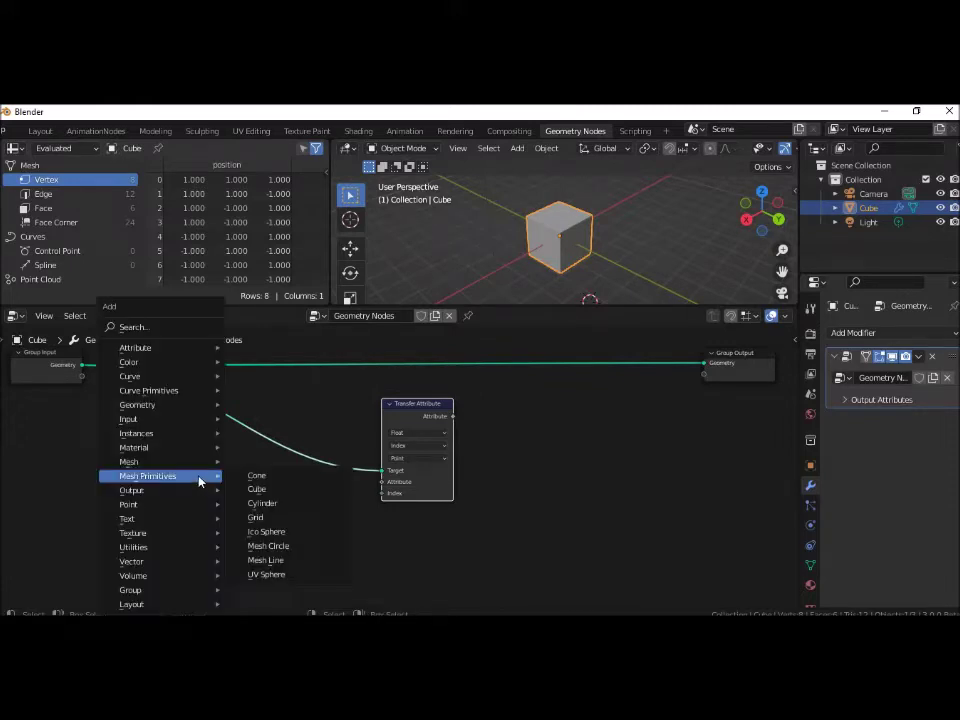
mouse_move(160, 419)
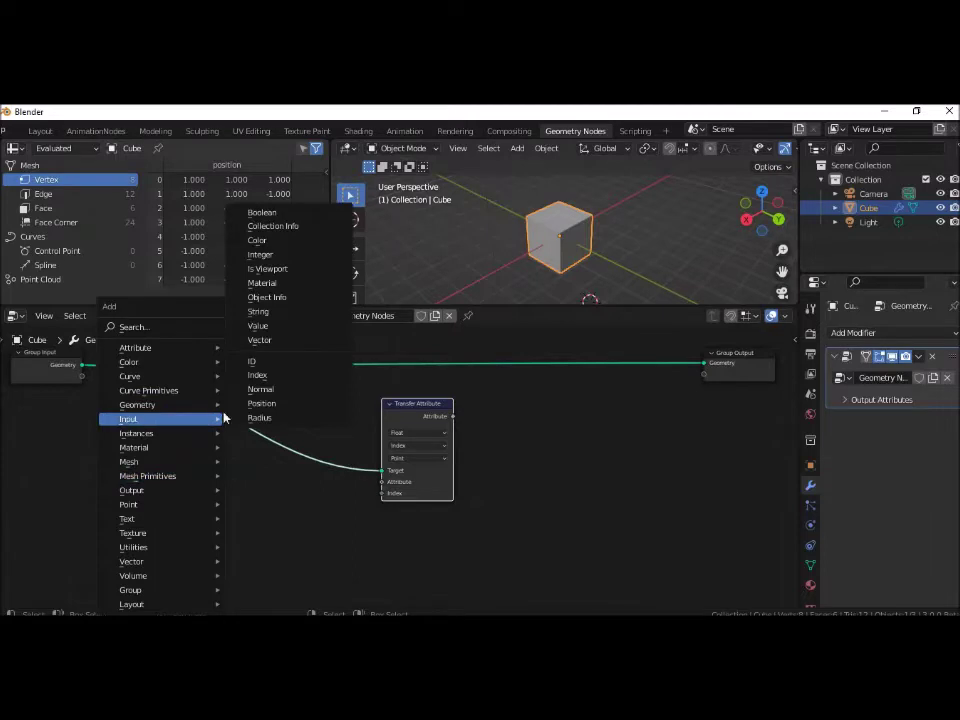
- Add a Position input node at the left side of the node tree
left_click(254, 406)
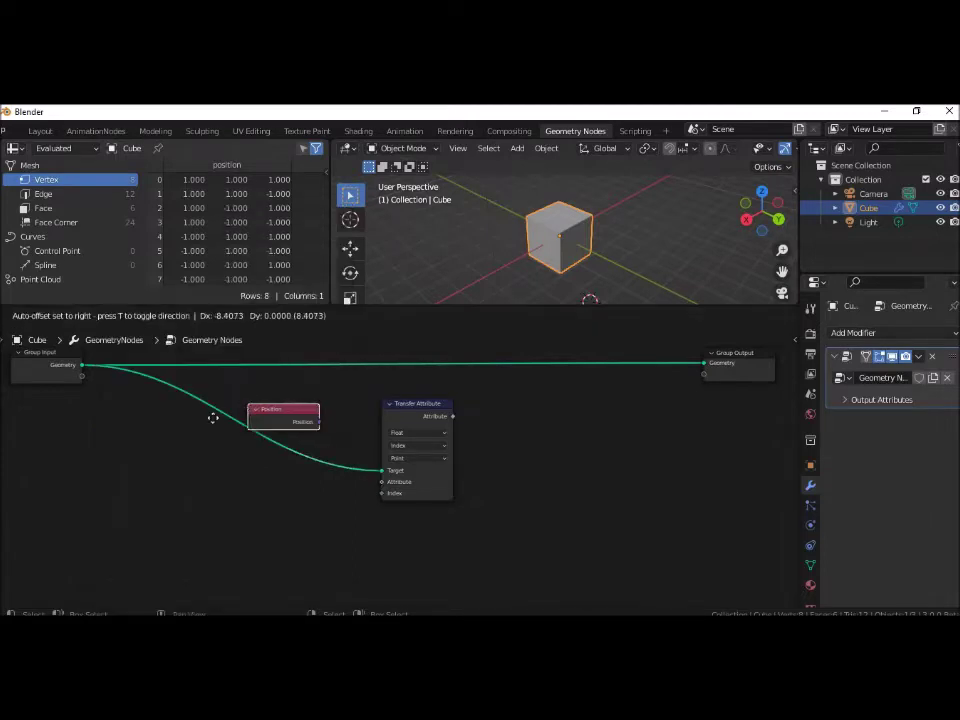
left_click(65, 453)
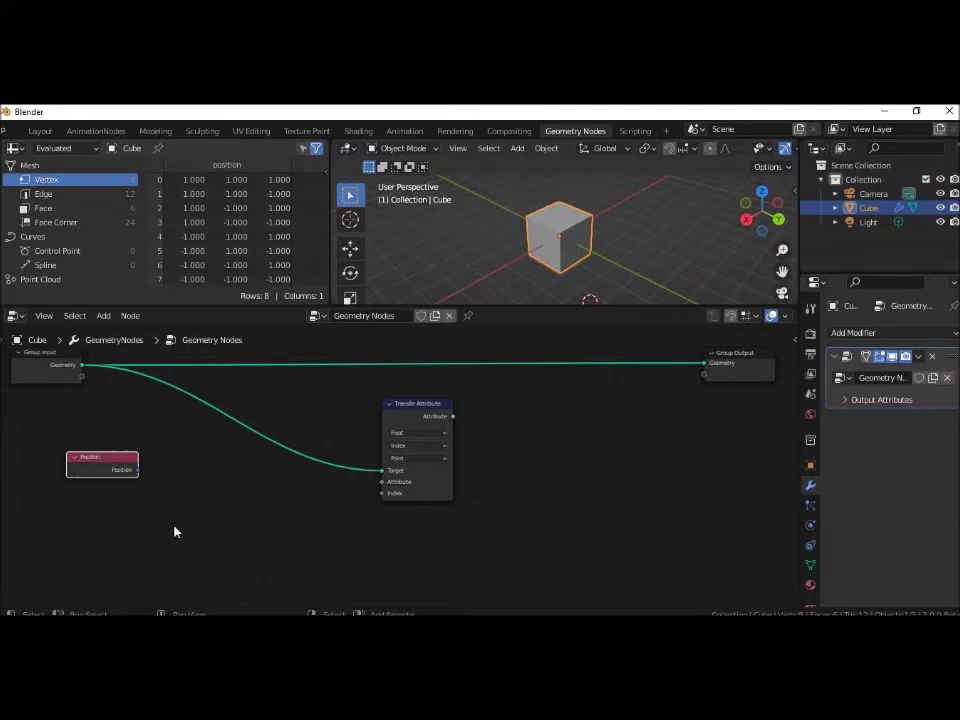
key("shift+a")
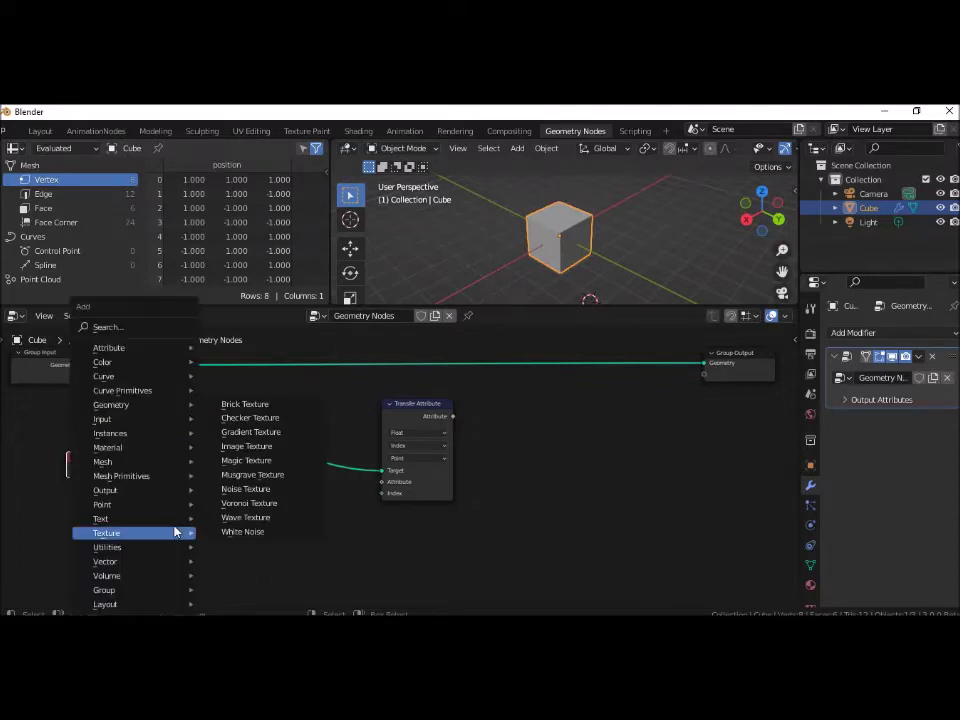
mouse_move(105, 561)
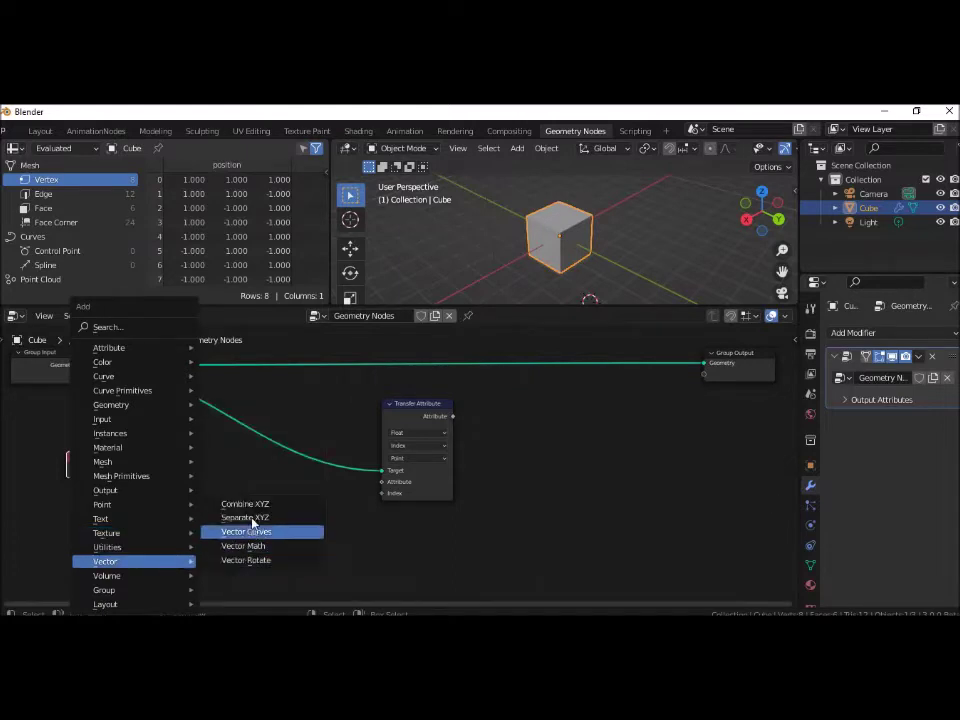
- Add a Separate XYZ node beside Position and rearrange the surrounding nodes
left_click(250, 517)
left_click(170, 445)
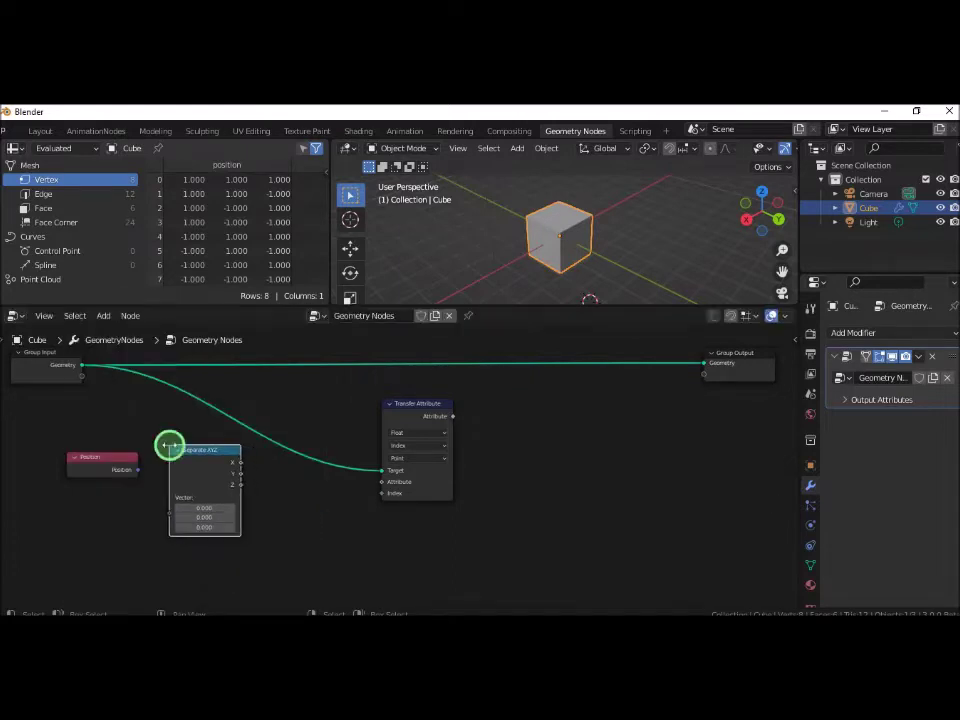
left_click_drag(113, 456, 71, 456)
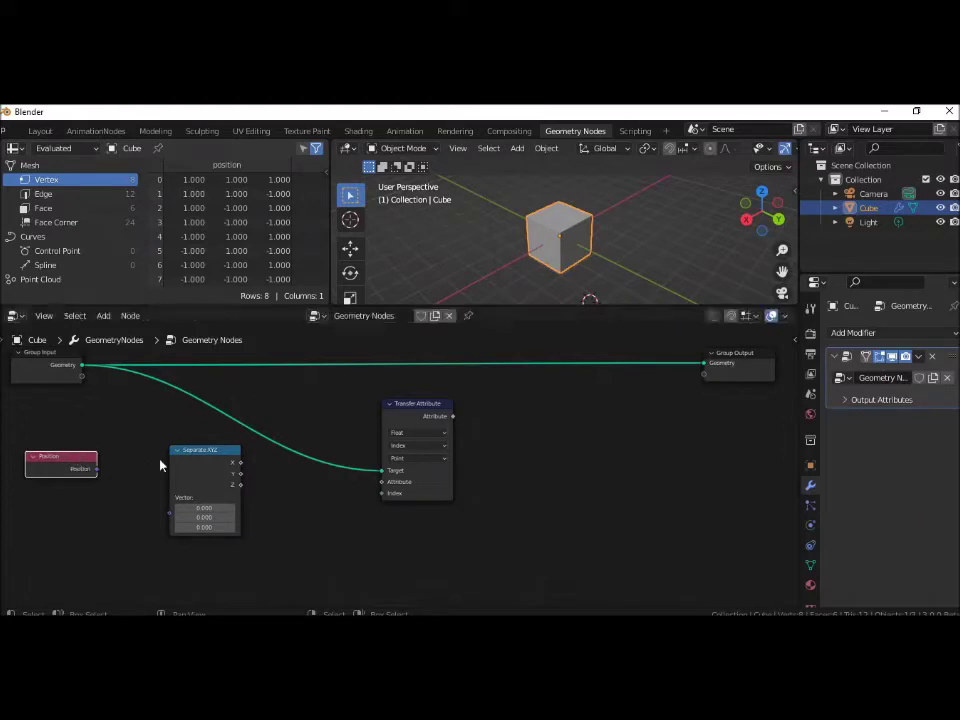
left_click_drag(194, 458, 156, 464)
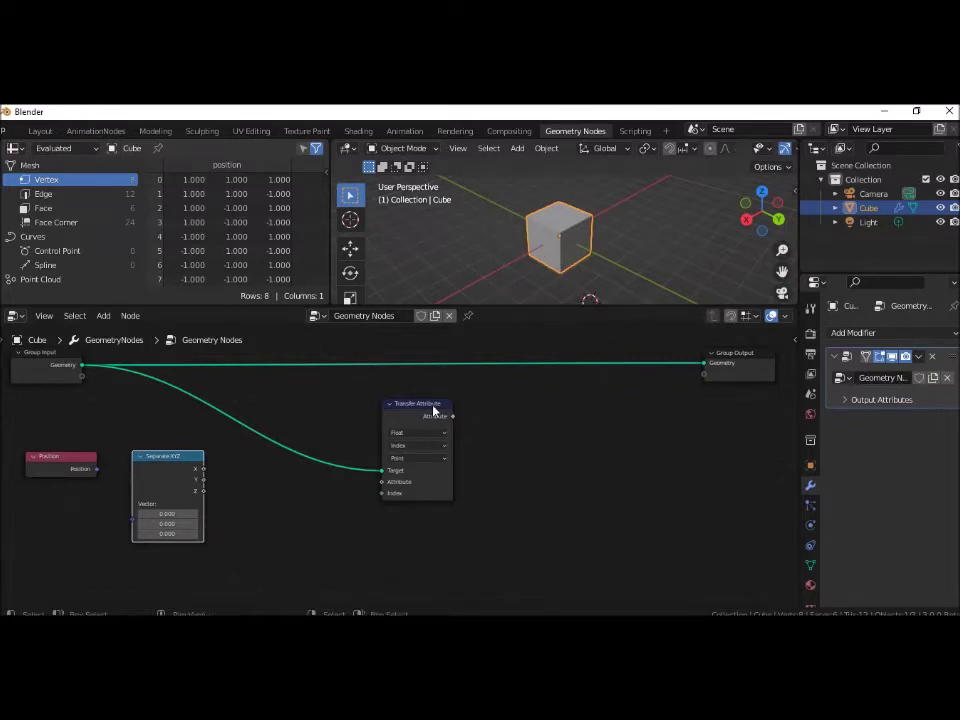
mouse_move(429, 414)
left_mouse_down()
mouse_move(426, 393)
mouse_move(428, 401)
left_mouse_up()
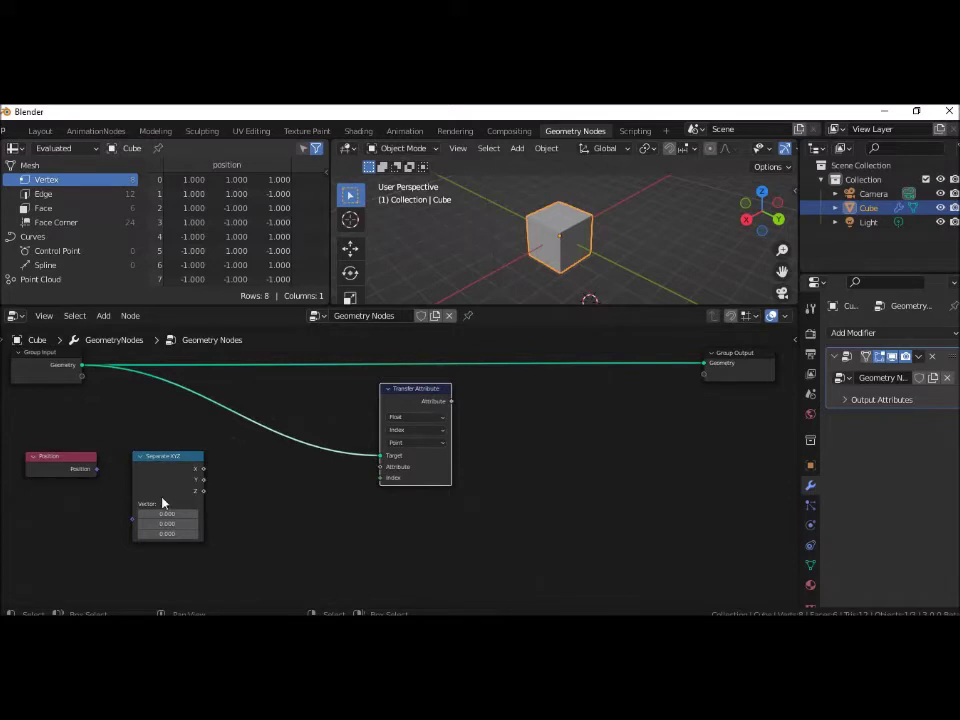
- Feed Position into Separate XYZ and connect its X output to Transfer Attribute's Attribute input
left_click_drag(98, 469, 133, 504)
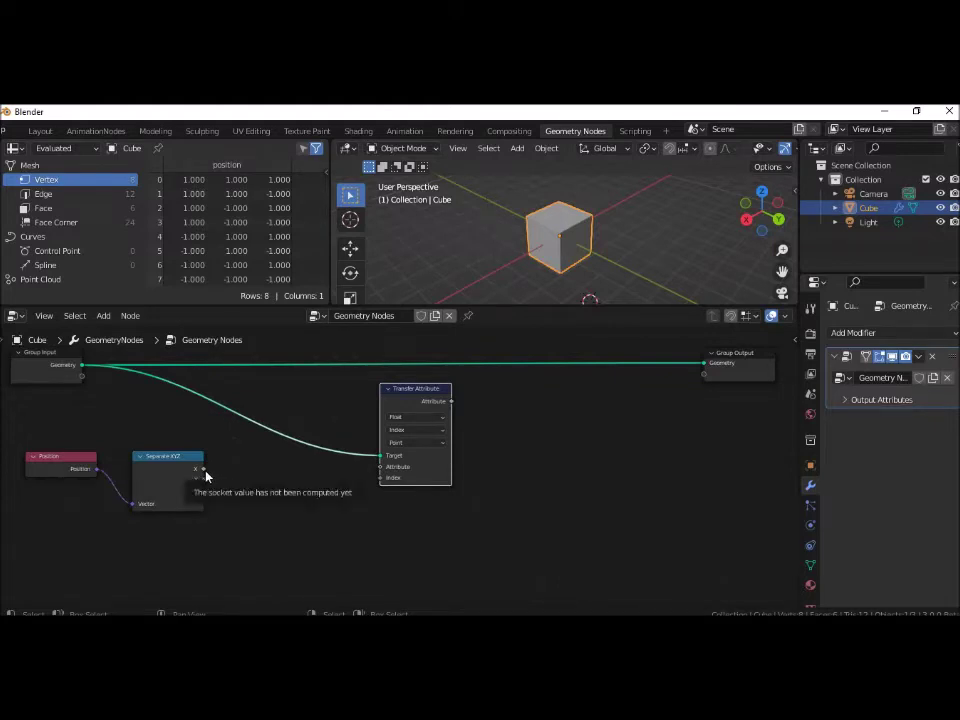
left_click_drag(202, 469, 381, 467)
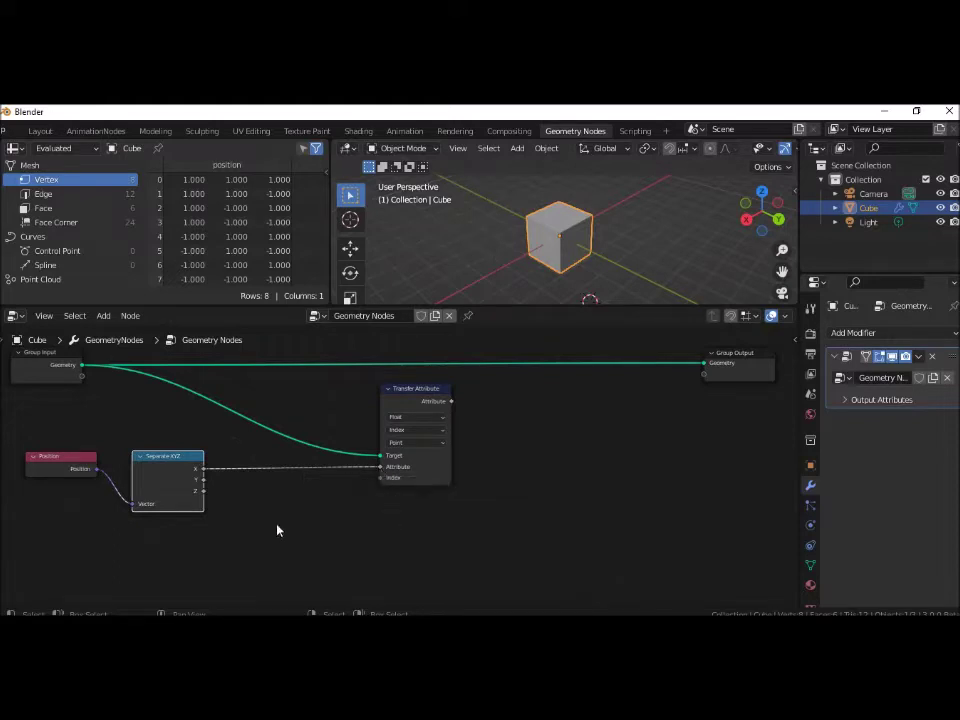
left_click_drag(205, 461, 203, 467)
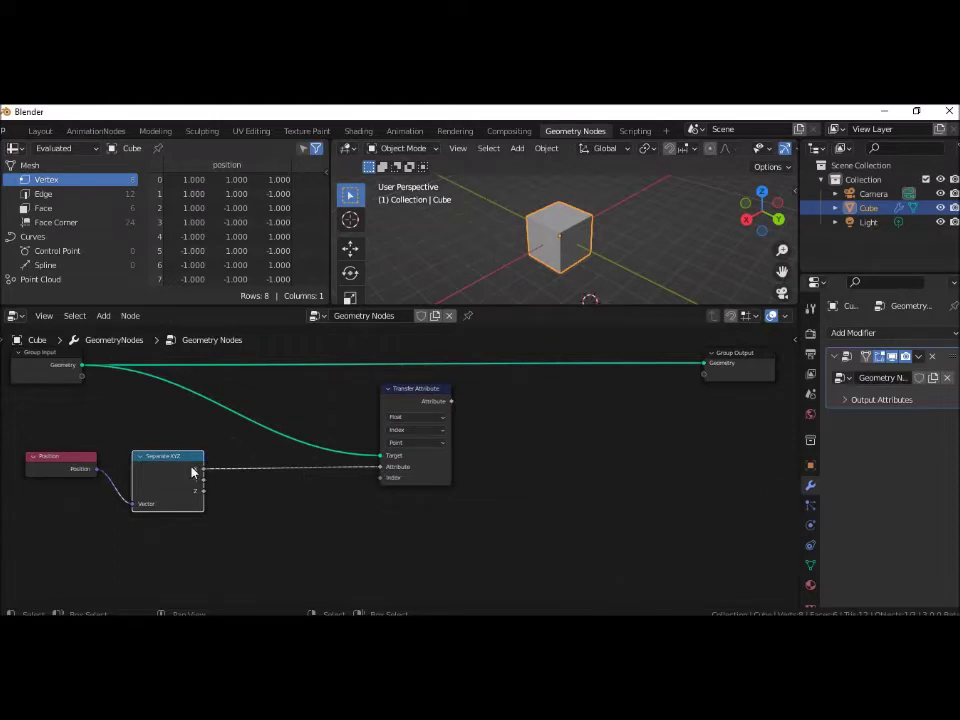
left_click(450, 405)
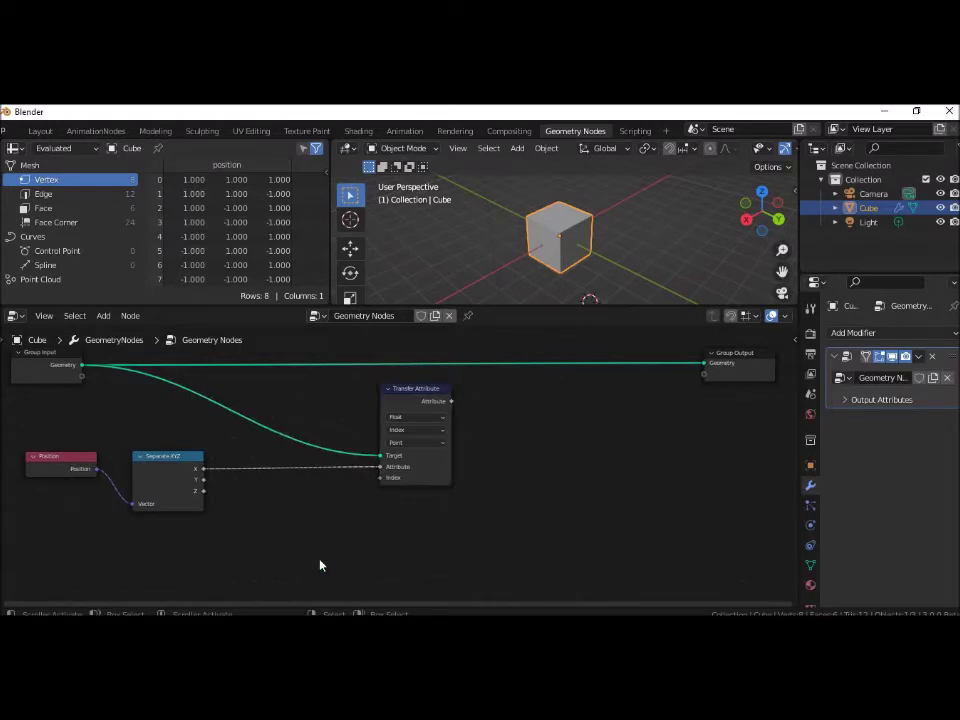
key("shift+a")
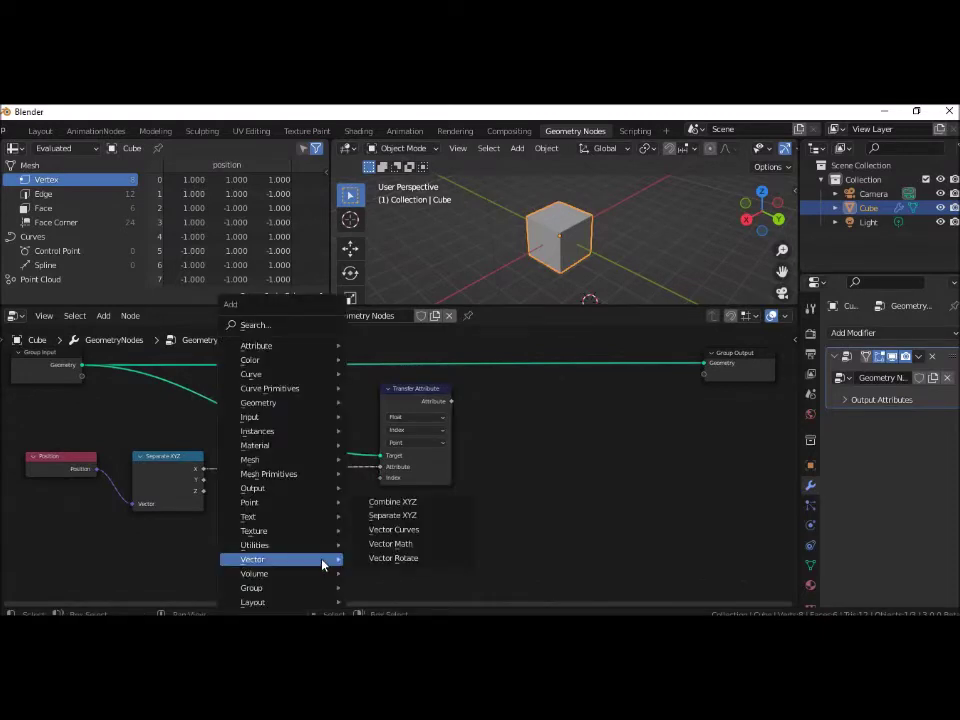
- Add a Combine XYZ node taking X from Transfer Attribute and Y, Z from Separate XYZ
left_click(393, 501)
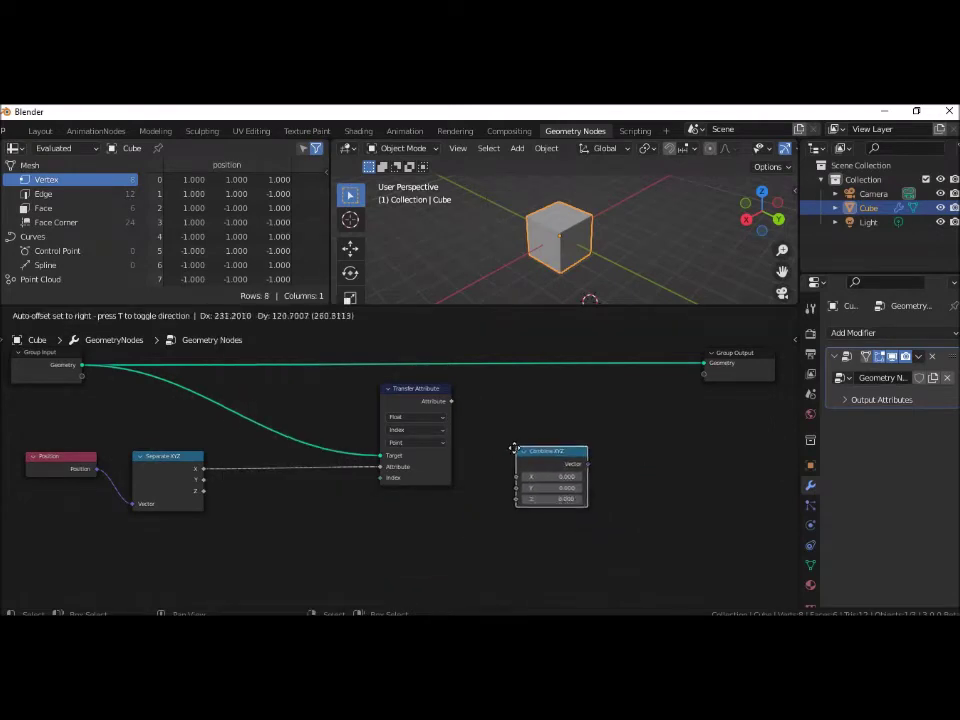
left_click(513, 448)
left_click_drag(451, 402, 515, 478)
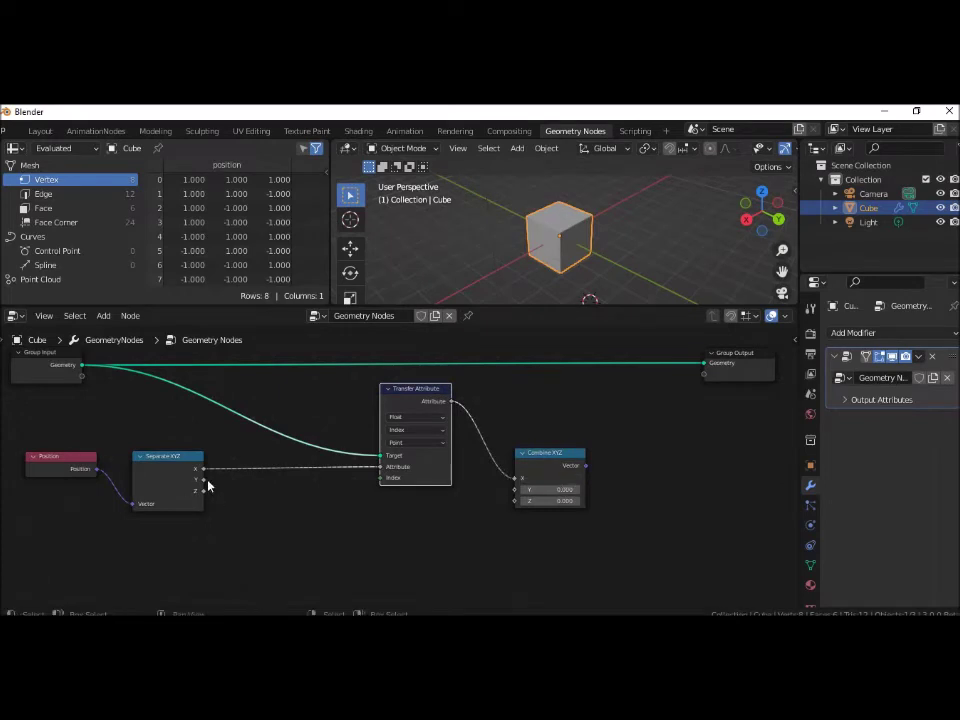
left_click_drag(203, 479, 514, 489)
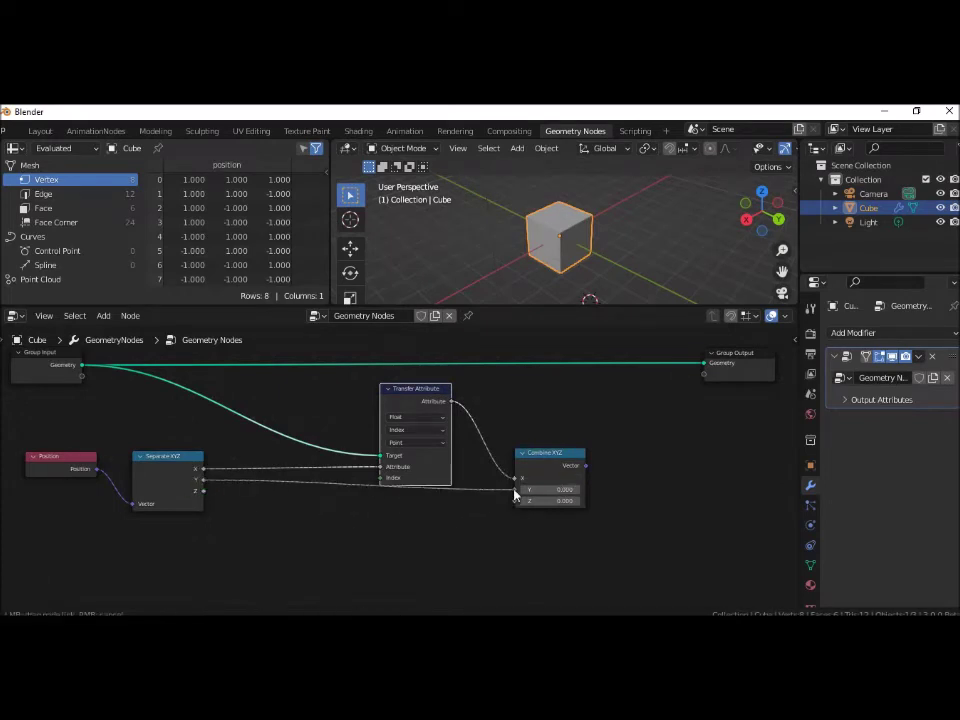
left_click_drag(203, 493, 517, 508)
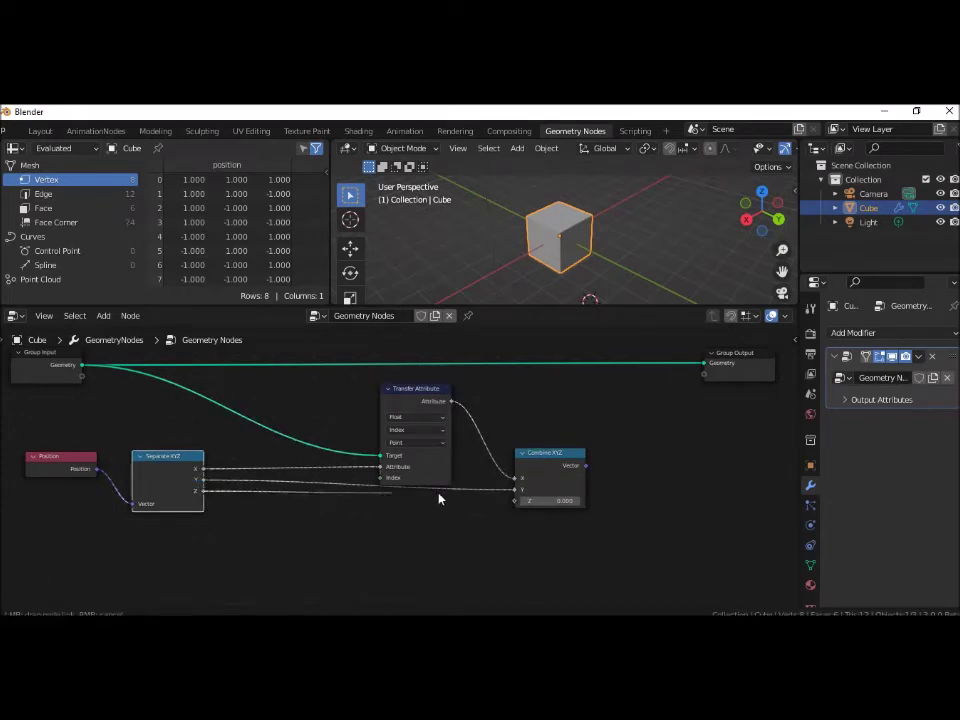
- Reposition the Combine XYZ node and shift the Group Output node slightly right
left_click_drag(540, 453, 509, 480)
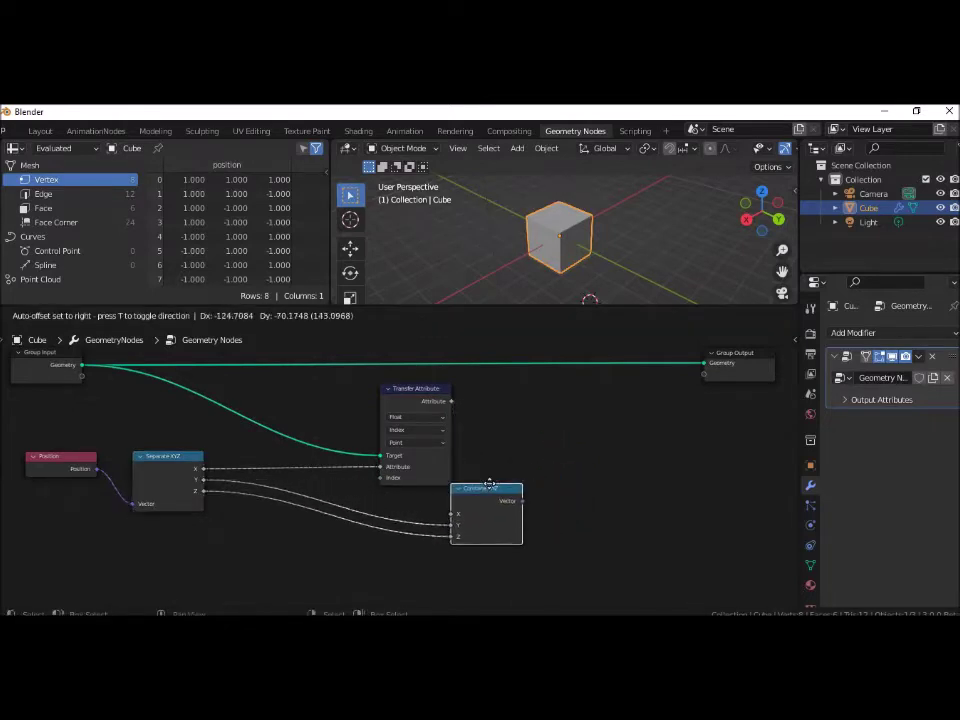
left_click_drag(509, 480, 540, 480)
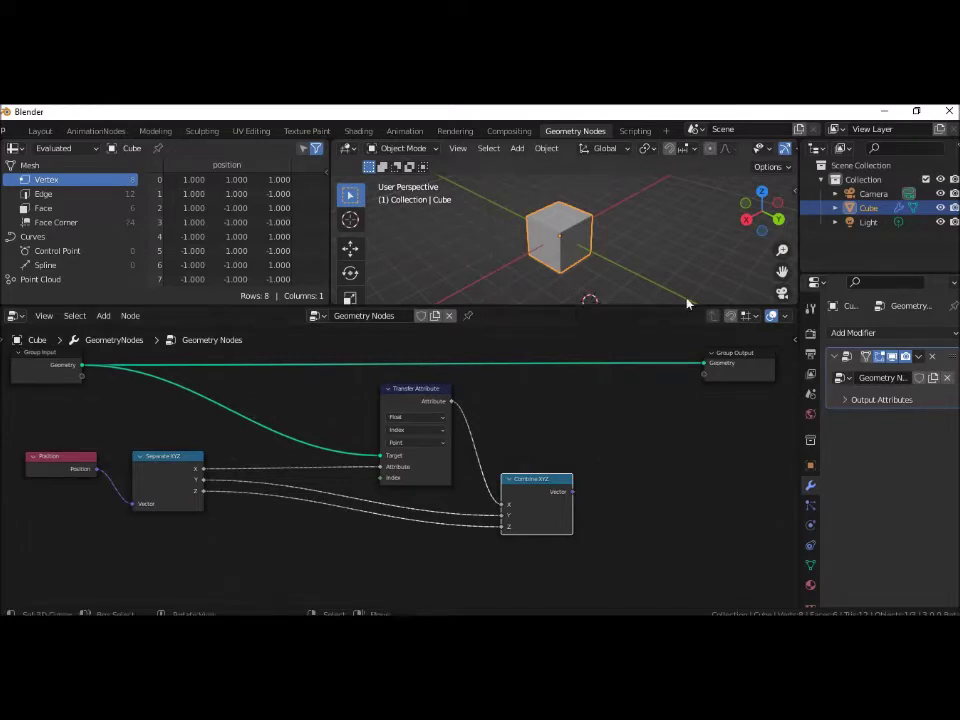
left_click(736, 355)
left_click_drag(736, 355, 754, 356)
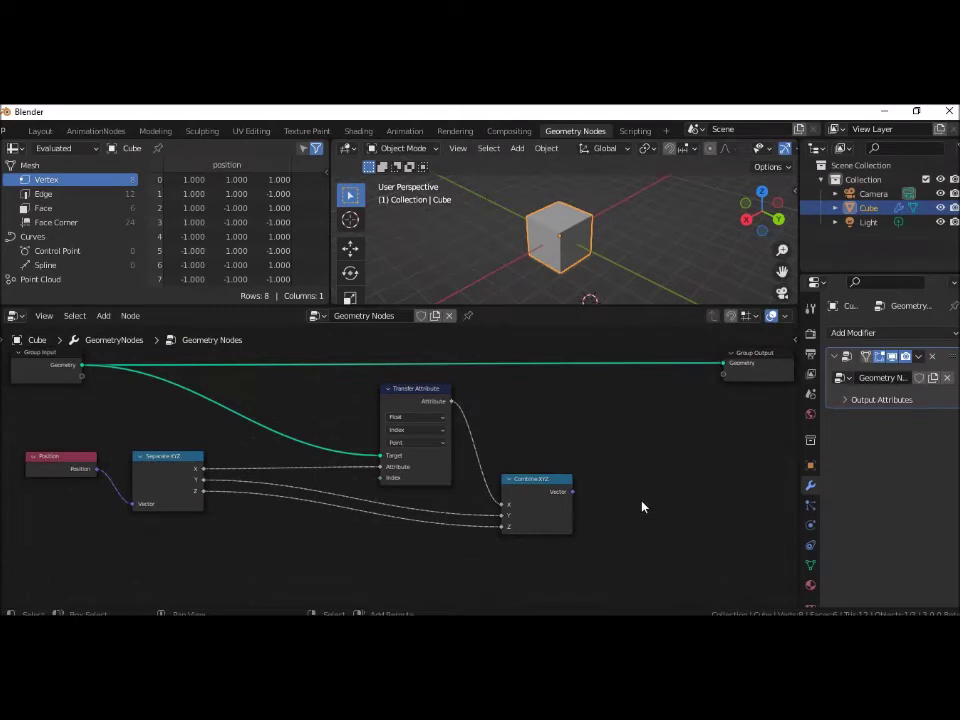
key("shift+a")
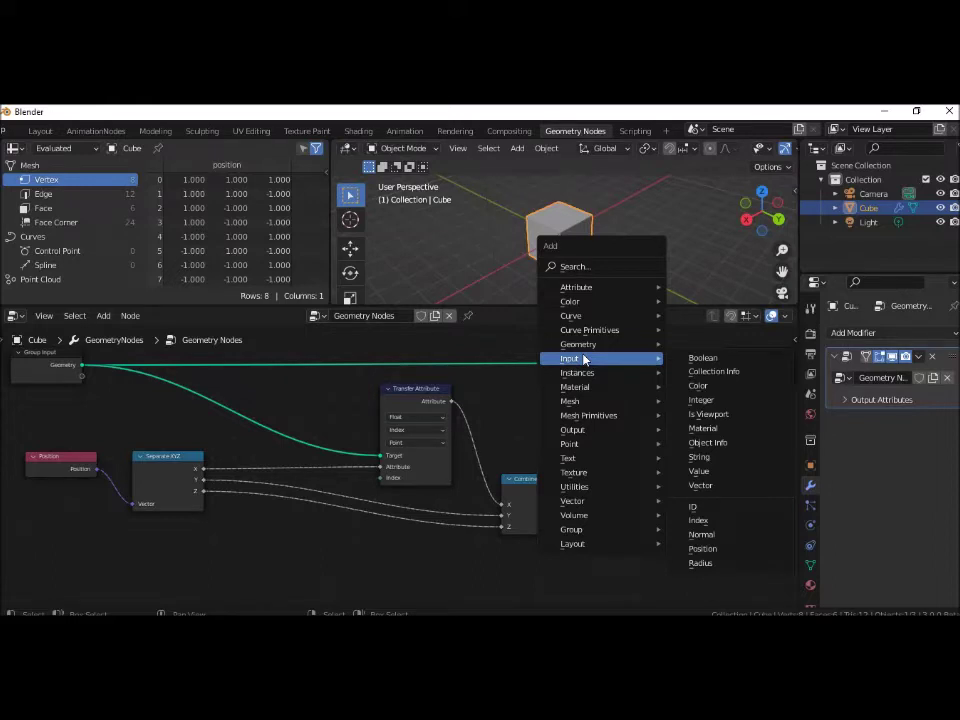
mouse_move(590, 344)
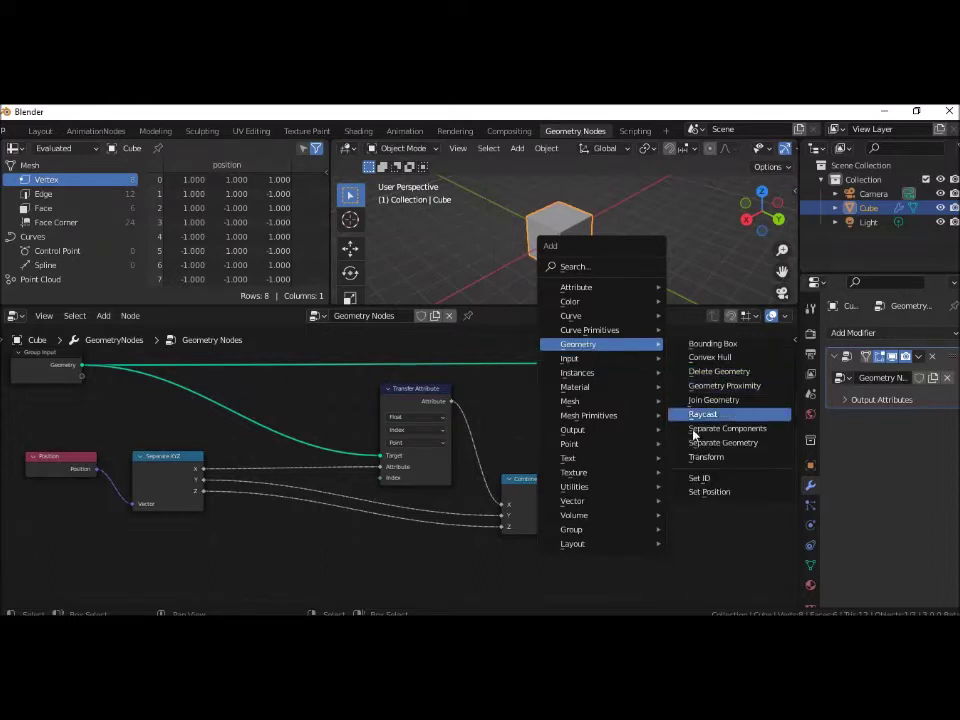
- Drop a new Set Position node onto the Group Input–Group Output geometry link
left_click(700, 491)
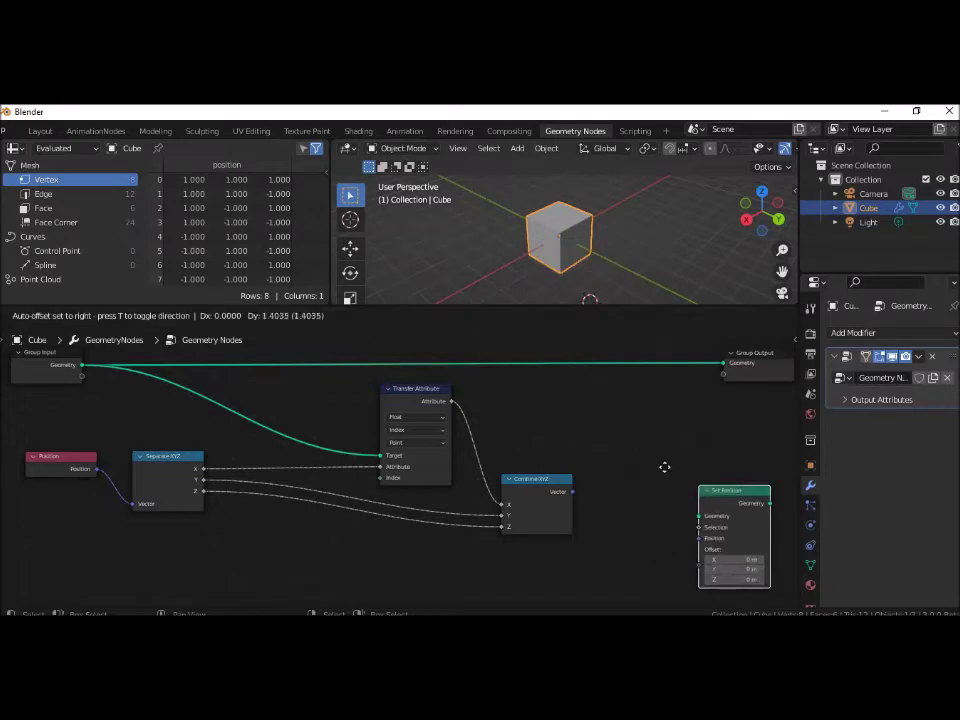
left_click(628, 418)
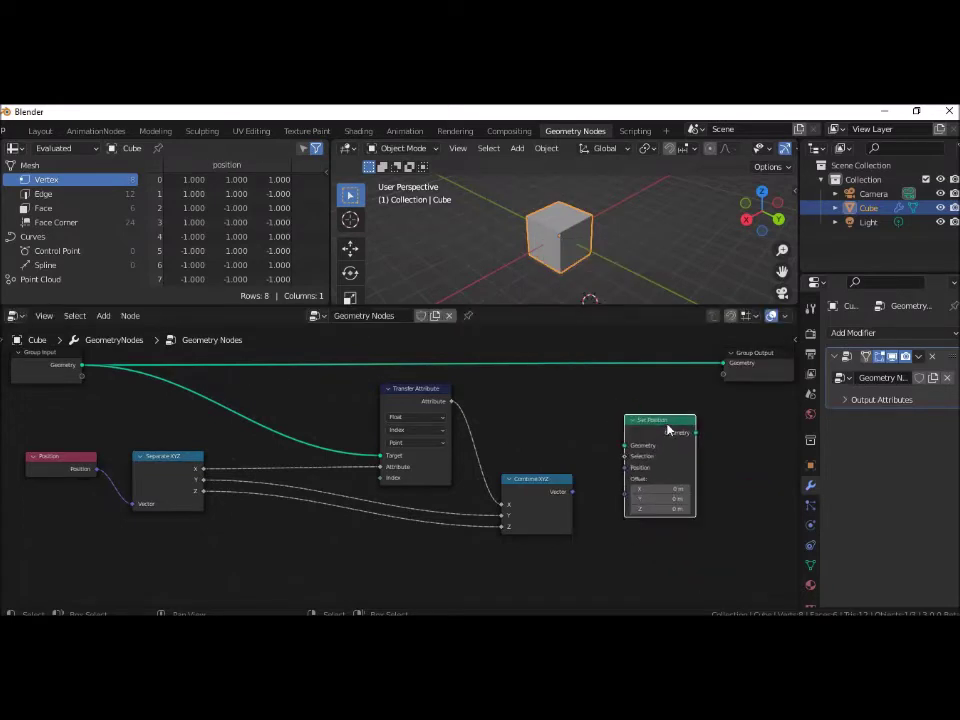
left_click_drag(668, 428, 673, 360)
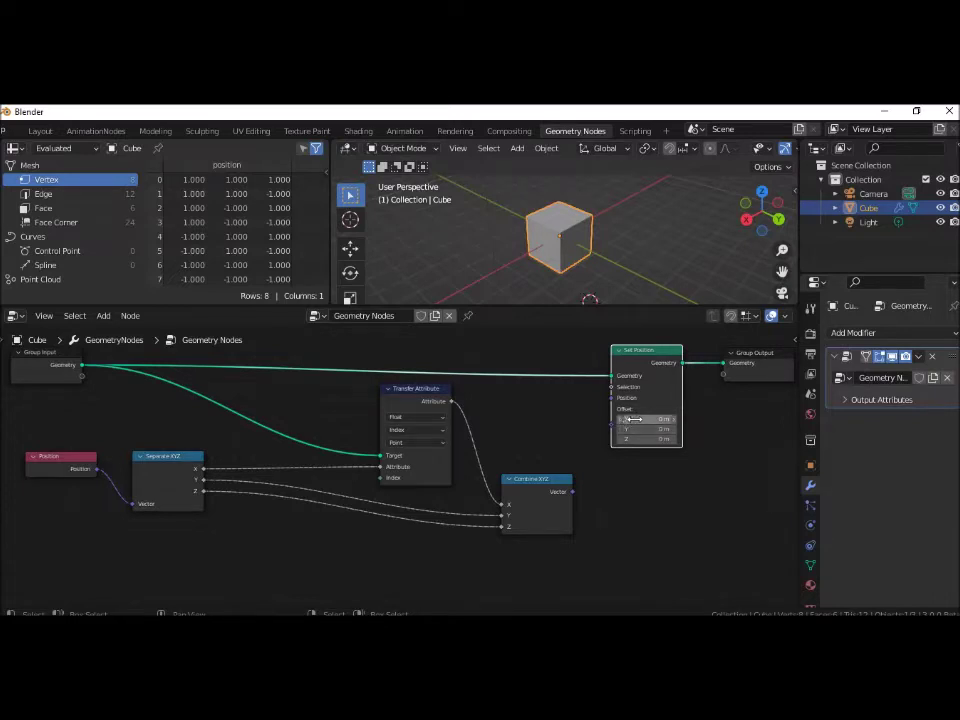
mouse_move(626, 420)
left_mouse_down()
mouse_move(690, 420)
mouse_move(630, 419)
left_mouse_up()
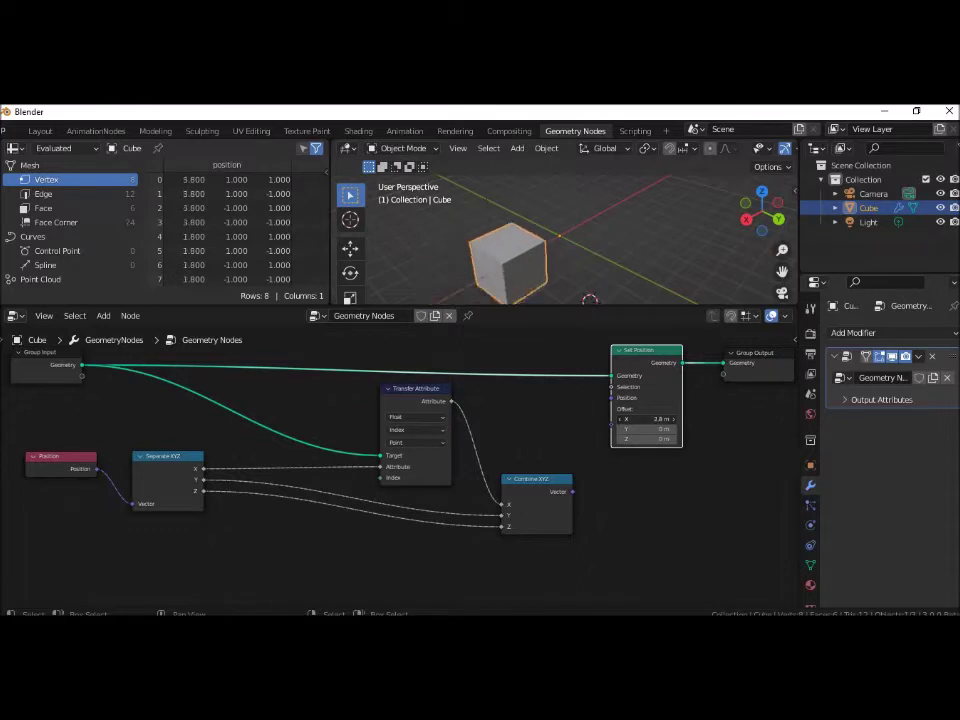
left_click(640, 419)
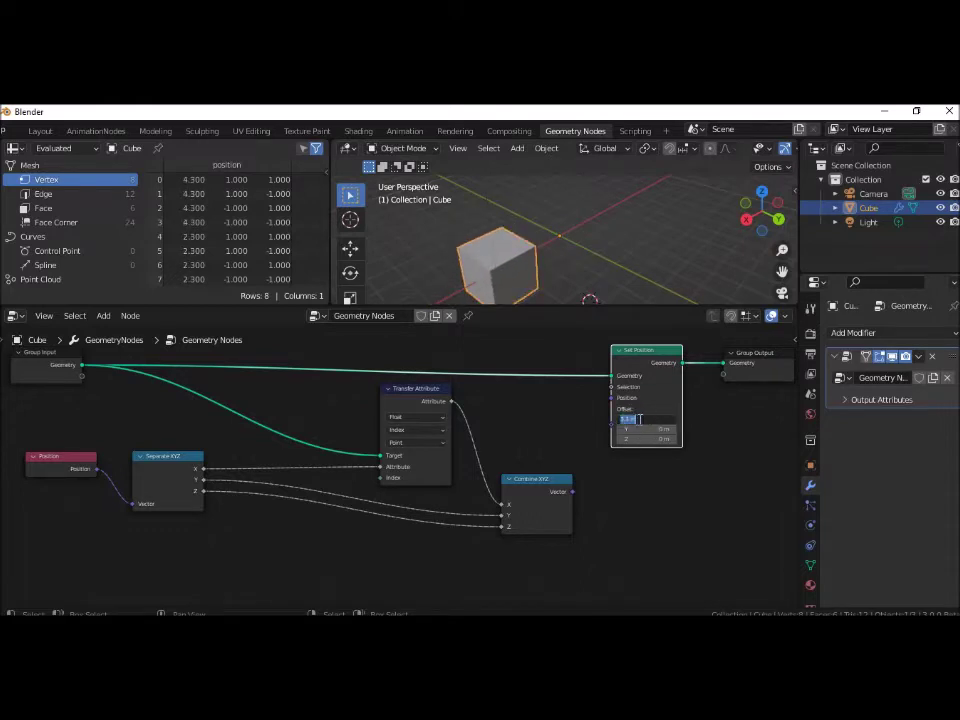
type("0")
key("Return")
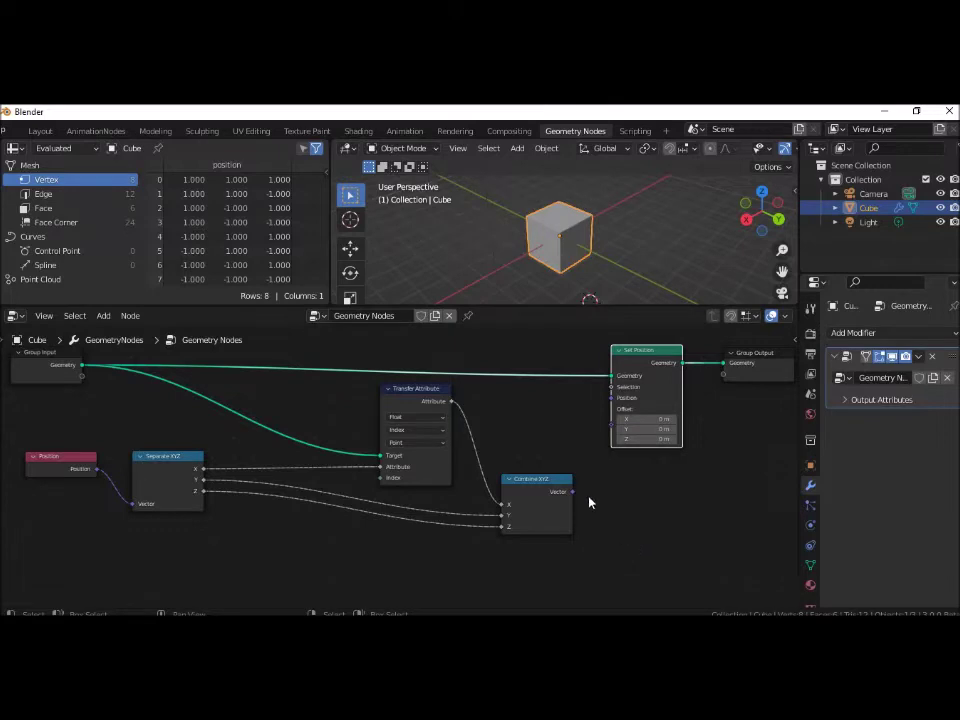
- Connect Combine XYZ's Vector to Set Position's Position and tidy the Combine and Separate XYZ nodes
left_click_drag(576, 493, 607, 406)
left_click_drag(533, 482, 521, 479)
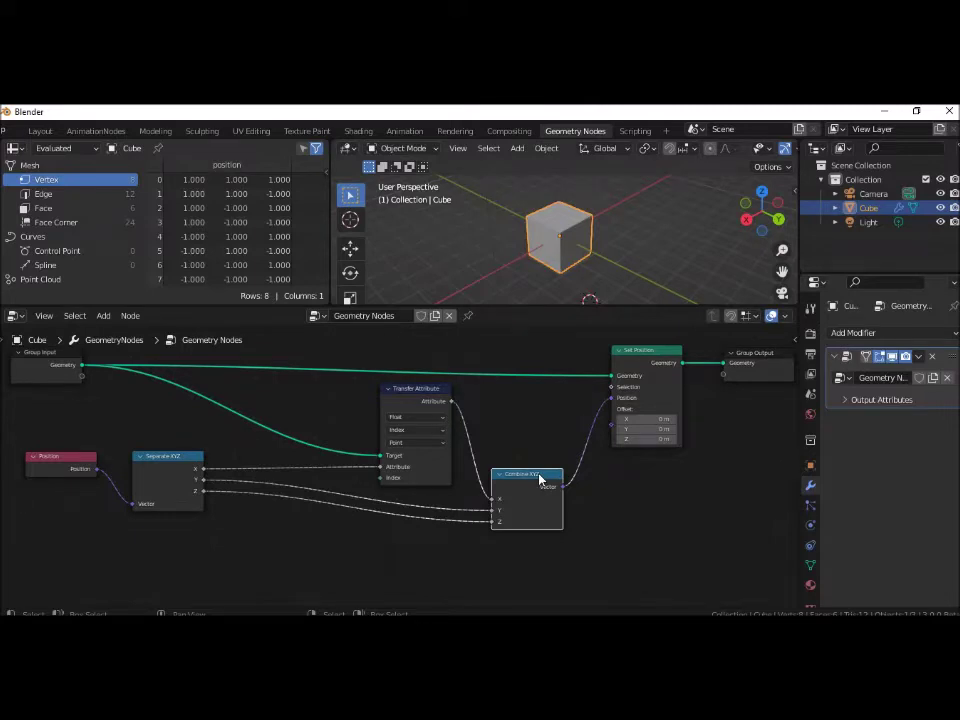
left_click_drag(540, 480, 545, 492)
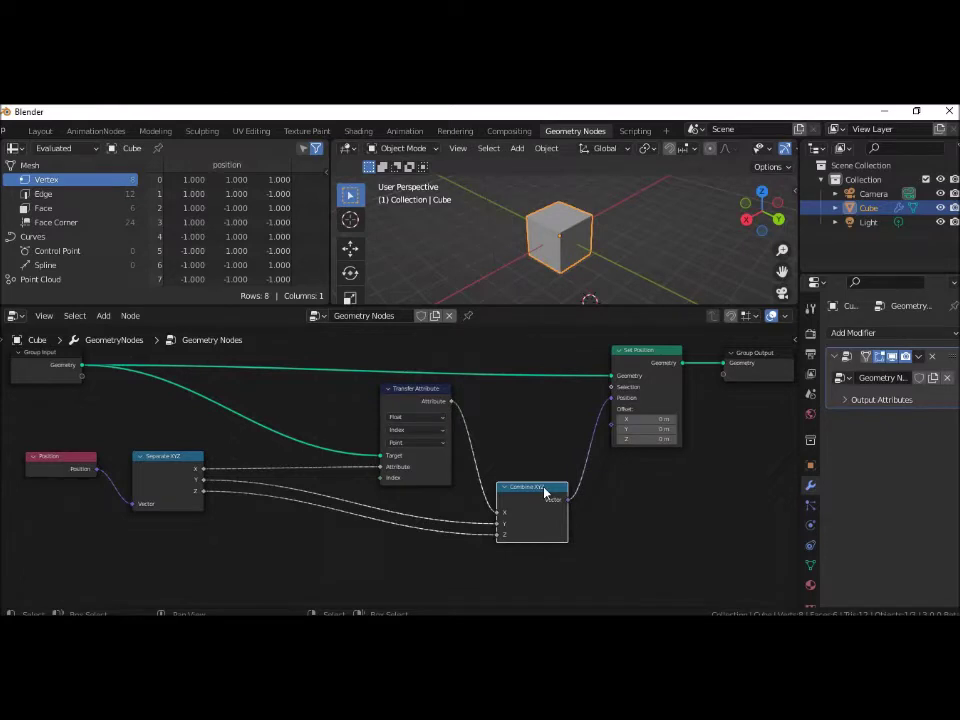
left_click_drag(156, 457, 196, 451)
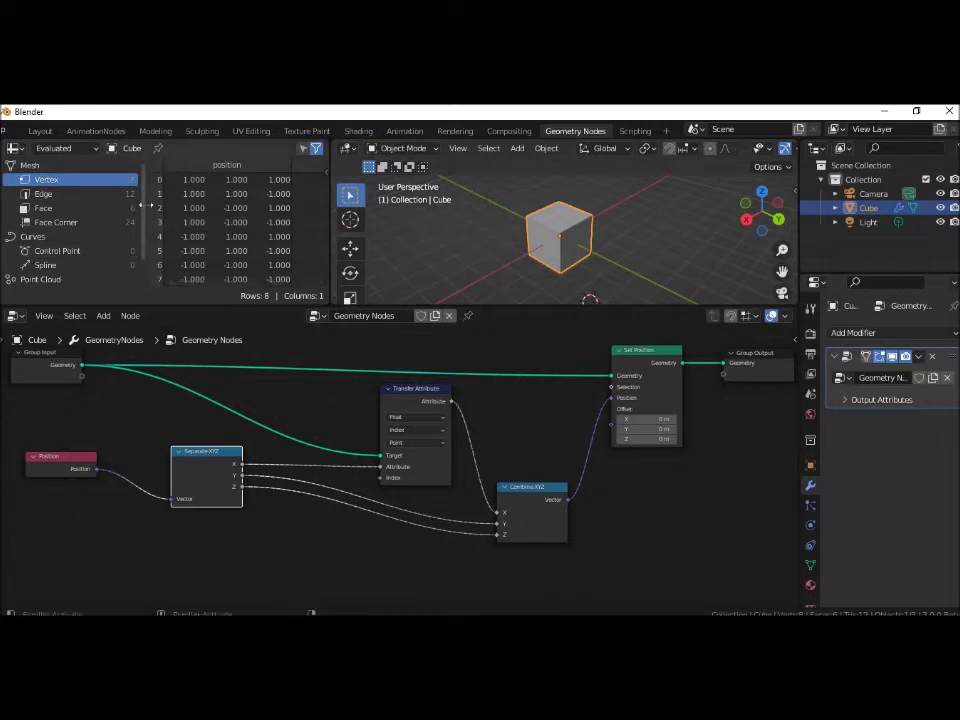
left_click(64, 456)
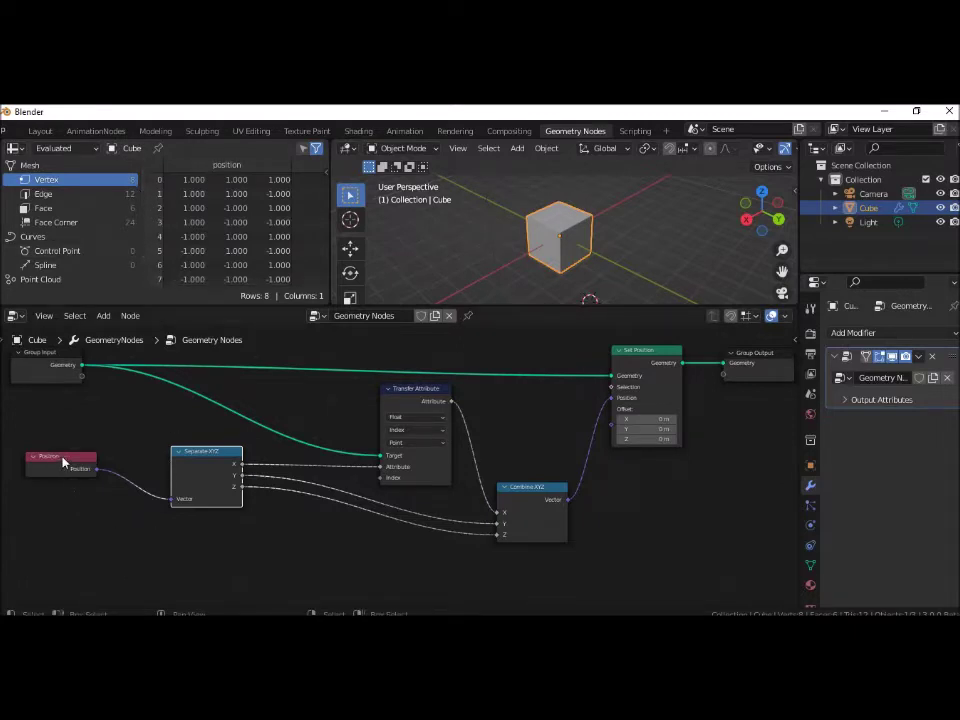
- Add an Index input node at lower left and link it to Transfer Attribute's Index socket
left_click(81, 551)
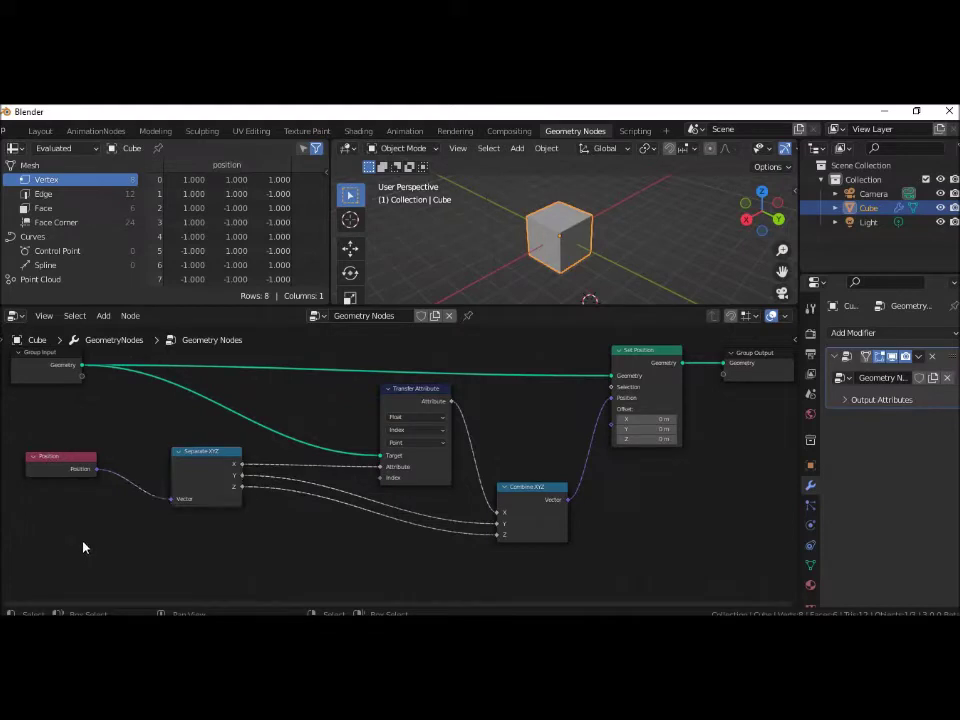
key("shift+a")
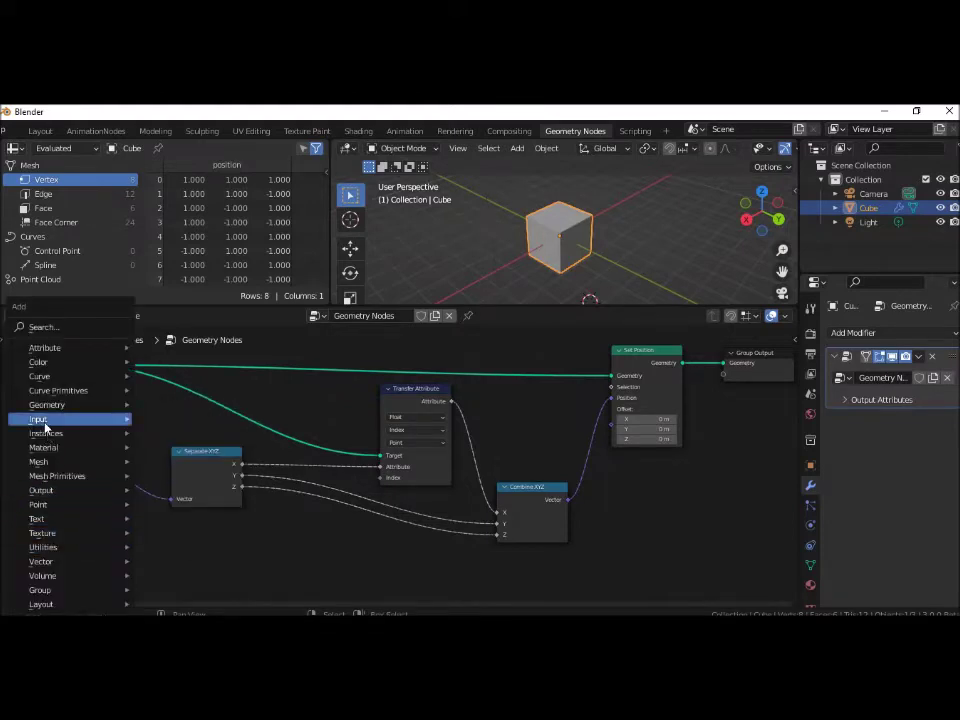
mouse_move(40, 419)
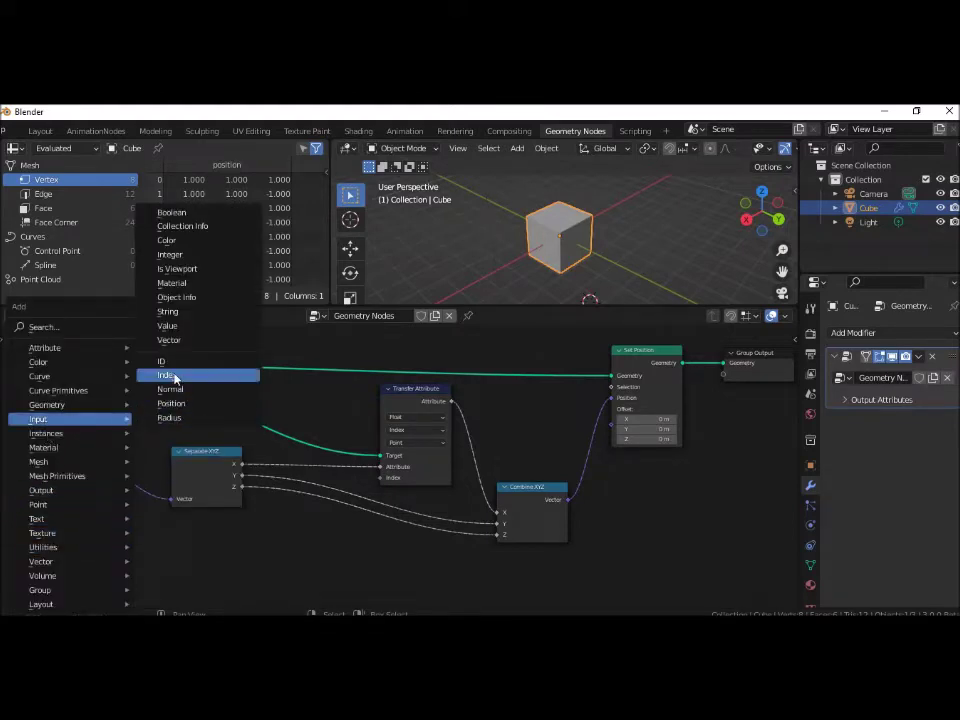
left_click(174, 377)
left_click(28, 528)
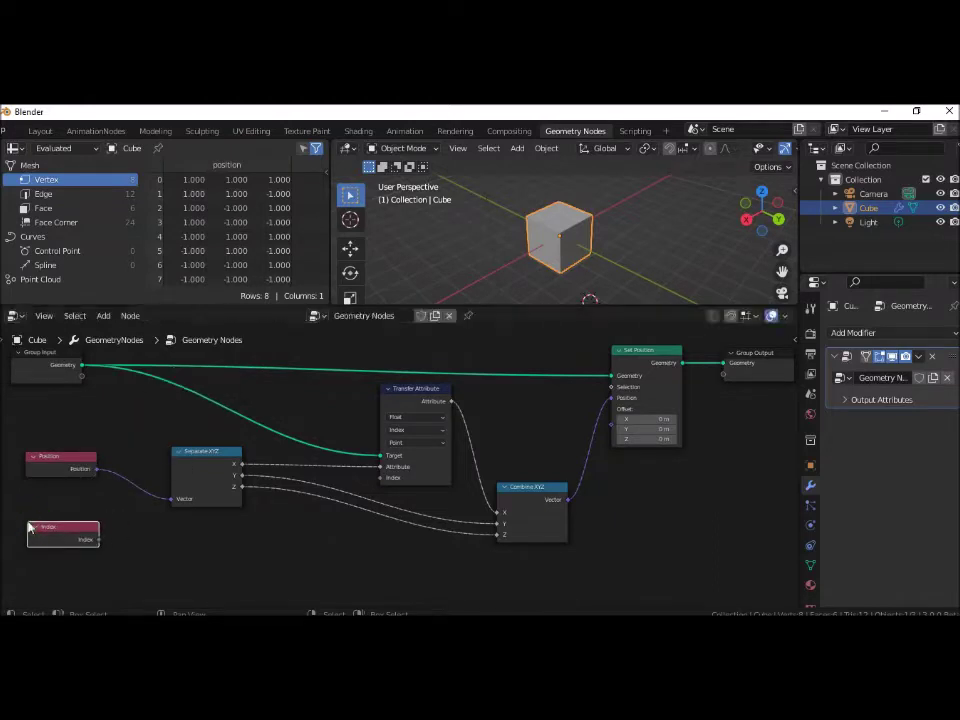
left_click_drag(99, 539, 386, 479)
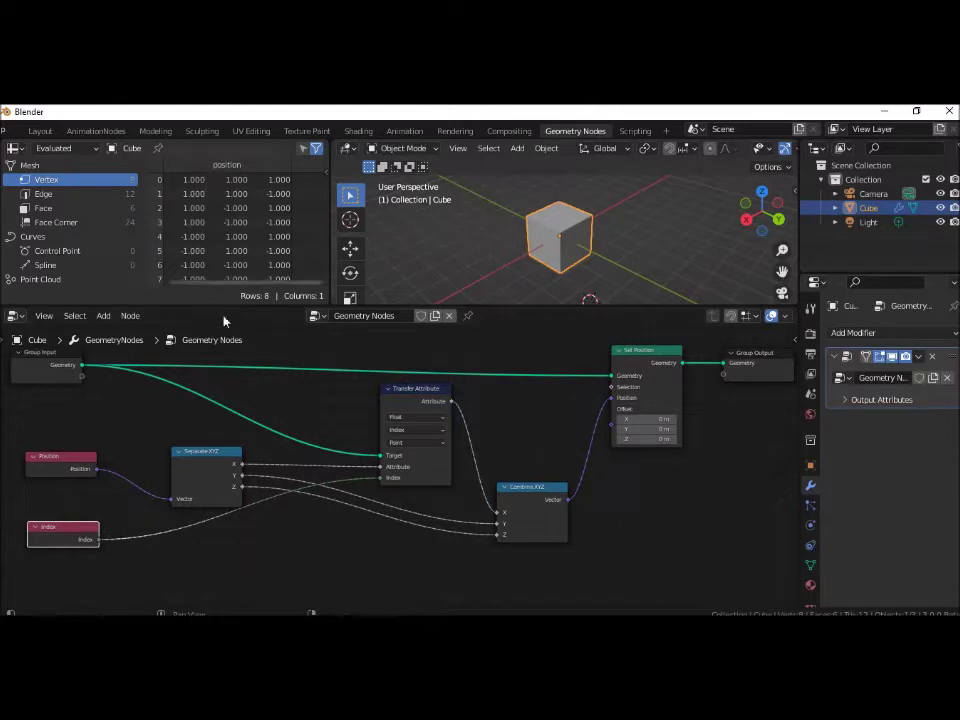
- Enlarge the spreadsheet and 3D viewport, then preview the Index output in a new Viewer node
left_click_drag(210, 307, 210, 333)
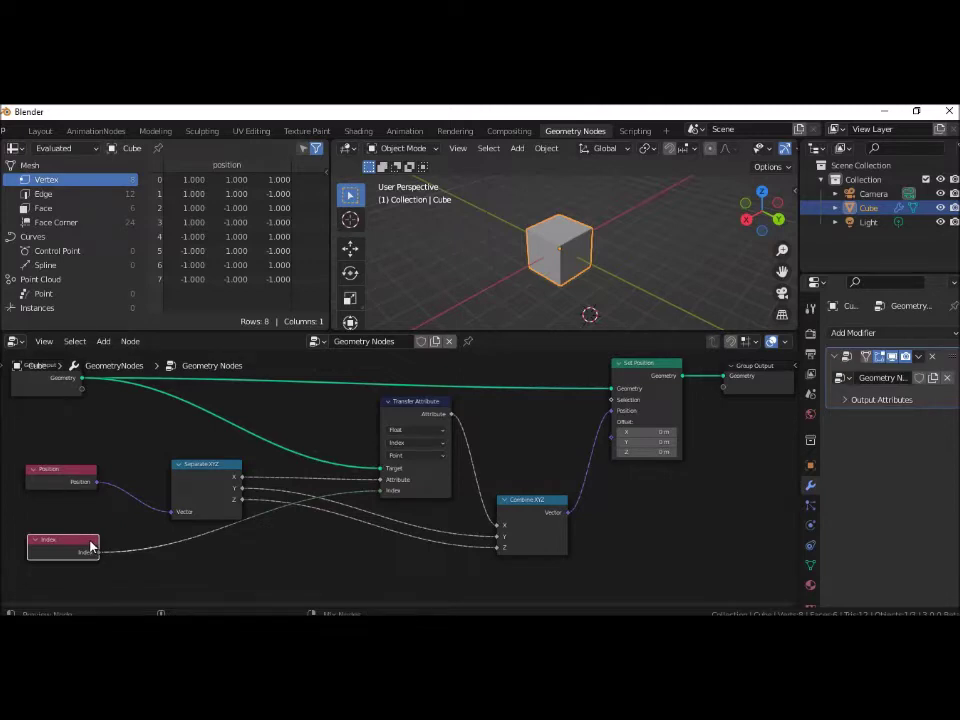
left_click(90, 545, "ctrl+shift")
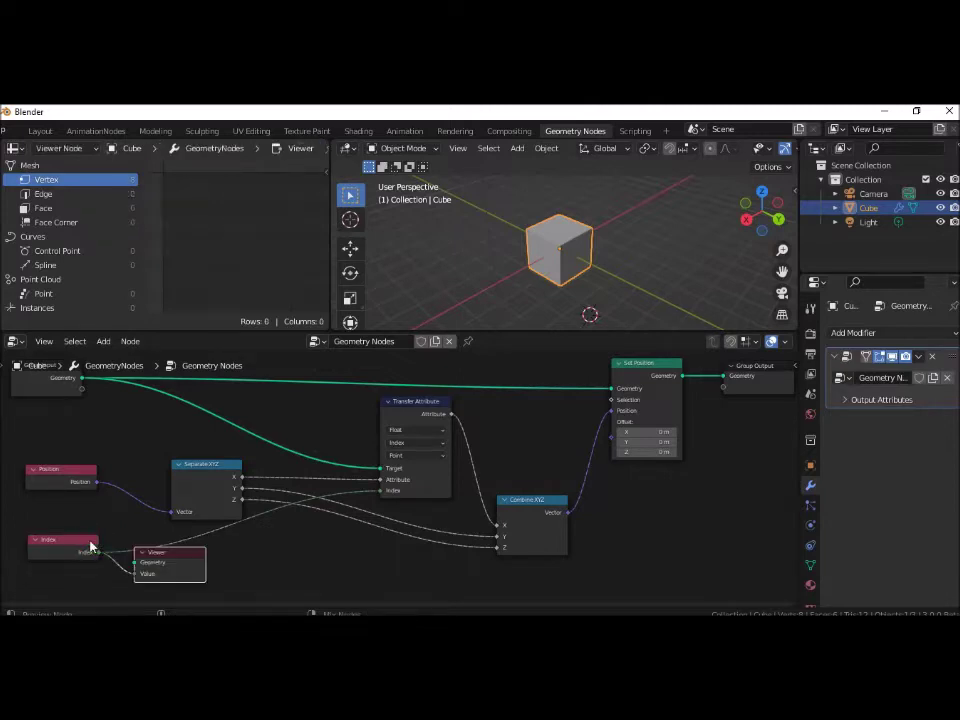
left_click(176, 561)
left_click(252, 558)
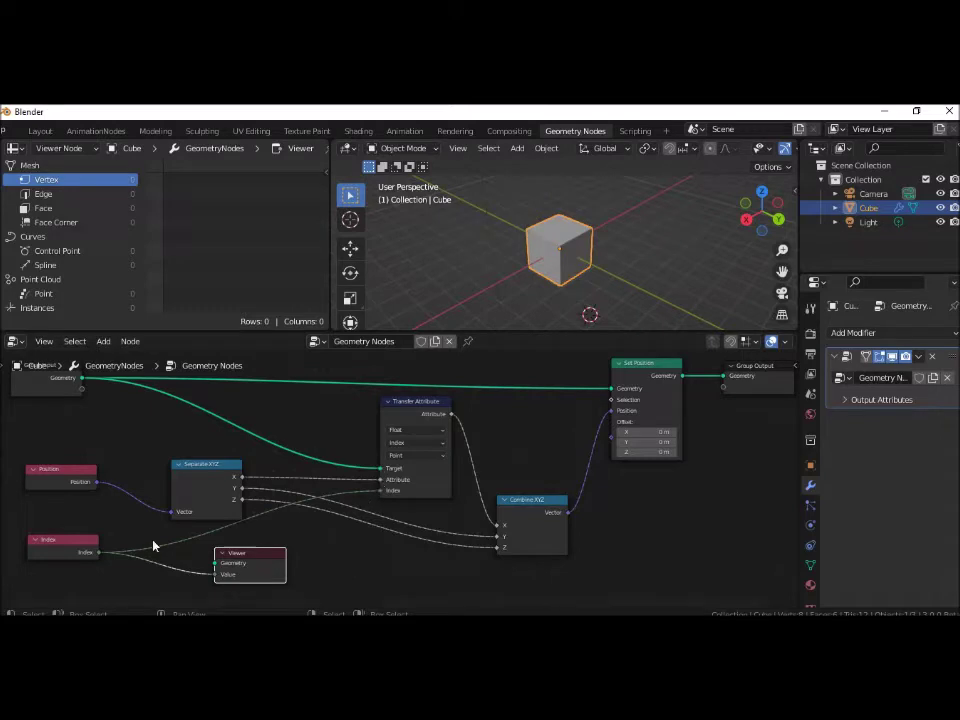
mouse_move(216, 563)
left_mouse_down()
mouse_move(175, 486)
mouse_move(78, 430)
left_mouse_up()
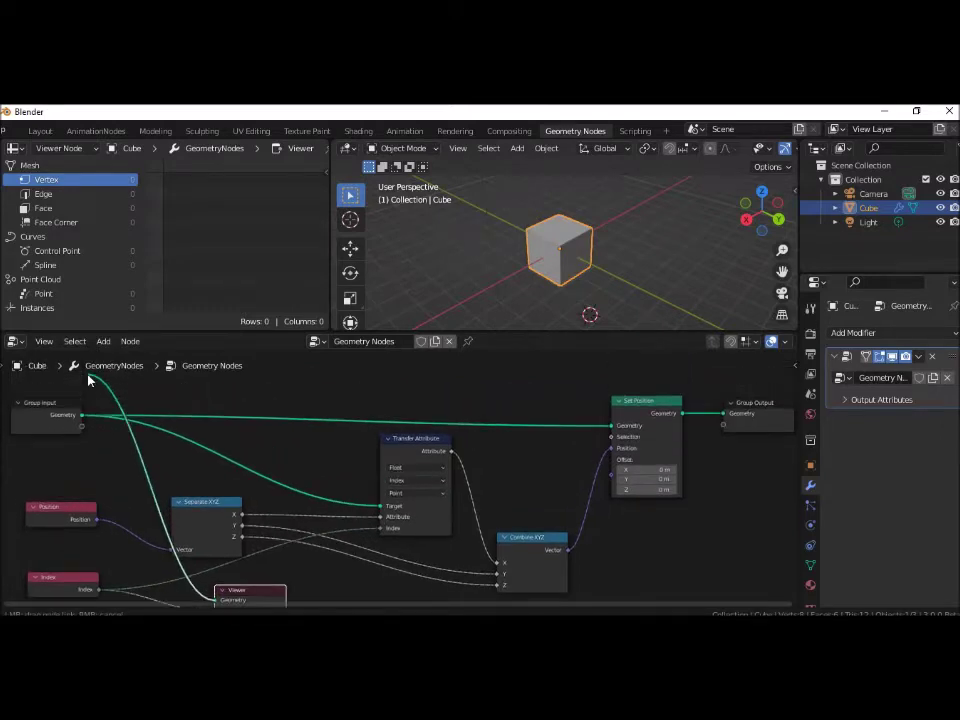
left_click_drag(78, 430, 79, 432)
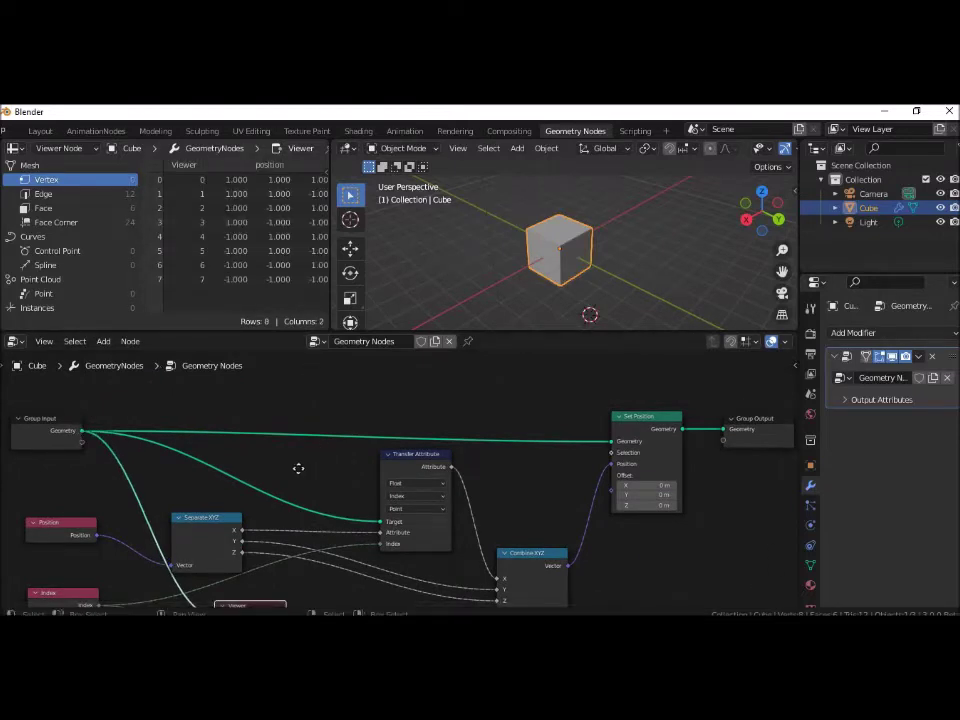
middle_click_drag(298, 467, 289, 420)
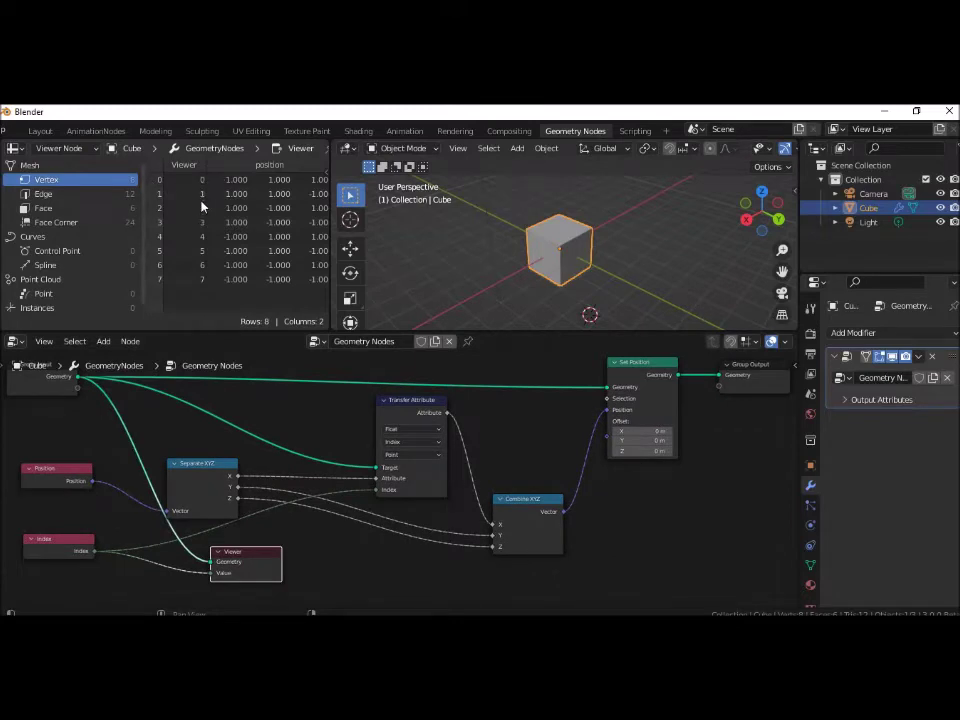
left_click(69, 150)
left_click(69, 150)
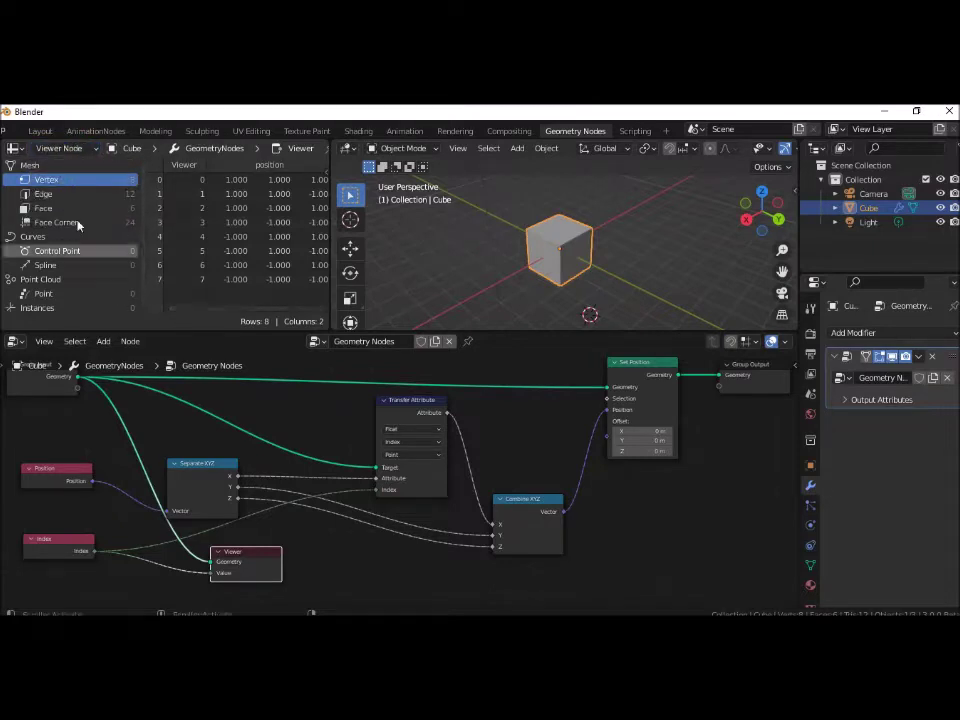
left_click(48, 196)
left_click(45, 208)
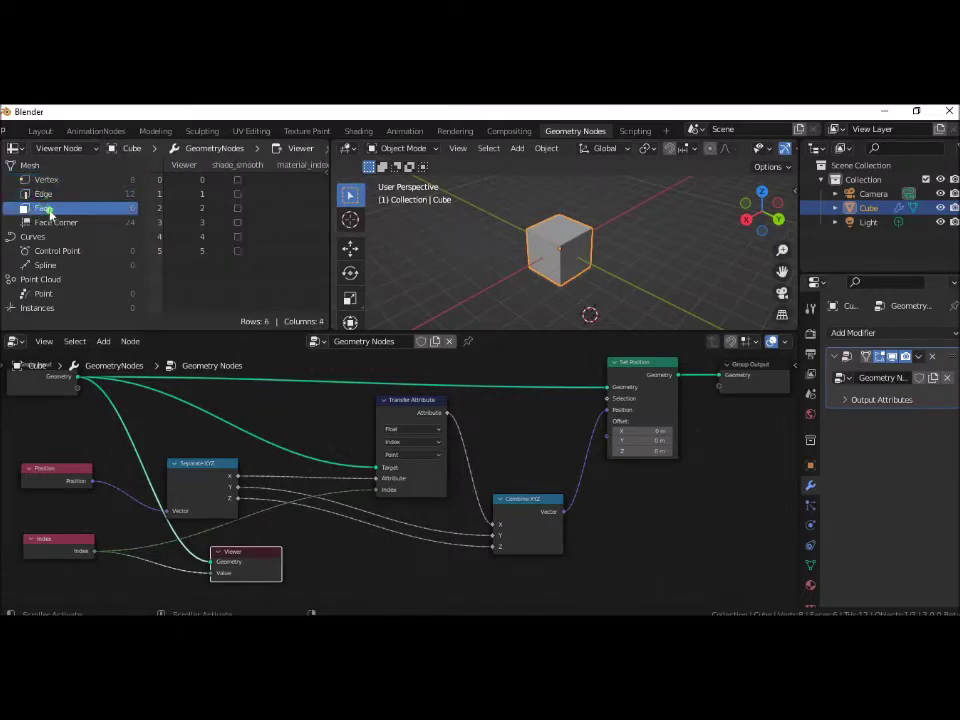
left_click(56, 222)
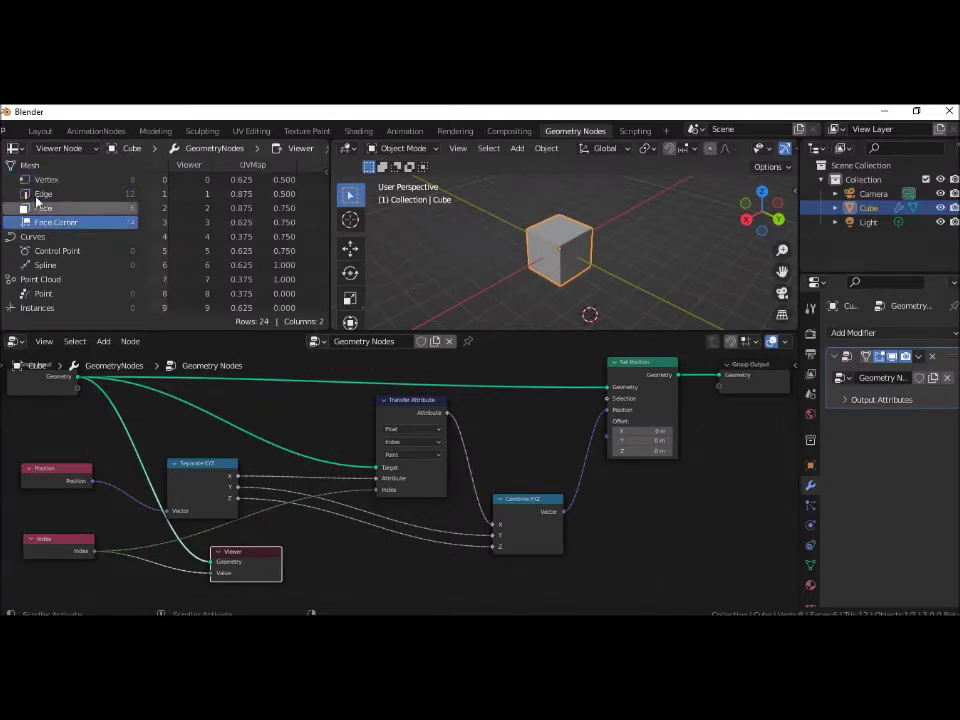
left_click(45, 181)
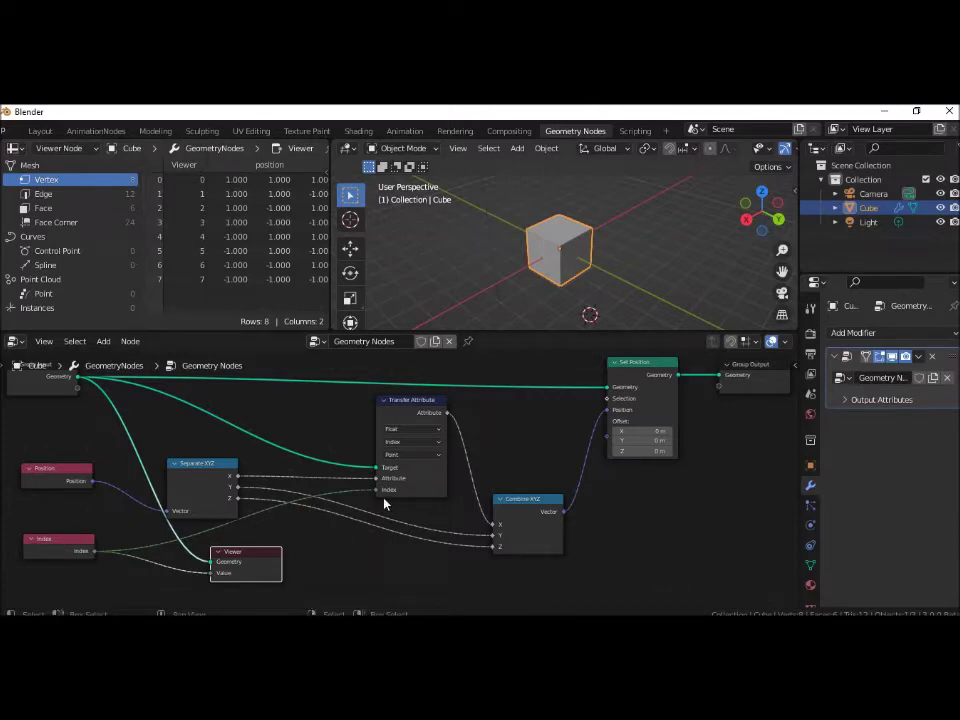
left_click_drag(375, 490, 375, 490)
left_click_drag(449, 414, 510, 521)
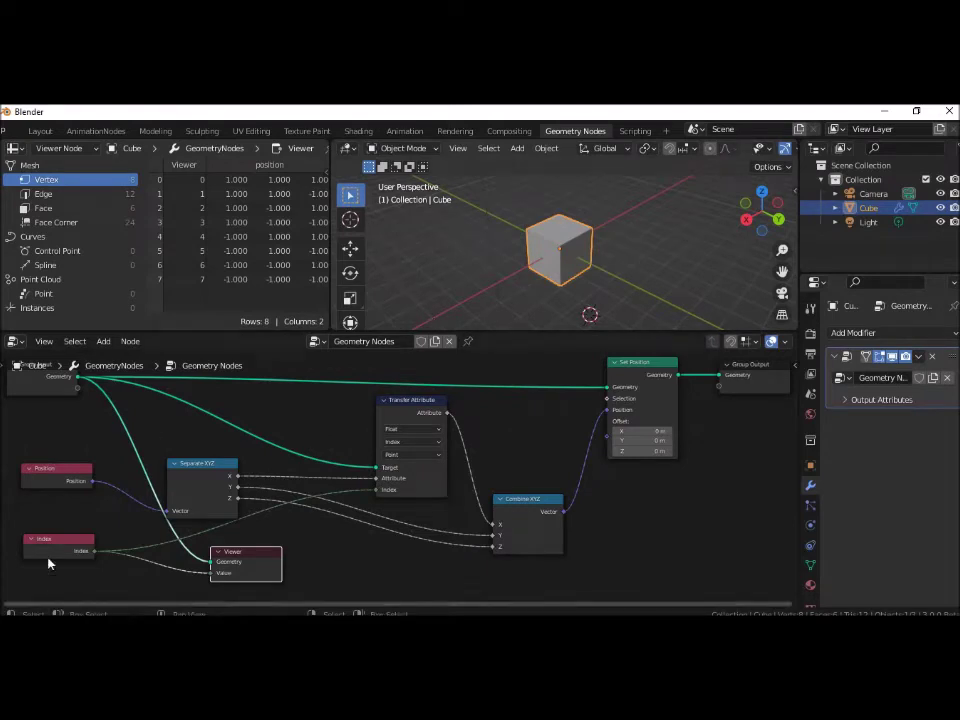
left_click_drag(60, 544, 42, 545)
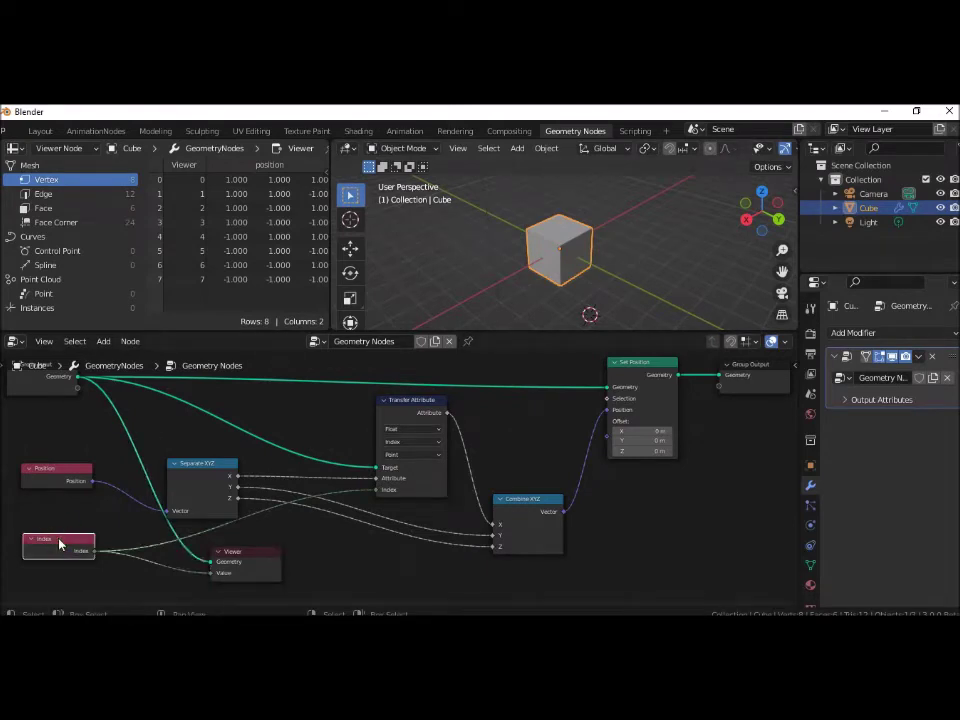
- Move the Viewer node aside and delete it from the tree
left_click_drag(240, 553, 360, 549)
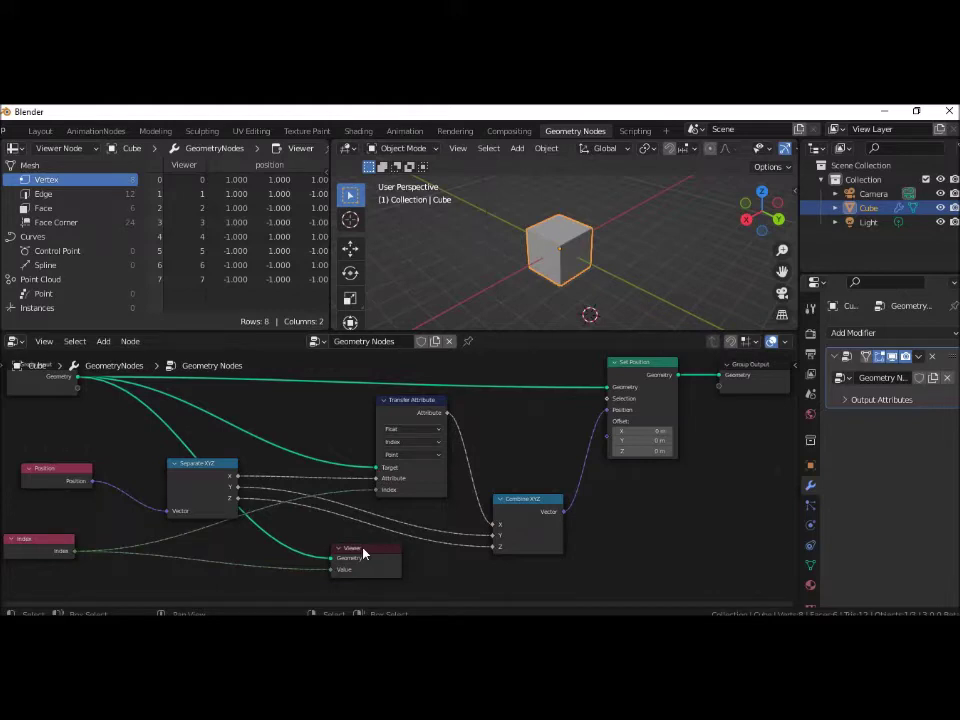
left_click(362, 551)
key("x")
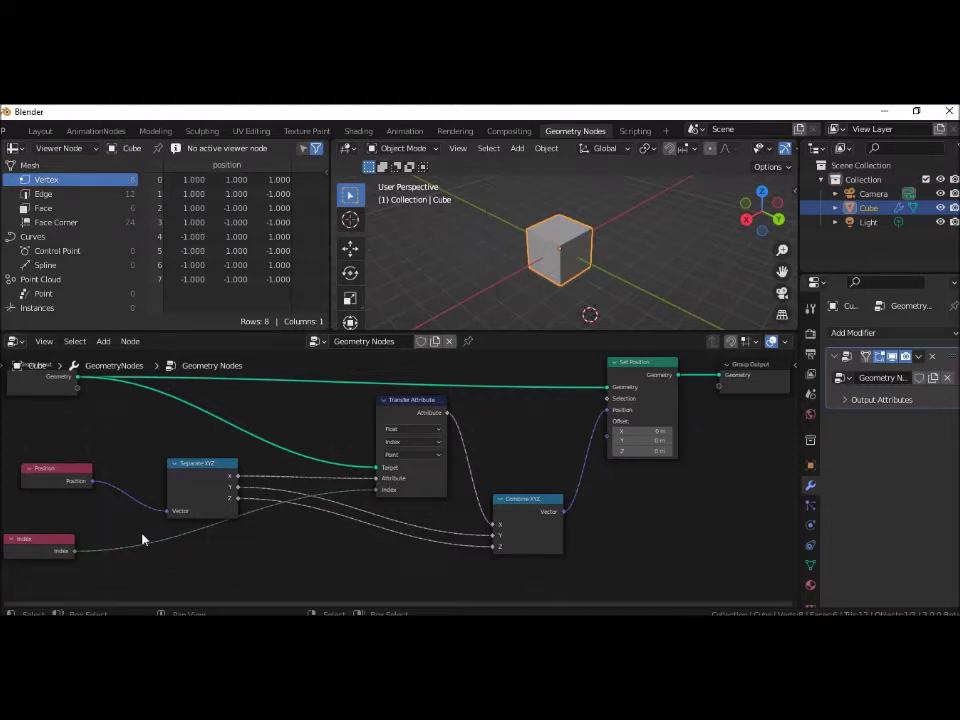
key("shift+a")
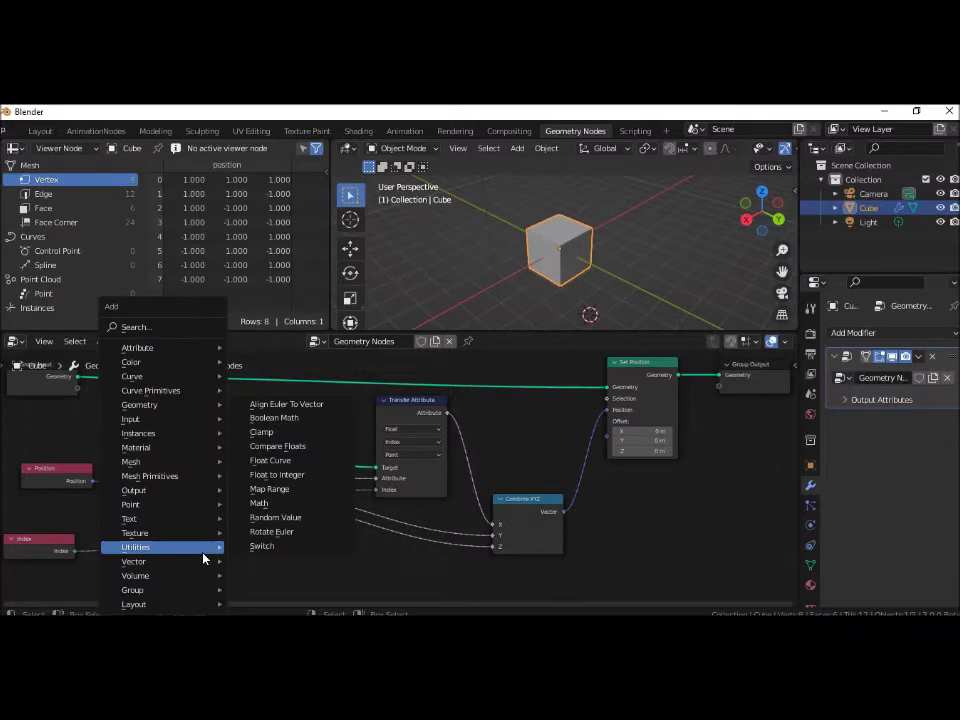
- Place a Math node below Separate XYZ and set its operation to Divide
left_click(262, 503)
left_click(262, 532)
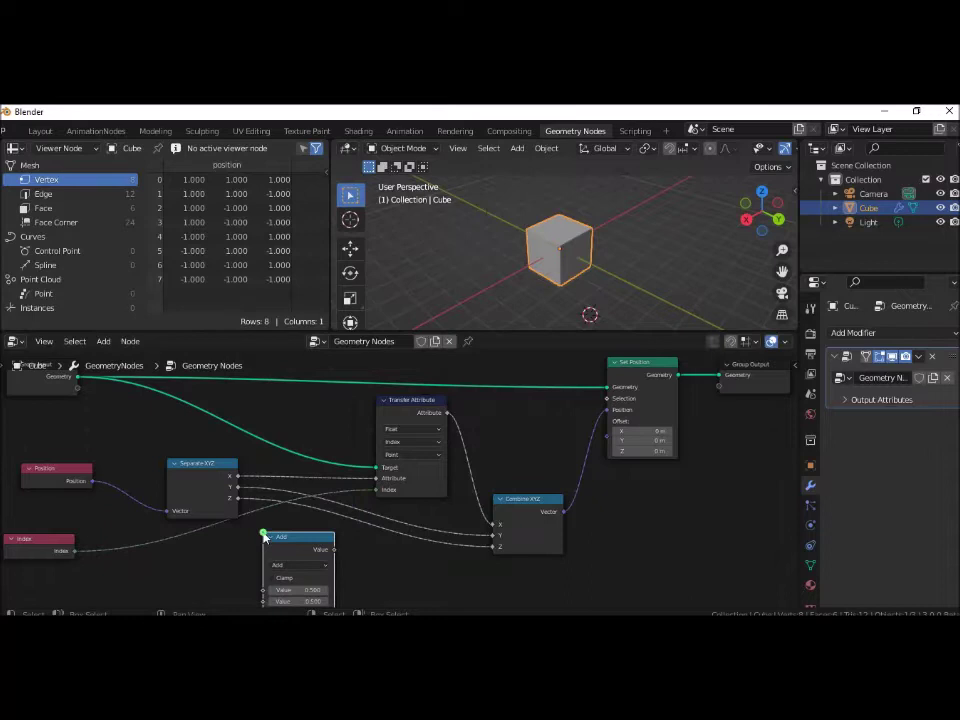
left_click(290, 566)
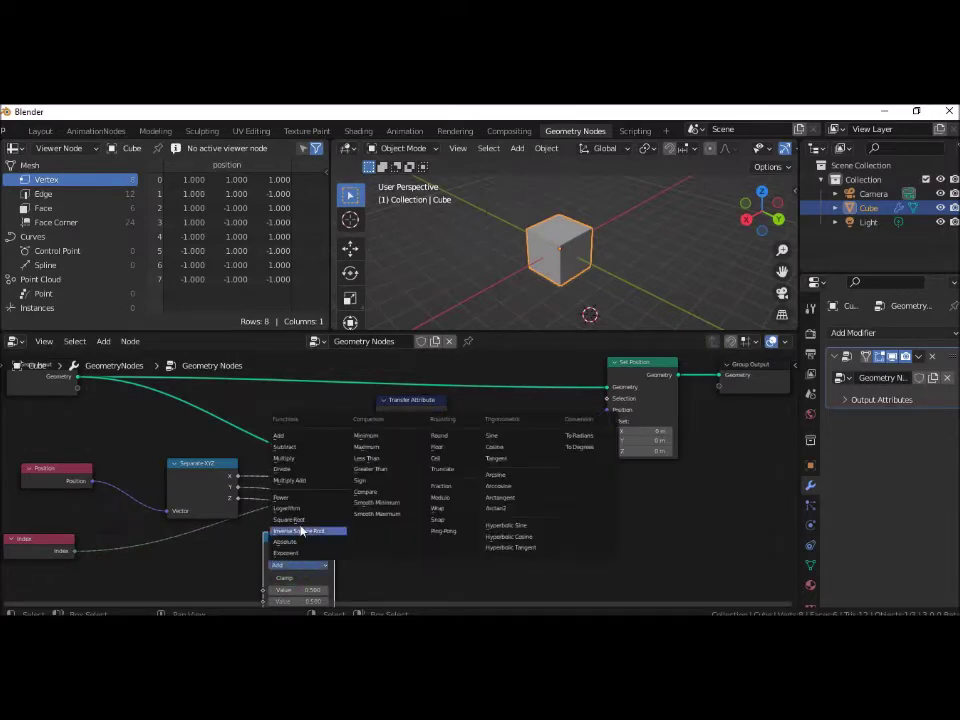
left_click(288, 469)
left_click_drag(298, 540, 291, 530)
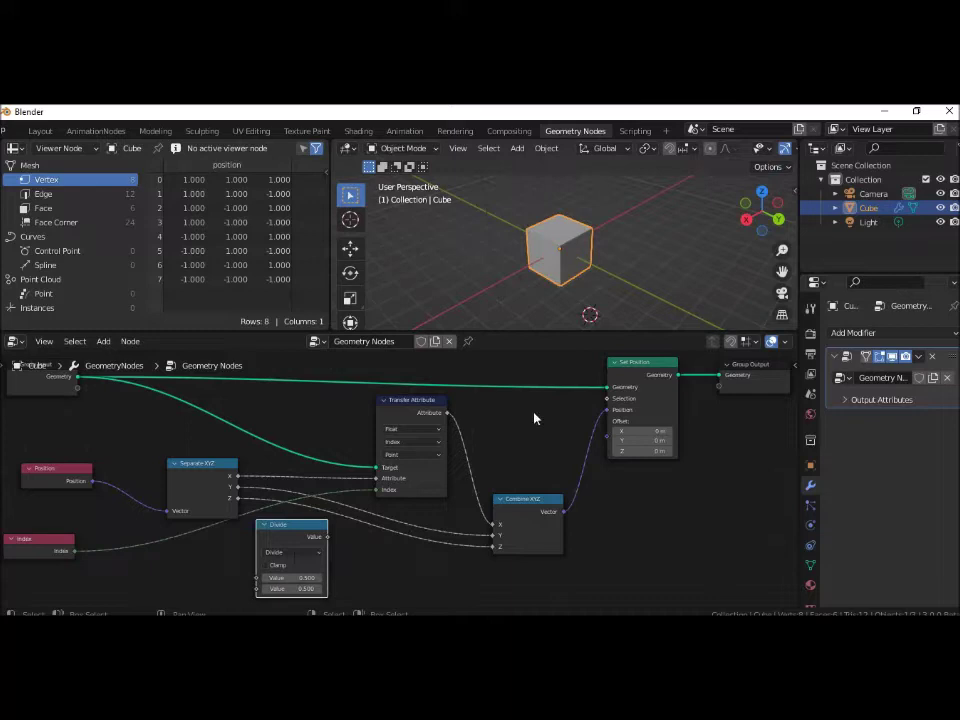
- Reroute the Index link into the Divide node's first Value and set the divisor to 2
mouse_move(306, 523)
left_mouse_down()
mouse_move(305, 533)
mouse_move(283, 508)
left_mouse_up()
left_click_drag(378, 463, 237, 566)
left_click(270, 578)
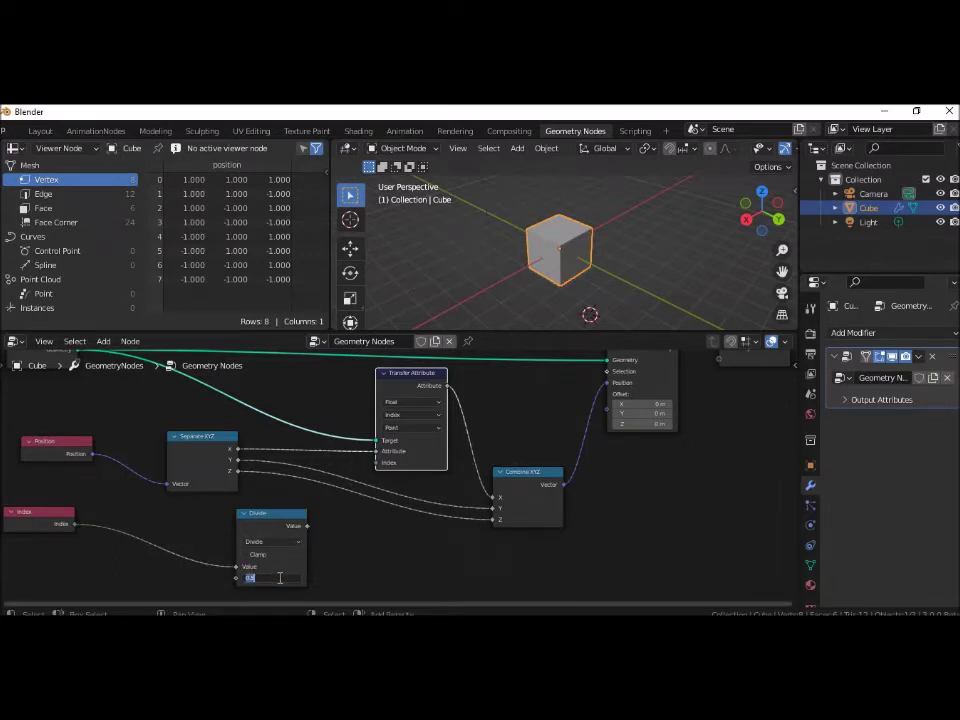
type("8")
key("Return")
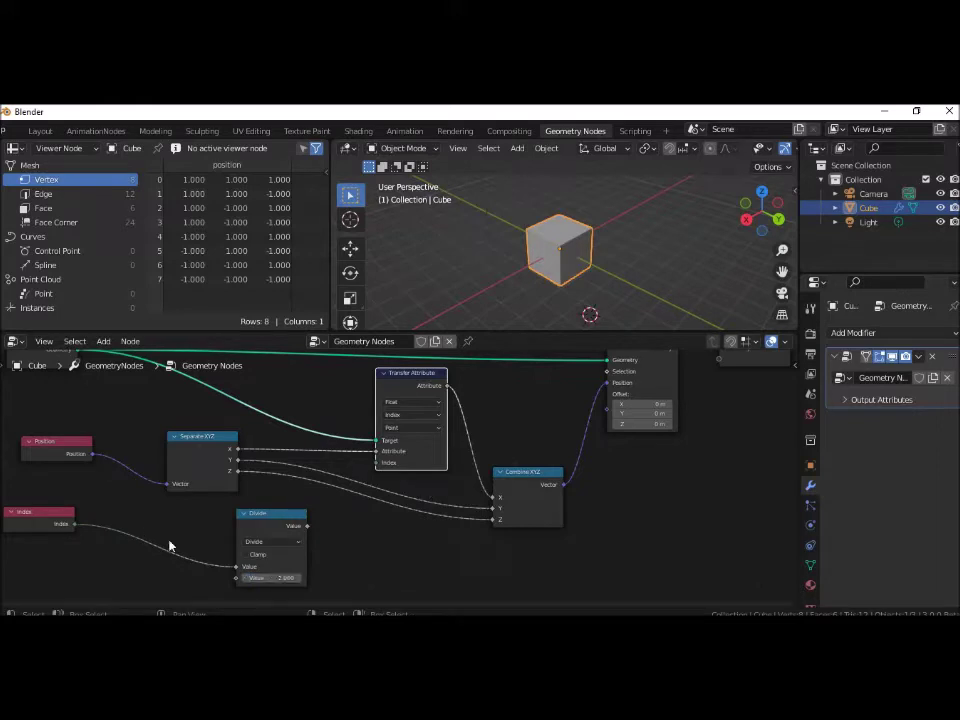
- Keep the Divide operation, shift the Divide node left, and wire its Value into Transfer Attribute's Index
left_click(267, 548)
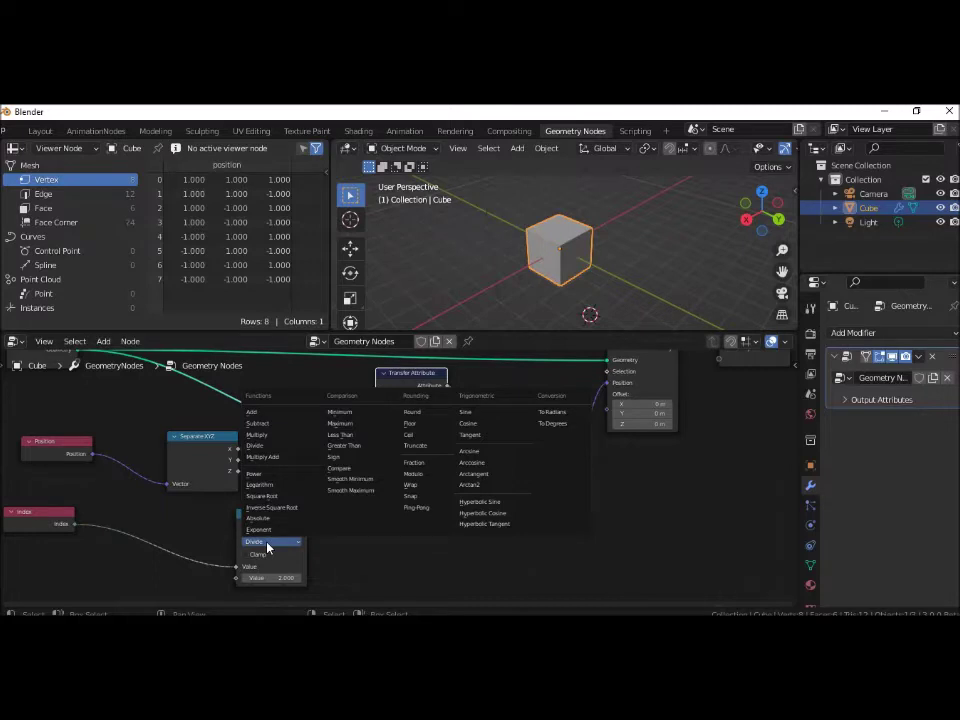
left_click(267, 546)
left_click(268, 543)
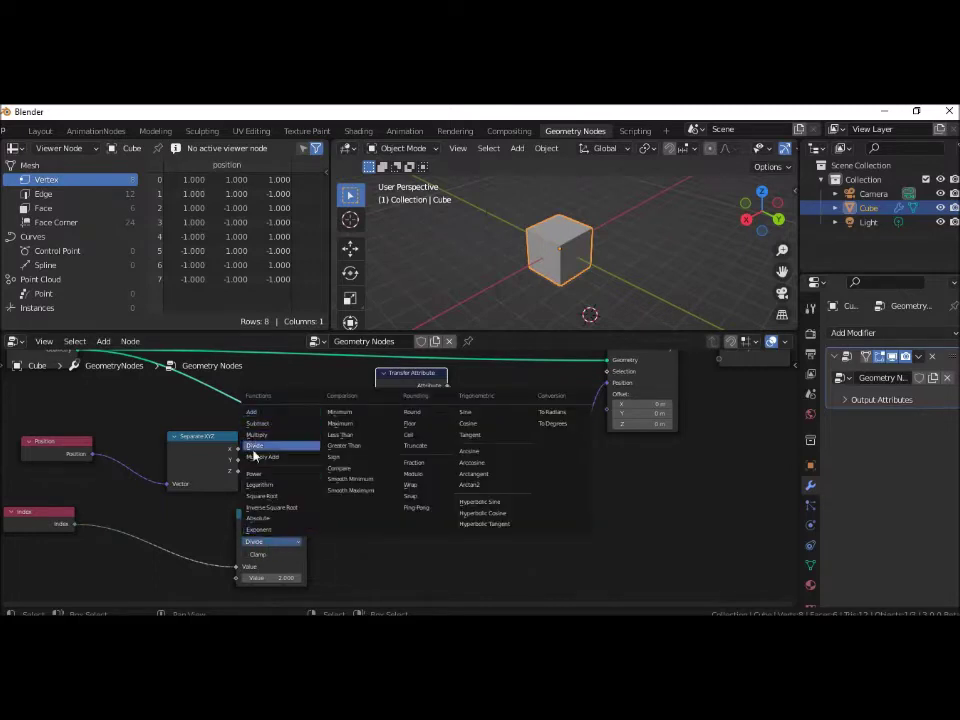
left_click(256, 445)
left_click_drag(261, 514, 170, 517)
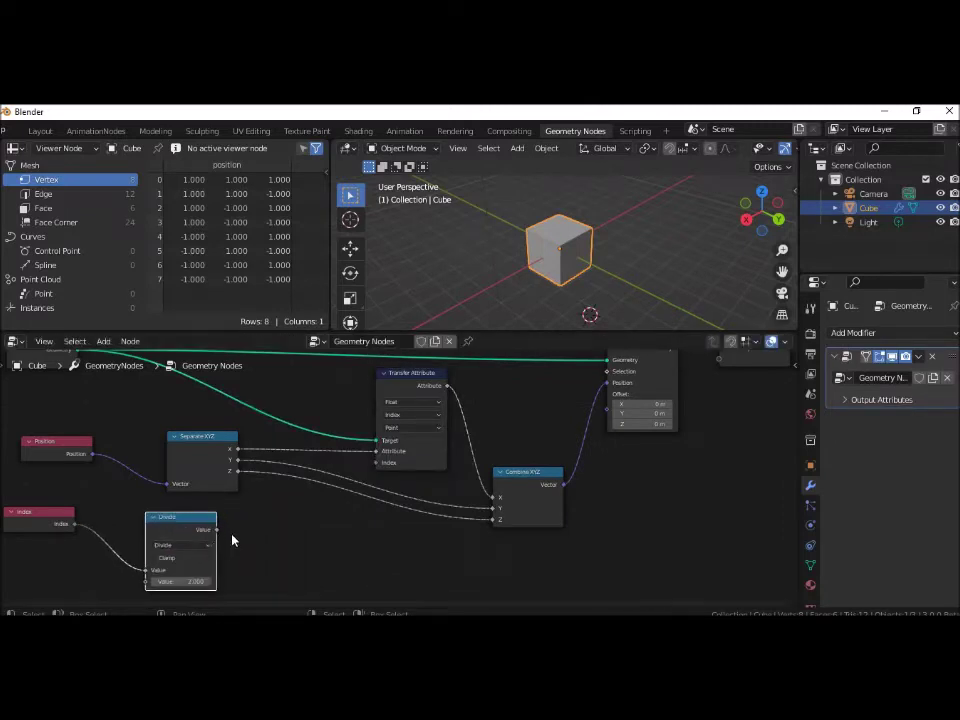
left_click_drag(217, 530, 380, 466)
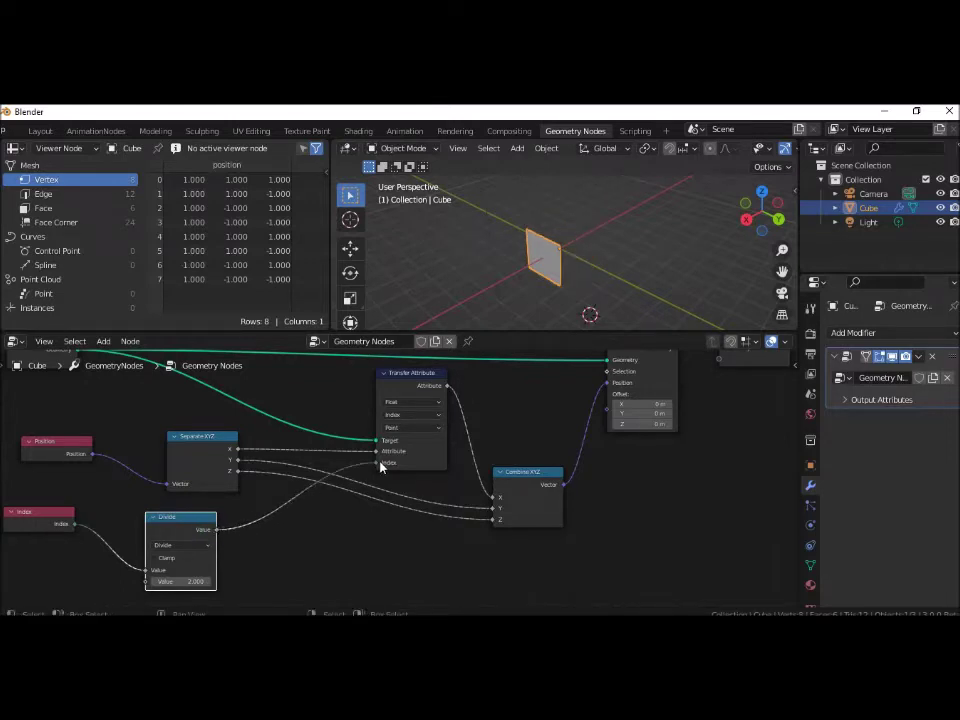
- Remove the Divide-to-Index link on Transfer Attribute, restoring the full cube
left_click_drag(380, 464, 321, 488)
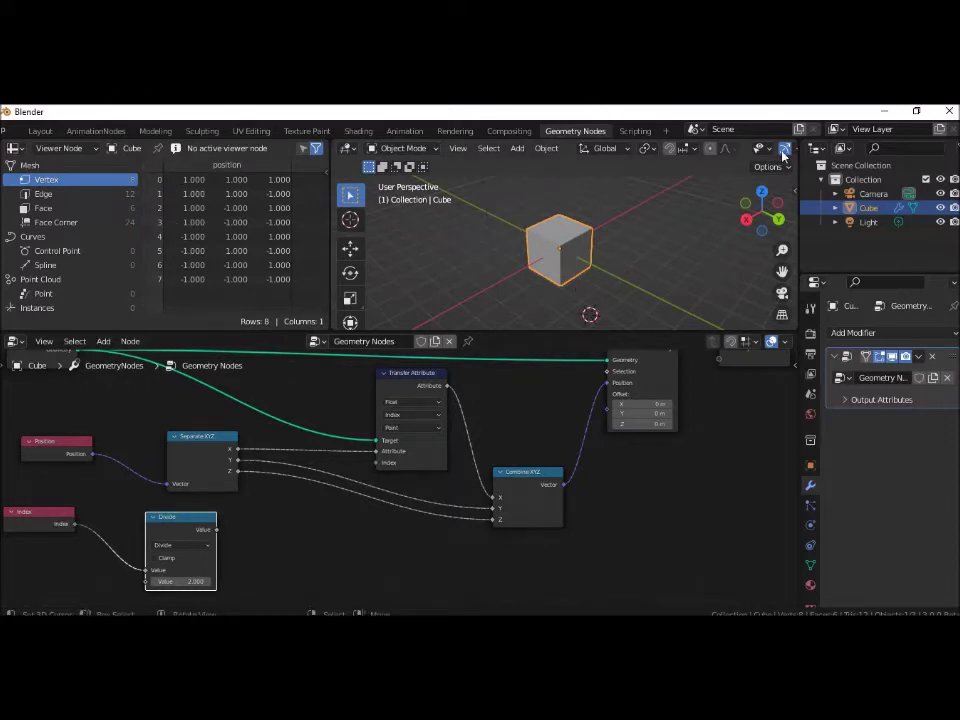
- Enable Show Mesh Indices > Vertices in Viewport Overlays, then select the Move tool
scroll(768, 150, "down", 5)
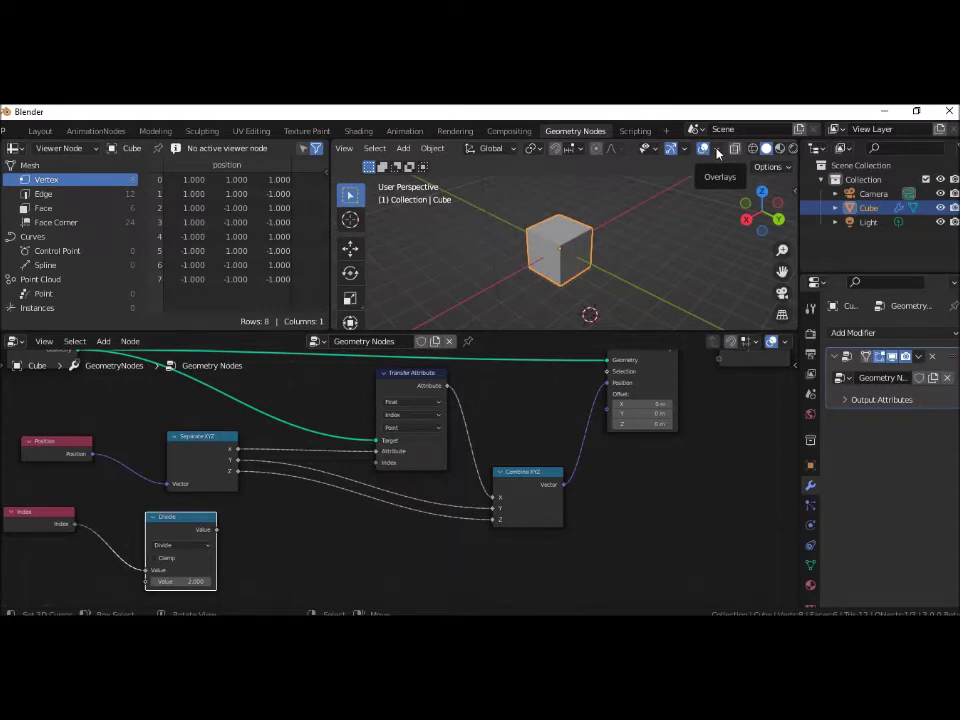
left_click(717, 150)
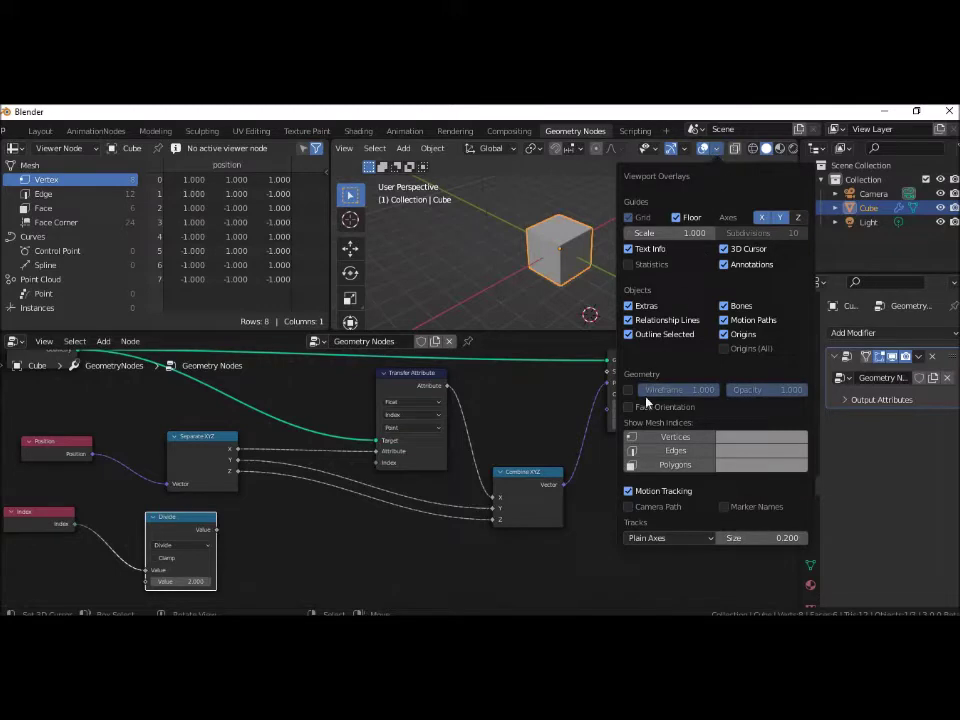
left_click(675, 439)
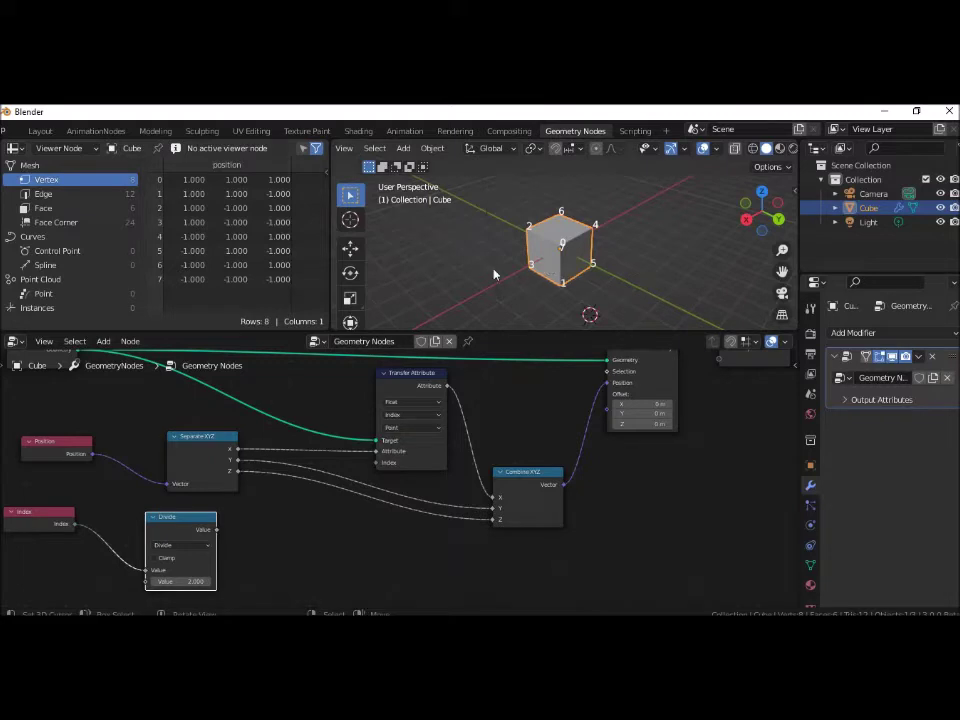
left_click(350, 248)
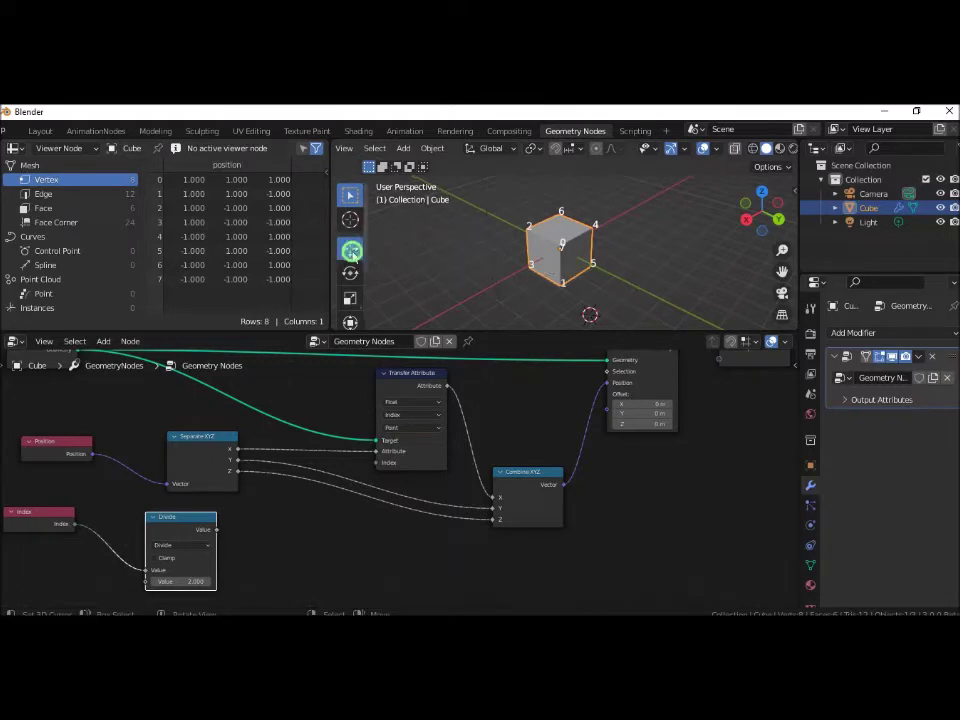
- Reconnect the Divide (value 2) result to Transfer Attribute's Index, flattening the cube into a slab
mouse_move(636, 306)
middle_mouse_down()
mouse_move(621, 317)
mouse_move(567, 303)
middle_mouse_up()
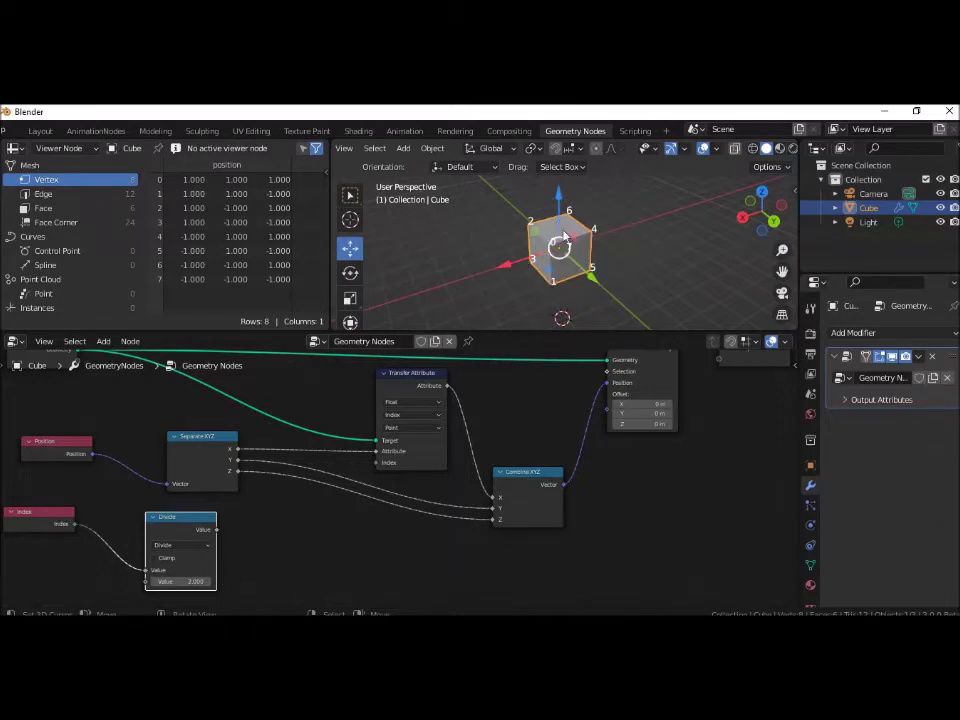
middle_click_drag(620, 259, 657, 264)
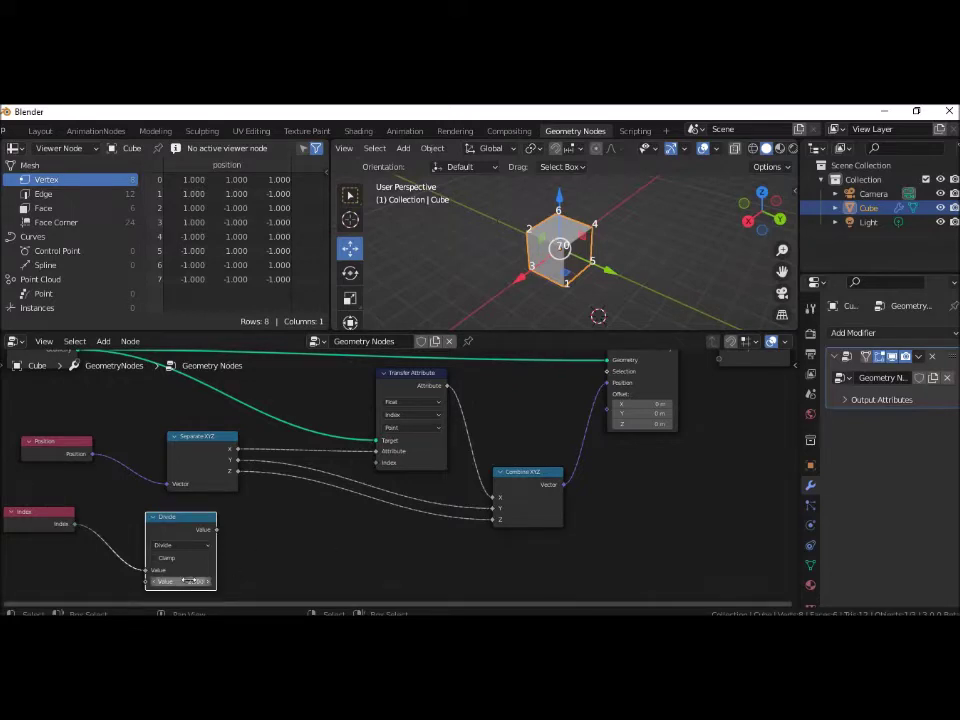
left_click_drag(195, 582, 225, 572)
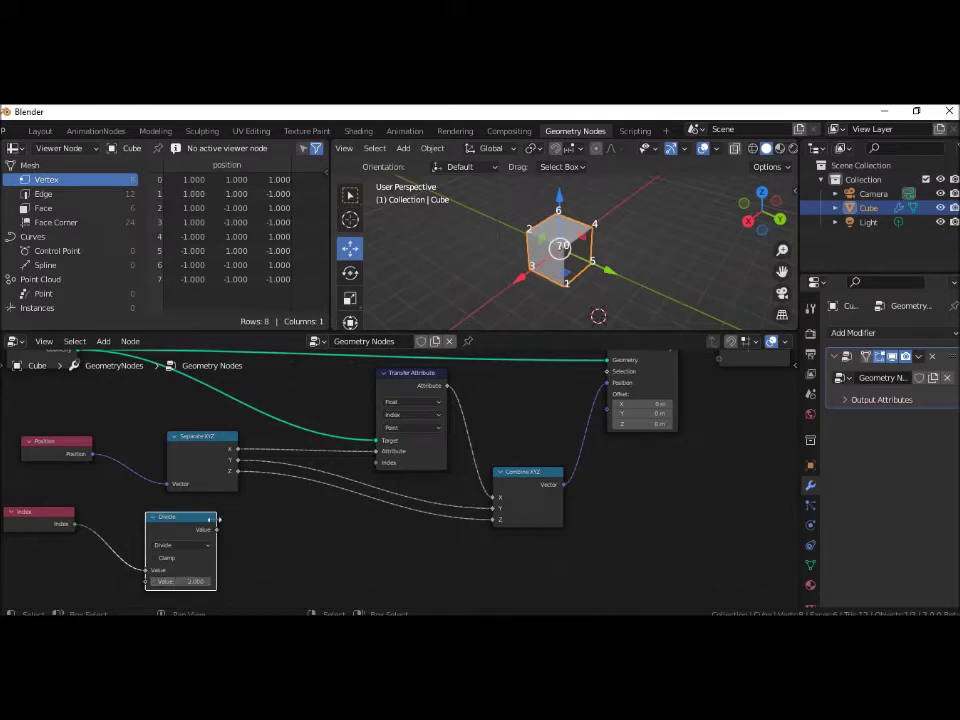
left_click(217, 530)
left_click_drag(217, 530, 378, 463)
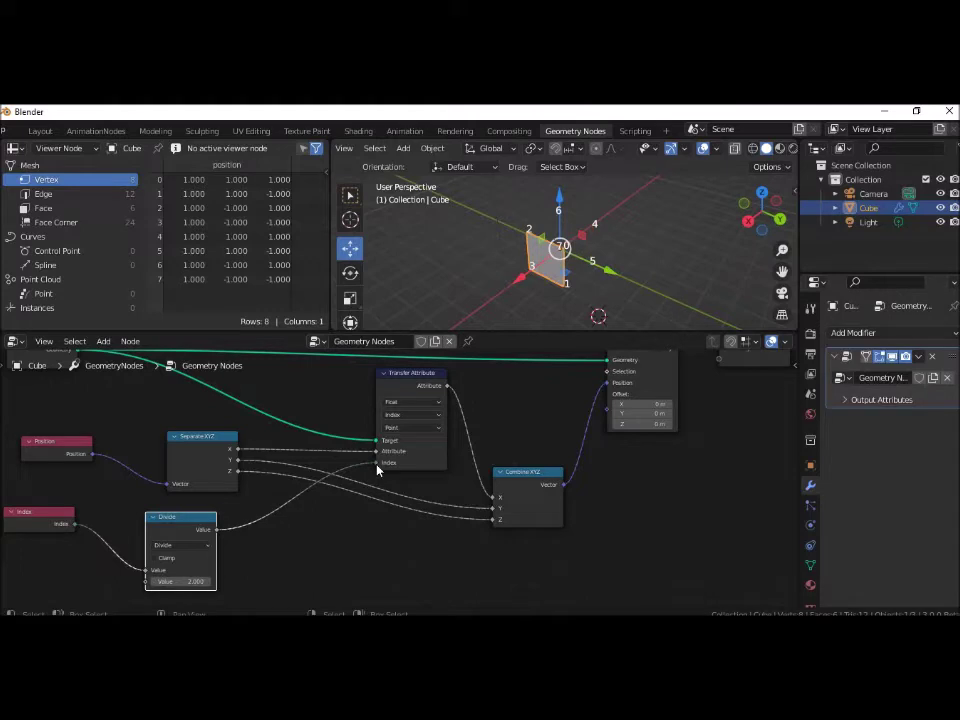
middle_click_drag(585, 311, 561, 313)
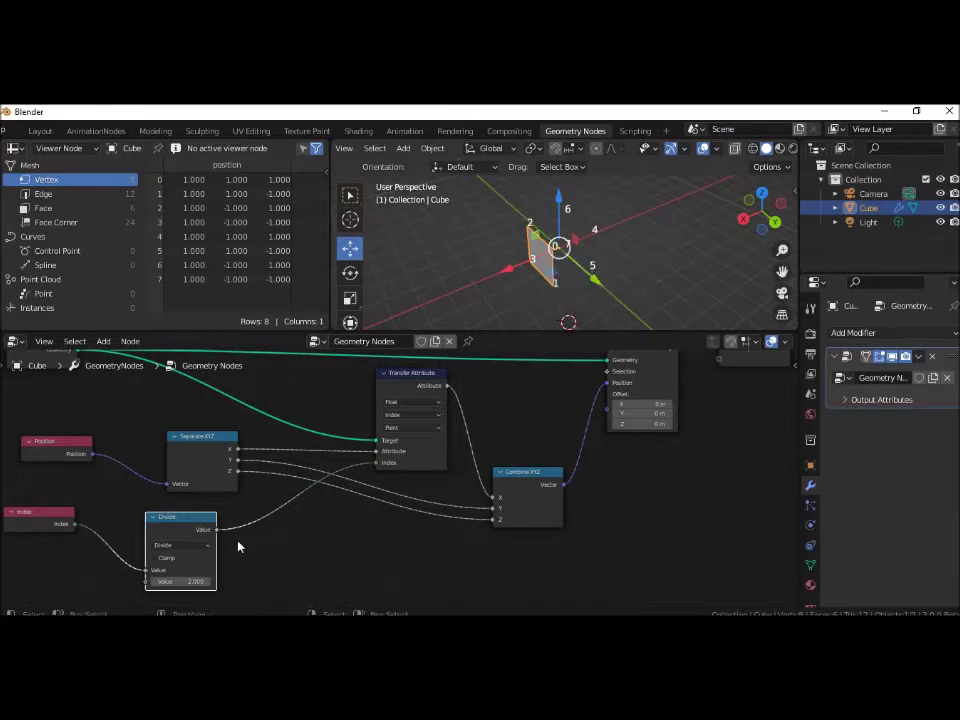
left_click(193, 518)
- Add a Viewer from the Divide node and connect Set Position's Geometry to it
left_click(193, 521, "ctrl+shift")
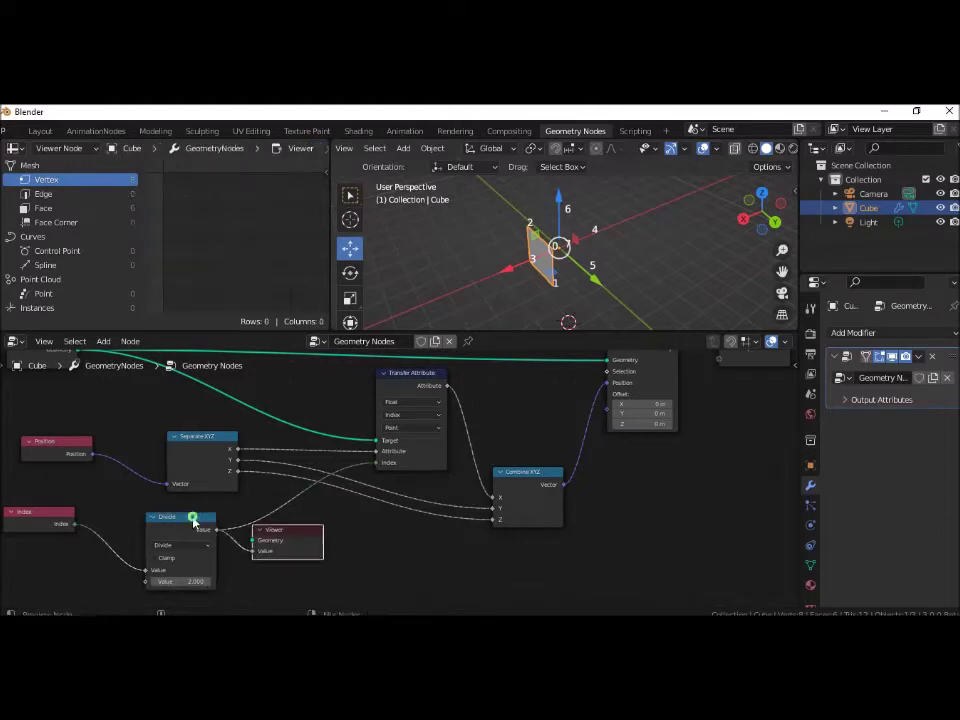
left_click_drag(300, 542, 419, 543)
middle_click_drag(681, 503, 630, 521)
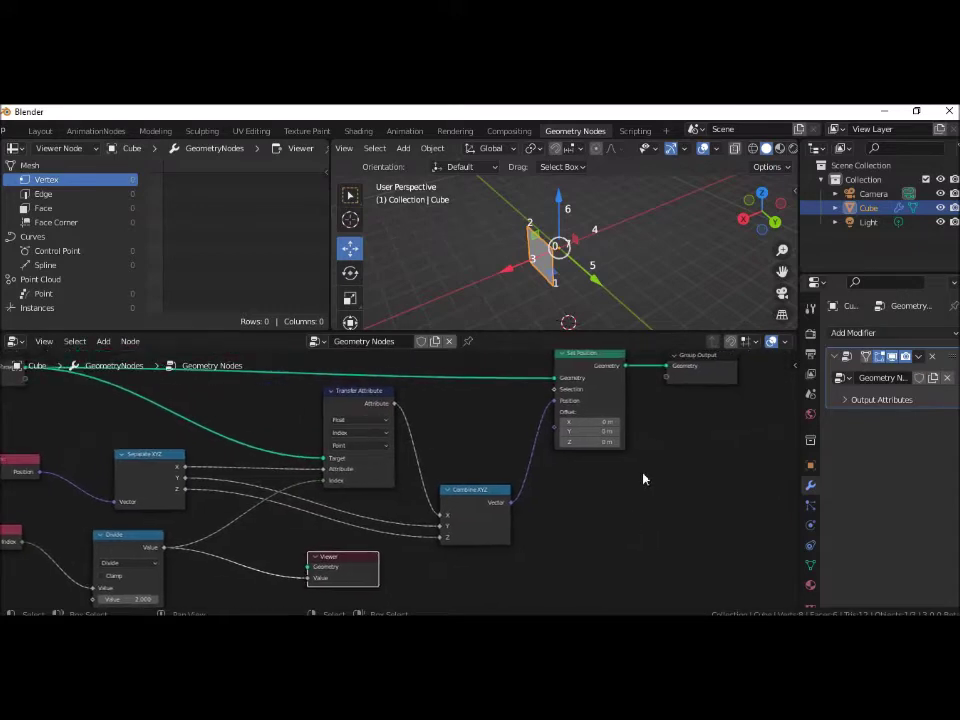
left_click_drag(627, 366, 284, 579)
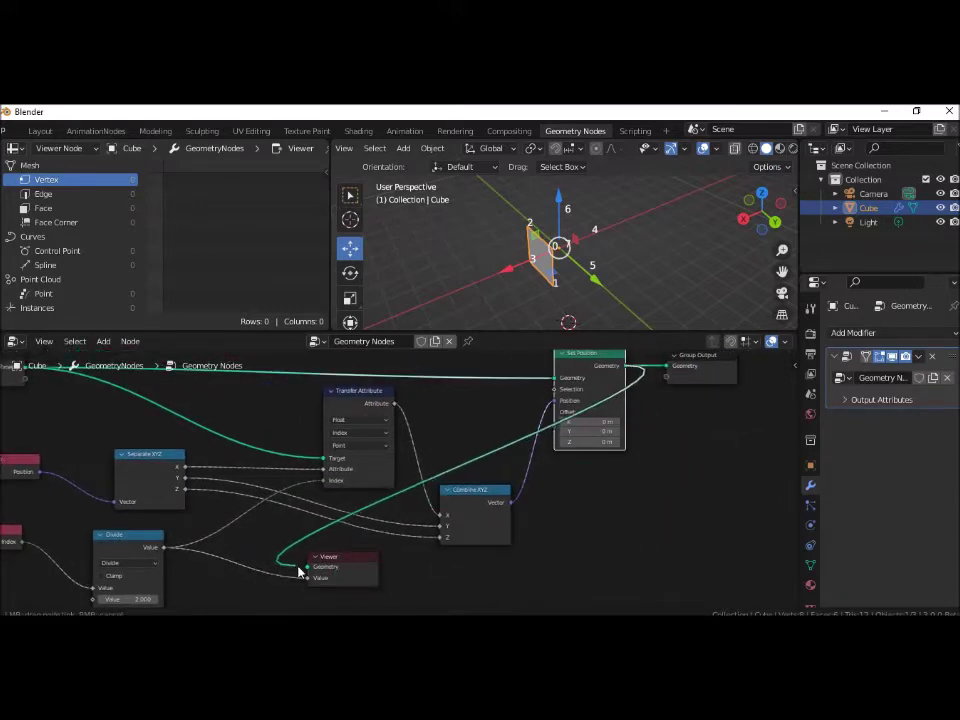
left_click_drag(284, 579, 305, 569)
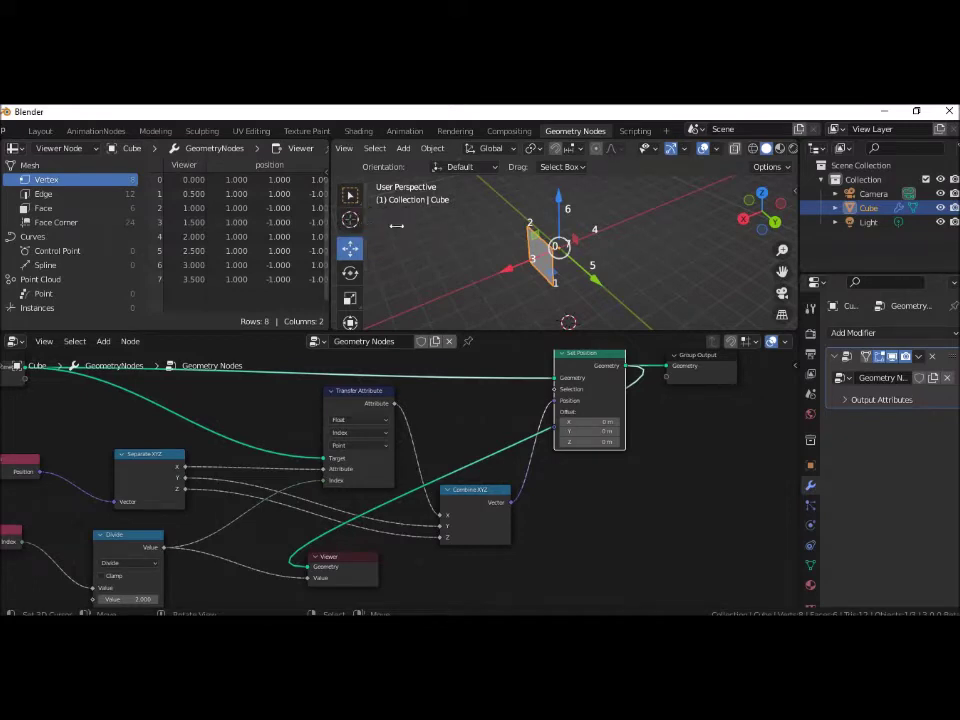
- Widen the spreadsheet and remove the Divide Value link from the Viewer
left_click_drag(397, 226, 365, 226)
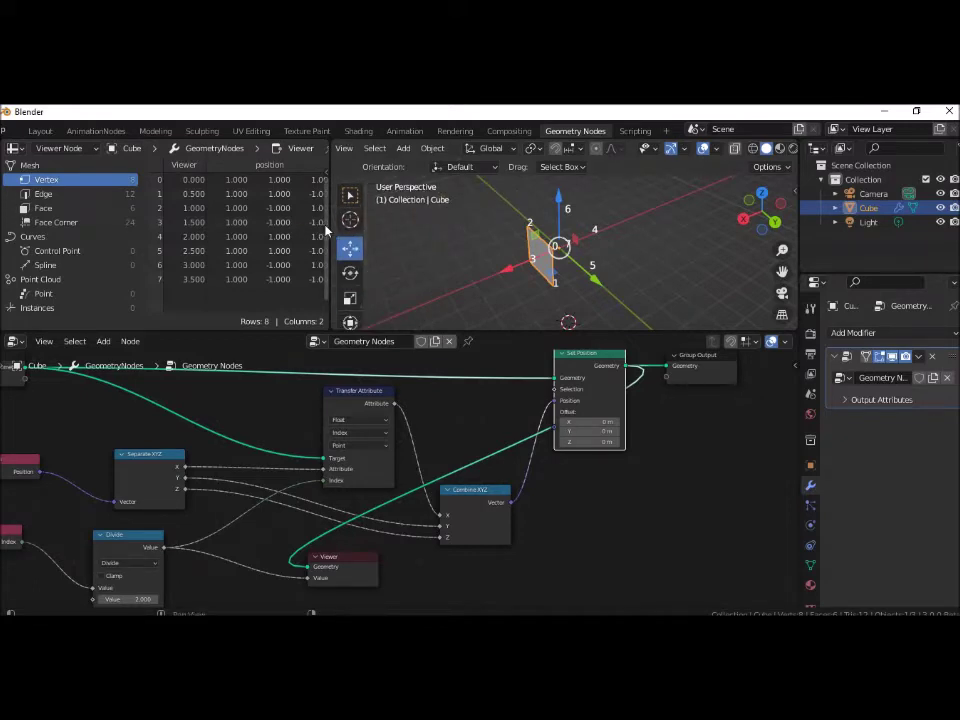
left_click_drag(329, 232, 376, 235)
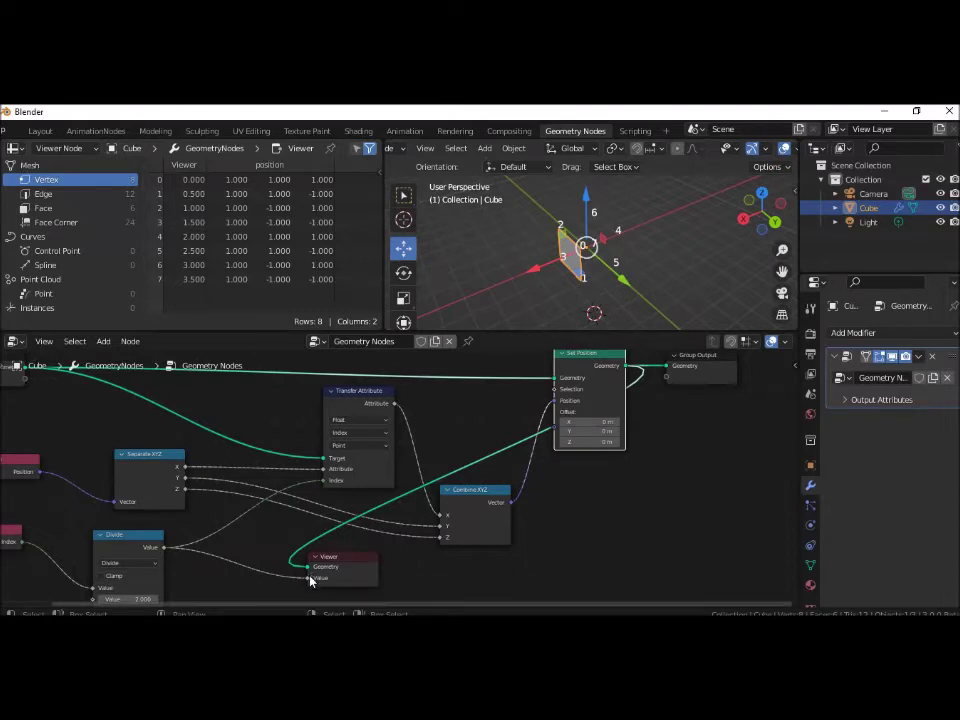
left_click_drag(308, 580, 295, 572)
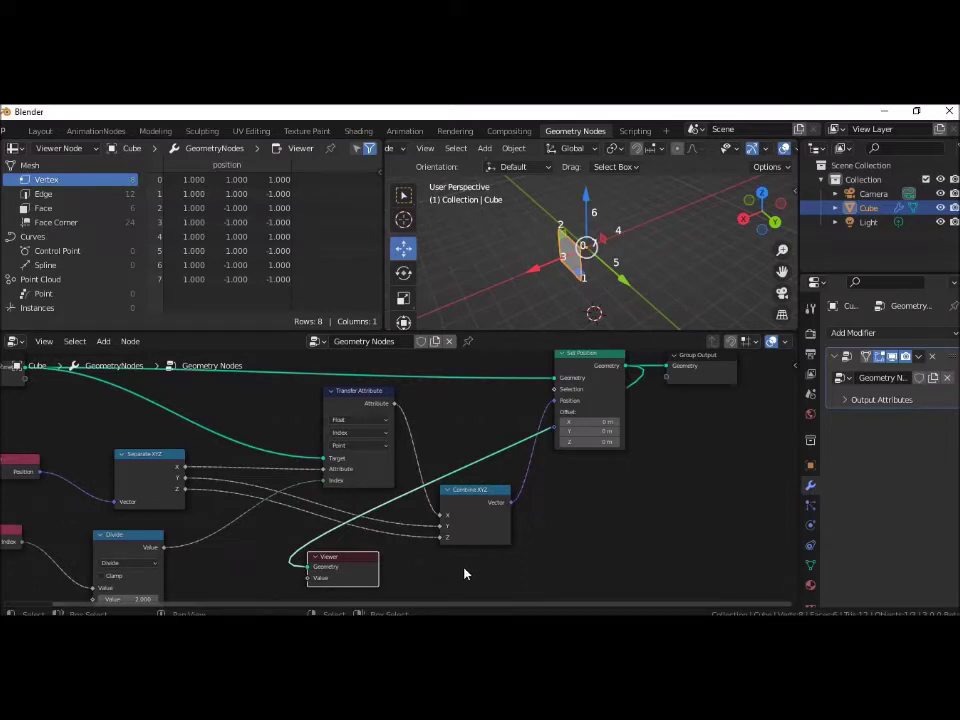
left_click_drag(359, 565, 624, 544)
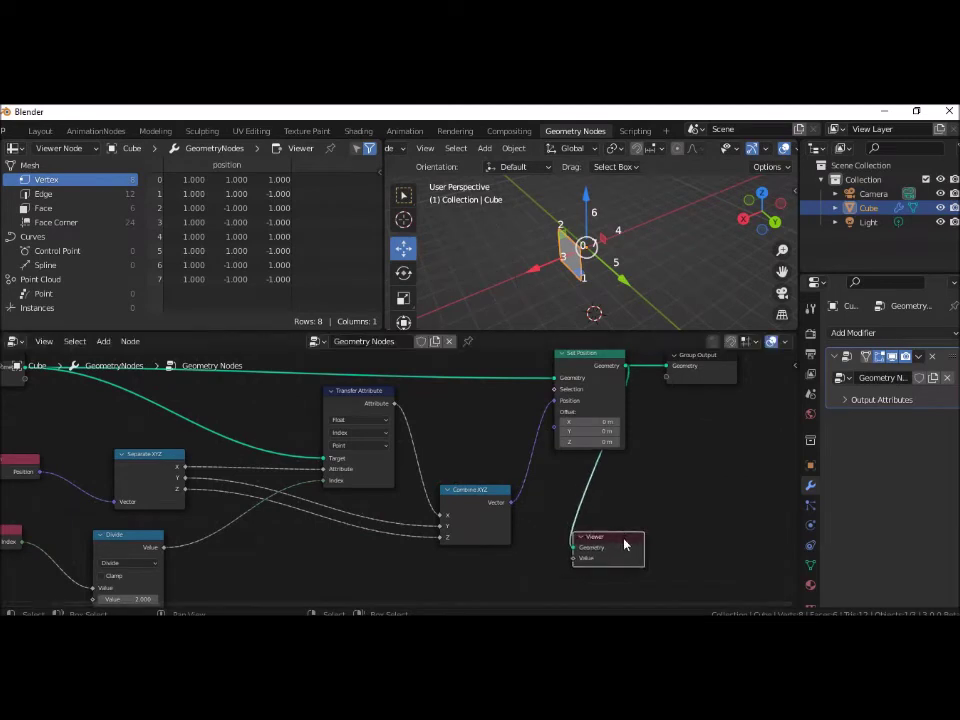
- Delete the existing Viewer node
left_click(624, 544)
key("Delete")
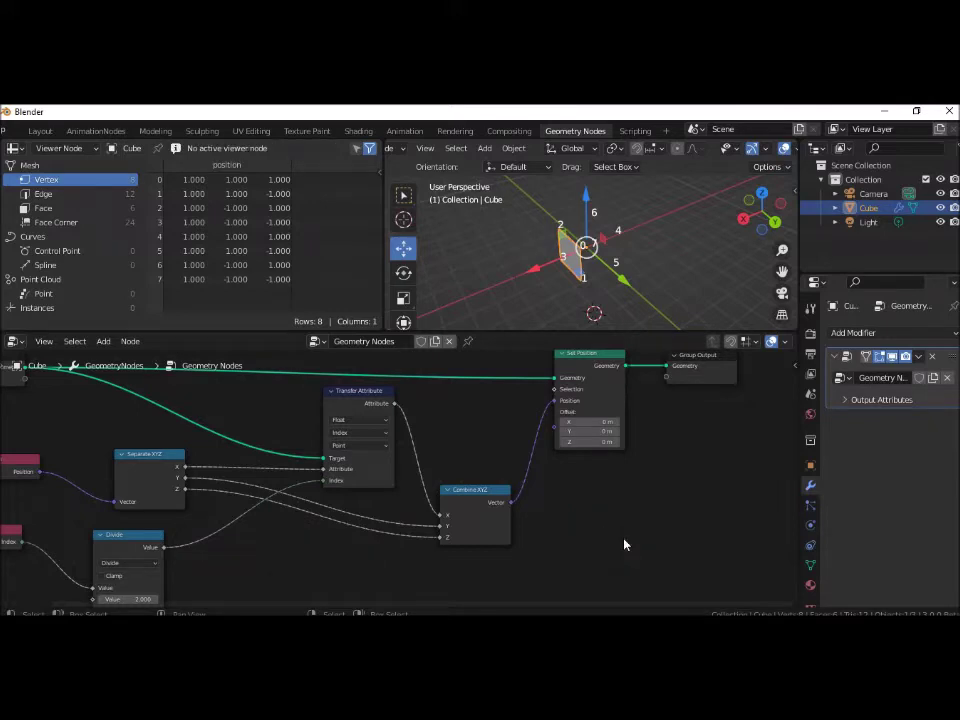
left_click(118, 578)
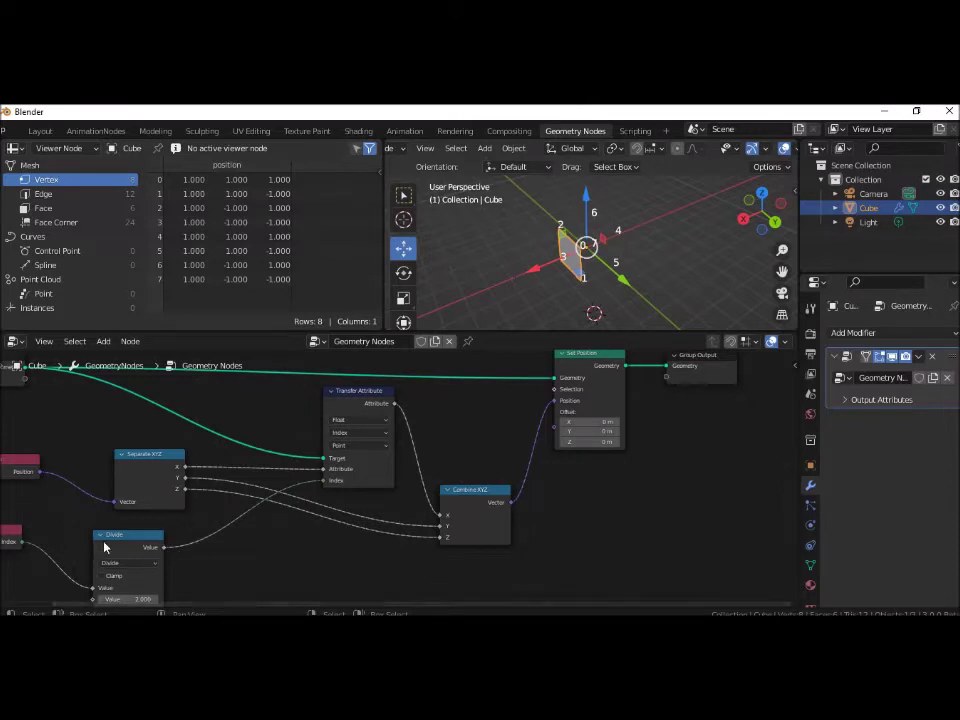
- Preview Transfer Attribute in a new Viewer and feed it Set Position's Geometry
left_click(369, 391)
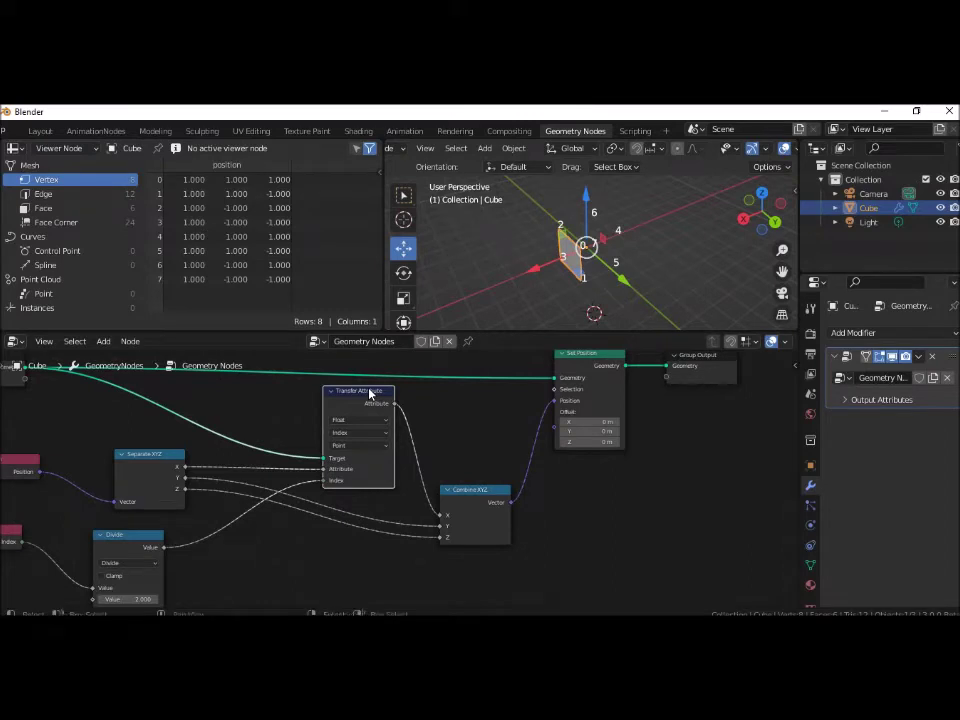
left_click(370, 393, "ctrl+shift")
left_click_drag(470, 410, 654, 548)
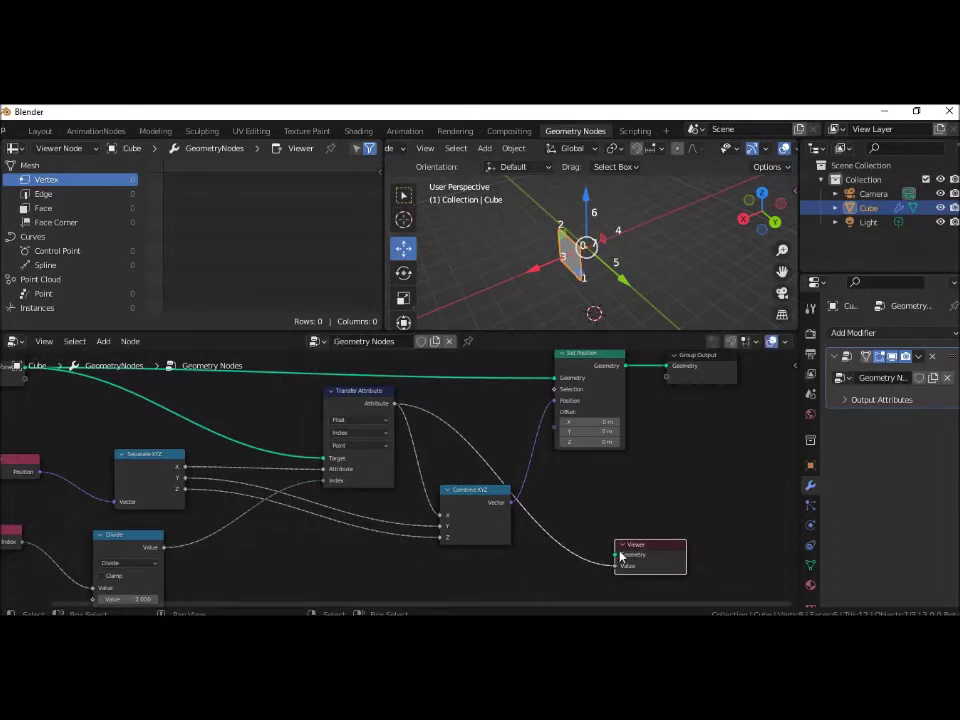
left_click_drag(621, 555, 626, 380)
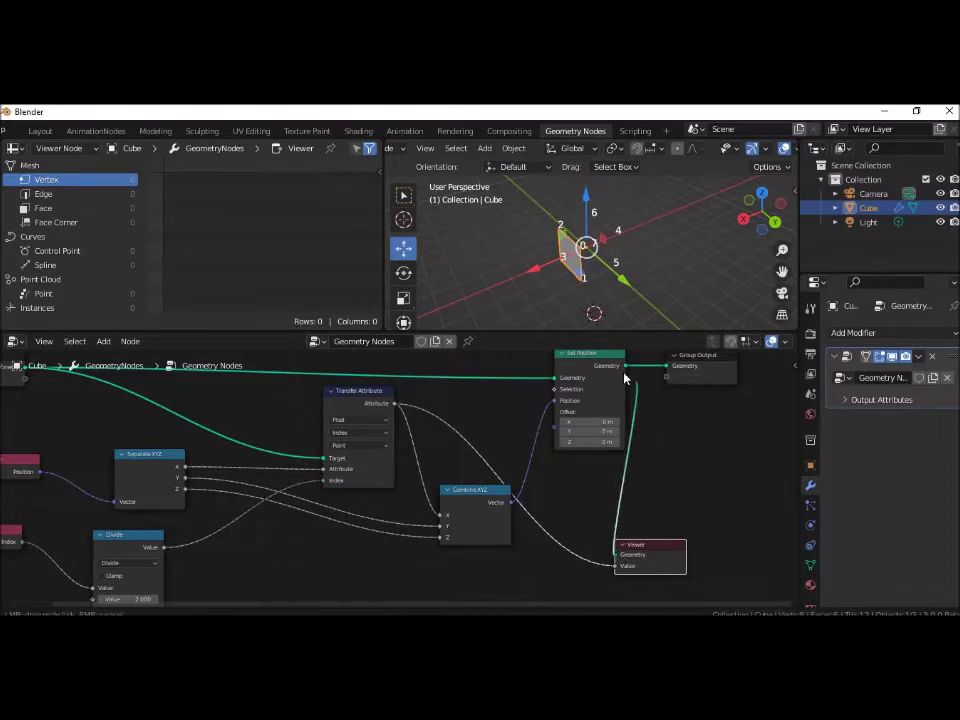
left_click_drag(626, 380, 630, 450)
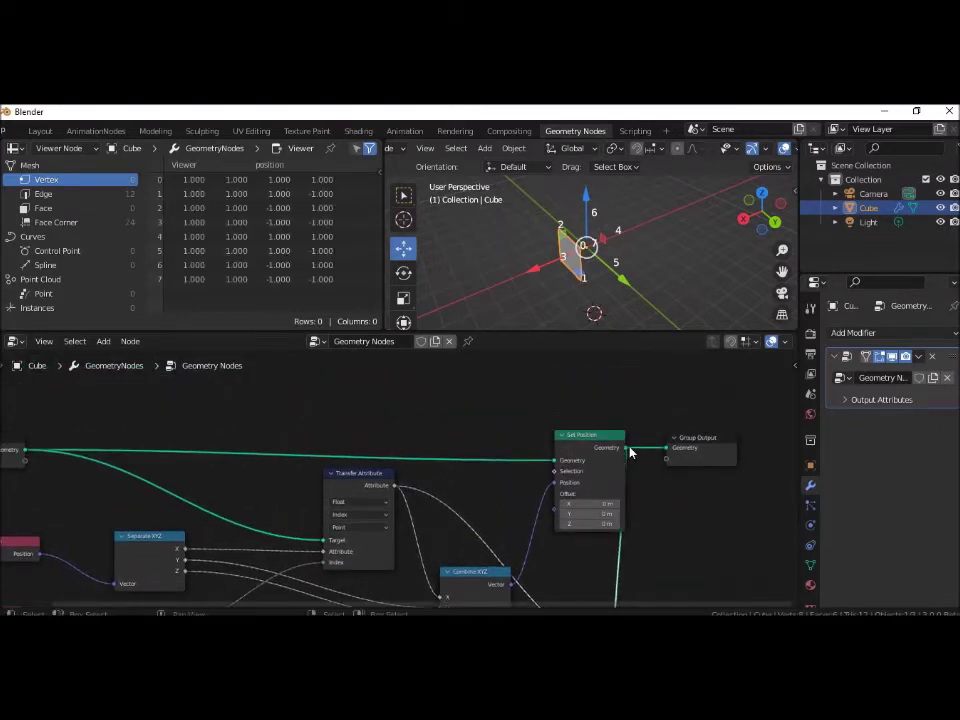
middle_click_drag(683, 536, 664, 452)
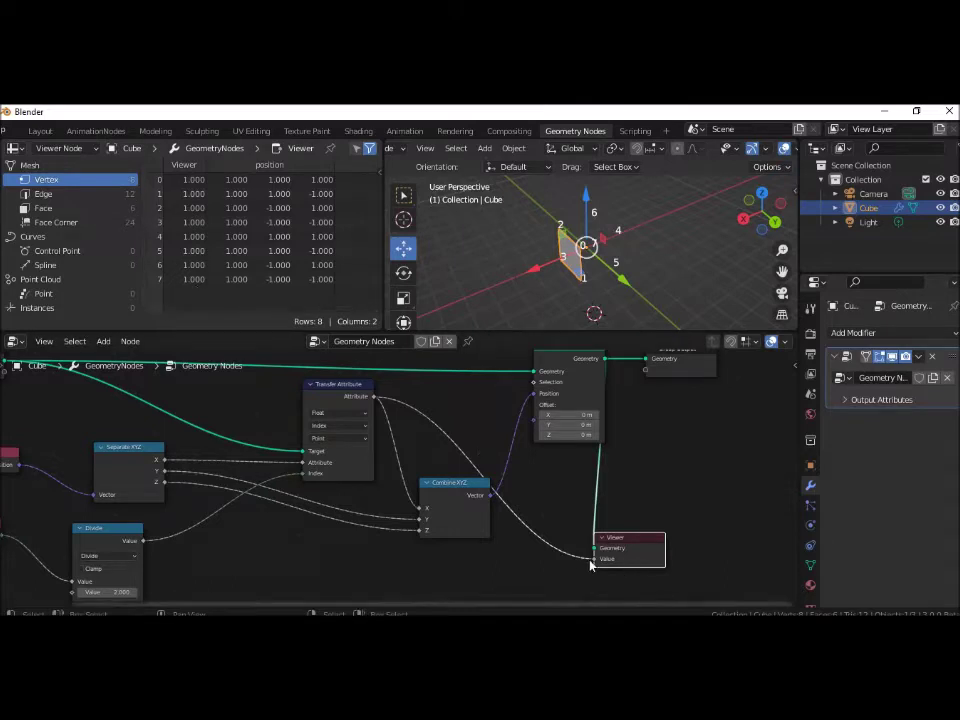
- Remove the Transfer Attribute Value link and delete the Viewer with X
left_click_drag(593, 559, 551, 499)
left_click(650, 545)
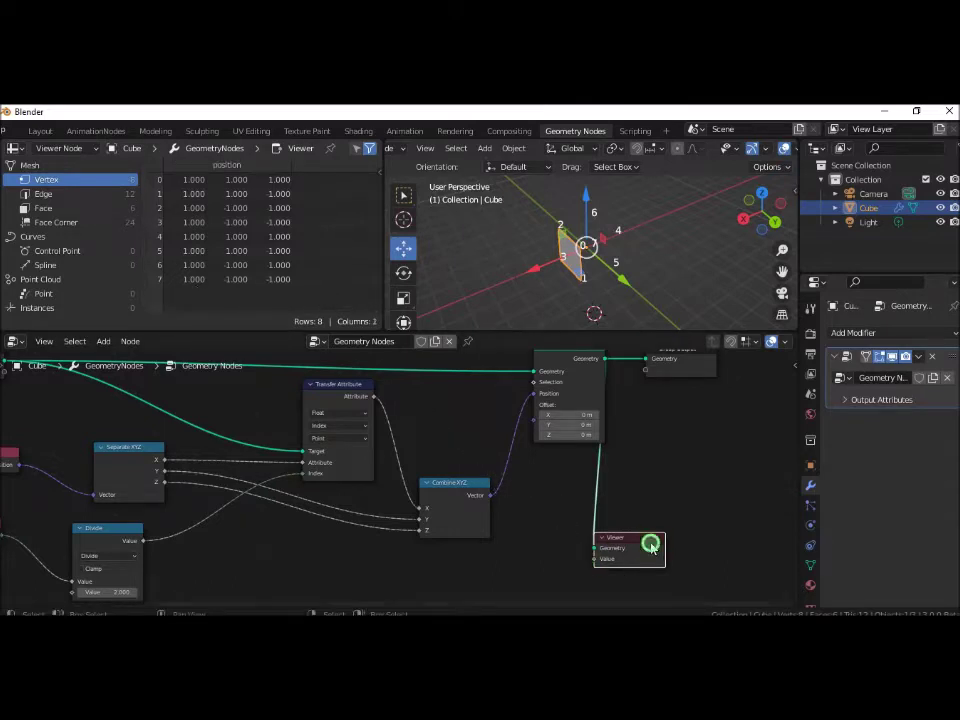
key("x")
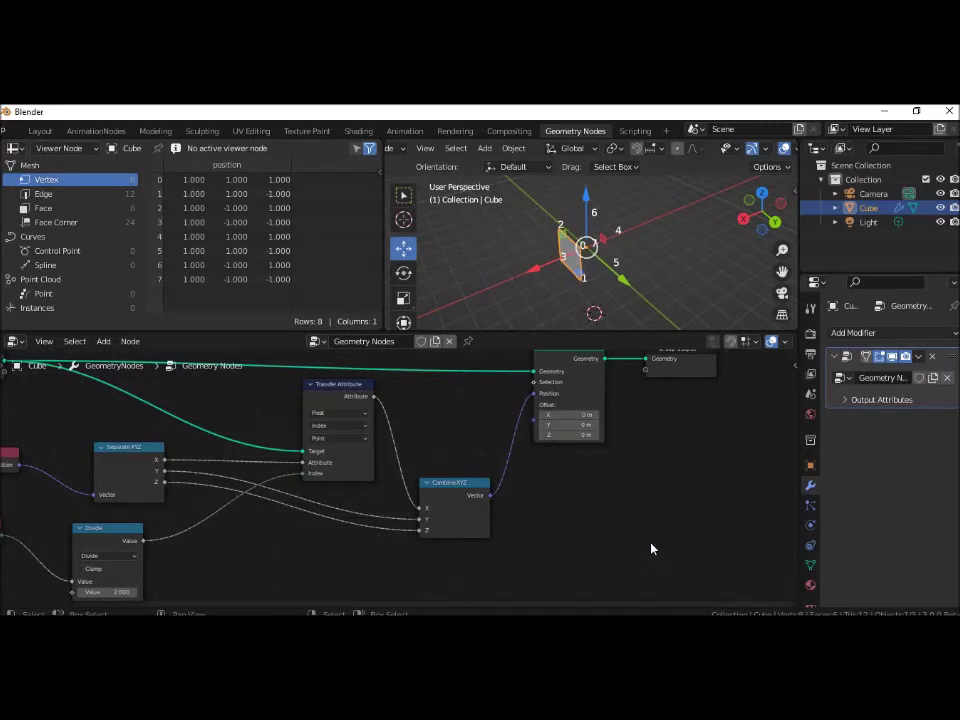
- Add a Viewer node from the Index node with Ctrl+Shift+click and move it lower right
mouse_move(200, 561)
middle_mouse_down()
mouse_move(259, 538)
mouse_move(293, 538)
middle_mouse_up()
left_click(66, 510)
key("ctrl")
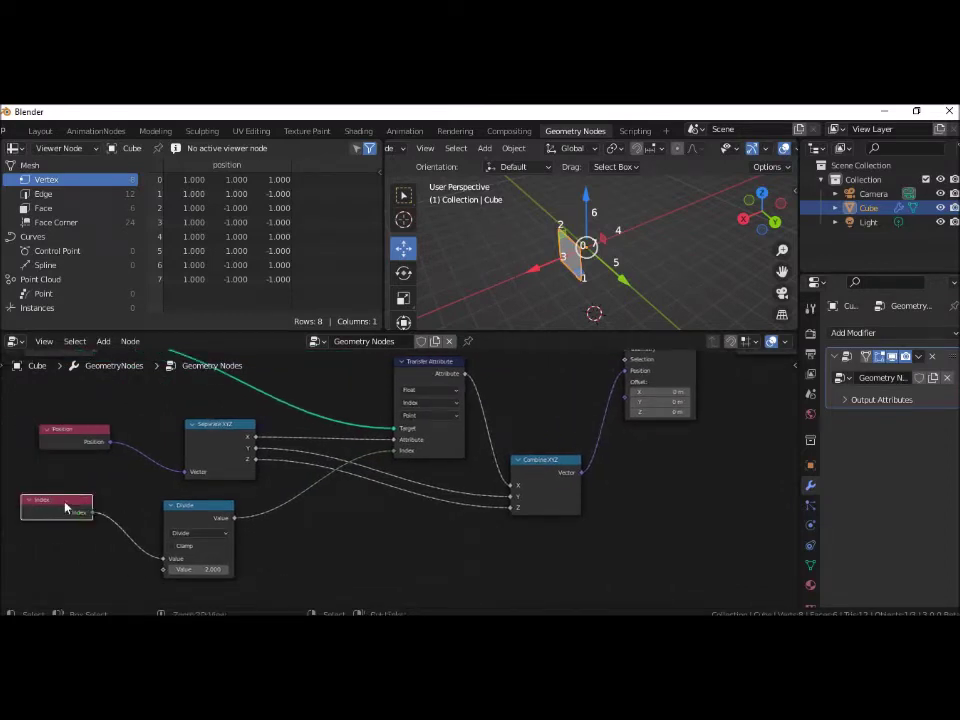
left_click(66, 510, "ctrl+shift")
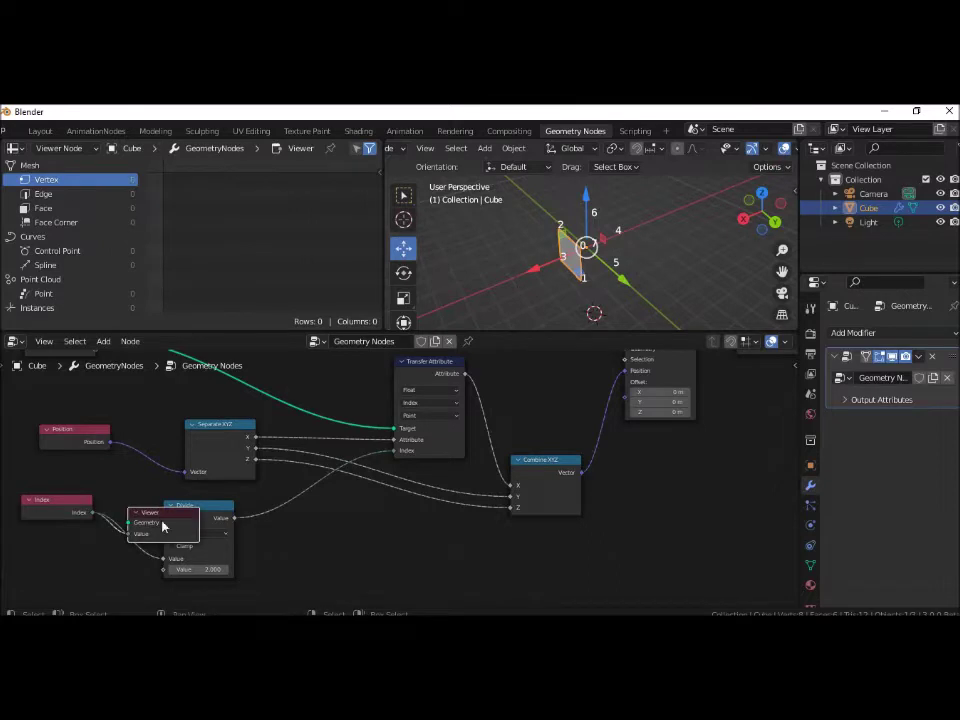
left_click_drag(165, 527, 517, 562)
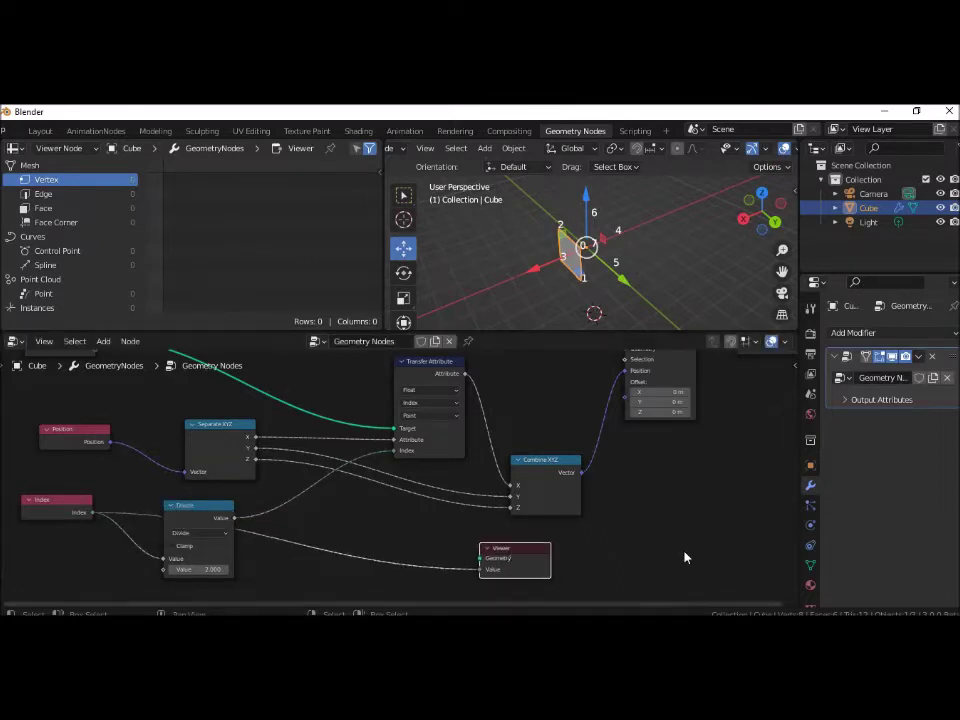
- Link Set Position Geometry and the Divide result into the Viewer, listing 0,0,1,1,2,2,3,3
middle_click_drag(688, 545, 578, 531)
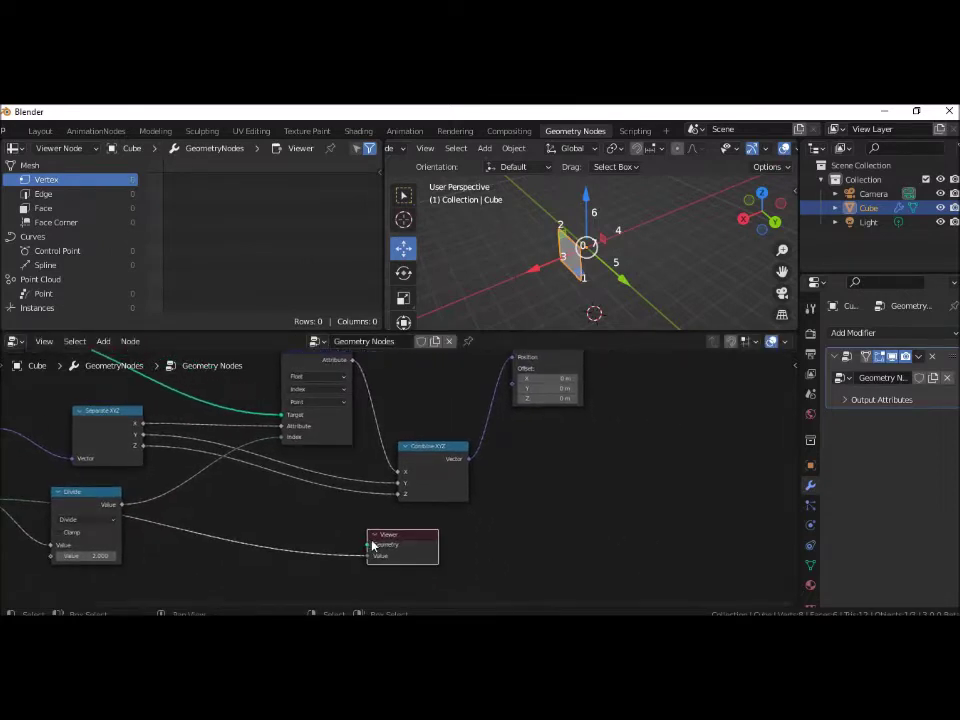
mouse_move(370, 545)
left_mouse_down()
mouse_move(733, 461)
mouse_move(724, 482)
left_mouse_up()
middle_click_drag(724, 482, 712, 535)
mouse_move(400, 583)
left_mouse_down()
mouse_move(407, 565)
mouse_move(745, 420)
left_mouse_up()
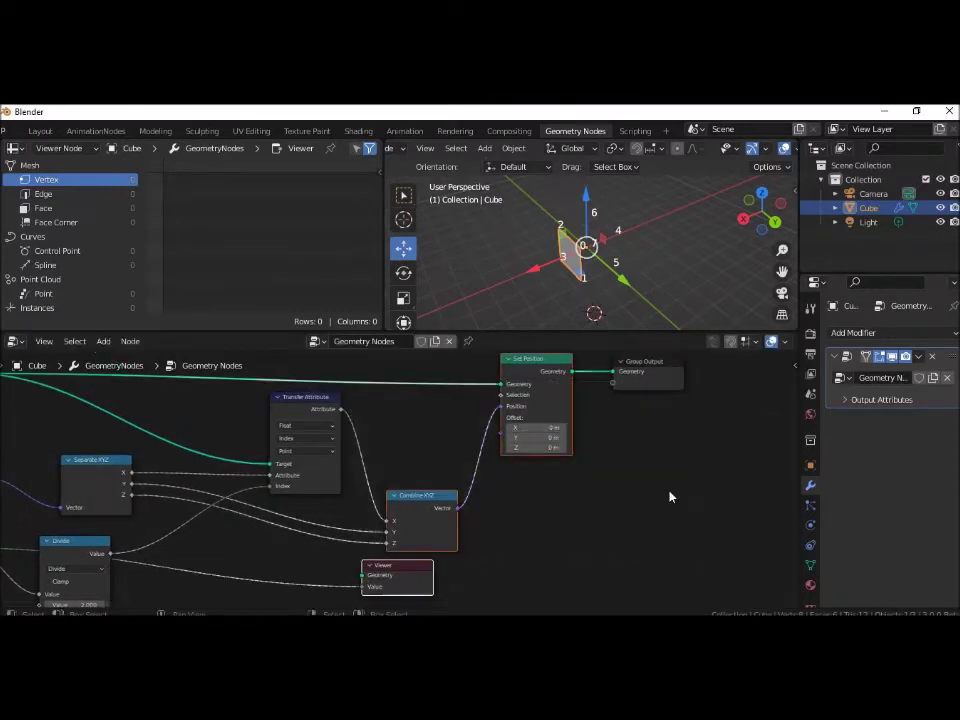
mouse_move(364, 575)
left_mouse_down()
mouse_move(609, 381)
mouse_move(571, 431)
left_mouse_up()
middle_click_drag(709, 551, 710, 460)
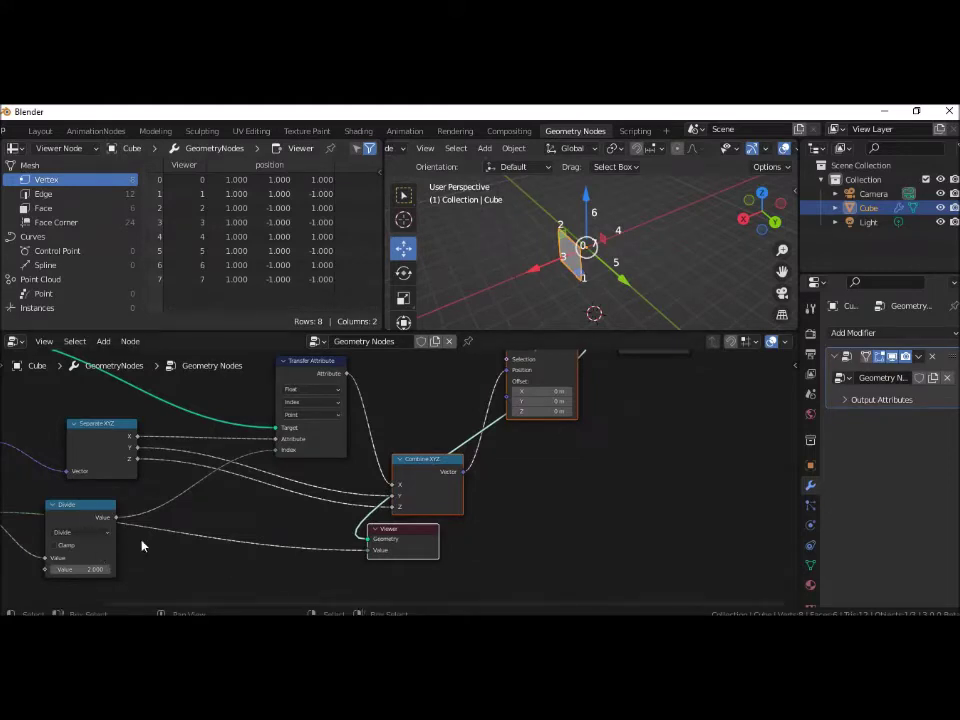
left_click_drag(118, 518, 369, 551)
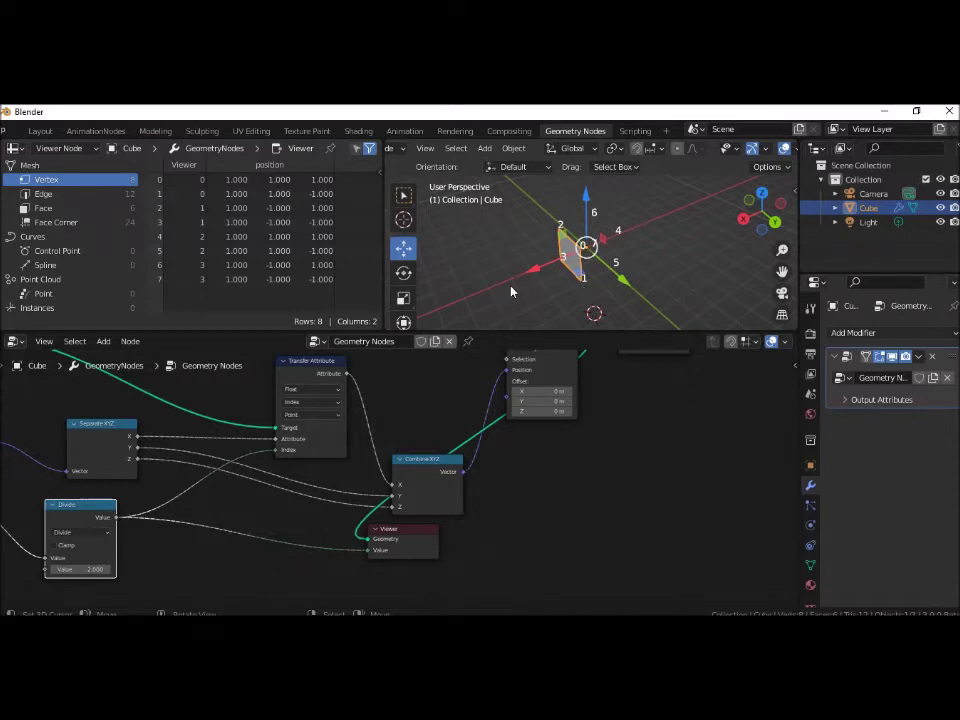
middle_click_drag(552, 444, 475, 505)
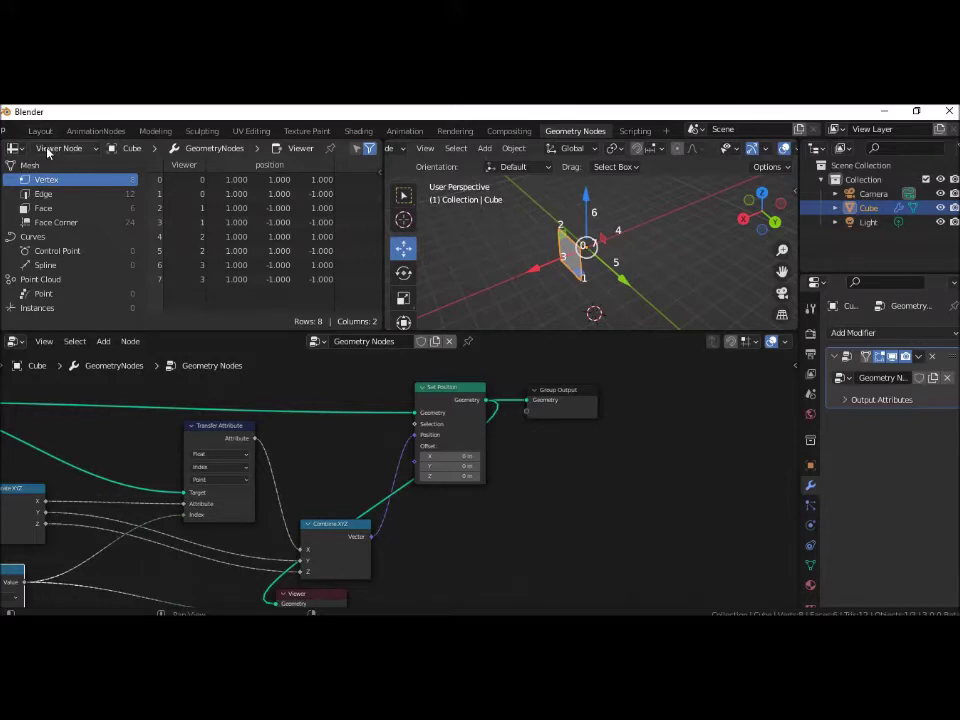
- Scroll the top header to reveal the File menu and open it
scroll(24, 130, "up", 2)
scroll(22, 131, "up", 2)
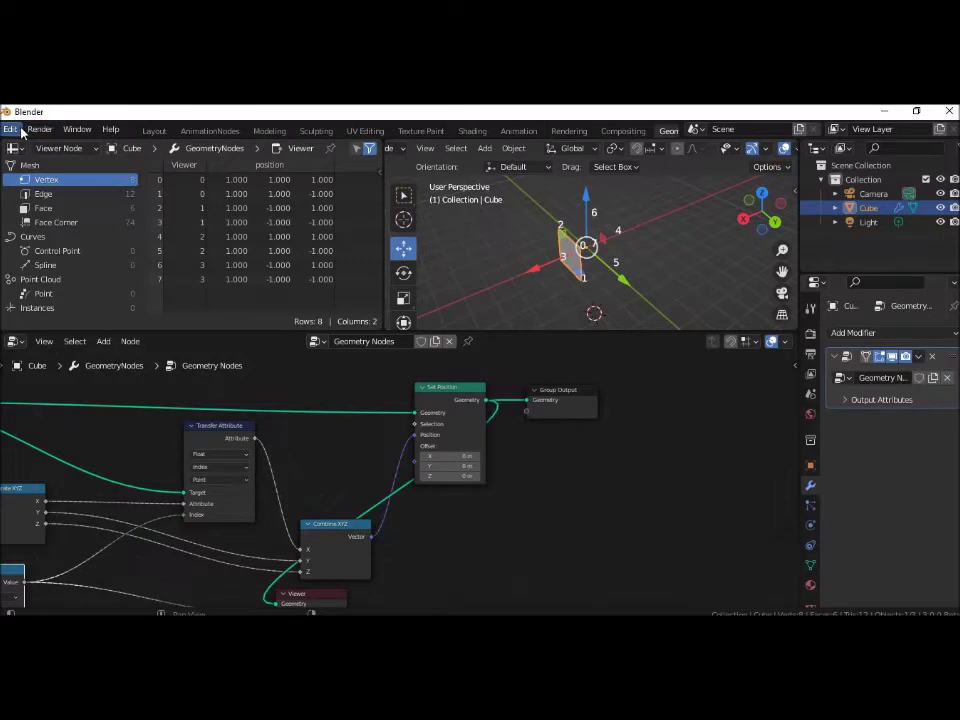
scroll(18, 132, "down", 2)
scroll(18, 133, "up", 2)
scroll(17, 133, "up", 1)
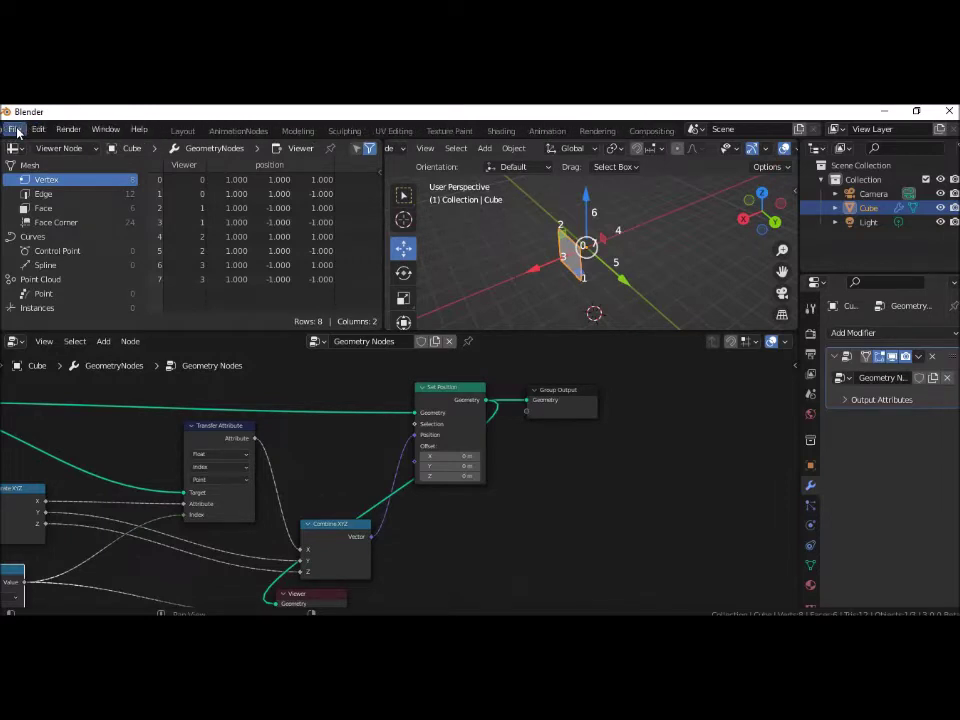
left_click(17, 133)
- Save the scene as TP.blend in the GeometryNodes folder
left_click(33, 224)
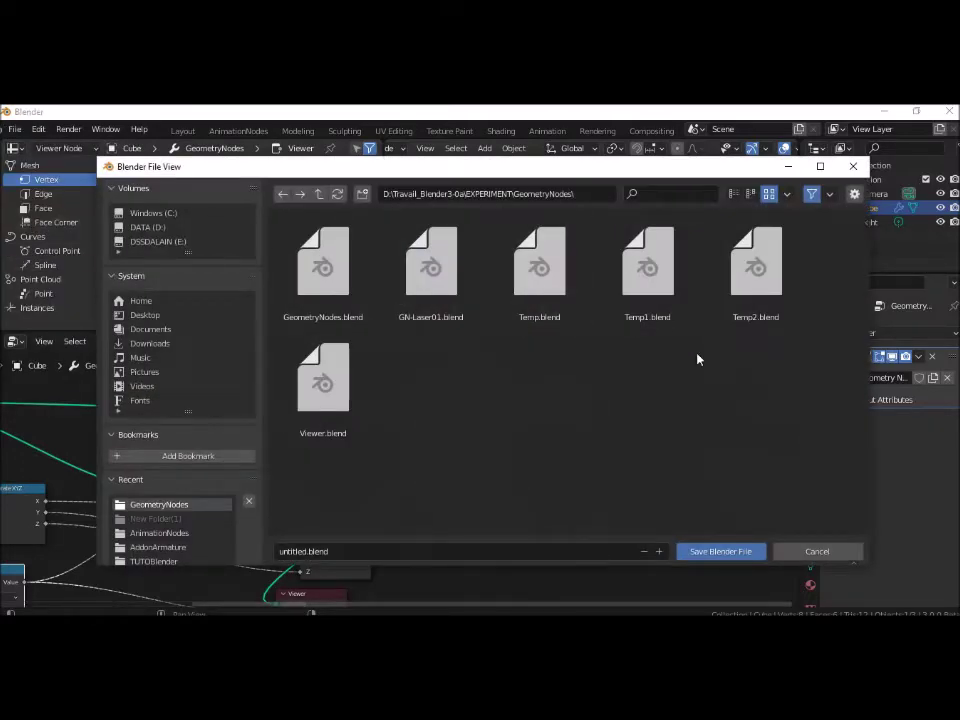
left_click(328, 551)
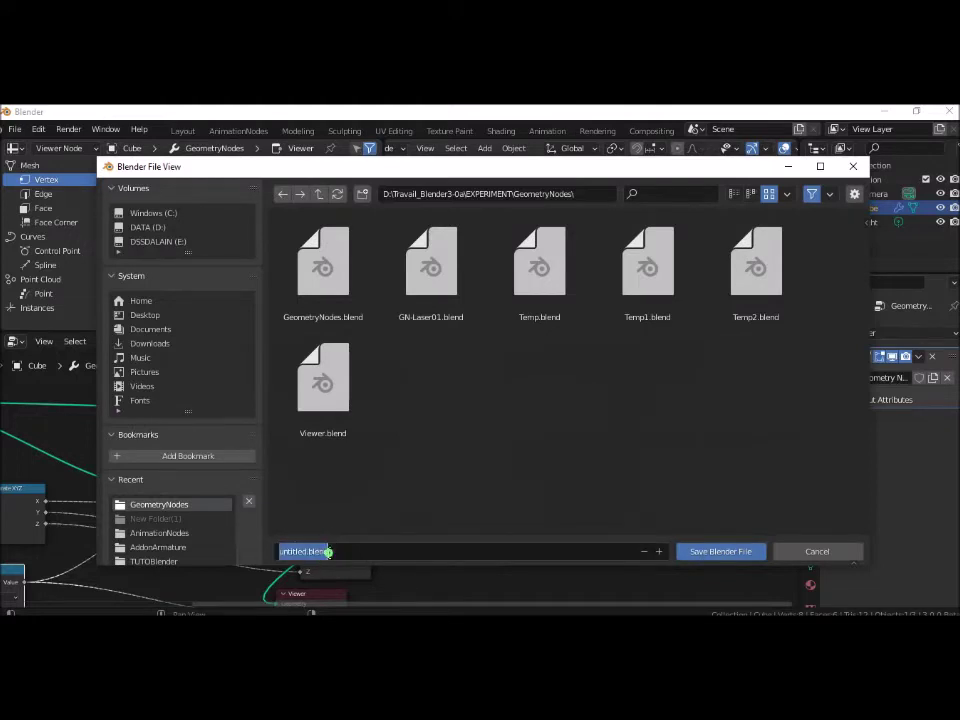
left_click(306, 551)
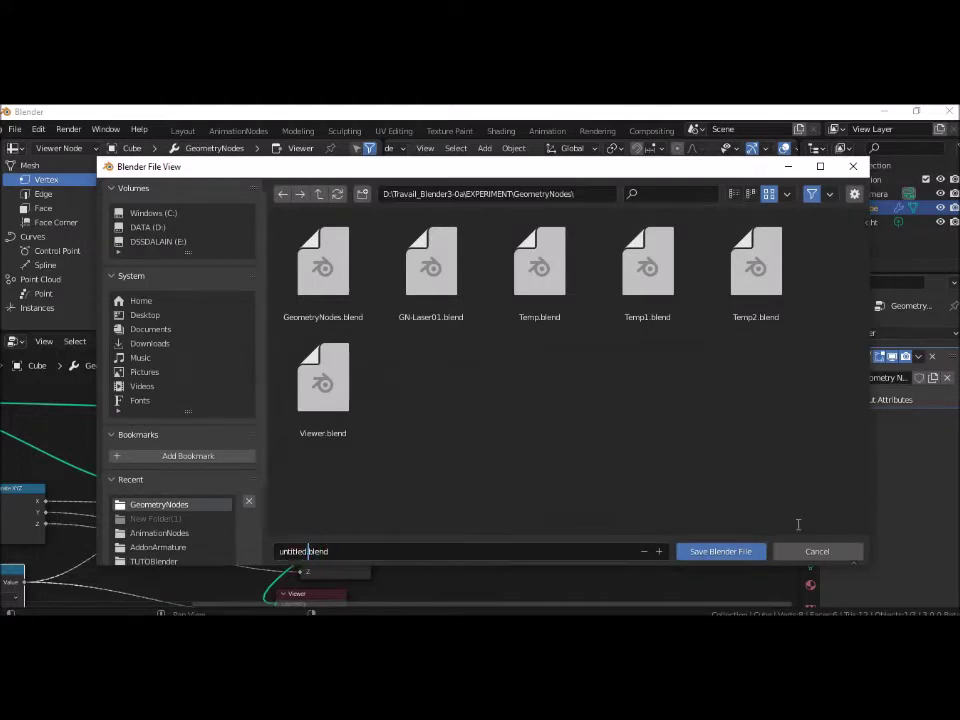
key("BackSpace")
key("BackSpace")
key("BackSpace")
type("TP")
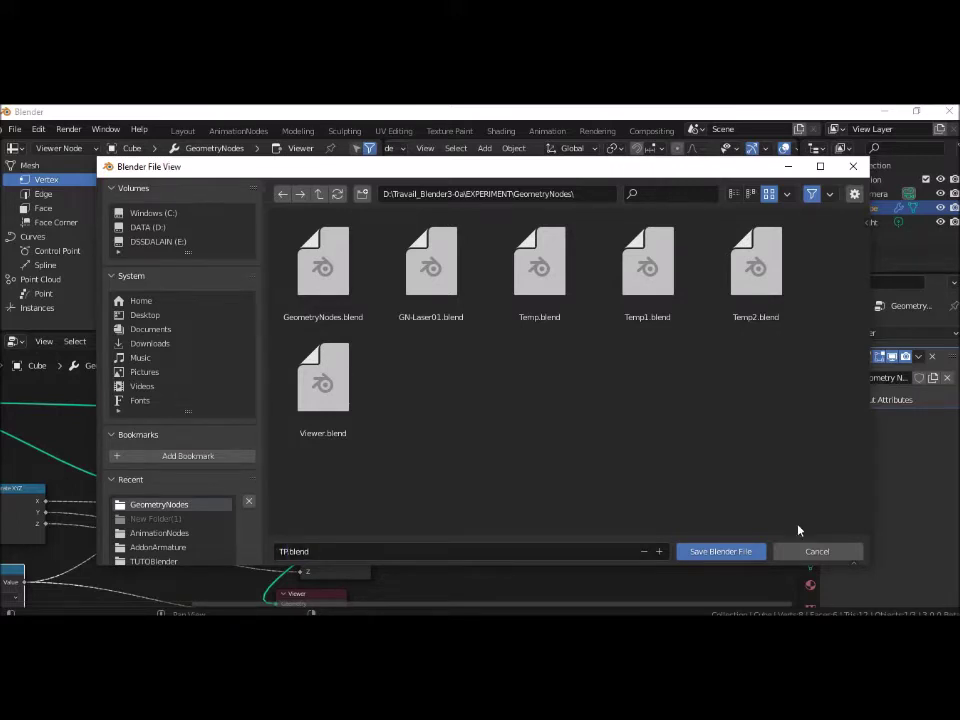
left_click(722, 551)
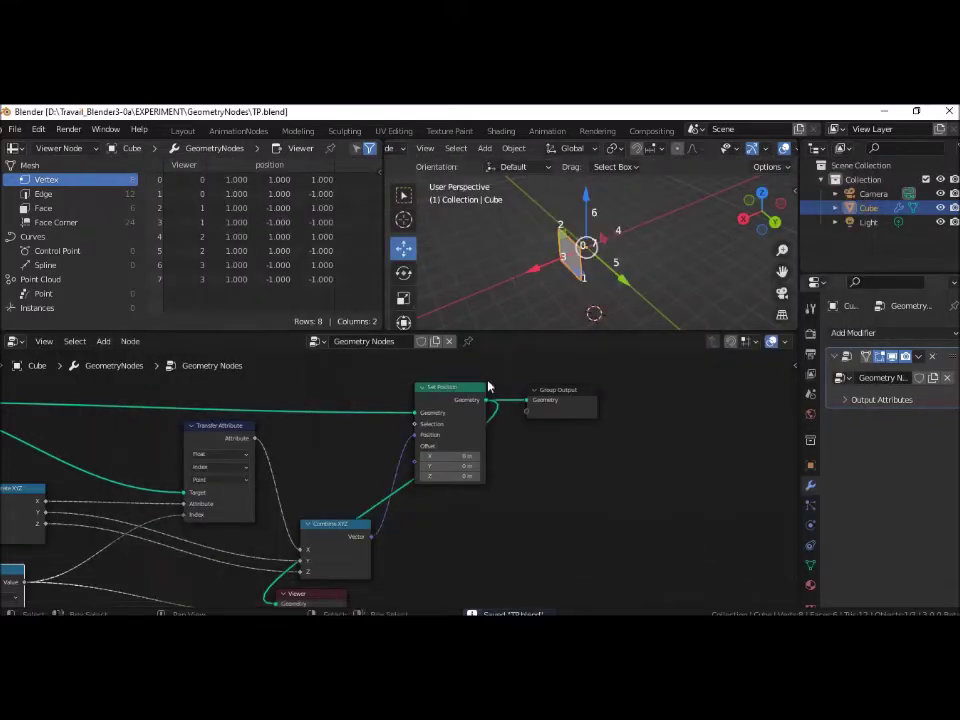
- Apply the Geometry Nodes modifier from its Properties dropdown, baking the flattened slab
mouse_move(505, 497)
middle_mouse_down()
mouse_move(632, 476)
mouse_move(660, 486)
middle_mouse_up()
scroll(632, 478, "down", 2)
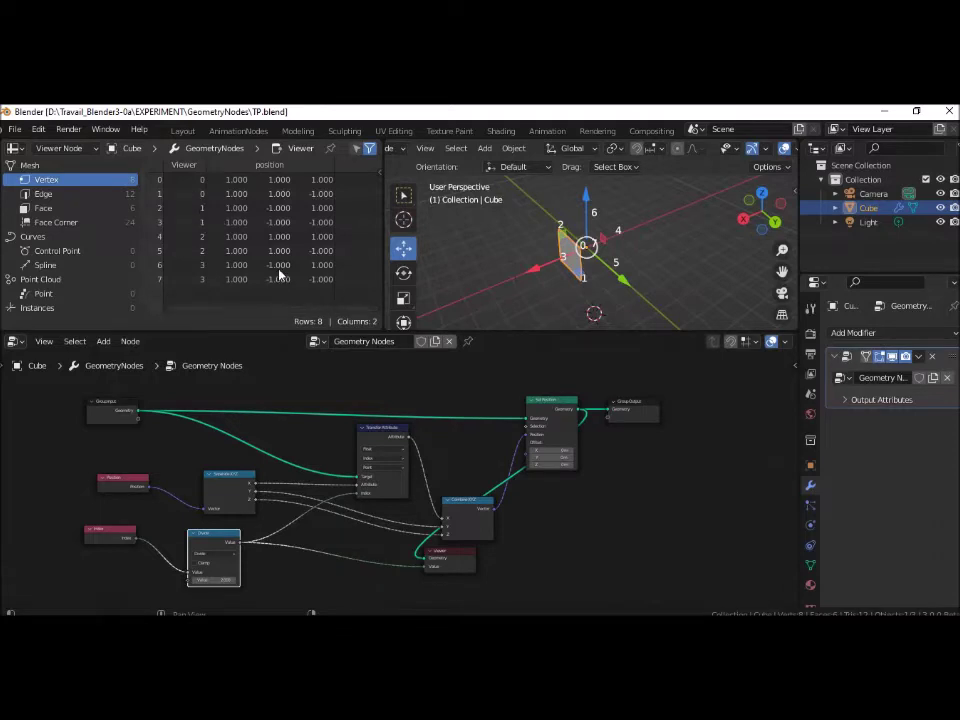
left_click(918, 356)
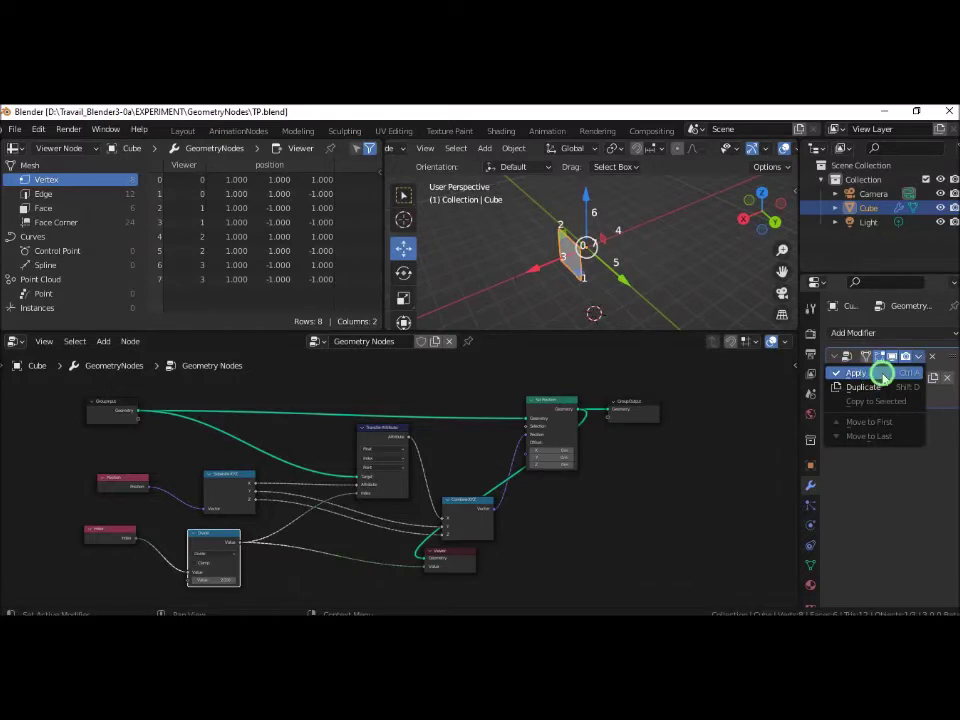
left_click(887, 373)
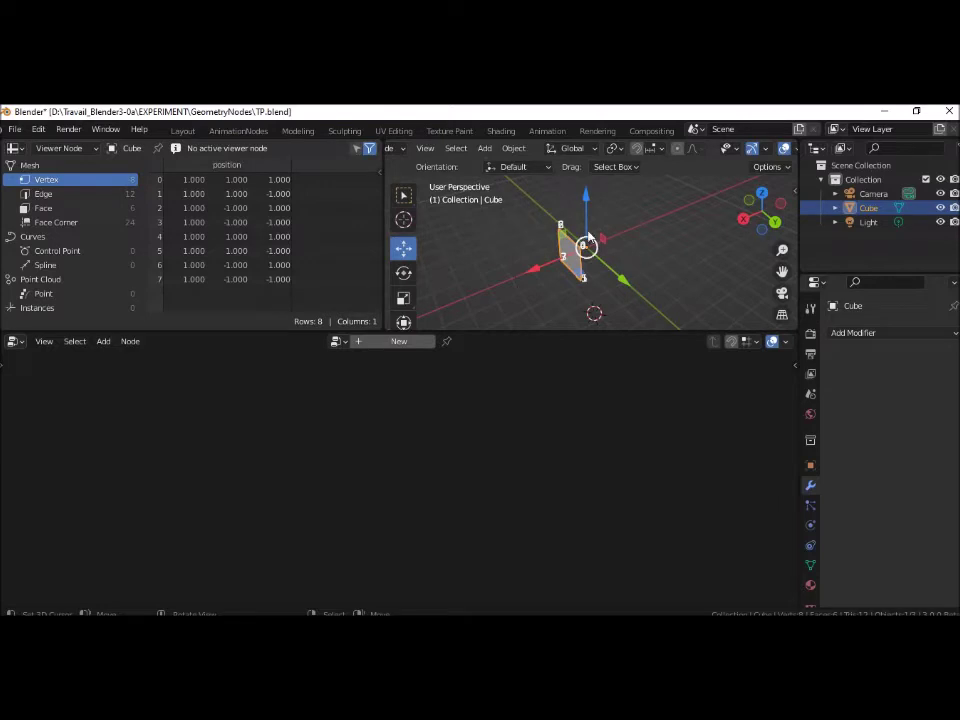
- Select the flattened plane and drag the spreadsheet border left twice to widen the 3D viewport
middle_click_drag(634, 270, 634, 290)
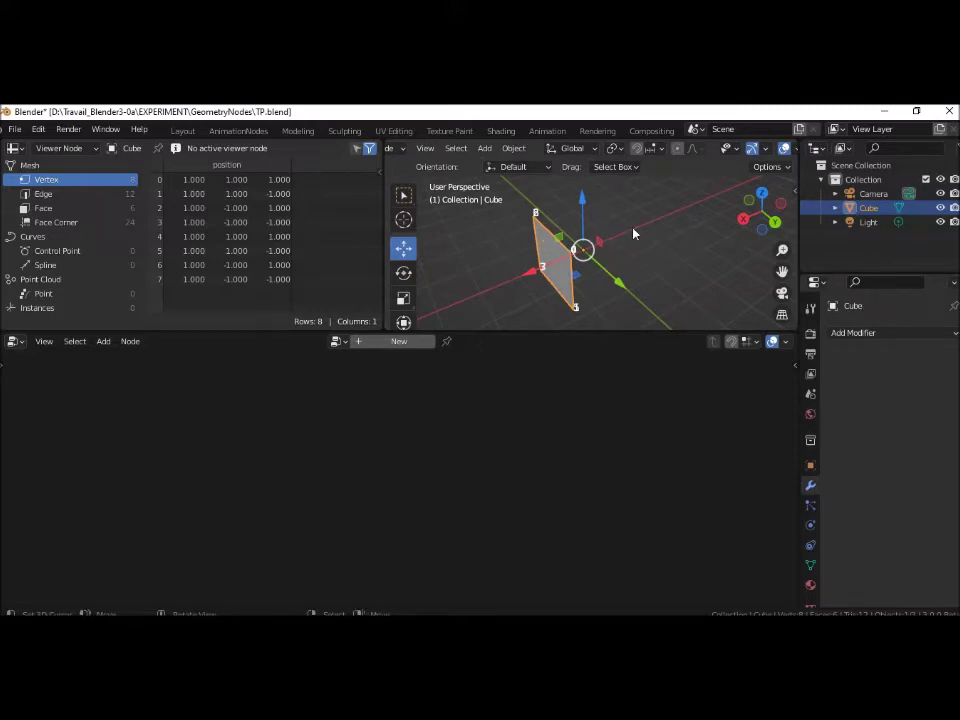
left_click(530, 267)
scroll(412, 151, "down", 3)
scroll(410, 151, "down", 1)
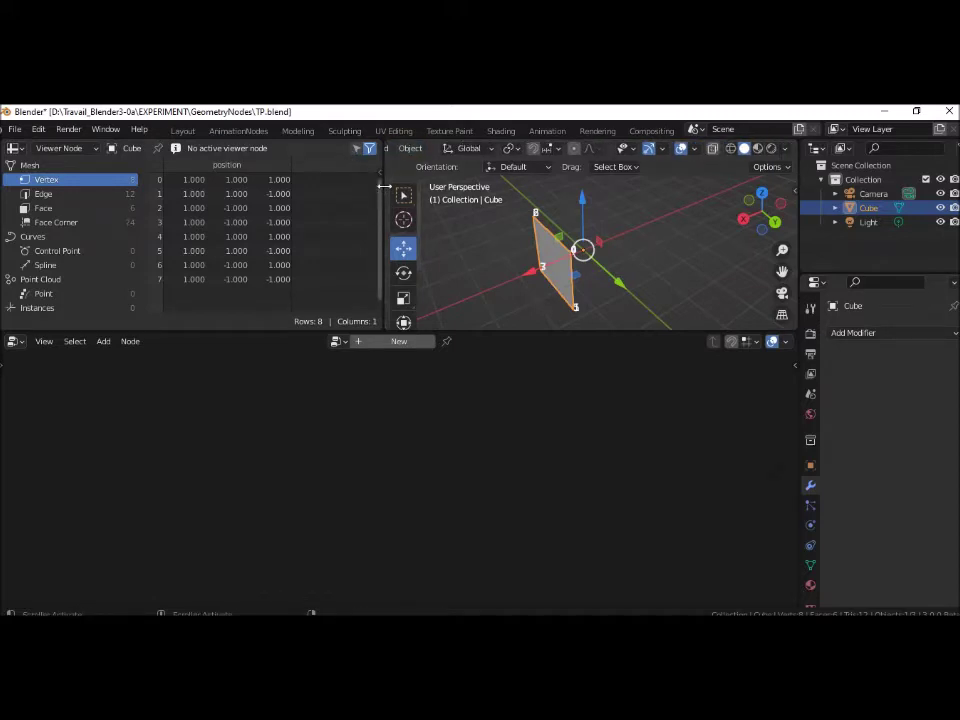
left_click_drag(385, 187, 266, 186)
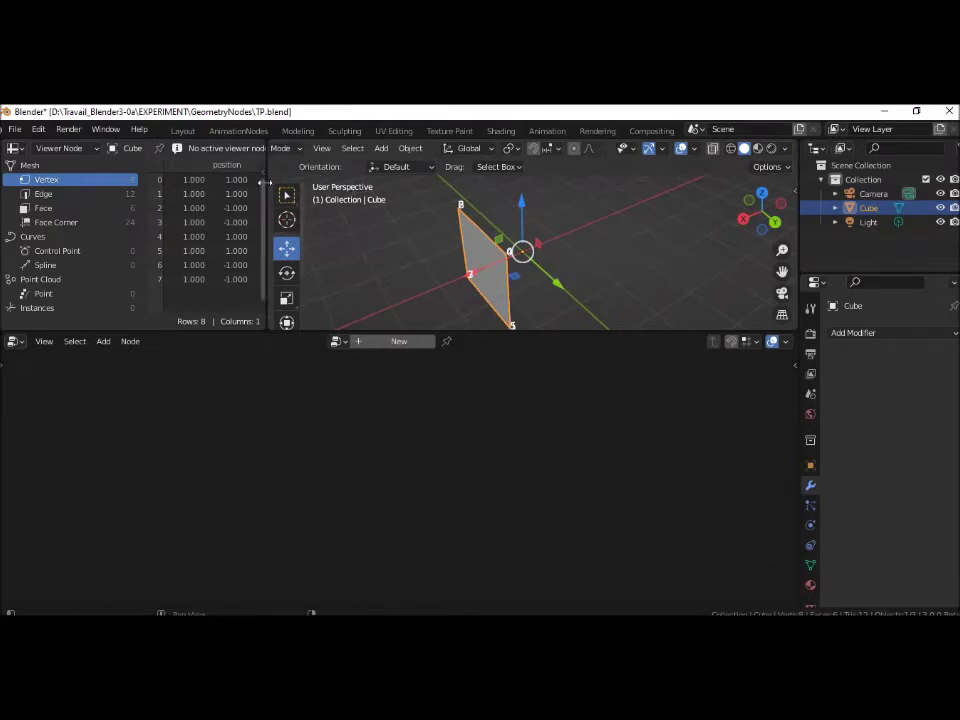
left_click_drag(266, 182, 240, 182)
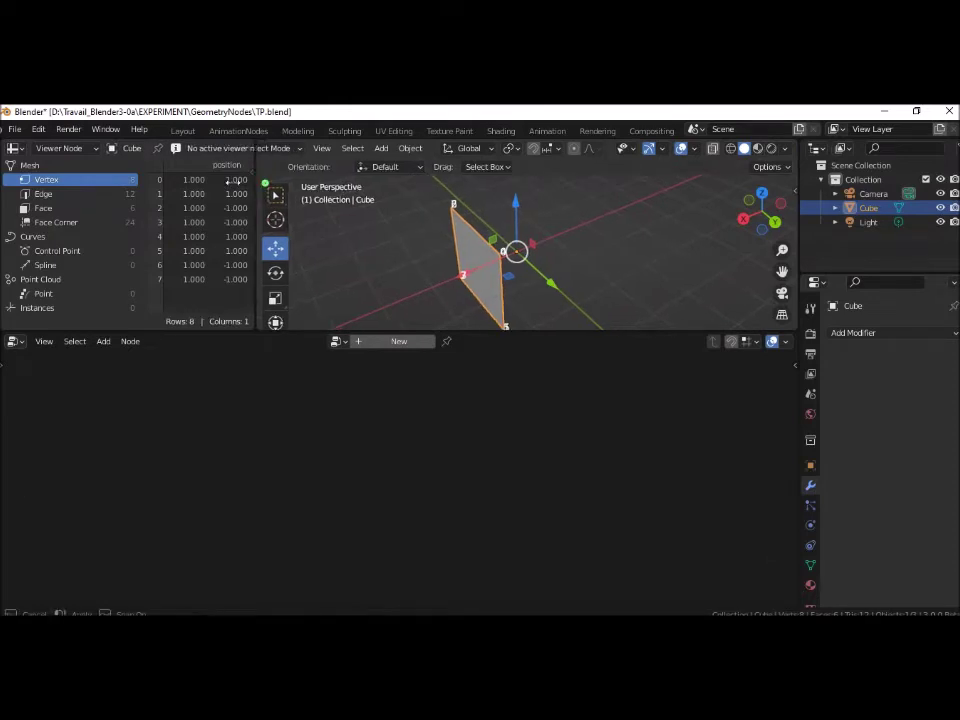
left_click(282, 148)
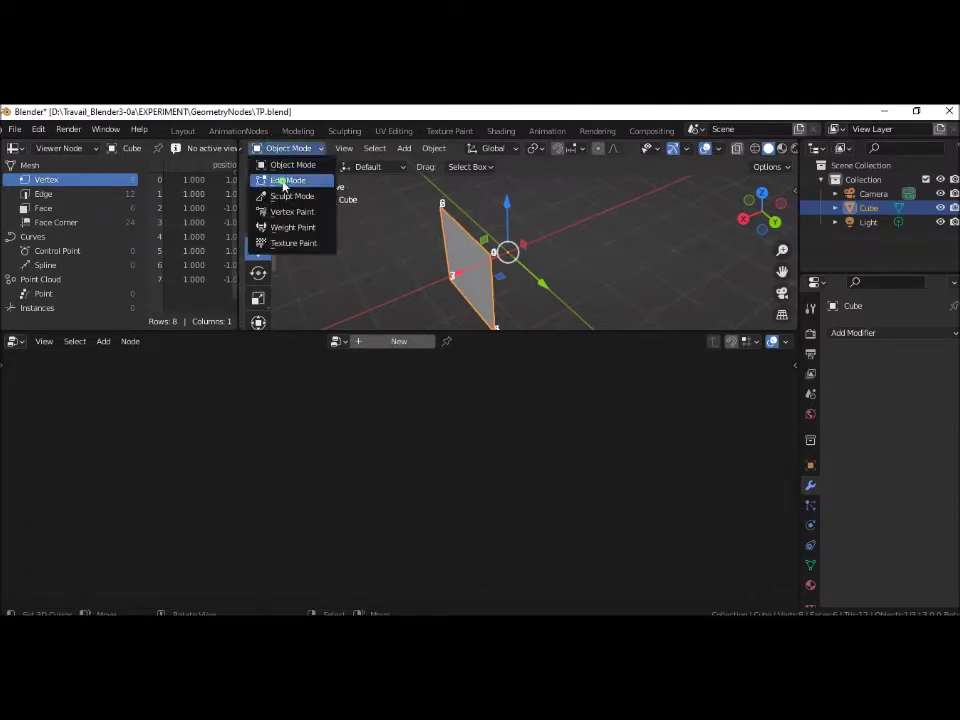
- In Edit Mode, run Mesh > Merge > By Distance to reduce the plane to 4 vertices
left_click(285, 181)
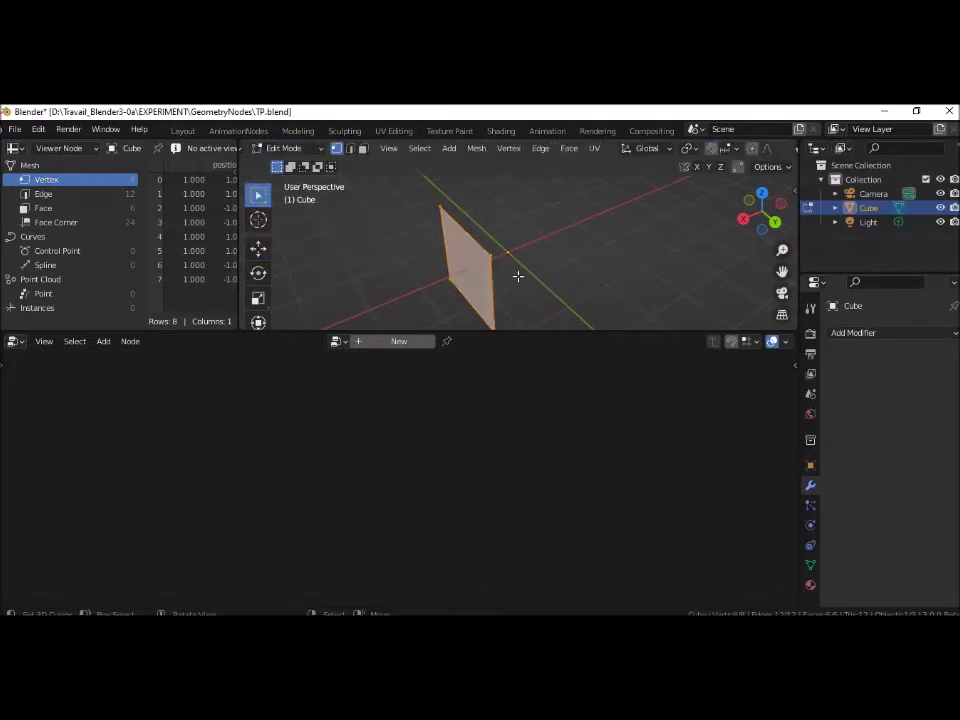
left_click(476, 150)
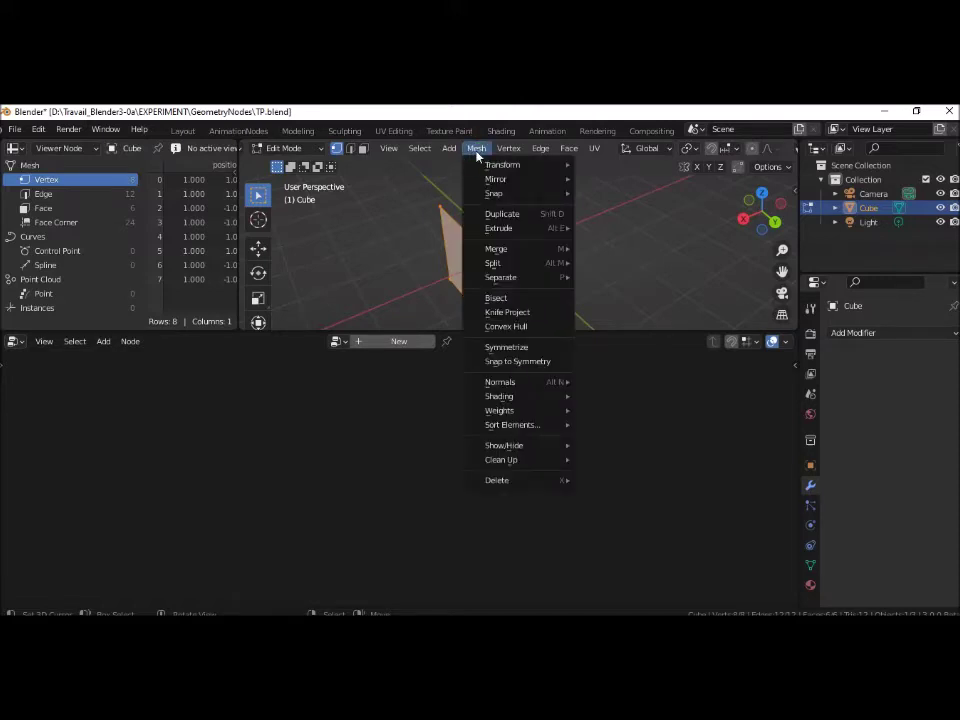
mouse_move(497, 248)
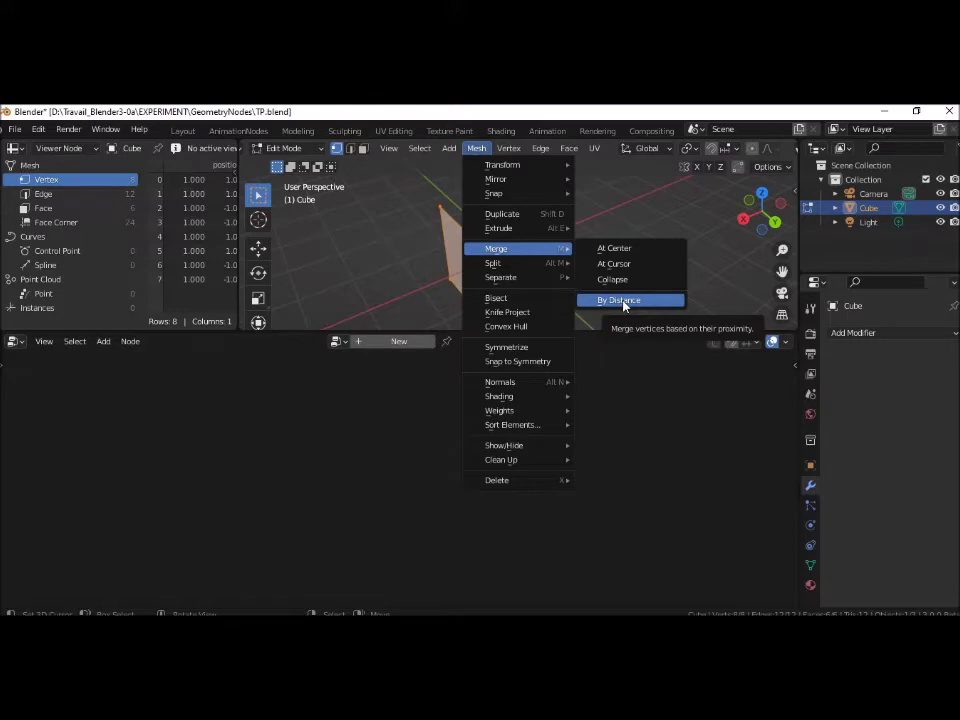
left_click(623, 300)
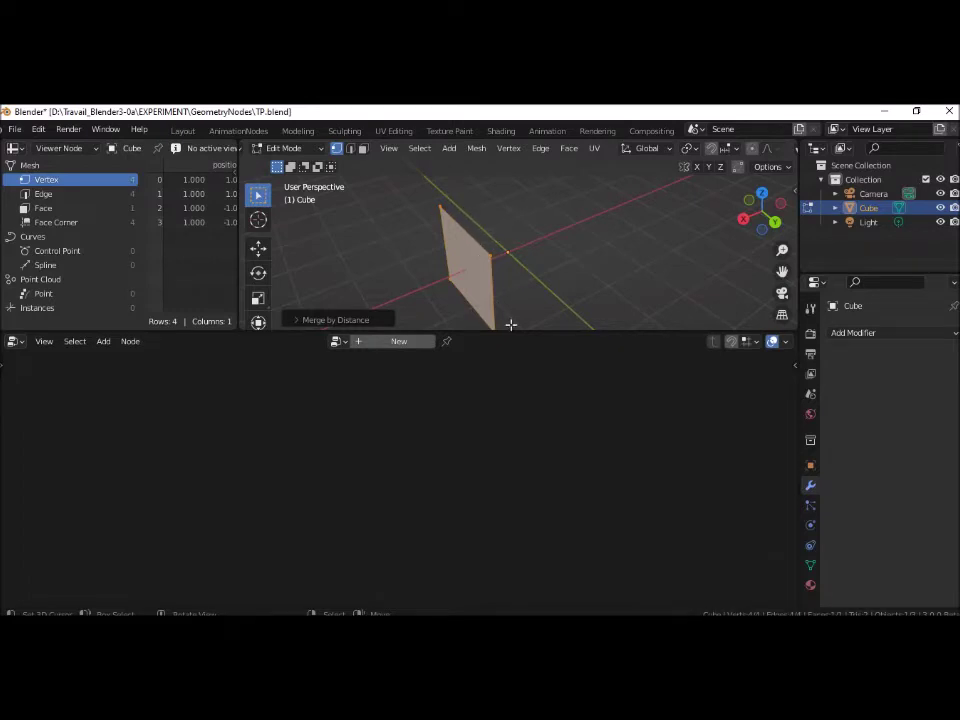
key("ctrl+z")
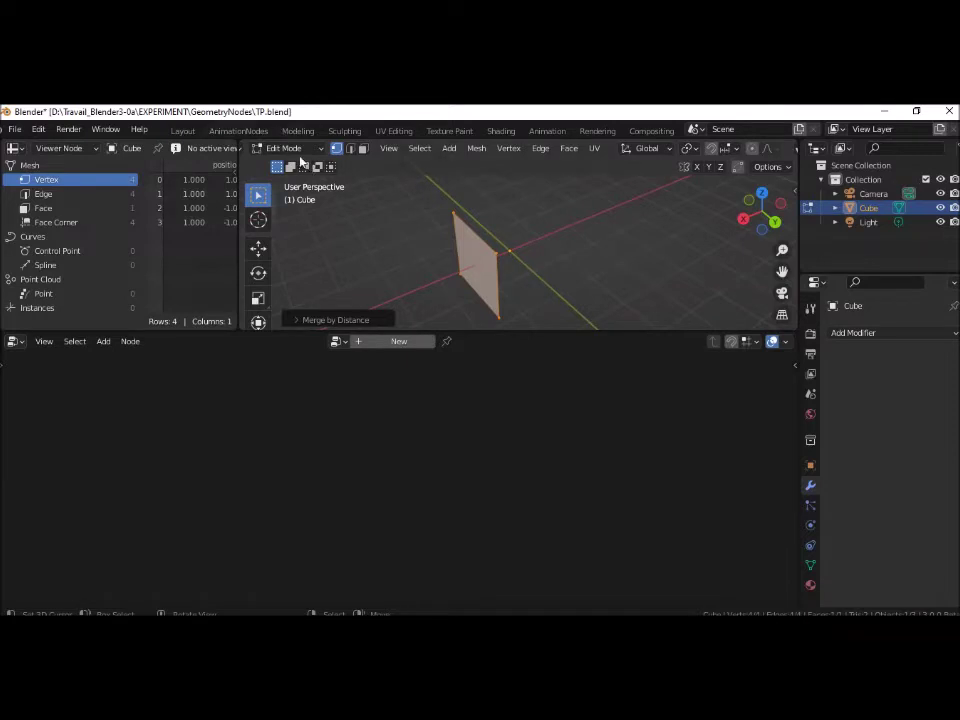
left_click(292, 148)
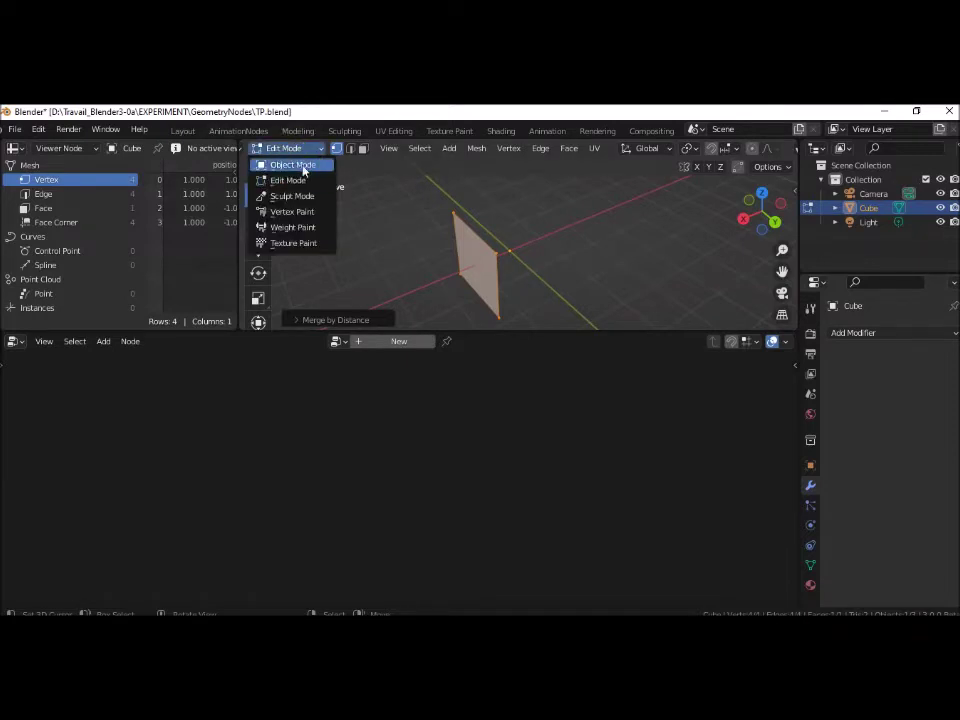
- Switch back to Object Mode to see 4 vertices, 4 edges, 1 face, then open File > Open Recent
left_click(298, 164)
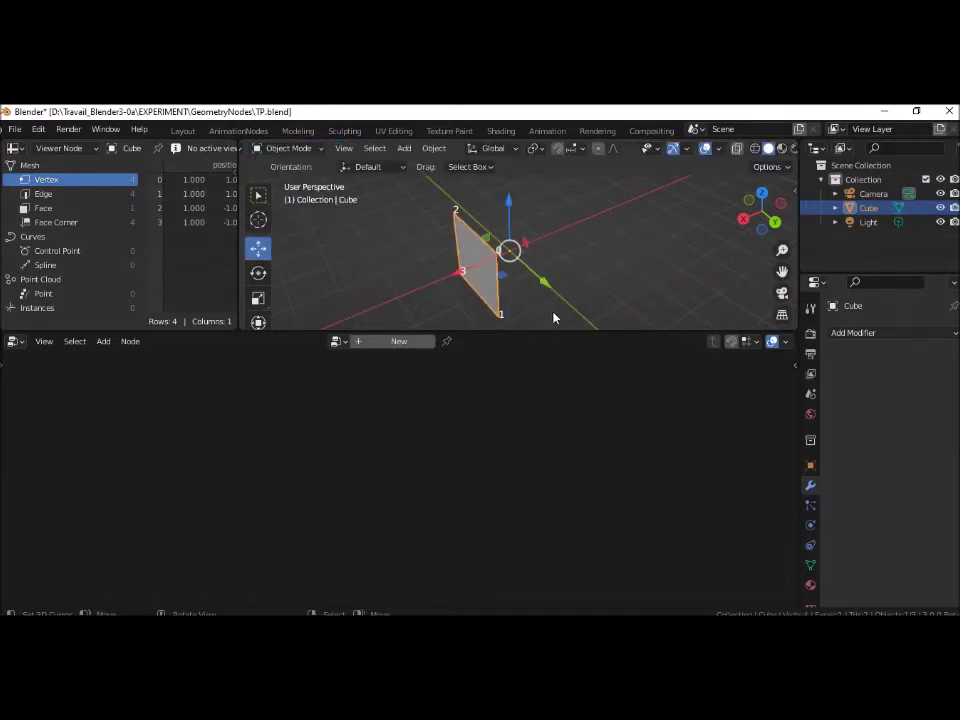
middle_click_drag(553, 318, 634, 296)
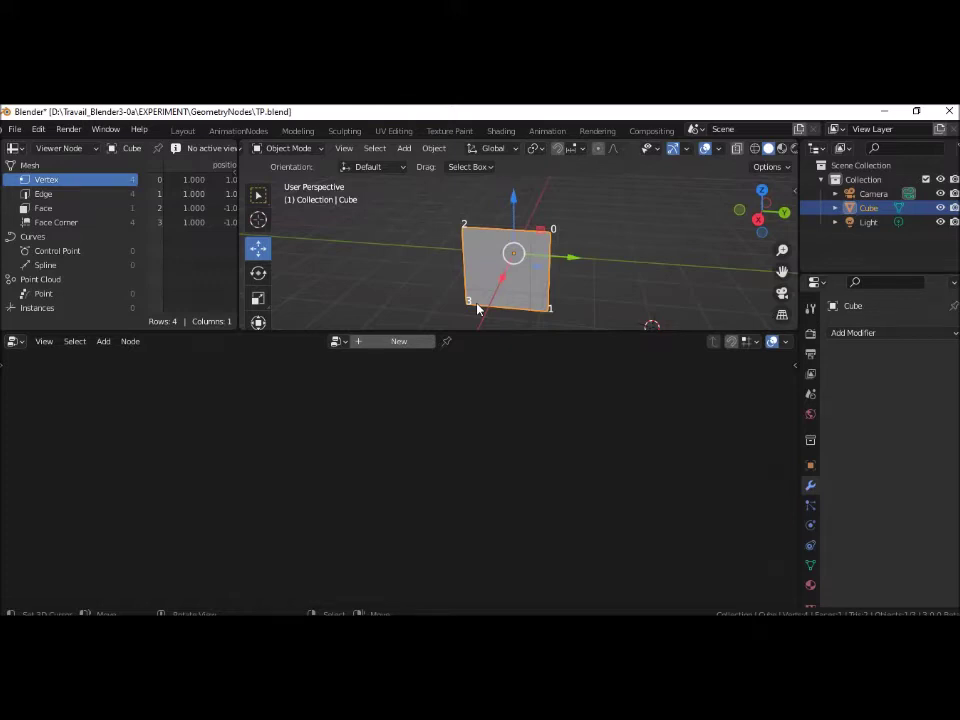
left_click(16, 131)
left_click(176, 176)
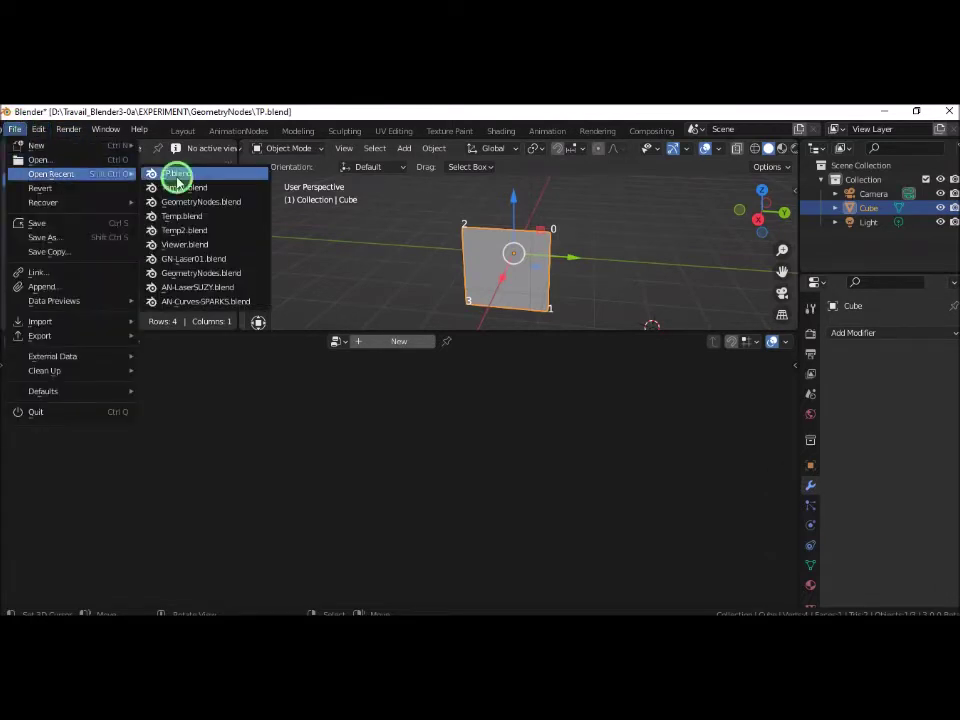
- Reopen TP.blend with Don't Save, restoring the Geometry Nodes tree, and frame the whole node tree
left_click(510, 395)
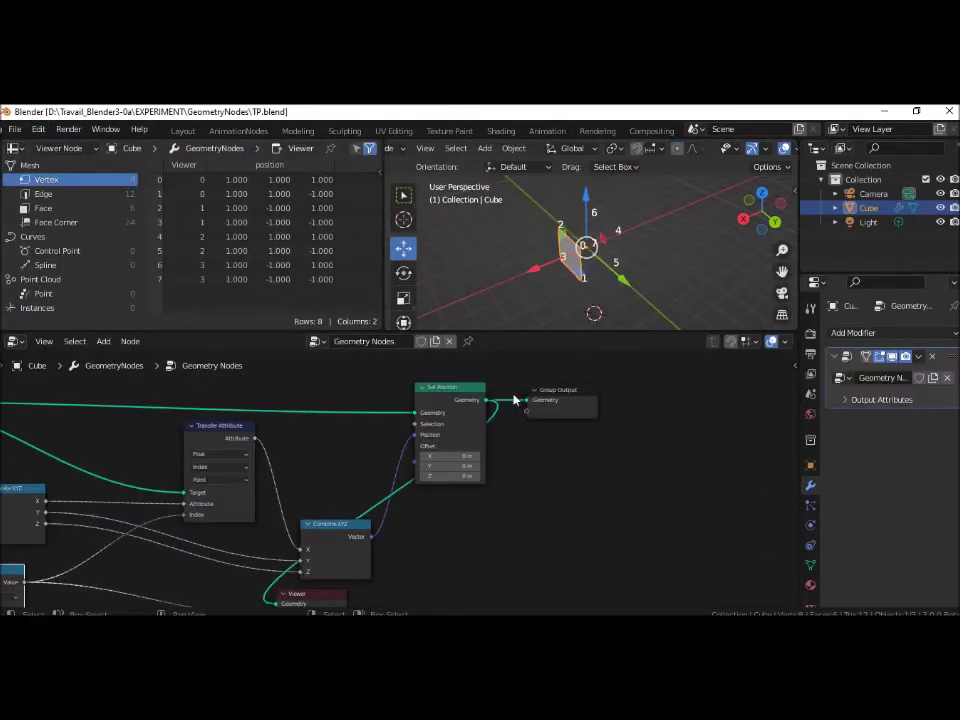
mouse_move(667, 290)
middle_mouse_down()
mouse_move(546, 300)
mouse_move(655, 313)
middle_mouse_up()
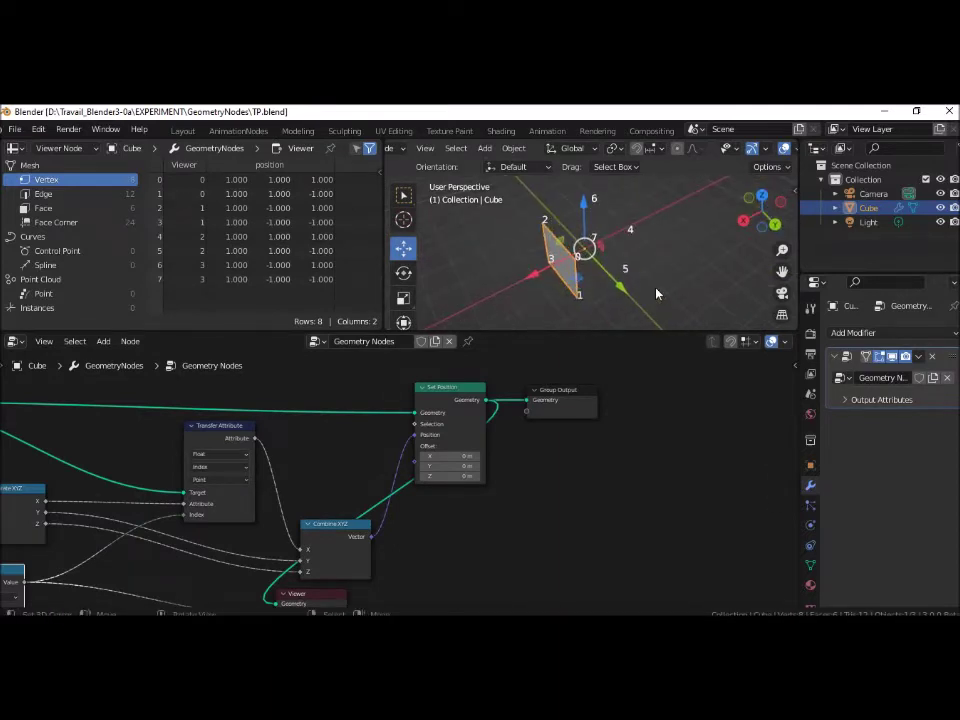
middle_click_drag(647, 212, 565, 265)
mouse_move(499, 489)
middle_mouse_down()
mouse_move(703, 426)
mouse_move(723, 455)
middle_mouse_up()
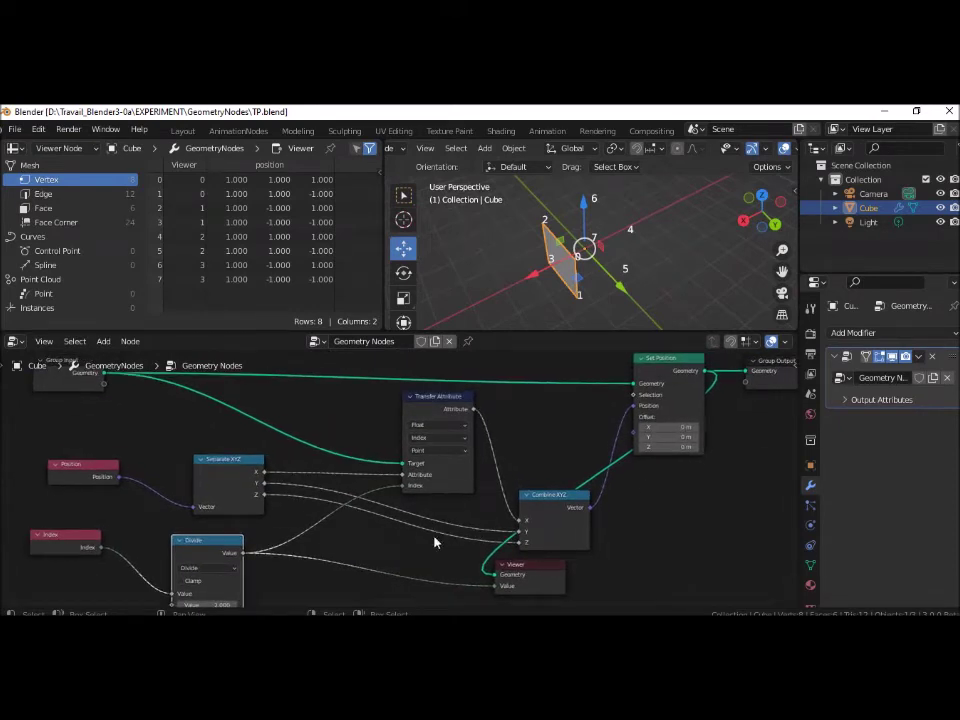
- Set the Divide node's value to 1 to restore the full cube
middle_click_drag(276, 560, 272, 544)
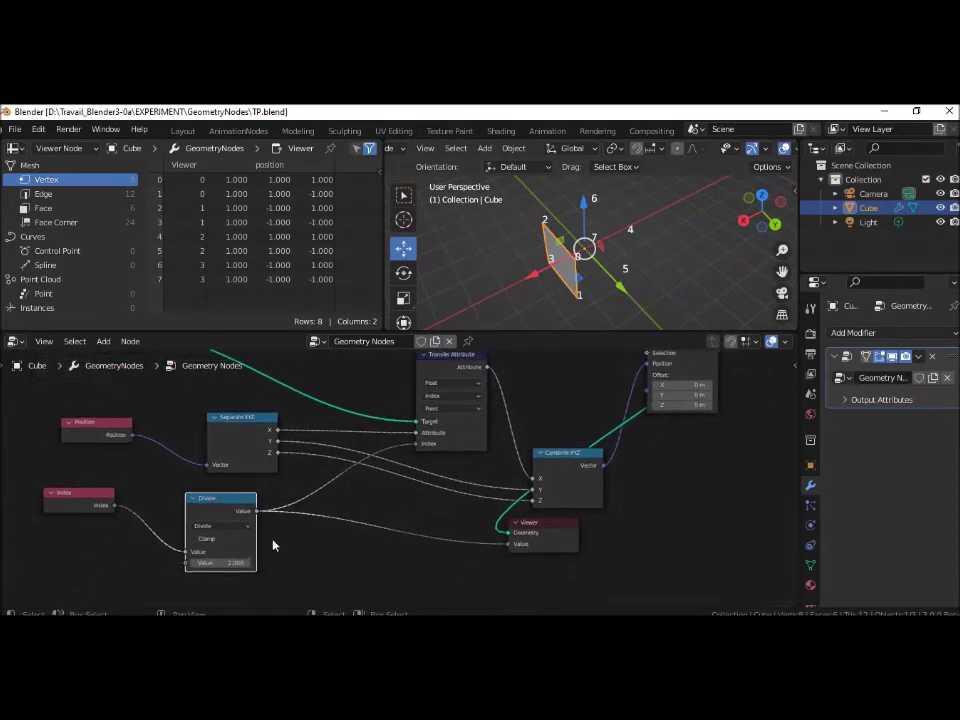
left_click(225, 563)
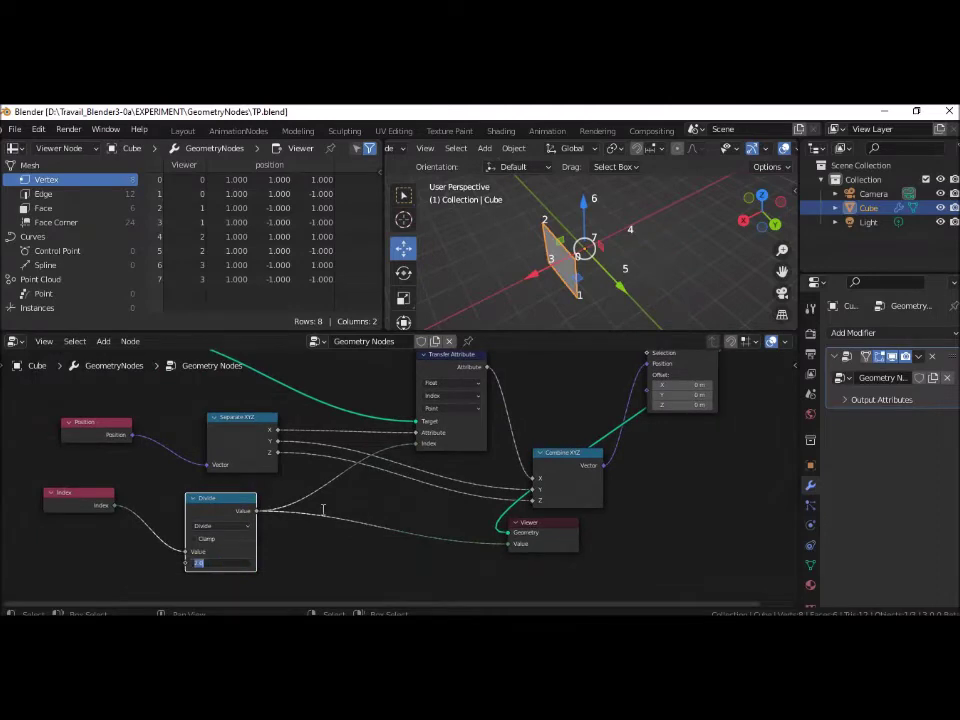
type("1")
key("Return")
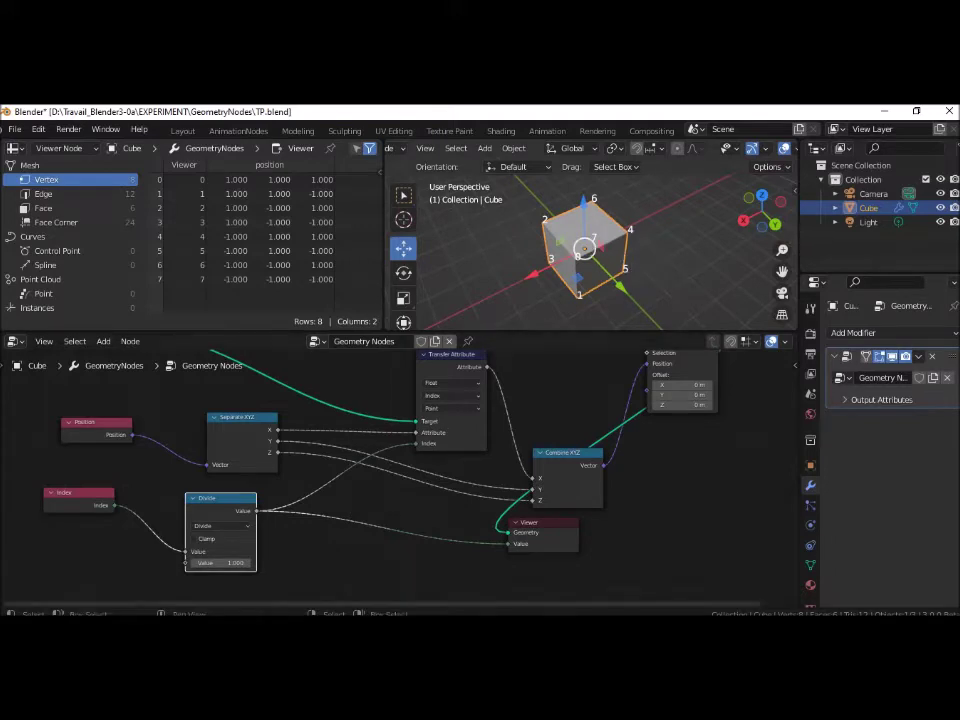
- Change the Divide value to 2 to flatten the cube back into a plane
left_click(224, 563)
type("2")
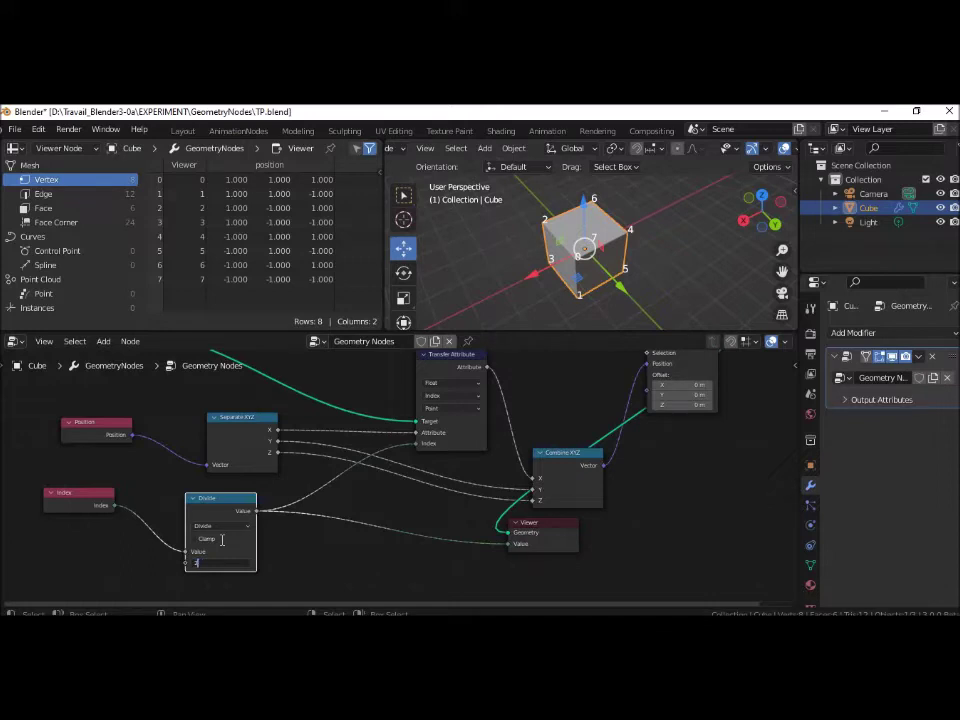
key("Return")
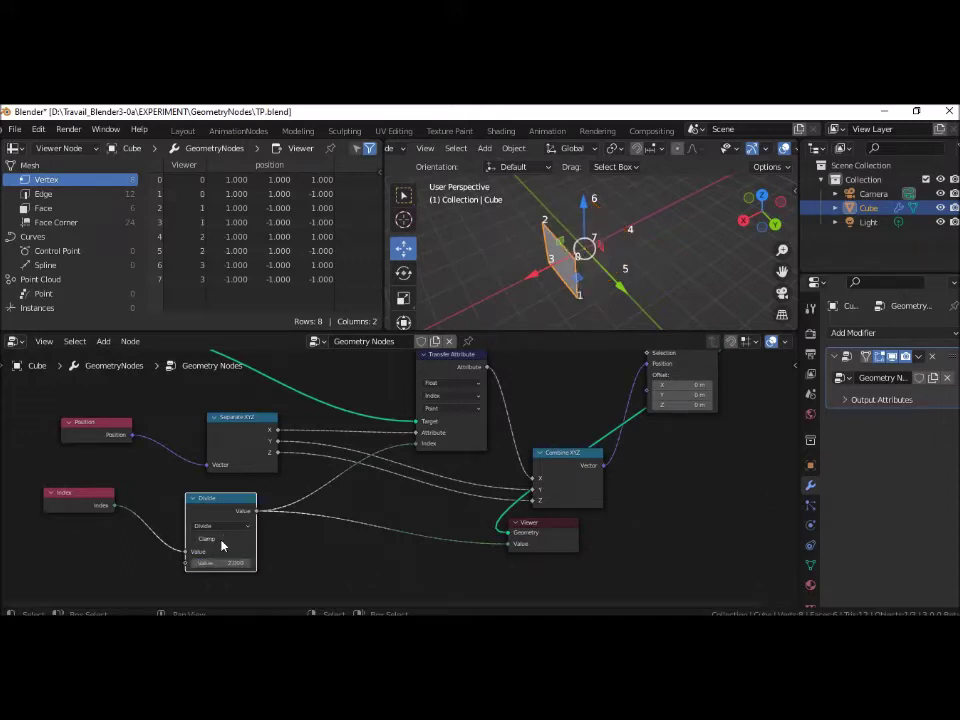
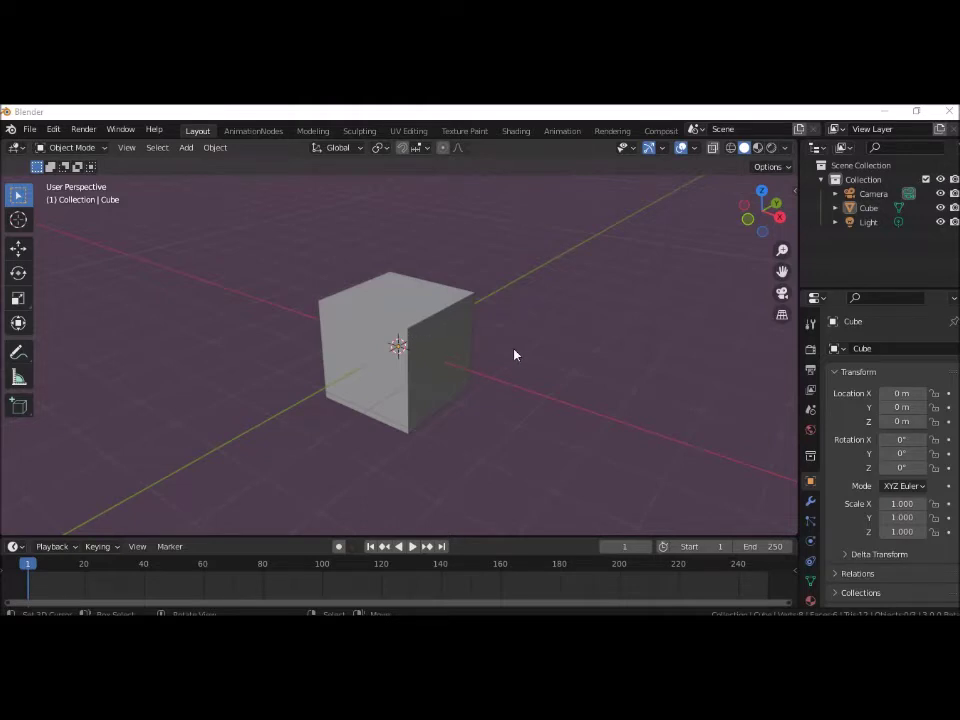
- Switch to the Geometry Nodes workspace from the top bar tabs
scroll(660, 132, "down", 2)
scroll(660, 132, "down", 3)
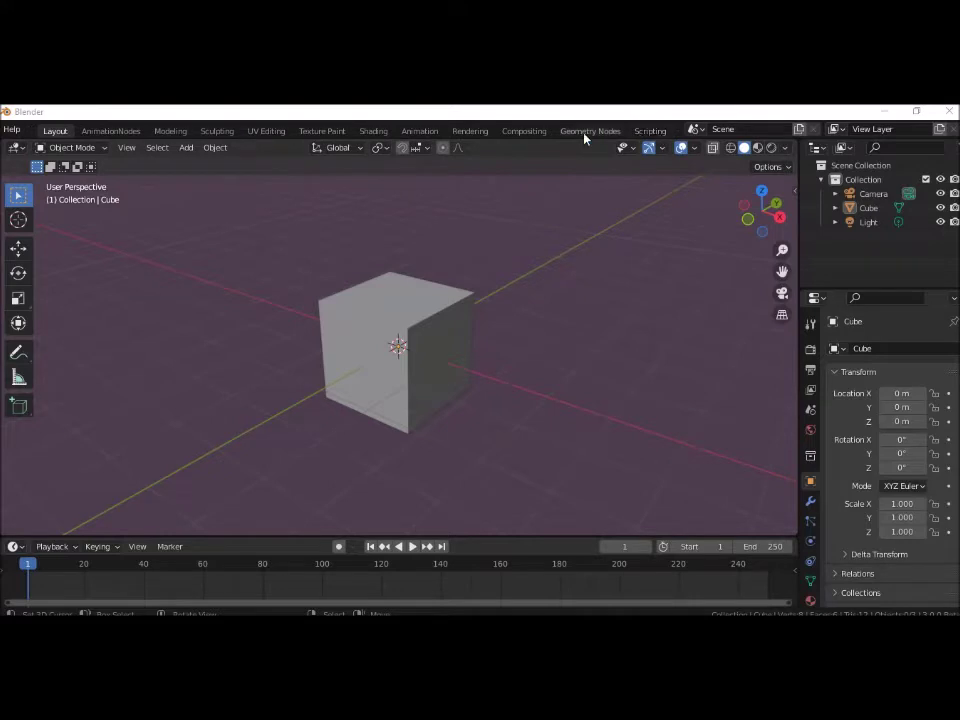
left_click(590, 131)
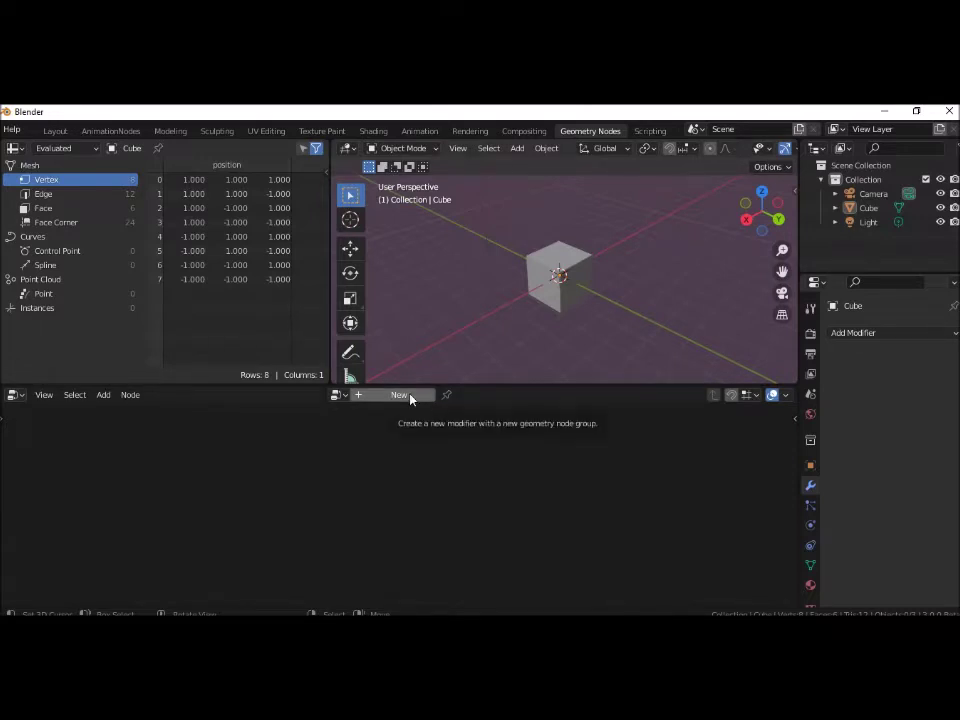
- Give the Cube a new node tree, unlink Group Input from Group Output, and spread both nodes apart
left_click(570, 274)
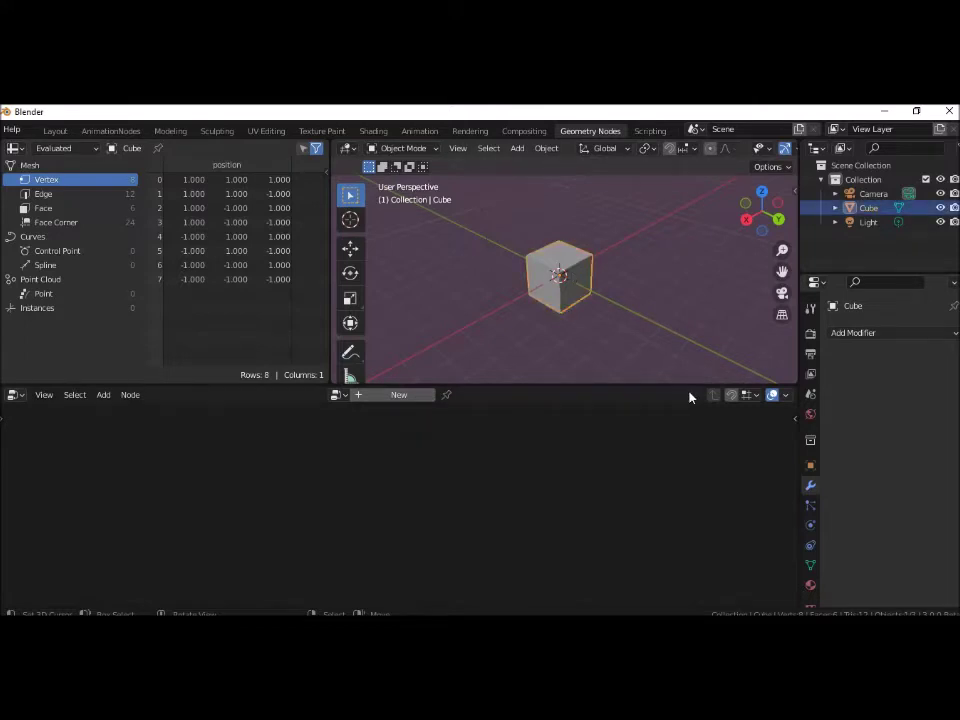
left_click(399, 396)
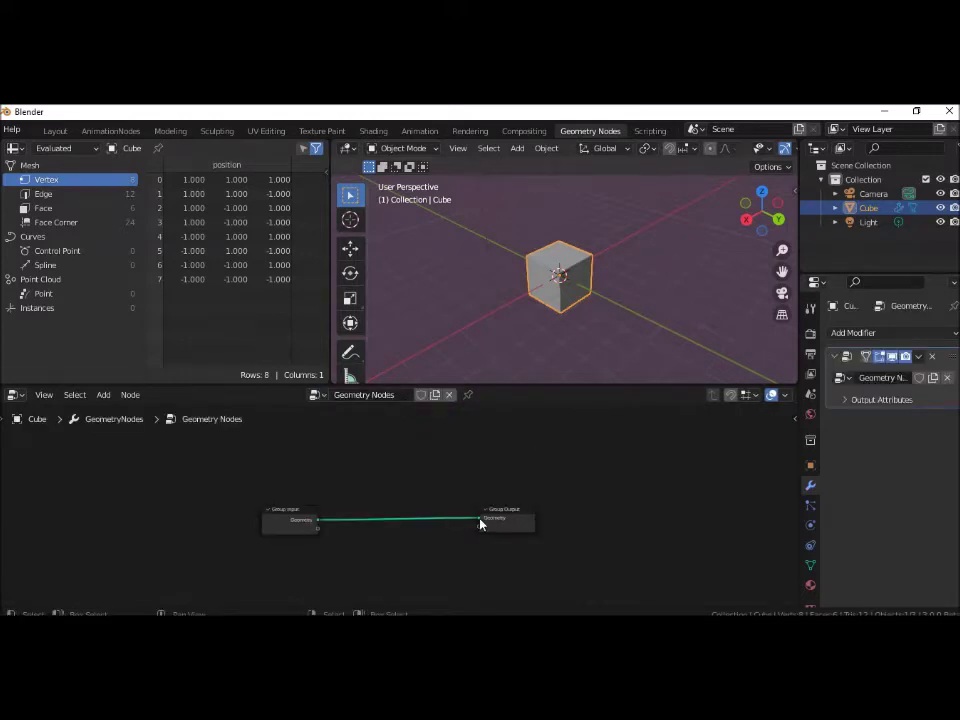
left_click_drag(480, 520, 354, 514)
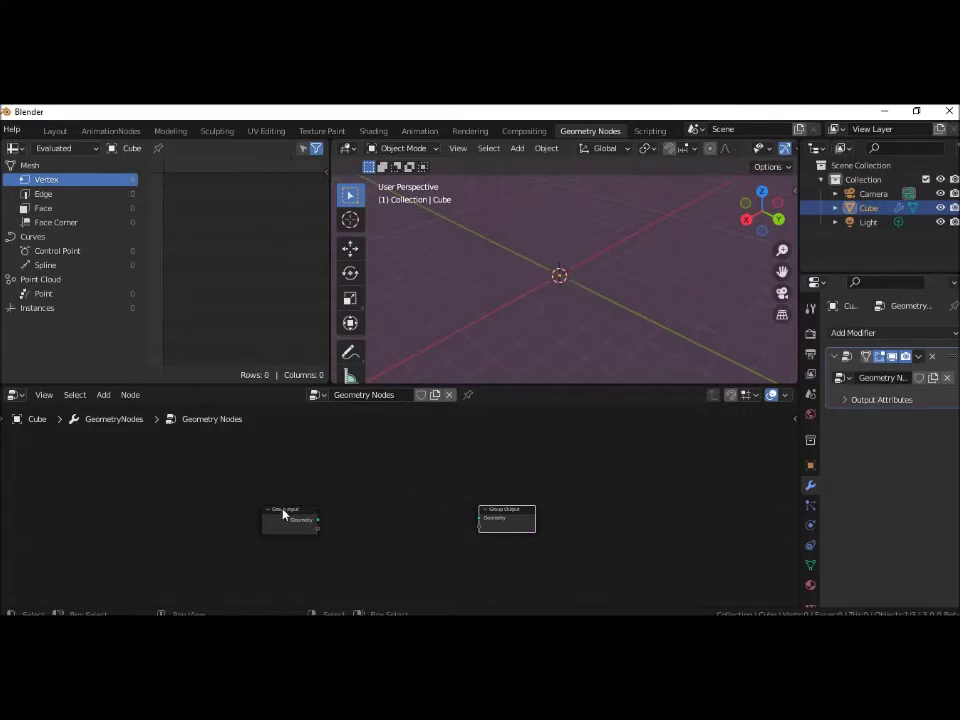
left_click_drag(283, 514, 62, 461)
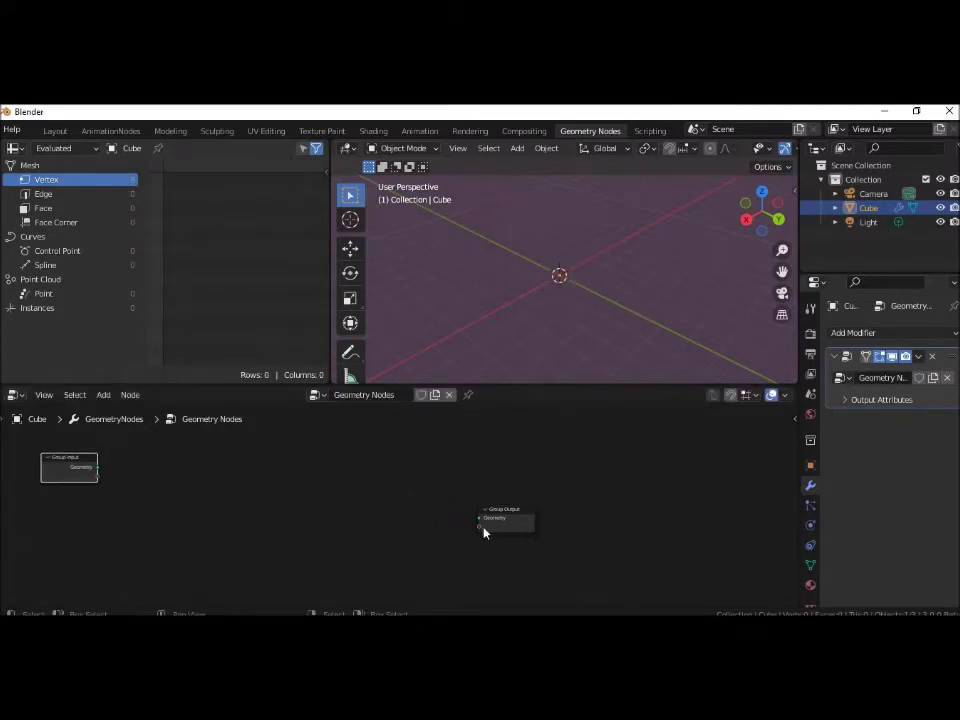
left_click_drag(522, 515, 603, 475)
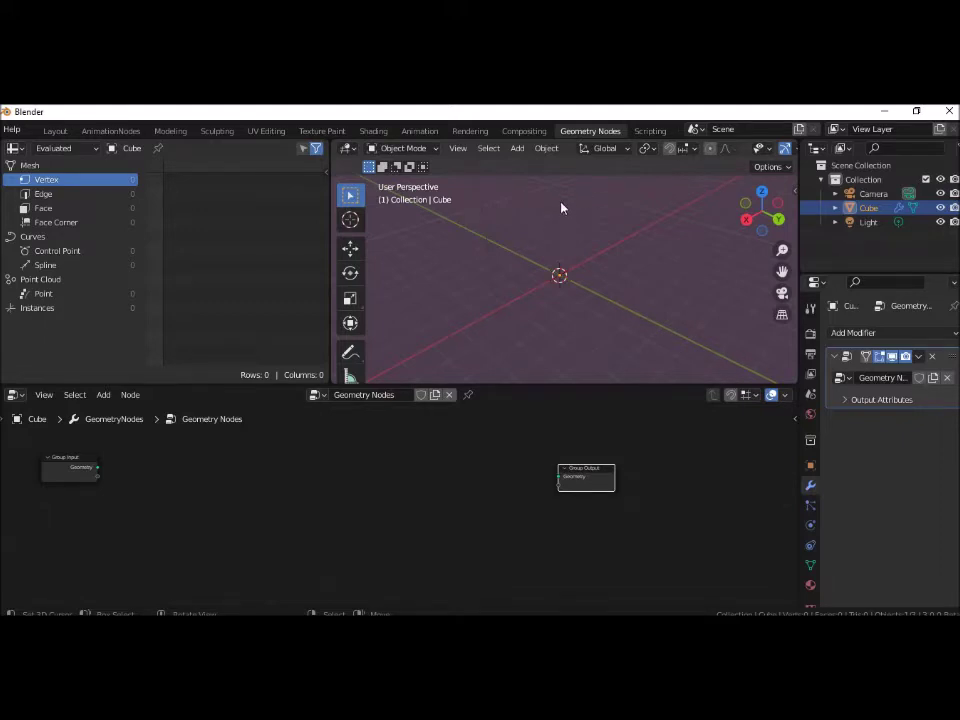
- Hide the light and the camera in the viewport
middle_click_drag(585, 319, 595, 324)
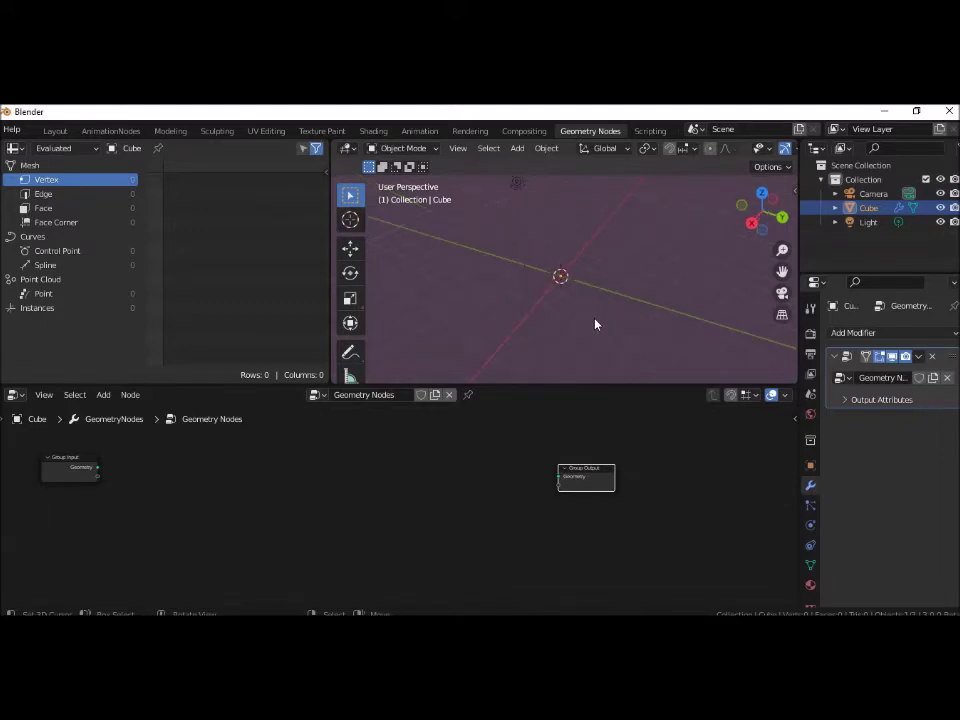
left_click(940, 222)
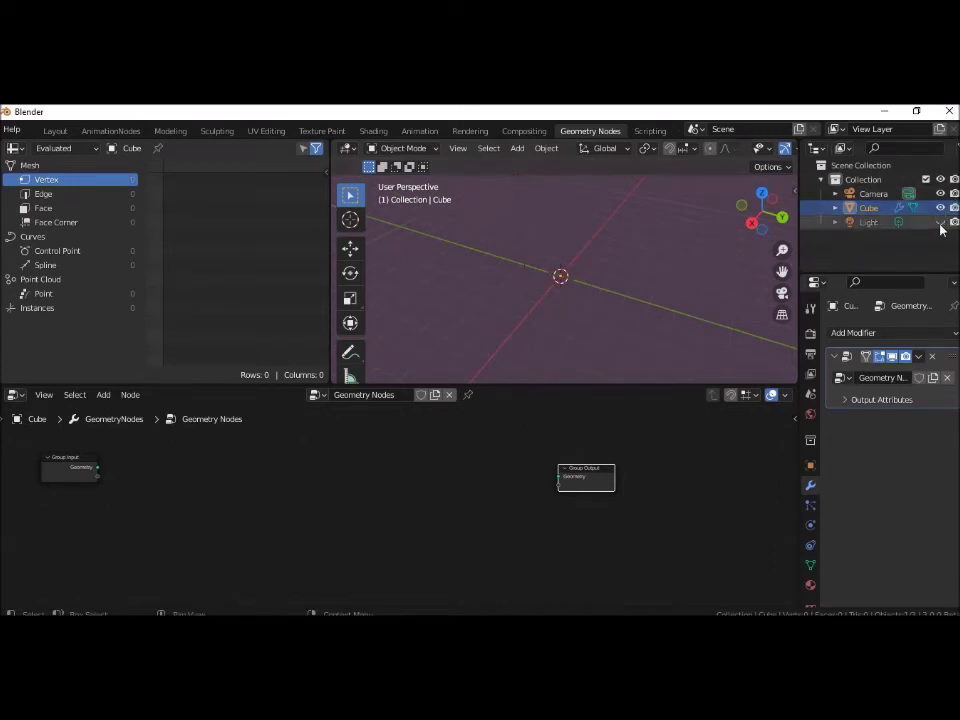
left_click(940, 193)
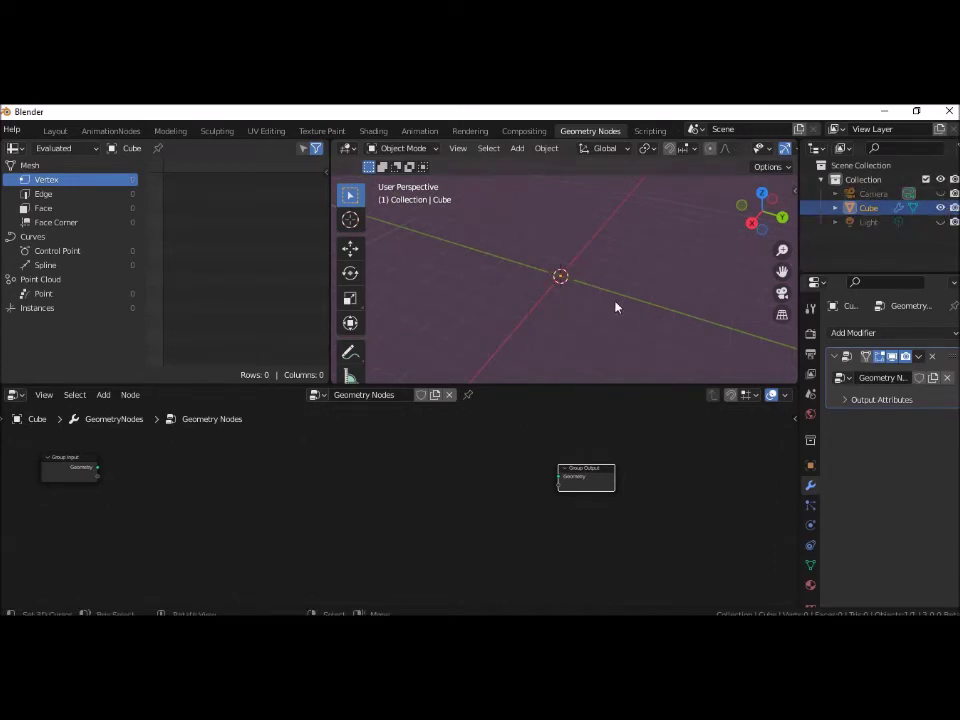
middle_click_drag(615, 306, 679, 339)
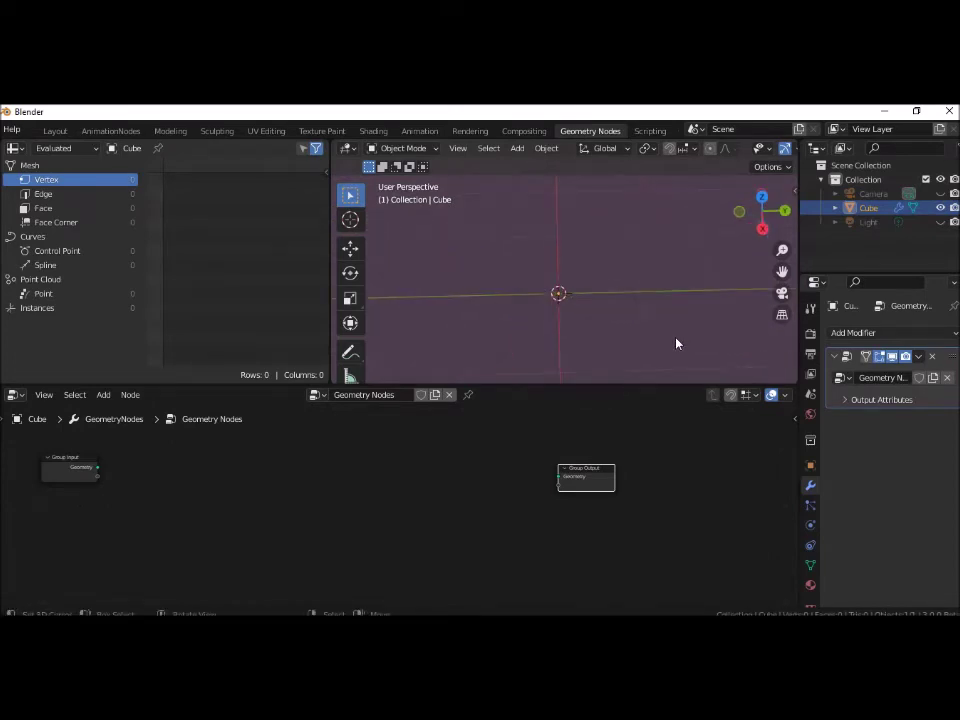
- Add a plane at the origin and switch it into Edit Mode
key("shift+a")
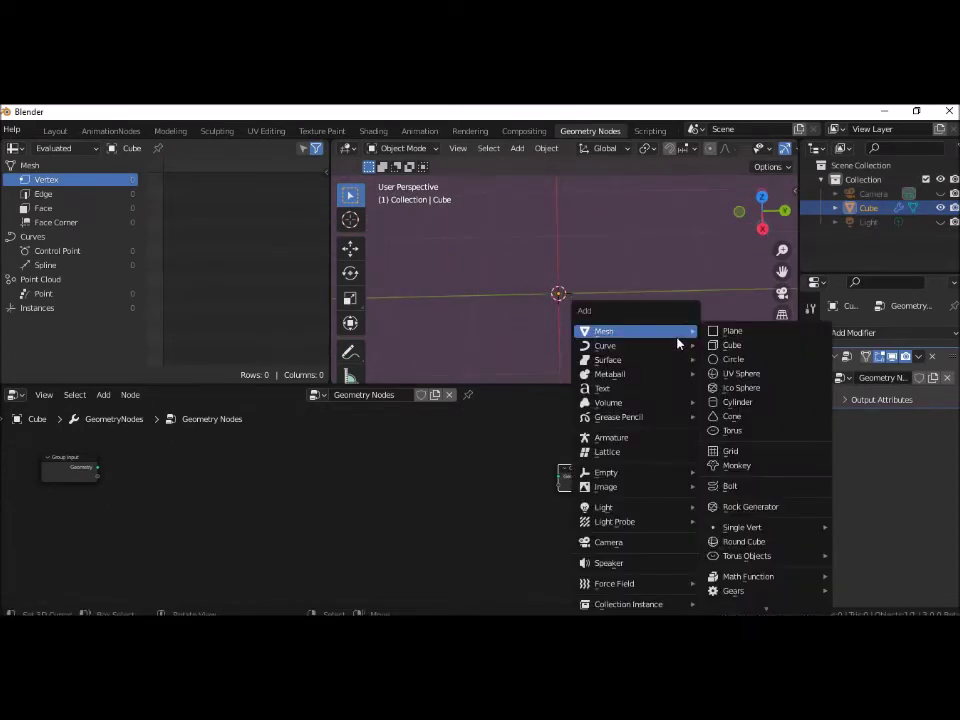
left_click(717, 337)
scroll(645, 318, "down", 1)
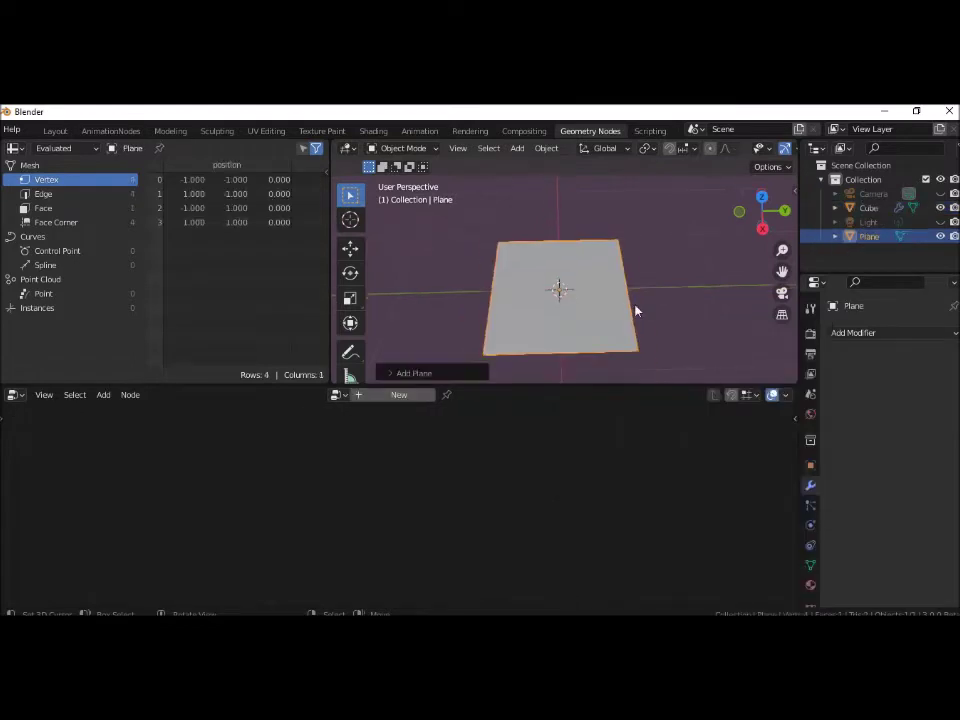
scroll(634, 311, "down", 1)
left_click(603, 318)
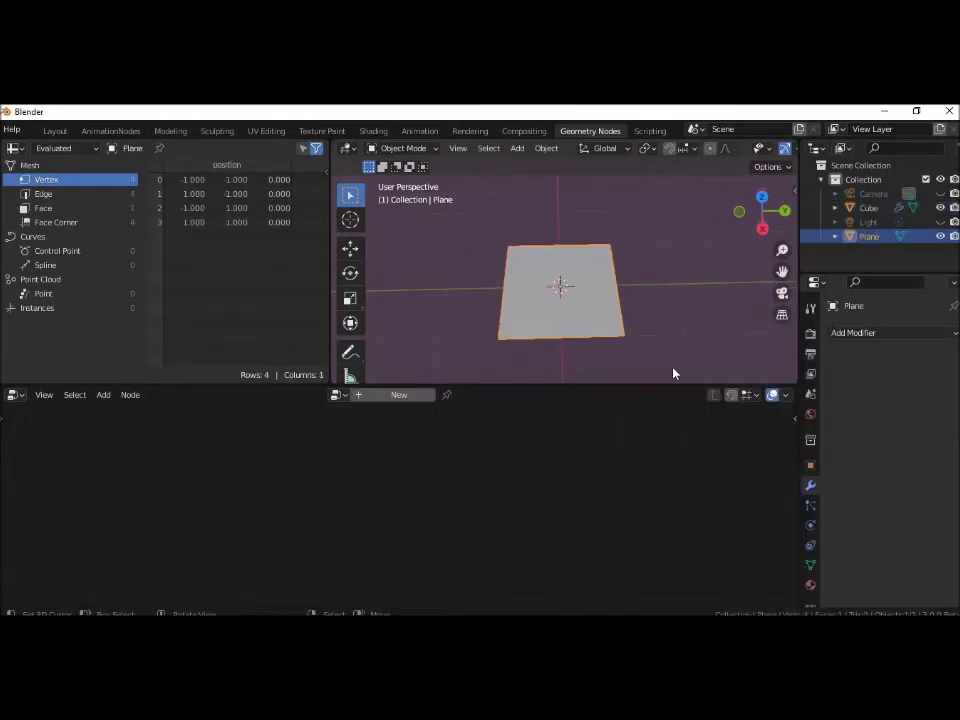
left_click(401, 148)
left_click(403, 181)
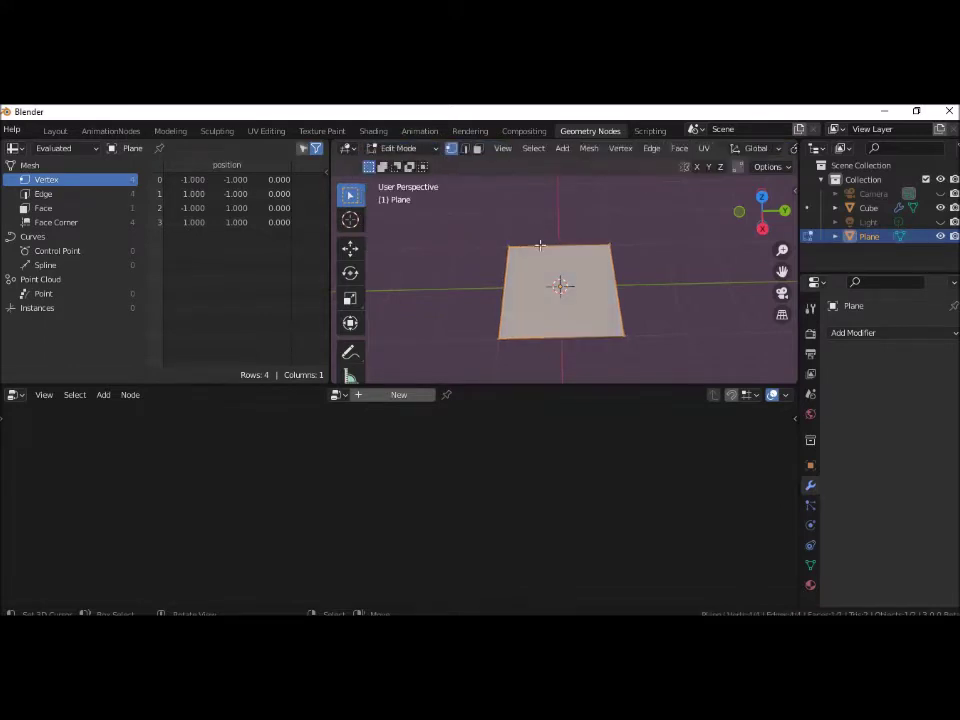
- Delete two of the plane's vertices and join the remaining two with an edge
left_click(611, 244)
key("x")
left_click(620, 345)
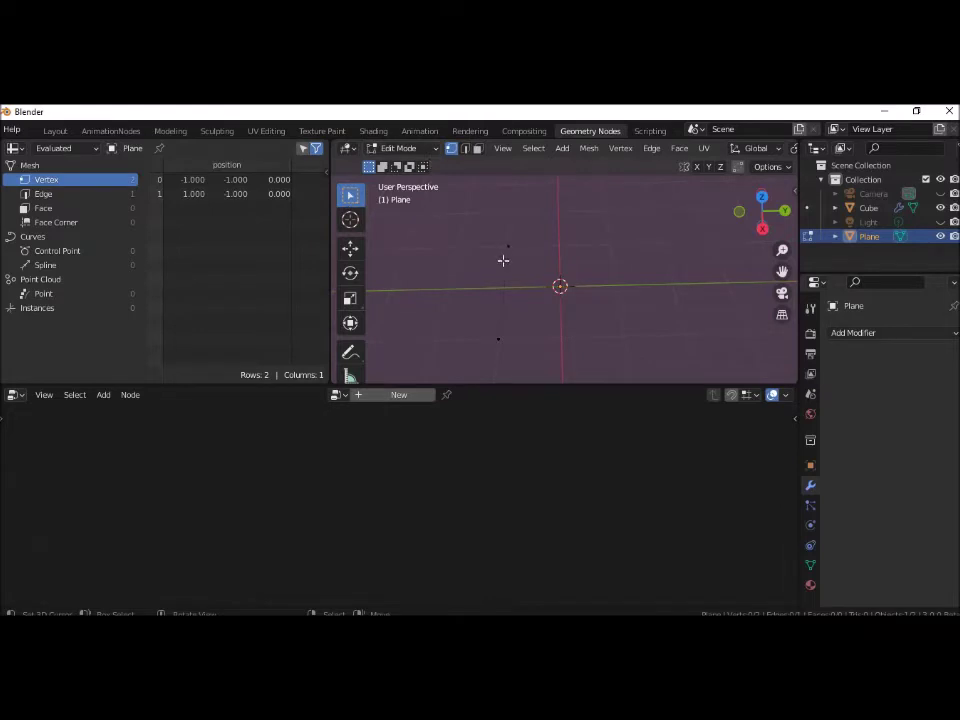
key("a")
key("f")
- Move the edge along Y to 0.448
left_click(350, 248)
left_click_drag(561, 287, 615, 300)
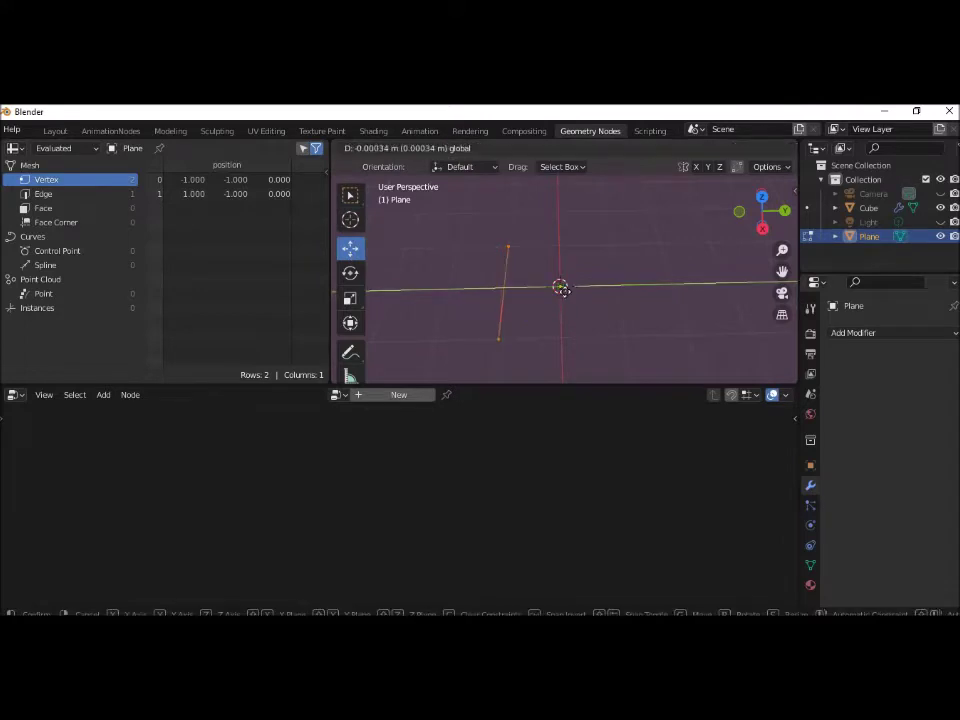
left_click_drag(615, 300, 645, 303)
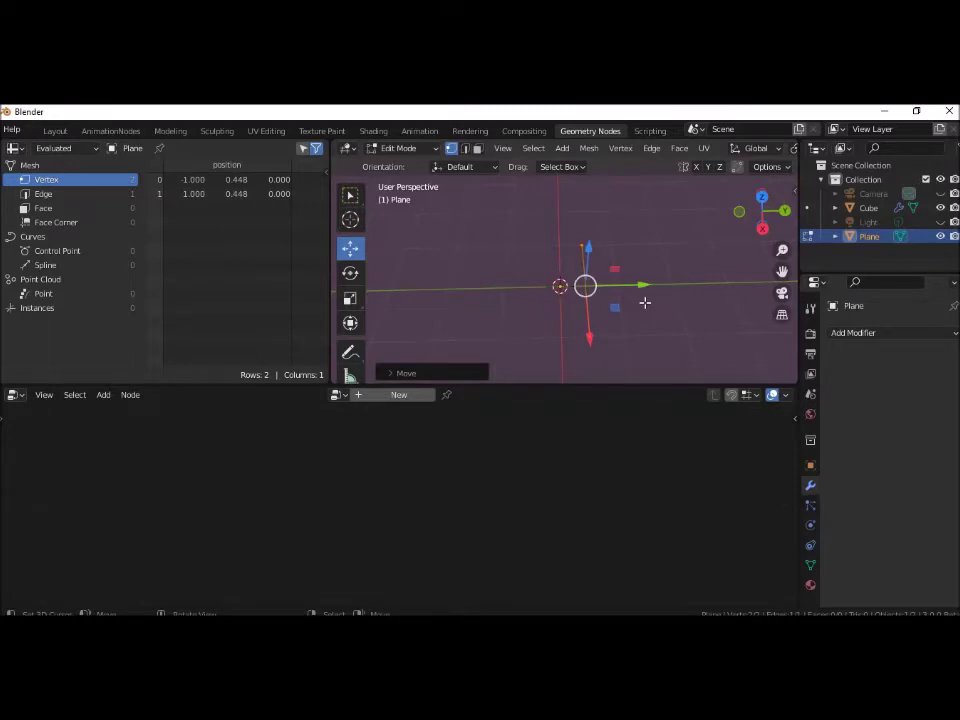
right_click(645, 302)
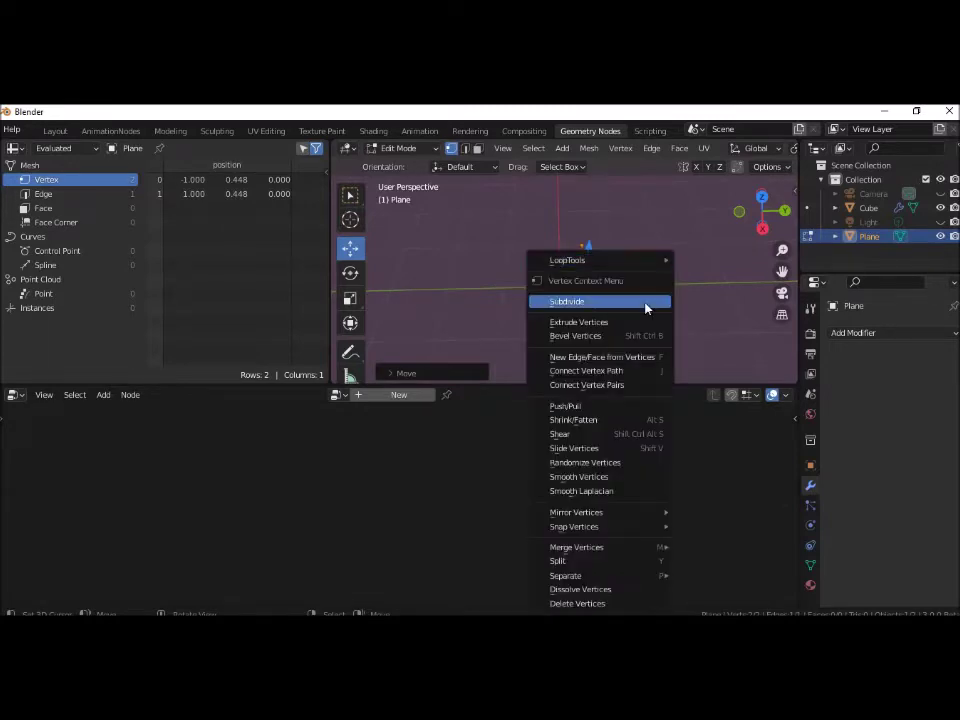
- Subdivide the edge with 2 cuts
left_click(645, 302)
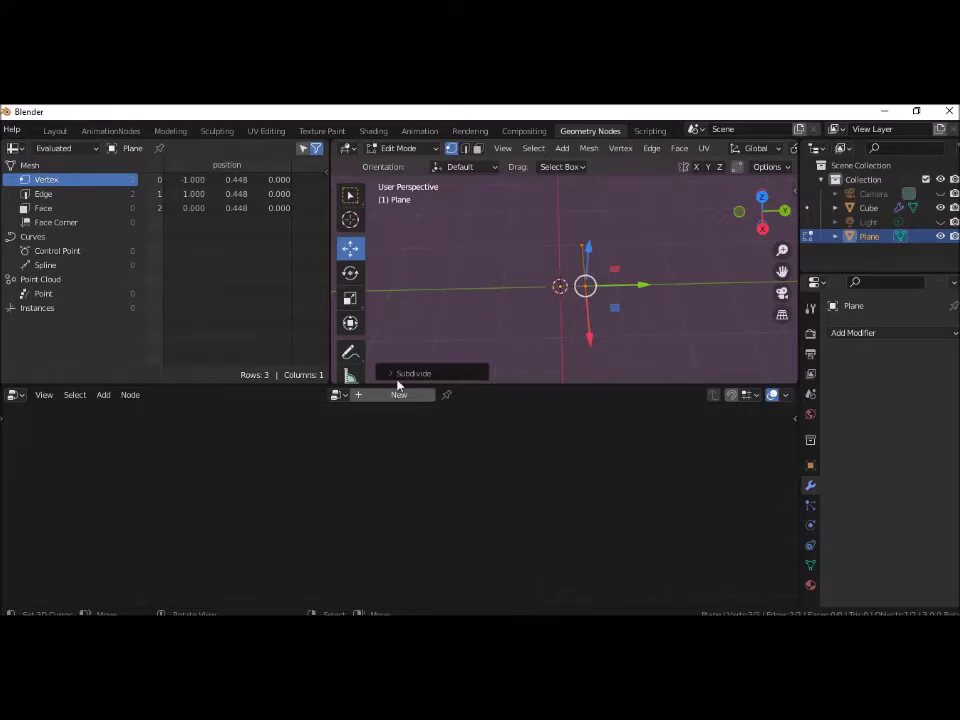
left_click(395, 373)
left_click(521, 276)
type("2")
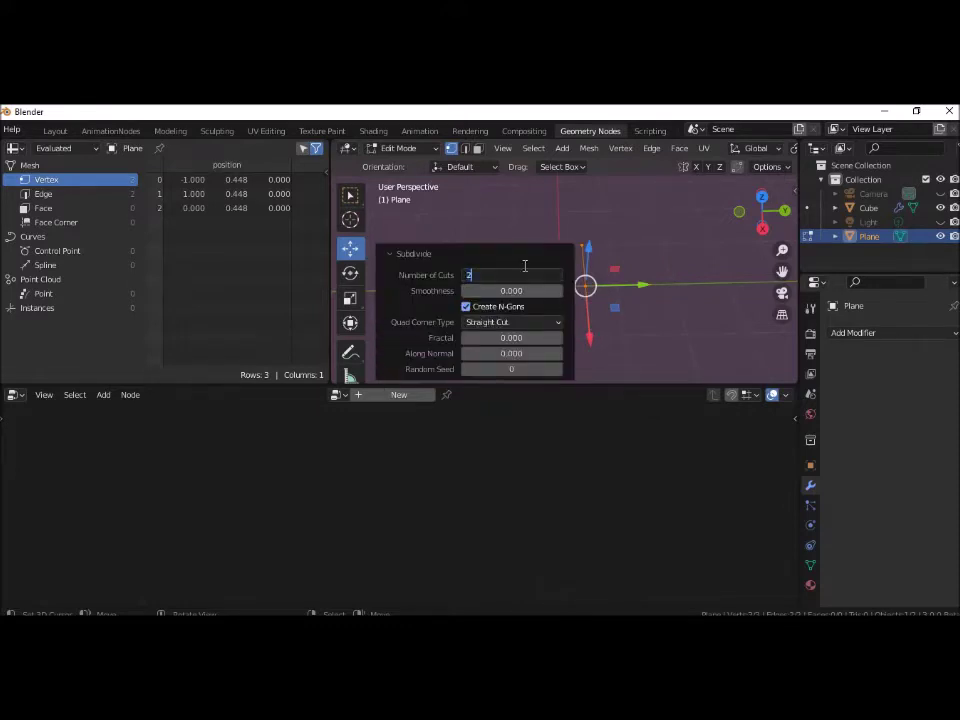
key("Return")
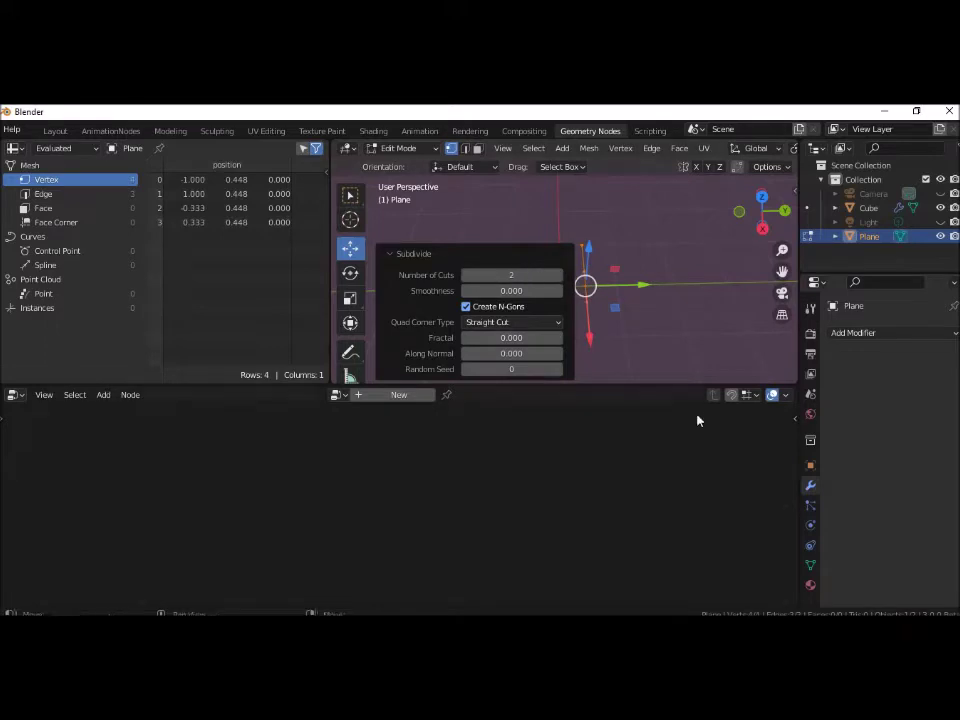
left_click(589, 328)
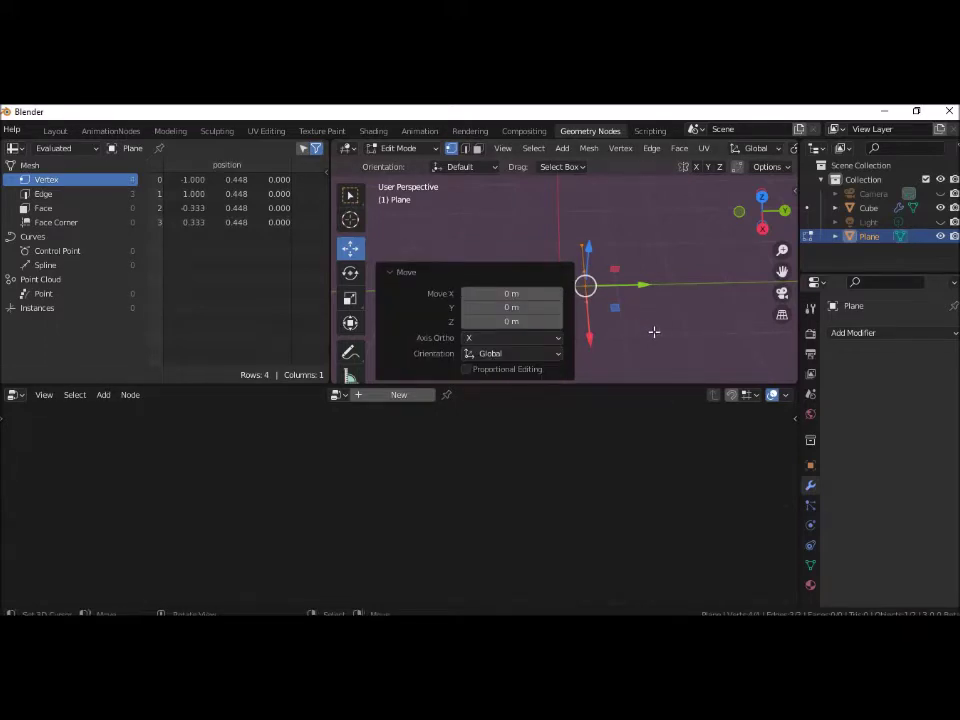
left_click(390, 272)
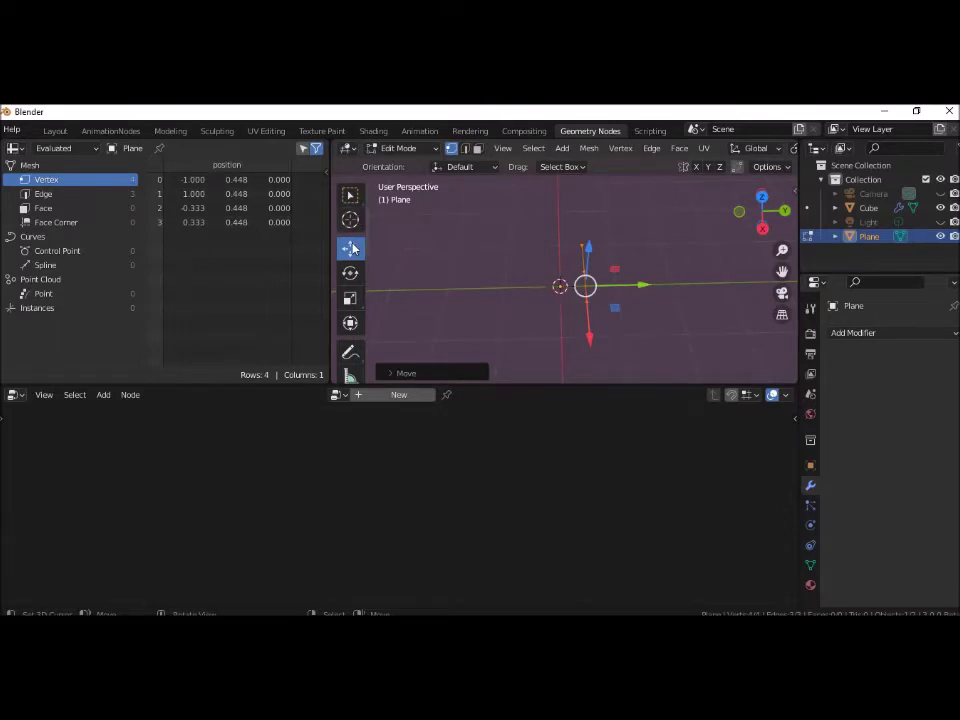
- Move individual vertices back and forth along Y, e.g. to 1.094 and -0.955, forming a zigzag
left_click(345, 198)
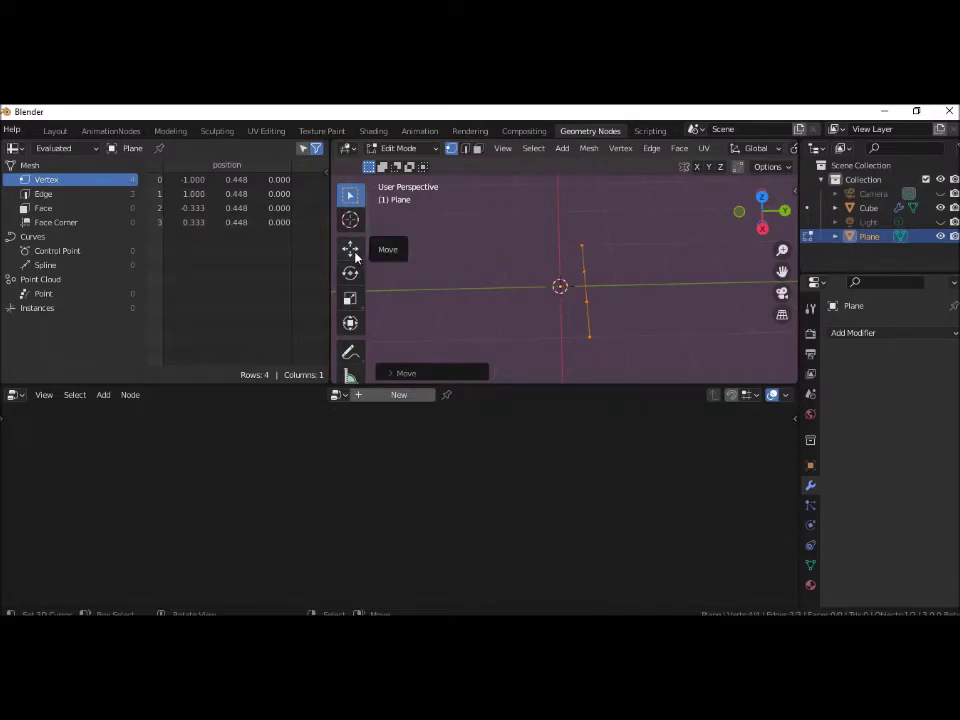
left_click(354, 252)
left_click(587, 301)
left_click_drag(640, 300, 583, 272)
left_click(583, 271)
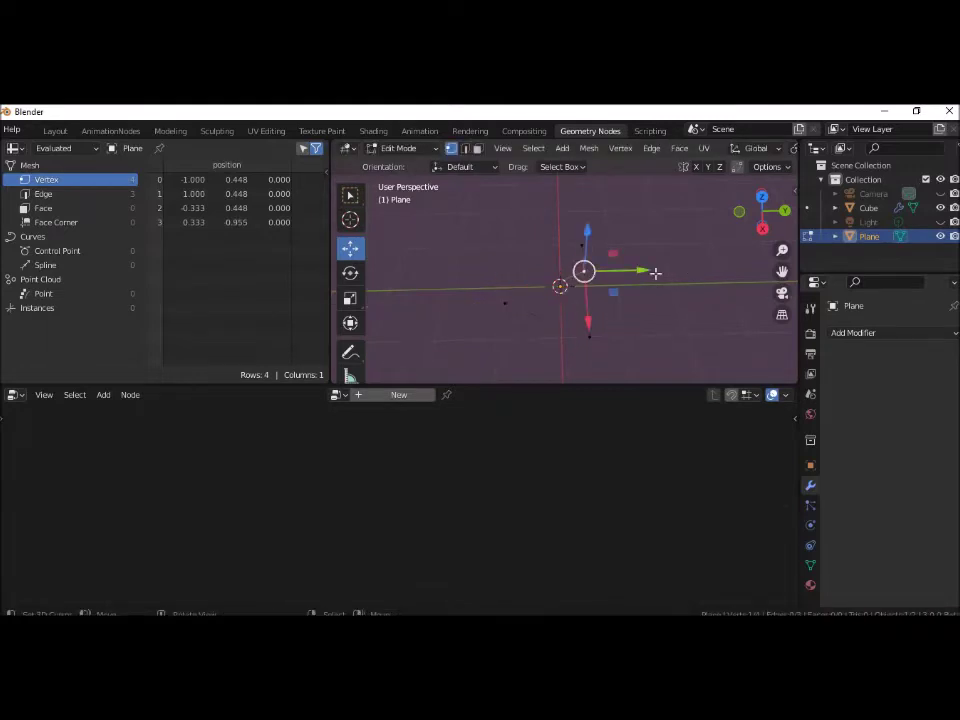
left_click_drag(656, 271, 692, 270)
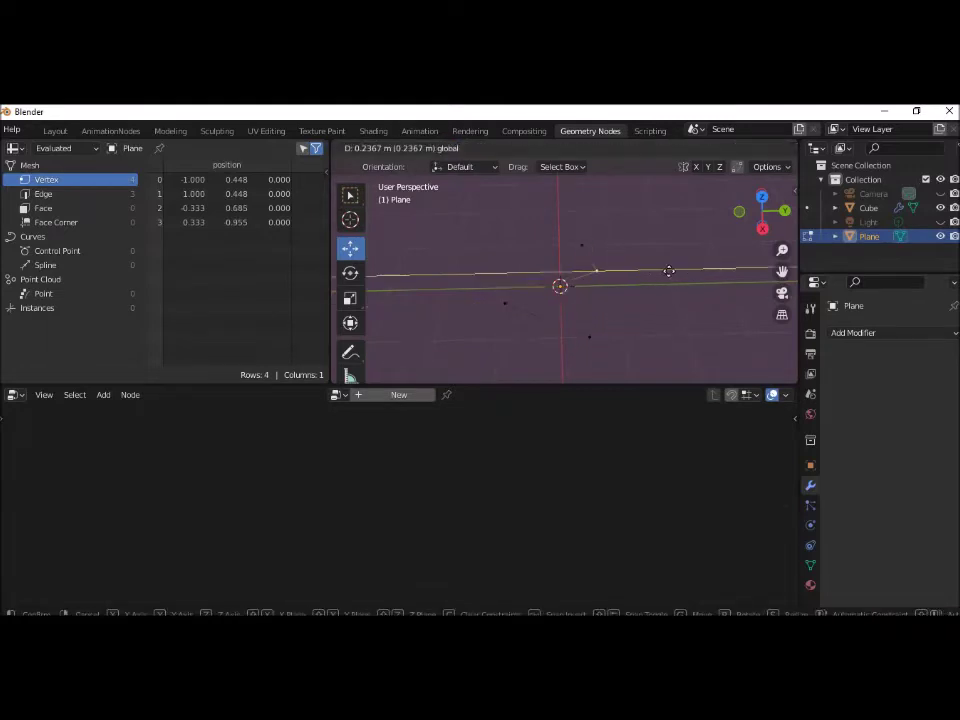
left_click(583, 244)
left_click_drag(643, 245, 609, 246)
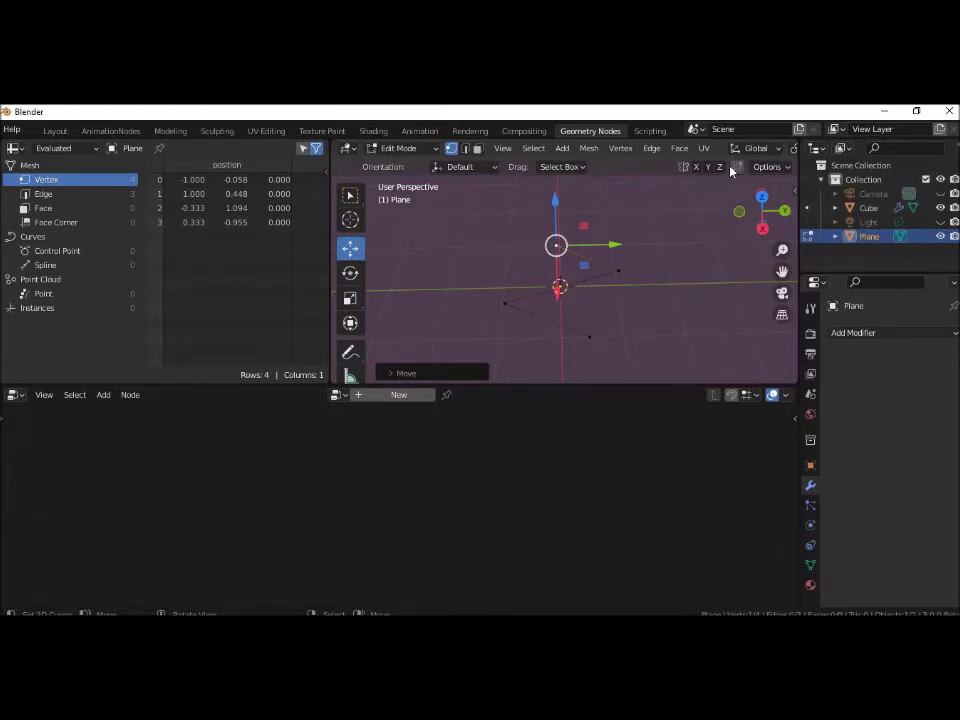
scroll(720, 150, "down", 2)
- Return the zigzag plane to Object Mode
scroll(715, 152, "down", 2)
scroll(700, 155, "down", 2)
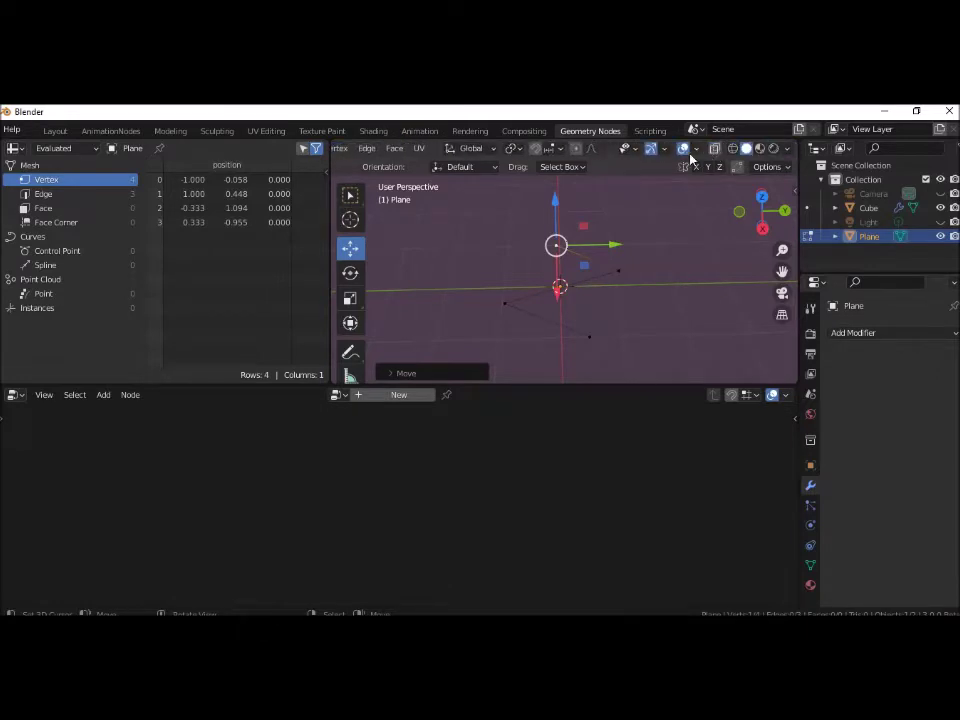
left_click(695, 149)
scroll(405, 155, "up", 1)
scroll(407, 155, "up", 1)
scroll(410, 158, "up", 1)
scroll(410, 156, "up", 2)
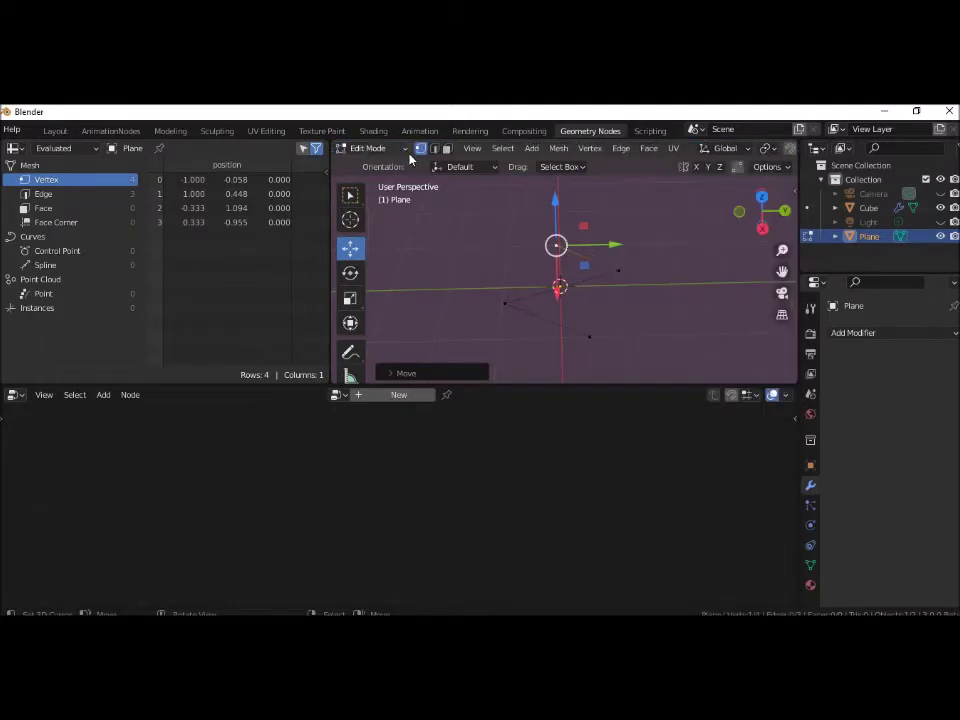
left_click(373, 150)
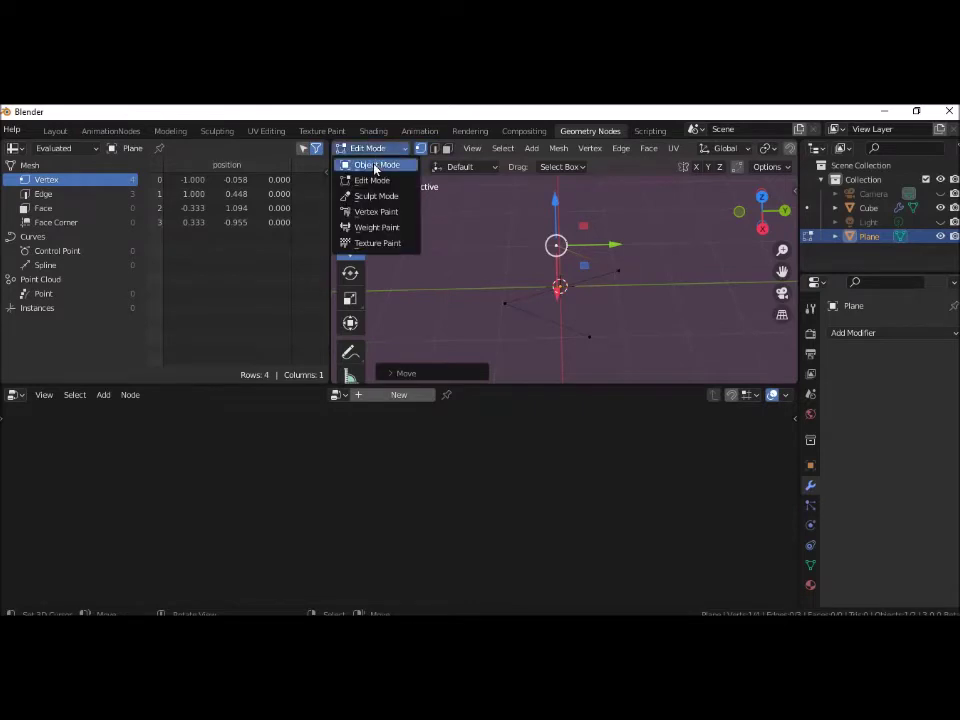
left_click(375, 164)
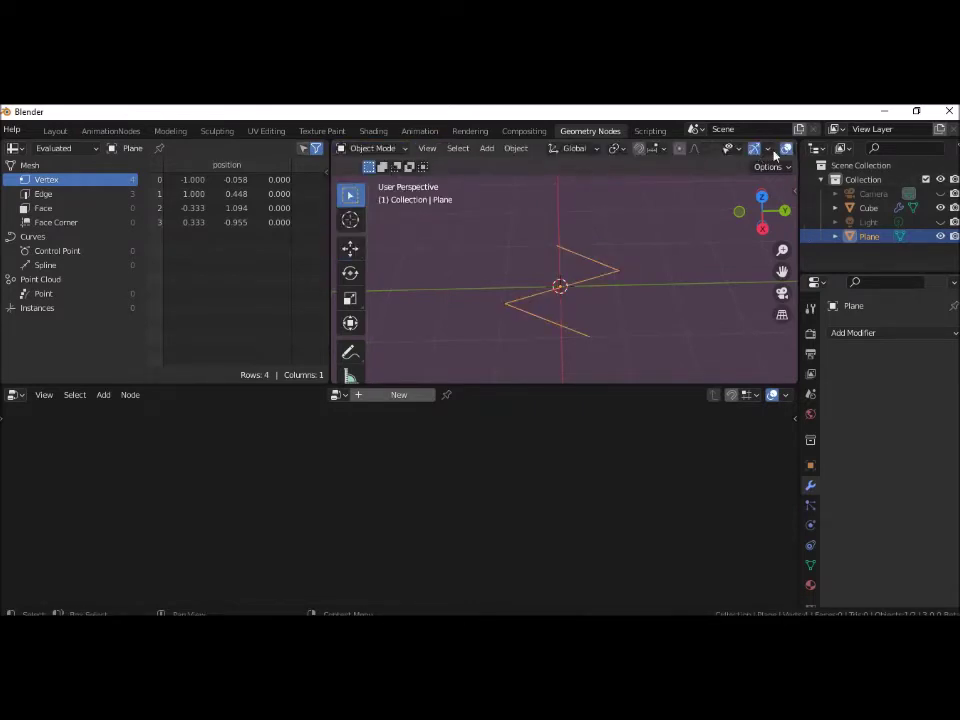
- Enable vertex index numbers in the Viewport Overlays
scroll(786, 152, "down", 2)
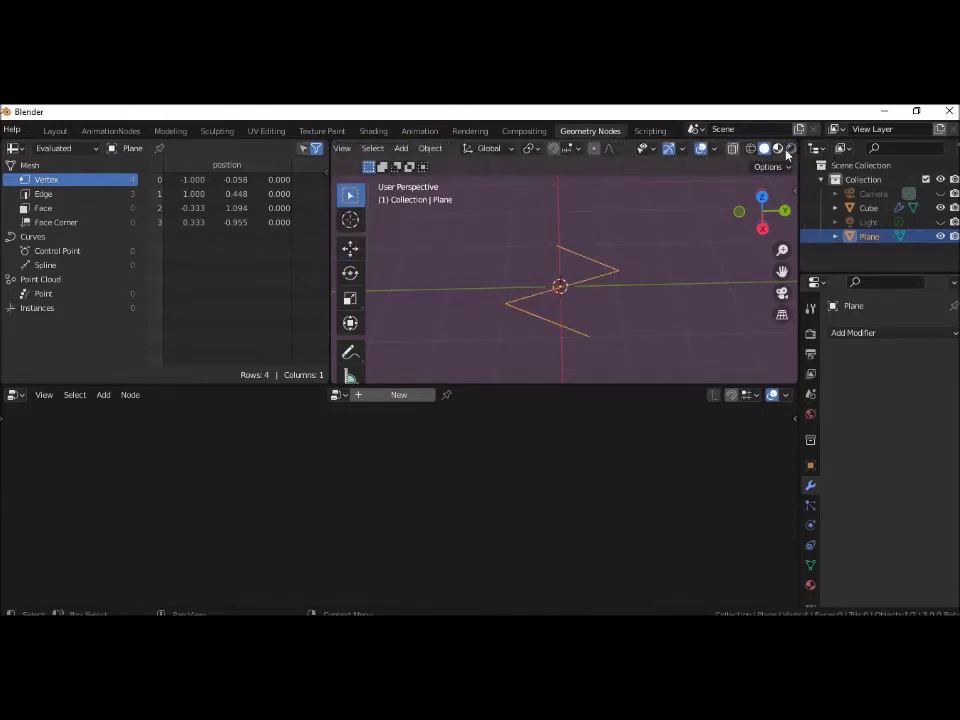
left_click(714, 149)
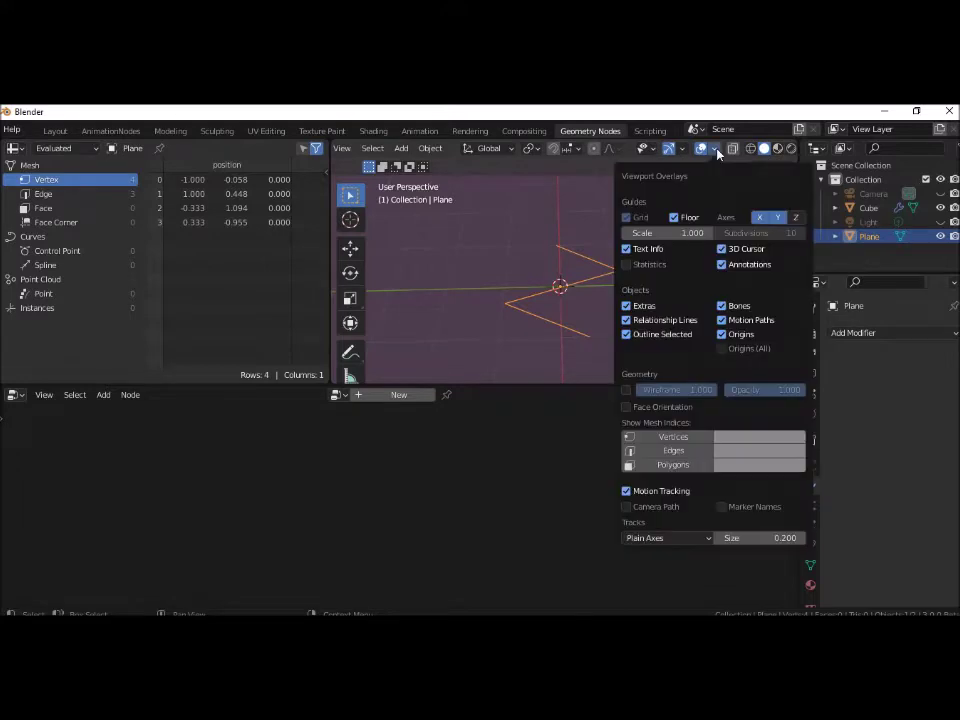
left_click(665, 437)
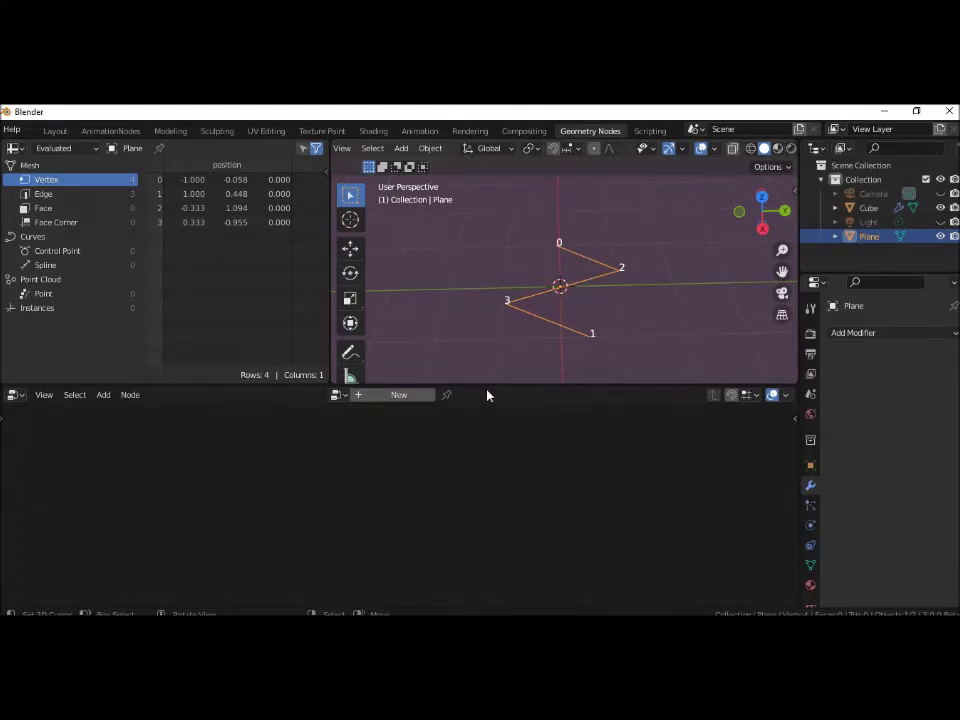
- Delete the zigzag Plane object
key("x")
left_click(554, 339)
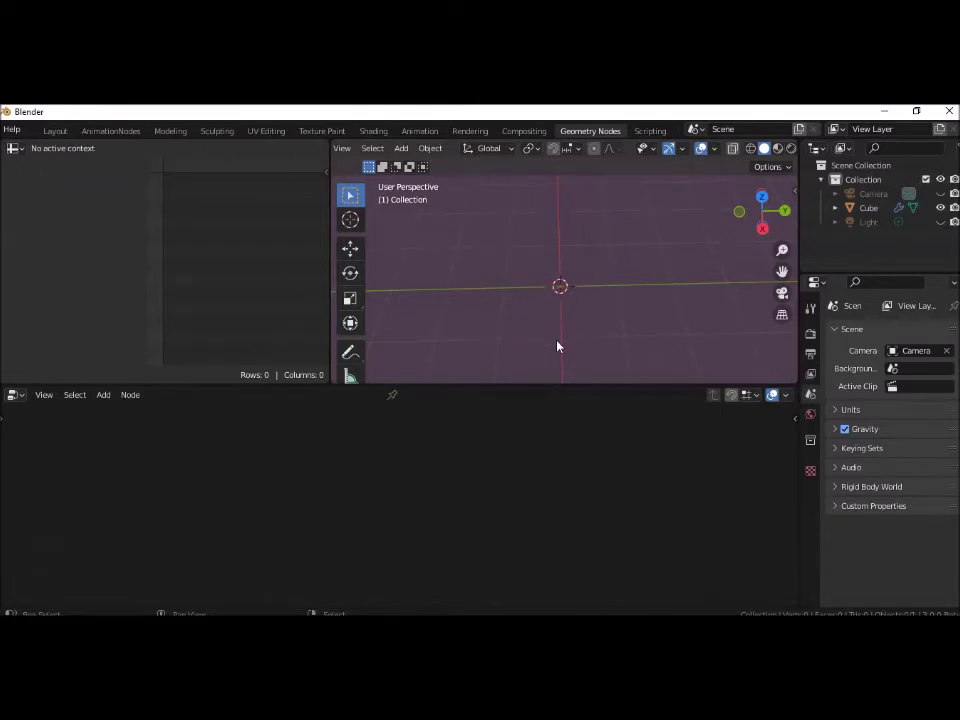
middle_click_drag(598, 366, 596, 167)
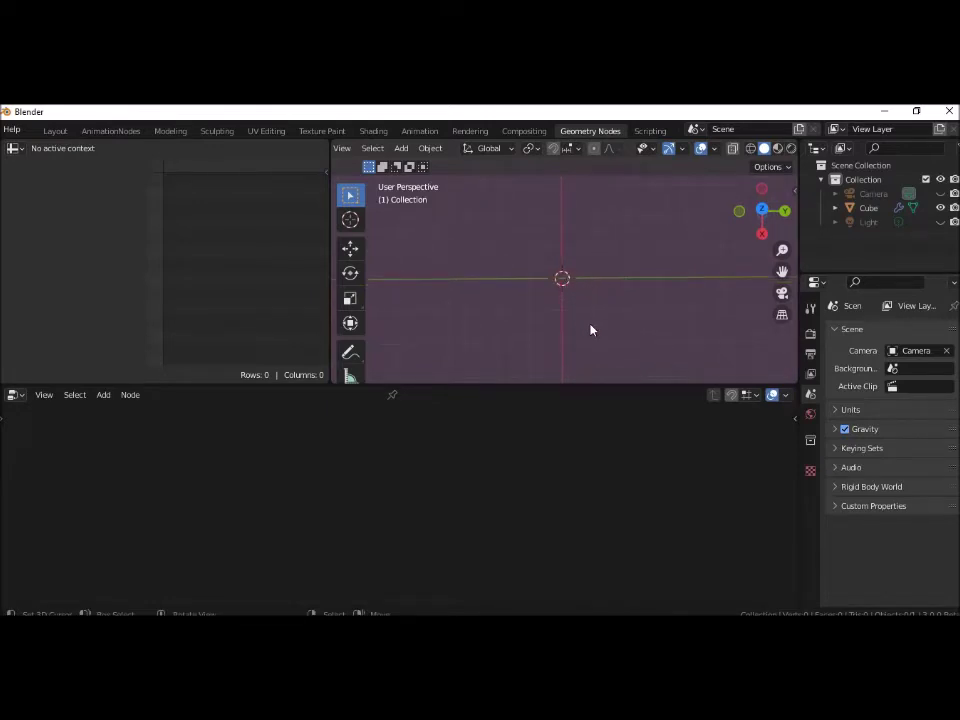
- Add a single-vertex mesh object and switch to top view
key("shift+a")
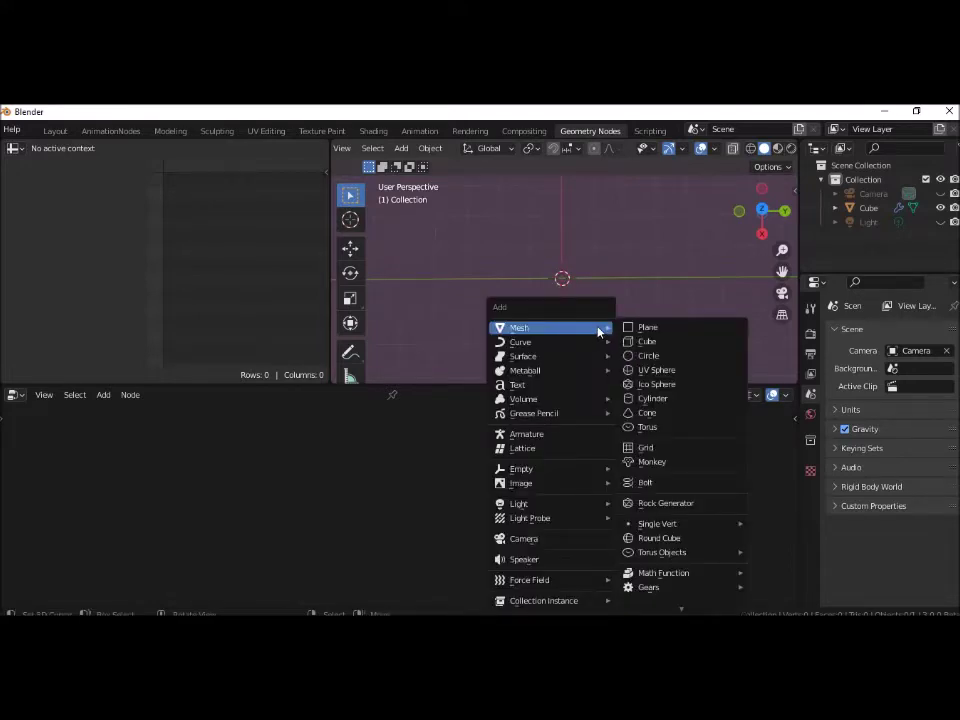
mouse_move(680, 524)
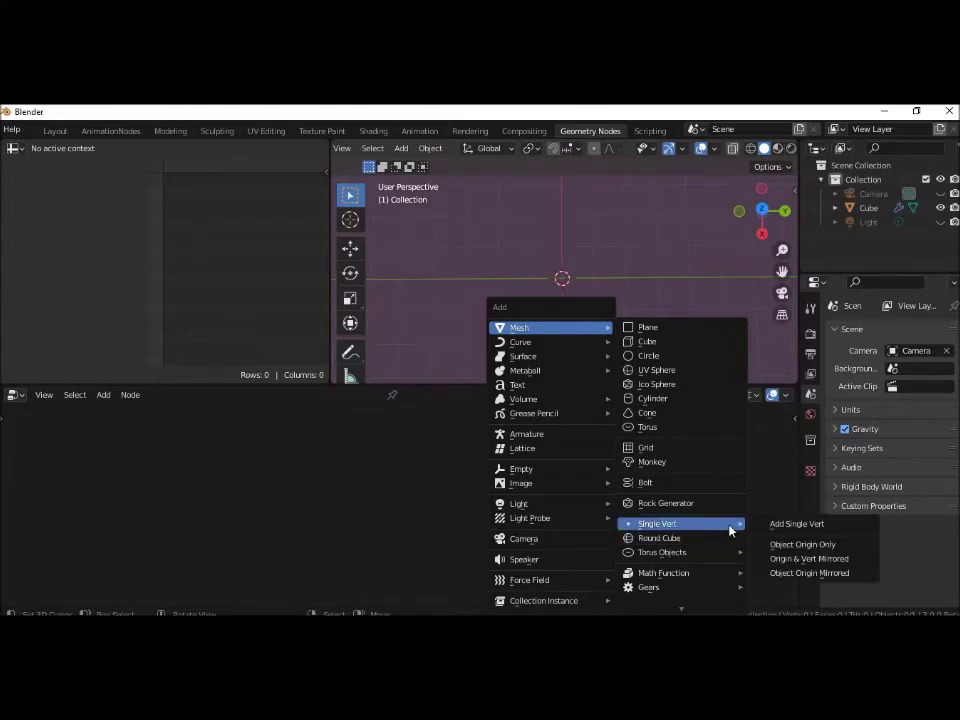
left_click(788, 528)
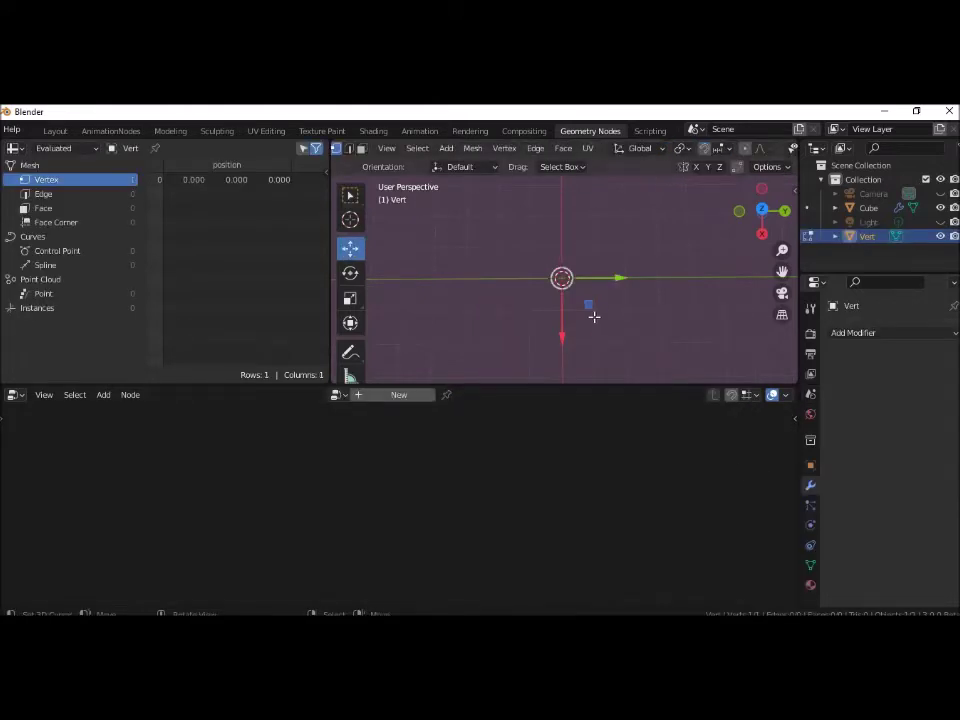
left_click(766, 211)
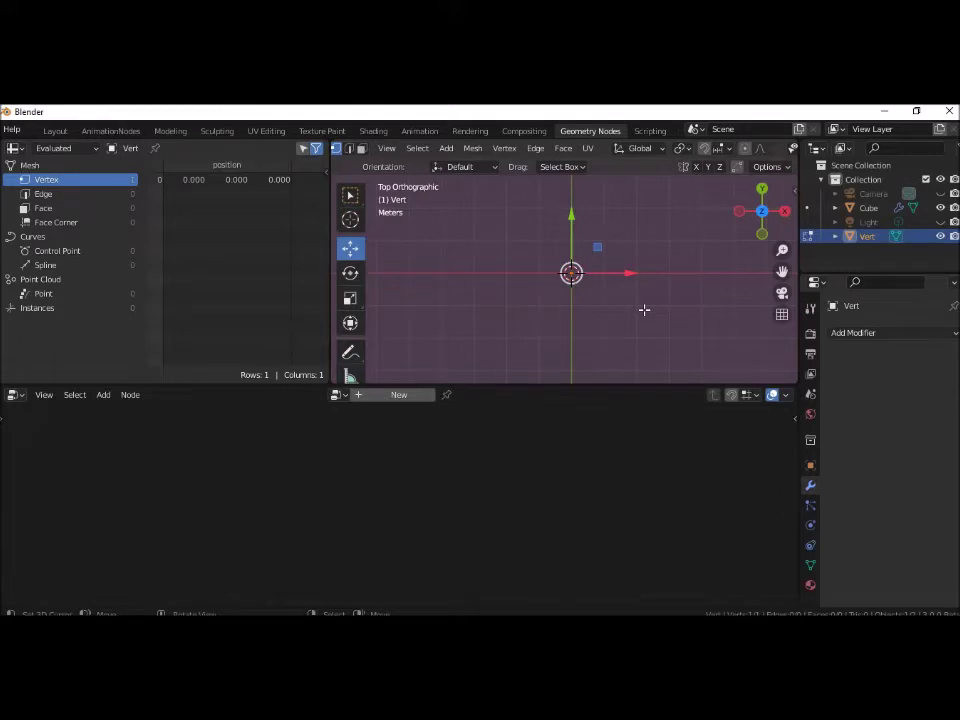
- Slide the vertex along X to -0.570, staying in Edit Mode
left_click_drag(626, 272, 607, 279)
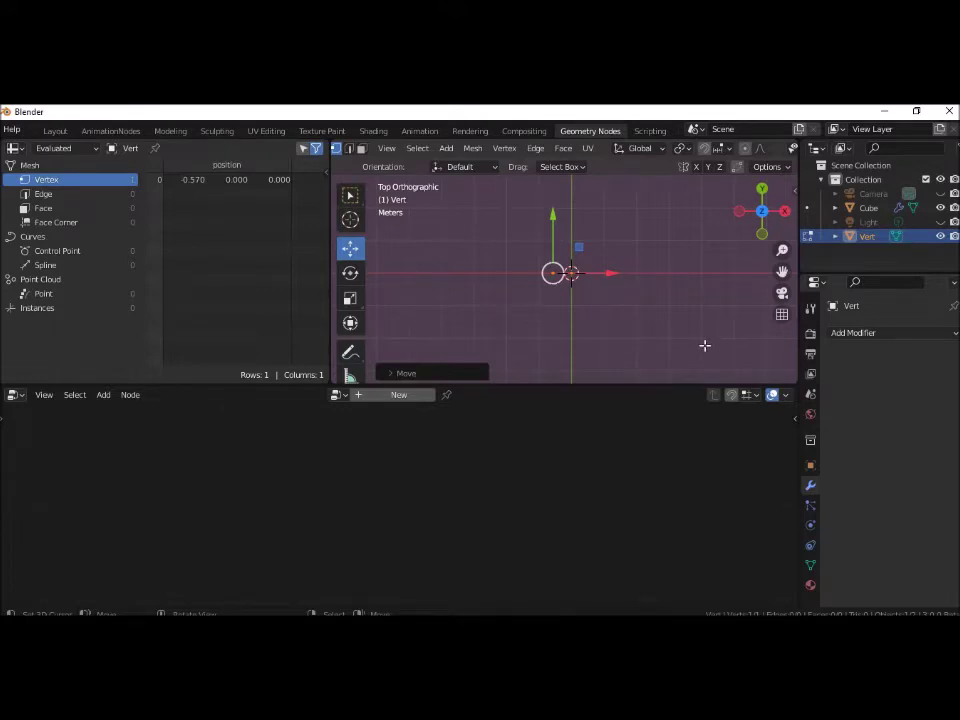
middle_click_drag(671, 321, 667, 360, "shift")
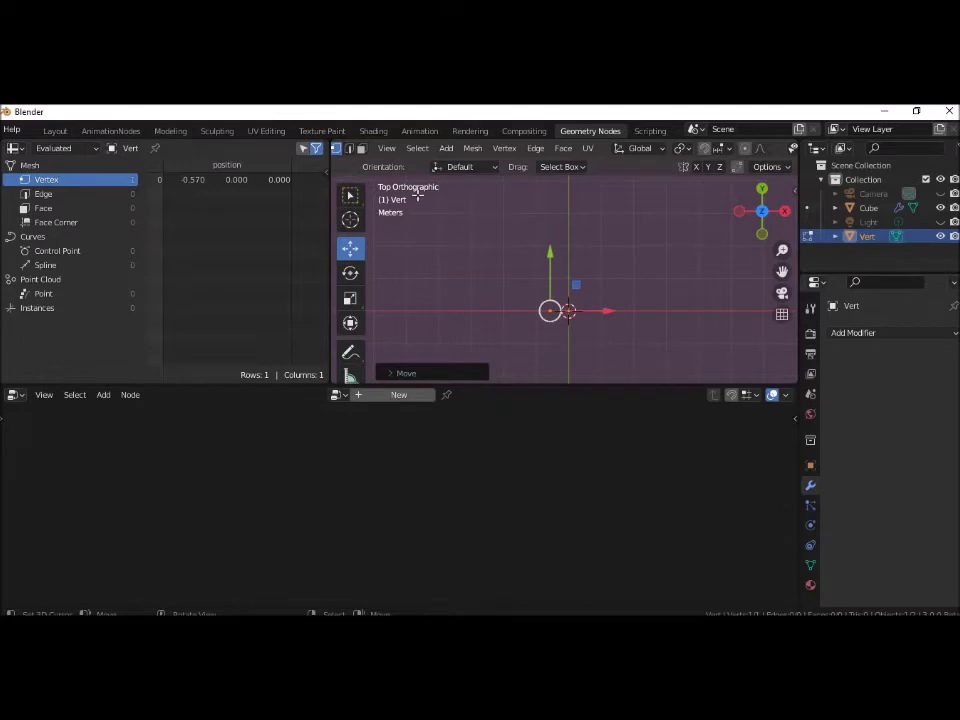
scroll(386, 153, "down", 2)
scroll(386, 153, "down", 1)
scroll(385, 152, "down", 1)
scroll(383, 152, "up", 1)
scroll(384, 152, "up", 2)
scroll(386, 152, "up", 1)
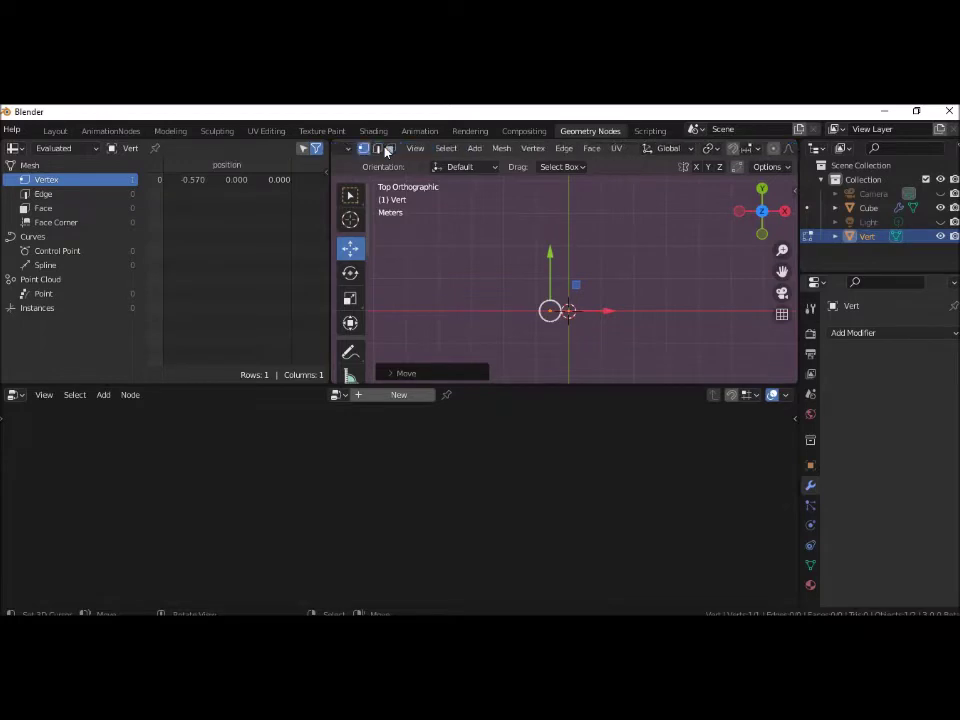
scroll(386, 150, "up", 2)
left_click(386, 150)
left_click(386, 150)
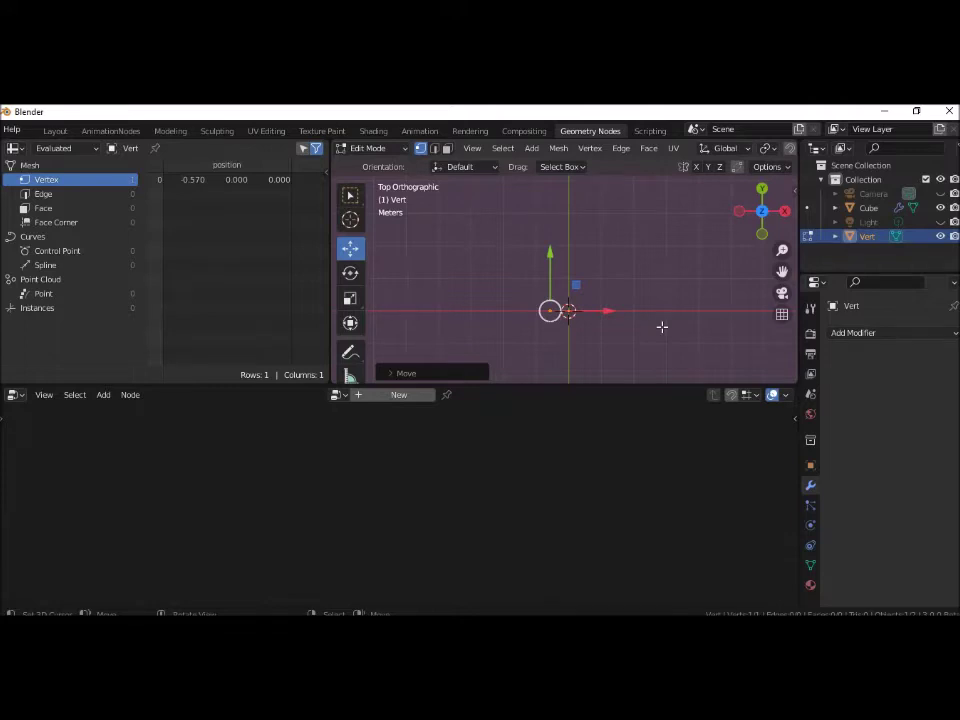
- Extrude the vertex 2 m along Y three times, adding vertices at Y 2, 4 and 6
key("e")
key("y")
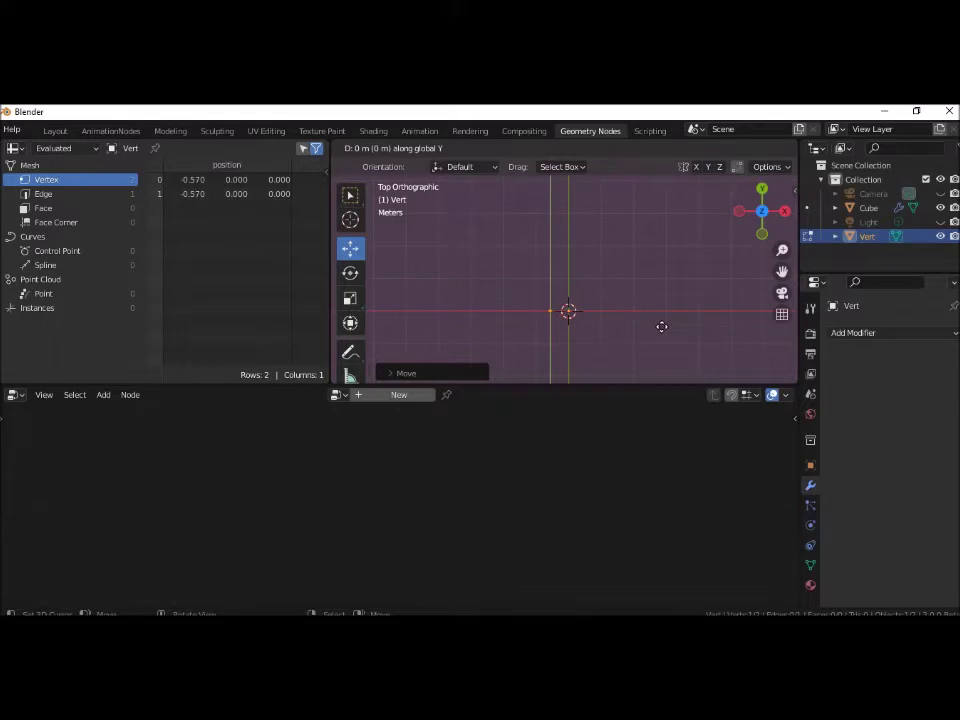
type("2")
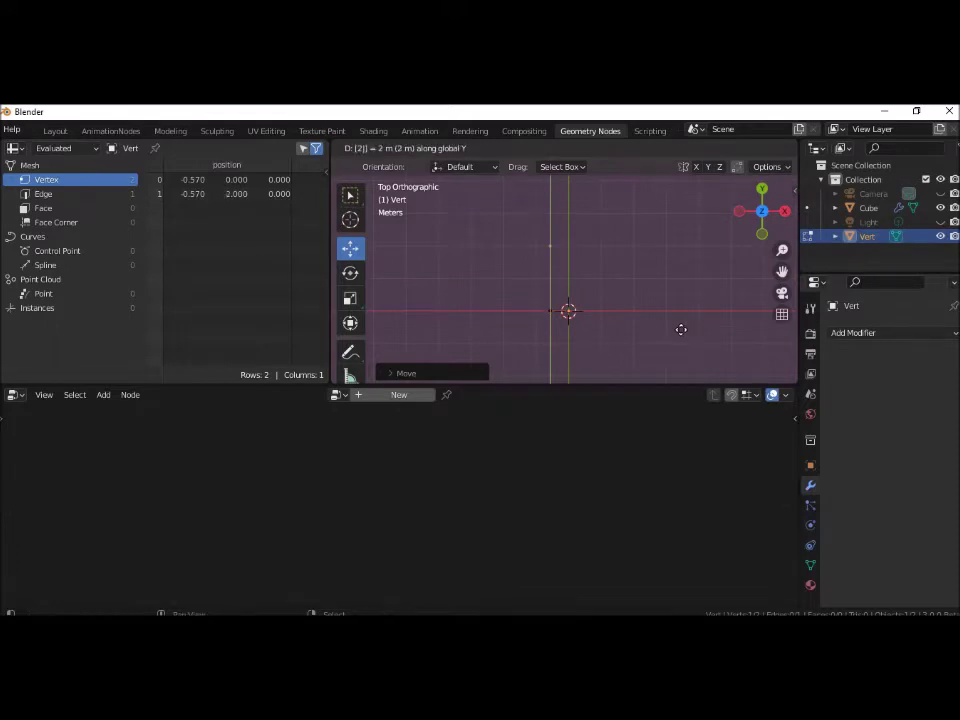
key("Return")
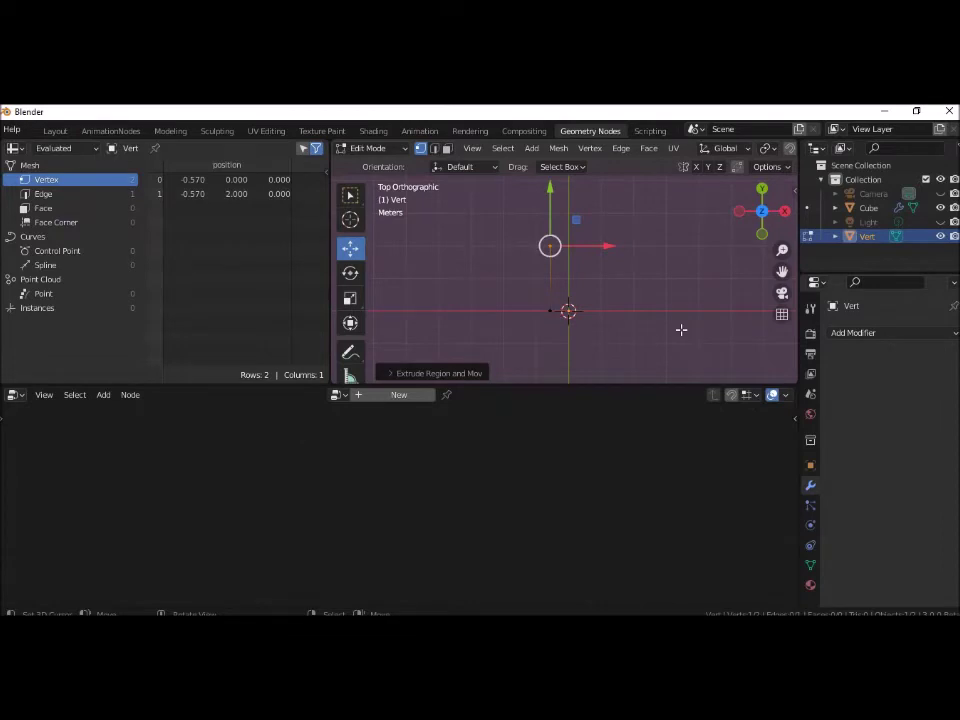
key("e")
key("y")
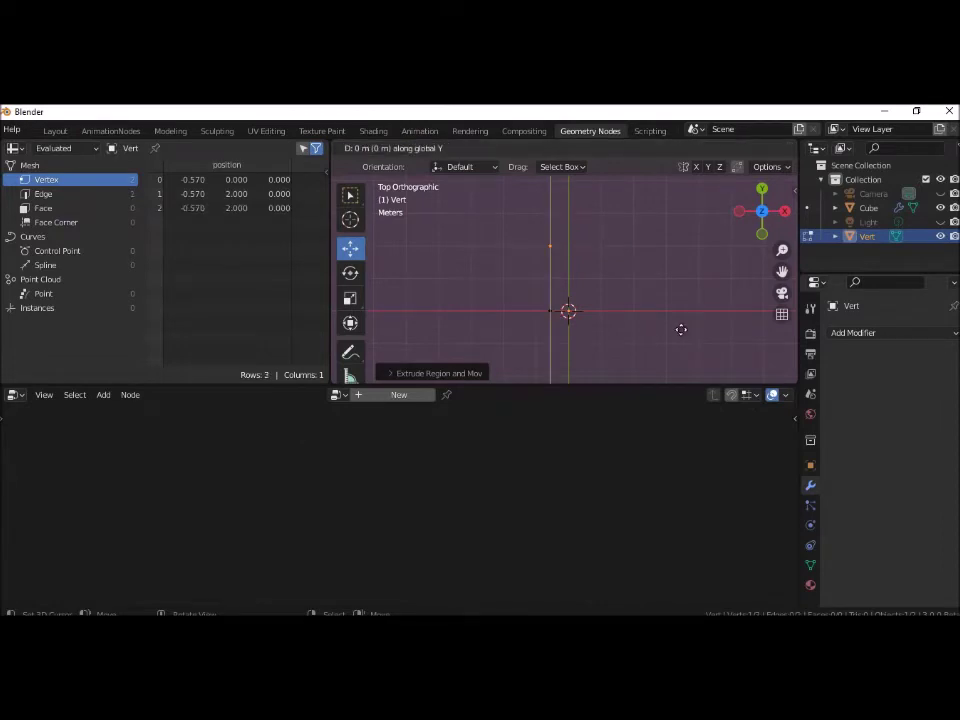
type("2")
key("Return")
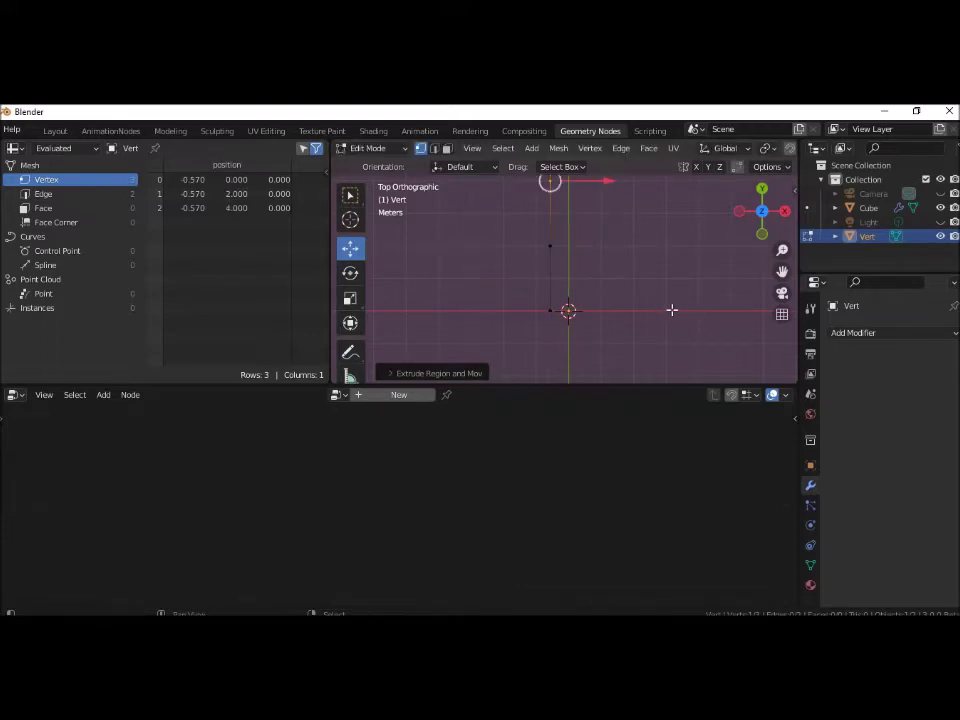
middle_click_drag(634, 272, 621, 353, "shift")
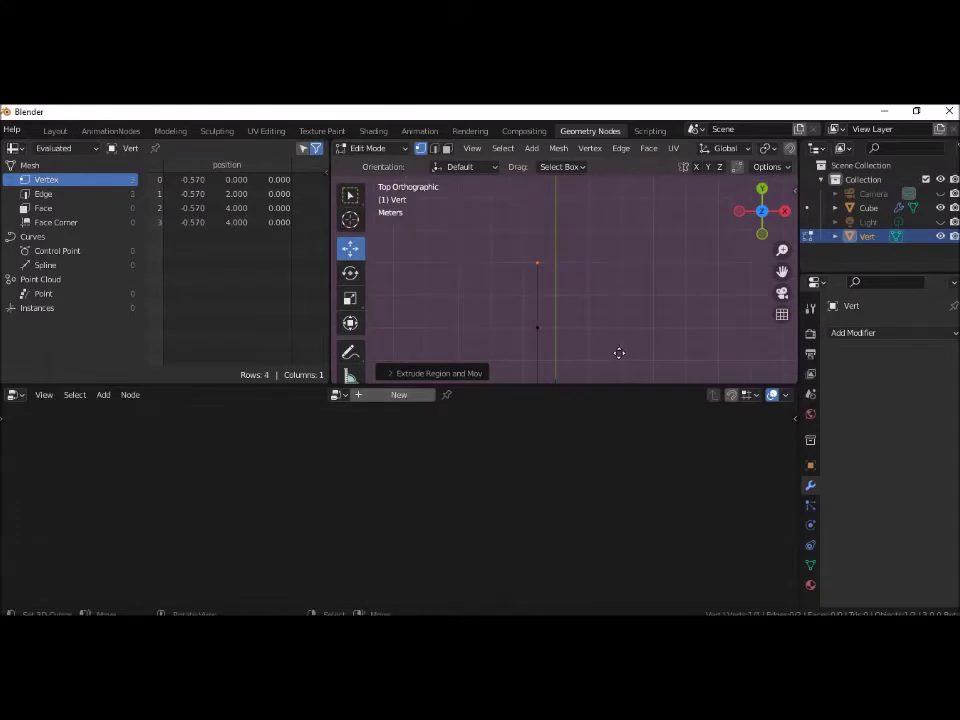
key("e")
key("y")
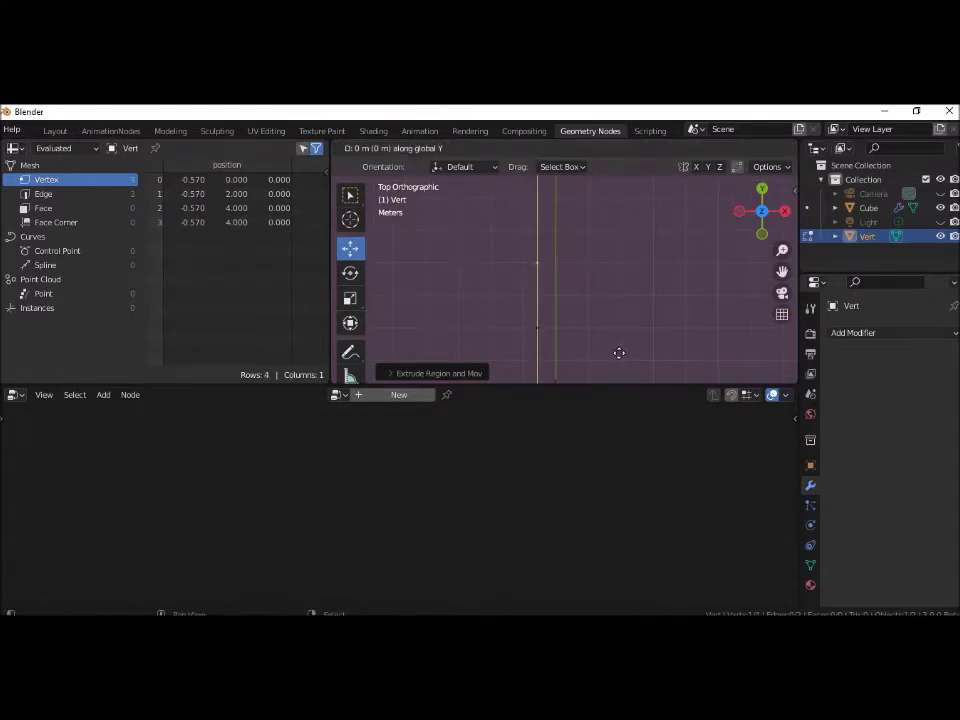
type("2")
key("Return")
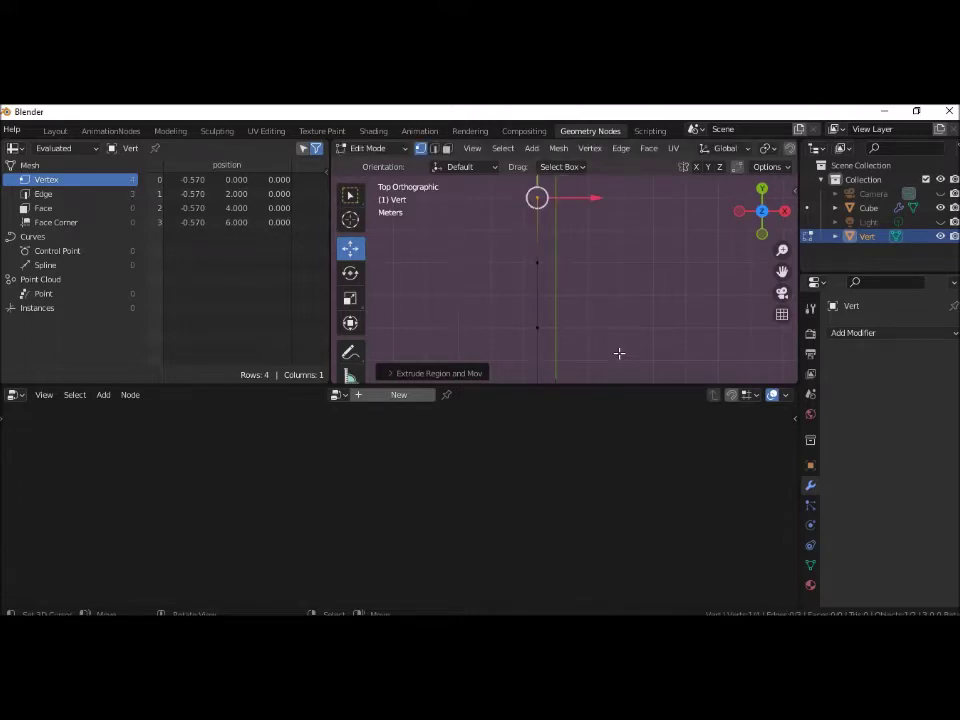
left_click(403, 150)
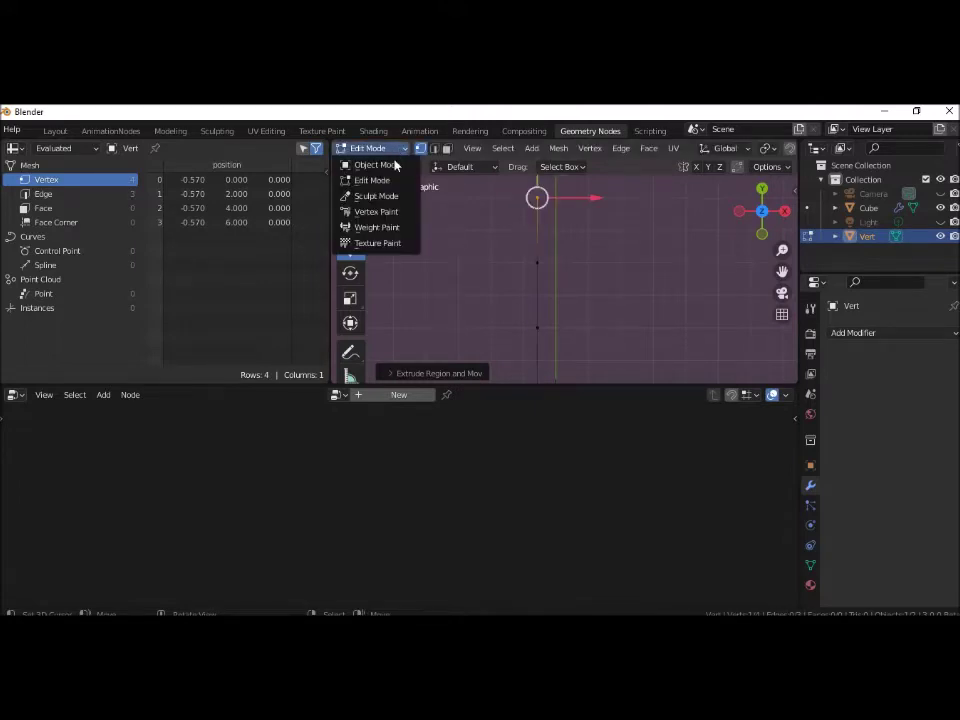
- Switch the line to Object Mode and back into Edit Mode
left_click(390, 165)
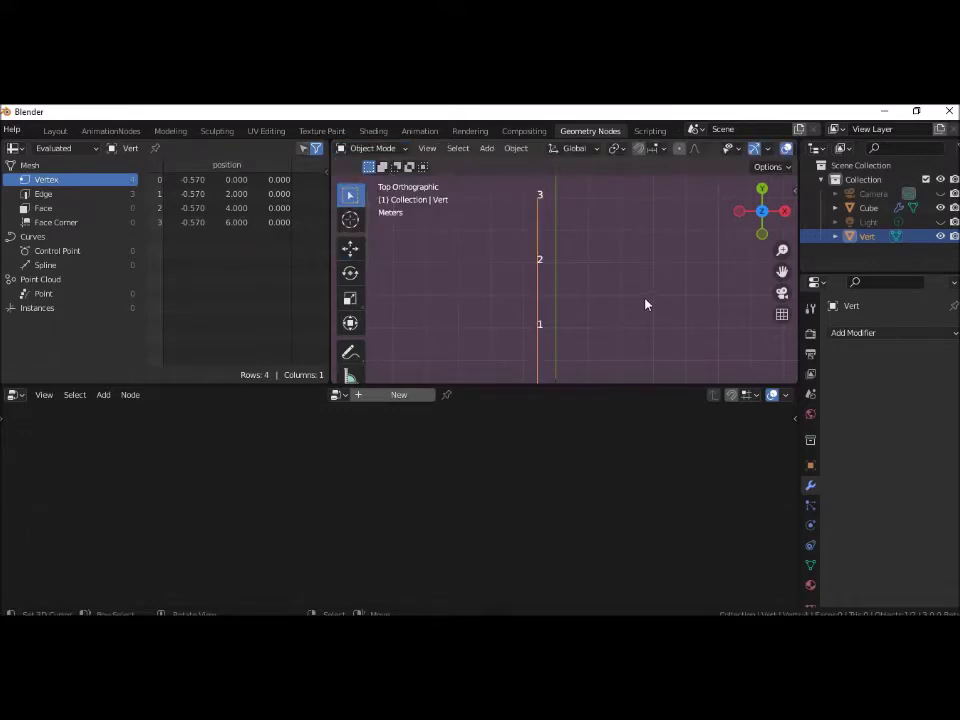
scroll(645, 305, "down", 1)
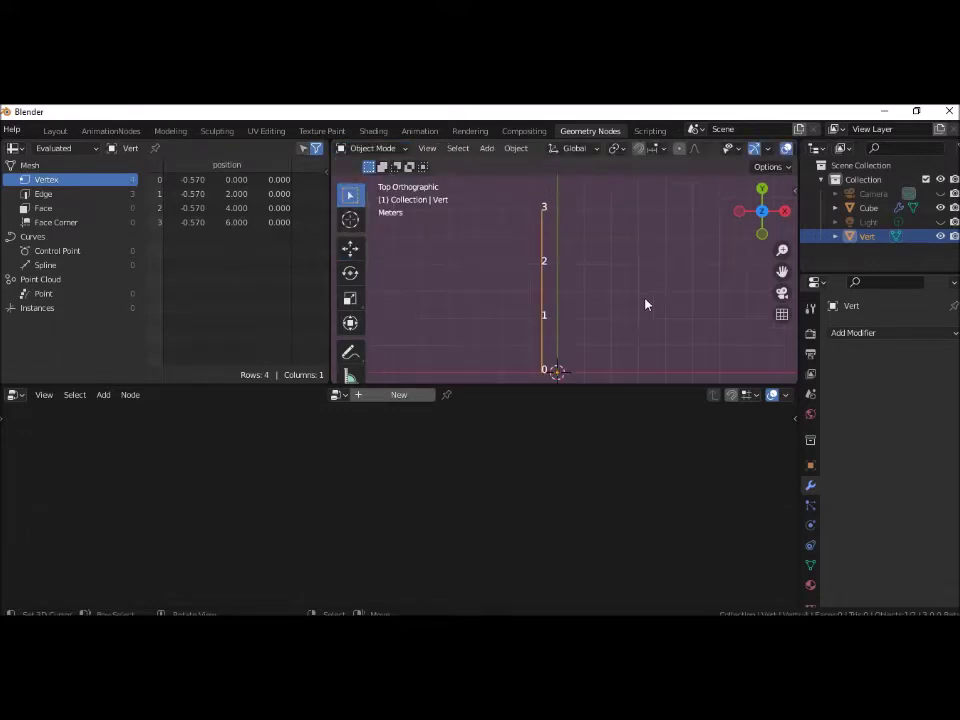
left_click(400, 150)
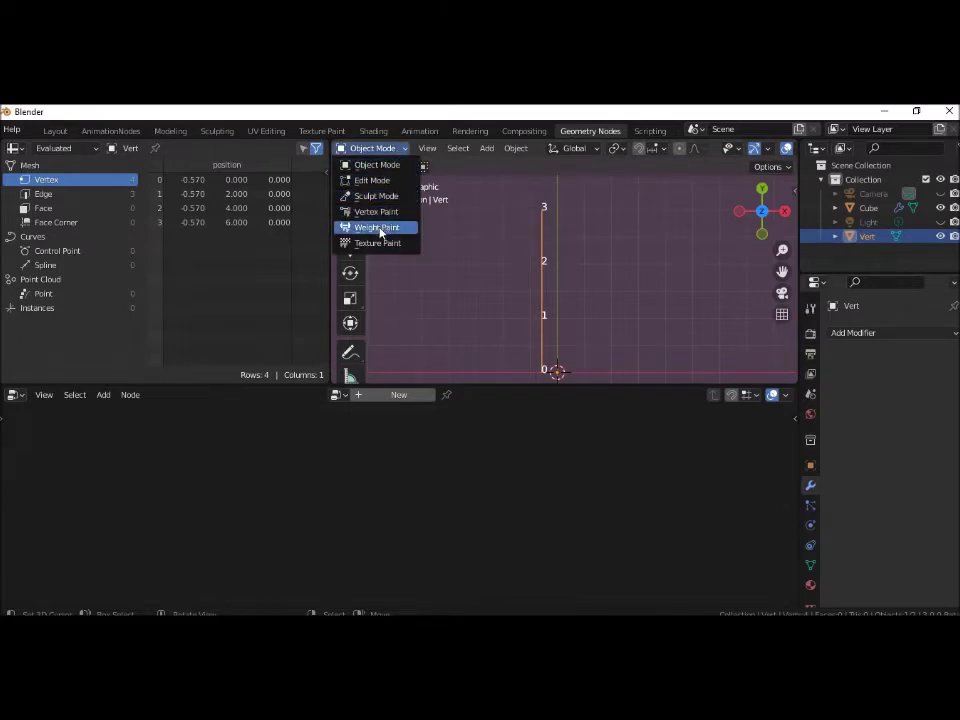
left_click(371, 165)
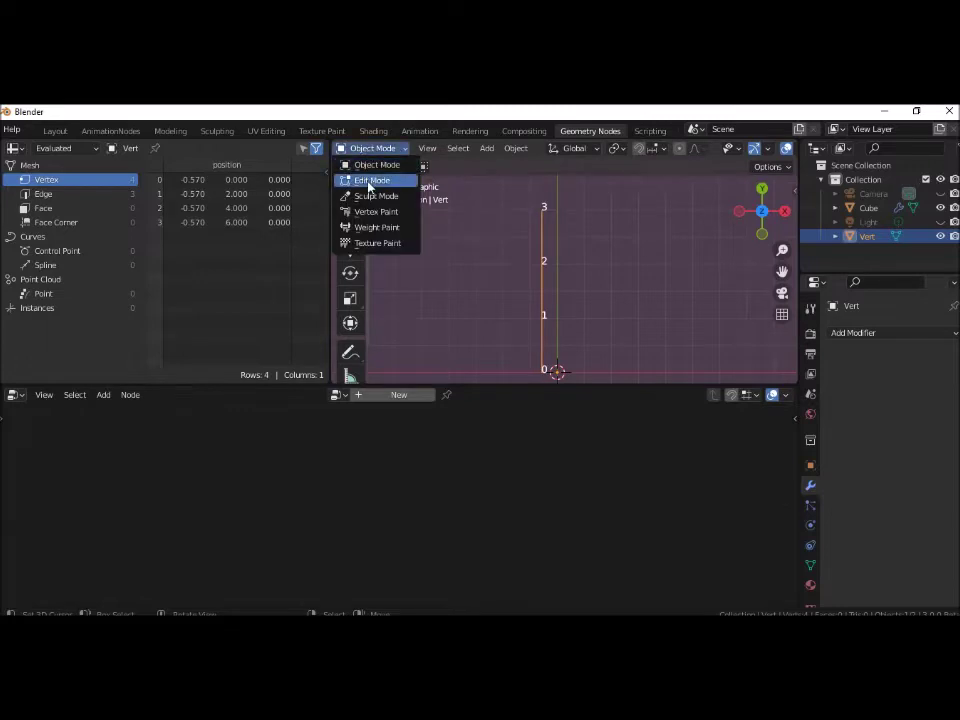
left_click(371, 180)
- Shift vertices sideways to (-2.411, 4), (-0.798, 2.947) and (-1.885, 0) for a zigzag
left_click(539, 266)
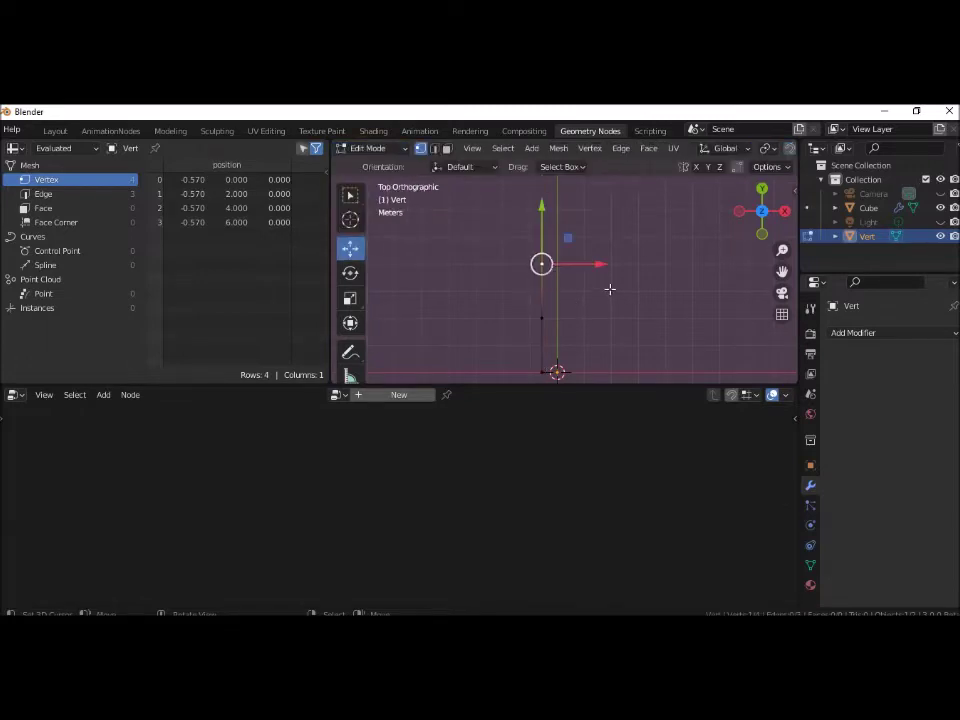
key("g")
key("x")
left_click(562, 273)
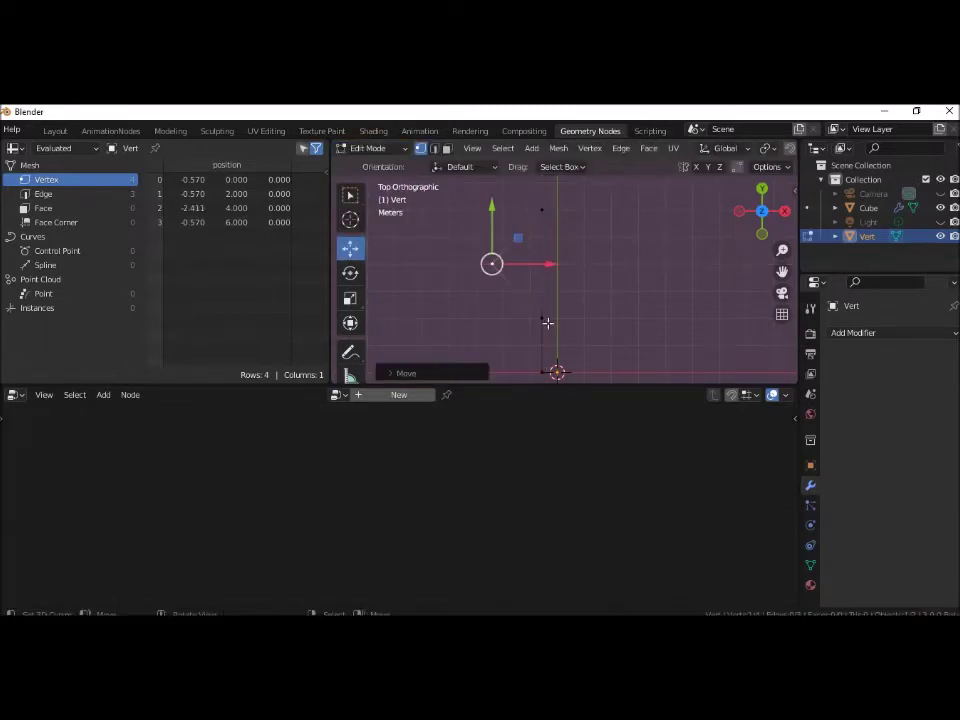
left_click(543, 319)
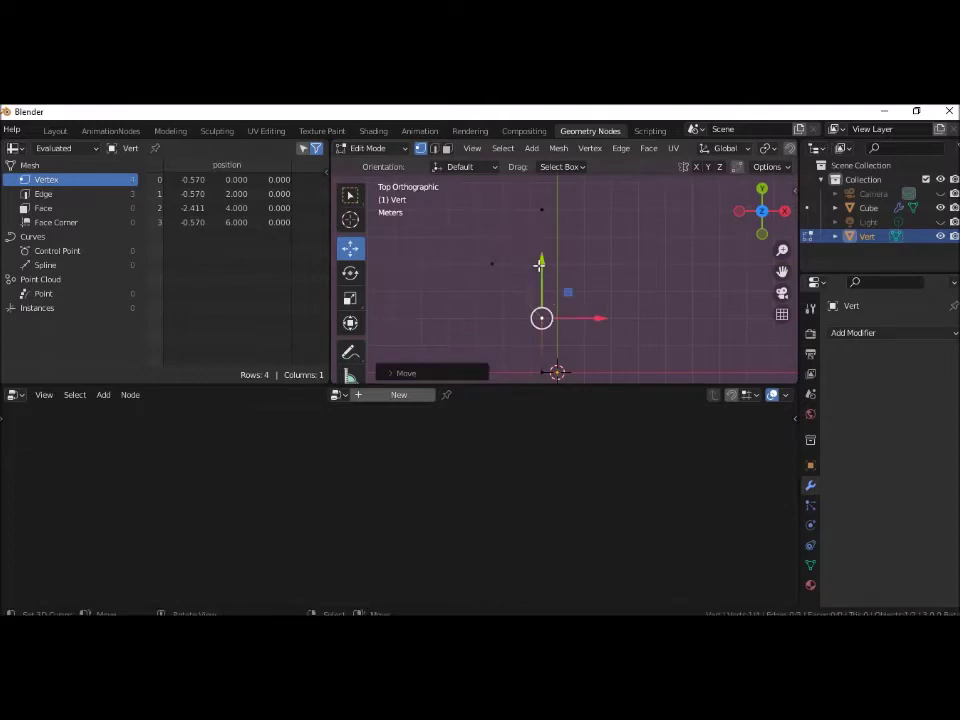
left_click_drag(538, 263, 545, 237)
left_click_drag(592, 293, 629, 295)
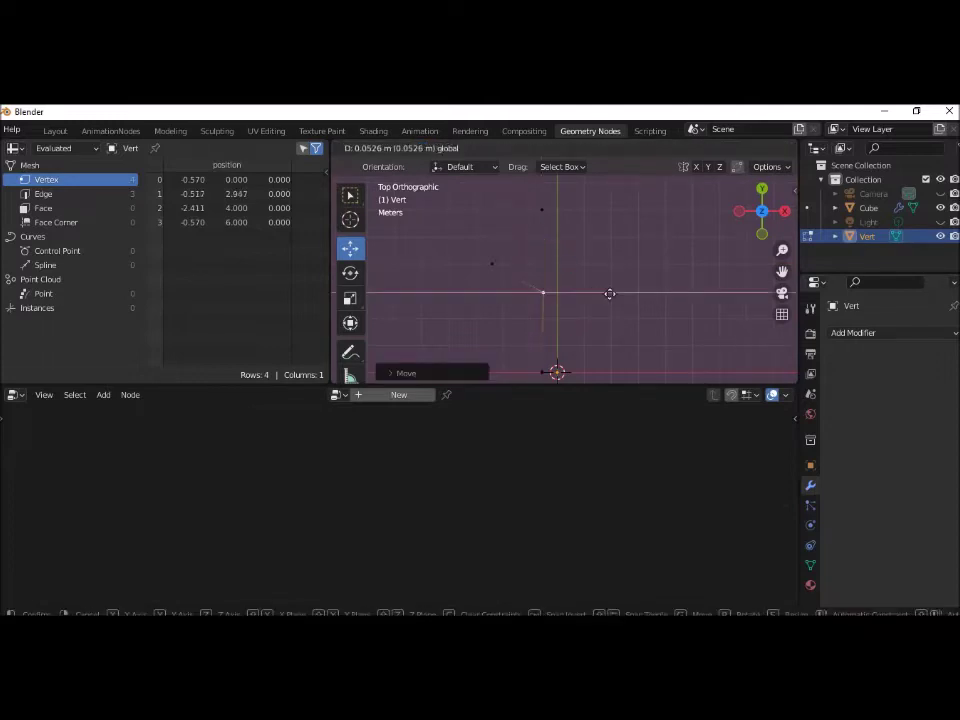
left_click(541, 372)
key("g")
key("x")
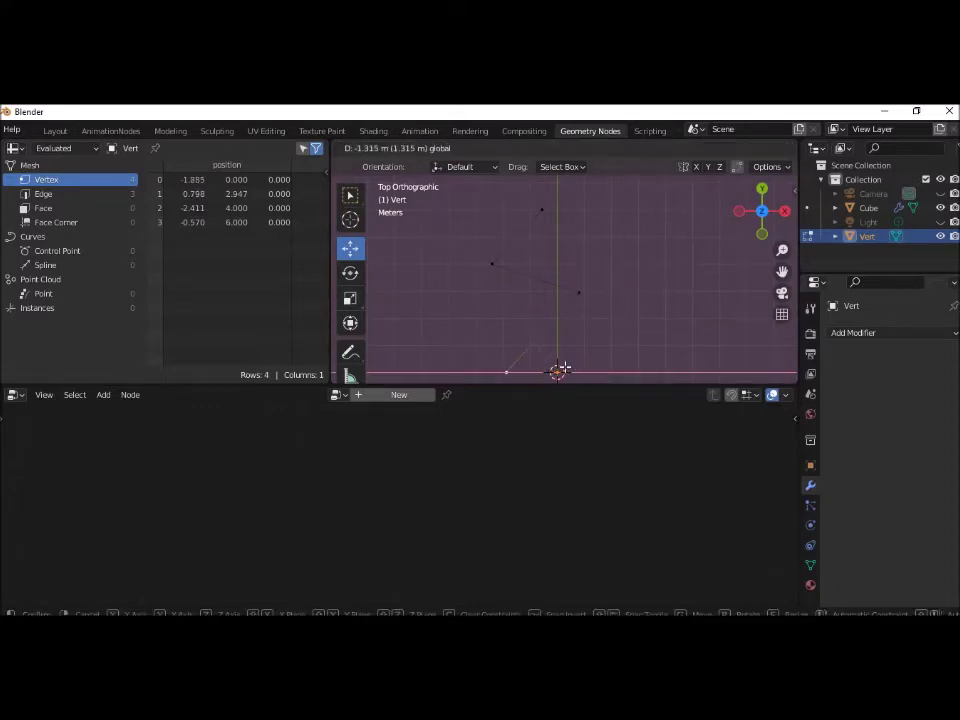
left_click(556, 371)
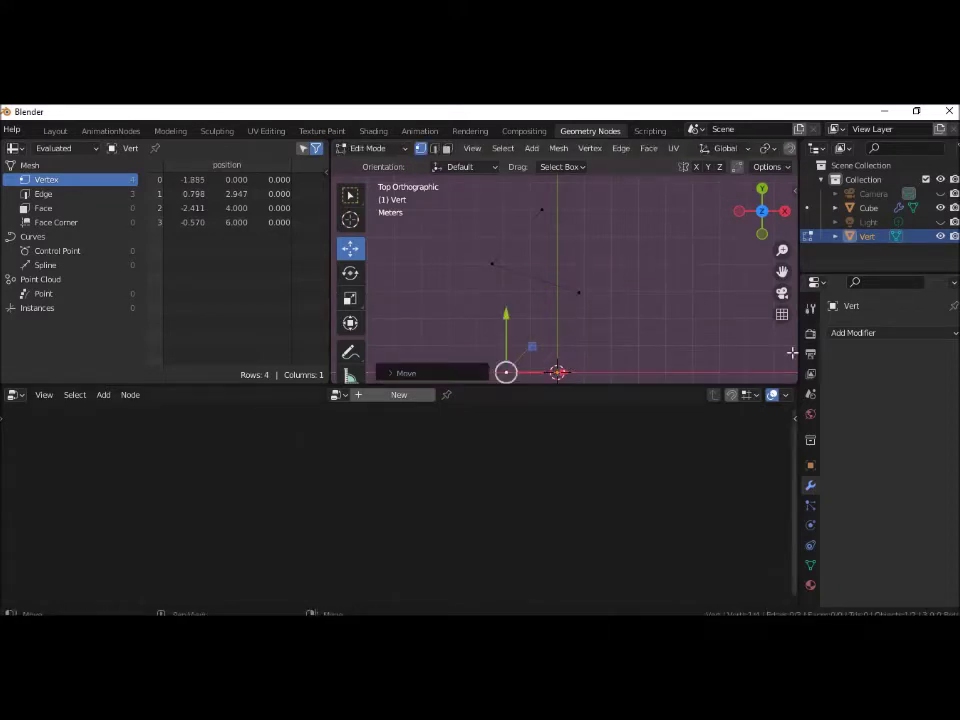
double_click(863, 238)
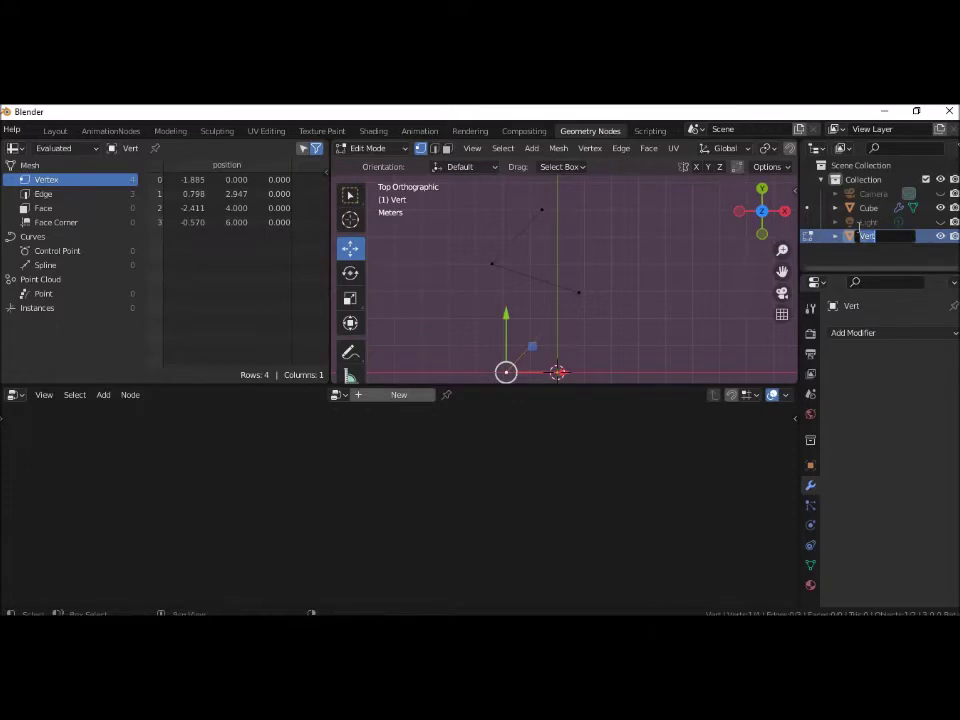
- Rename Vert to 'LIGNE', switch to Object Mode, and select the Cube in the Outliner
type("LigIGNE")
key("Return")
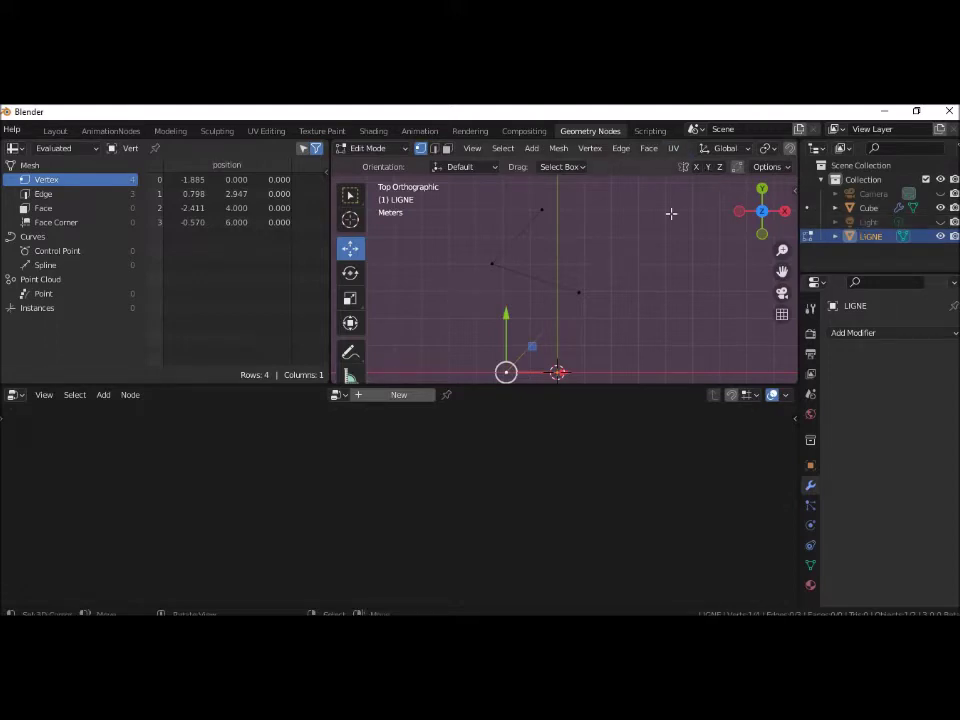
left_click(370, 148)
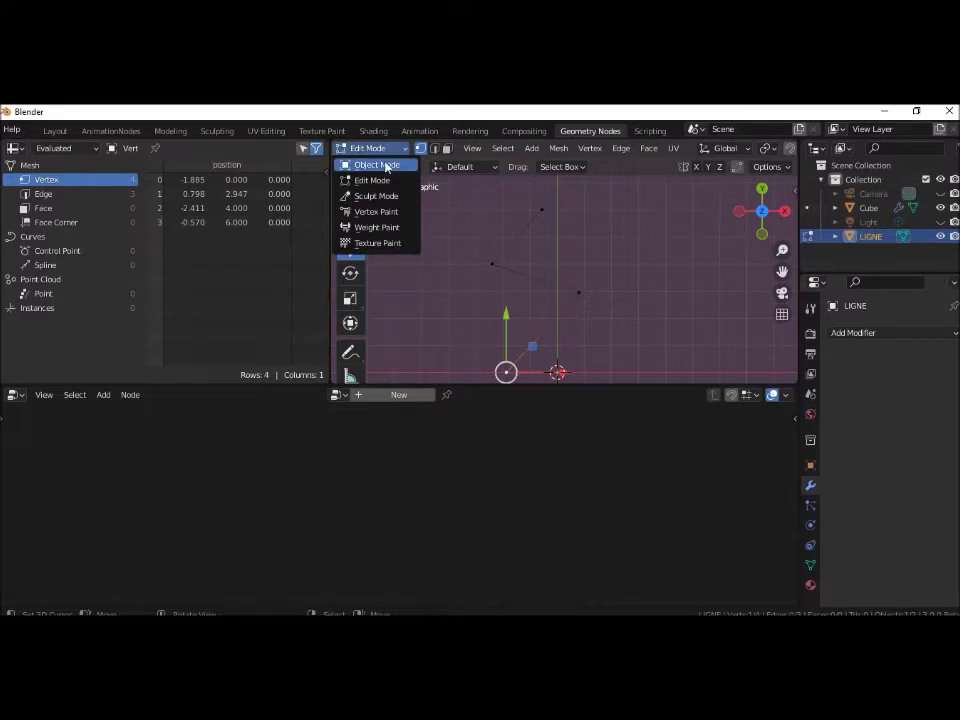
left_click(380, 163)
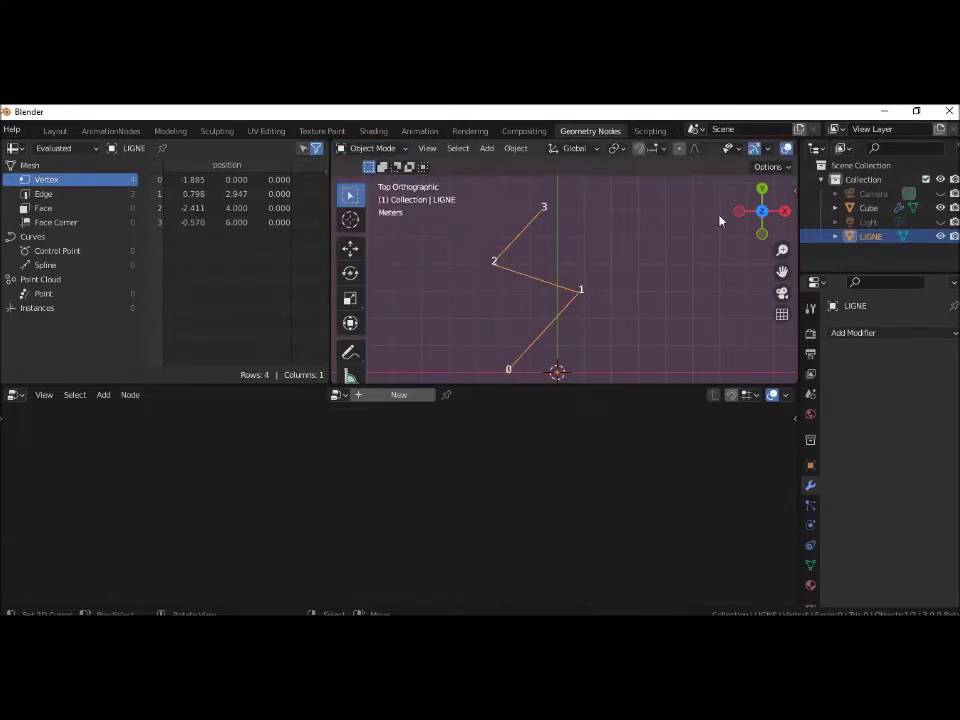
left_click(869, 208)
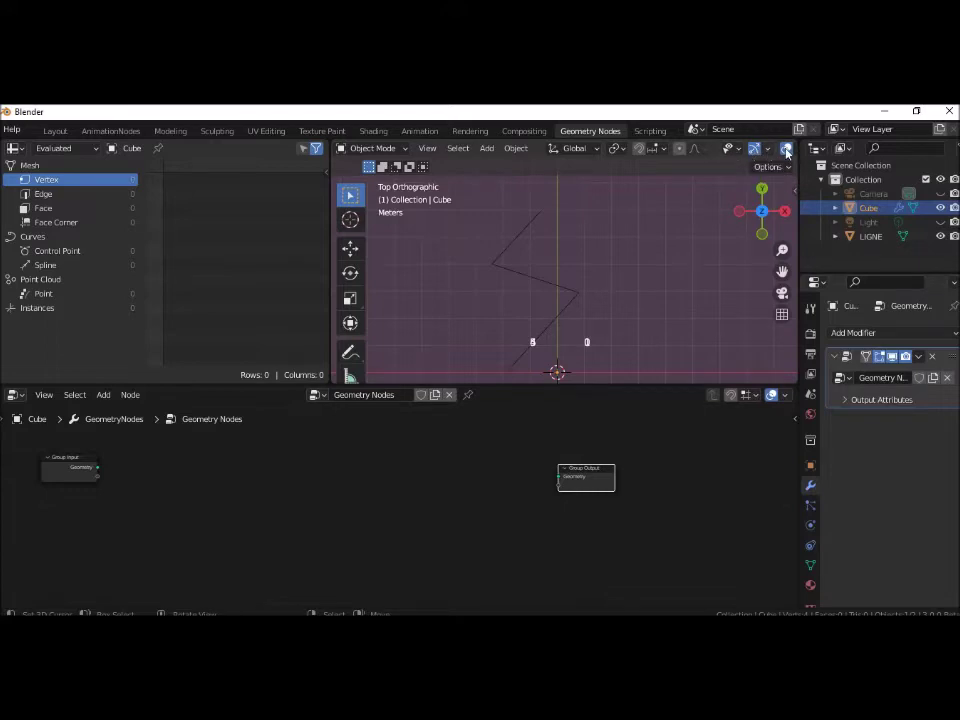
- Turn off the vertex index numbers in the Viewport Overlays
scroll(760, 150, "down", 3)
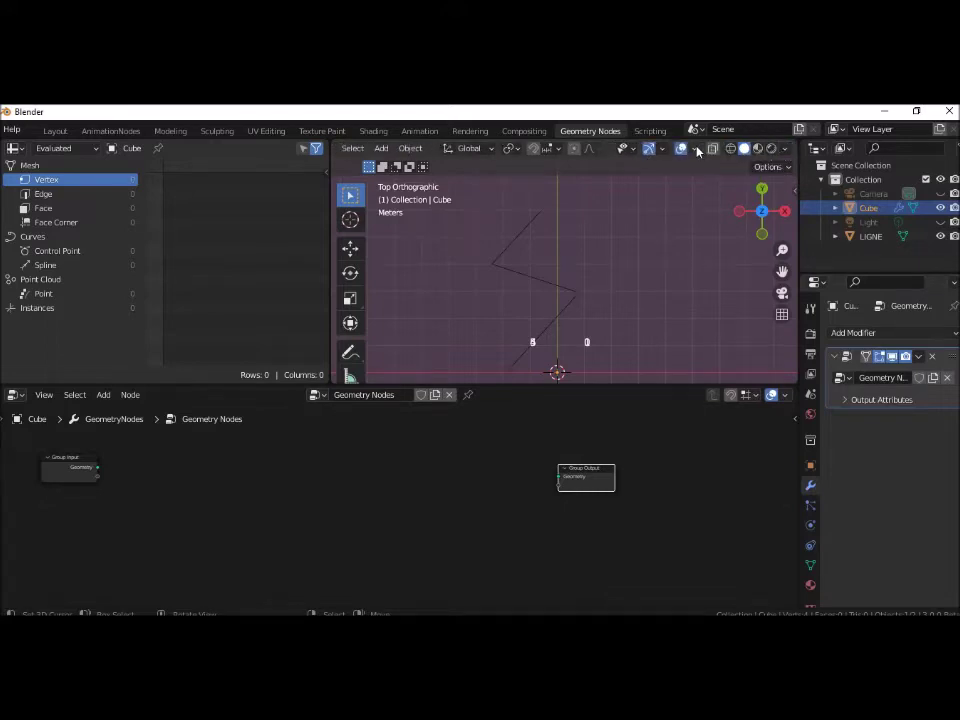
left_click(696, 149)
left_click(656, 438)
- Pin the Cube's geometry node tree in the Node Editor, then select LIGNE
left_click(556, 327)
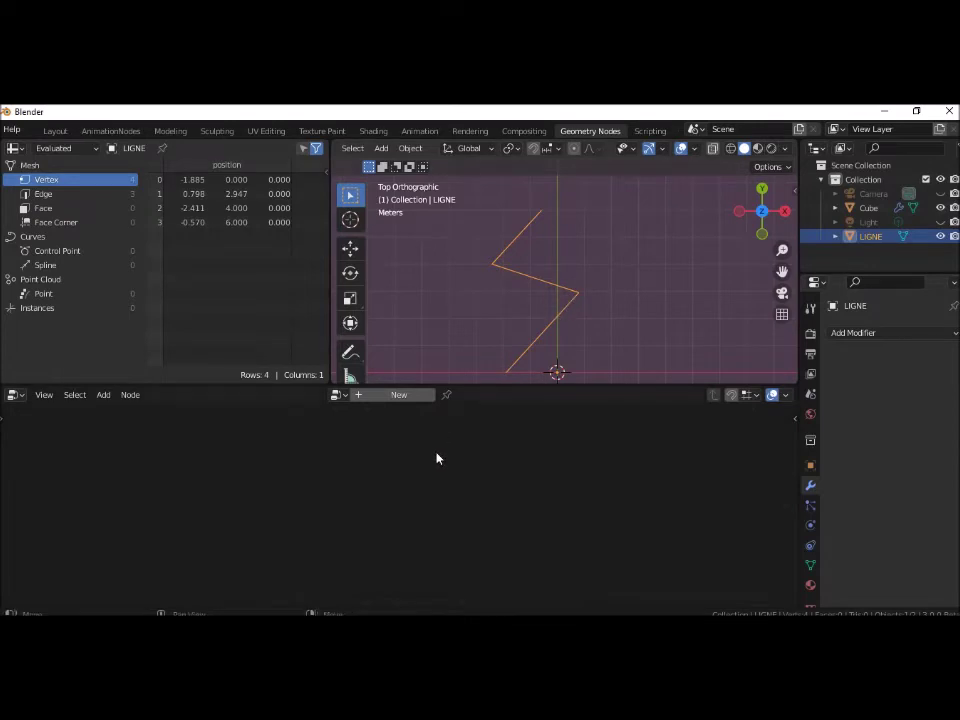
left_click(869, 208)
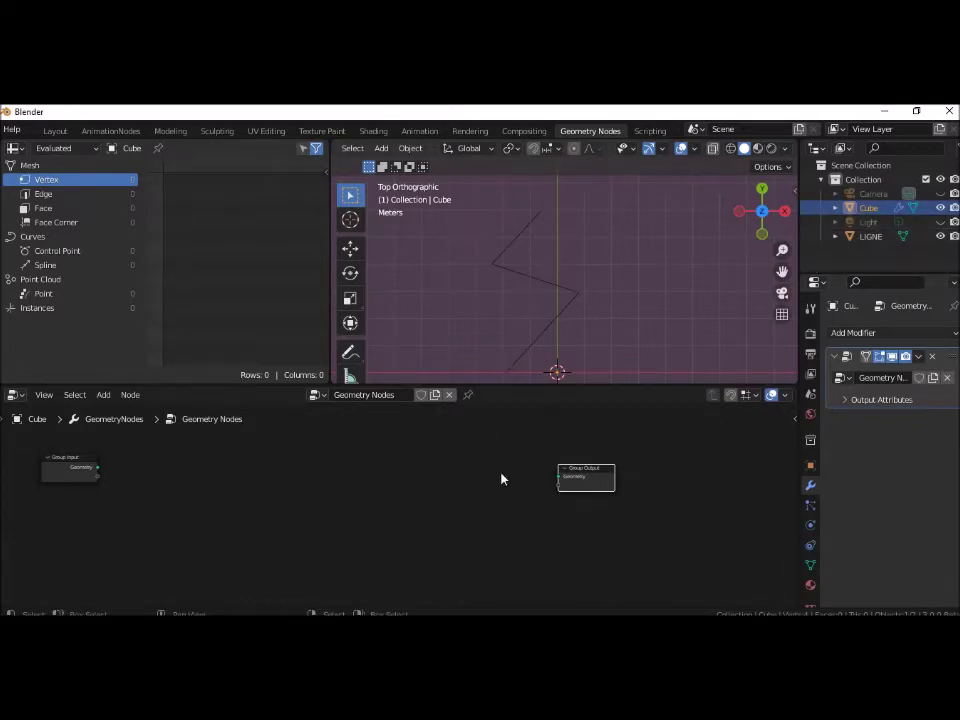
left_click(468, 396)
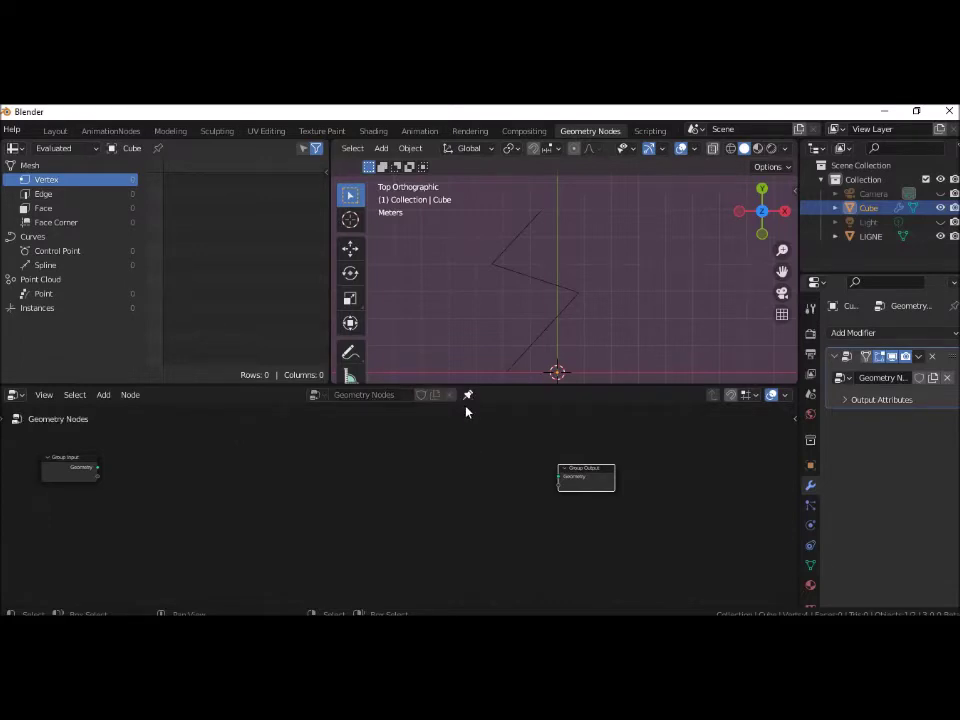
left_click(553, 328)
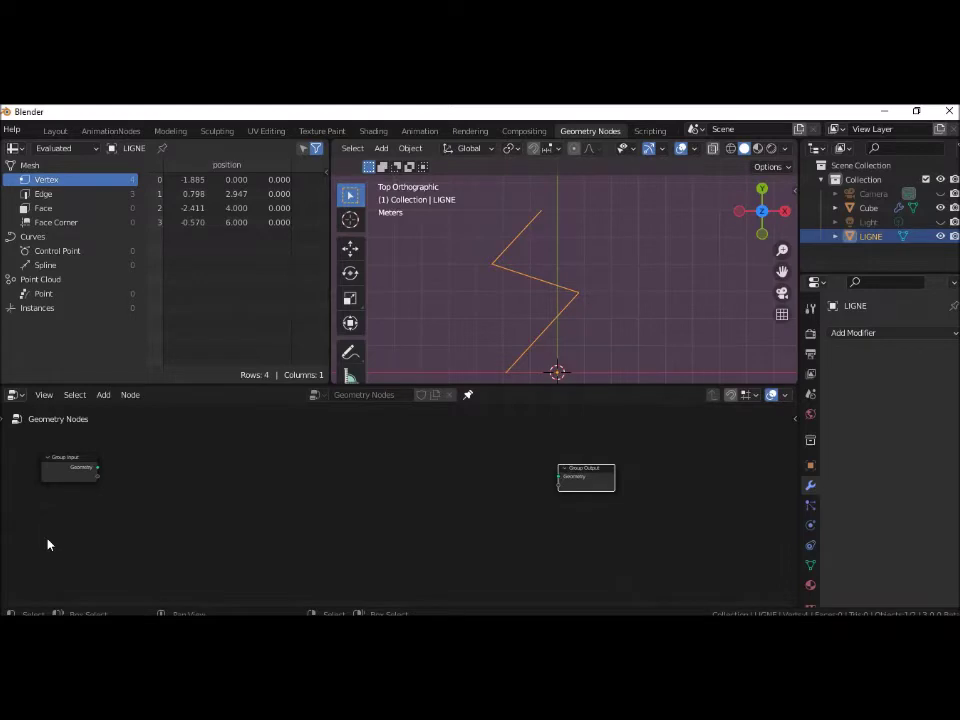
left_click(228, 479)
- Add a Mesh Line node left of Group Output and set its Count to 4
key("shift+a")
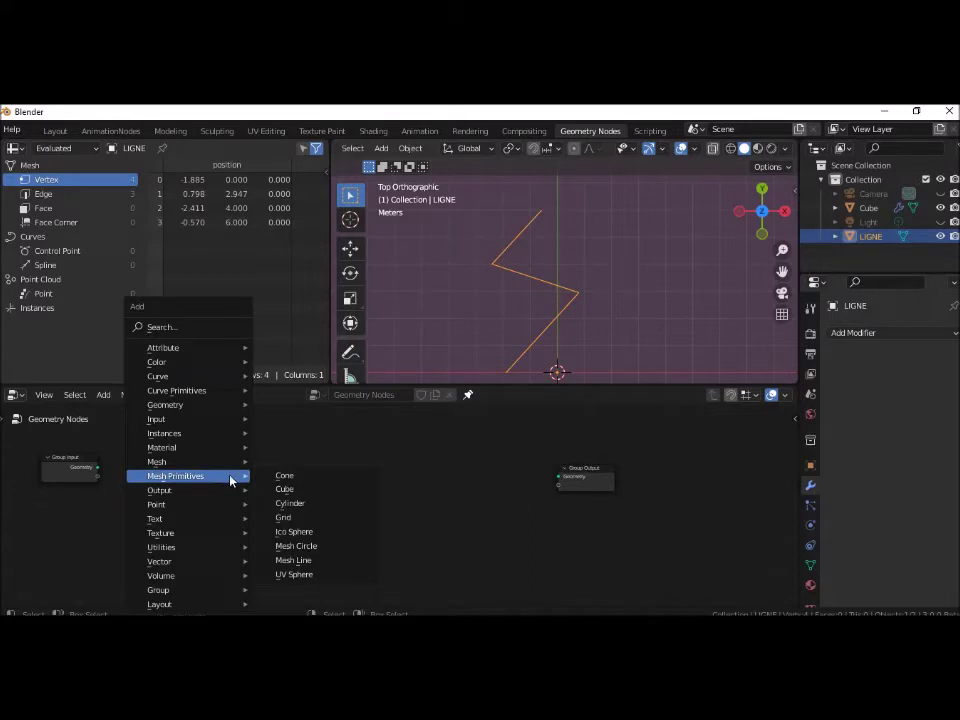
left_click(306, 560)
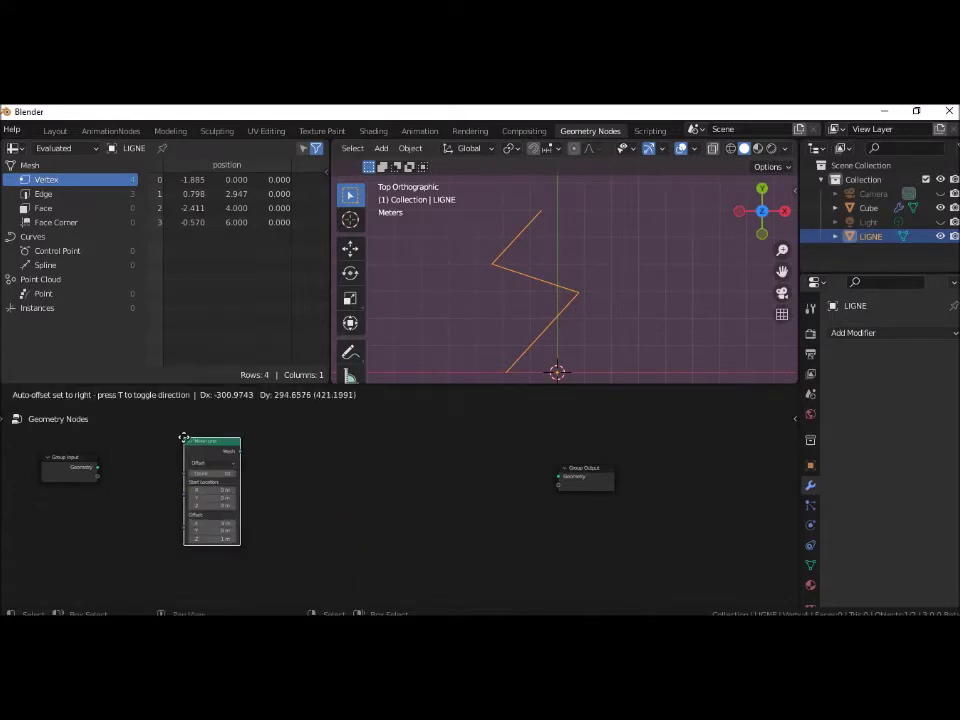
left_click(185, 436)
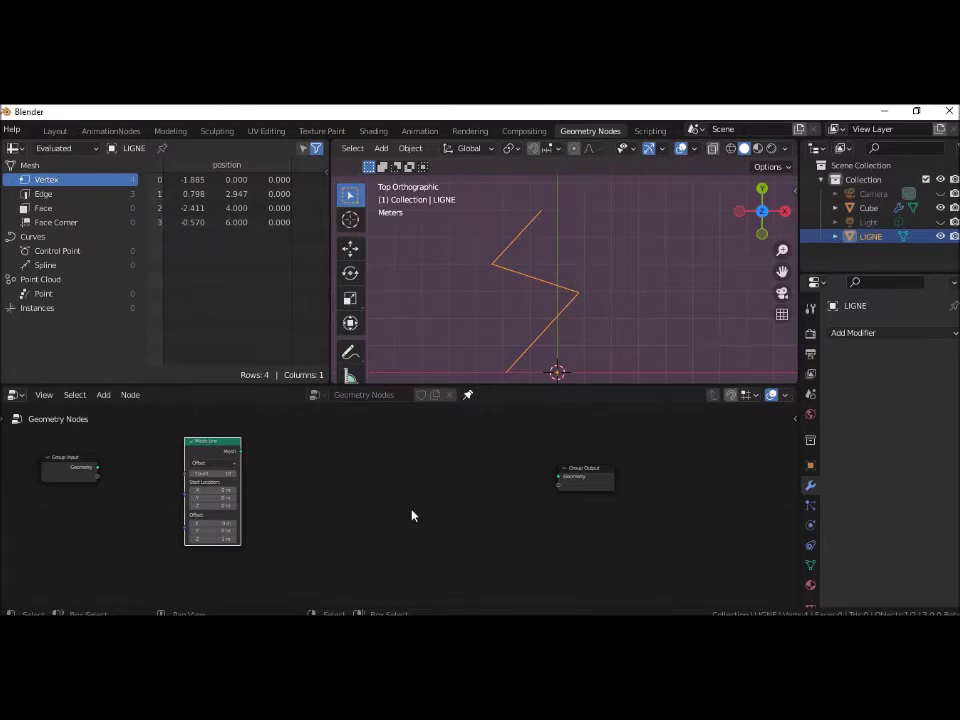
left_click(230, 473)
type("1")
key("Return")
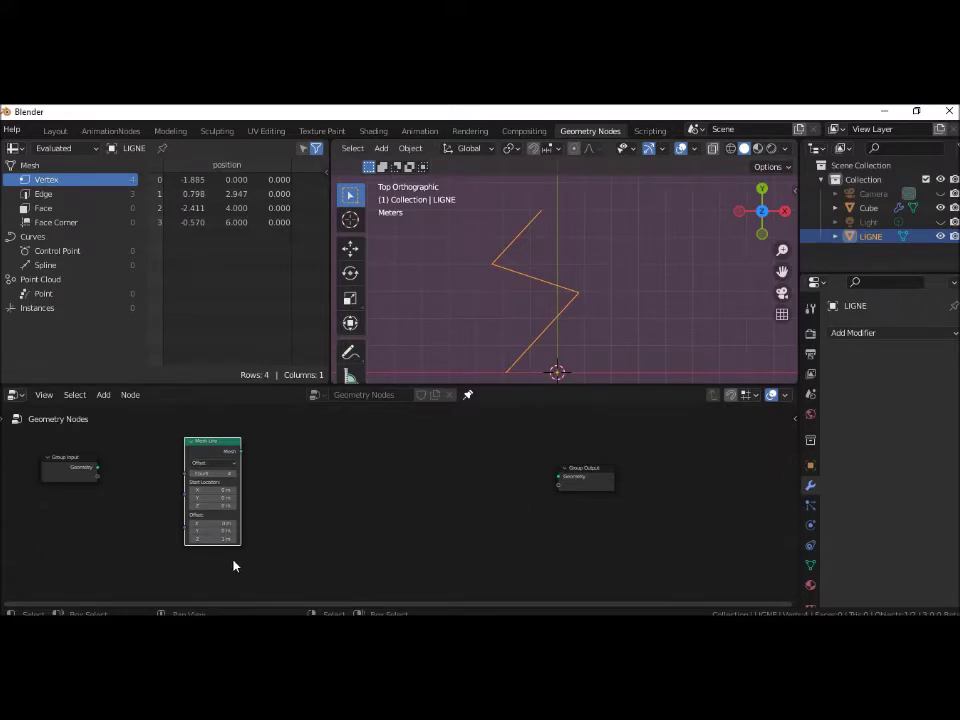
- Set the Mesh Line Y offset to 4 m and link its Mesh into Group Output Geometry
left_click(221, 531)
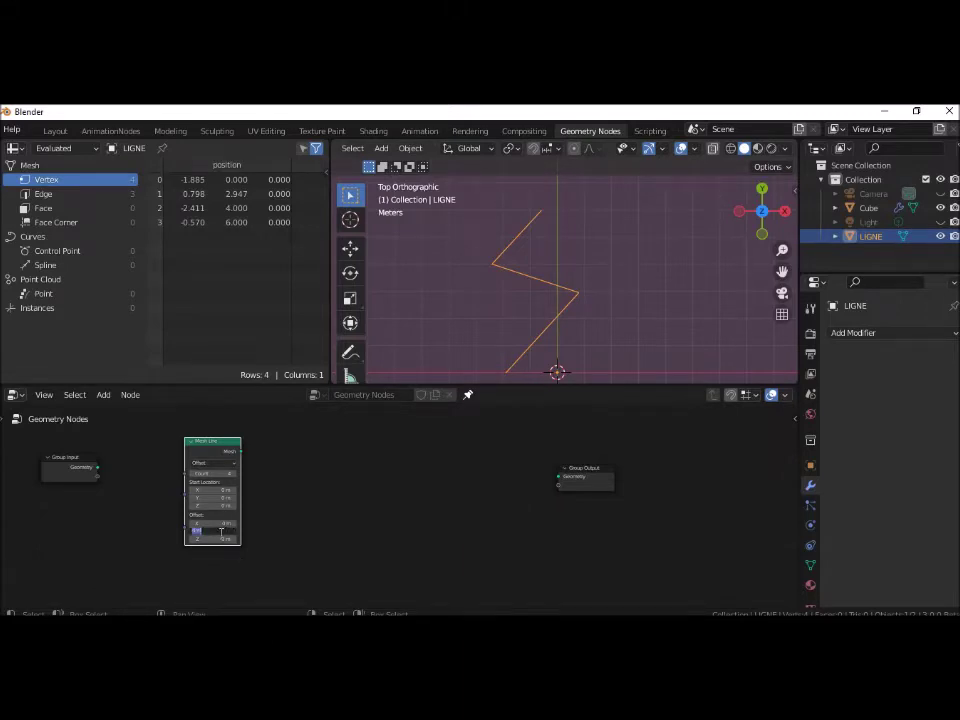
key("Return")
left_click_drag(241, 451, 565, 482)
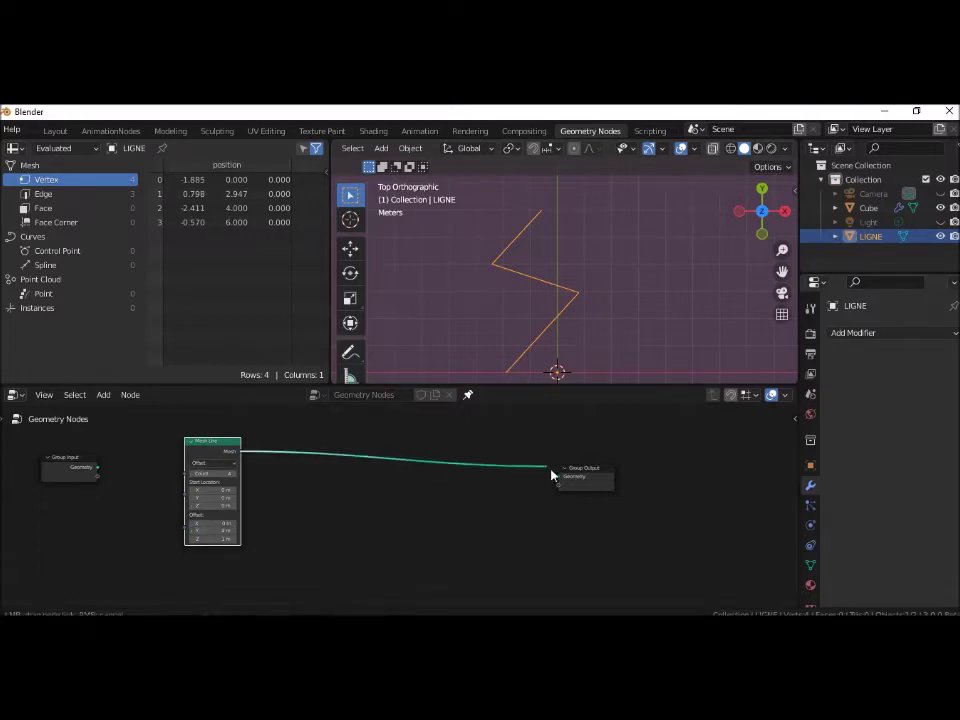
left_click(561, 250)
scroll(636, 257, "down", 4)
scroll(640, 258, "down", 4)
scroll(645, 262, "down", 2)
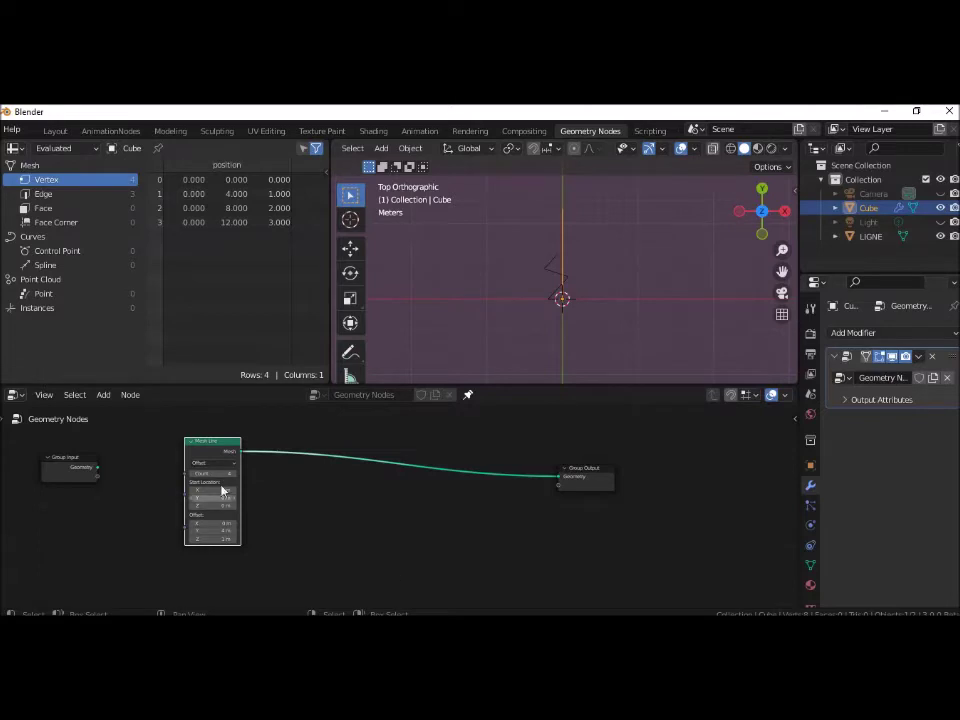
- Shift the Mesh Line node slightly up and left, then bring up the Add node menu
left_click(189, 441)
left_click_drag(190, 441, 159, 435)
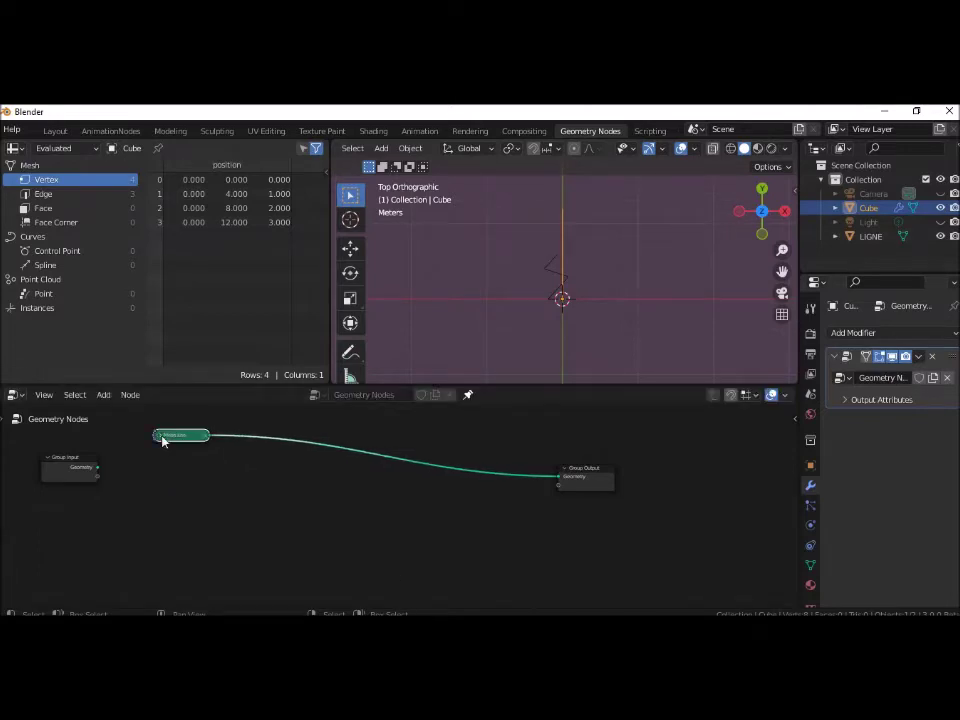
left_click(159, 435)
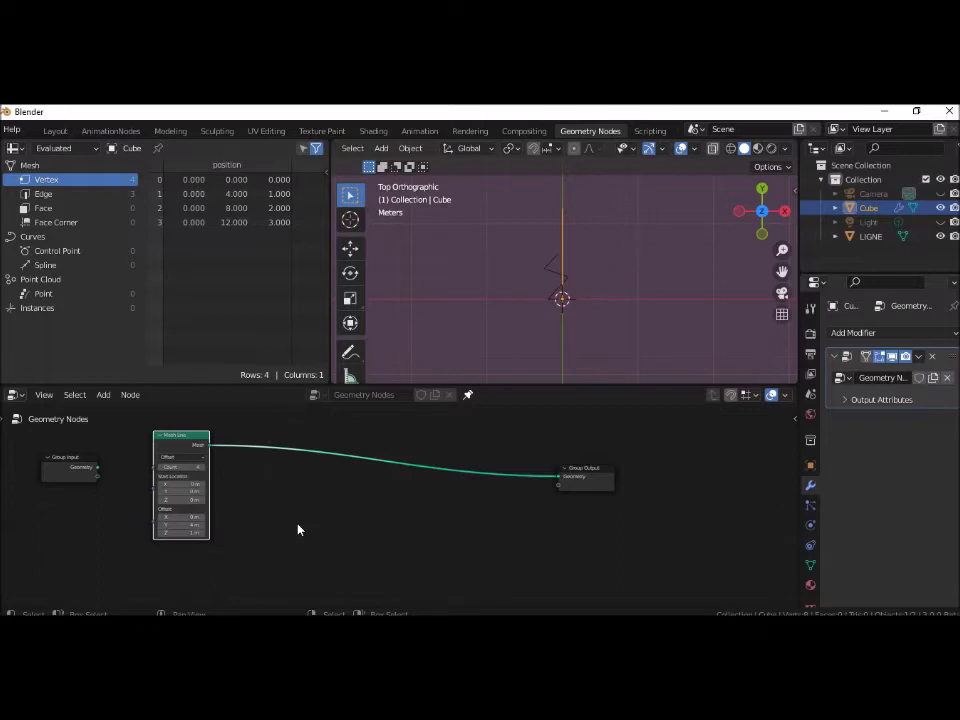
key("shift+a")
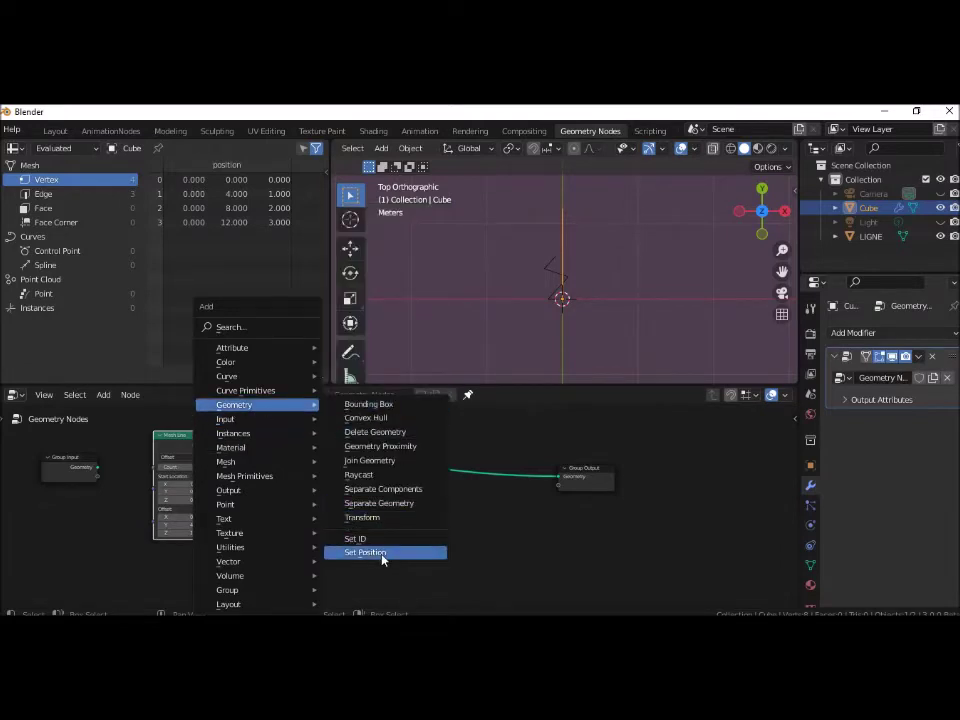
- Insert a Set Position node between Mesh Line and Group Output with X offset 2 m
mouse_move(234, 405)
left_click(380, 551)
left_click(482, 455)
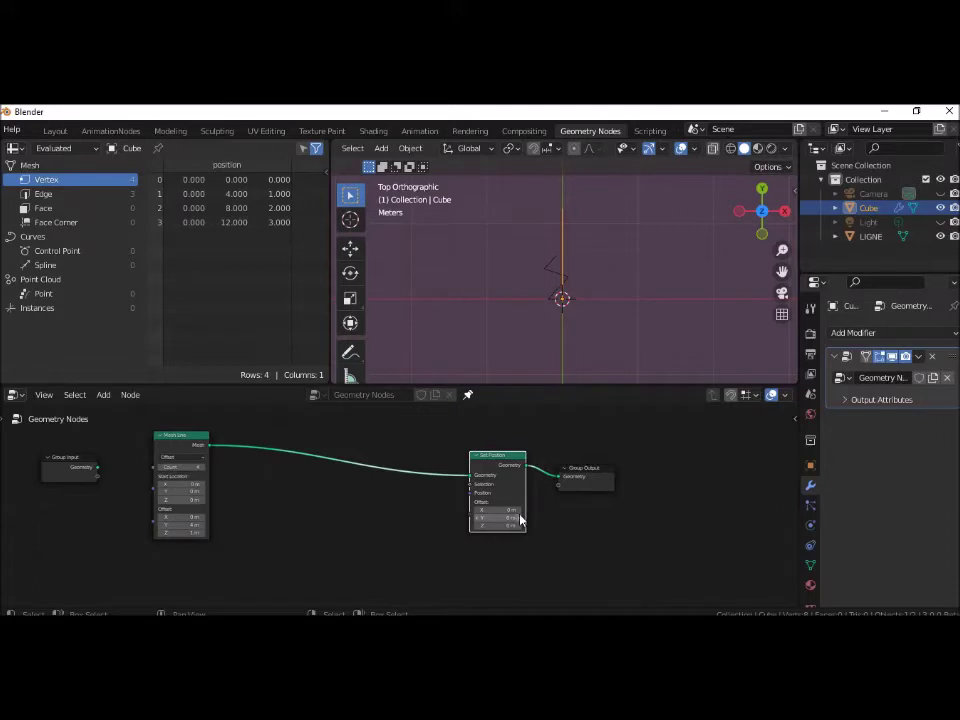
mouse_move(520, 512)
left_mouse_down()
mouse_move(540, 512)
mouse_move(515, 511)
left_mouse_up()
left_click(505, 511)
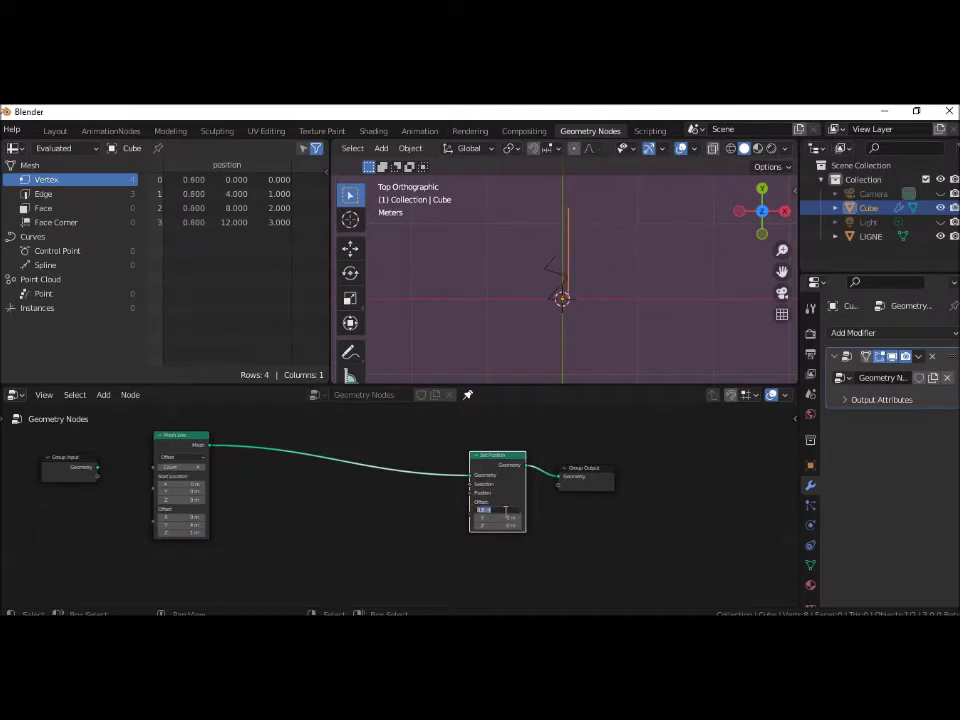
type("2")
key("Return")
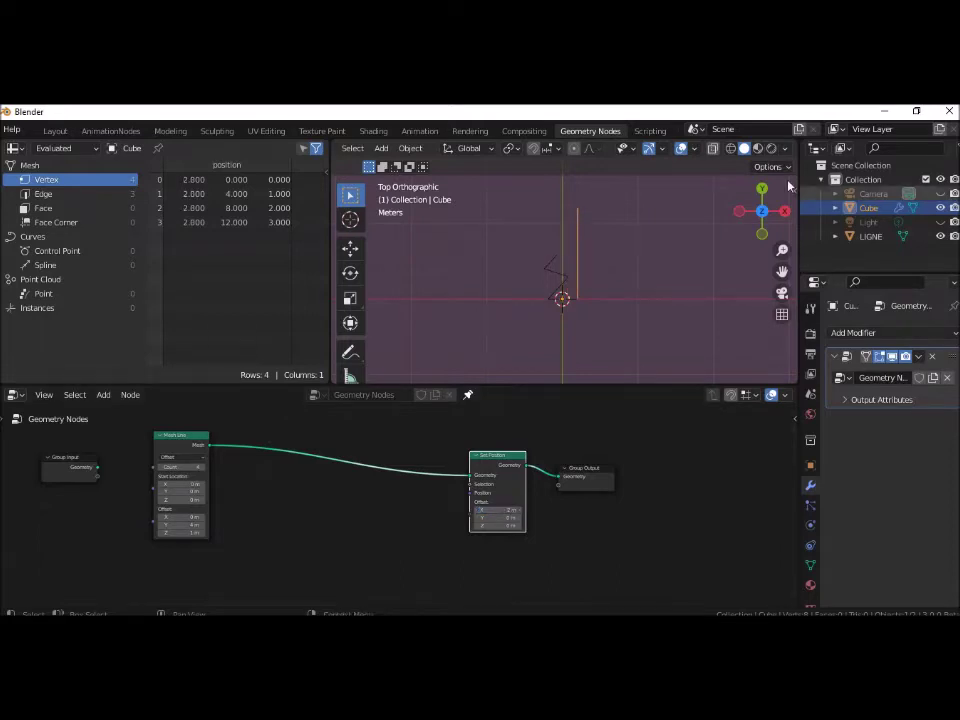
- Reselect LIGNE, then the Cube, and bring up the Add node menu
left_click(548, 272)
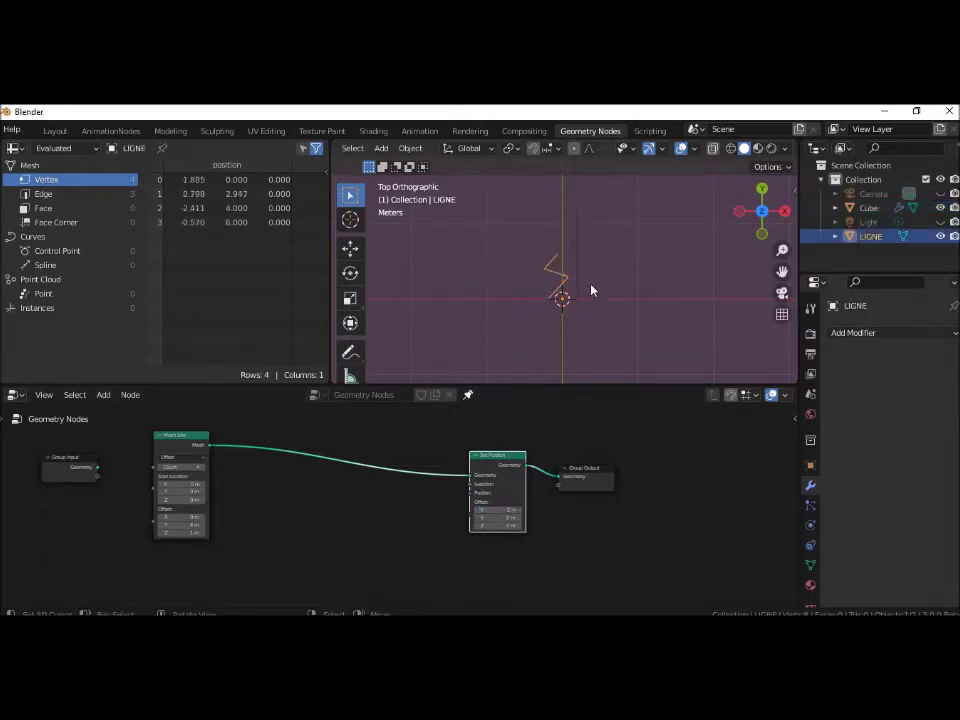
left_click(579, 269)
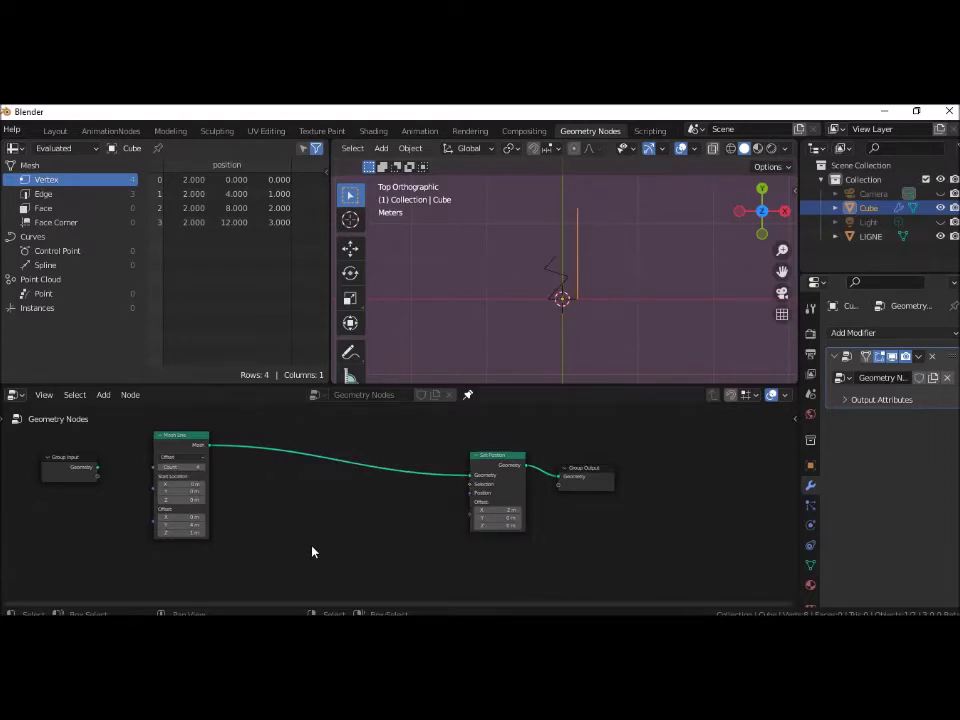
key("shift+a")
mouse_move(270, 348)
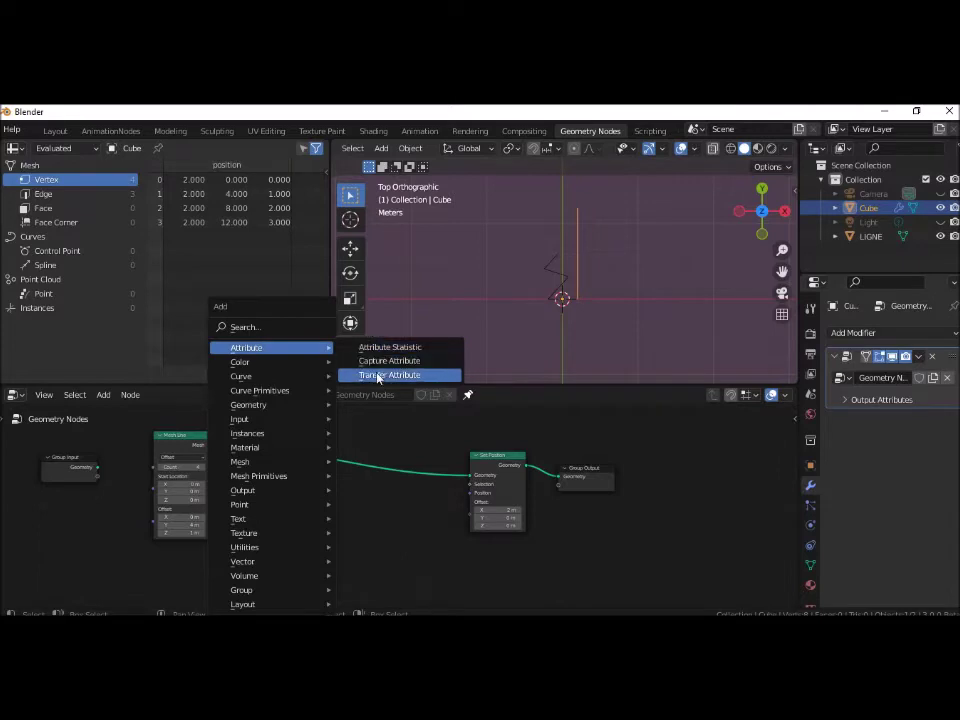
- Add an unlinked Transfer Attribute node, enlarge the node editor, and spread Set Position and Group Output rightward
left_click(377, 377)
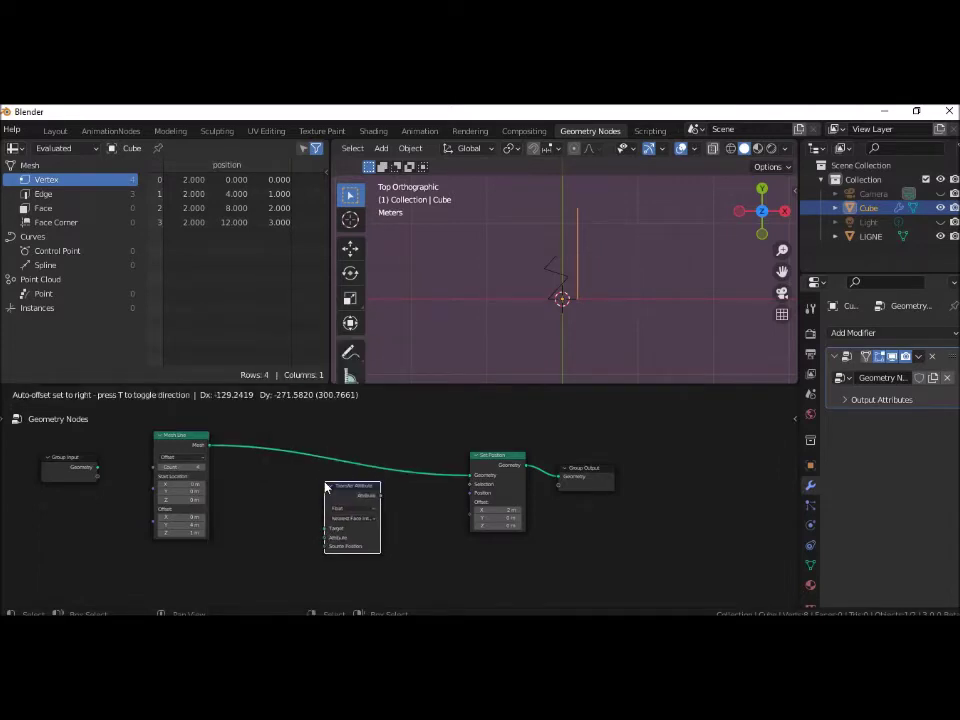
left_click(330, 487)
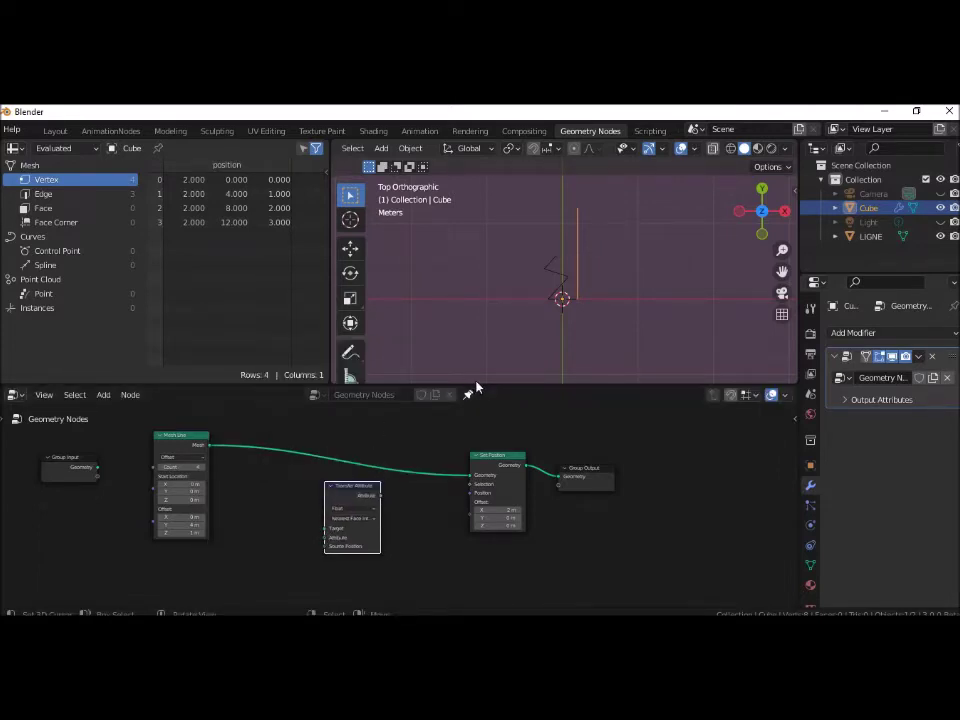
left_click_drag(483, 387, 476, 318)
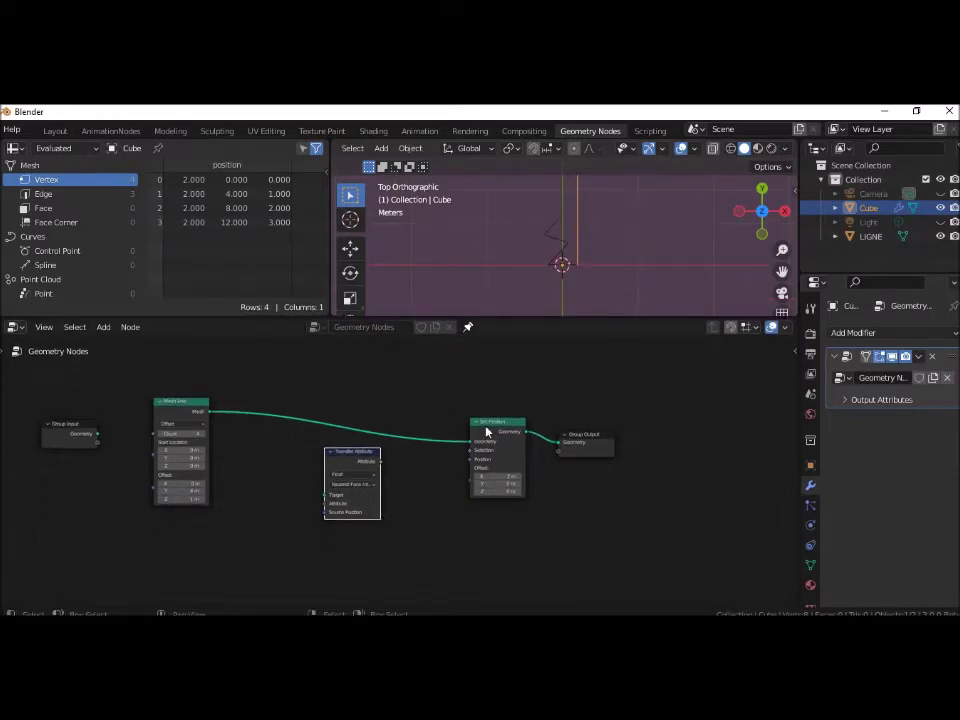
left_click_drag(604, 436, 704, 437)
left_click_drag(500, 430, 559, 407)
left_click_drag(362, 457, 416, 461)
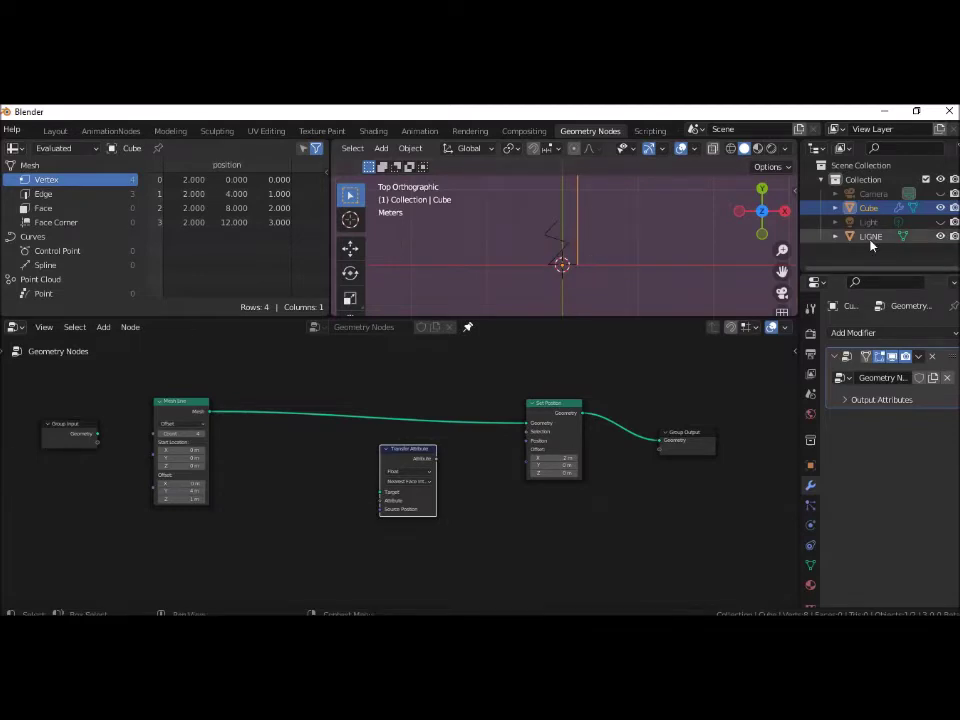
left_click(230, 530)
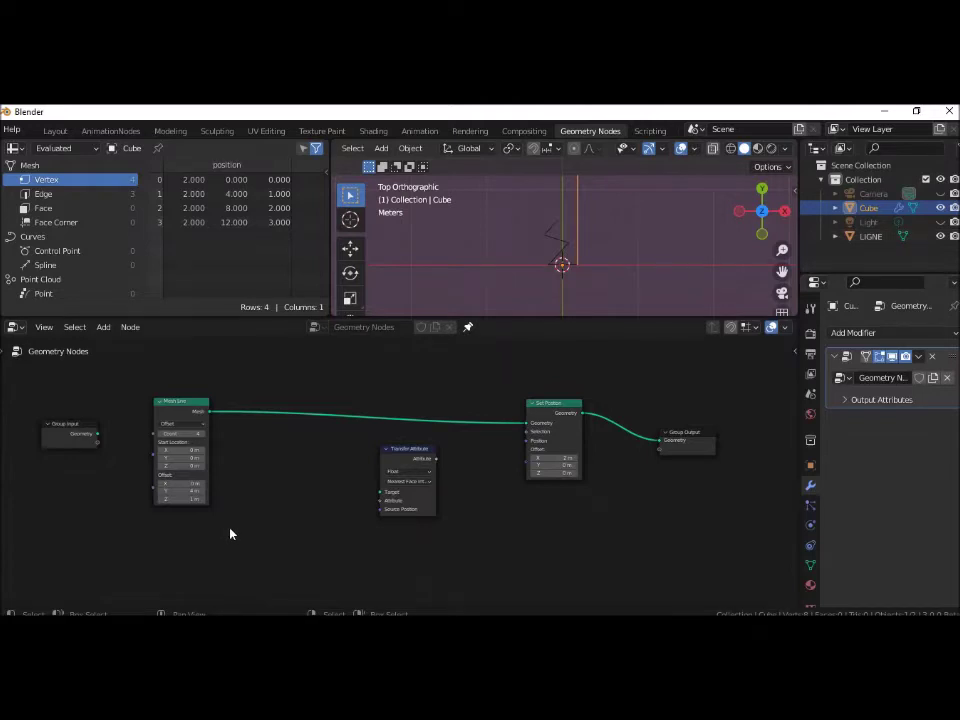
key("shift+a")
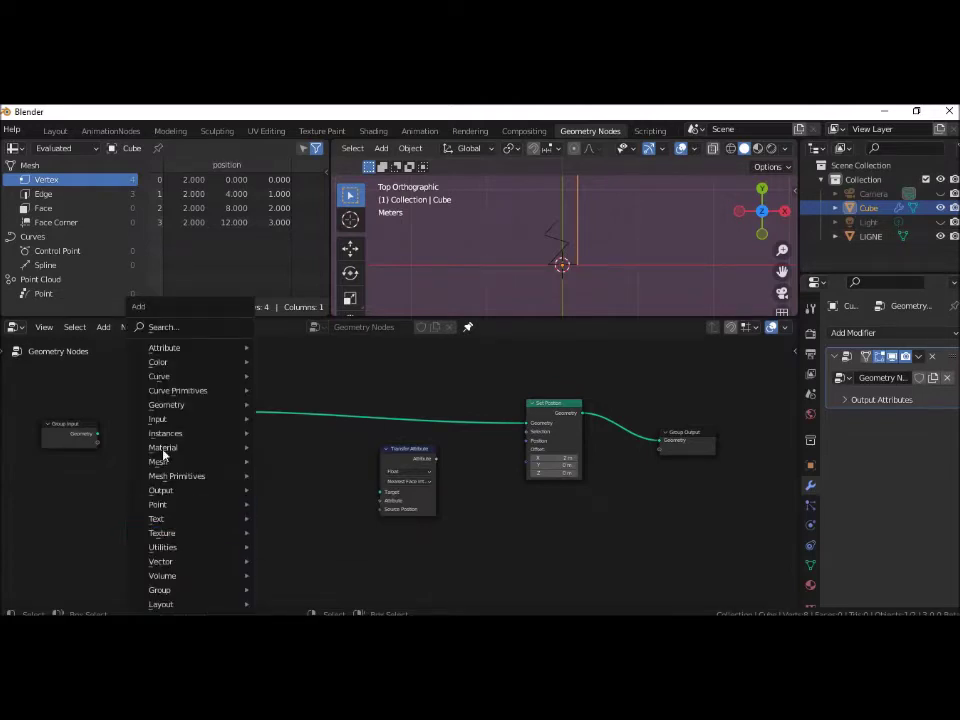
mouse_move(190, 419)
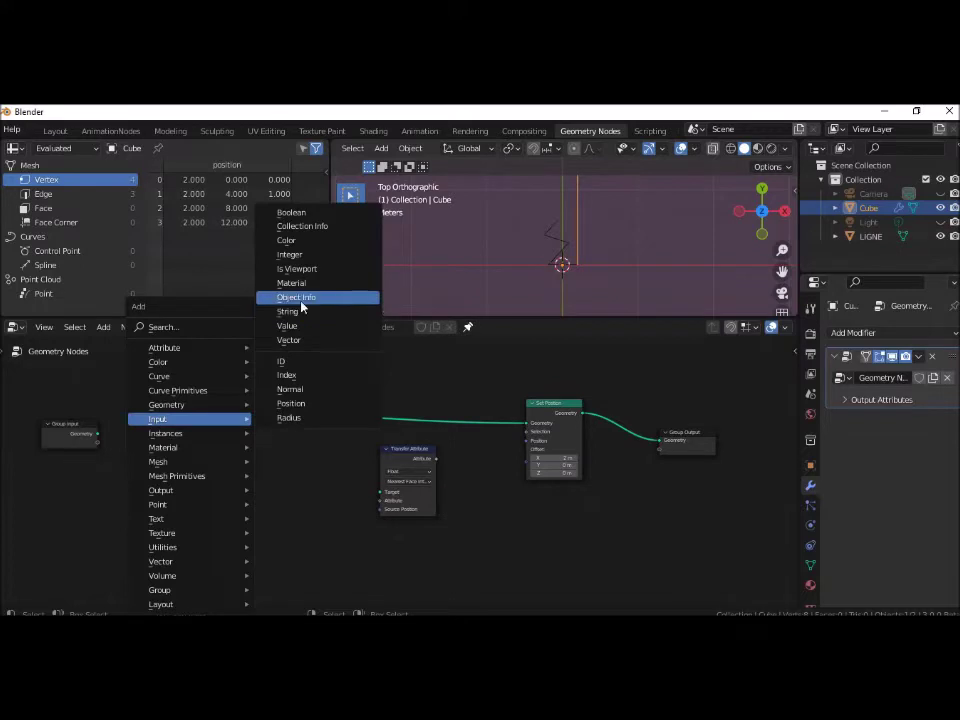
- Add an Object Info node below Mesh Line, reading the LIGNE object
left_click(305, 300)
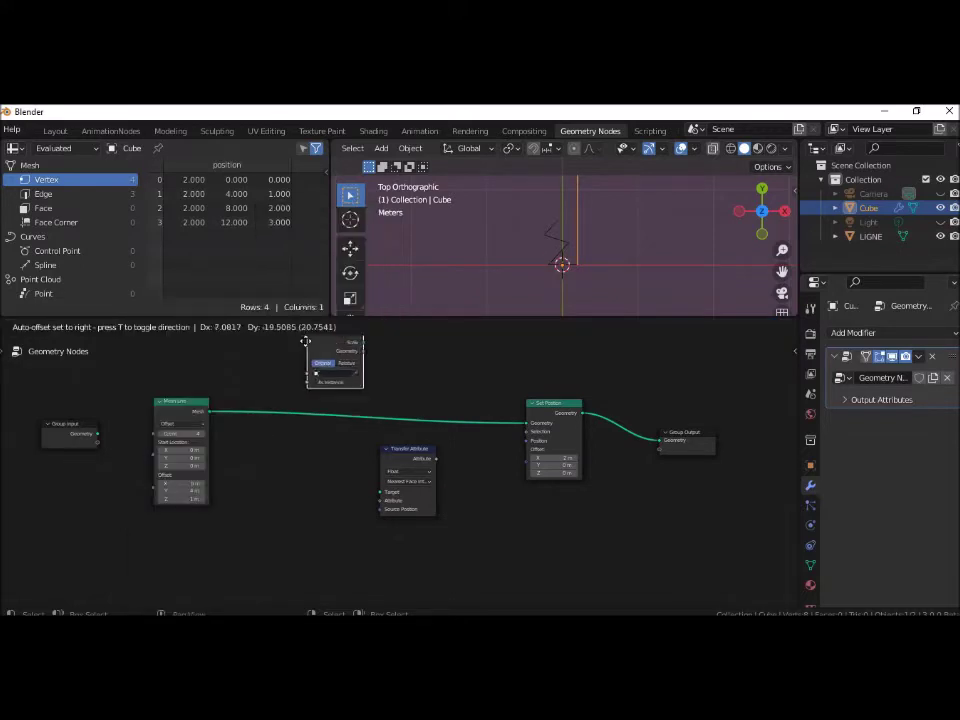
left_click(163, 516)
left_click_drag(182, 428, 203, 388)
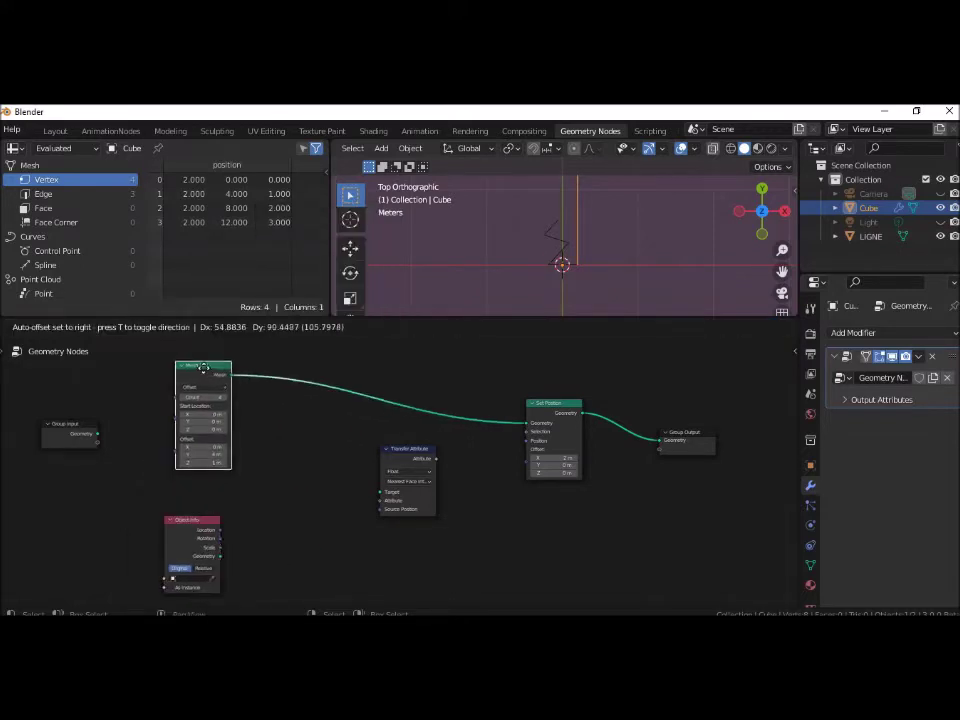
left_click_drag(197, 520, 210, 481)
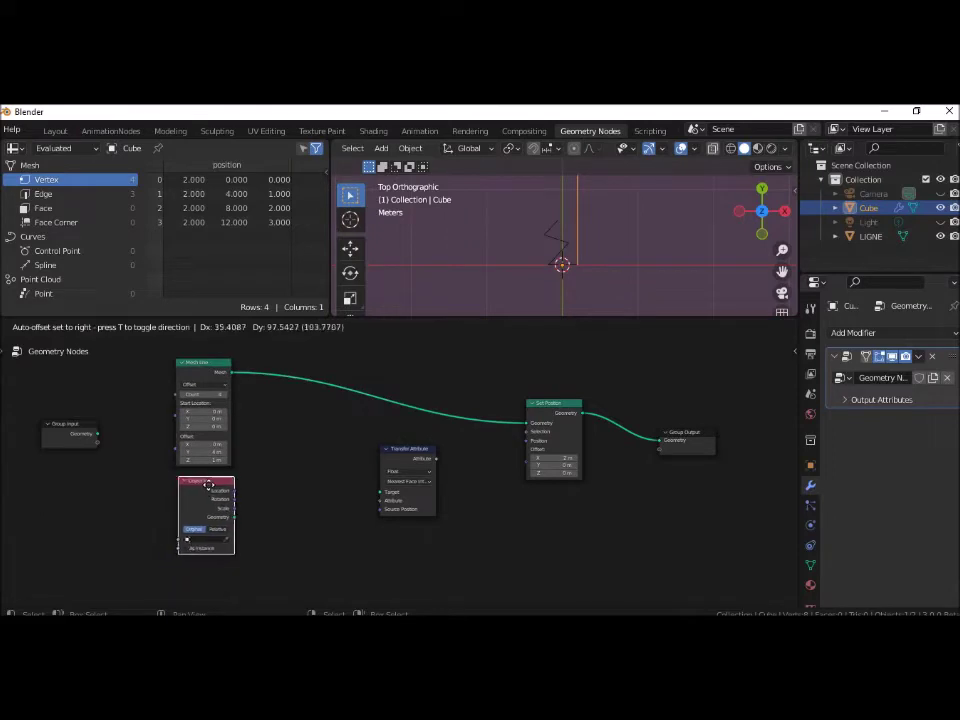
left_click(202, 540)
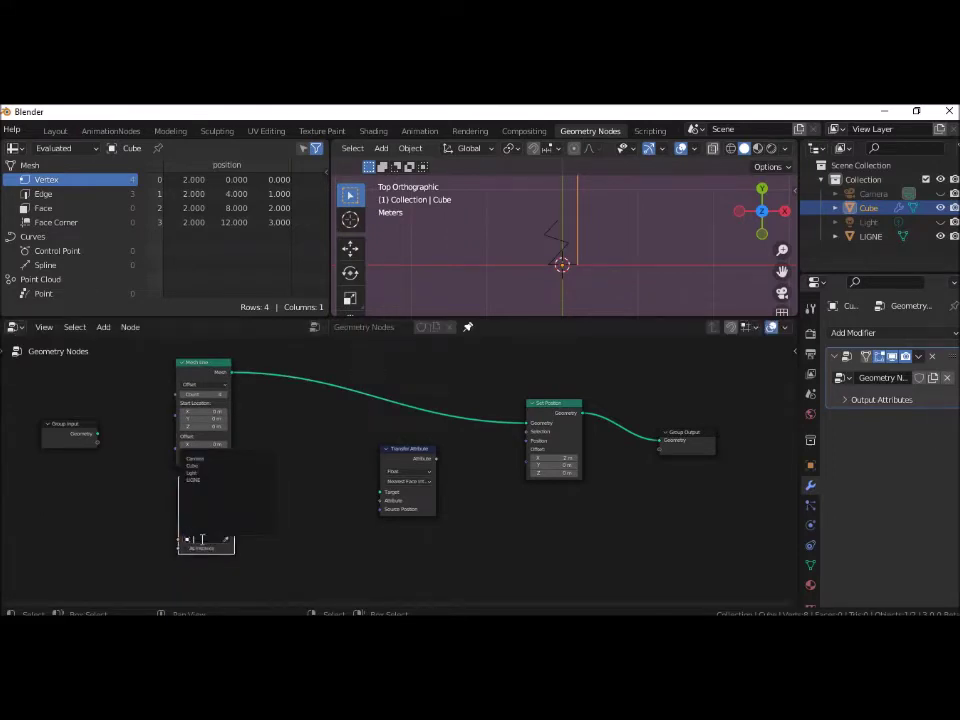
left_click(195, 480)
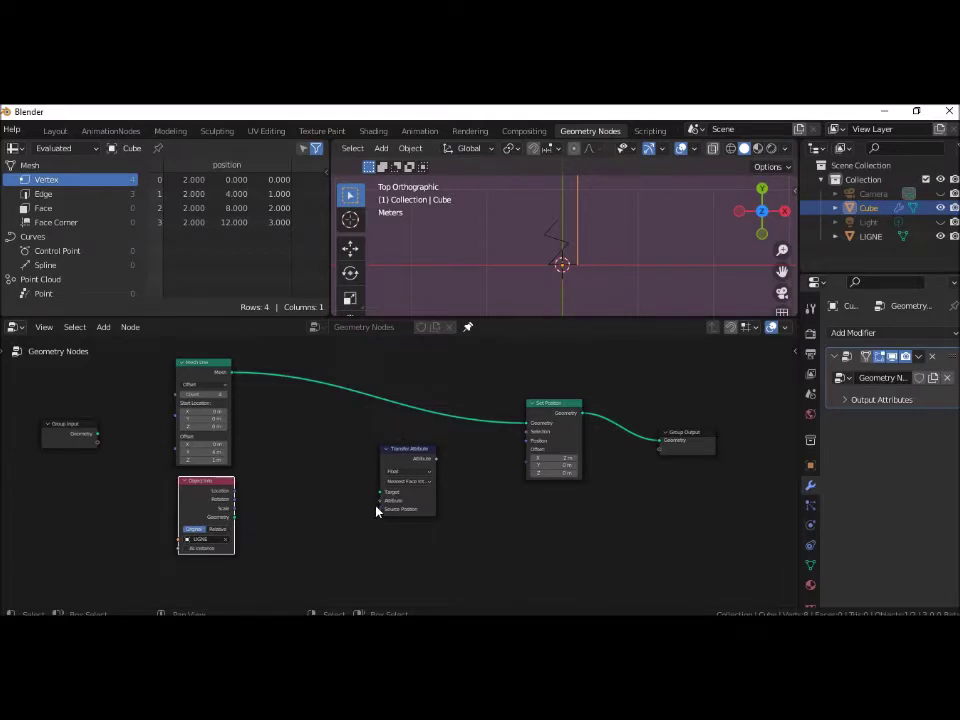
- Switch Transfer Attribute's mapping to Index
left_click(405, 482)
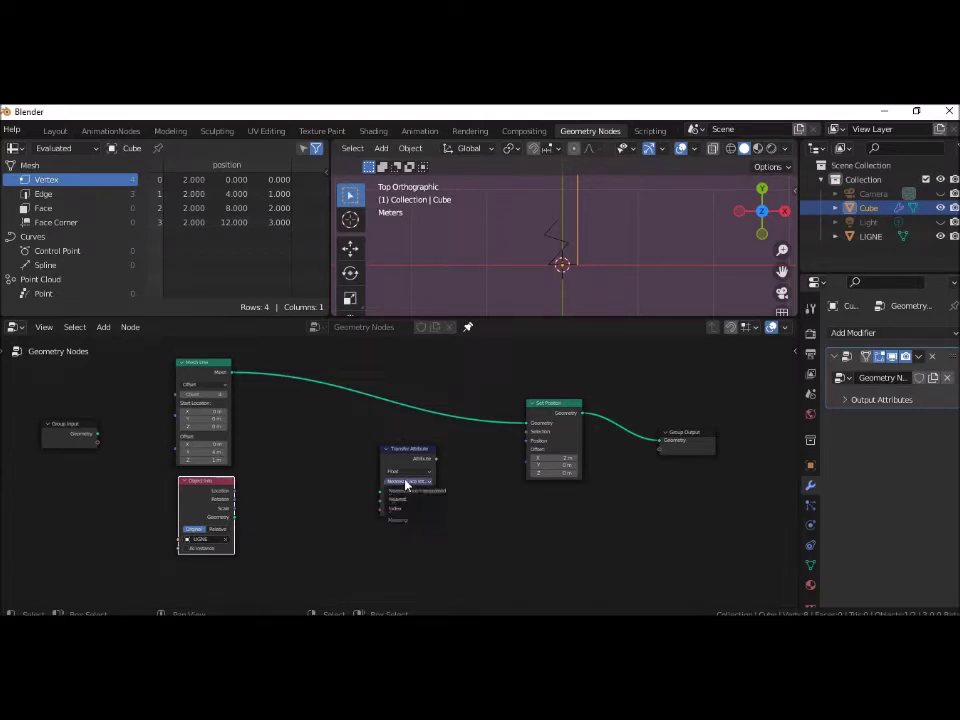
left_click(396, 508)
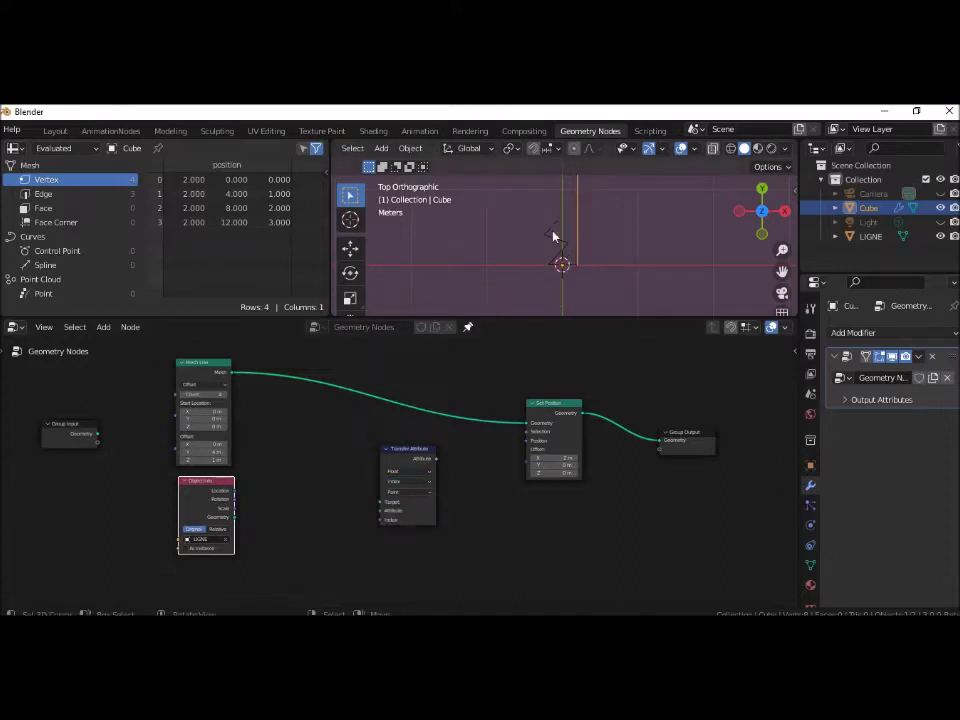
left_click_drag(555, 458, 568, 485)
left_click(225, 577)
key("shift+a")
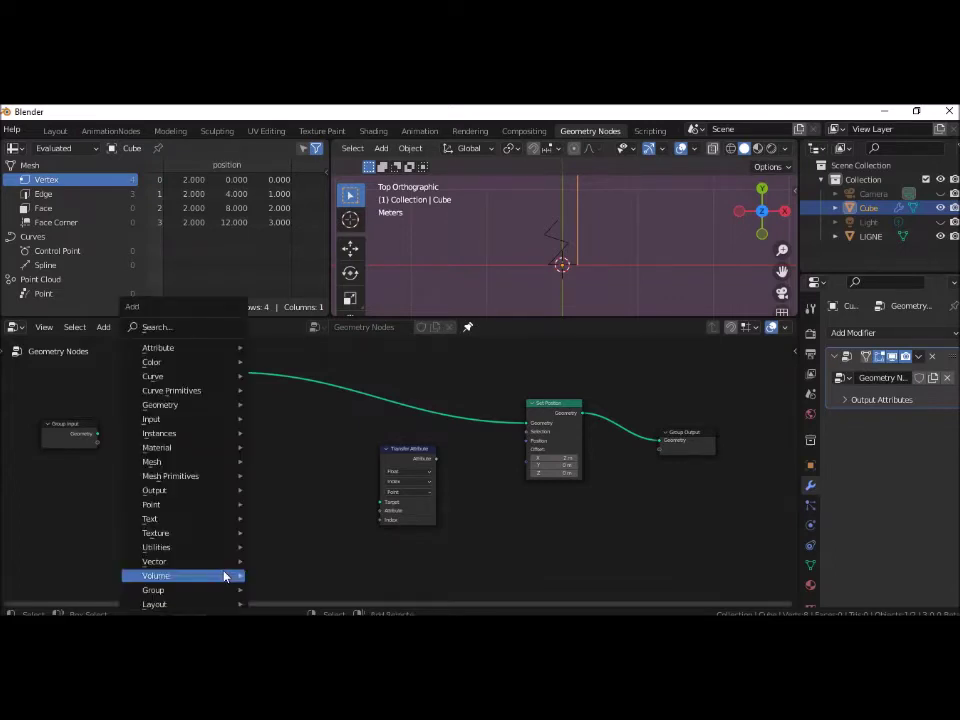
mouse_move(182, 419)
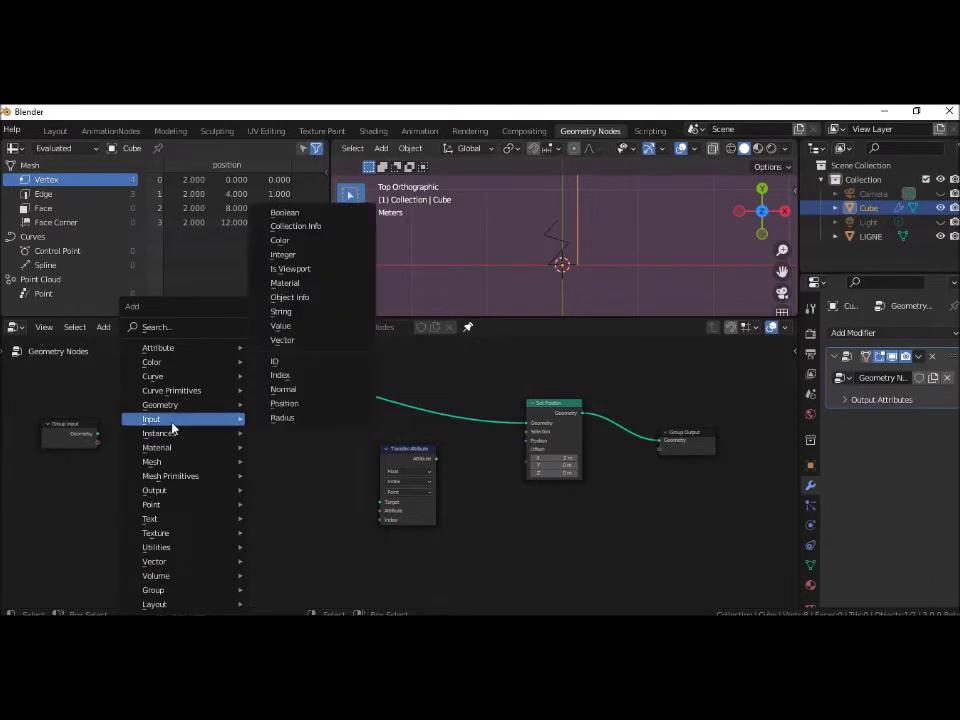
- Add a Position node, link LIGNE's geometry to Target and Position to Attribute, and attach a Viewer
left_click(284, 403)
left_click(166, 576)
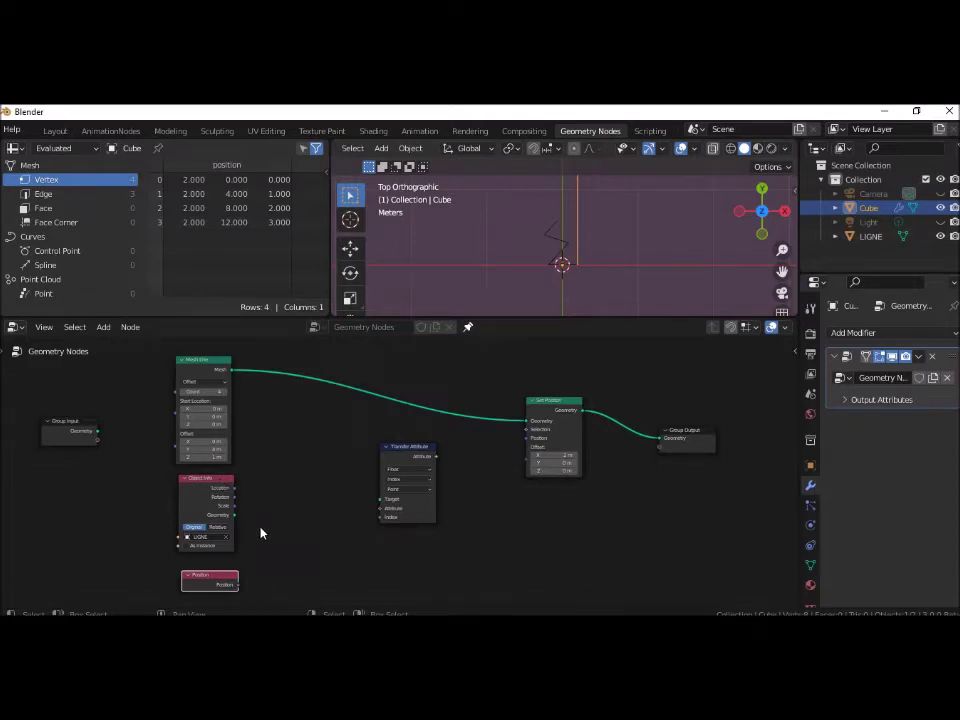
left_click_drag(235, 515, 378, 503)
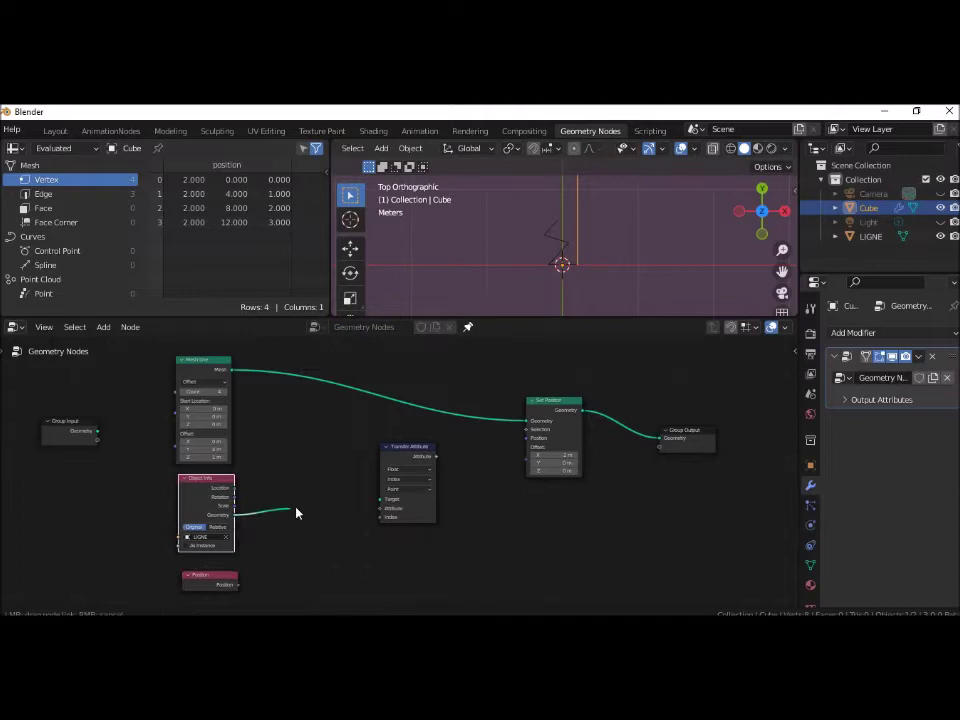
left_click_drag(378, 503, 378, 503)
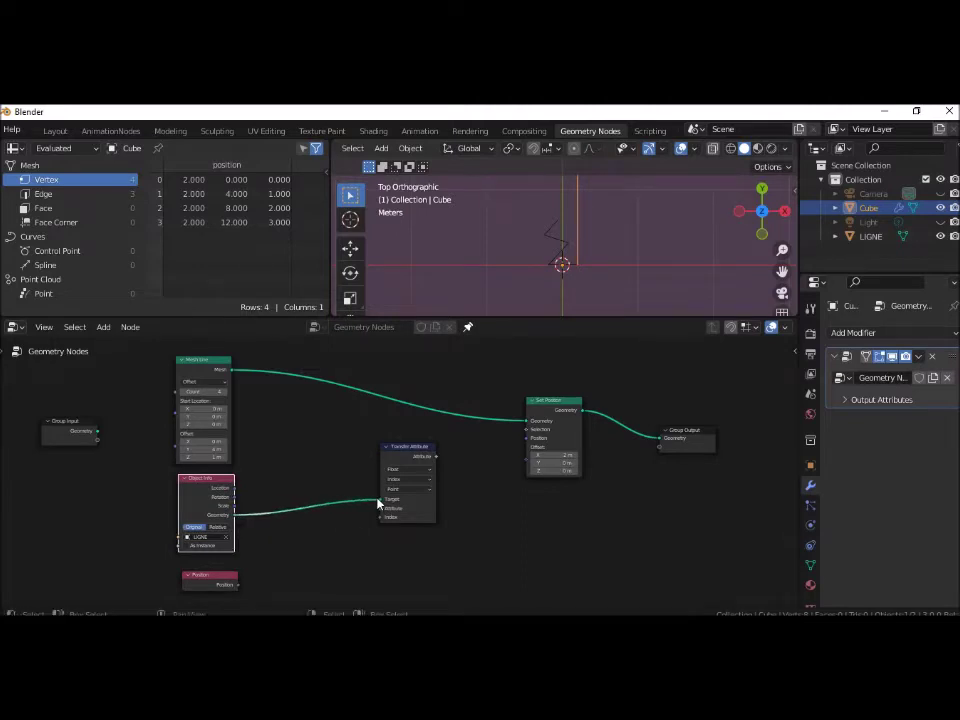
left_click_drag(236, 585, 380, 508)
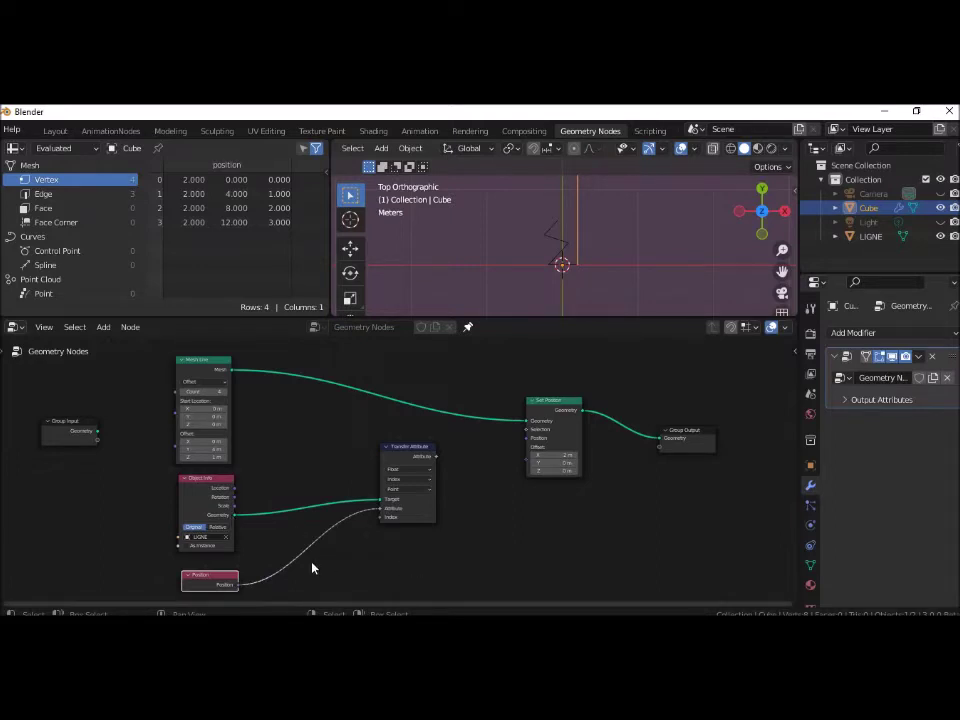
left_click(222, 484)
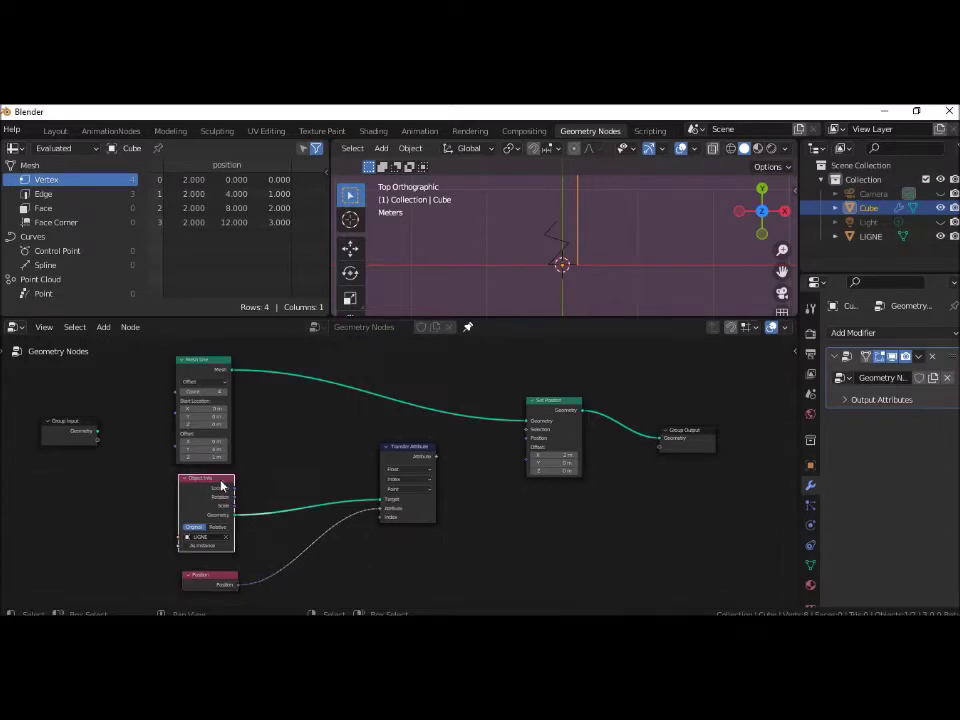
left_click(222, 484, "ctrl+shift")
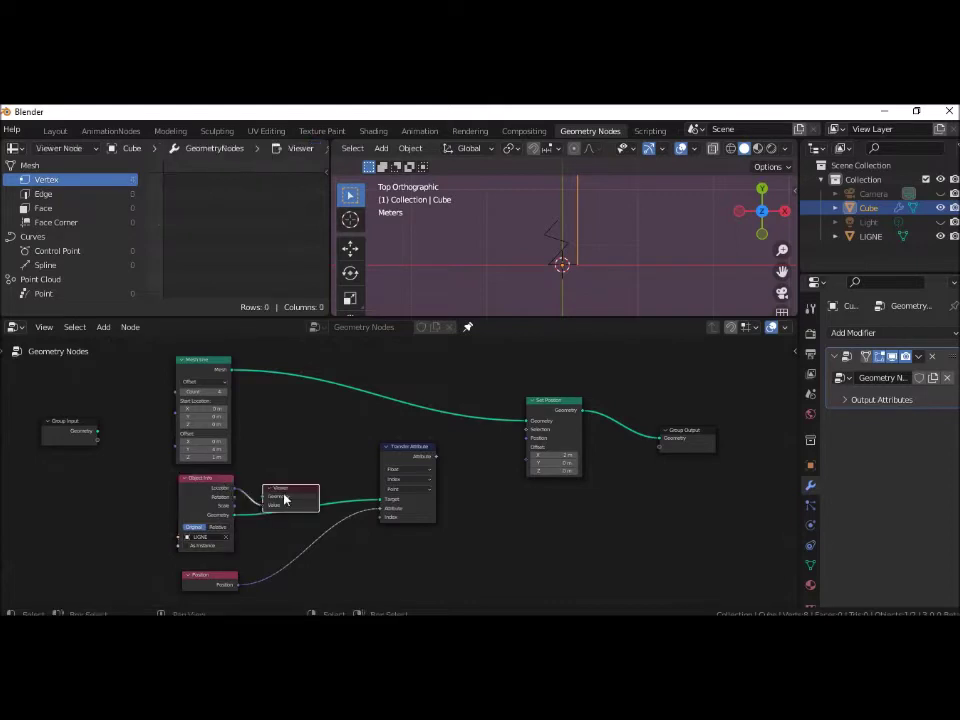
- Move the Viewer, route Position into its Value for a spreadsheet column, and link Transfer Attribute to Set Position
left_click_drag(292, 500, 503, 575)
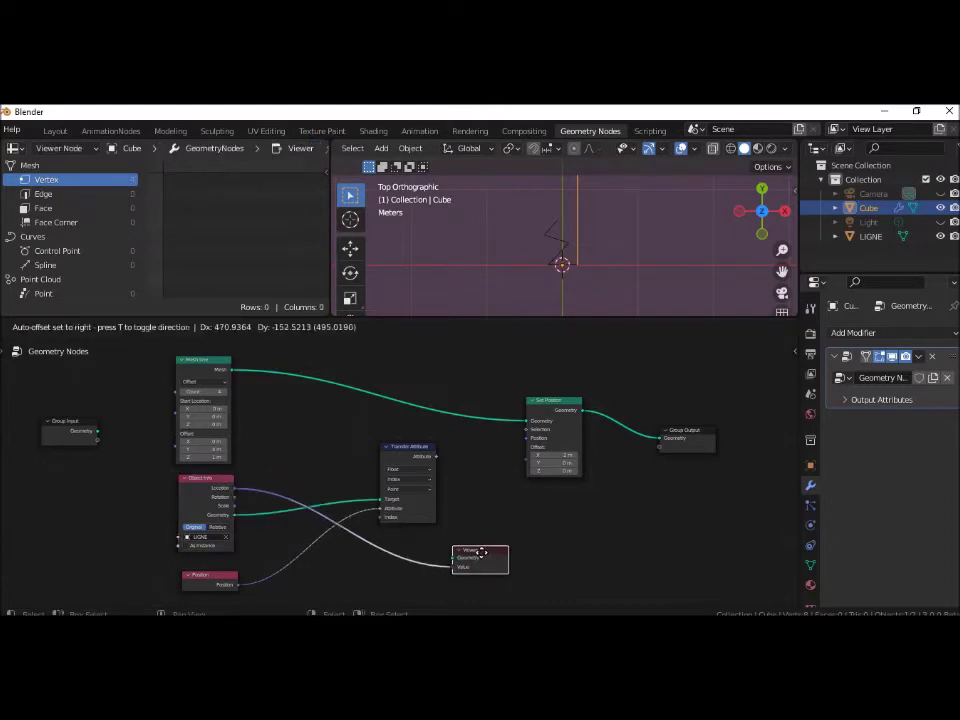
mouse_move(455, 567)
left_mouse_down()
mouse_move(403, 545)
mouse_move(237, 521)
mouse_move(457, 560)
left_mouse_up()
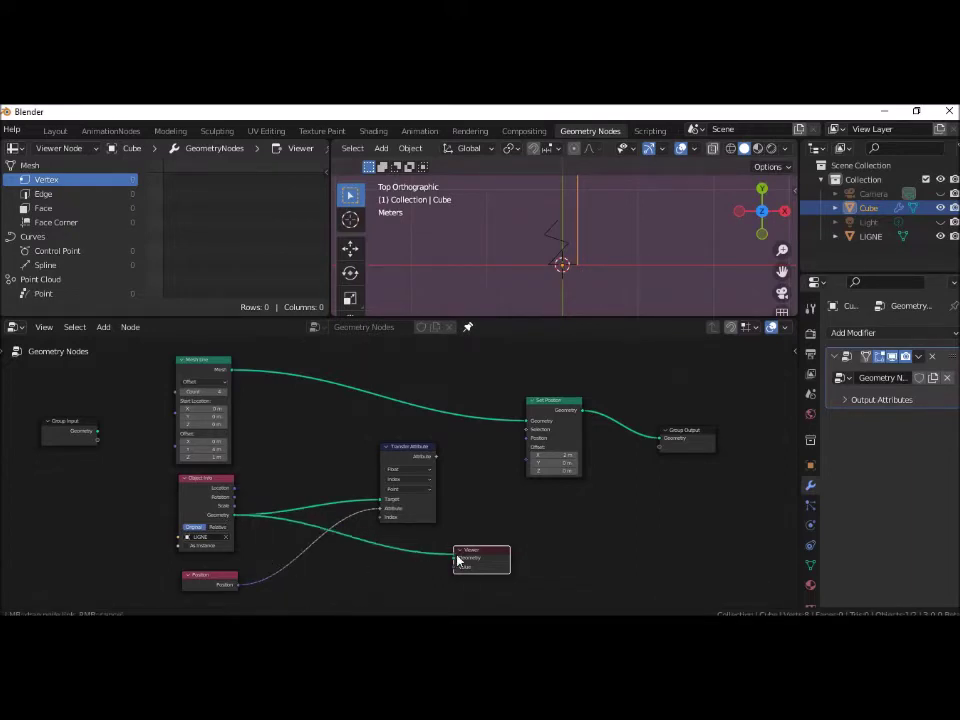
left_click_drag(237, 584, 455, 570)
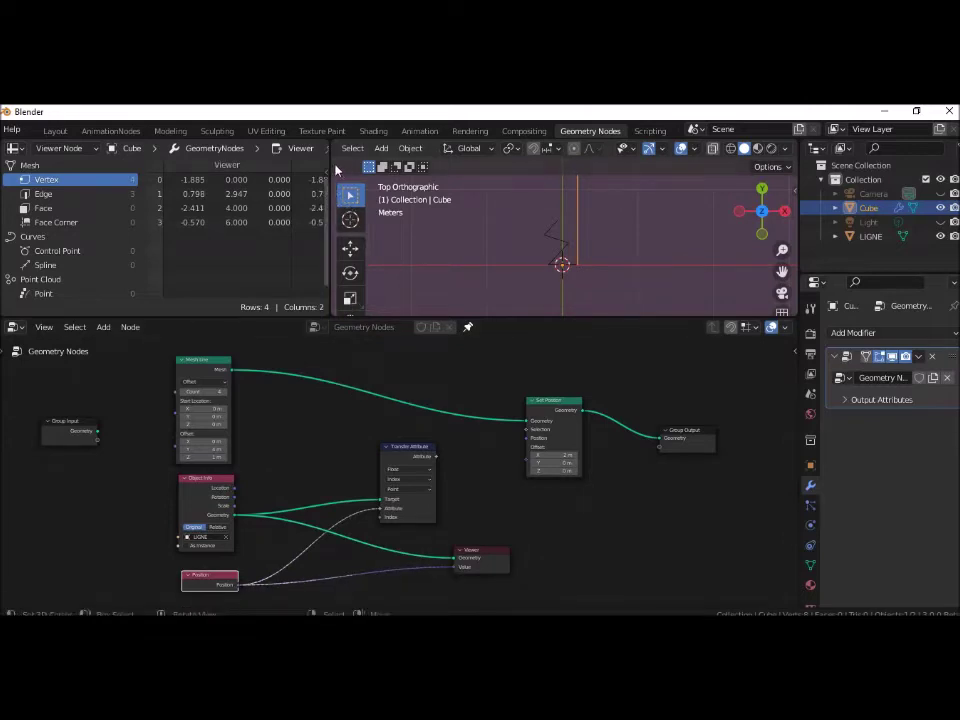
left_click_drag(334, 170, 436, 180)
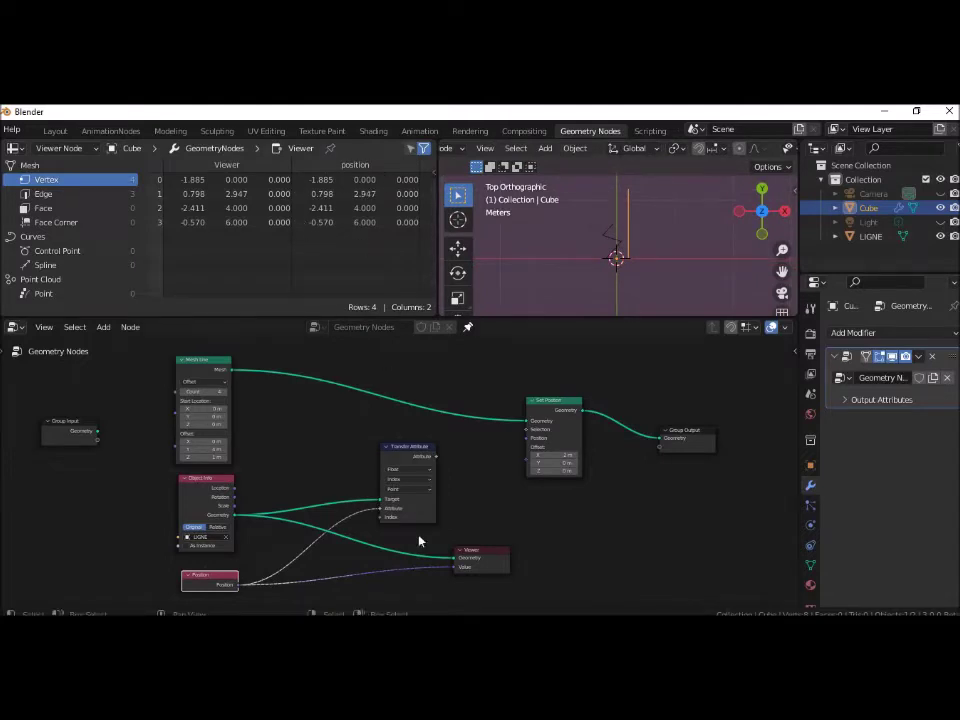
left_click(429, 569)
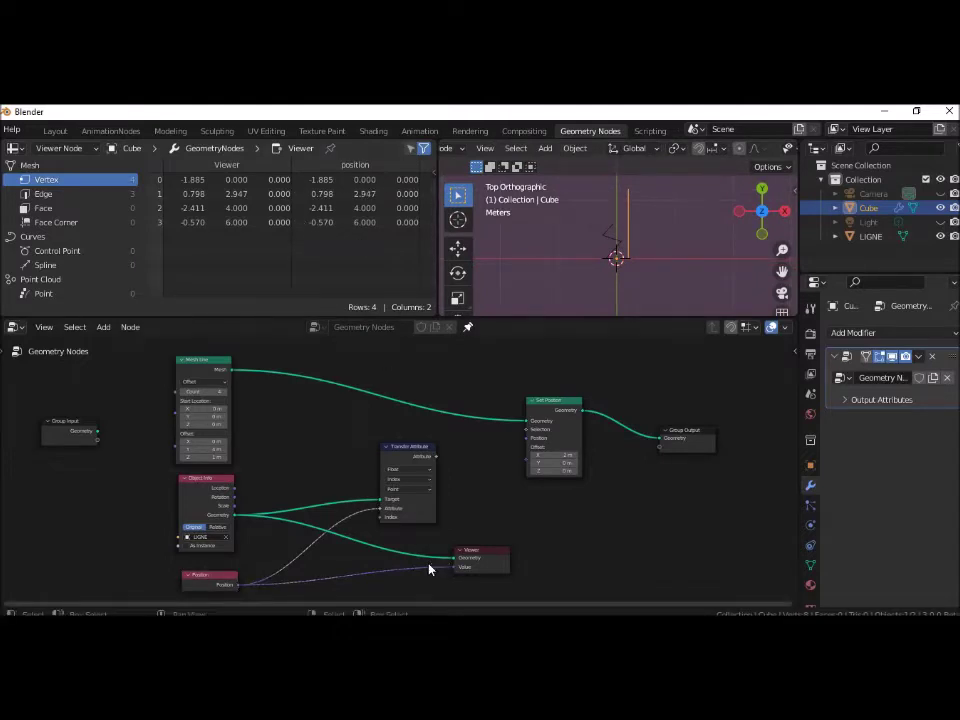
left_click_drag(455, 568, 417, 572)
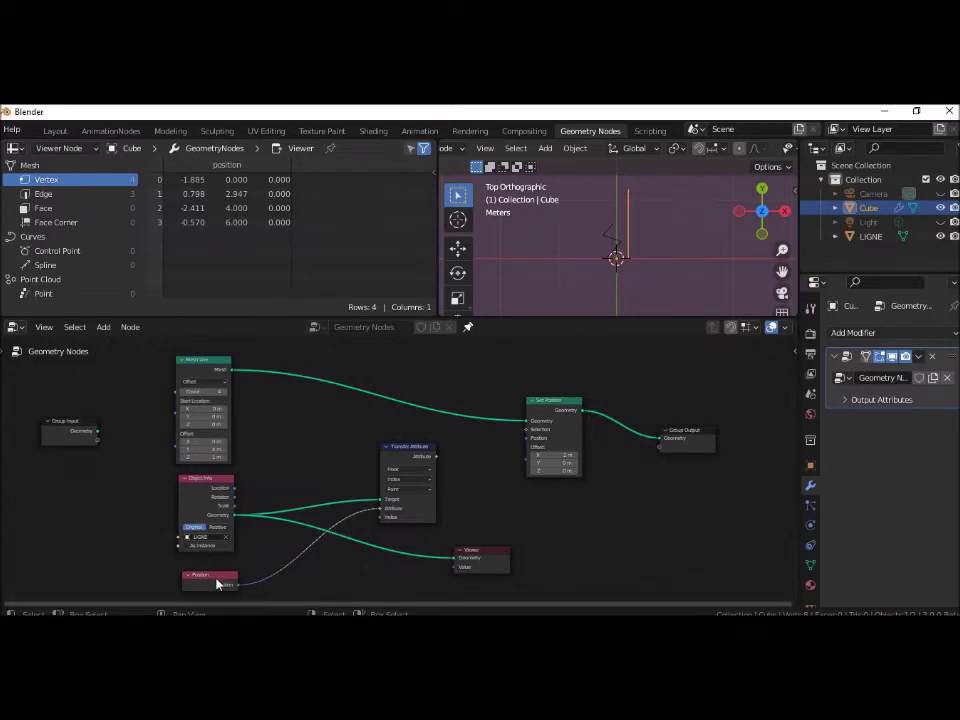
left_click_drag(244, 586, 446, 569)
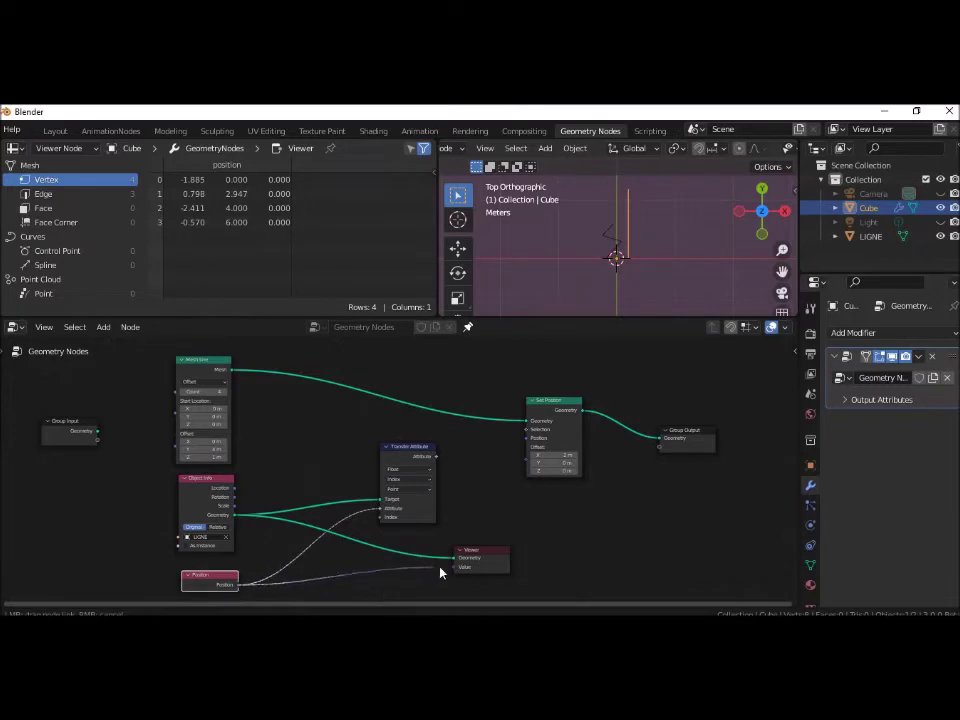
left_click_drag(237, 585, 456, 567)
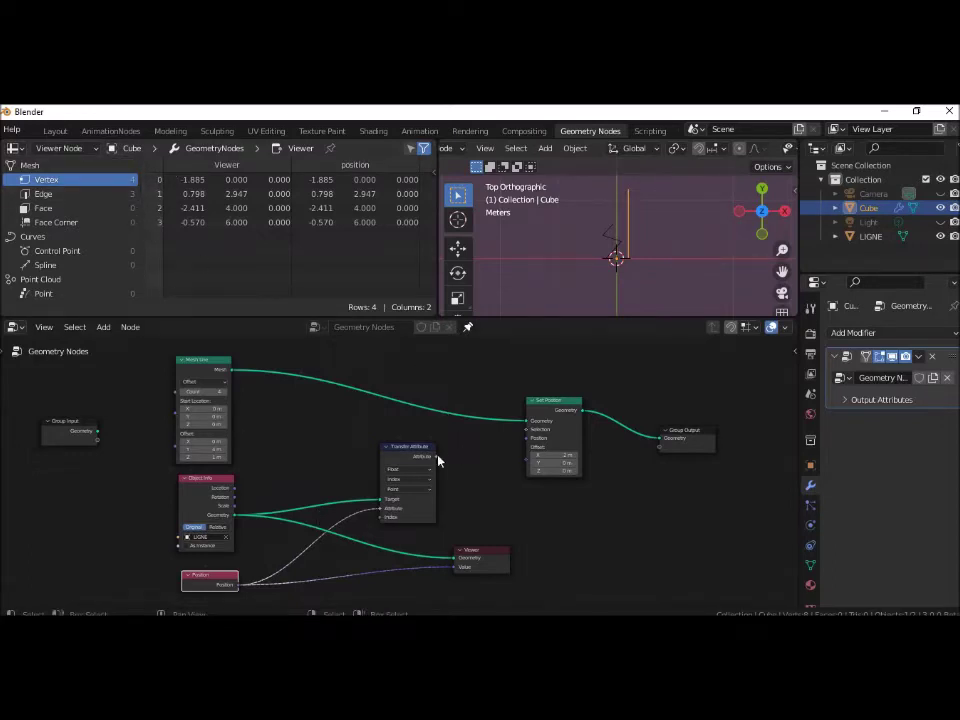
left_click_drag(436, 456, 524, 440)
- Zoom in on the node tree to check the Transfer Attribute to Set Position link
scroll(666, 295, "up", 2)
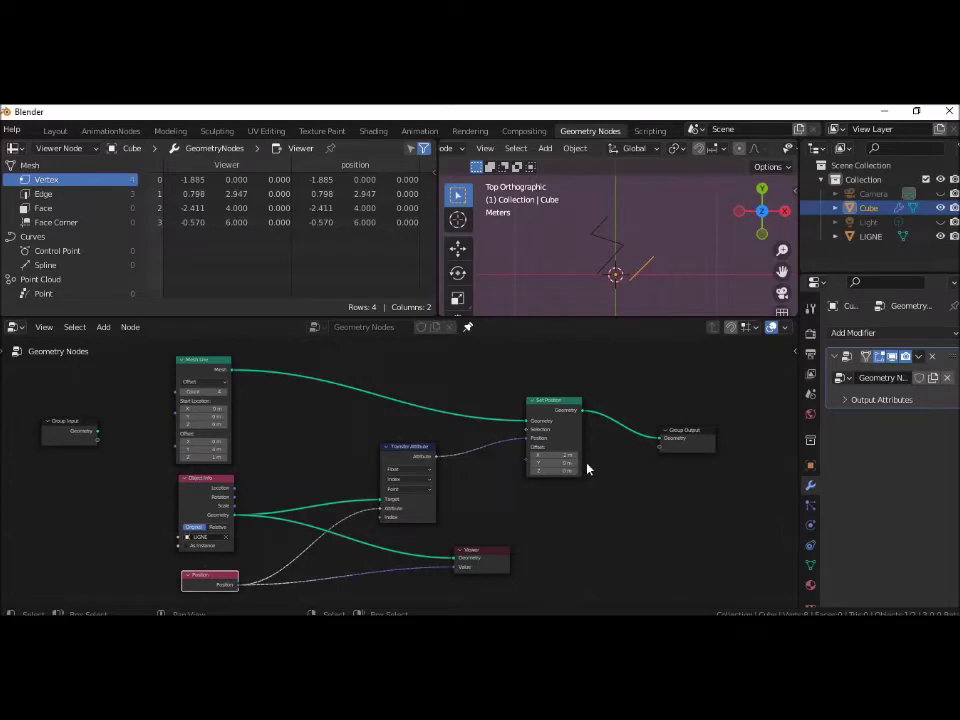
- Make Transfer Attribute Vector, wire Position through it into Set Position, and raise the X offset
left_click(392, 470)
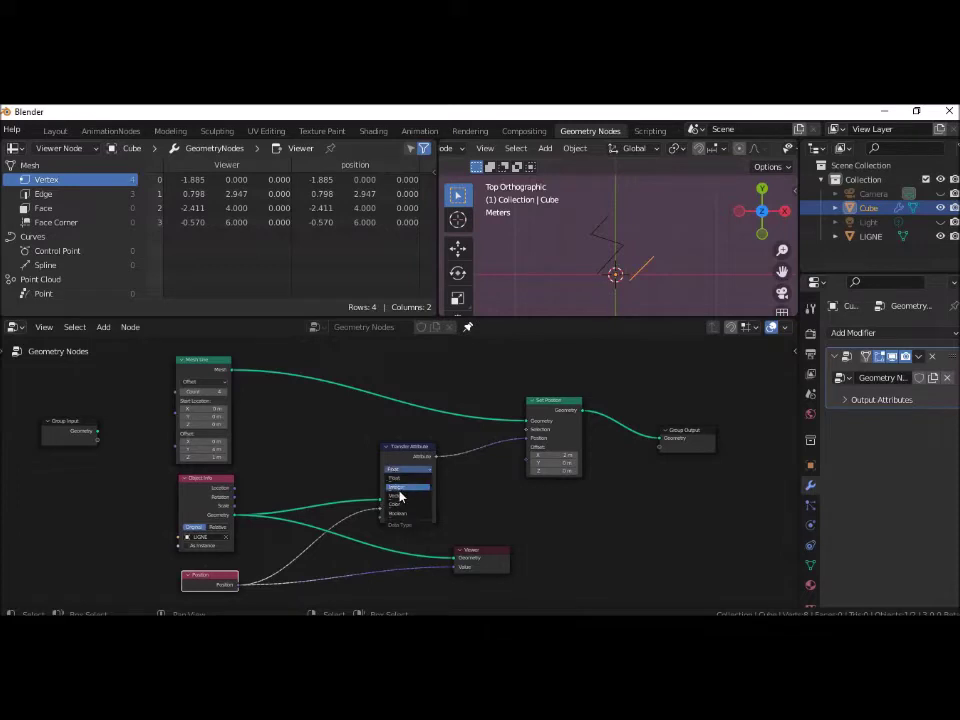
left_click(400, 497)
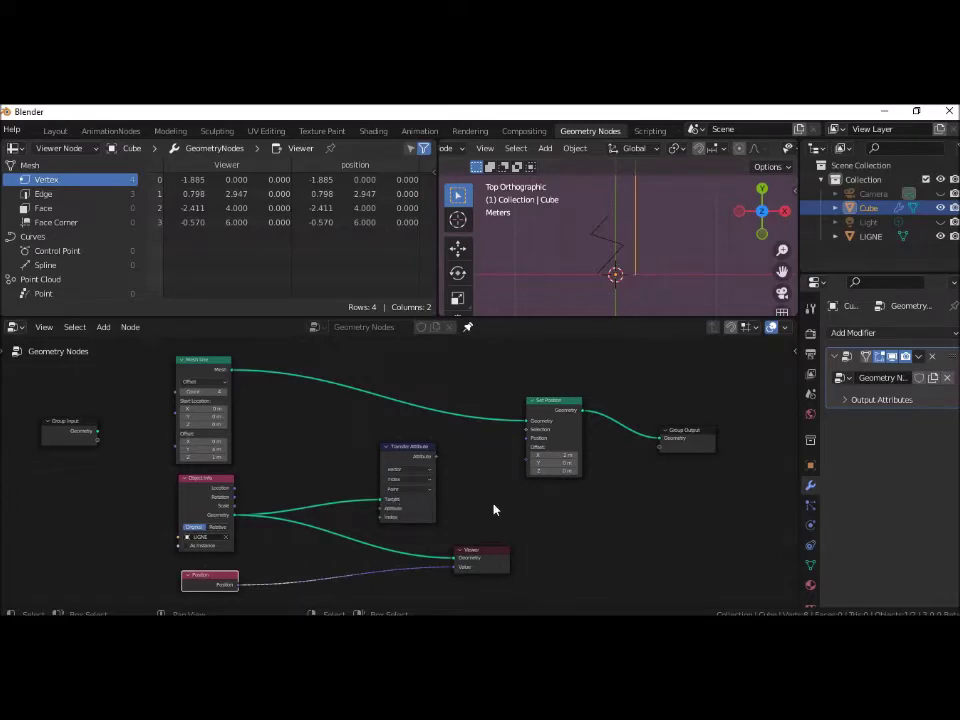
left_click_drag(436, 457, 523, 440)
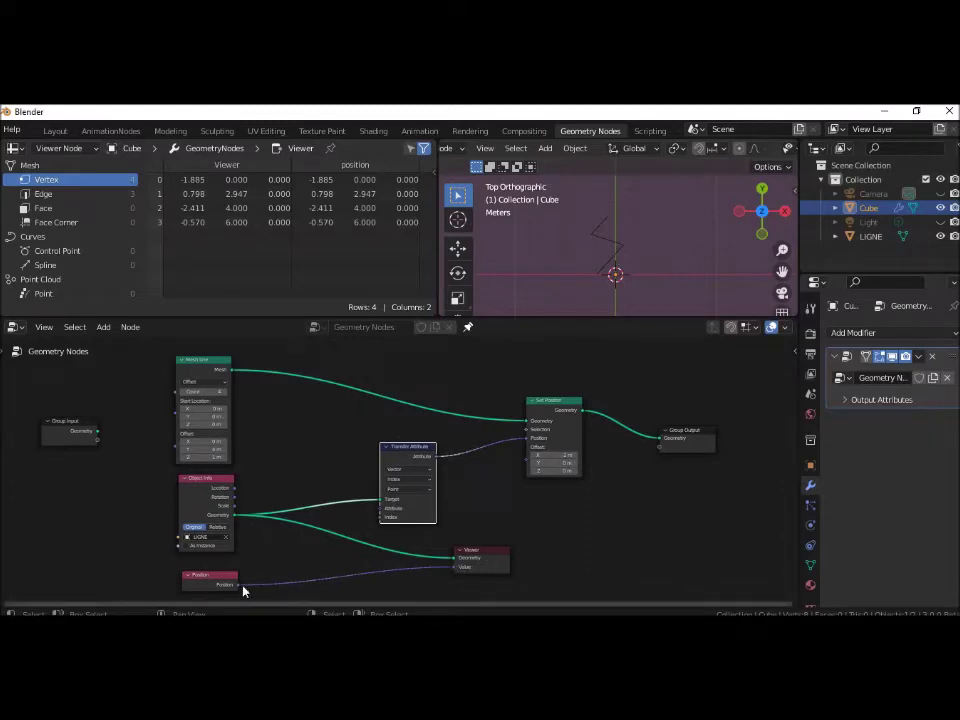
left_click_drag(237, 584, 383, 510)
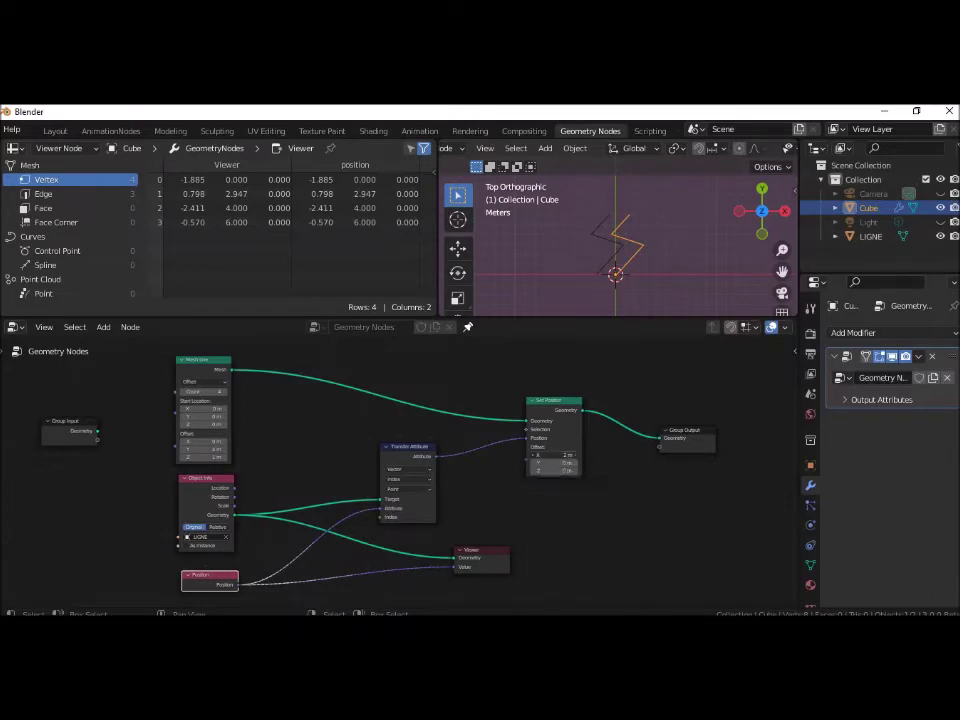
mouse_move(555, 454)
left_mouse_down()
mouse_move(610, 454)
mouse_move(545, 454)
left_mouse_up()
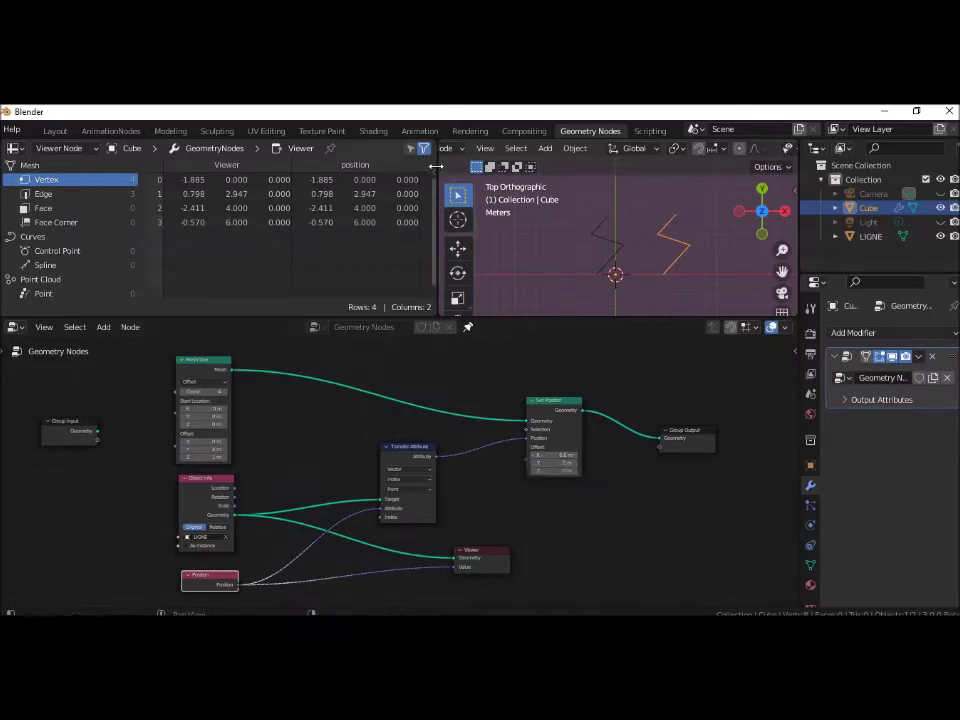
- Widen the 3D viewport, select the LIGNE object and enter Edit Mode
left_click_drag(436, 166, 357, 166)
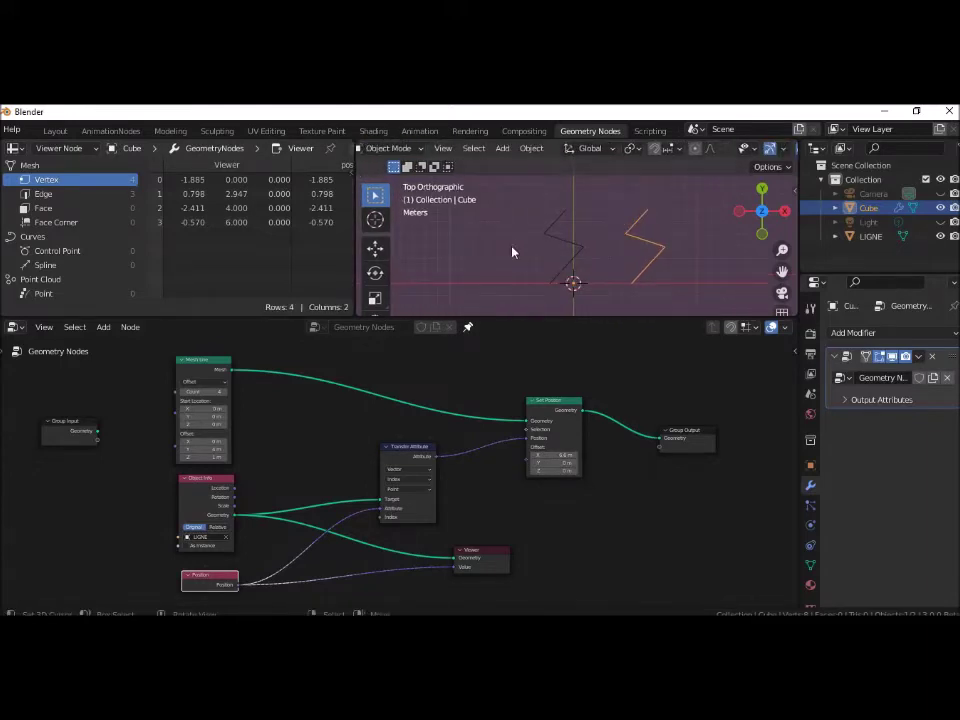
left_click(564, 244)
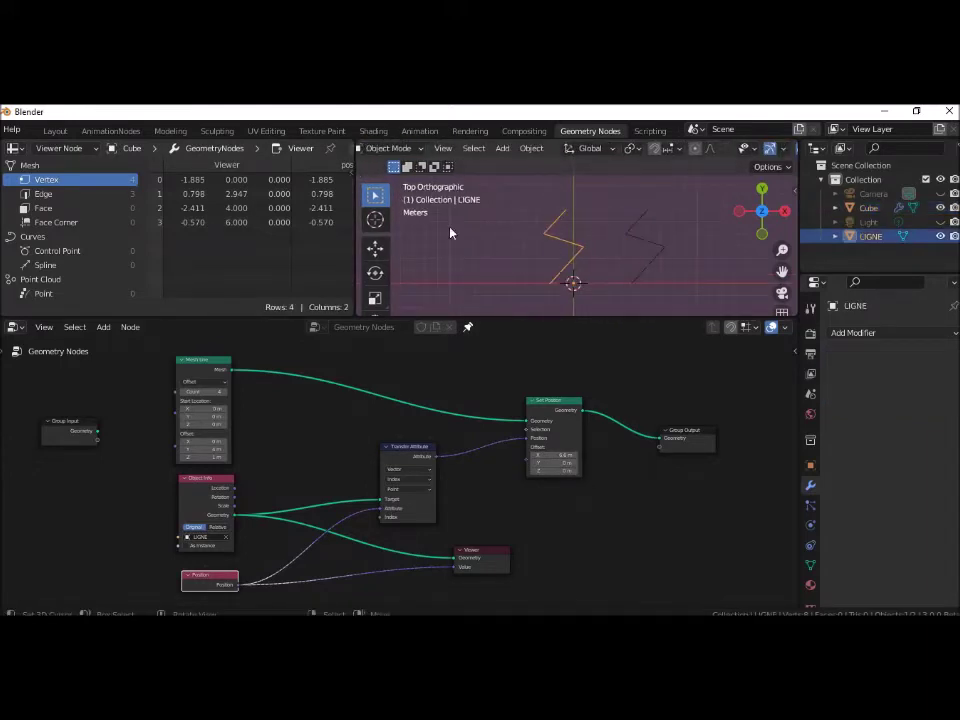
left_click(388, 148)
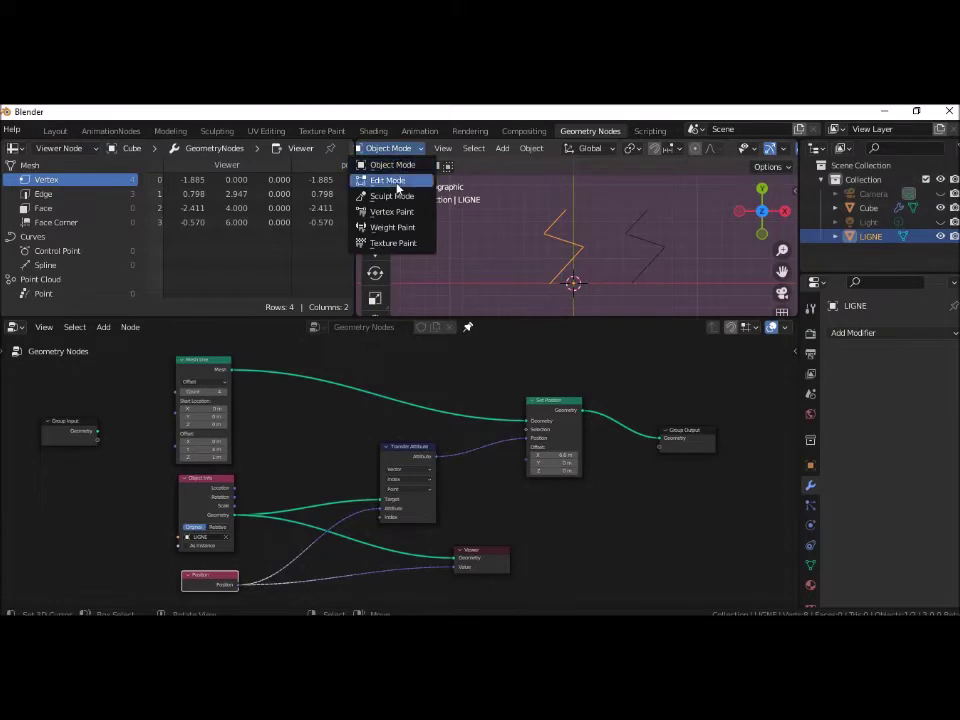
left_click(396, 184)
- Slide several LIGNE vertices to the right along the X axis
left_click(542, 233)
mouse_move(603, 233)
left_mouse_down()
mouse_move(557, 234)
mouse_move(686, 239)
mouse_move(568, 236)
mouse_move(681, 242)
mouse_move(594, 242)
mouse_move(641, 248)
mouse_move(572, 253)
mouse_move(632, 249)
left_mouse_up()
left_click(637, 244)
left_click(583, 246)
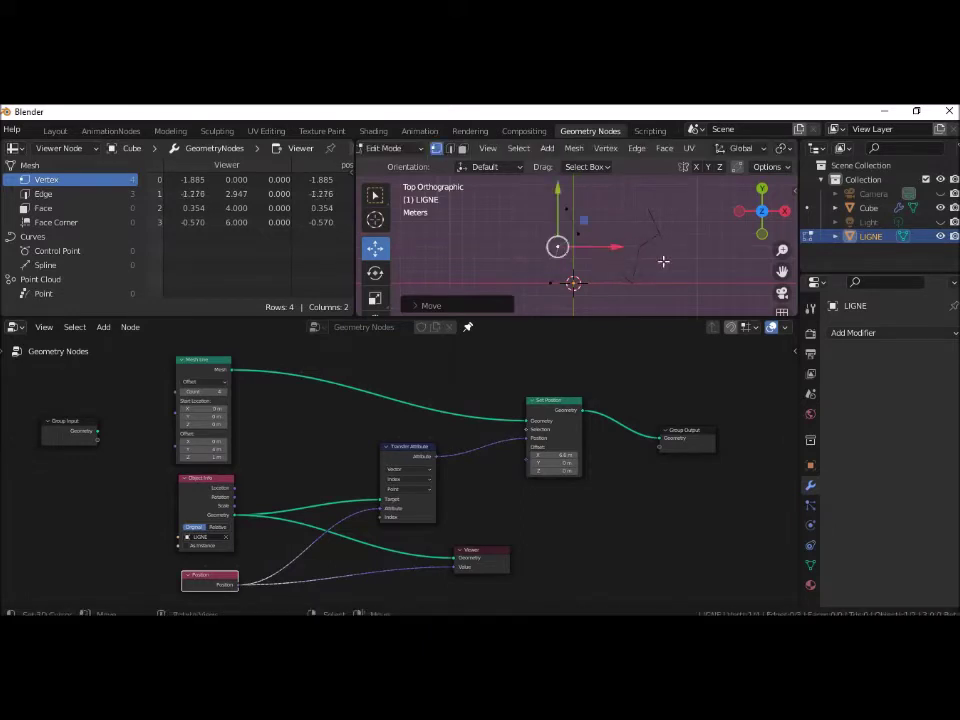
left_click(551, 283)
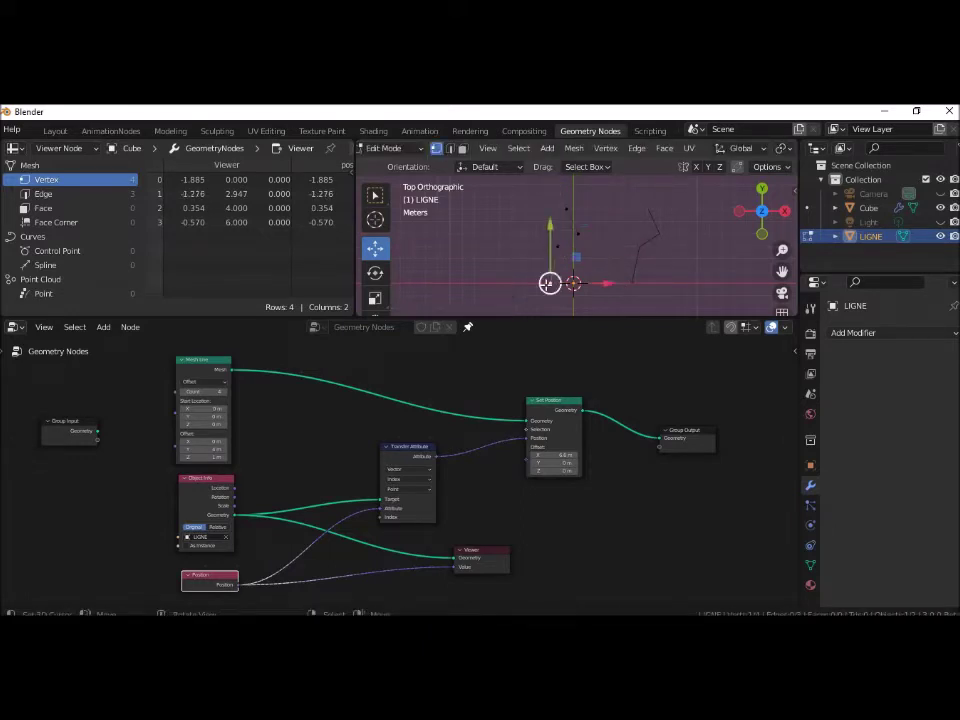
left_click_drag(606, 286, 638, 284)
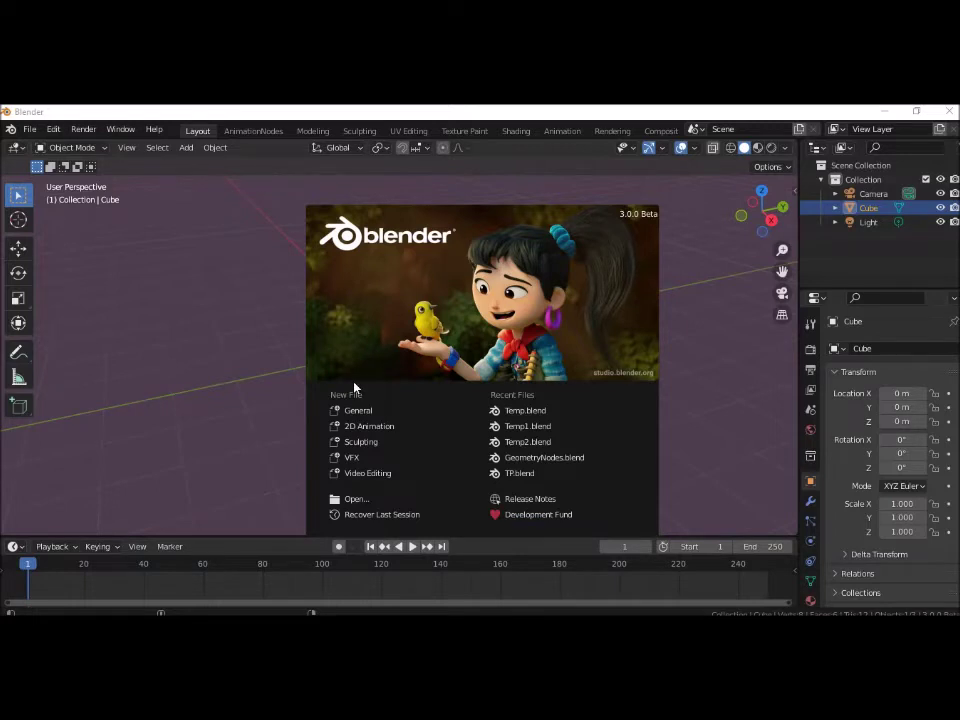
- Close the Blender 3.0 splash screen and bring up the Geometry Nodes workspace for the default Cube
left_click(273, 390)
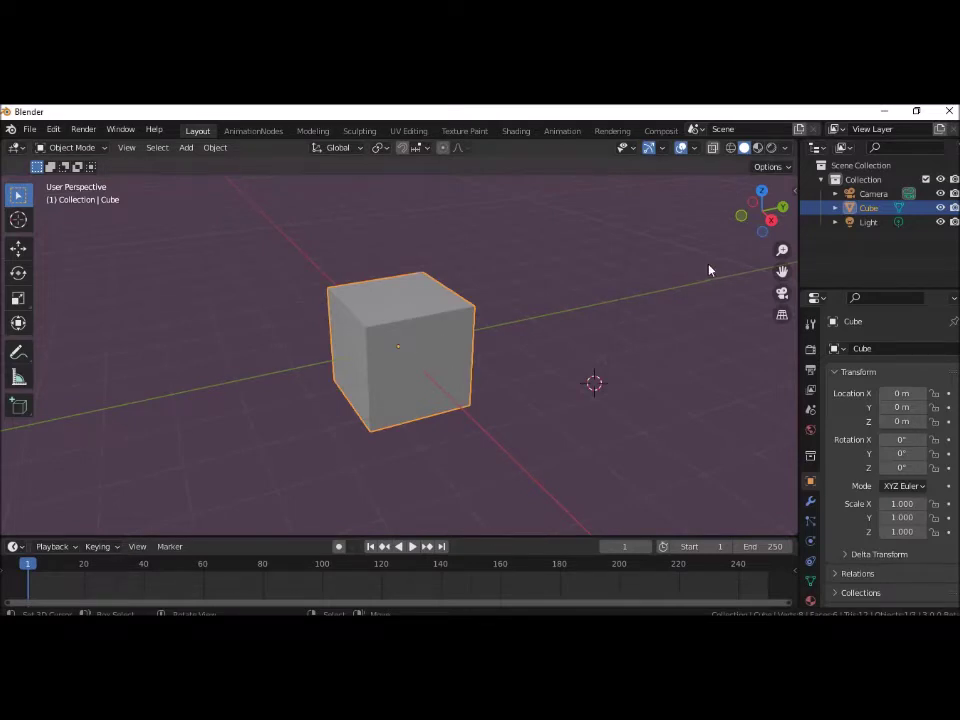
scroll(665, 133, "down", 1)
scroll(640, 133, "down", 3)
scroll(610, 132, "down", 1)
left_click(598, 133)
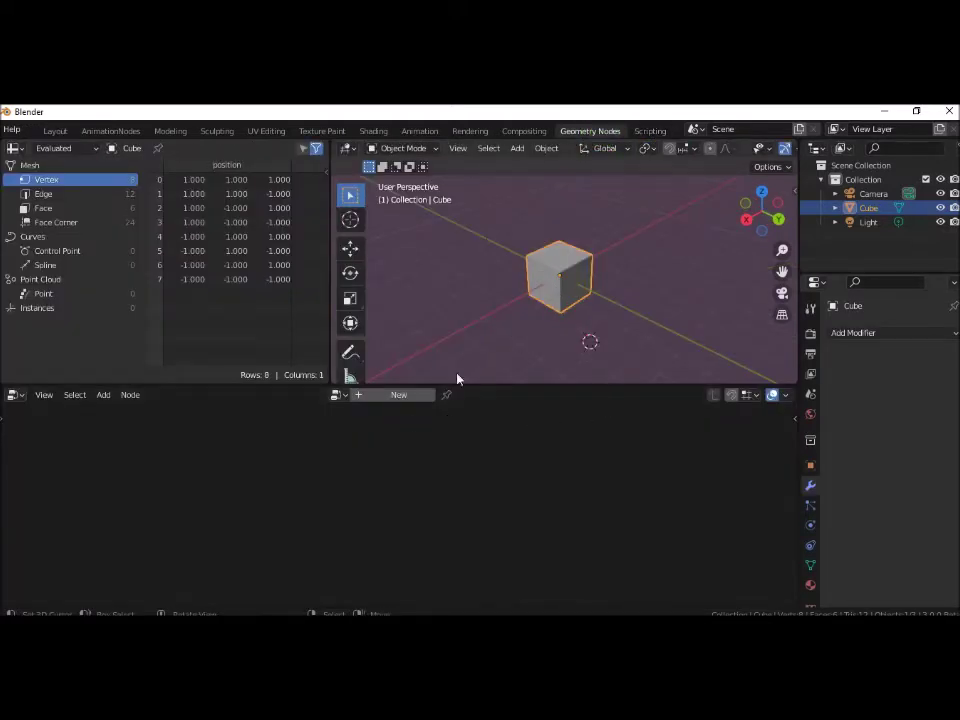
- Create a new node tree for the Cube, pull Group Input away to unlink it, and enlarge the node editor
left_click(397, 395)
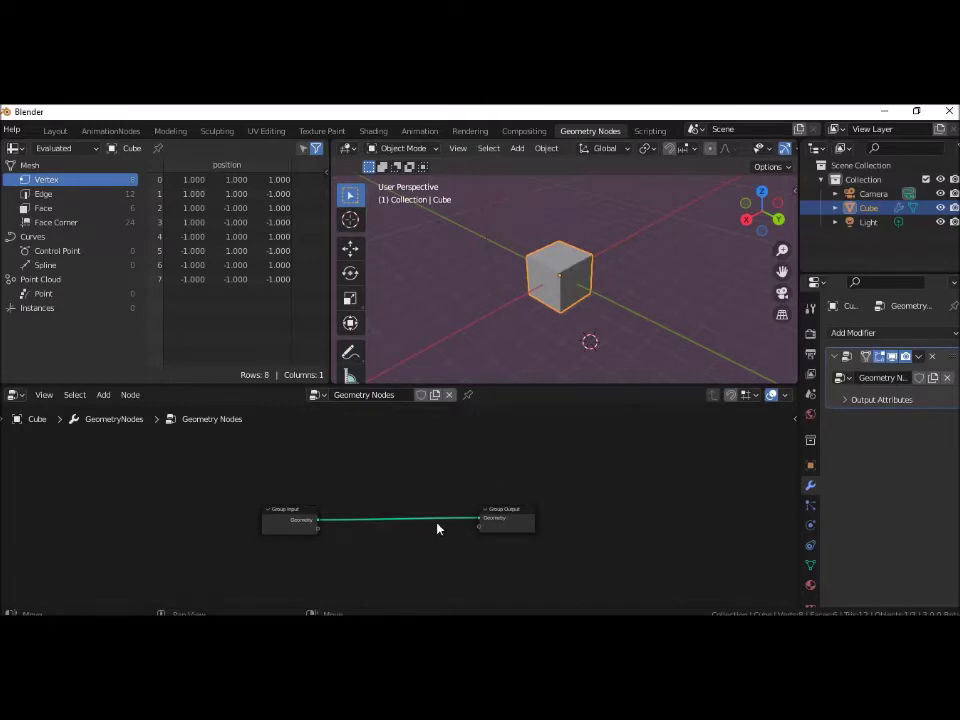
mouse_move(478, 521)
left_mouse_down()
mouse_move(309, 523)
mouse_move(39, 459)
left_mouse_up()
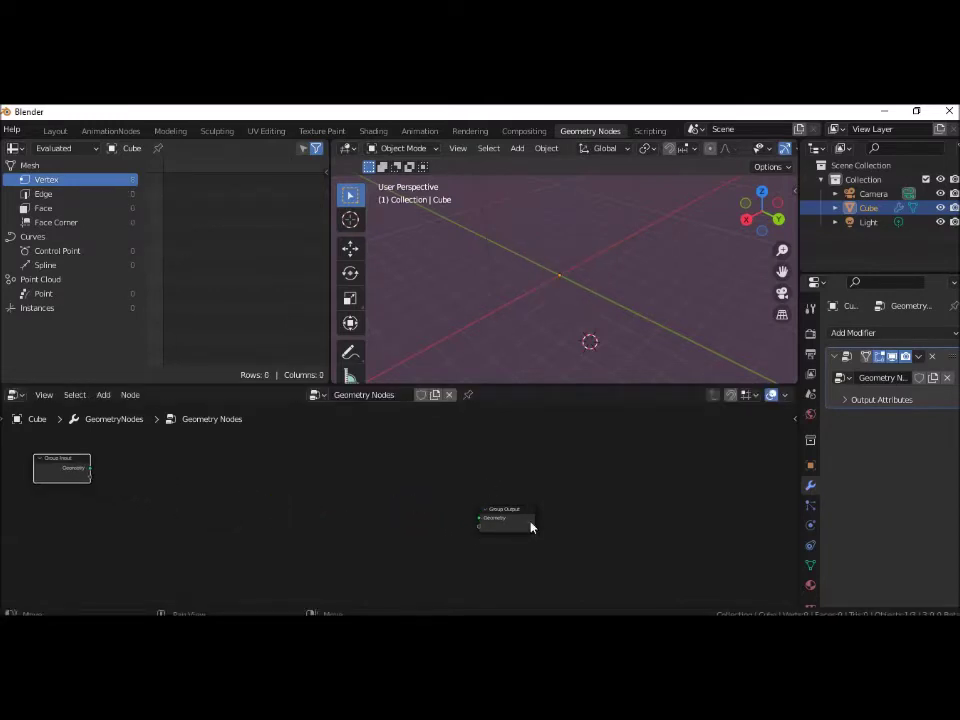
left_click_drag(510, 519, 591, 494)
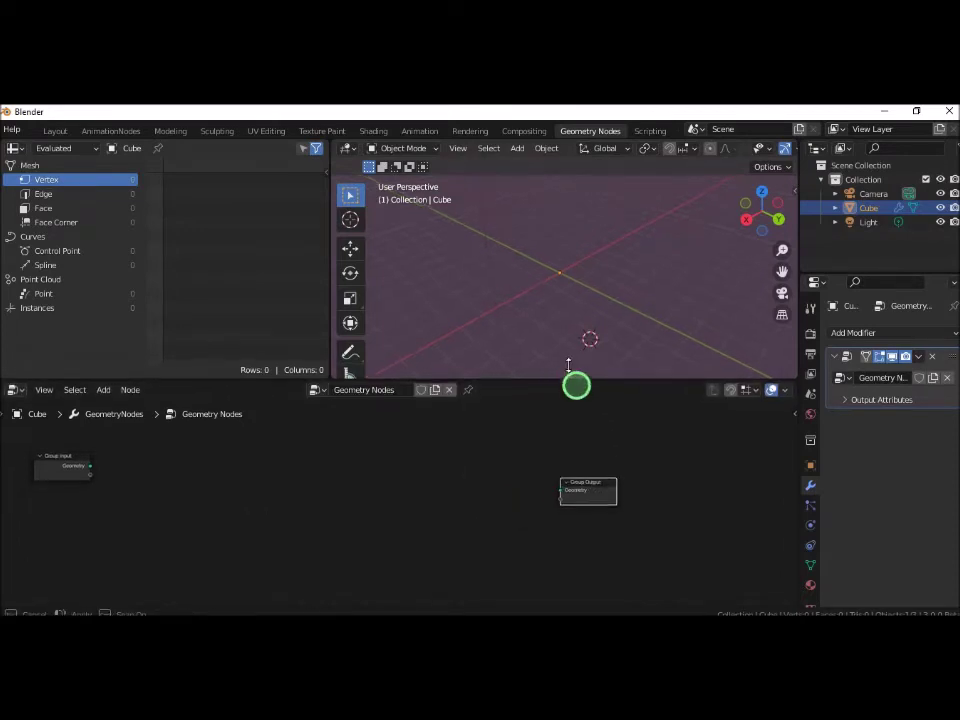
left_click_drag(576, 385, 561, 331)
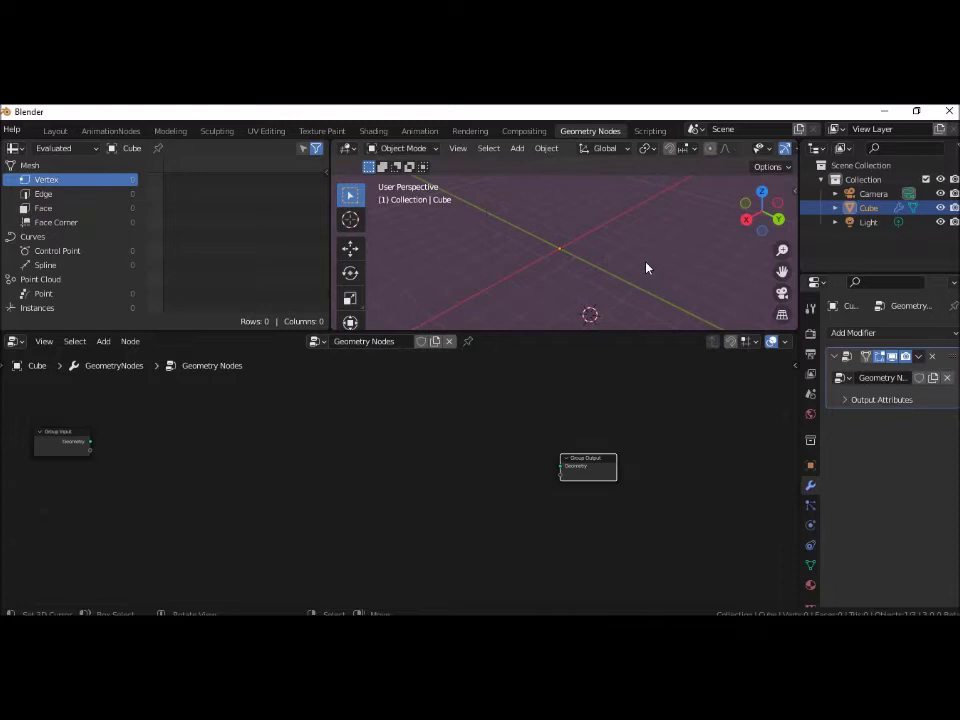
middle_click_drag(620, 272, 572, 274)
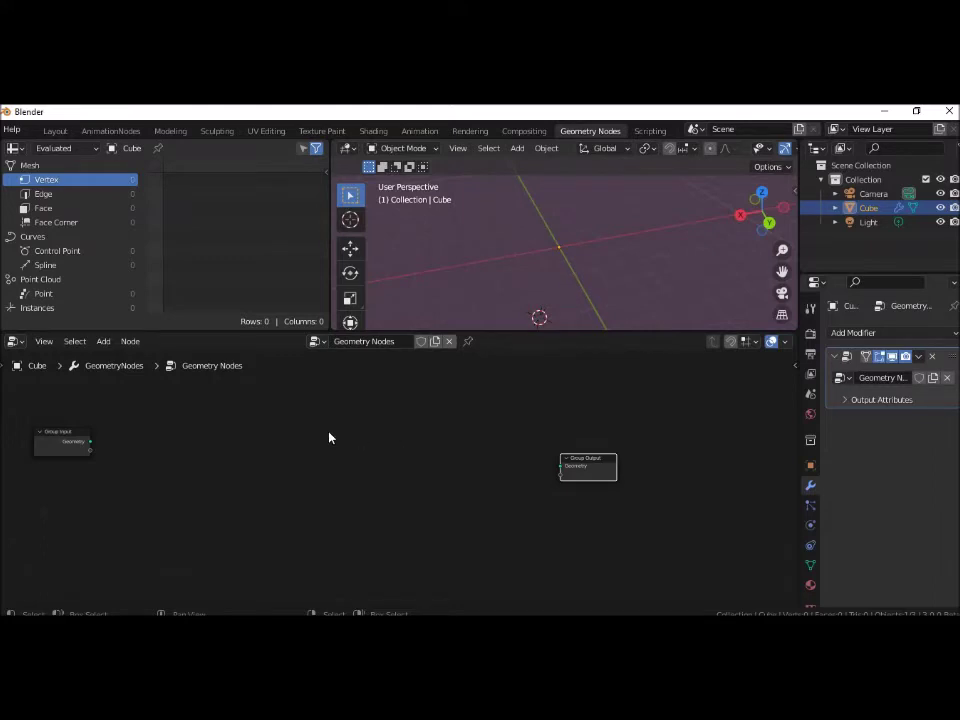
key("shift+a")
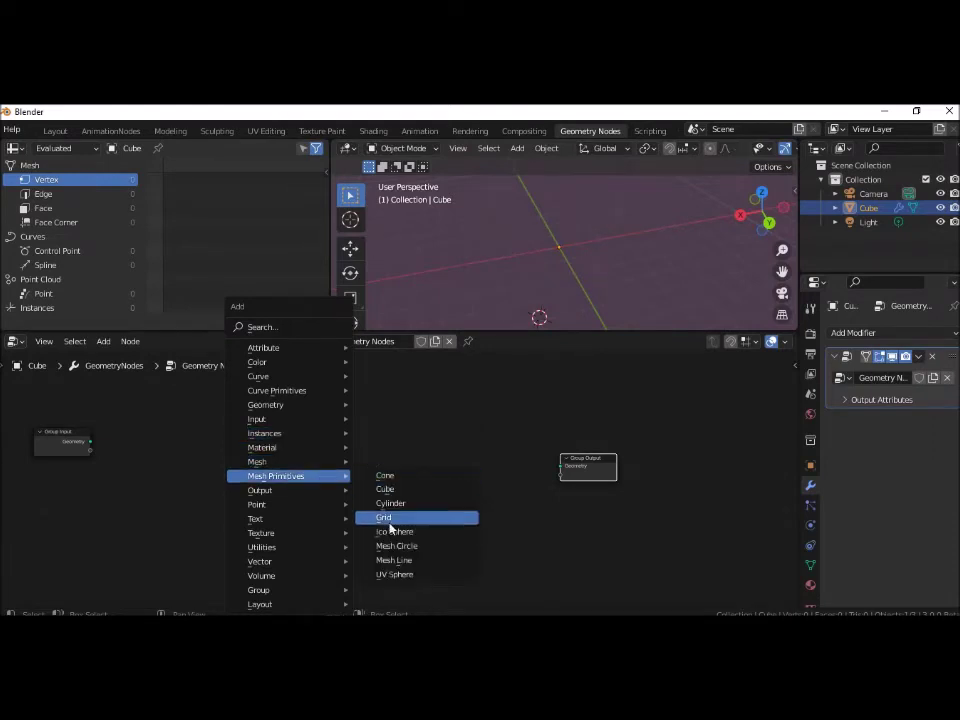
- Add a Mesh Line node and connect its Mesh output to Group Output
left_click(395, 560)
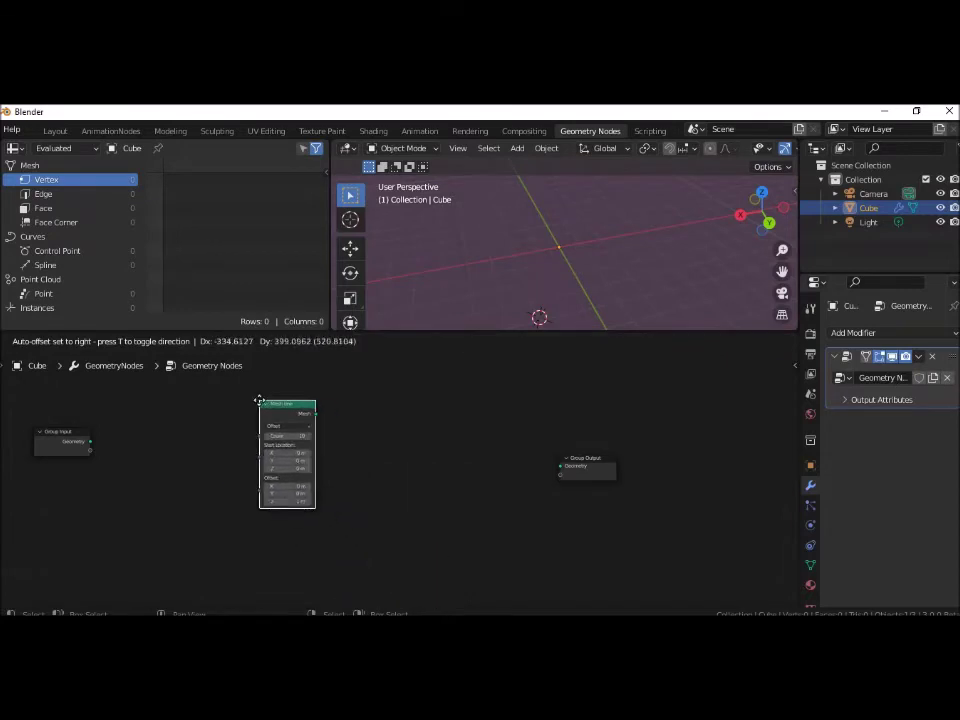
left_click(258, 401)
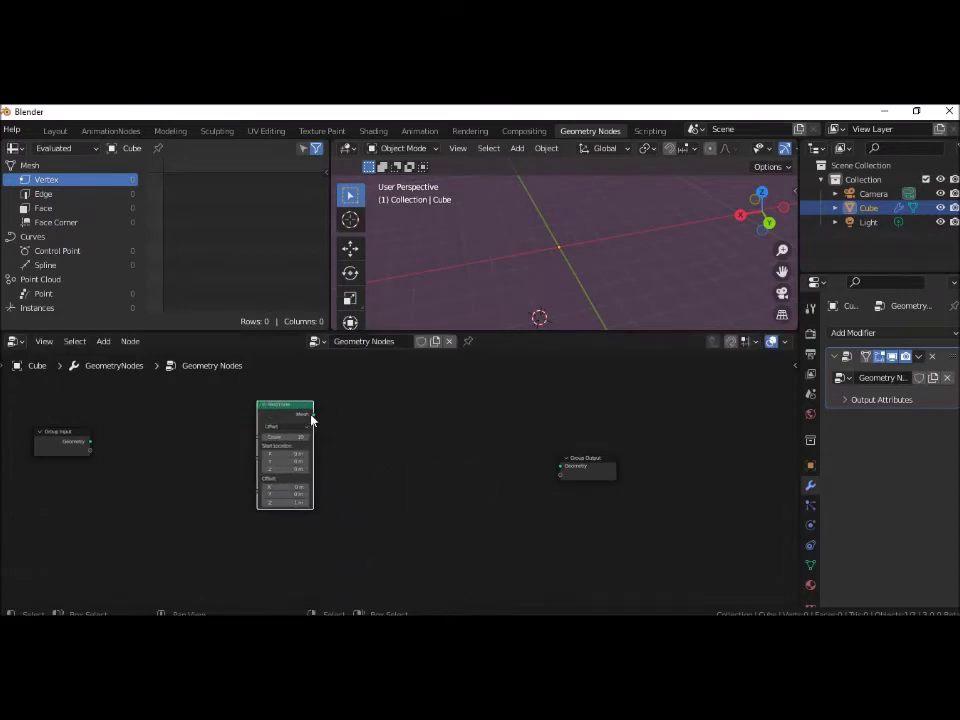
left_click_drag(311, 414, 558, 474)
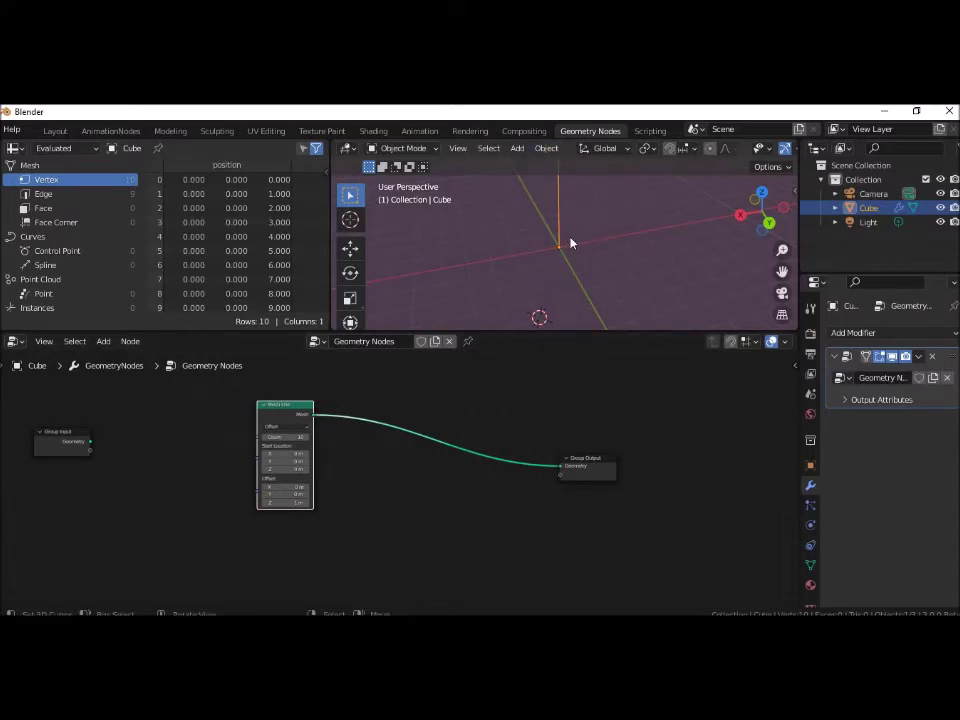
middle_click_drag(606, 244, 588, 294, "shift")
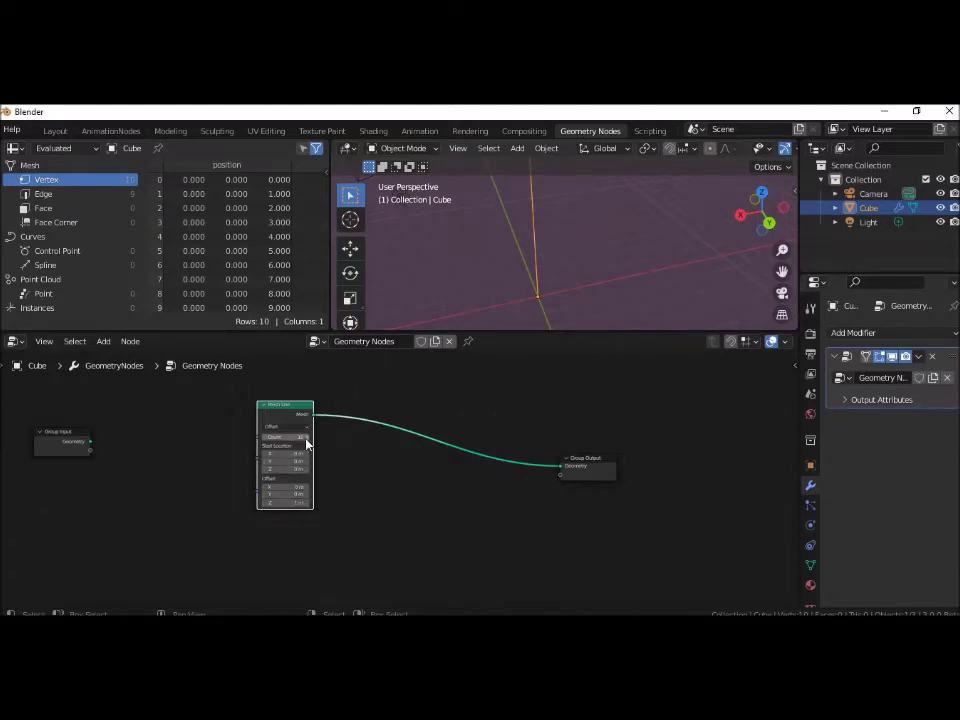
- Set Mesh Line Count to 2 and Offset to X 1 m, Z 0, then view from top
left_click(305, 441)
type("2")
key("Return")
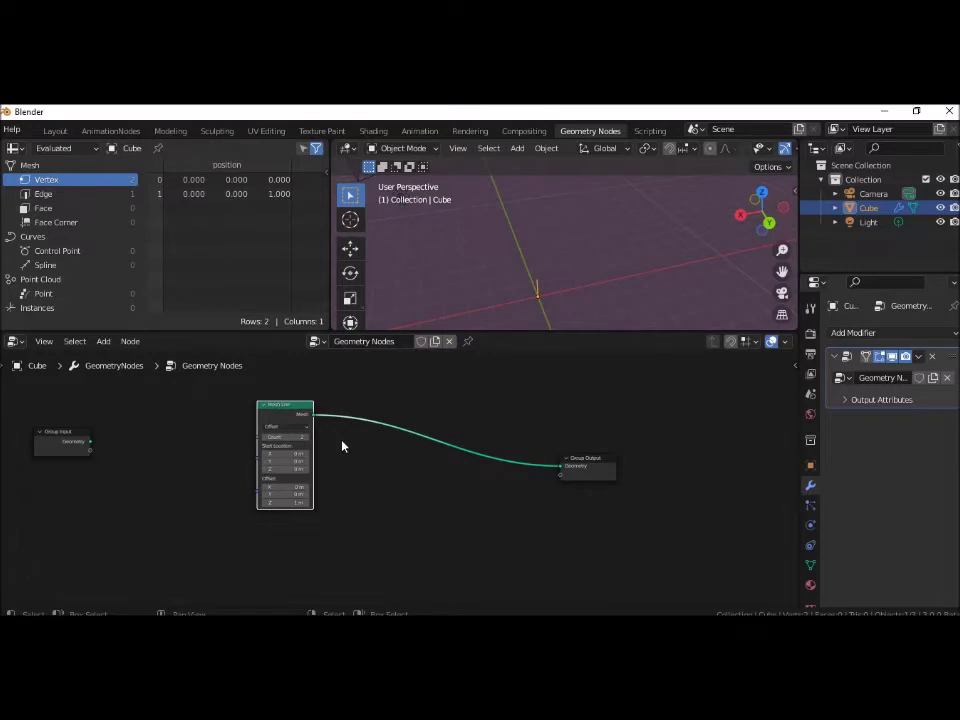
left_click(291, 503)
key("BackSpace")
type("0")
key("Return")
left_click(288, 487)
type("1")
key("Return")
left_click(762, 192)
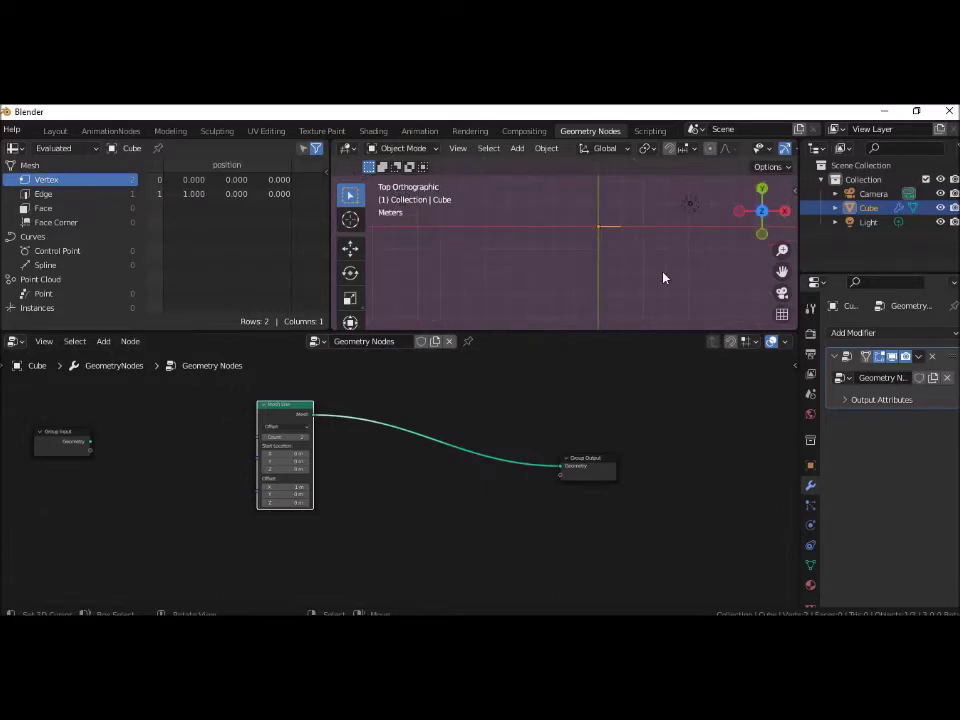
- Zoom in on the top view and align Group Output level with the Mesh Line output
middle_click_drag(664, 276, 591, 313, "shift")
scroll(591, 313, "up", 3)
middle_click_drag(608, 304, 651, 287, "shift")
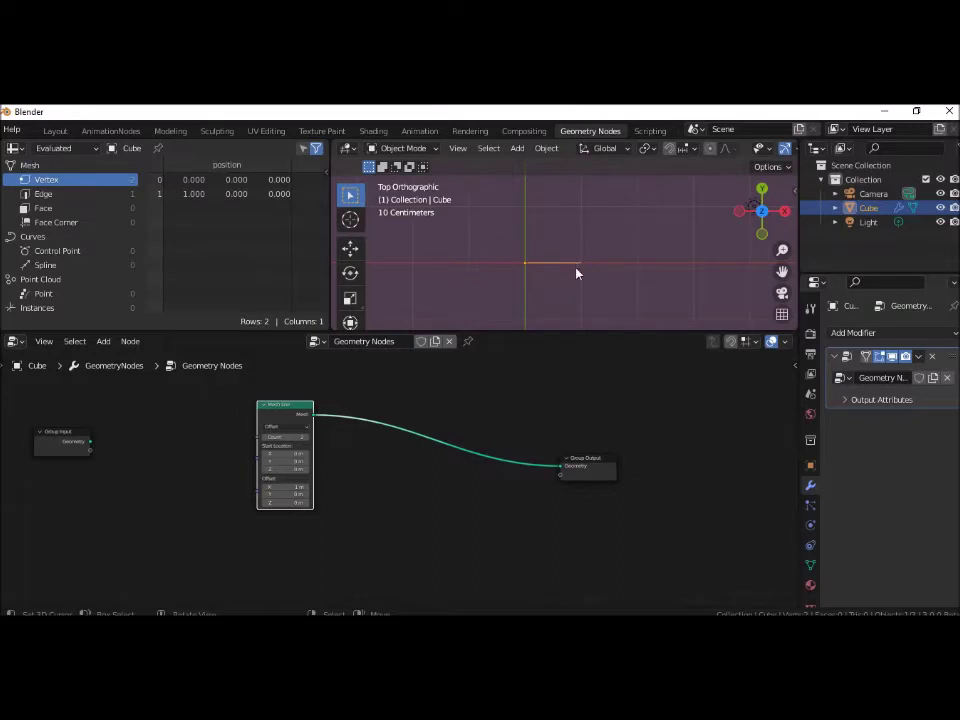
scroll(580, 292, "up", 4)
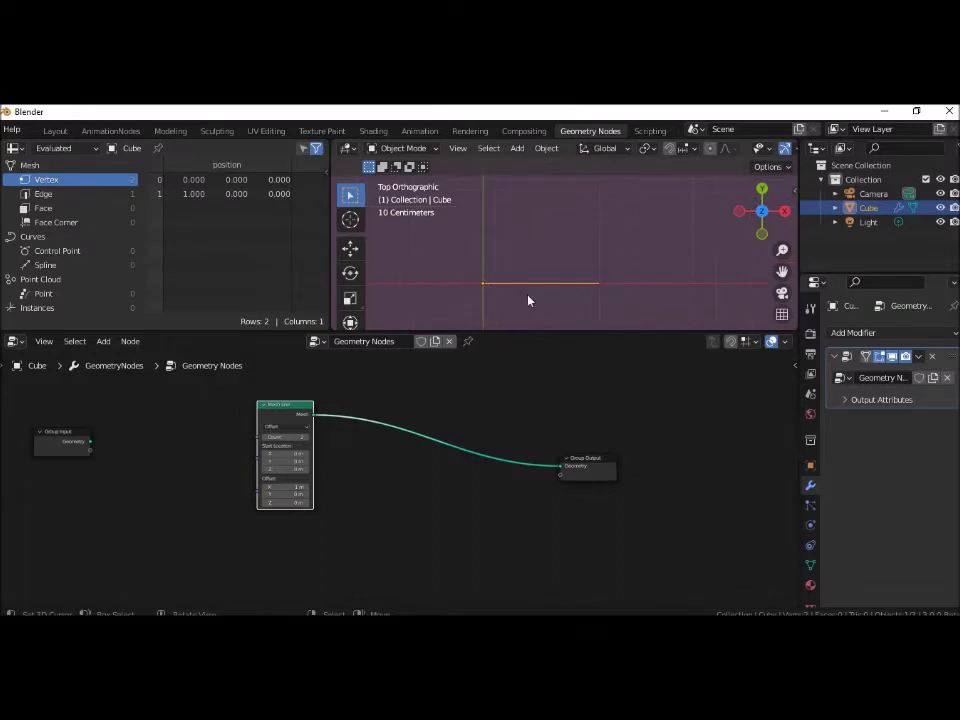
left_click_drag(585, 458, 651, 407)
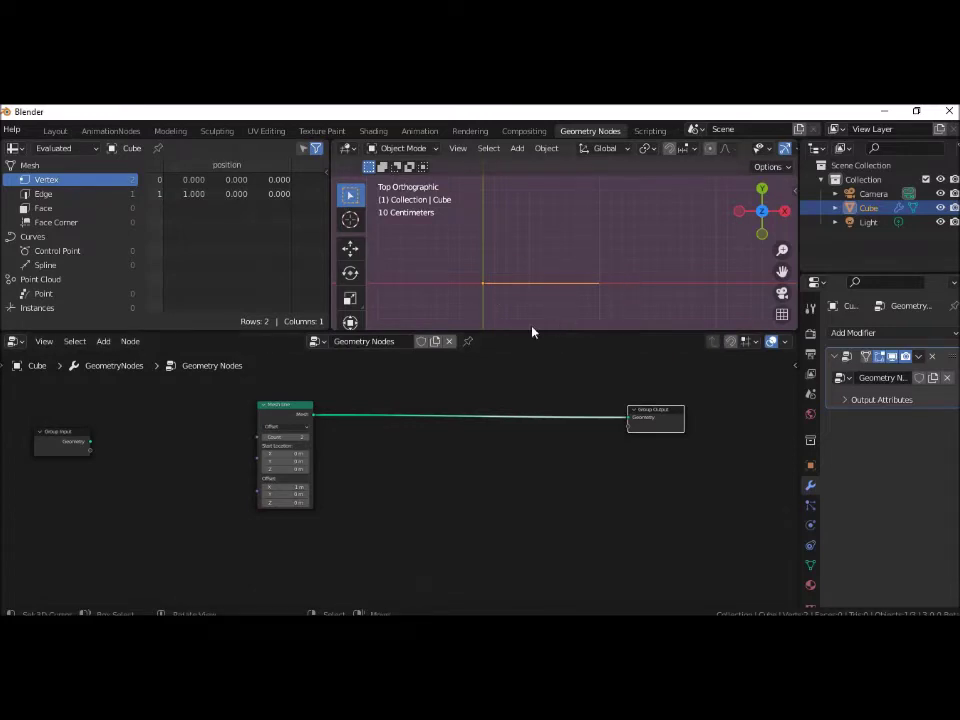
left_click(515, 384)
key("shift+a")
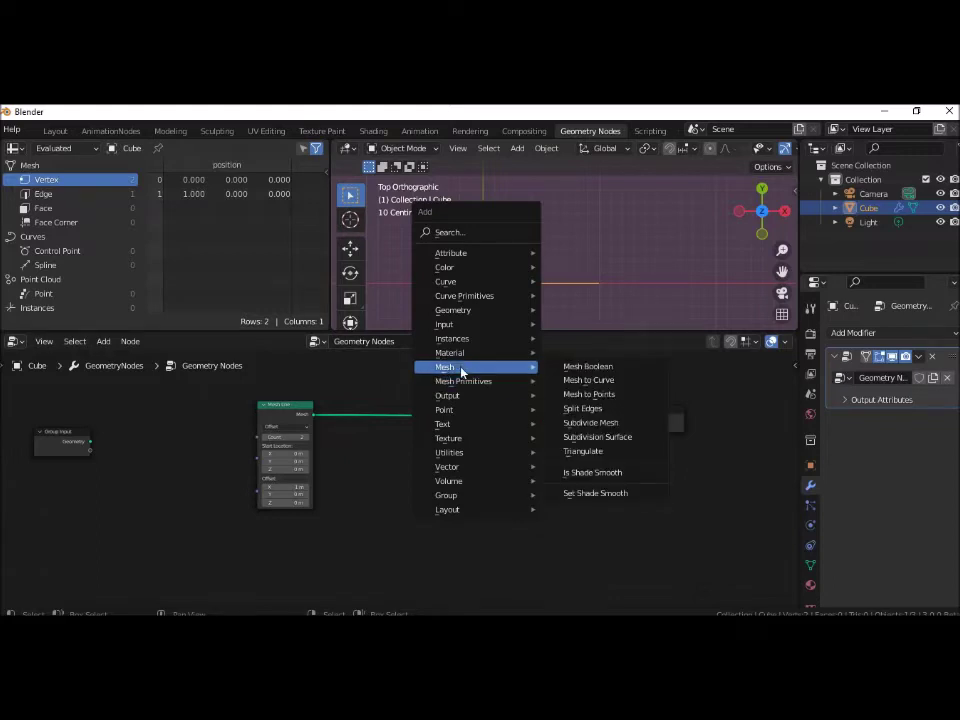
mouse_move(446, 367)
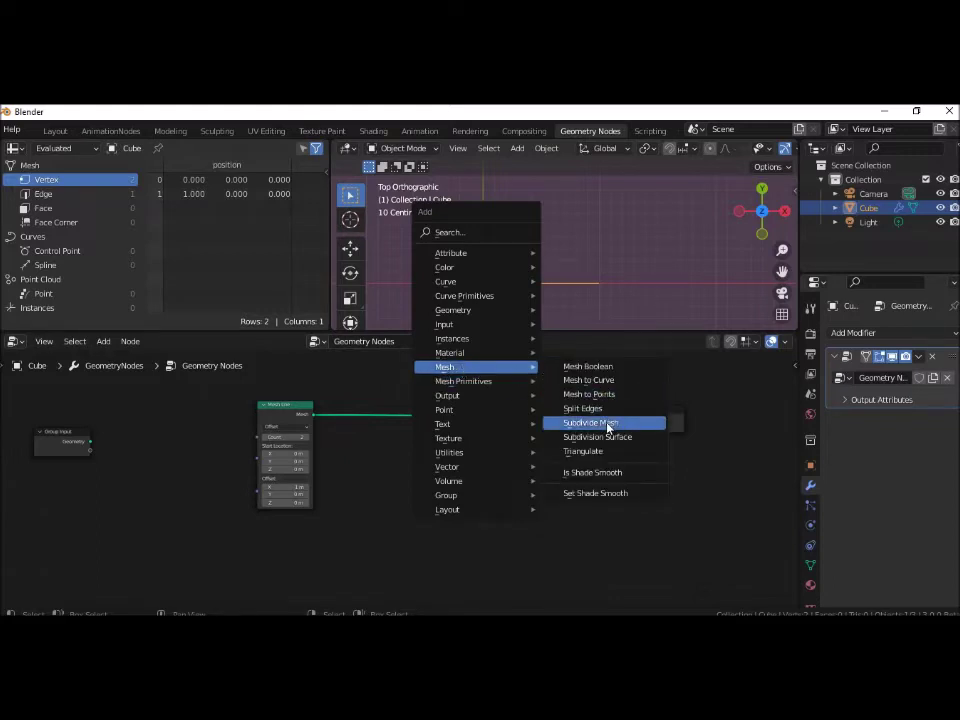
- Insert a Subdivide Mesh node on the Mesh Line link, setting Level to 0 then back to 1
left_click(607, 427)
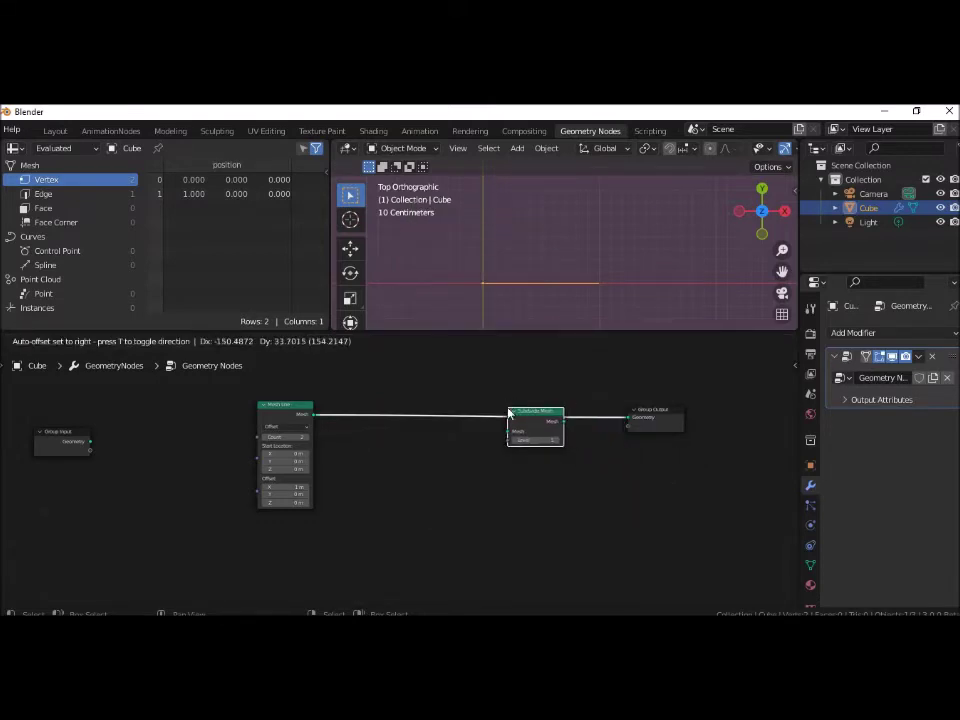
left_click(508, 410)
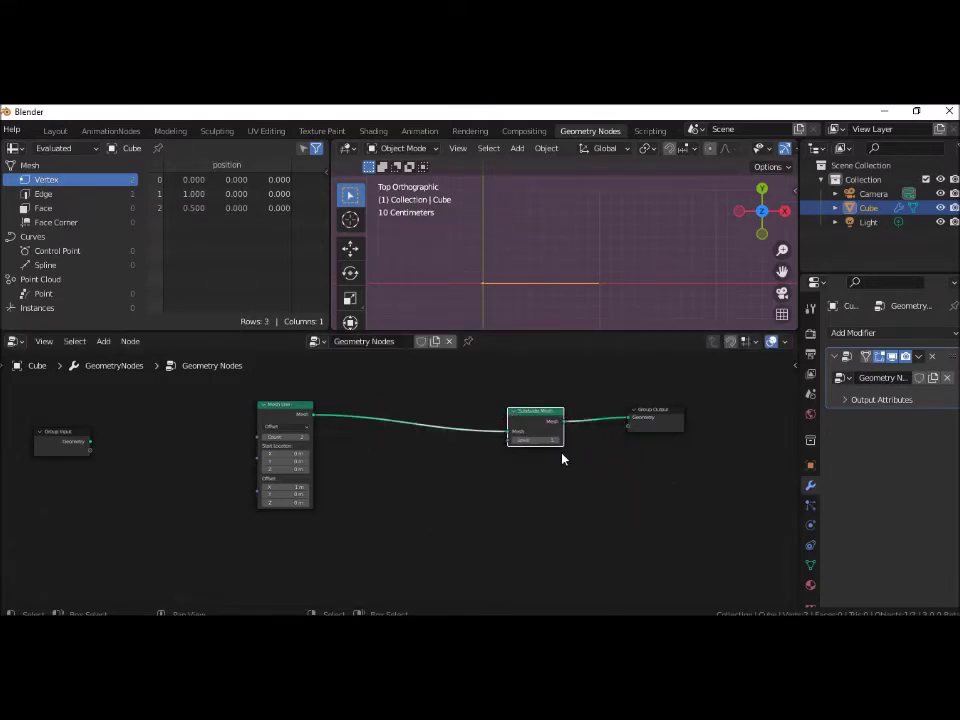
left_click(545, 442)
type("0")
key("Return")
left_click(545, 441)
key("Return")
scroll(370, 273, "down", 2)
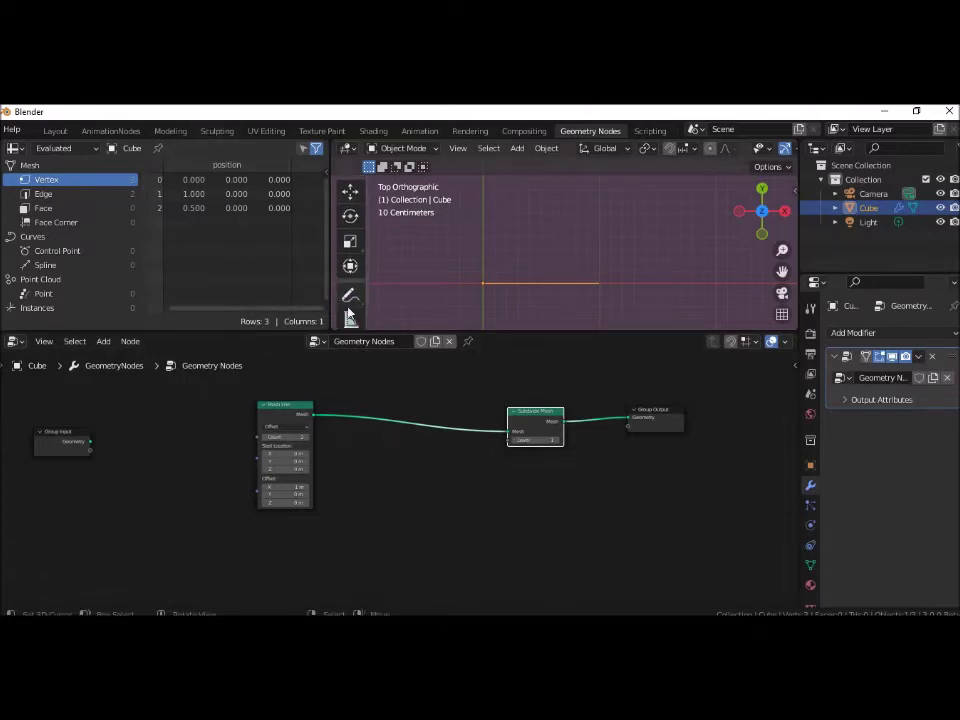
left_click(349, 298)
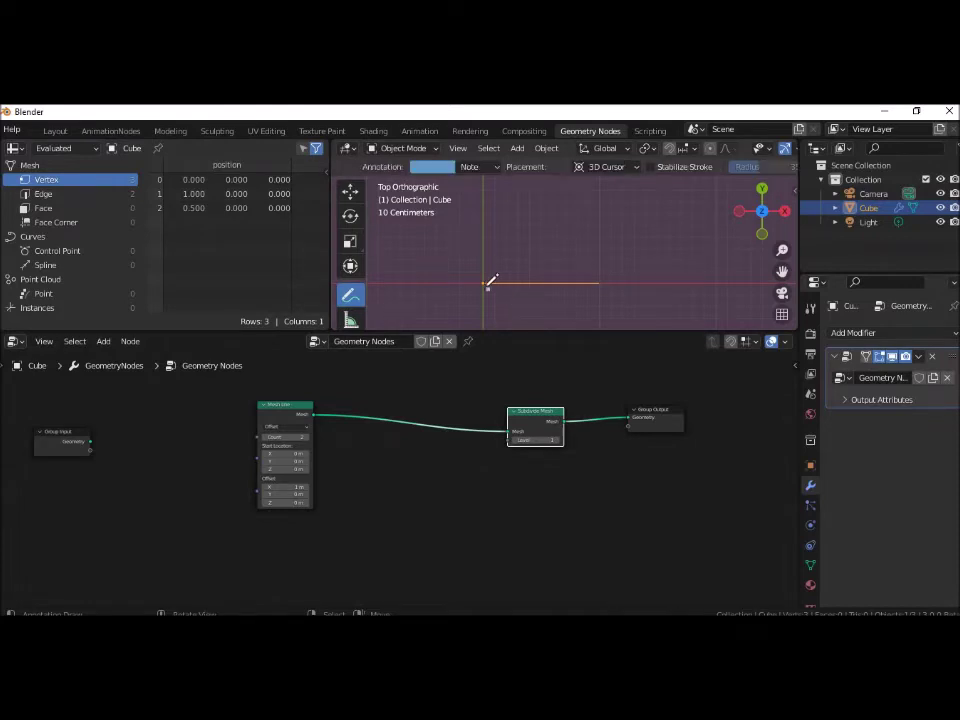
- Annotate the line's start, end and middle vertices, then raise the subdivision Level to 2
left_click_drag(487, 281, 479, 286)
left_click_drag(606, 274, 597, 284)
left_click_drag(542, 277, 536, 286)
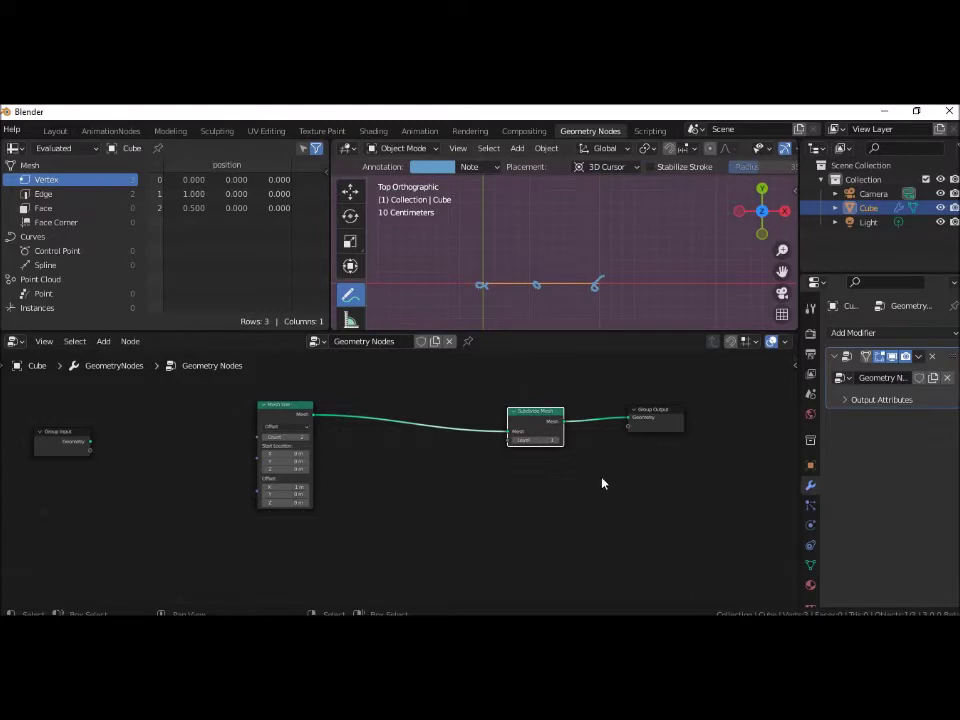
left_click(542, 440)
type("2")
key("Return")
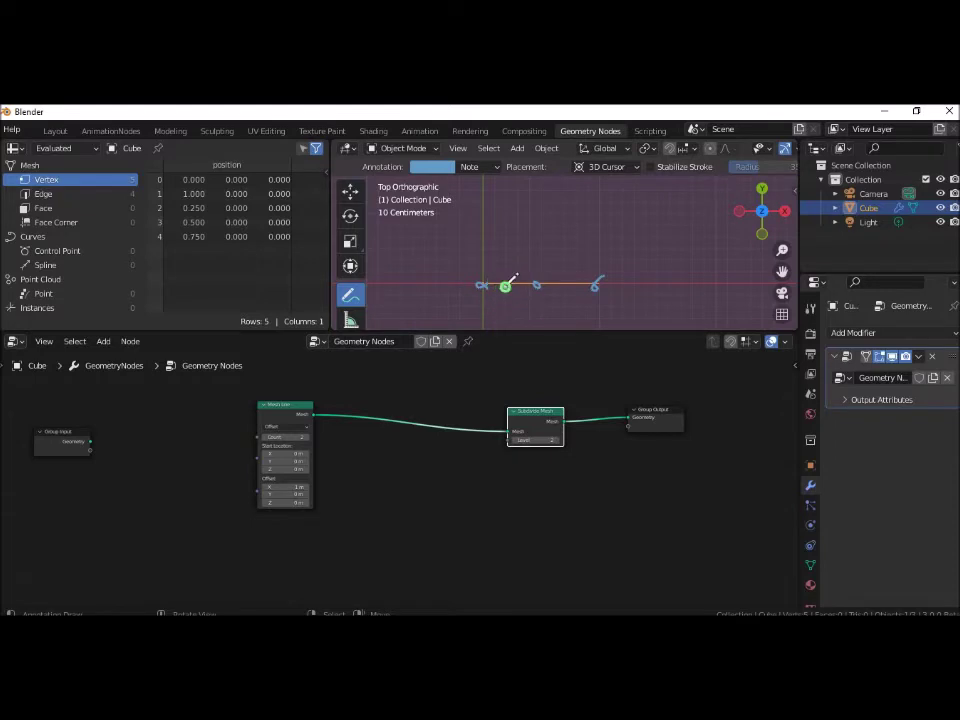
- Mark the two newly added vertices and raise the subdivision Level to 3
left_click_drag(500, 285, 510, 282)
left_click_drag(570, 274, 568, 272)
left_click(548, 440)
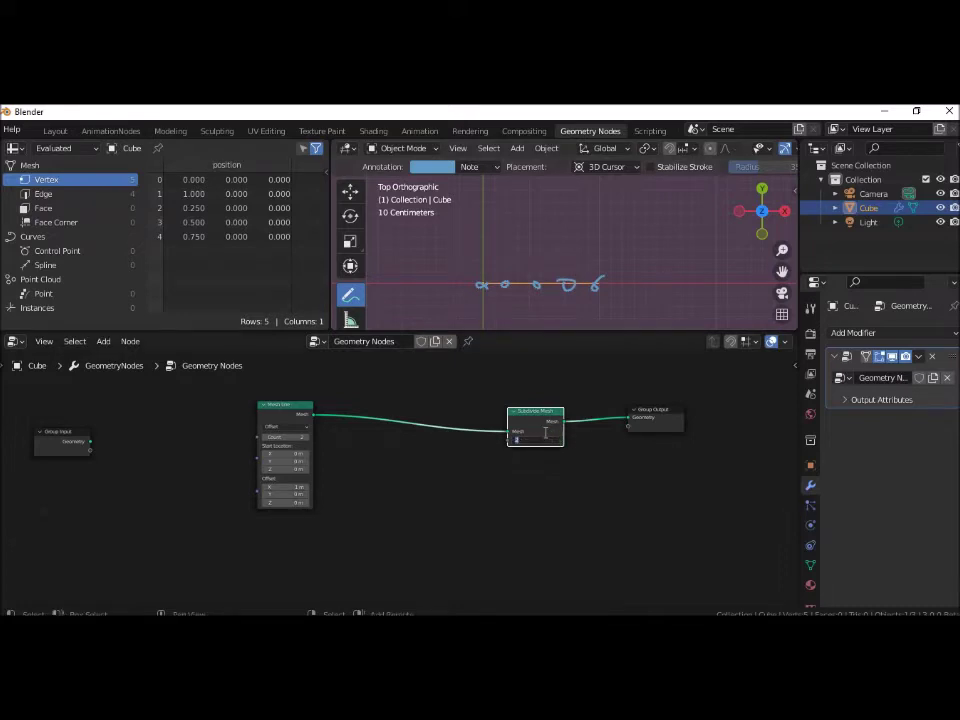
type("3")
key("Return")
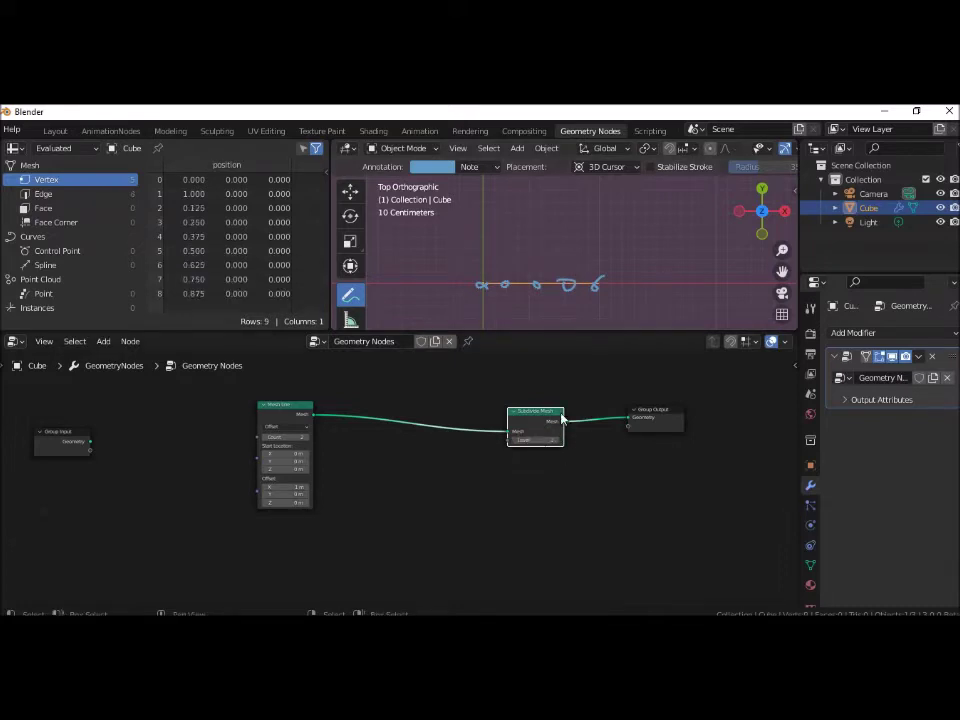
- Mark more of the newly added vertices along the line, then pick the annotation eraser
scroll(525, 302, "up", 1)
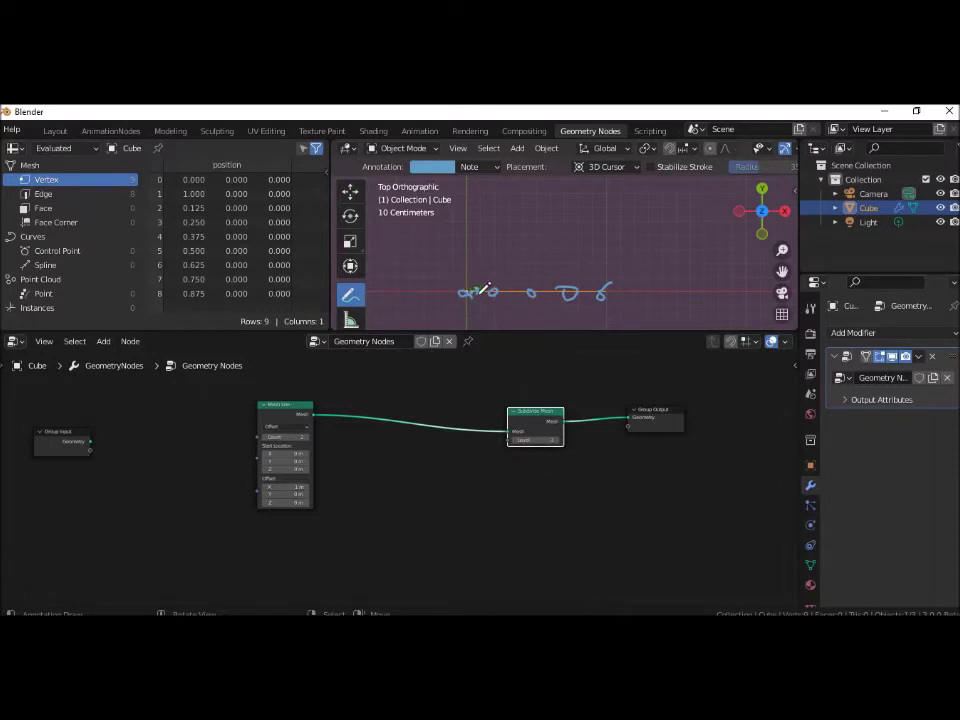
left_click(508, 290)
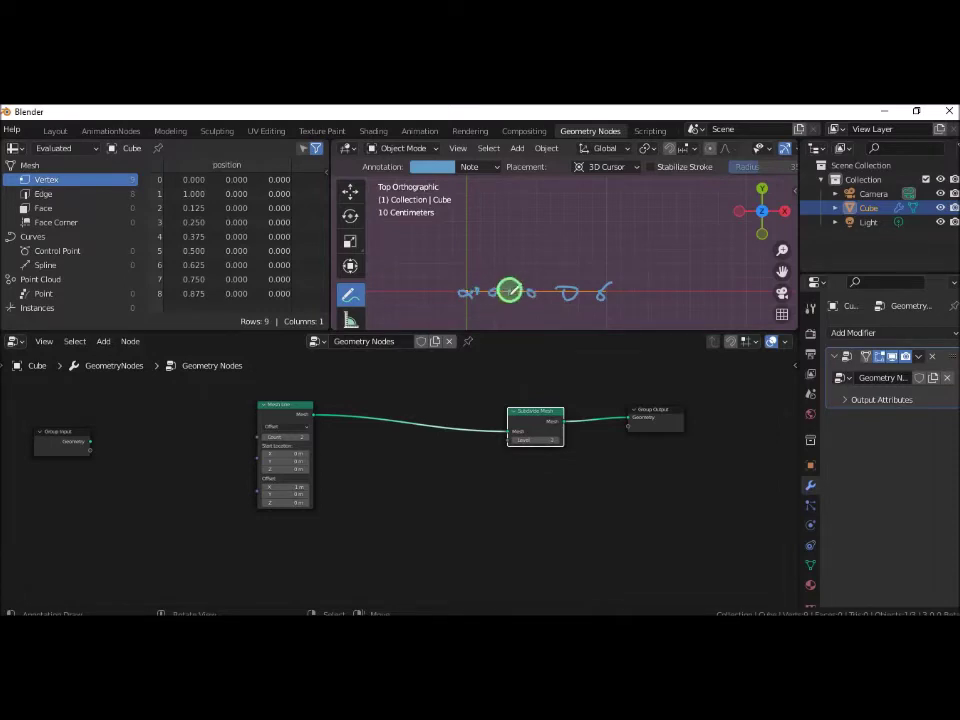
left_click(545, 290)
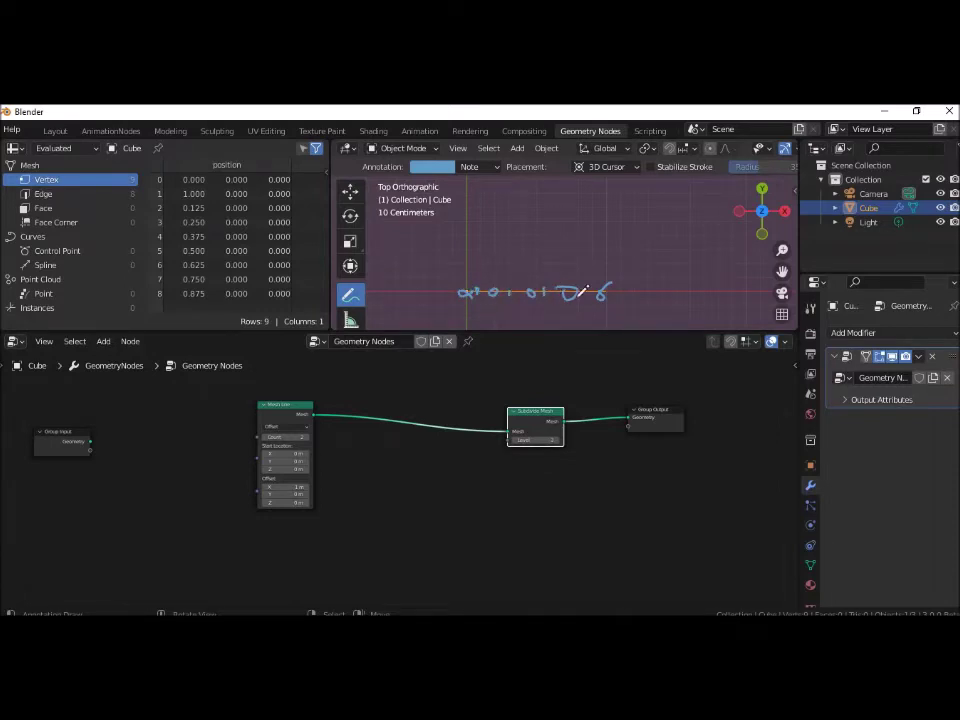
left_click_drag(586, 283, 586, 300)
left_click(354, 300)
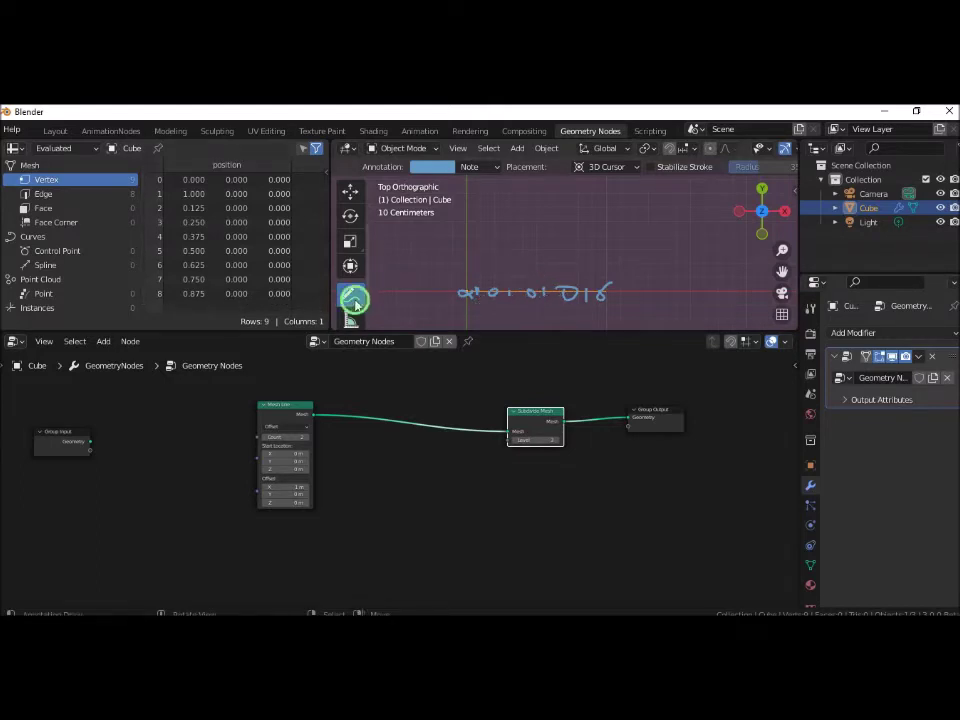
left_click(355, 304)
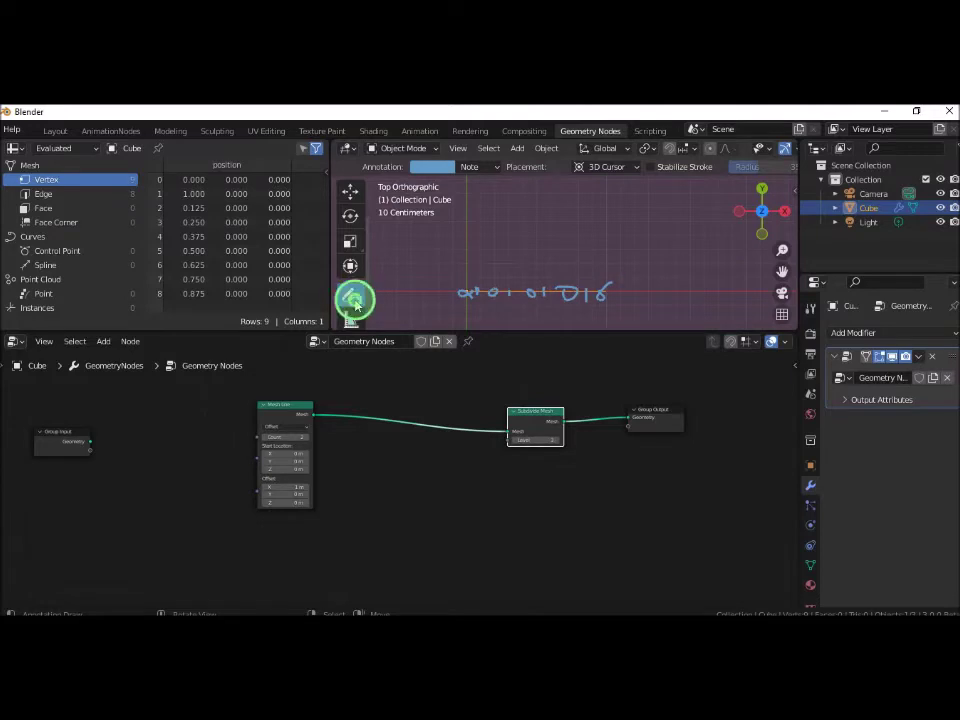
left_click_drag(355, 304, 428, 385)
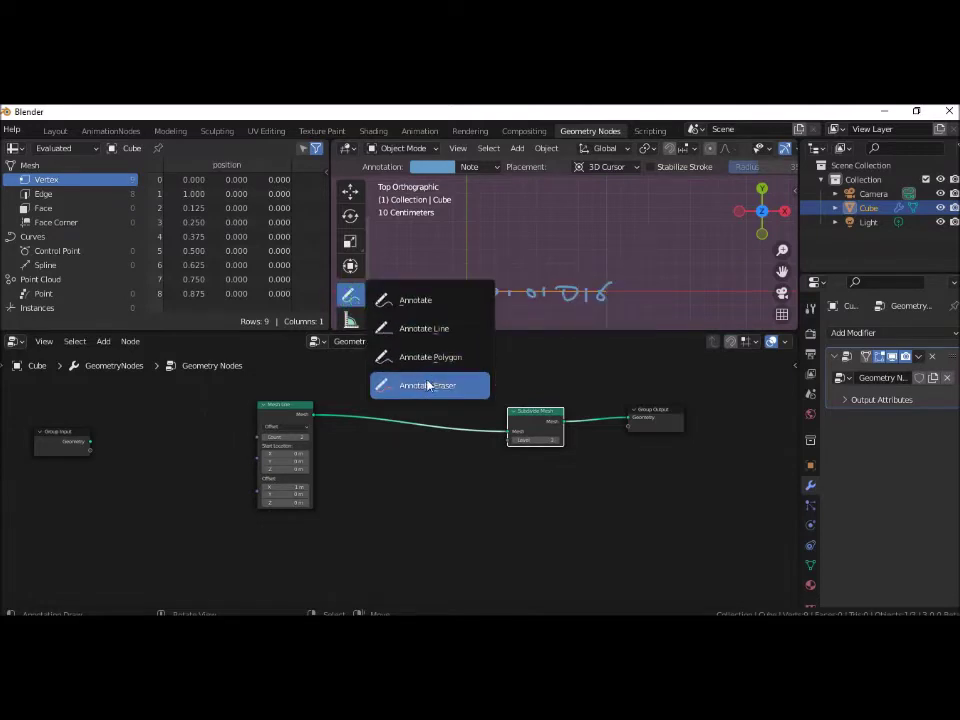
- Erase the annotation strokes along the line and slide Subdivide Mesh left toward Mesh Line
left_click_drag(458, 290, 627, 289)
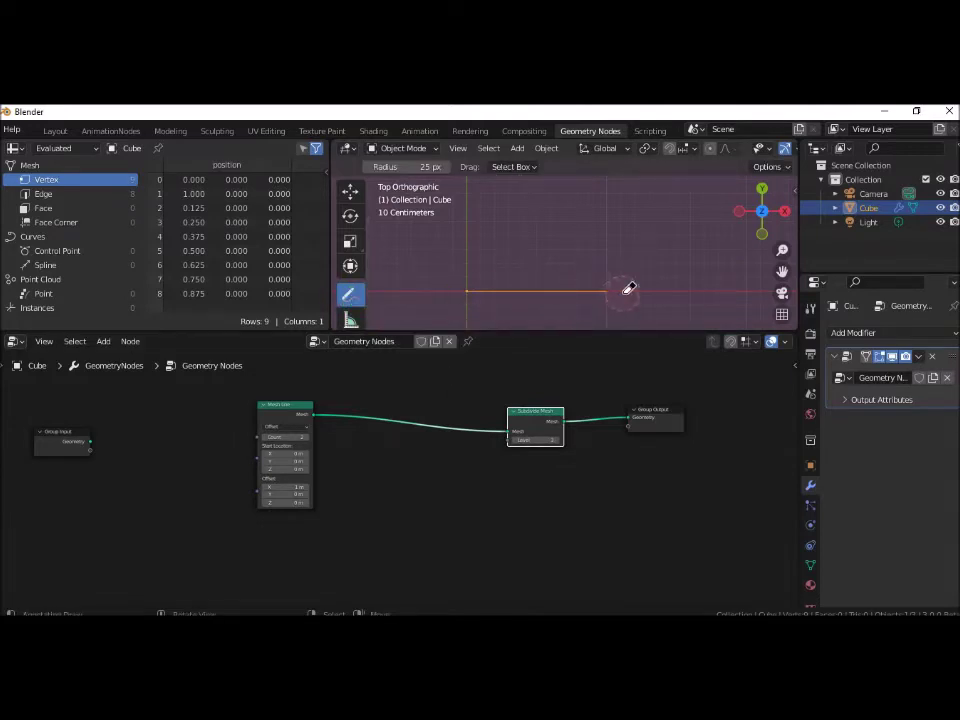
left_click(617, 501)
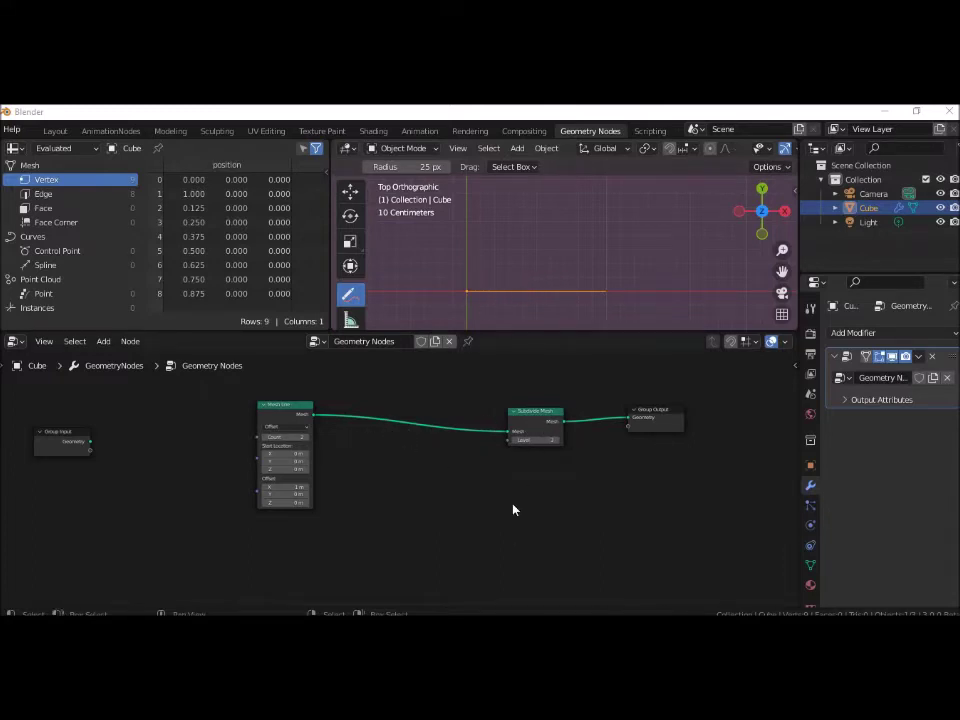
left_click_drag(538, 418, 495, 417)
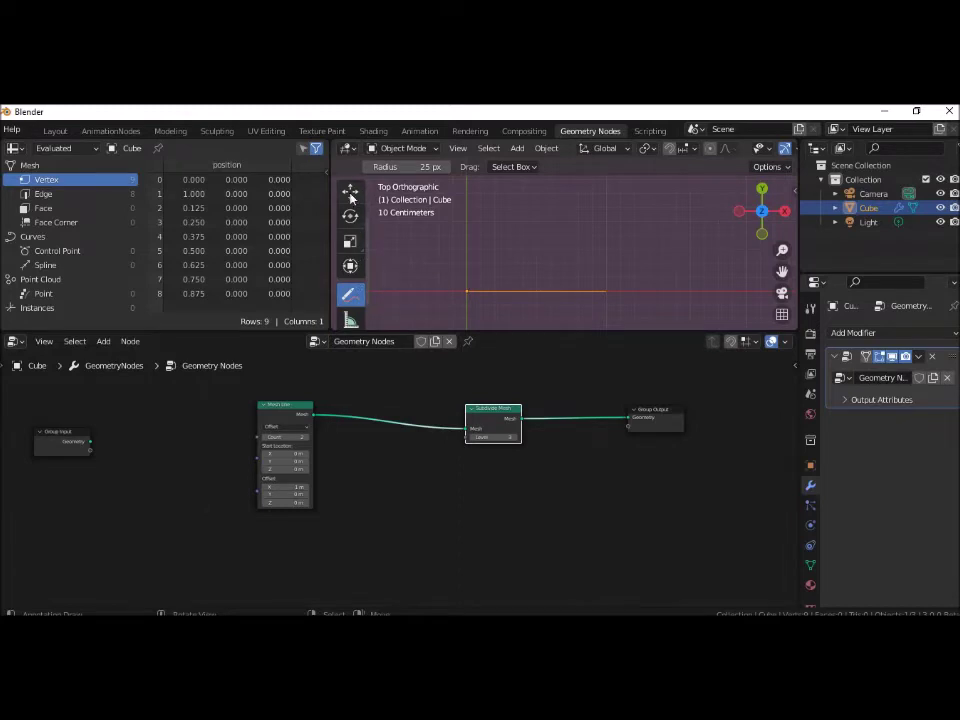
left_click(351, 192)
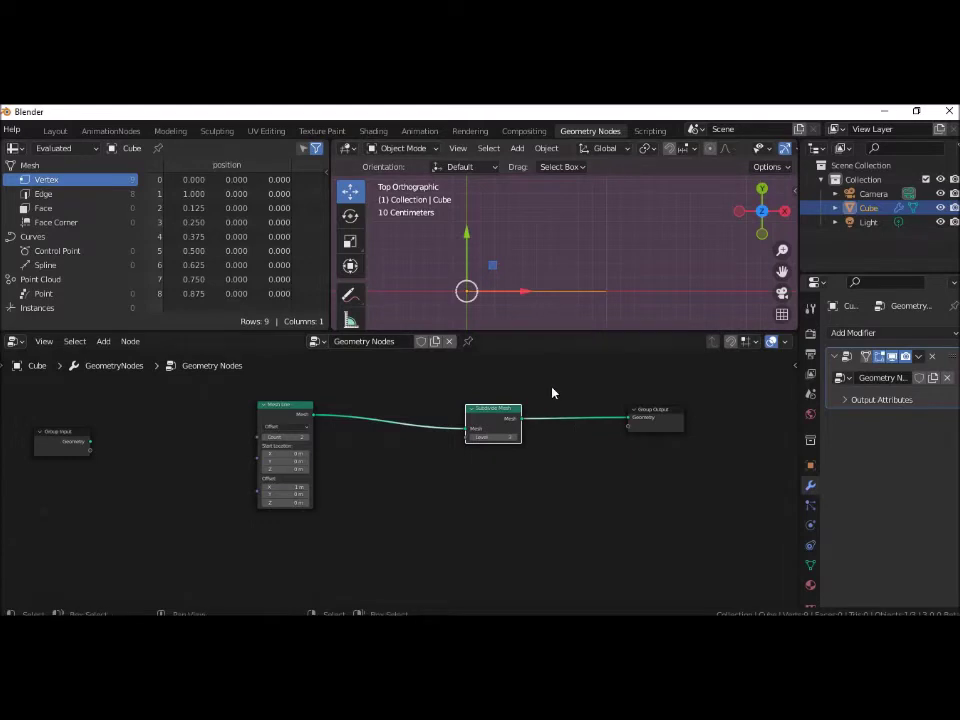
left_click_drag(497, 418, 469, 414)
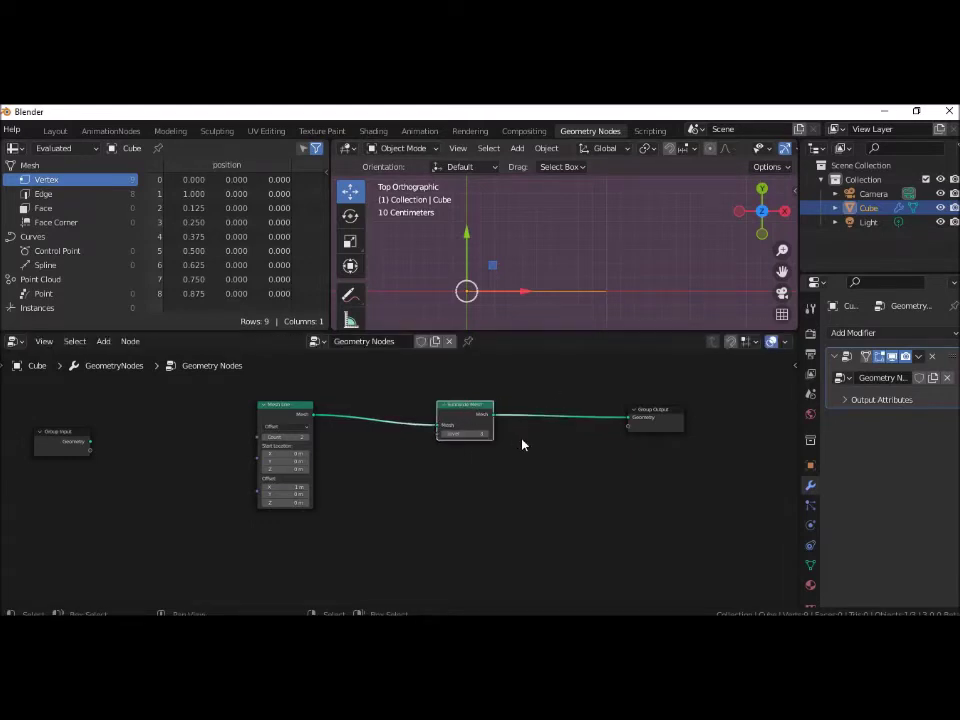
- Add a Set Position node onto the link just before Group Output
left_click(570, 464)
key("shift+a")
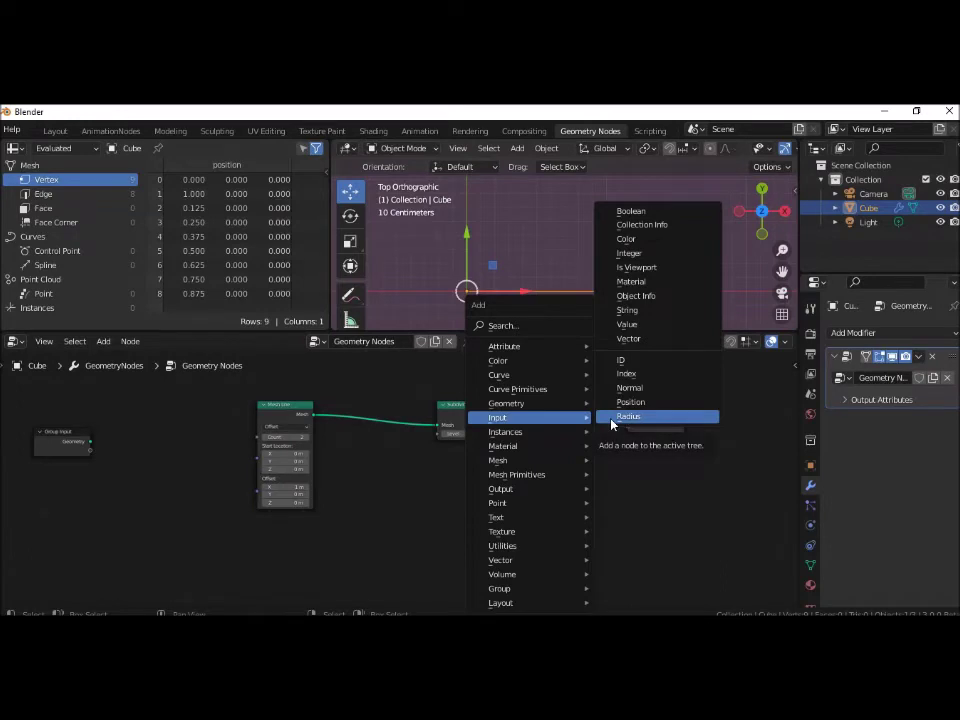
mouse_move(520, 403)
left_click(640, 553)
left_click(553, 408)
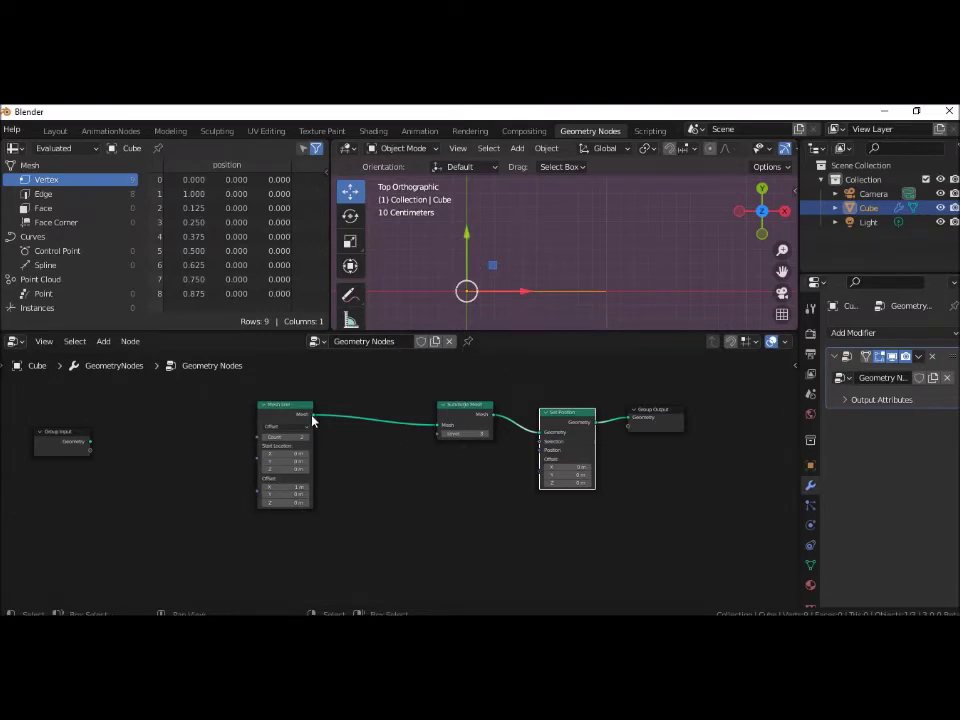
- Move the Subdivide Mesh and Mesh Line nodes up and left to tidy the layout
left_click(449, 402)
left_click_drag(449, 402, 398, 388)
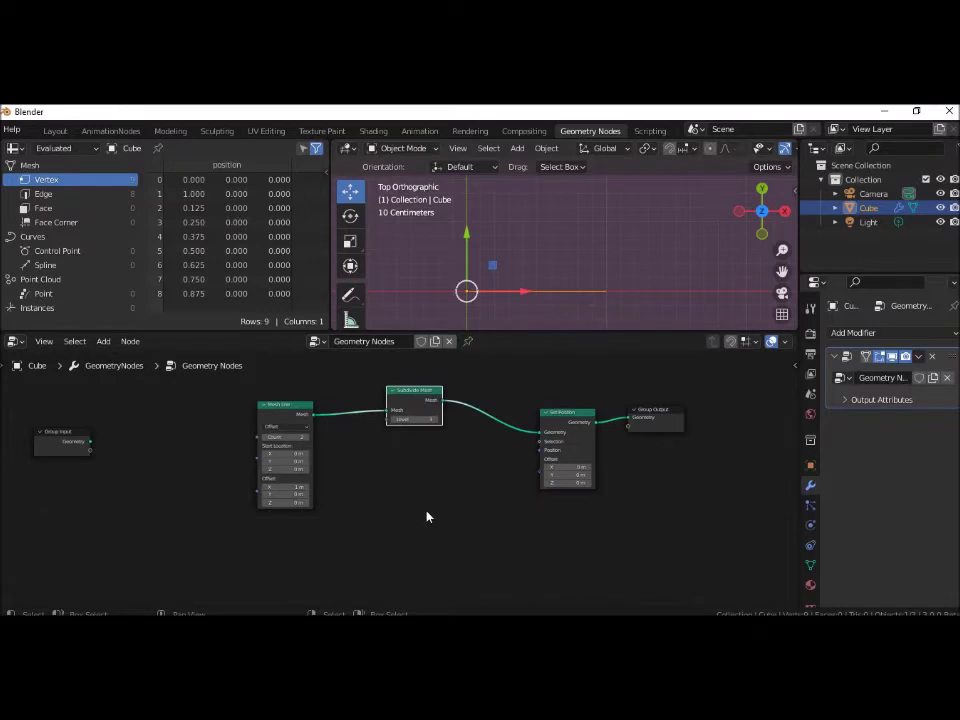
left_click_drag(293, 406, 276, 400)
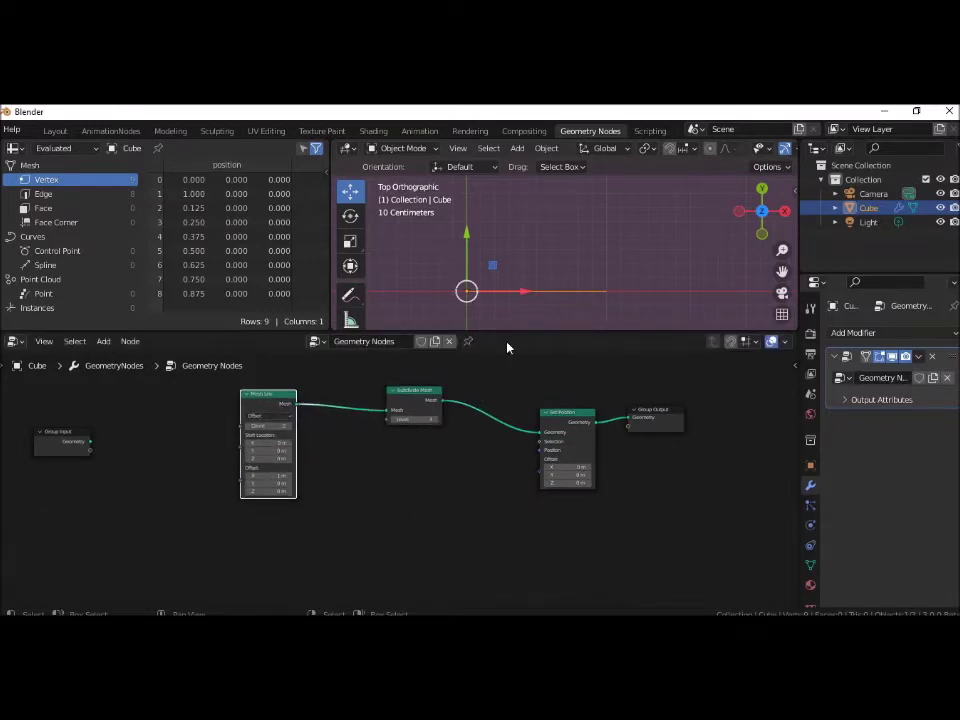
middle_click_drag(523, 287, 540, 279, "shift")
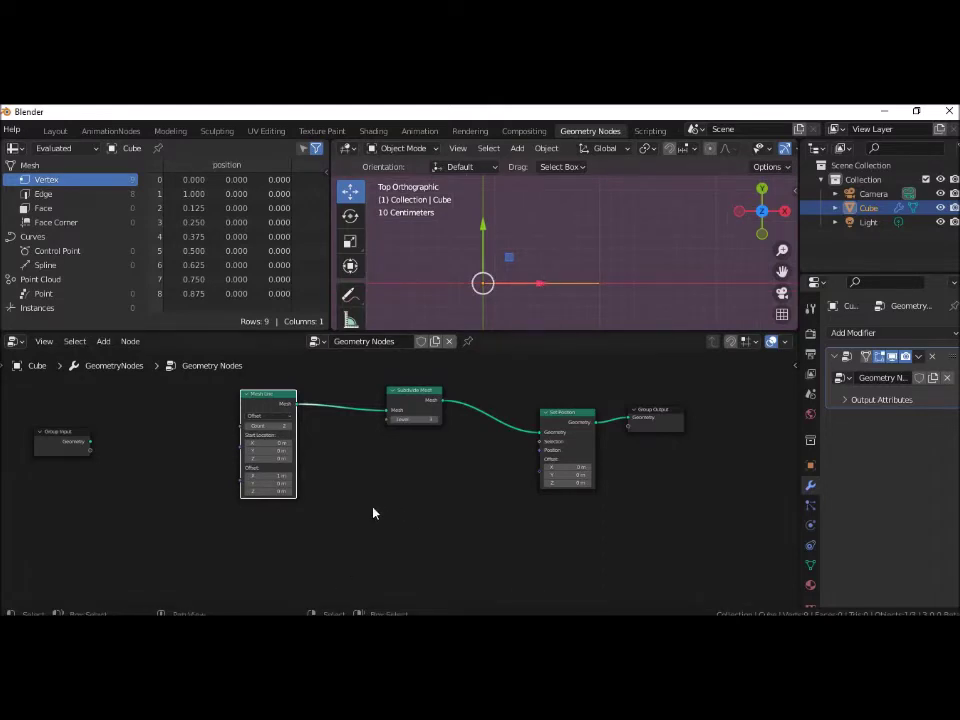
- Add a Random Value node below the chain and set its data type to Vector
key("shift+a")
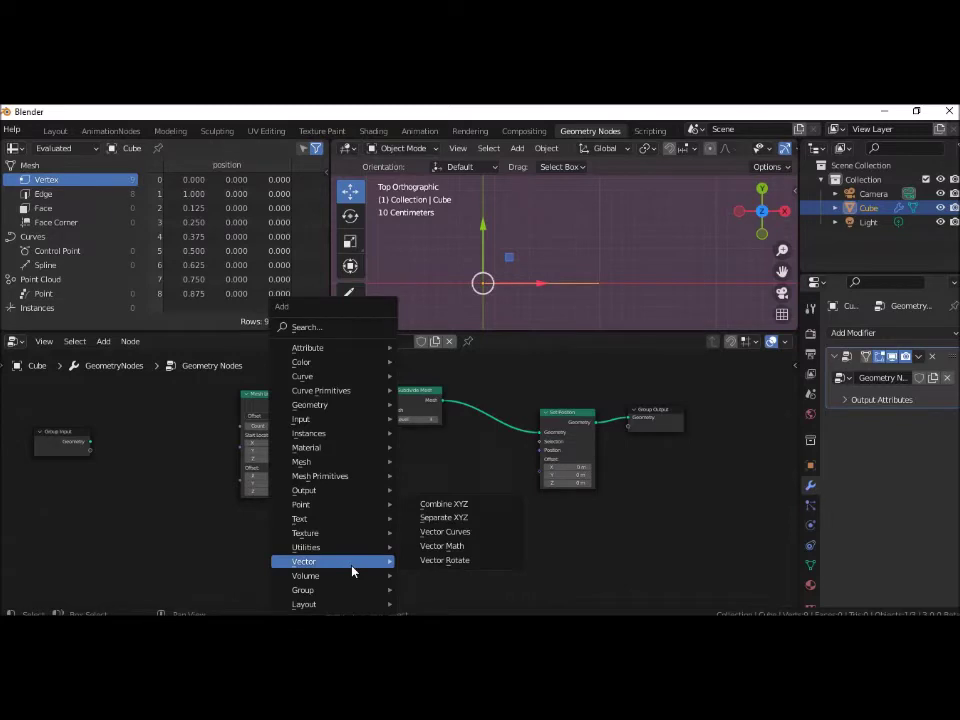
mouse_move(330, 547)
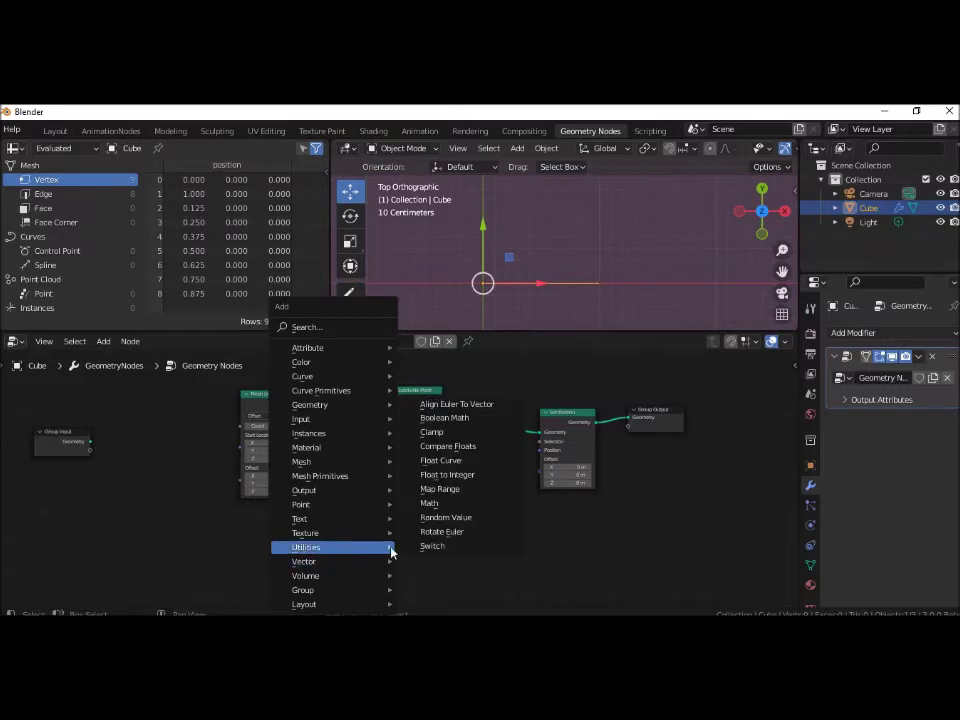
left_click(463, 518)
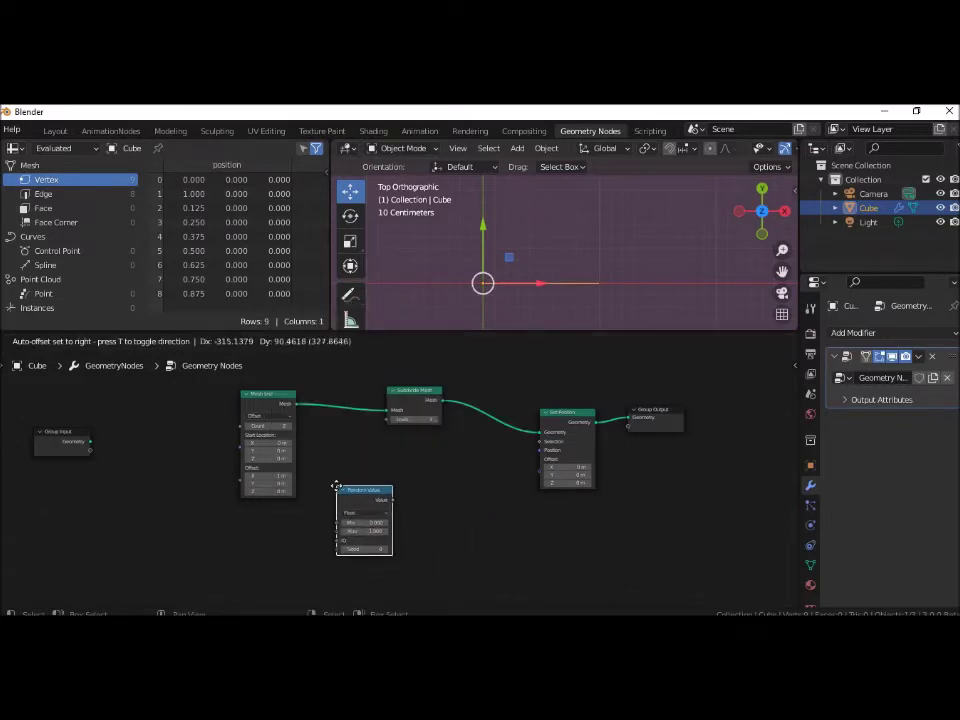
left_click(337, 486)
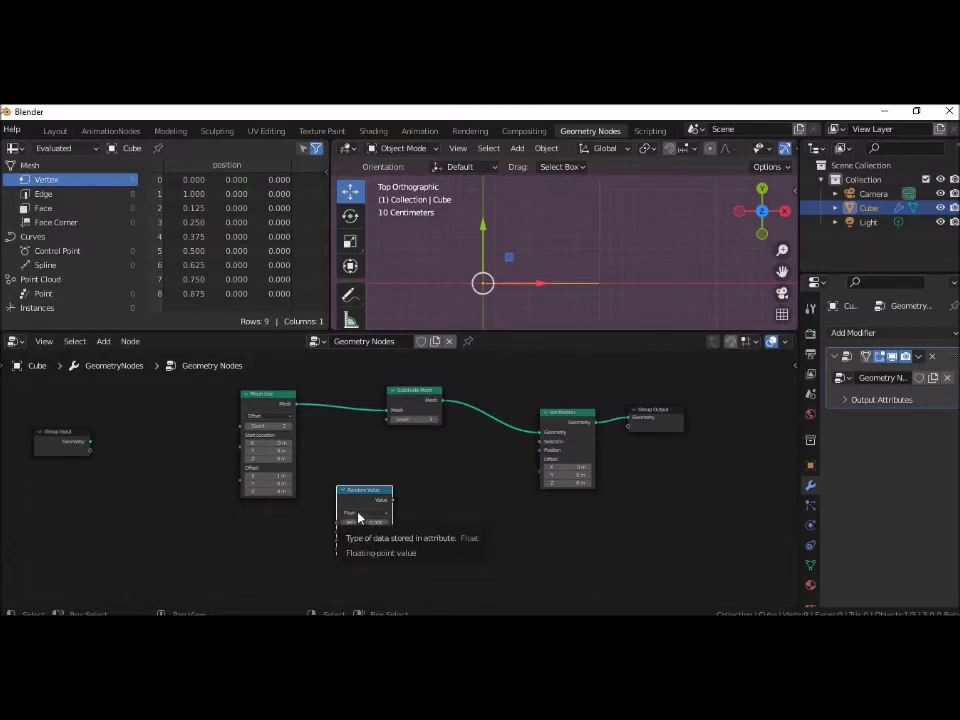
left_click(359, 514)
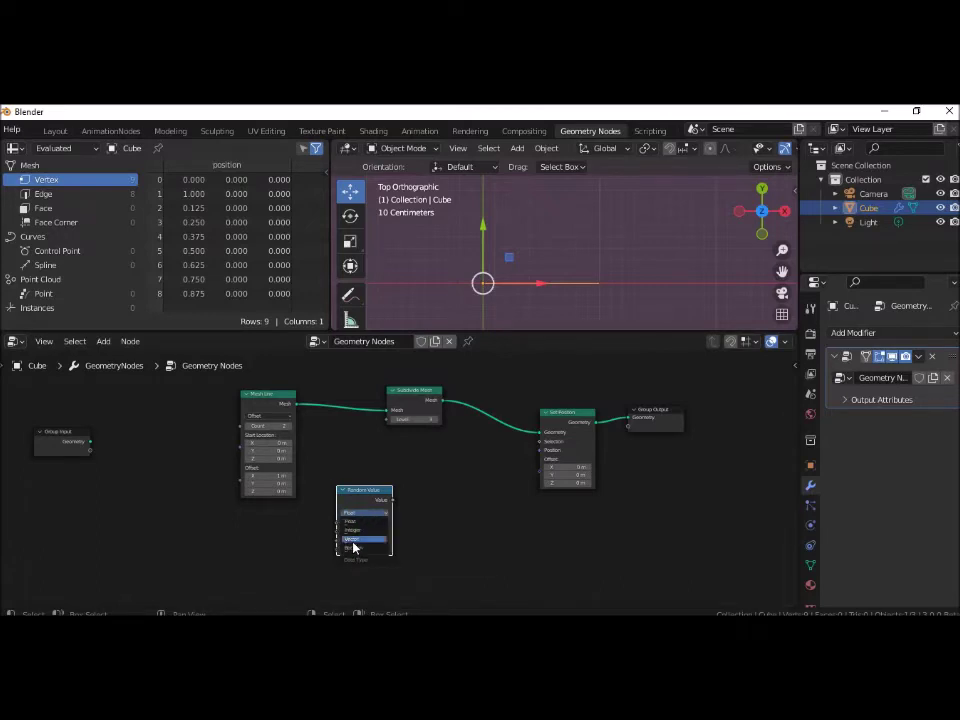
left_click(352, 538)
left_click(362, 484)
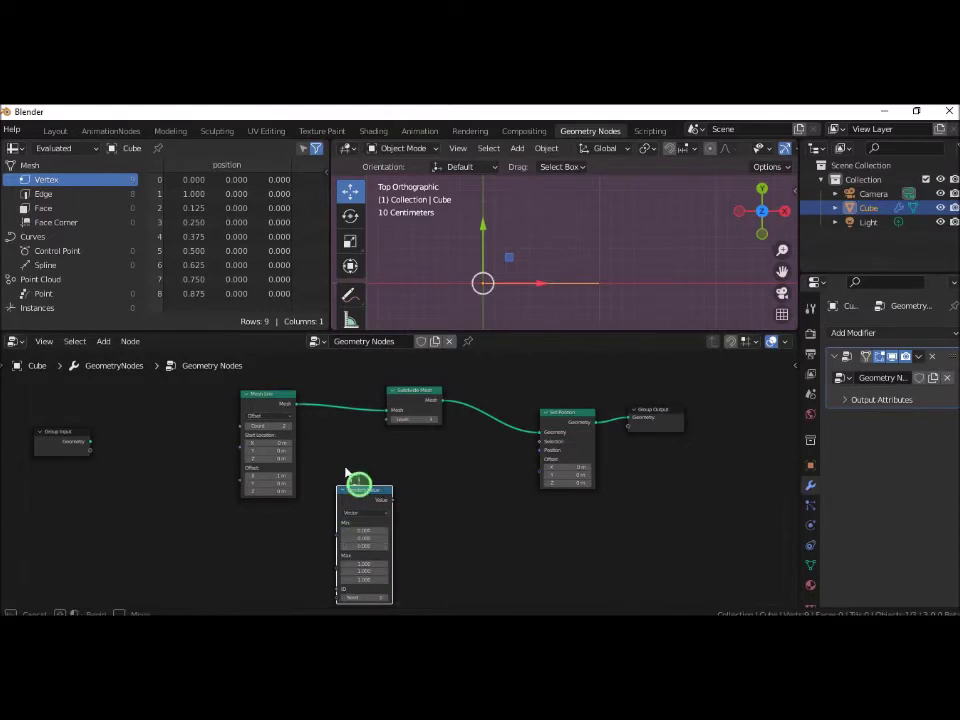
middle_click_drag(456, 478, 453, 459)
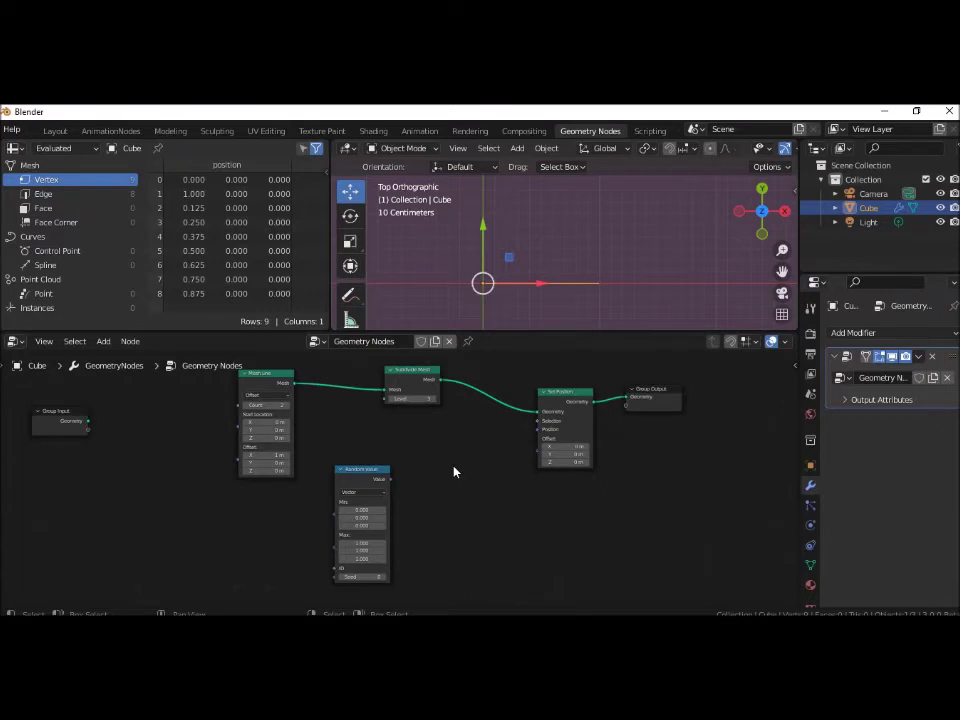
- Set the Random Value Max X and Max Z to 0, keeping Max Y at 1
left_click(358, 545)
key("BackSpace")
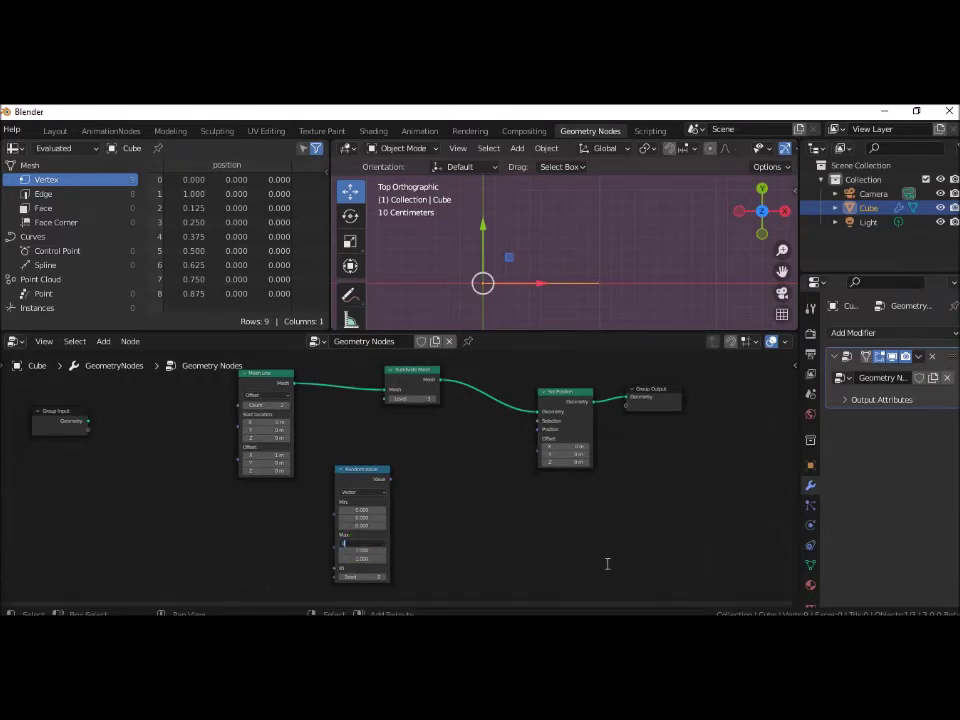
key("Tab")
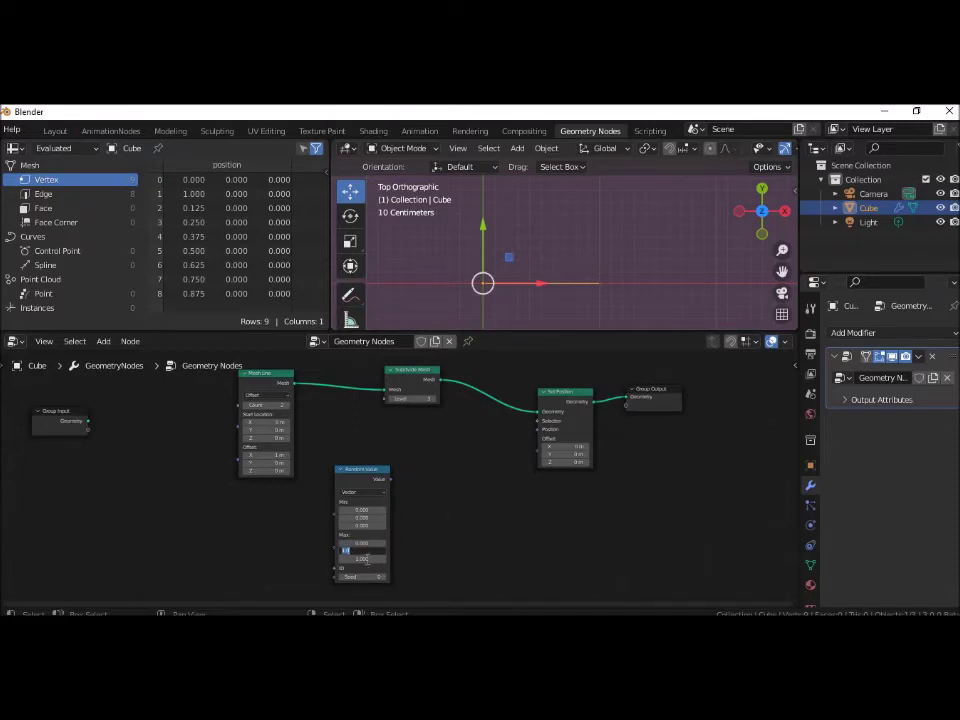
left_click(366, 558)
left_click(366, 558)
type("0")
key("Return")
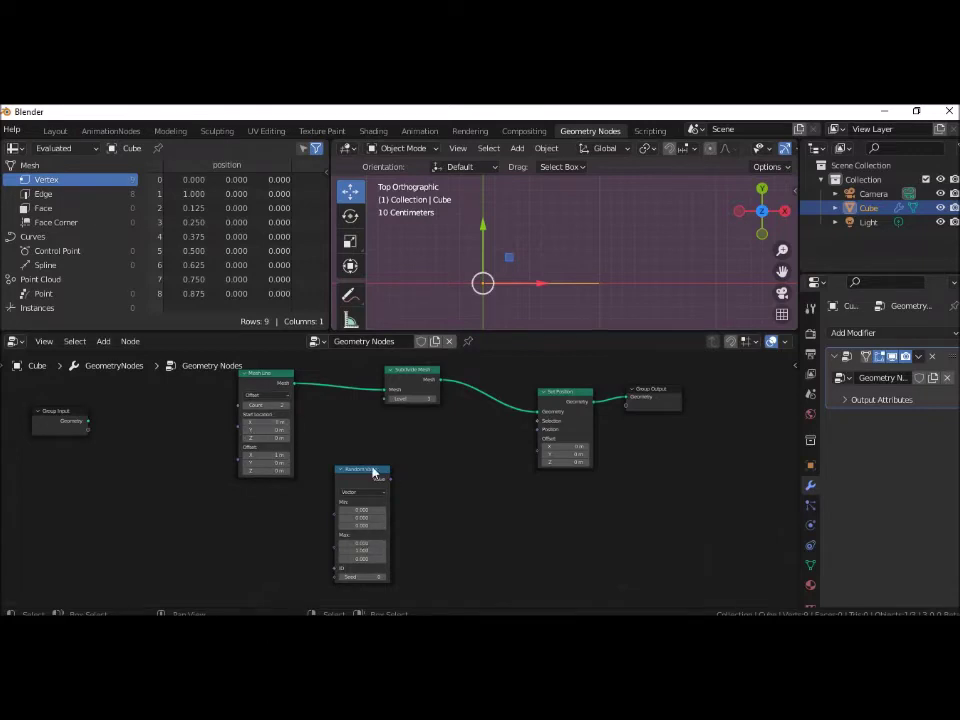
- Shift the Random Value node left and drag its Seed through several values, settling on 38
mouse_move(373, 472)
left_mouse_down()
mouse_move(359, 472)
mouse_move(485, 447)
mouse_move(532, 450)
left_mouse_up()
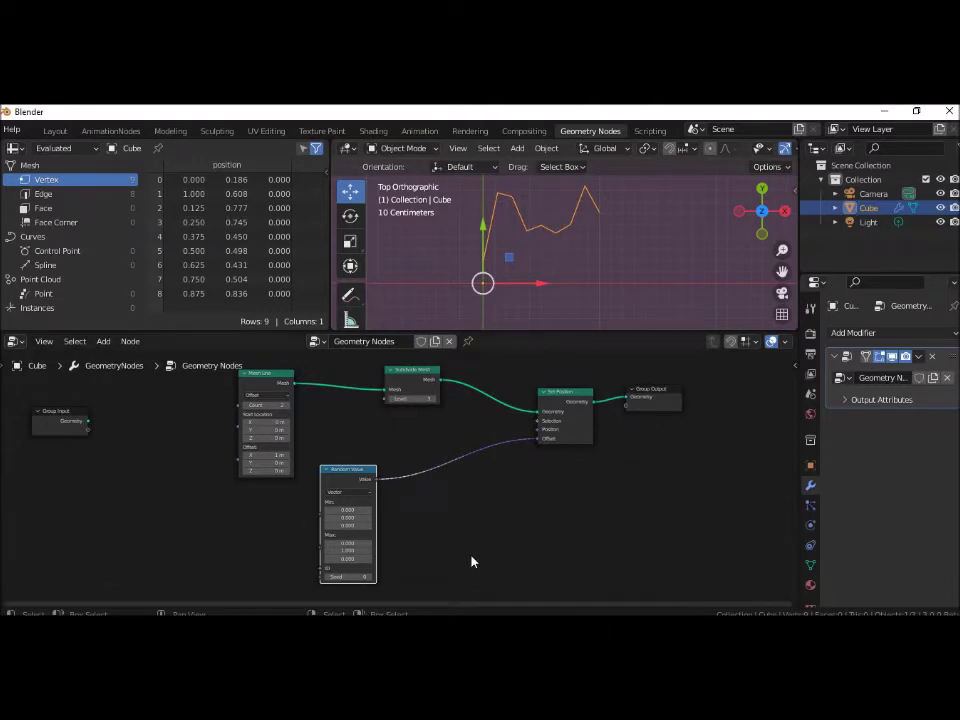
left_click_drag(337, 577, 362, 577)
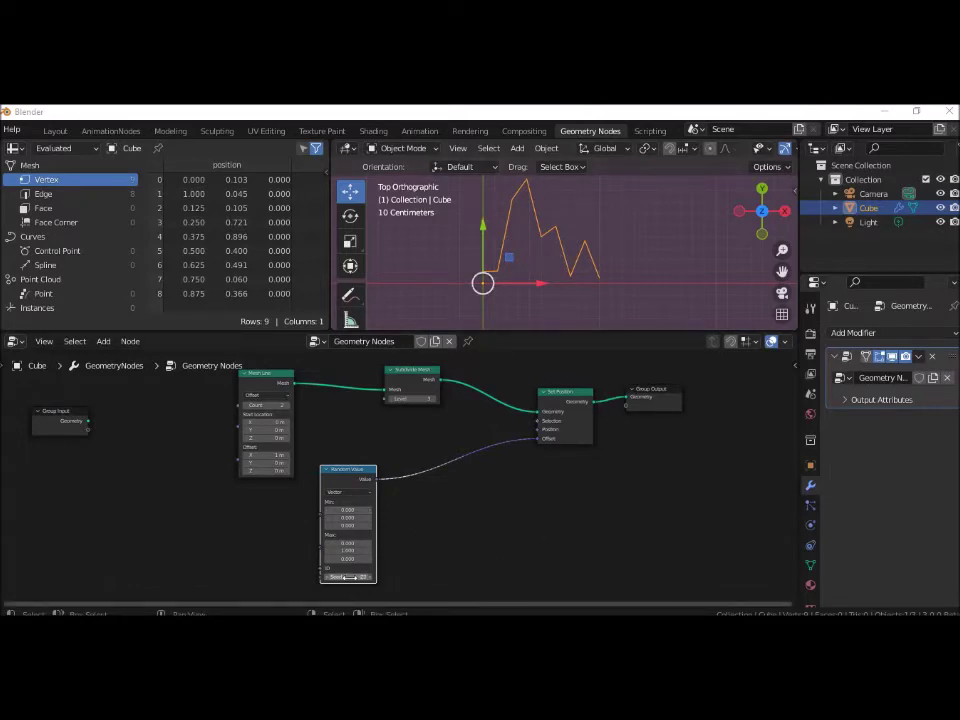
left_click_drag(348, 577, 355, 577)
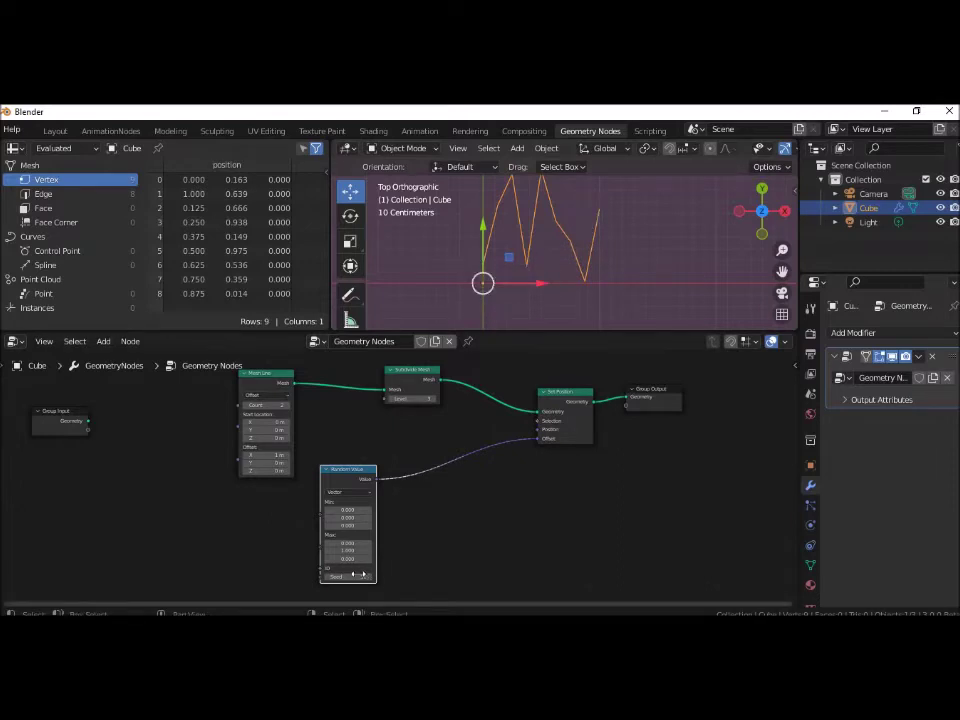
left_click_drag(345, 577, 365, 577)
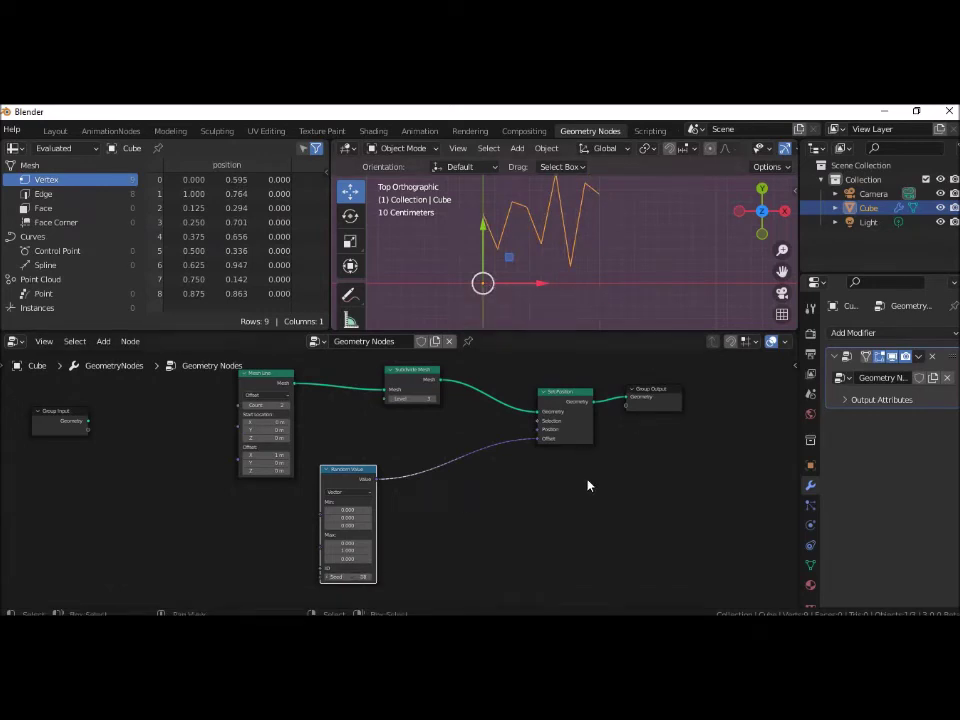
- Move the Mesh Line and Group Input nodes further left to make room
middle_click_drag(533, 516, 583, 561)
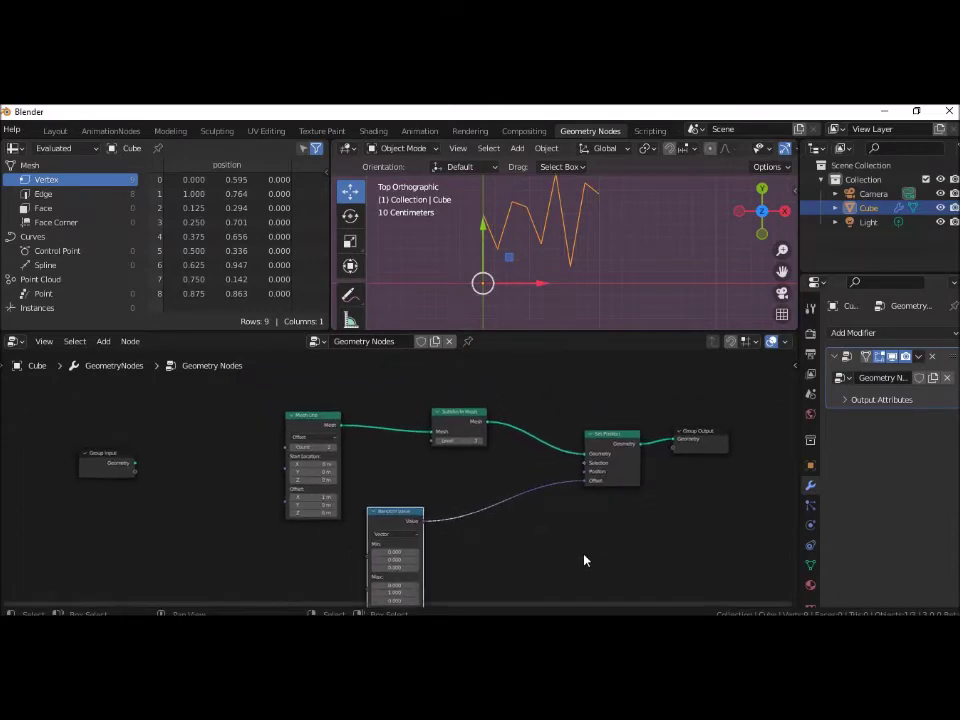
left_click(290, 415)
left_click_drag(290, 415, 196, 403)
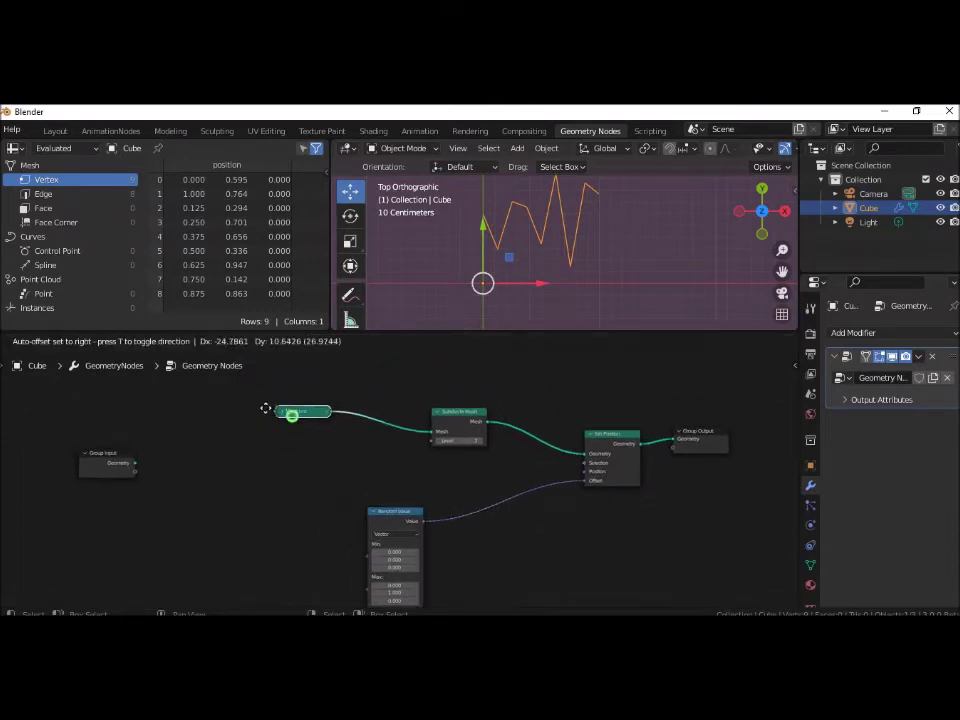
left_click(195, 400)
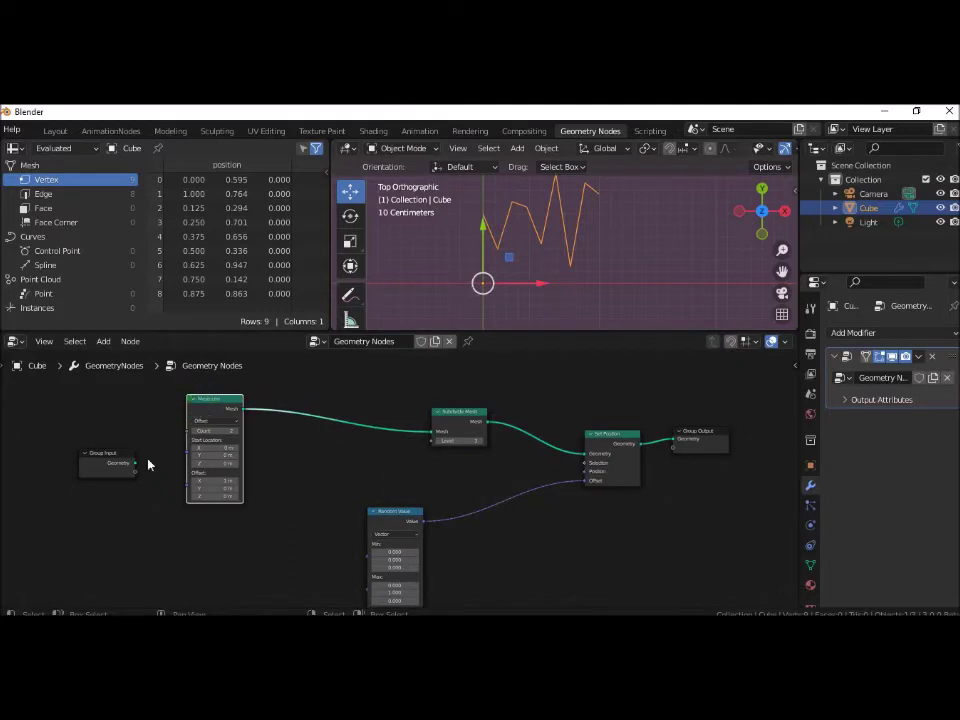
left_click_drag(106, 456, 5, 452)
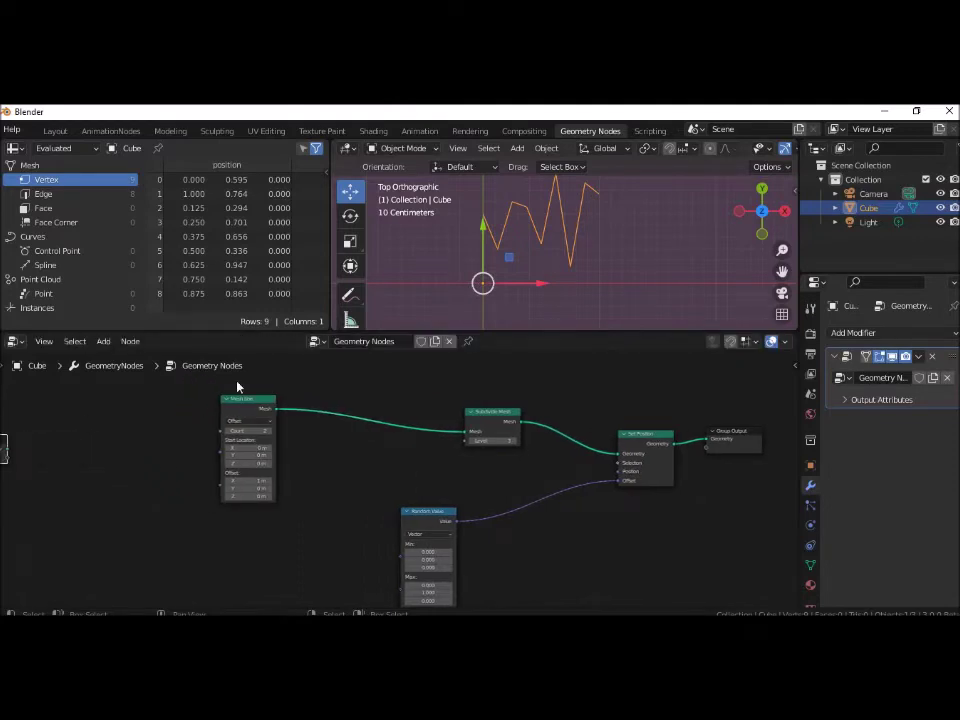
mouse_move(238, 398)
left_mouse_down()
mouse_move(195, 388)
mouse_move(116, 406)
left_mouse_up()
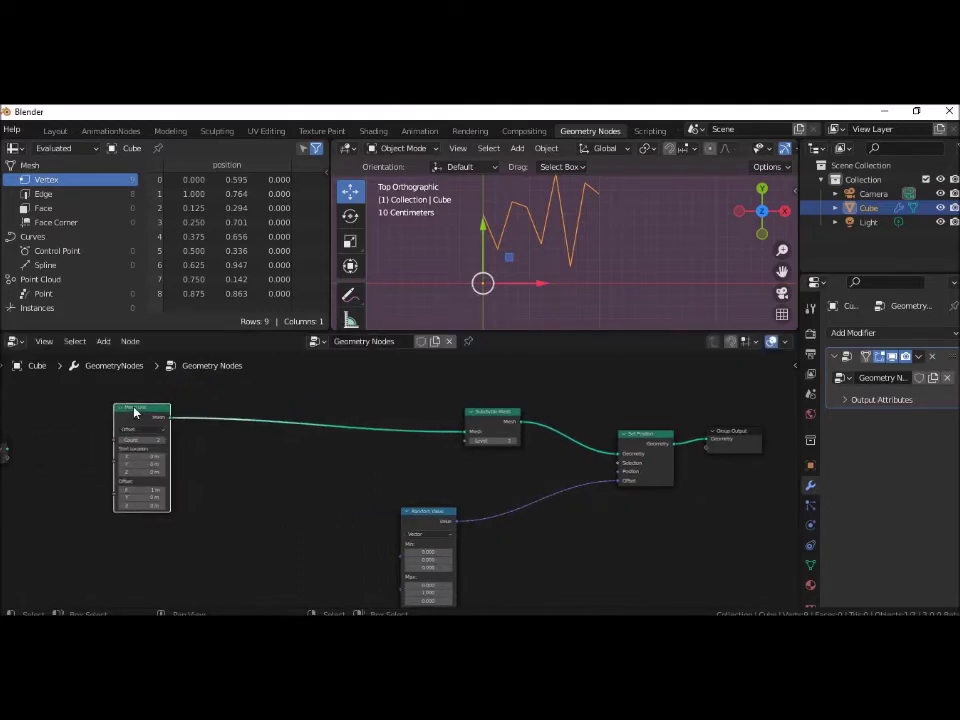
left_click(298, 467)
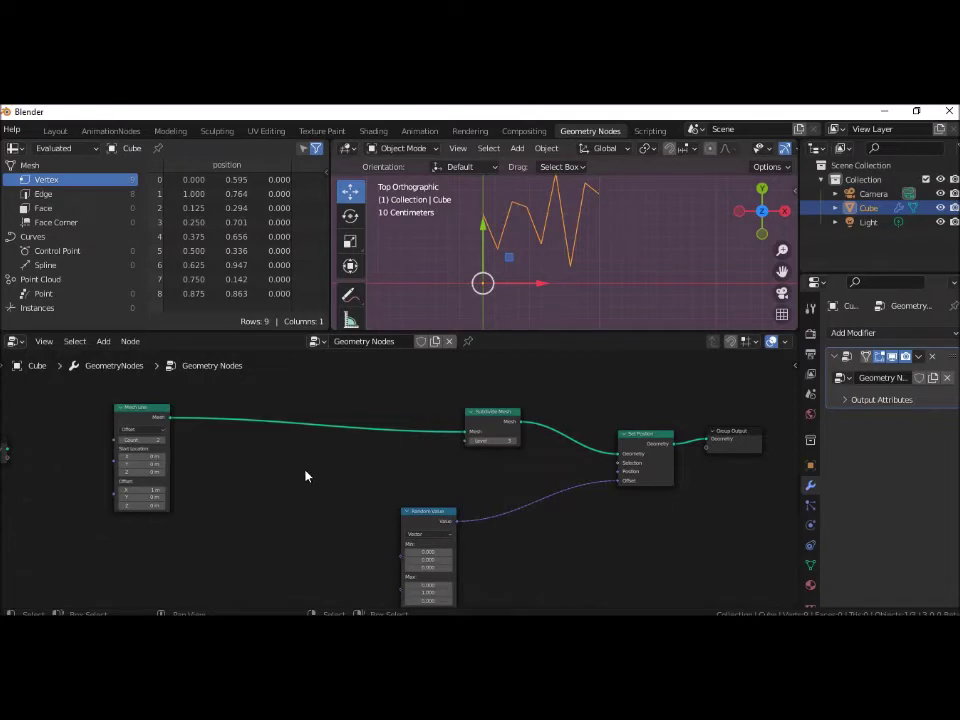
- Insert a Capture Attribute node on the Mesh Line–Subdivide Mesh link
key("shift+a")
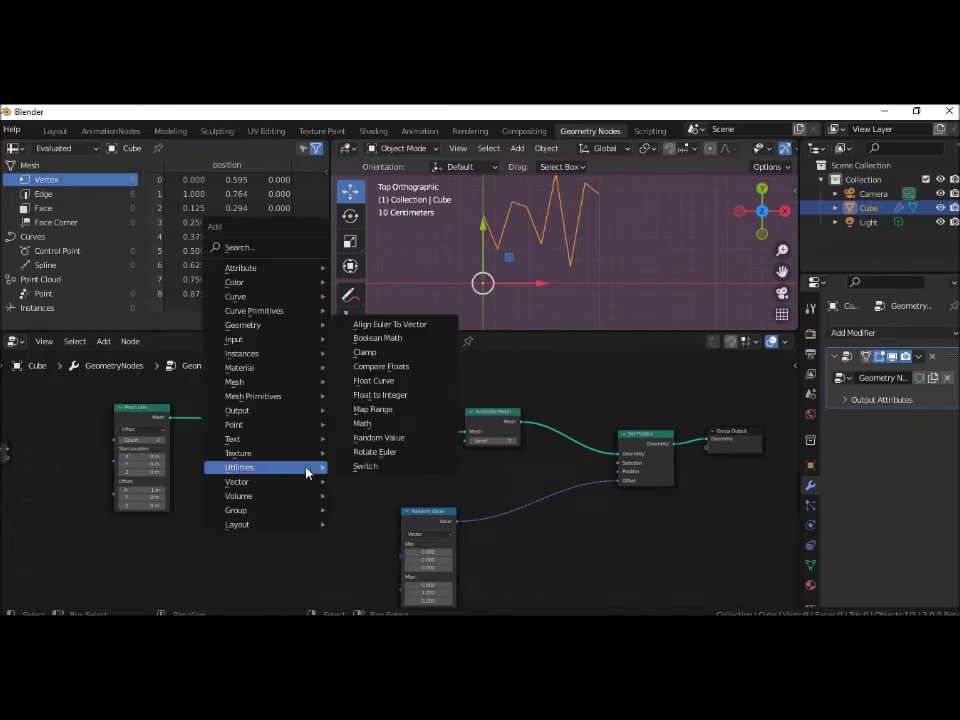
mouse_move(262, 268)
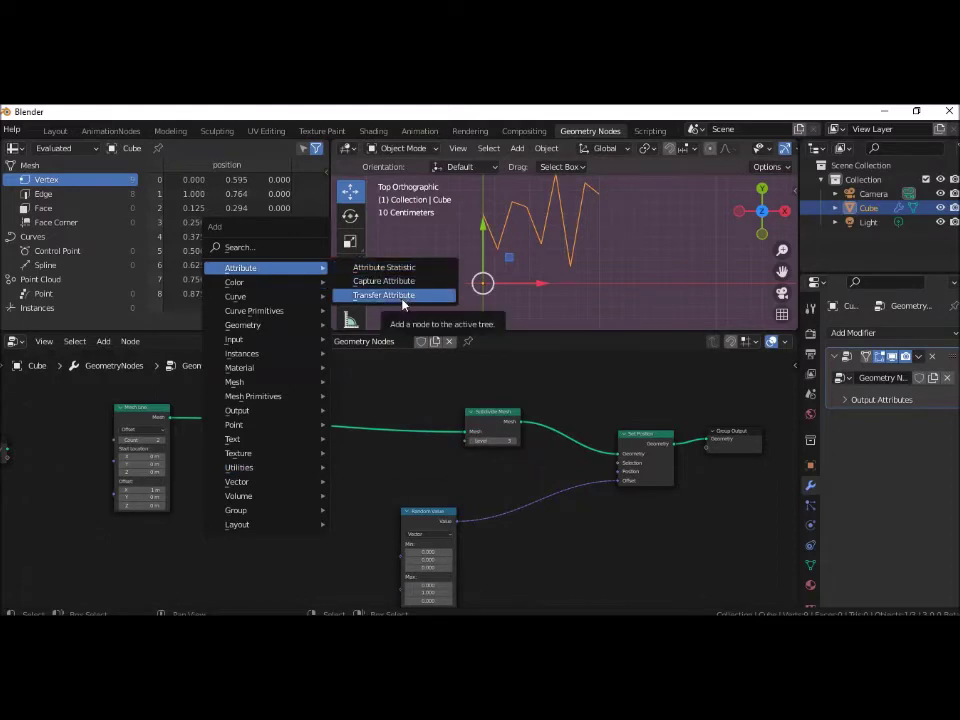
left_click(402, 281)
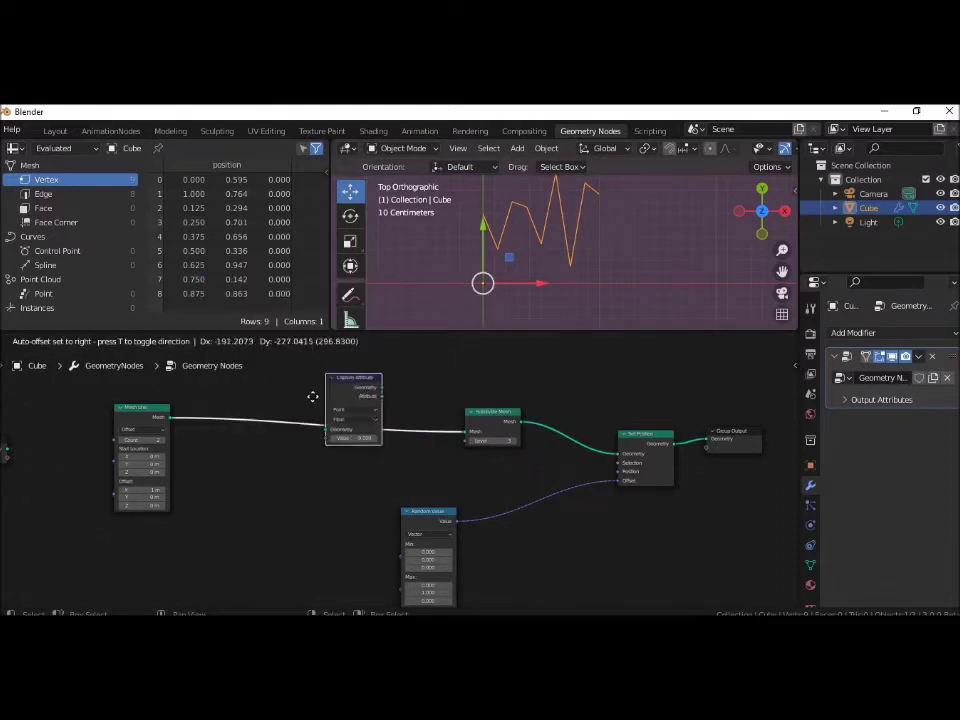
left_click(283, 407)
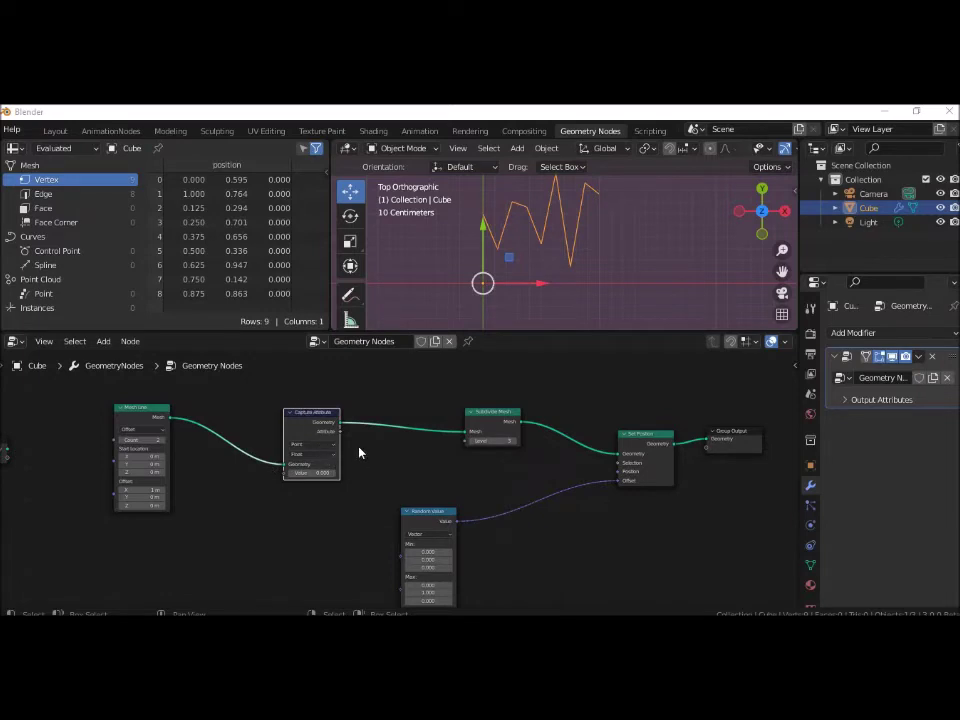
left_click_drag(306, 411, 275, 404)
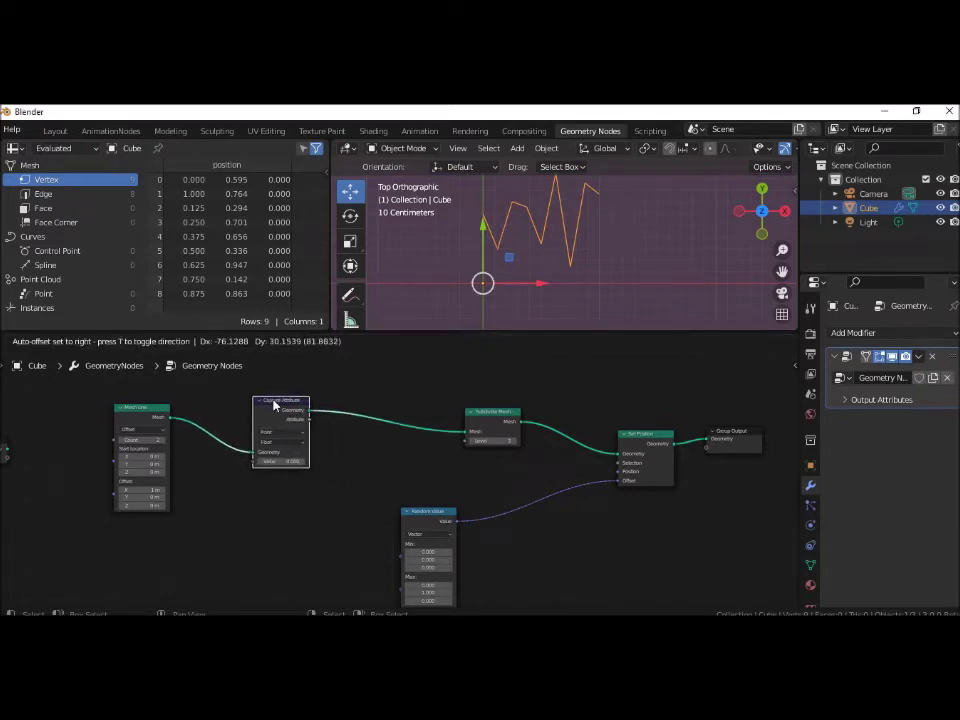
scroll(270, 430, "up", 1)
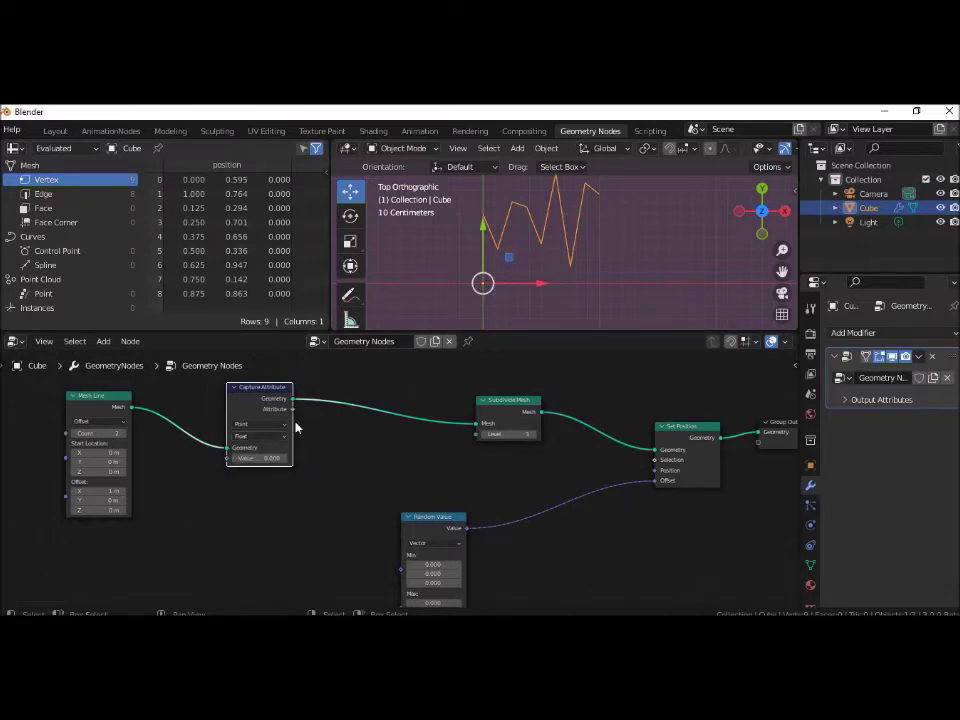
- Add an Index node feeding Capture Attribute's Value input, then move Subdivide Mesh up-left
left_click(225, 523)
left_click(231, 524)
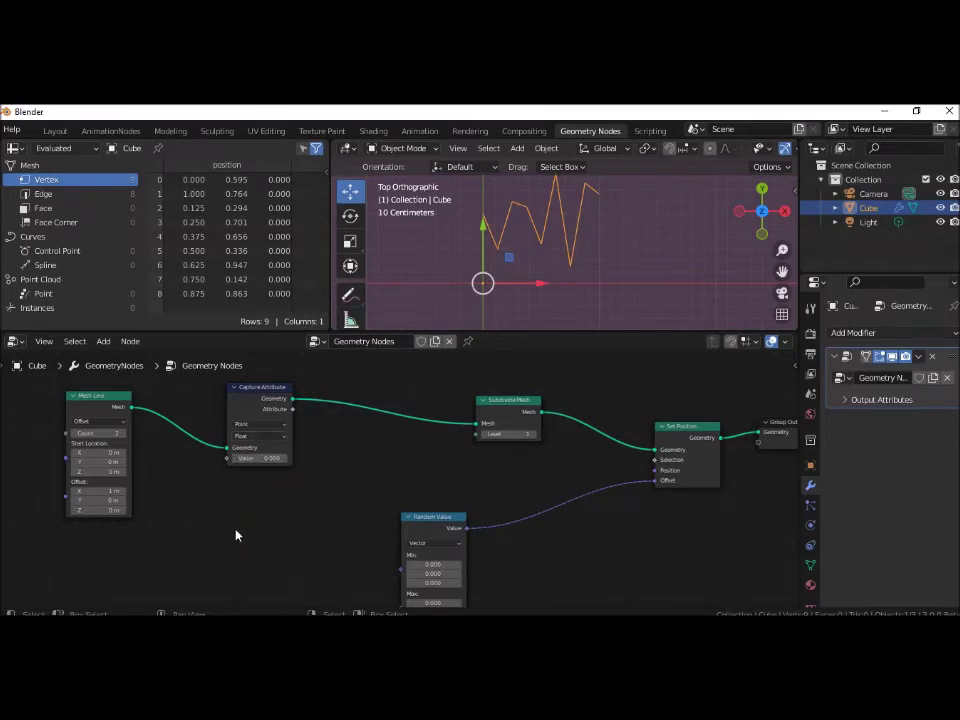
key("shift+a")
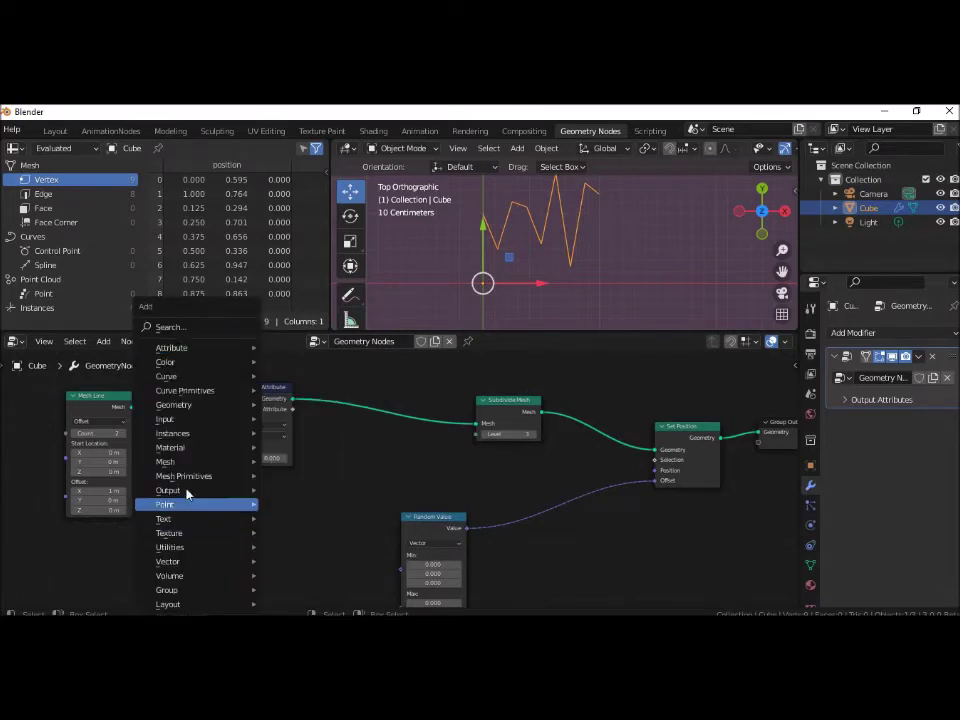
mouse_move(196, 419)
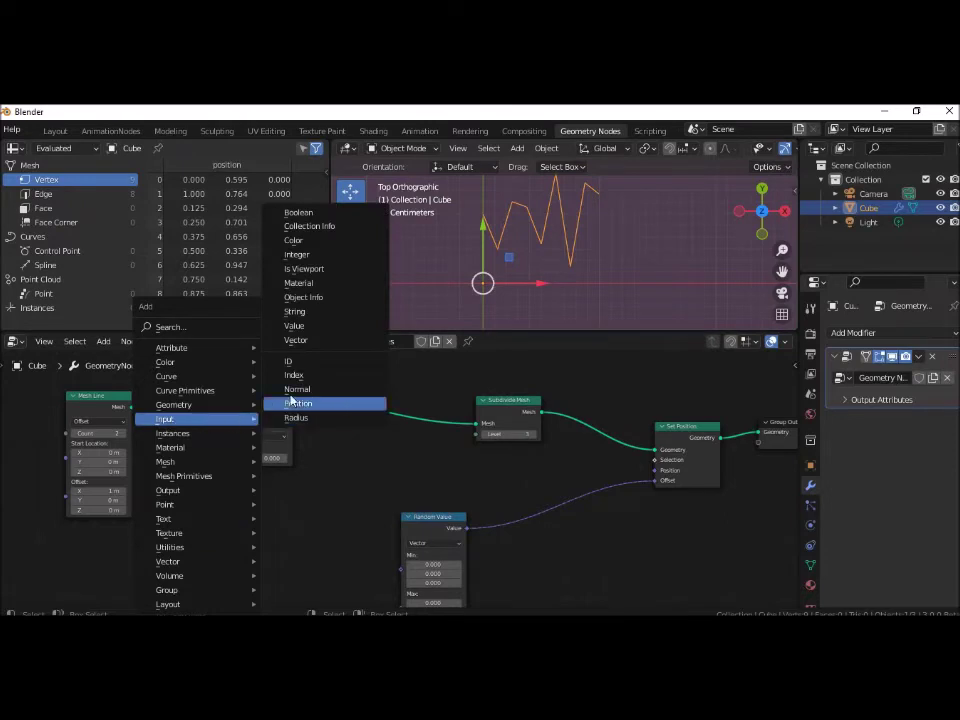
left_click(293, 375)
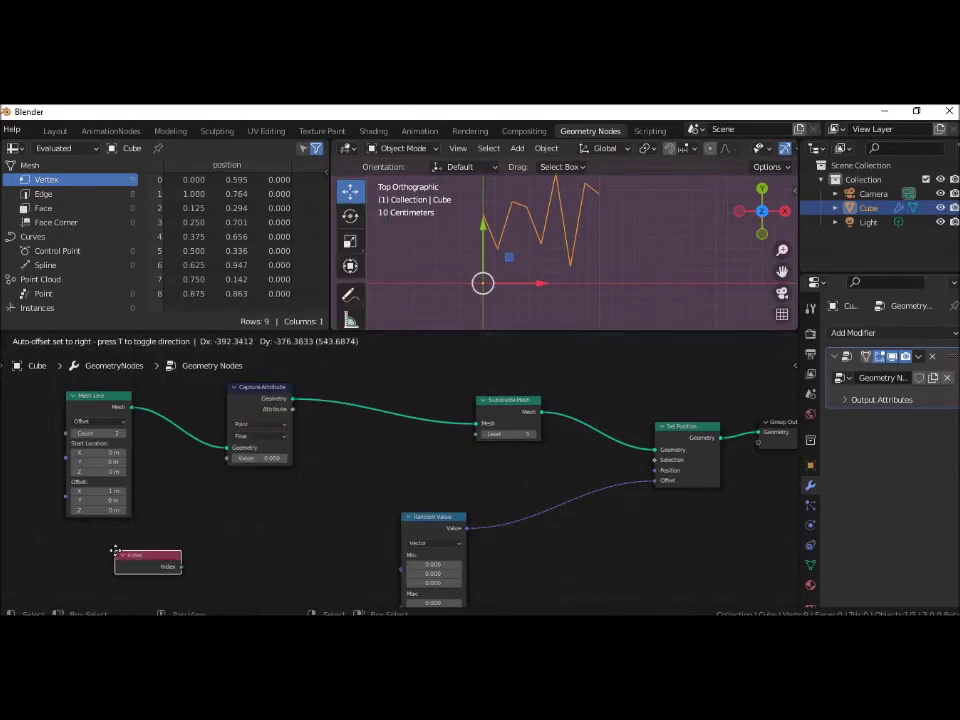
left_click(95, 559)
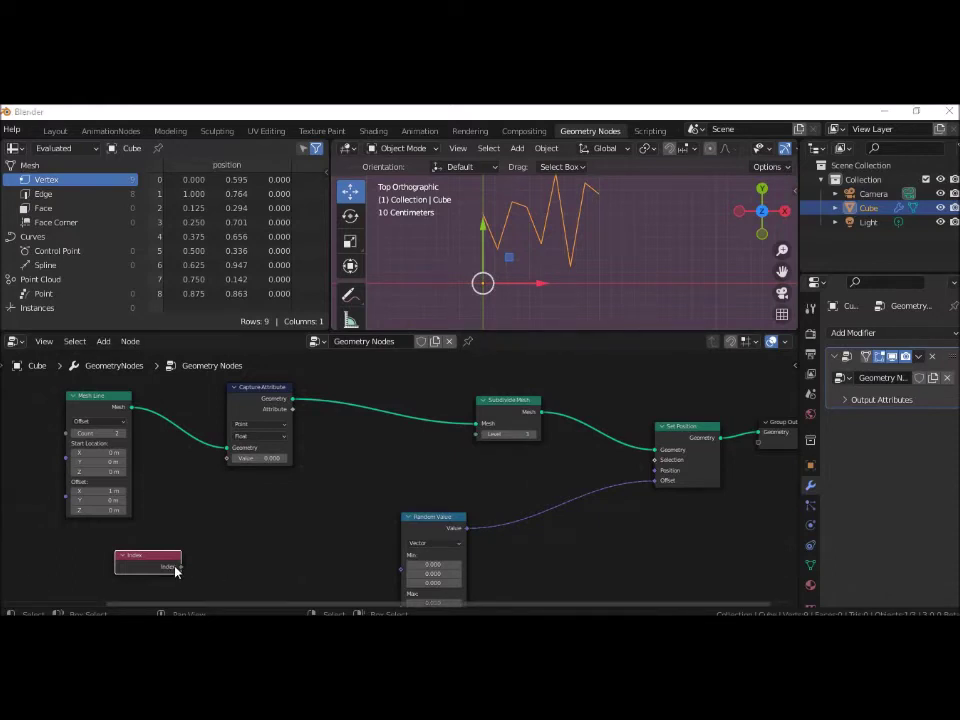
left_click_drag(181, 571, 159, 527)
left_click_drag(161, 567, 229, 458)
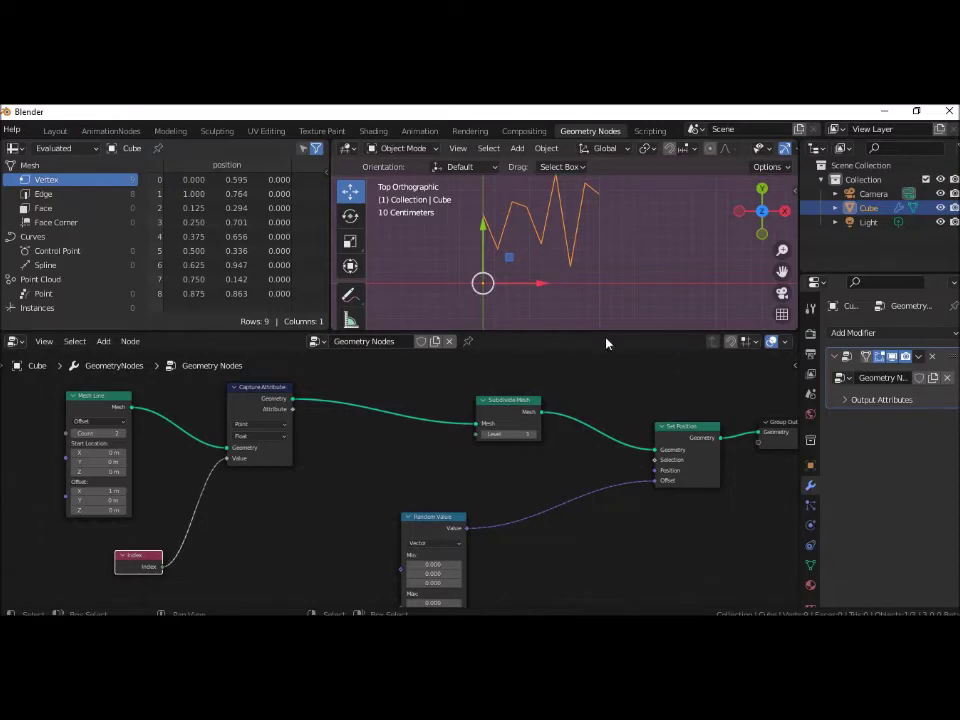
left_click_drag(506, 395, 429, 375)
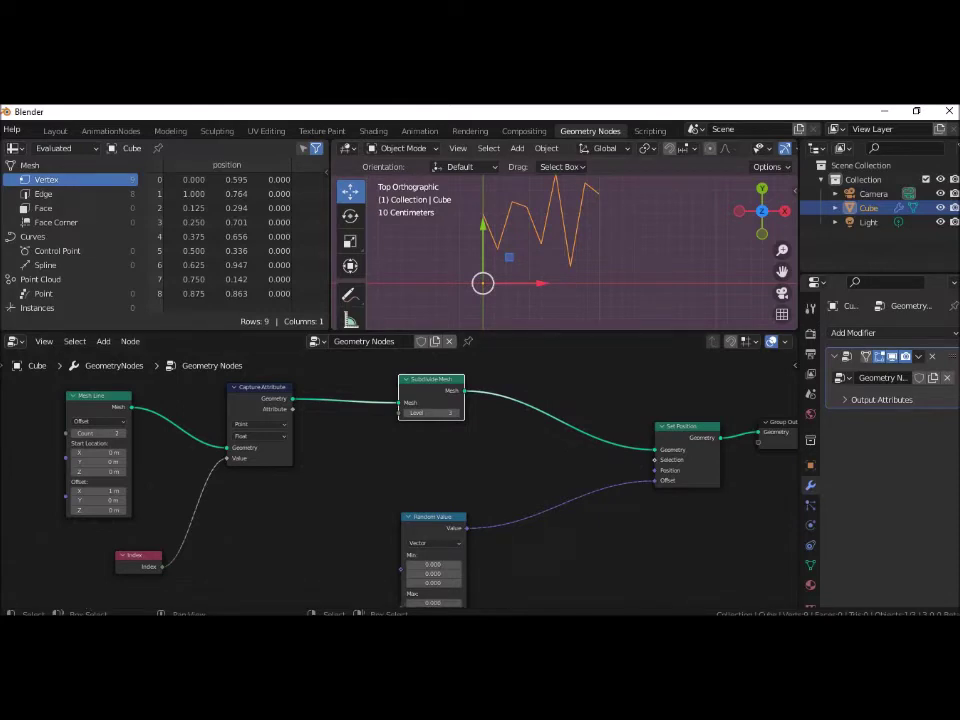
- Add a Compare Floats node below Subdivide Mesh with its operation set to Equal
left_click(377, 461)
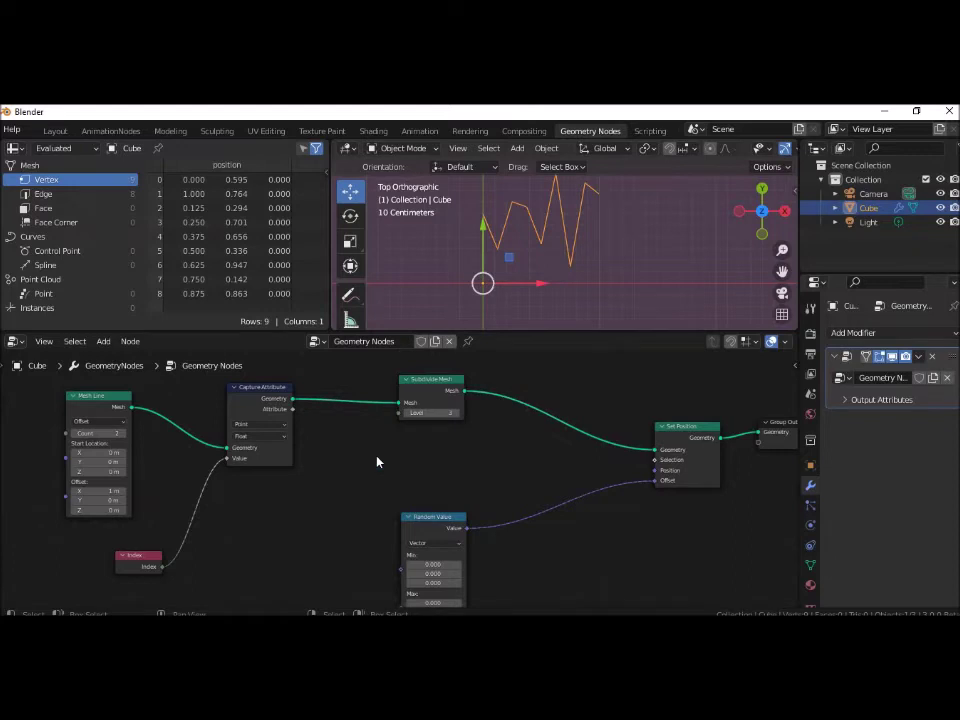
key("shift+a")
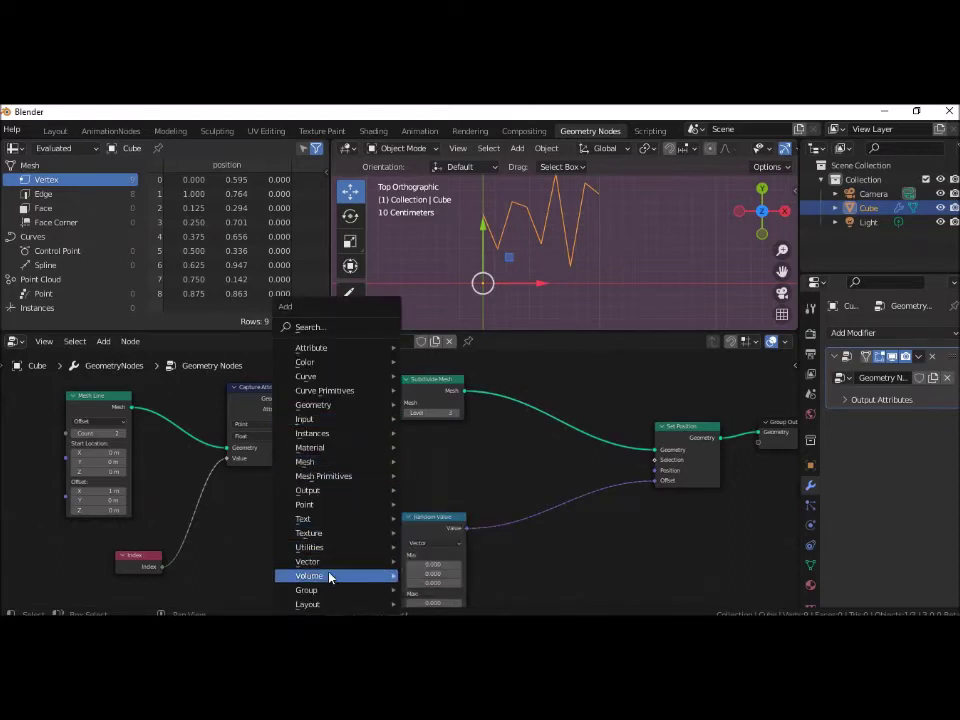
mouse_move(309, 547)
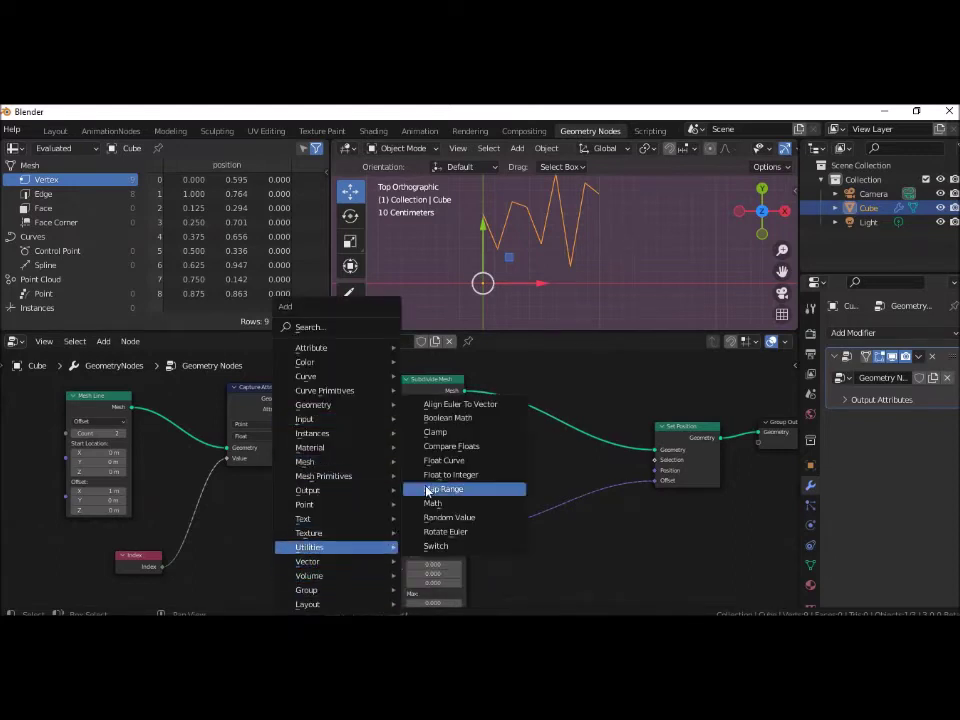
left_click(453, 447)
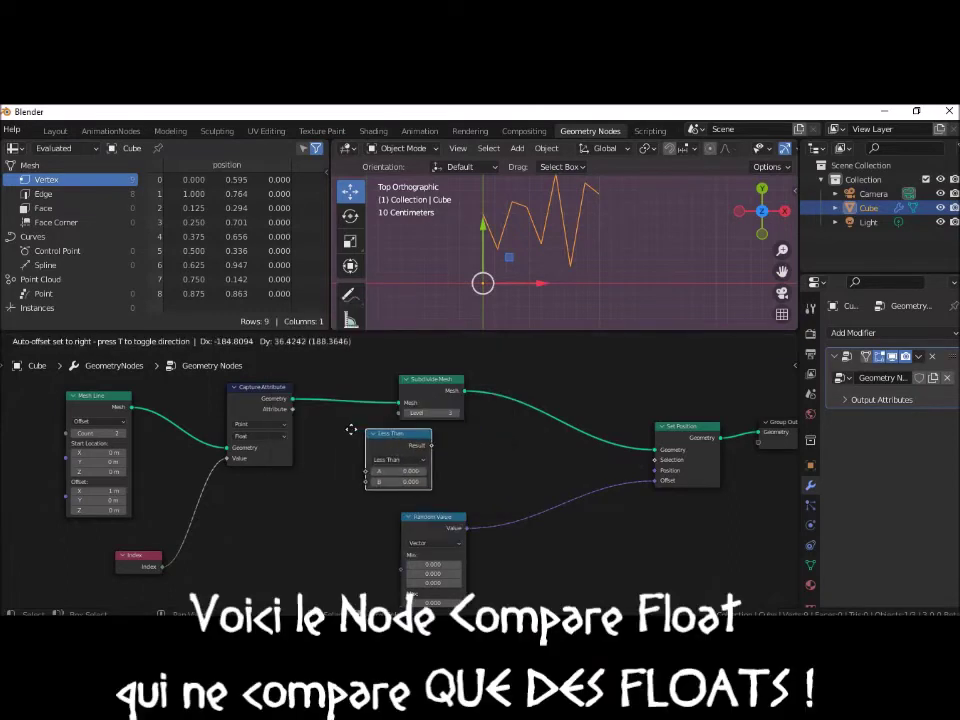
left_click(383, 462)
left_click(383, 462)
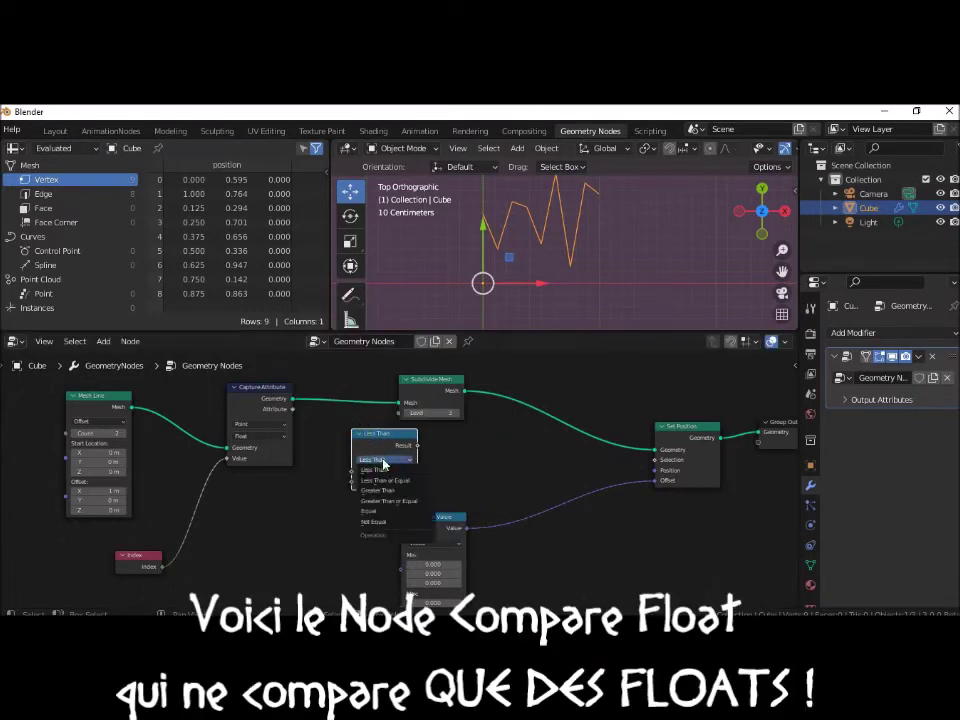
left_click(372, 510)
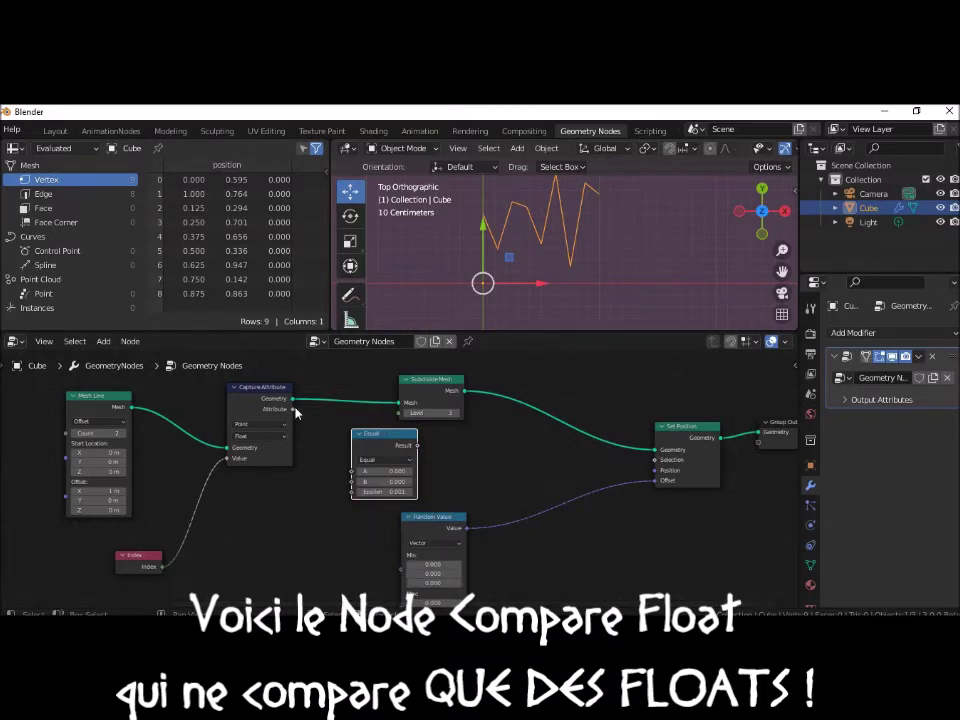
- Connect Capture Attribute's Attribute output to the Equal node's A input
left_click_drag(292, 408, 325, 428)
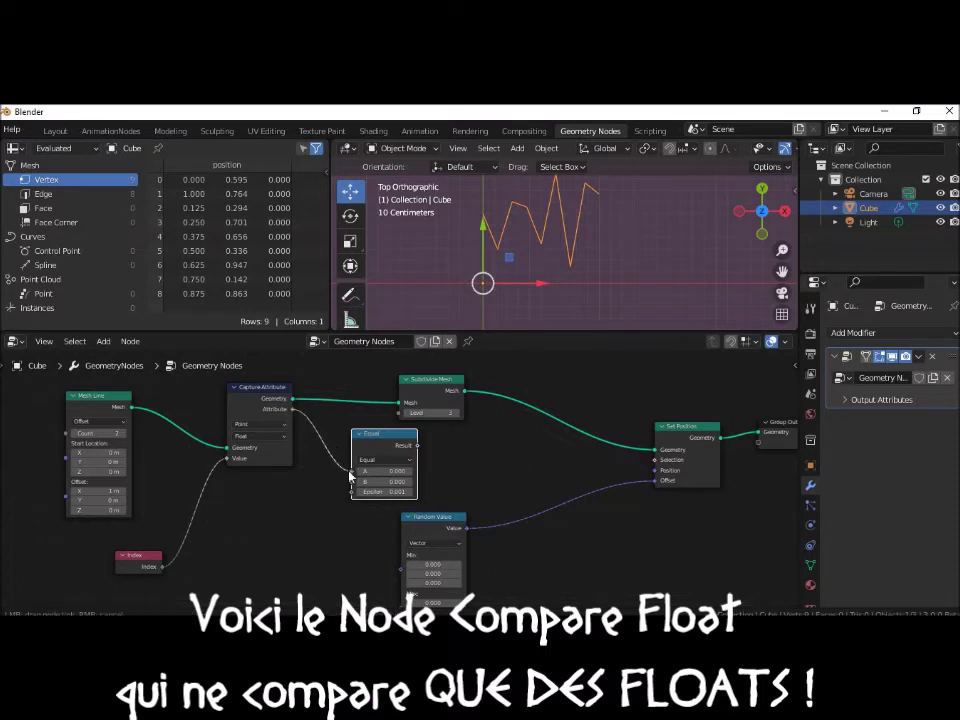
left_click_drag(344, 470, 352, 470)
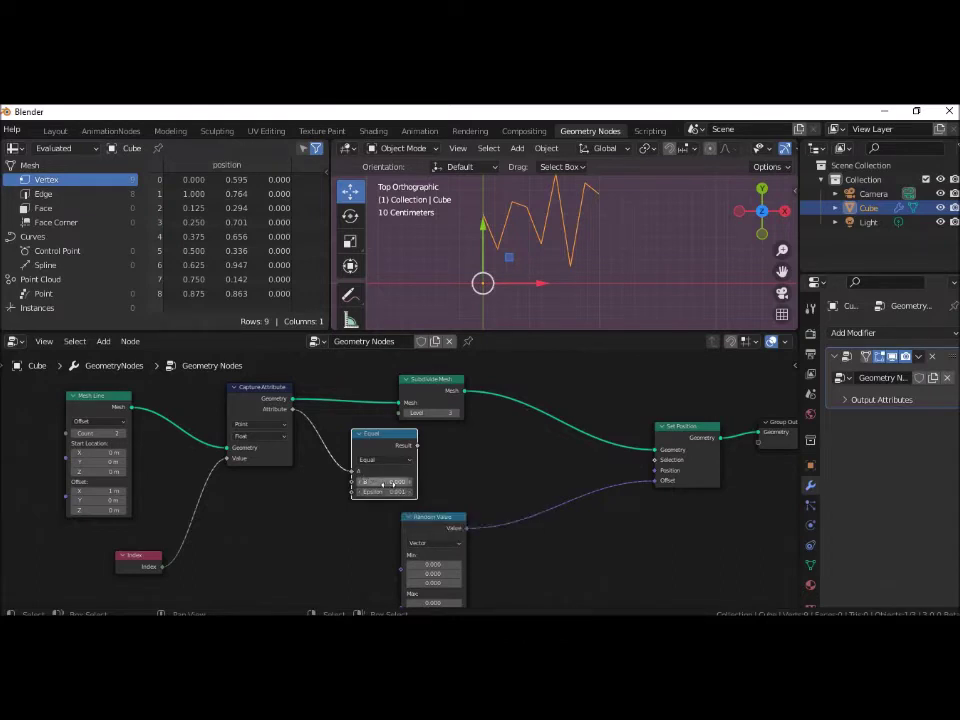
left_click(393, 483)
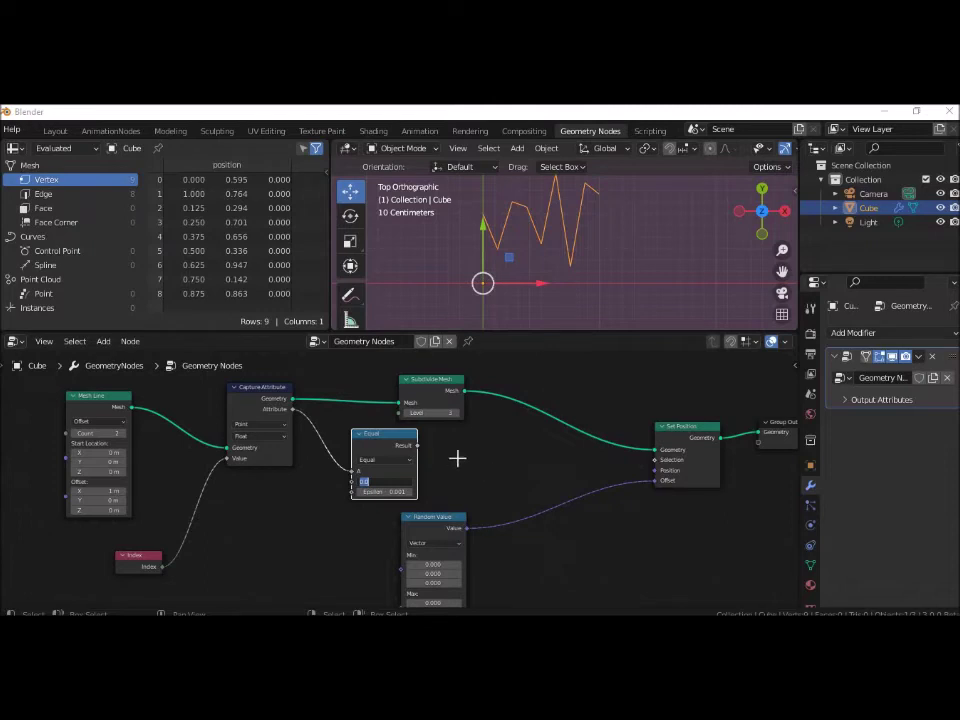
- Annotate a 0-to-1 range line with its midpoint tick labelled 0,5
right_click_drag(467, 445, 591, 445, "ctrl")
left_click_drag(459, 433, 462, 444)
left_click_drag(604, 423, 610, 445)
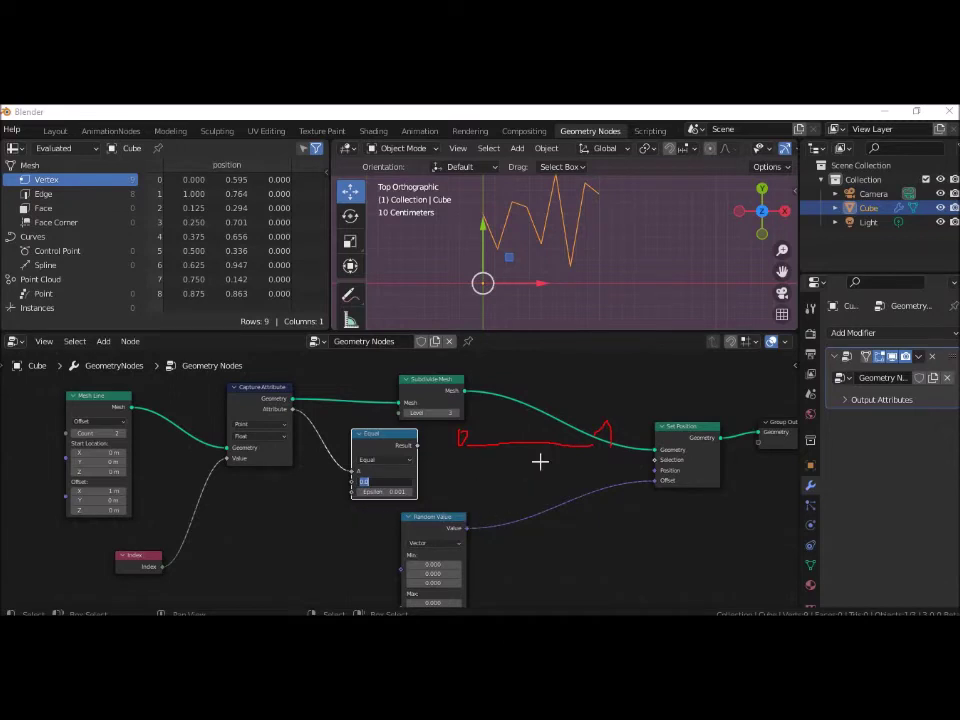
left_click_drag(527, 436, 531, 448)
left_click_drag(527, 462, 540, 466)
left_click_drag(541, 484, 548, 475)
left_click_drag(557, 465, 585, 468)
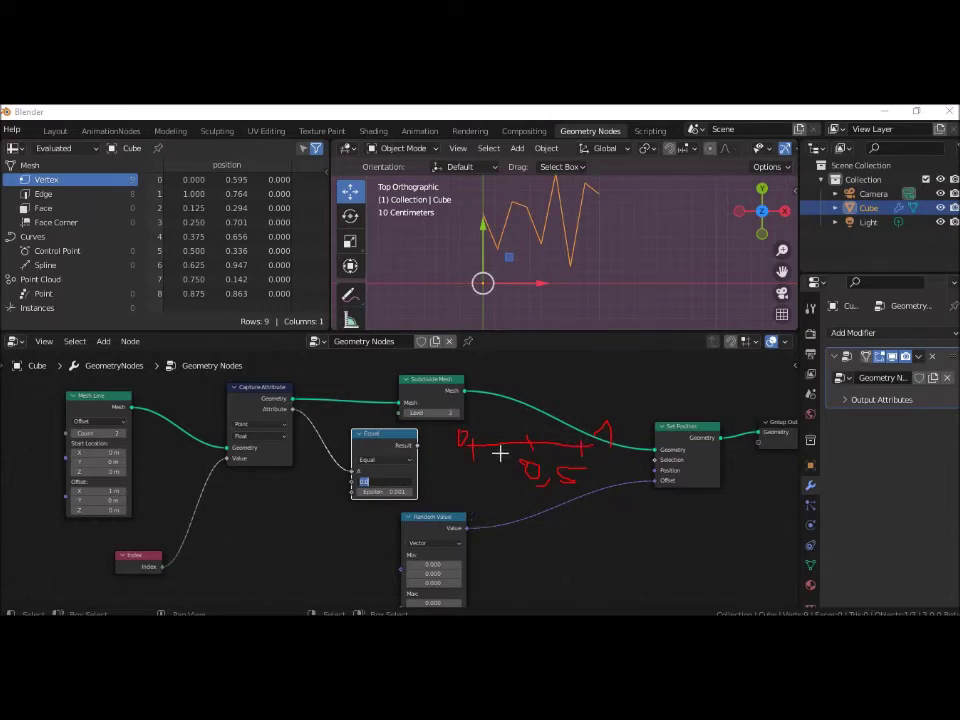
- Sketch tolerance arcs labelled 0,49 above the range, then clear the notes
left_click_drag(527, 442, 478, 437)
mouse_move(531, 439)
left_mouse_down()
mouse_move(568, 423)
mouse_move(585, 440)
left_mouse_up()
left_click_drag(544, 378, 536, 385)
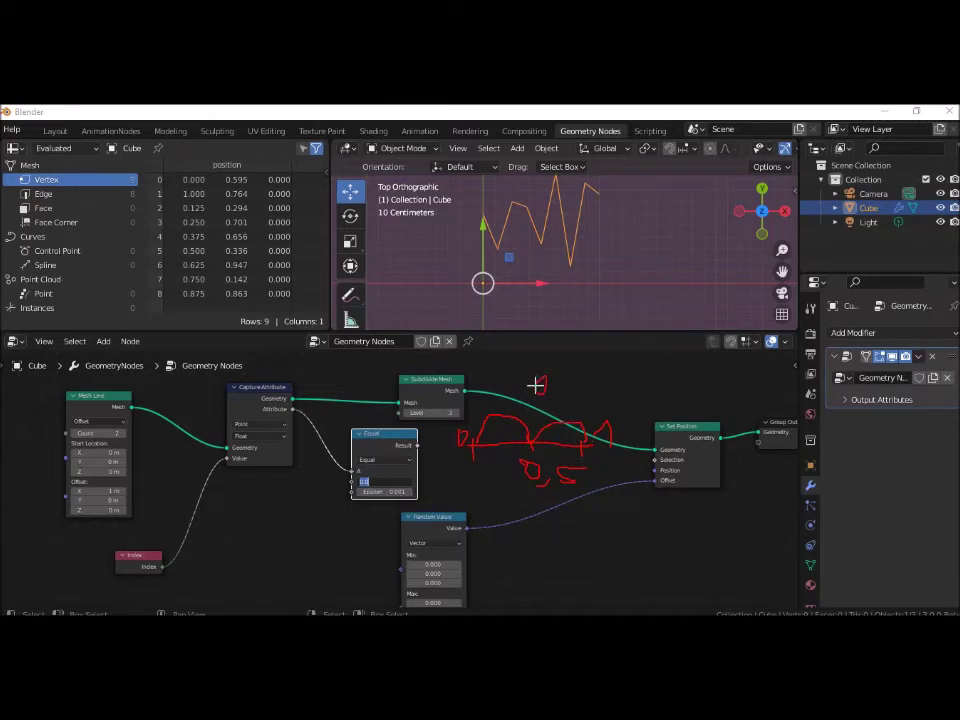
mouse_move(547, 393)
left_mouse_down()
mouse_move(543, 400)
mouse_move(572, 396)
left_mouse_up()
left_click_drag(598, 382, 596, 398)
key("Escape")
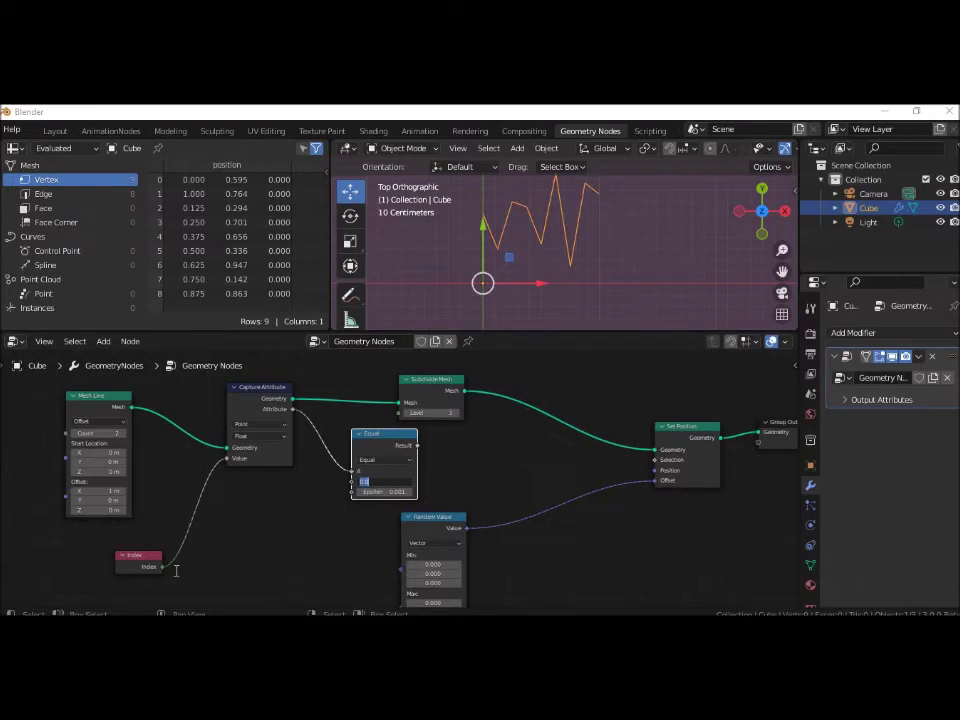
- Set Equal's B to 0.5 and Epsilon to 0.49, and link Result to Set Position's Selection
key("Return")
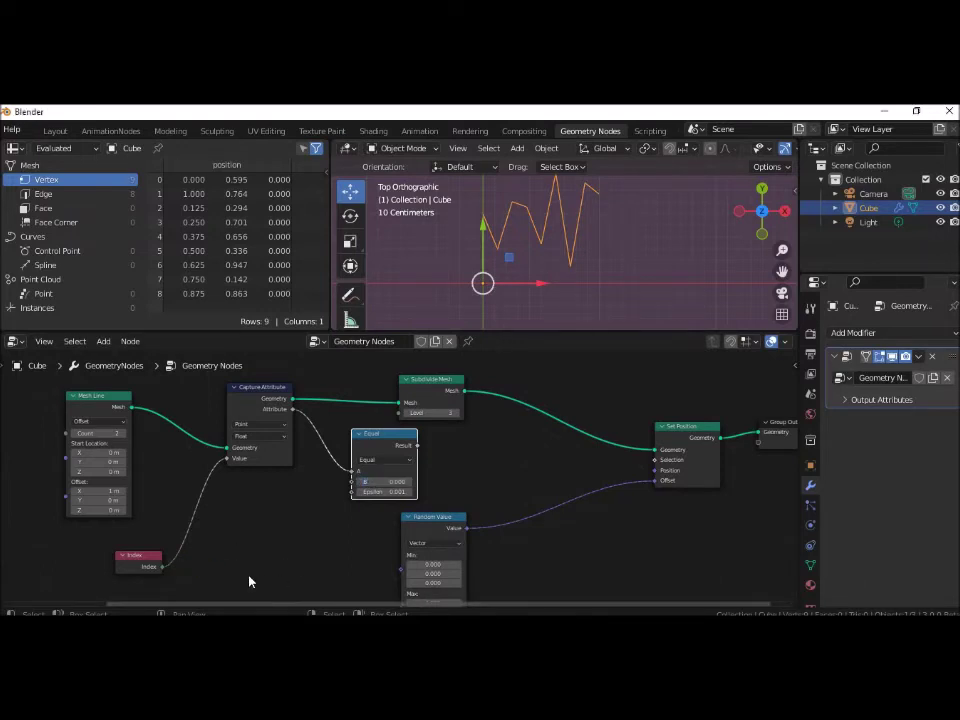
left_click(385, 481)
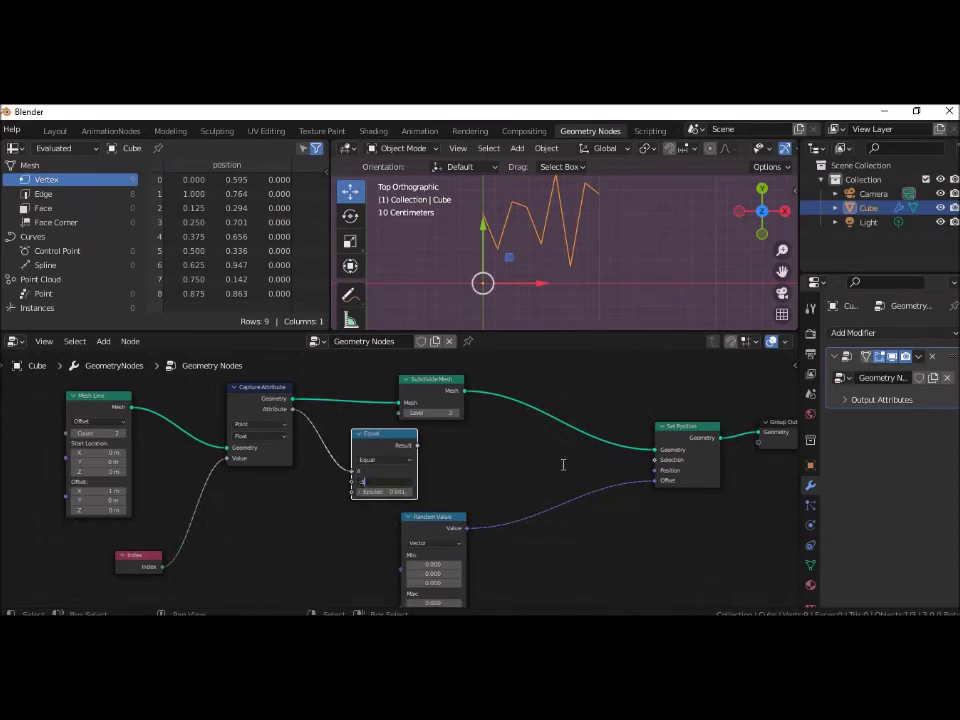
key("Return")
left_click(395, 492)
key("BackSpace")
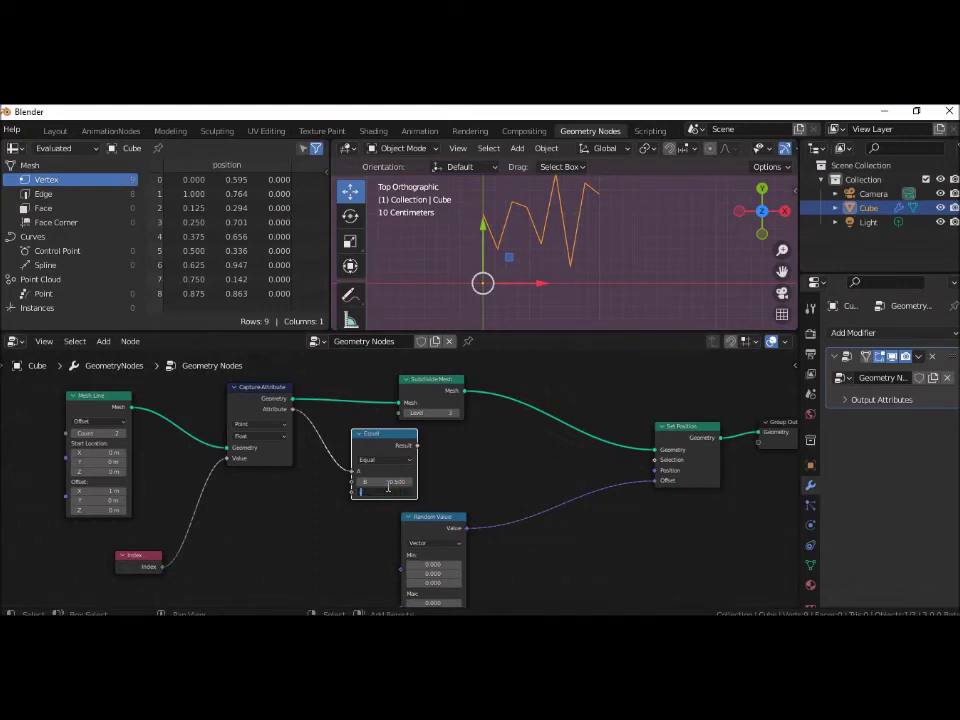
key("Return")
left_click_drag(416, 447, 658, 460)
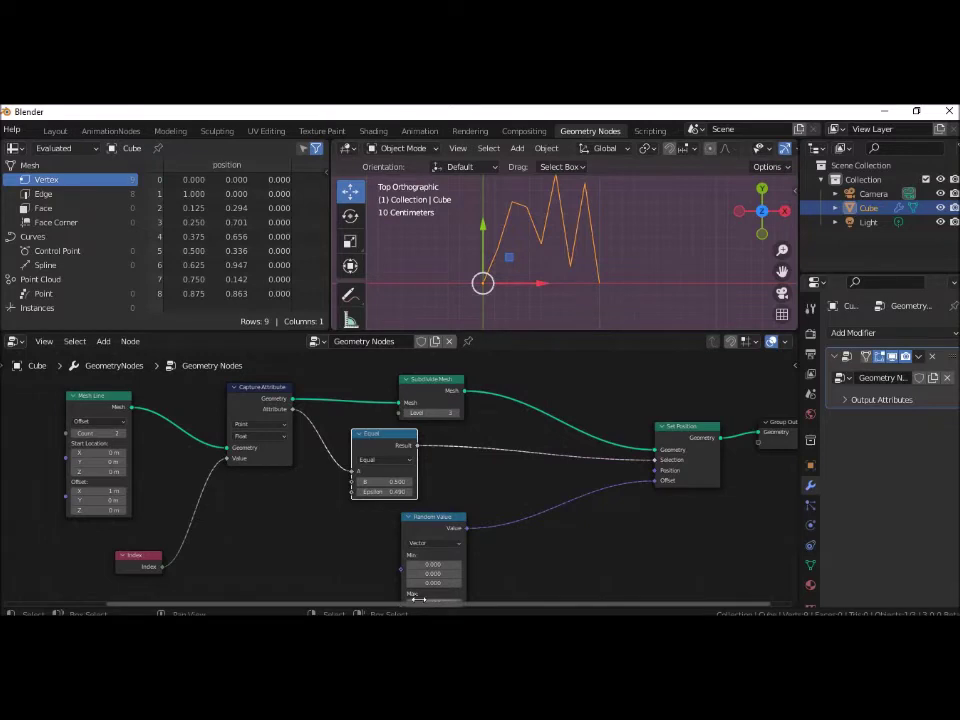
- Adjust Random Value's maximum and seed to reshape the zigzag
left_click_drag(418, 599, 430, 599)
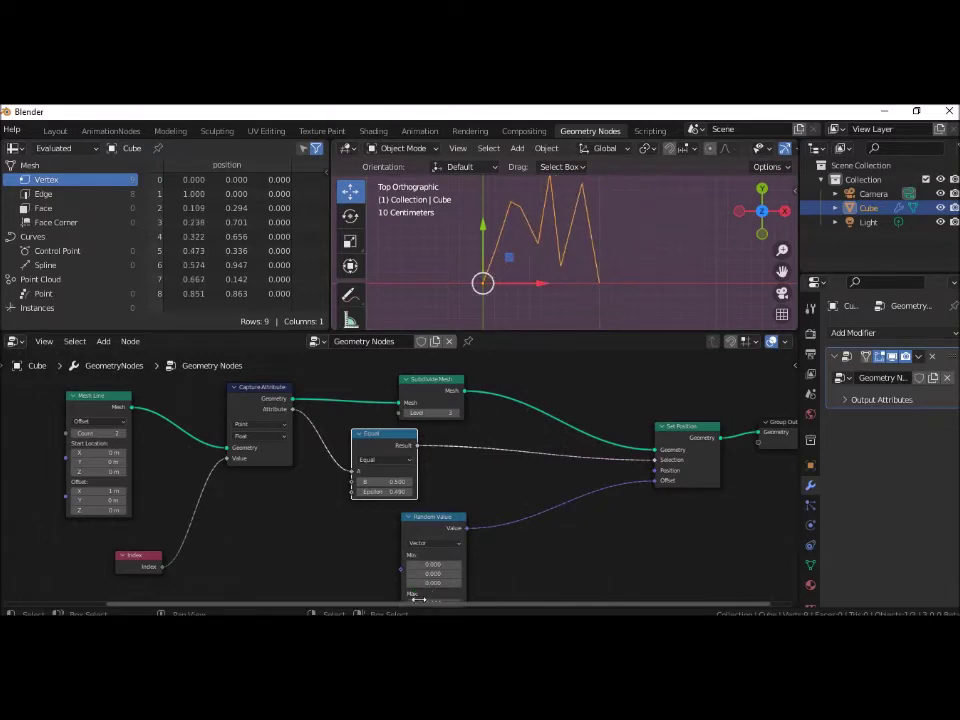
scroll(491, 574, "down", 1)
middle_click_drag(491, 574, 493, 512)
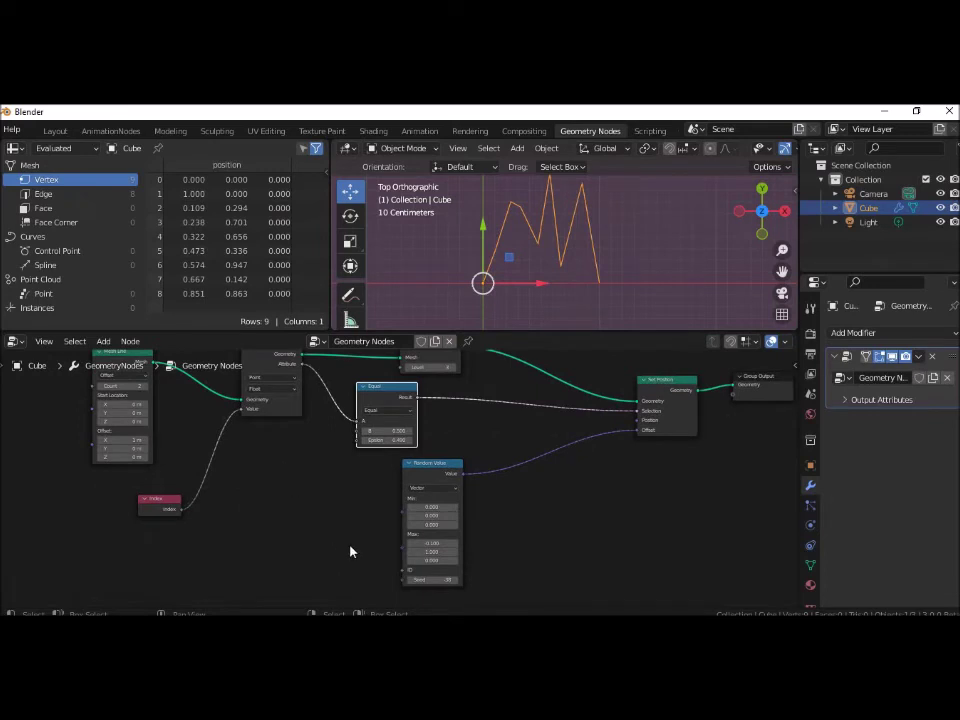
left_click_drag(430, 579, 425, 580)
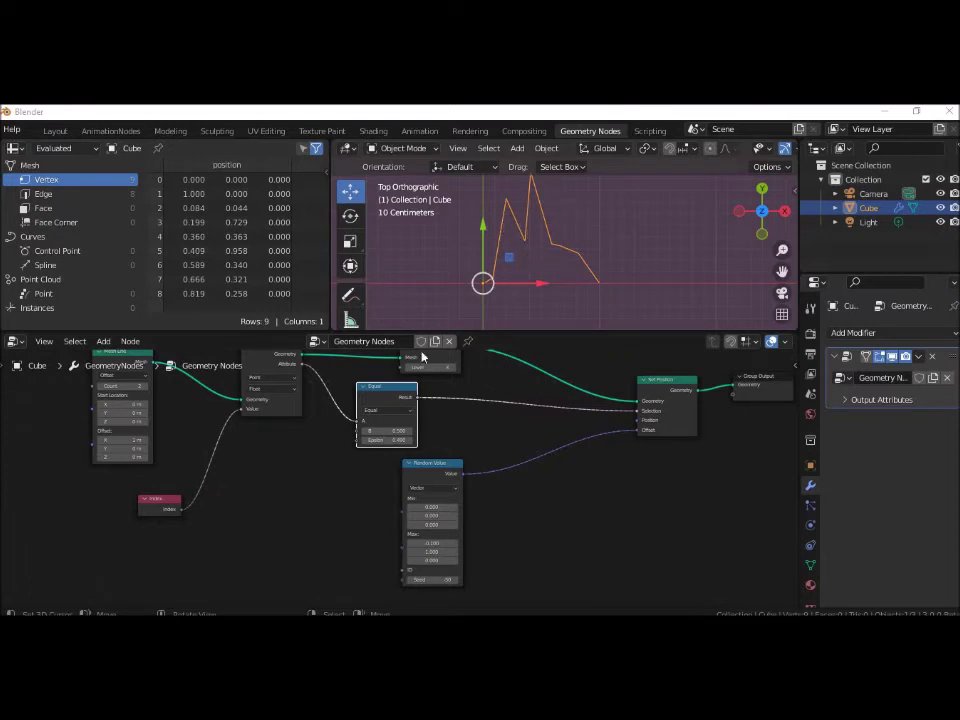
left_click(613, 512)
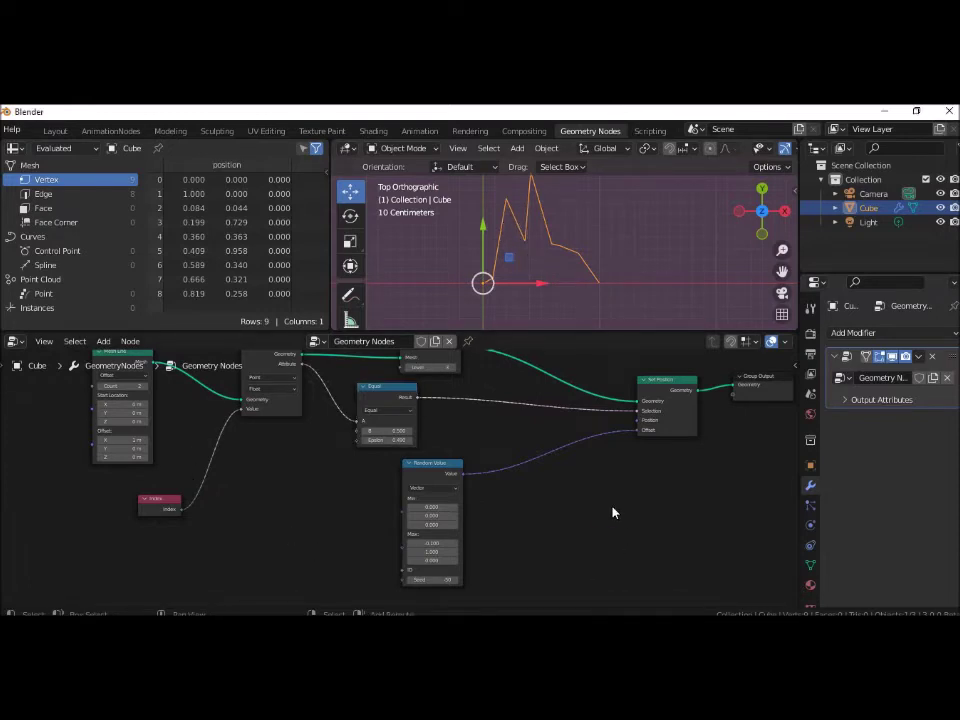
- Insert a Vector Math Add node into the Random Value to Set Position Offset link
key("shift+a")
mouse_move(570, 521)
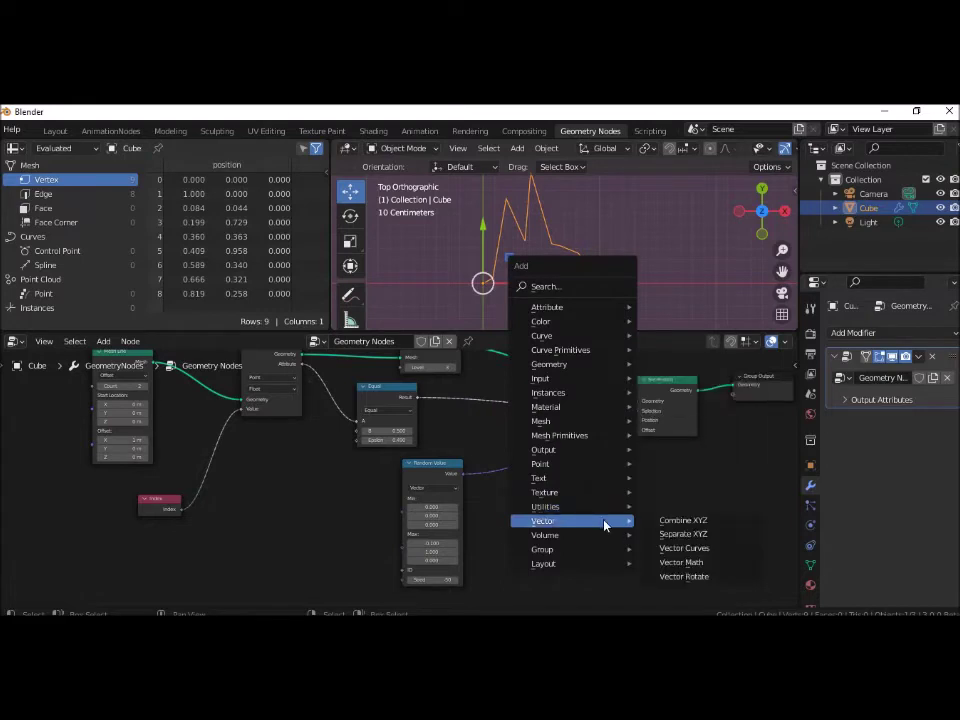
left_click(681, 562)
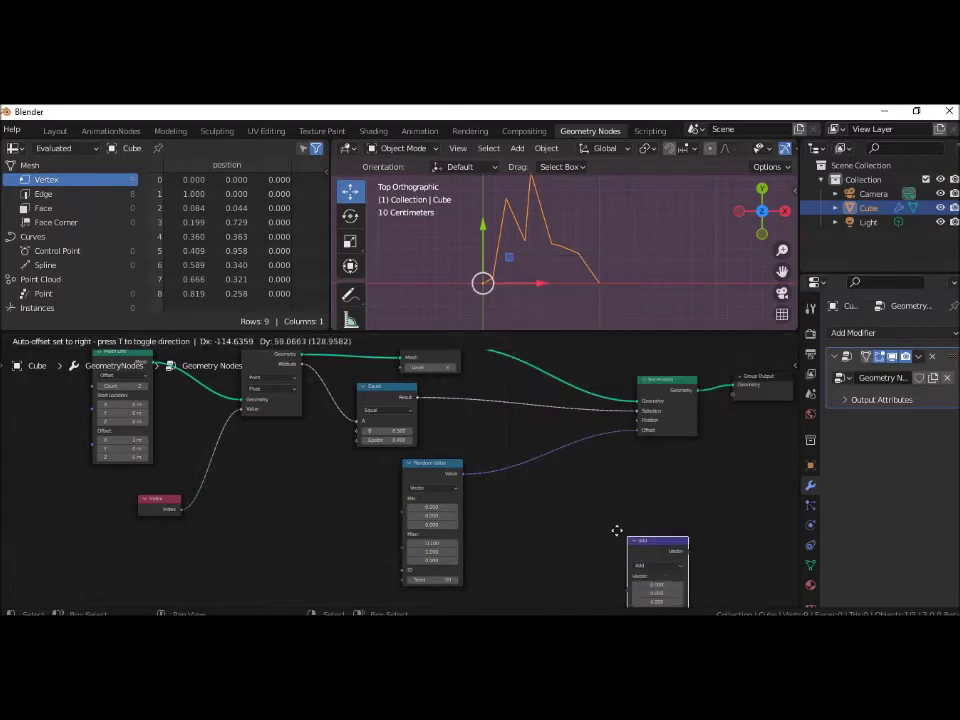
left_click(537, 485)
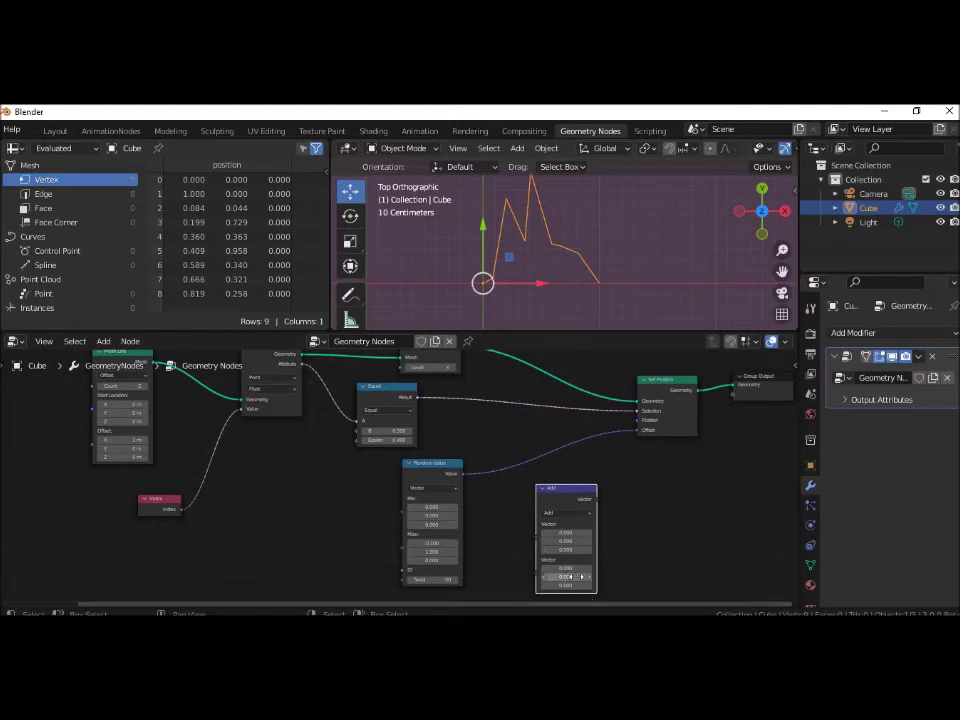
left_click_drag(558, 494, 555, 439)
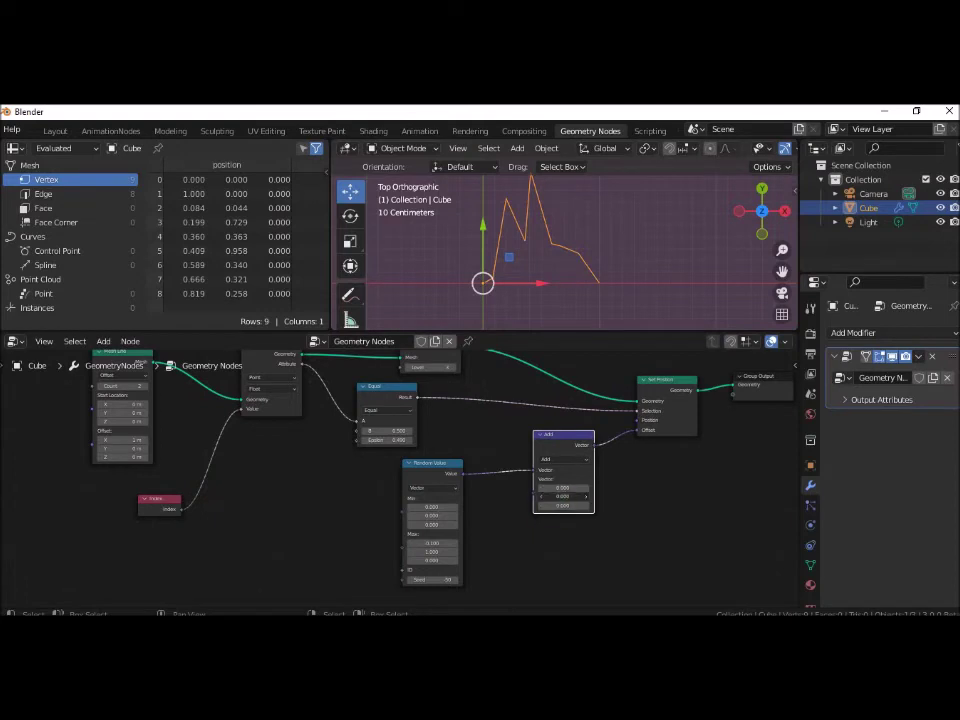
- Set the Add node's Y value to -0.7 and try different random seeds
mouse_move(563, 496)
left_mouse_down()
mouse_move(580, 496)
mouse_move(553, 496)
left_mouse_up()
left_click(555, 496)
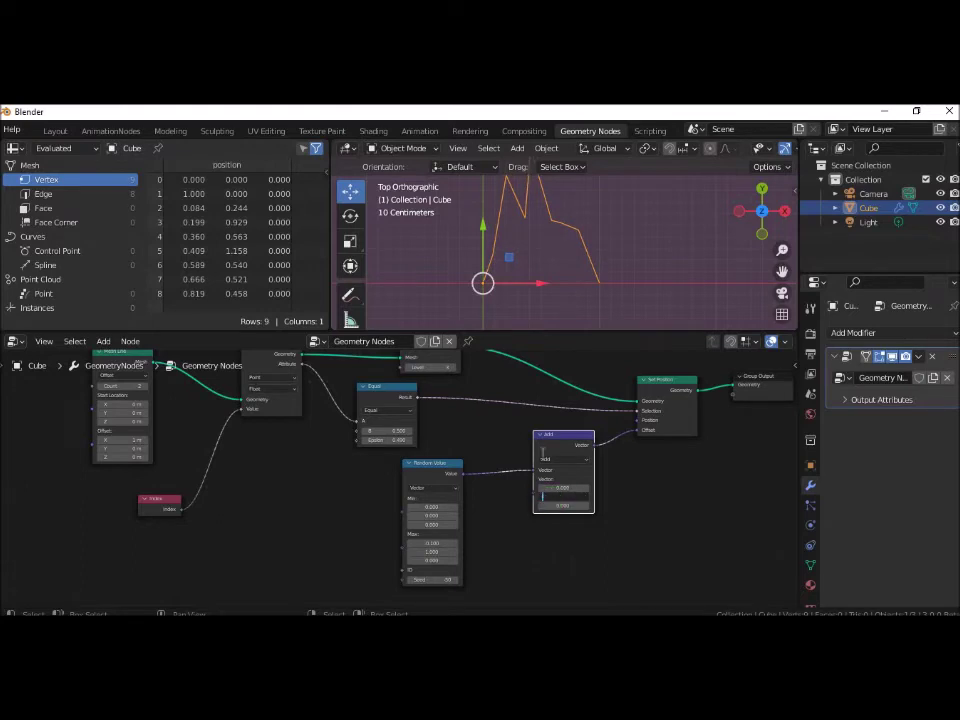
type("-0.7")
key("Return")
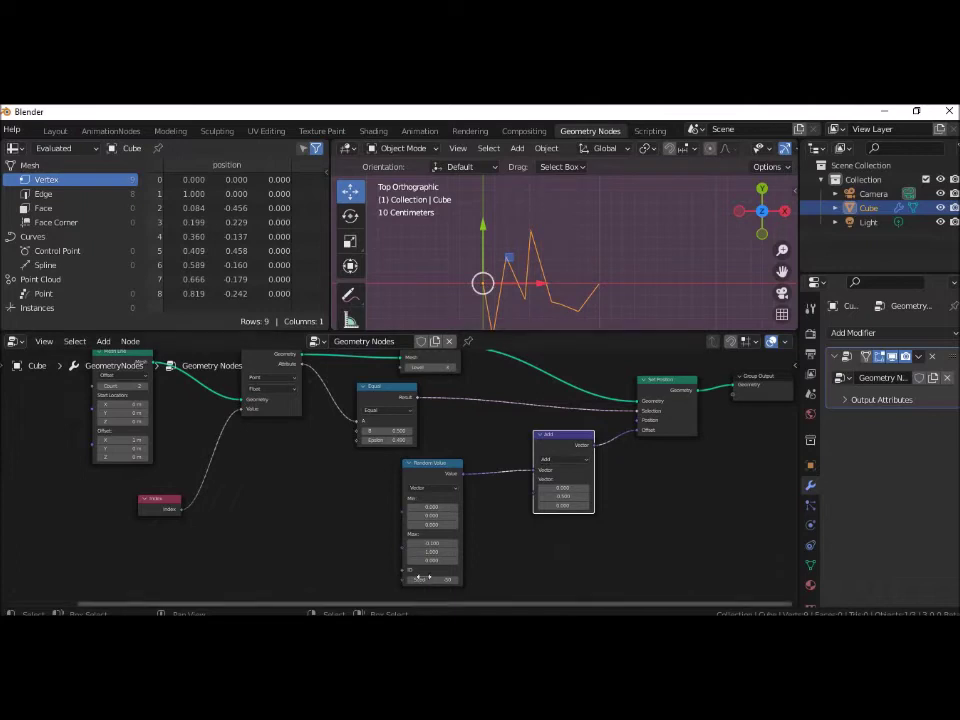
left_click_drag(428, 580, 420, 580)
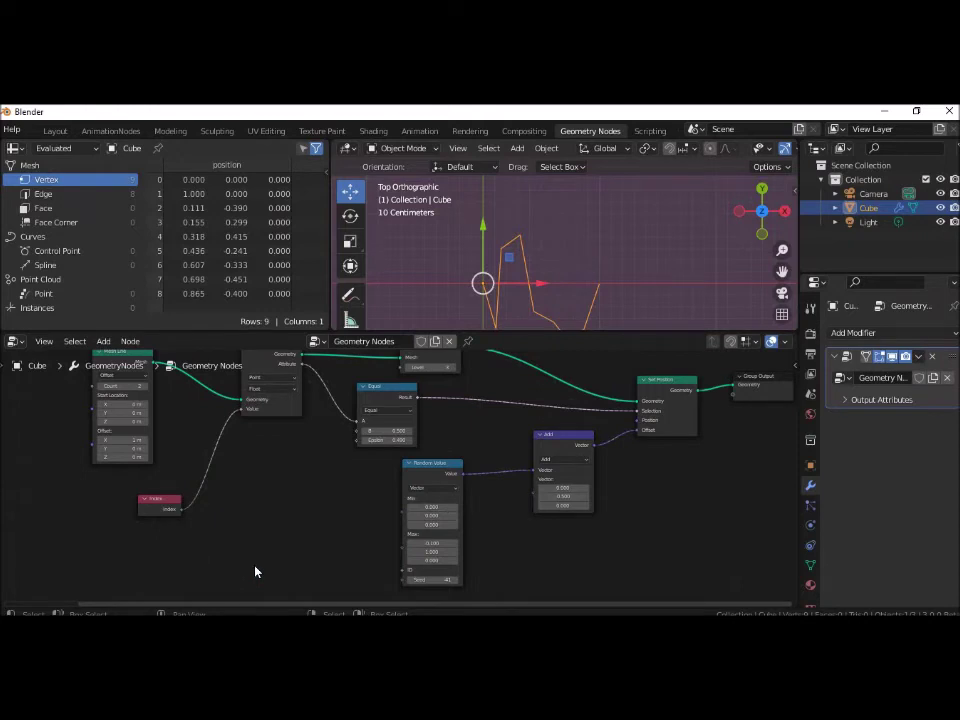
- Split the node editor horizontally and turn the enlarged lower area into a Timeline
right_click(801, 560)
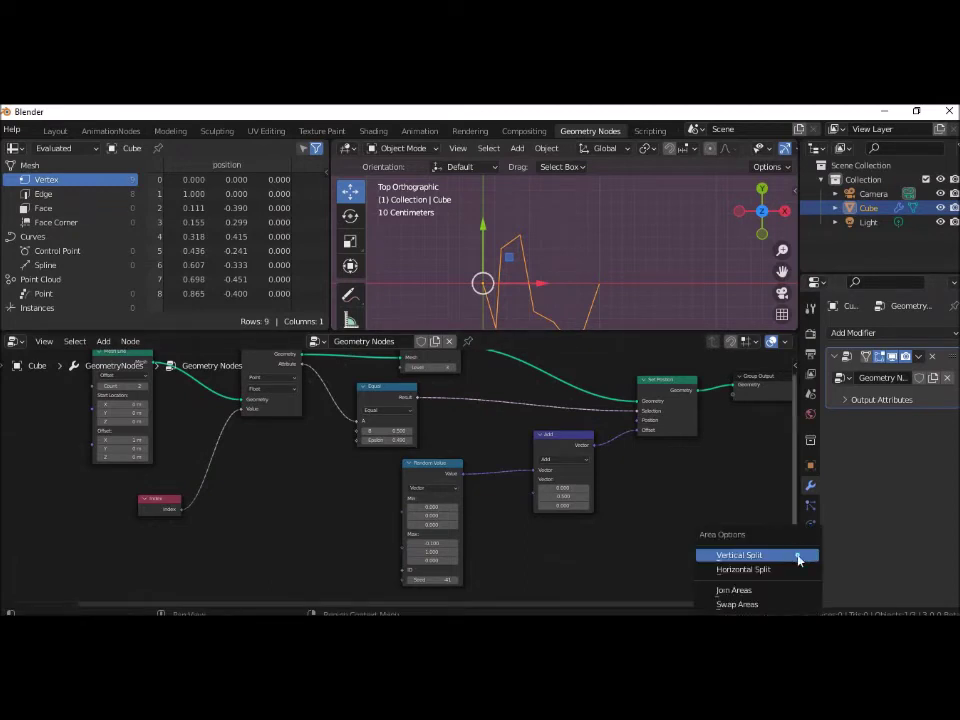
left_click(790, 569)
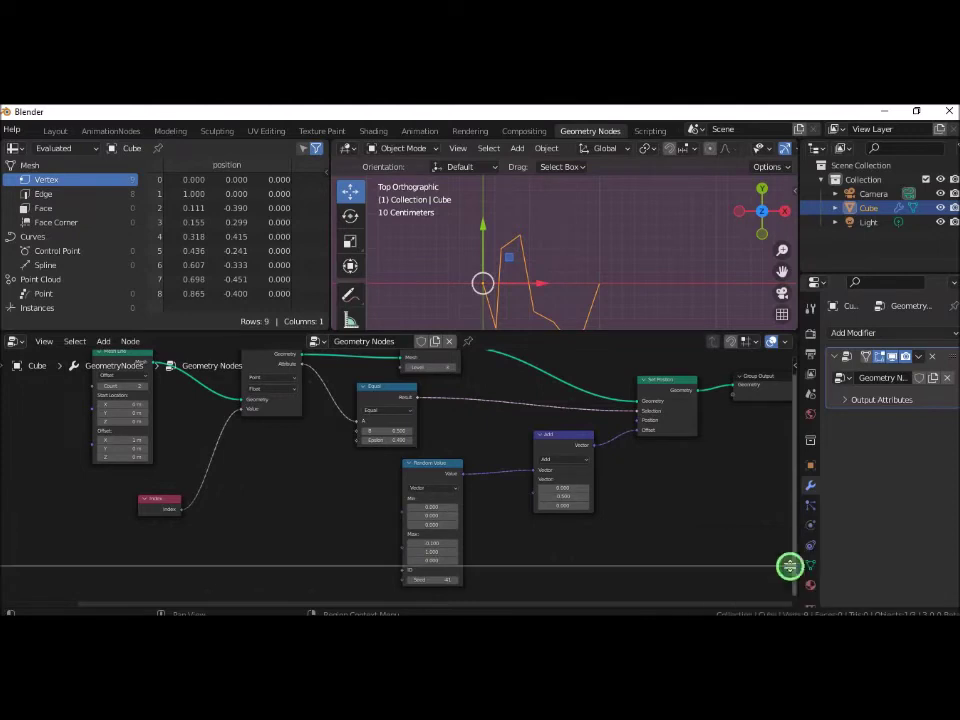
left_click(789, 566)
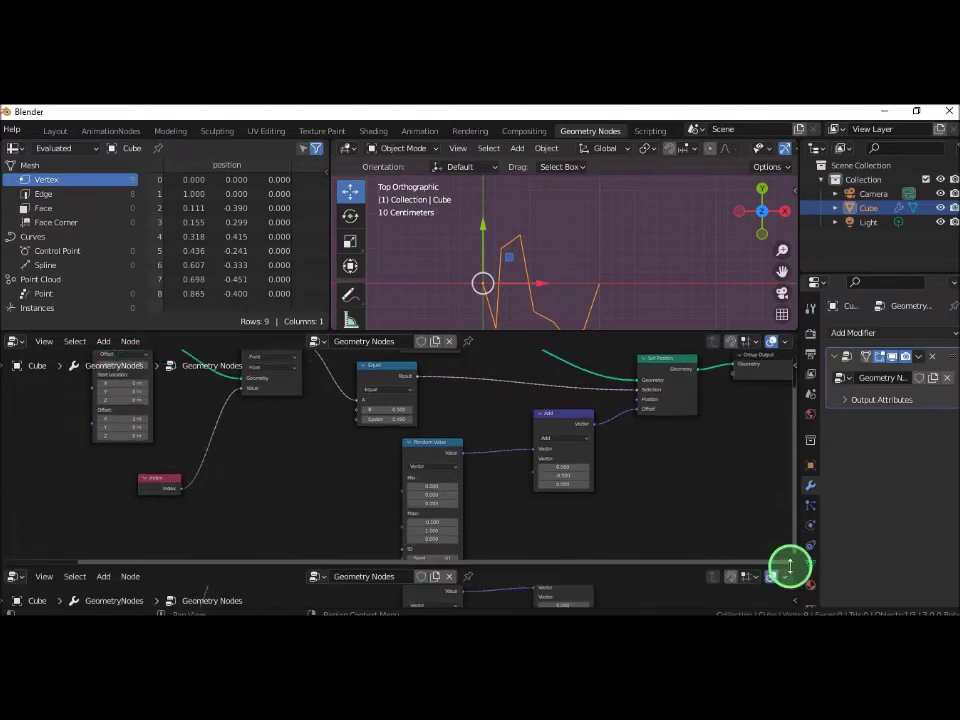
left_click(14, 579)
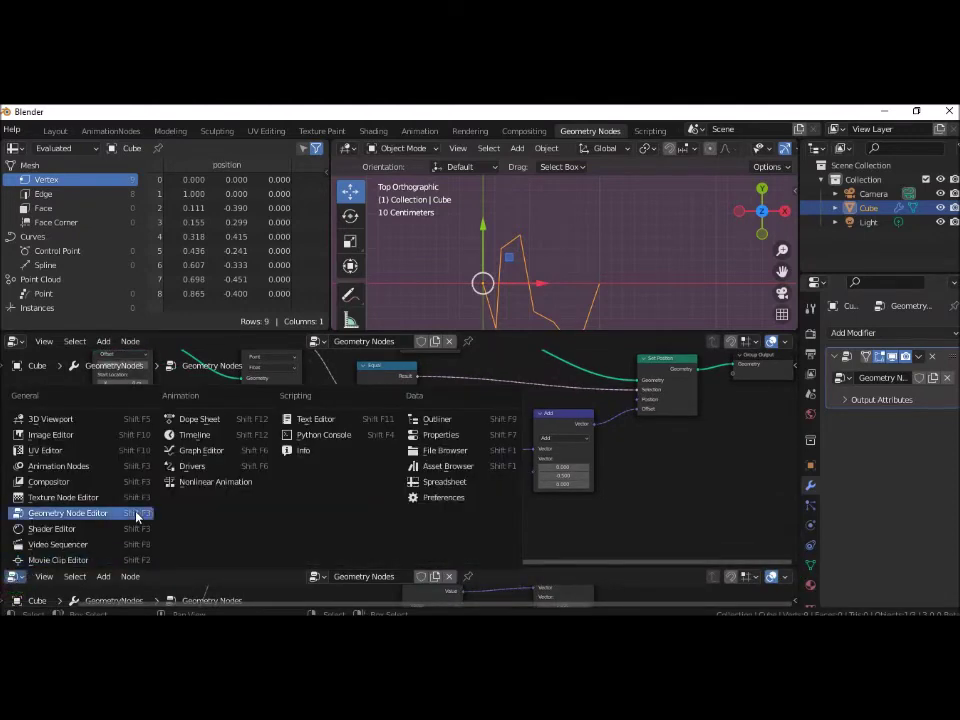
left_click(210, 435)
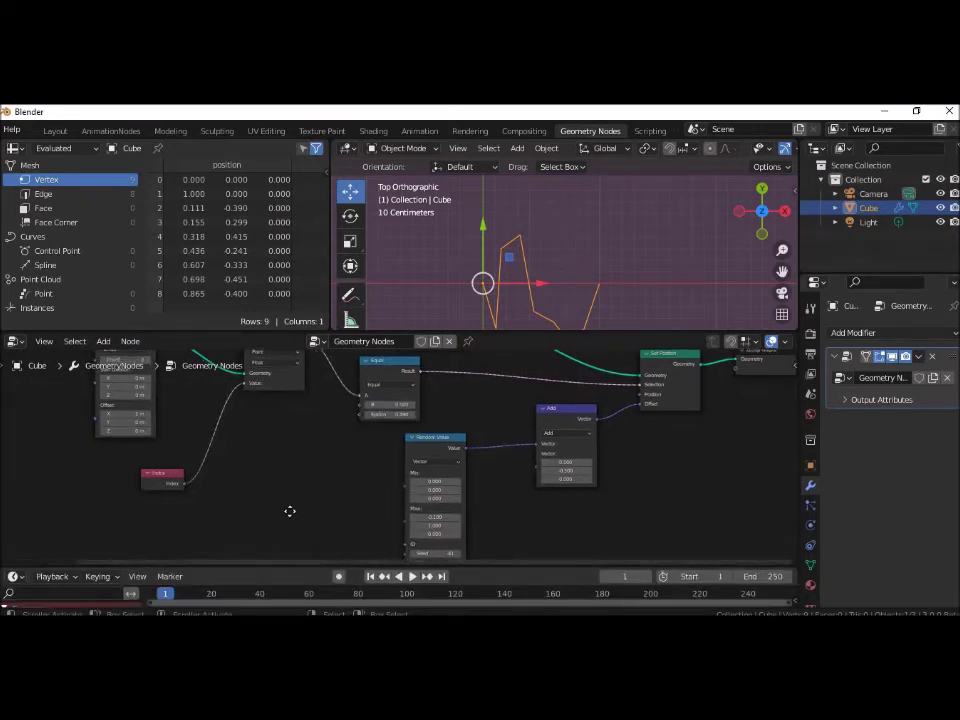
scroll(290, 510, "down", 2, "shift")
left_click_drag(518, 566, 503, 533)
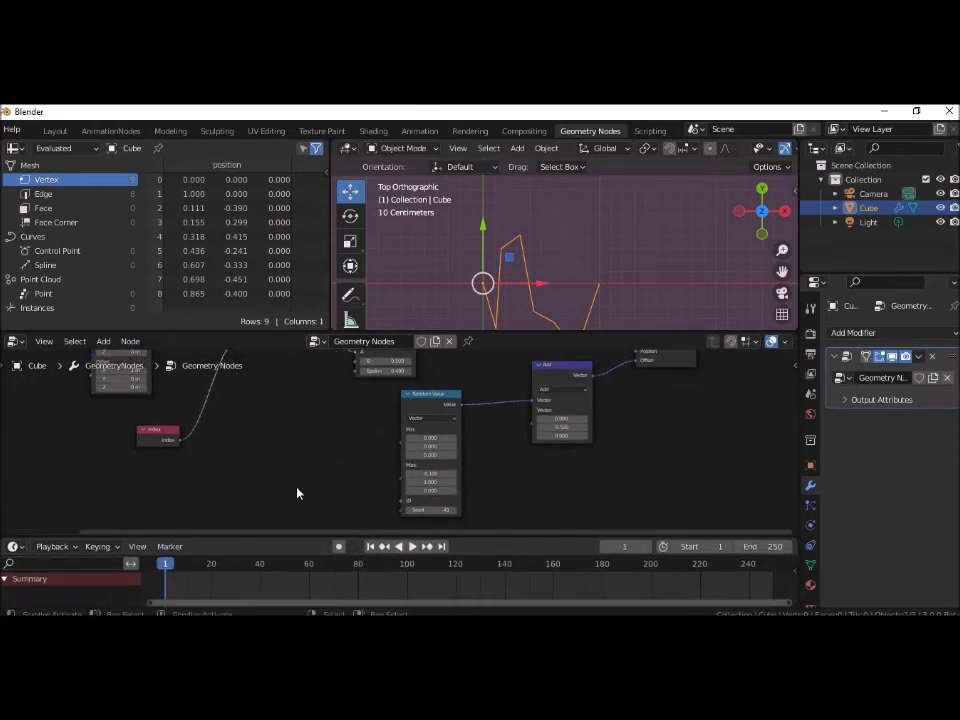
- Search the node add menu for 'Integ'
key("shift+a")
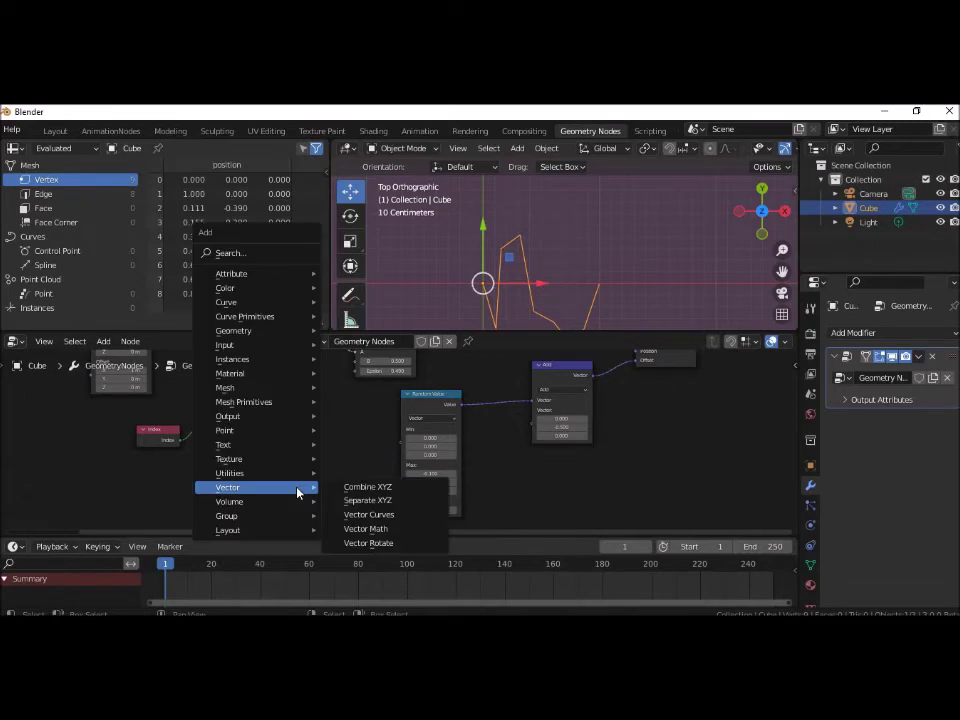
mouse_move(234, 330)
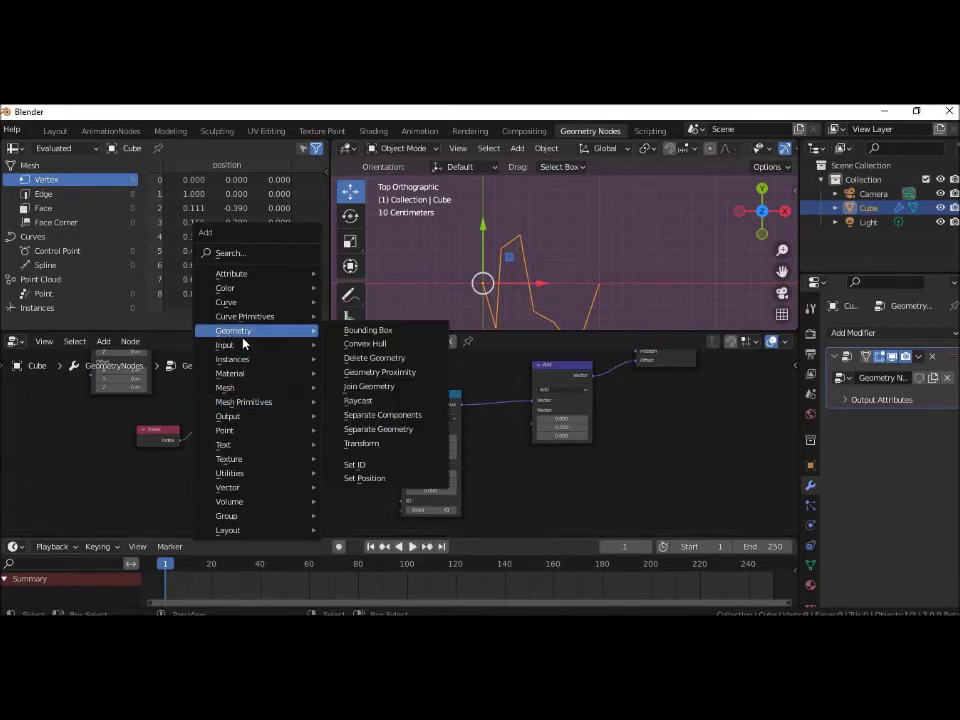
left_click(228, 253)
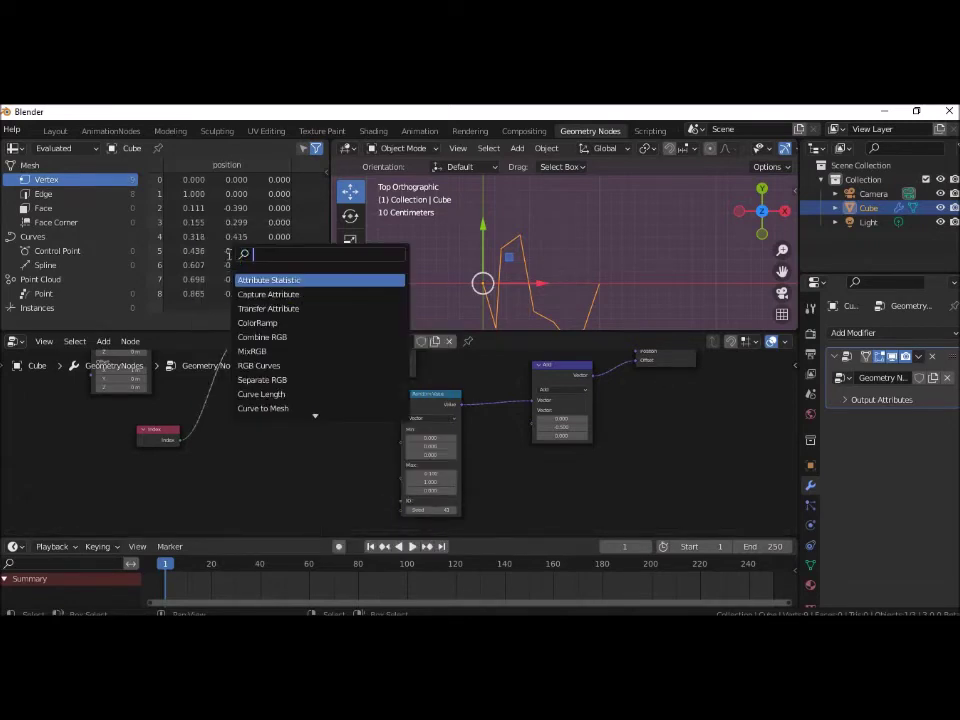
type("Integ")
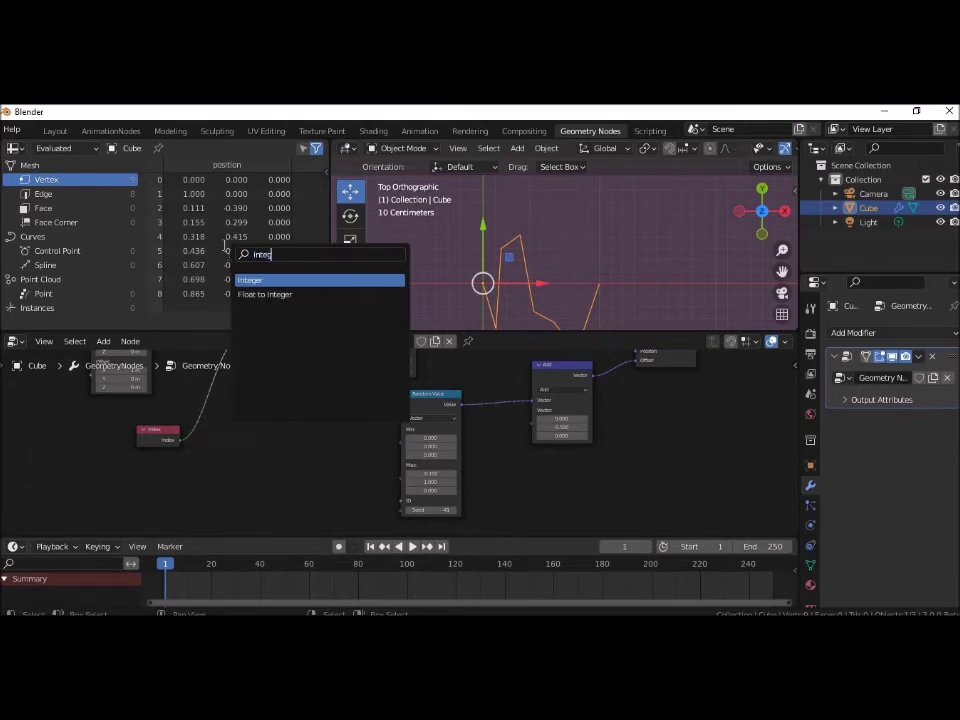
- Add an Integer node whose value follows the current frame (#frame)
left_click(252, 280)
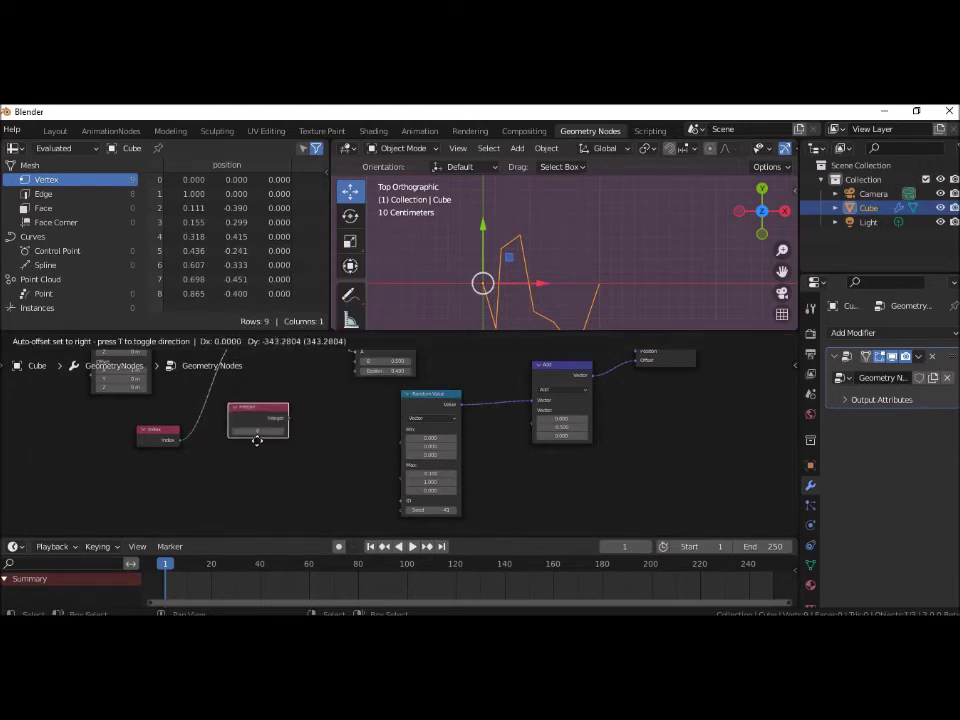
left_click(283, 481)
left_click(276, 480)
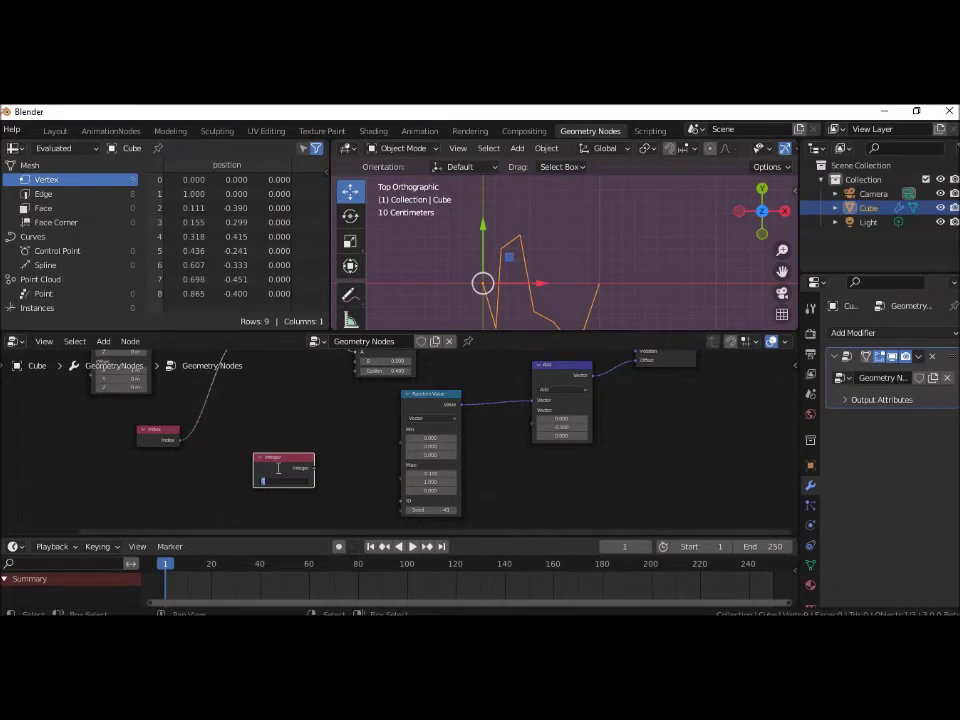
key("BackSpace")
key("Return")
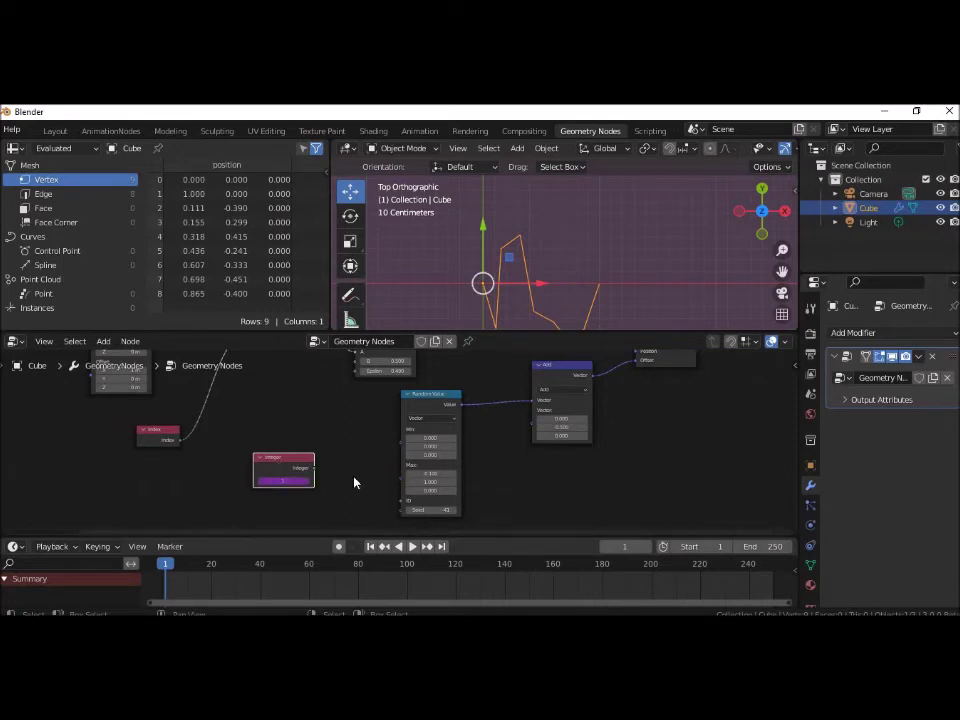
- Link the Integer output to Random Value's Seed and play the animation
scroll(348, 480, "up", 1)
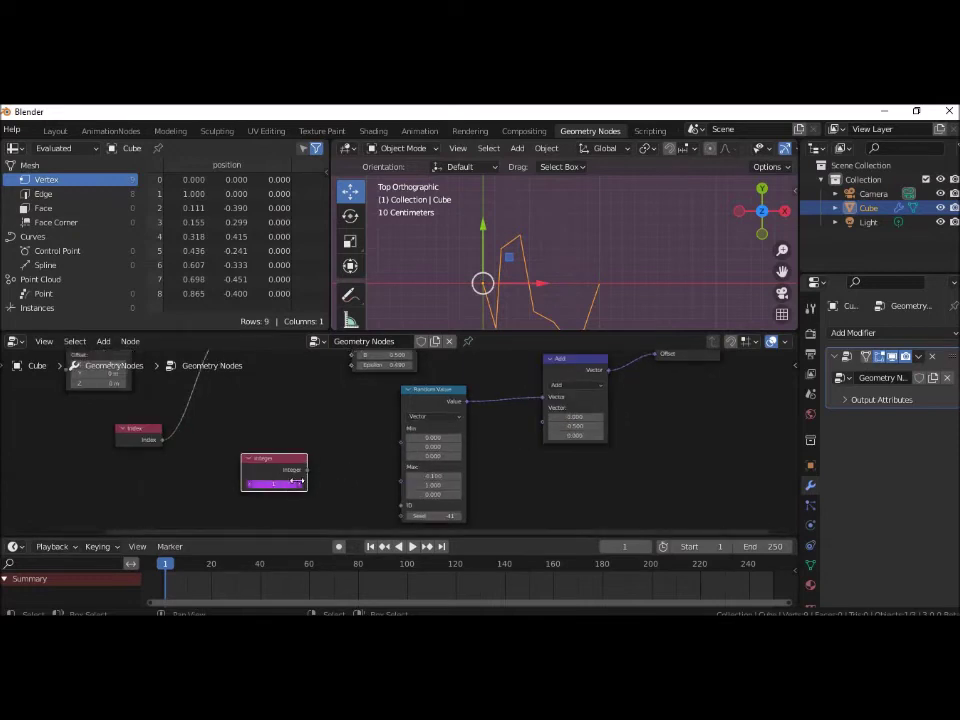
left_click_drag(307, 470, 410, 490)
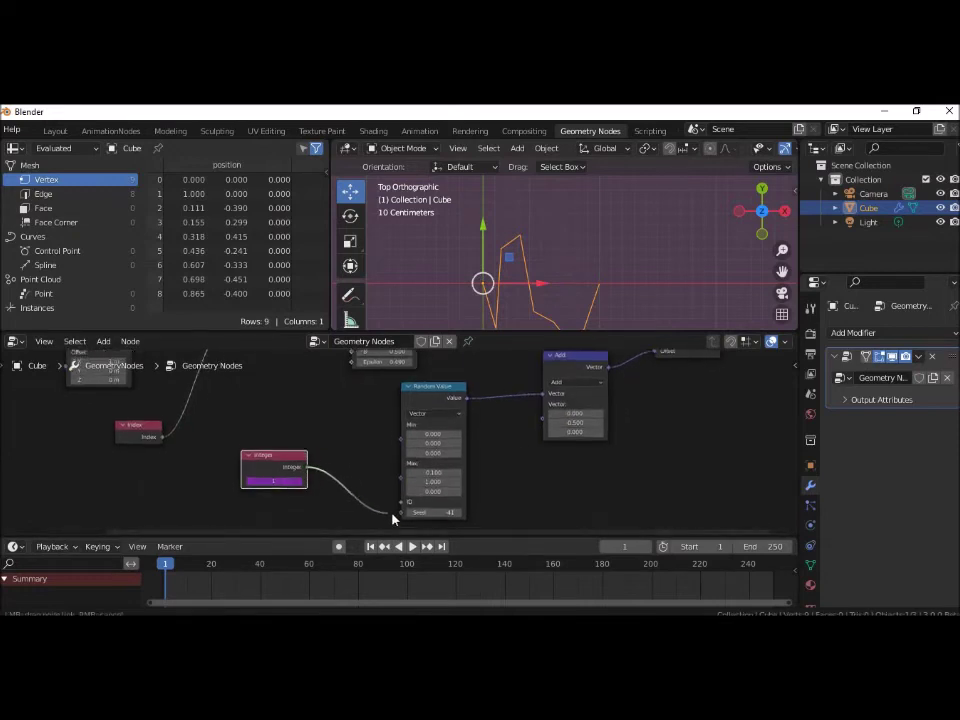
left_click_drag(410, 490, 405, 470)
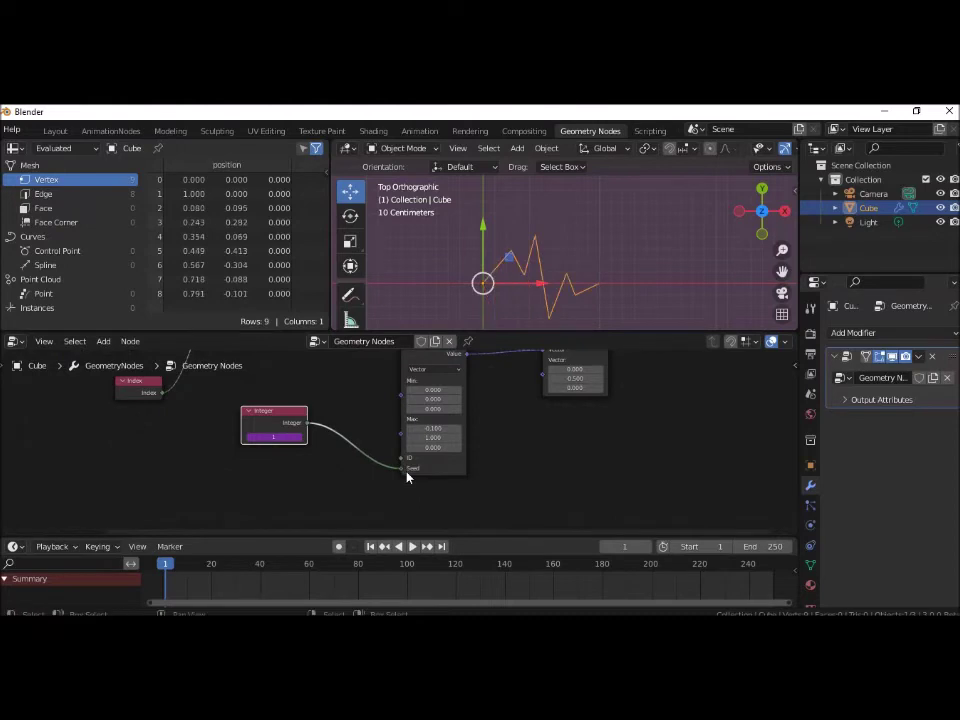
left_click(412, 548)
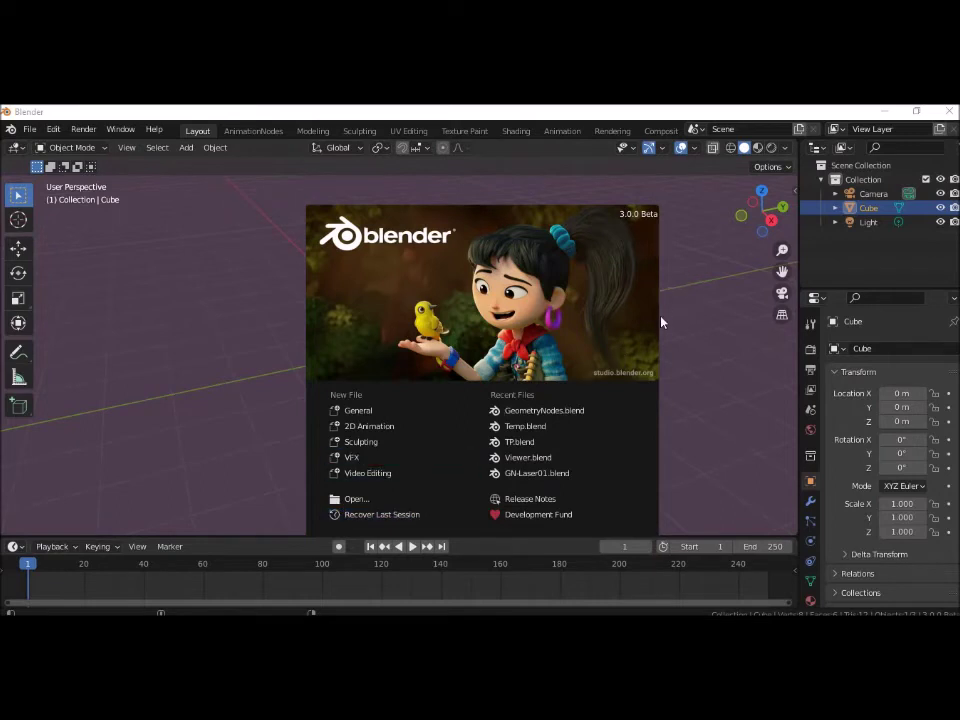
- Dismiss the new file's splash screen and orbit to view the default cube from the front
left_click(702, 356)
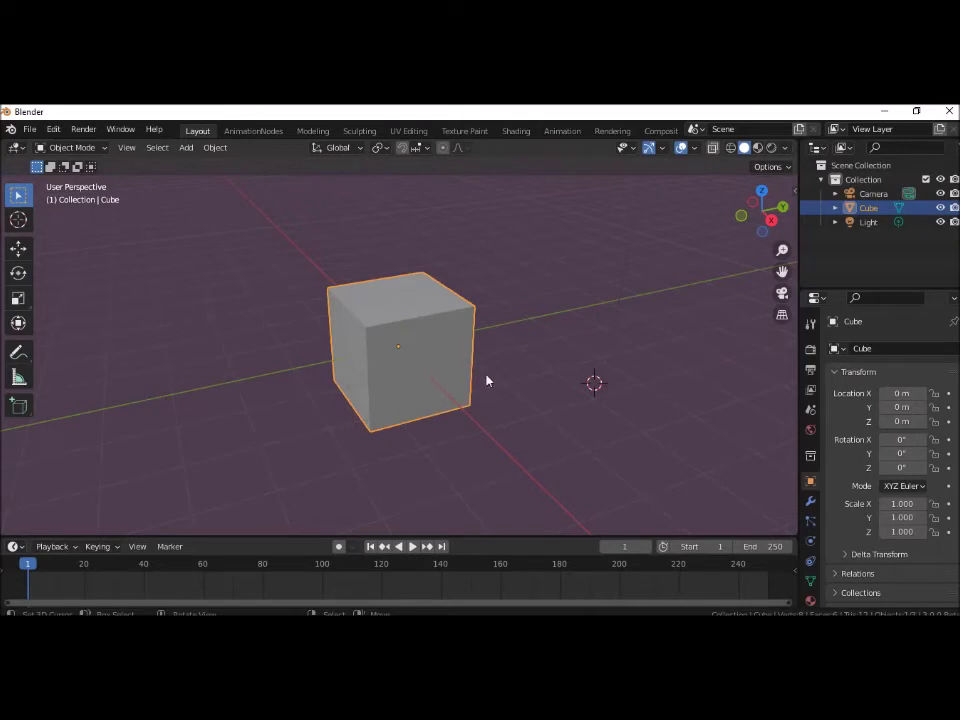
mouse_move(510, 403)
middle_mouse_down()
mouse_move(467, 400)
mouse_move(577, 390)
middle_mouse_up()
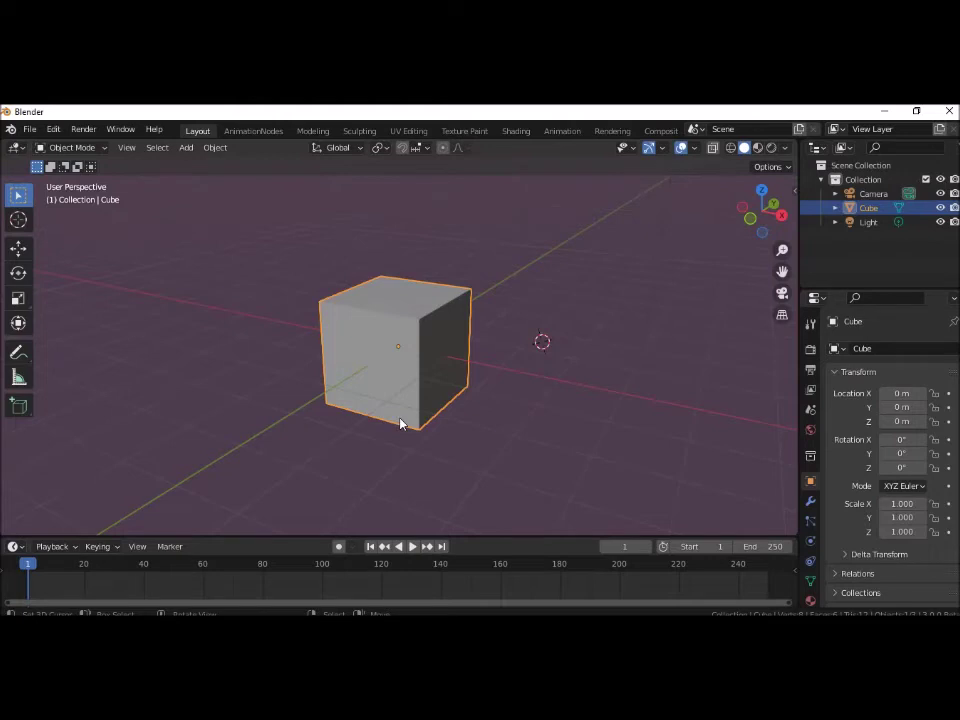
scroll(600, 133, "down", 2)
scroll(600, 133, "down", 1)
scroll(610, 133, "down", 2)
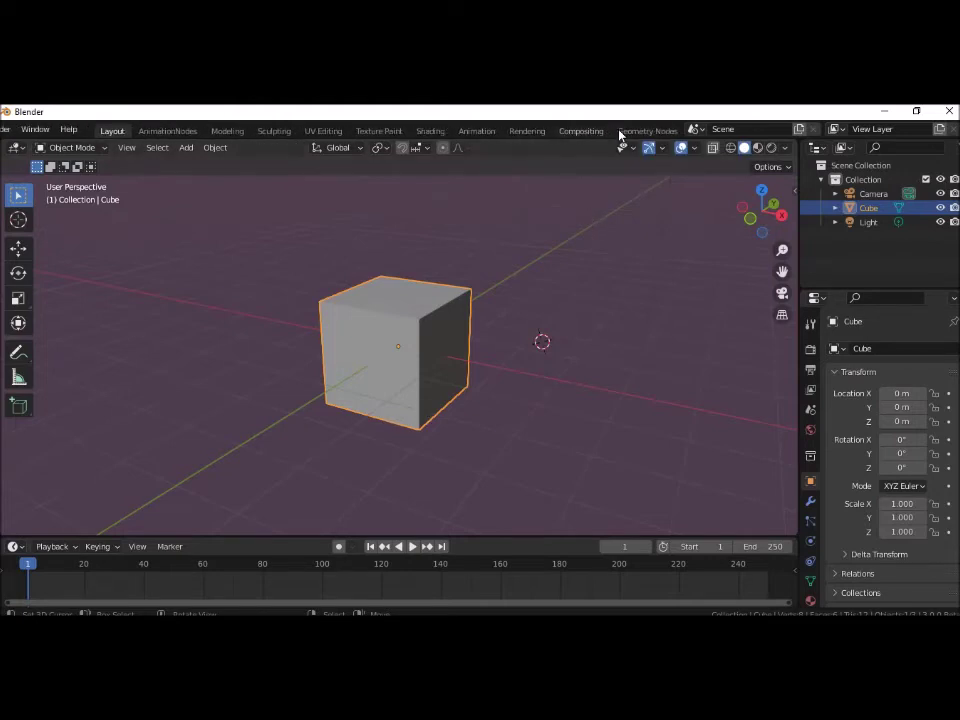
left_click(621, 131)
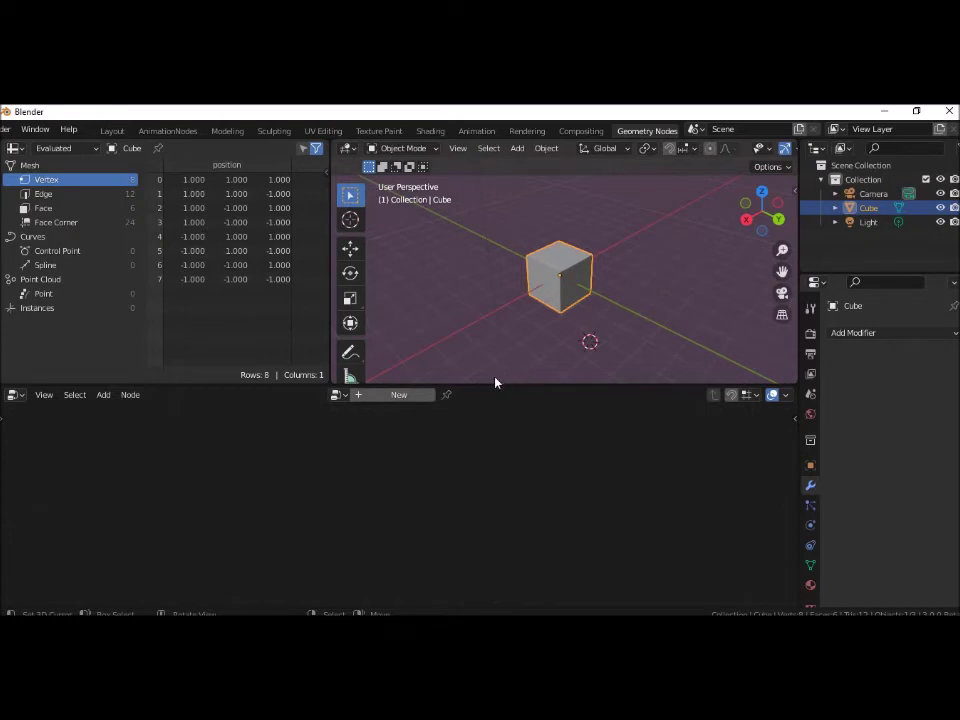
- Create a new node tree, unlink Group Input from Group Output, and spread the nodes apart
left_click(396, 395)
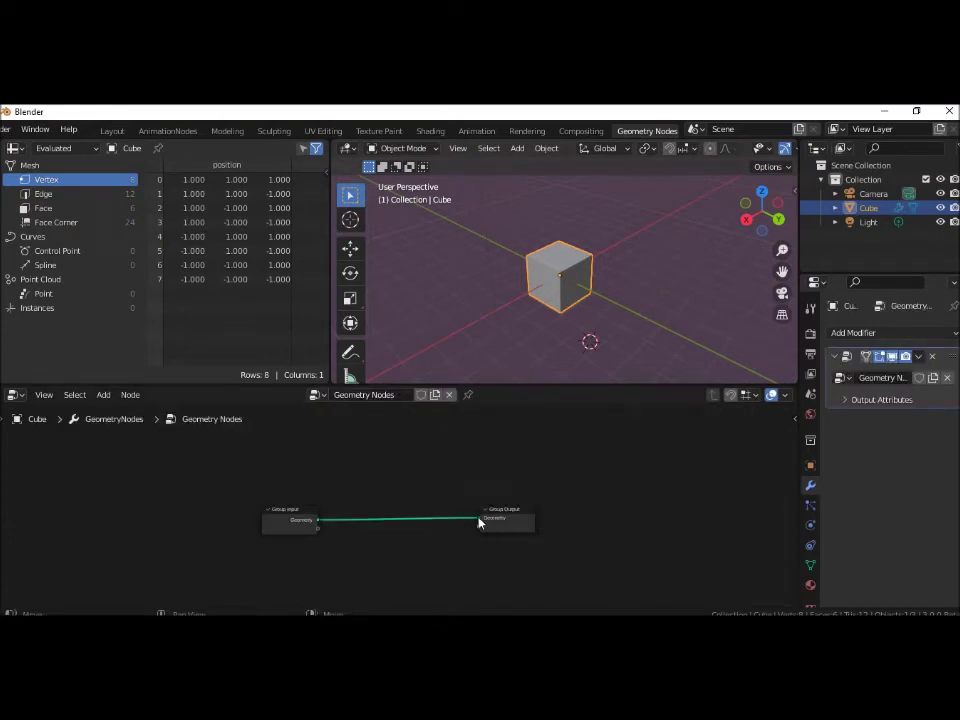
left_click_drag(479, 522, 462, 507)
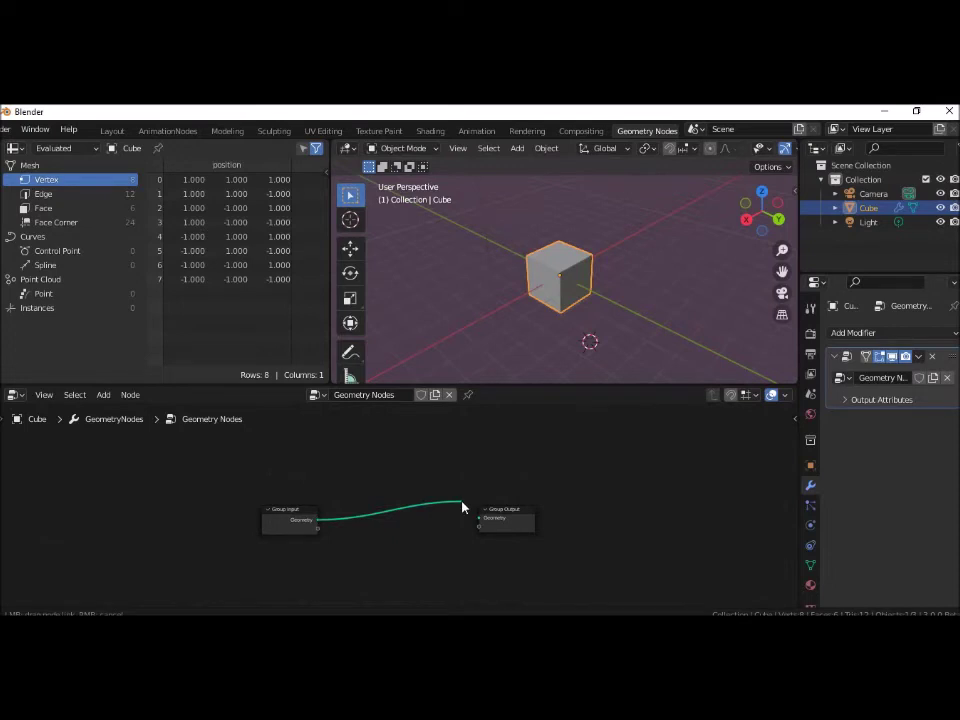
left_click_drag(281, 512, 51, 458)
left_click_drag(508, 510, 590, 487)
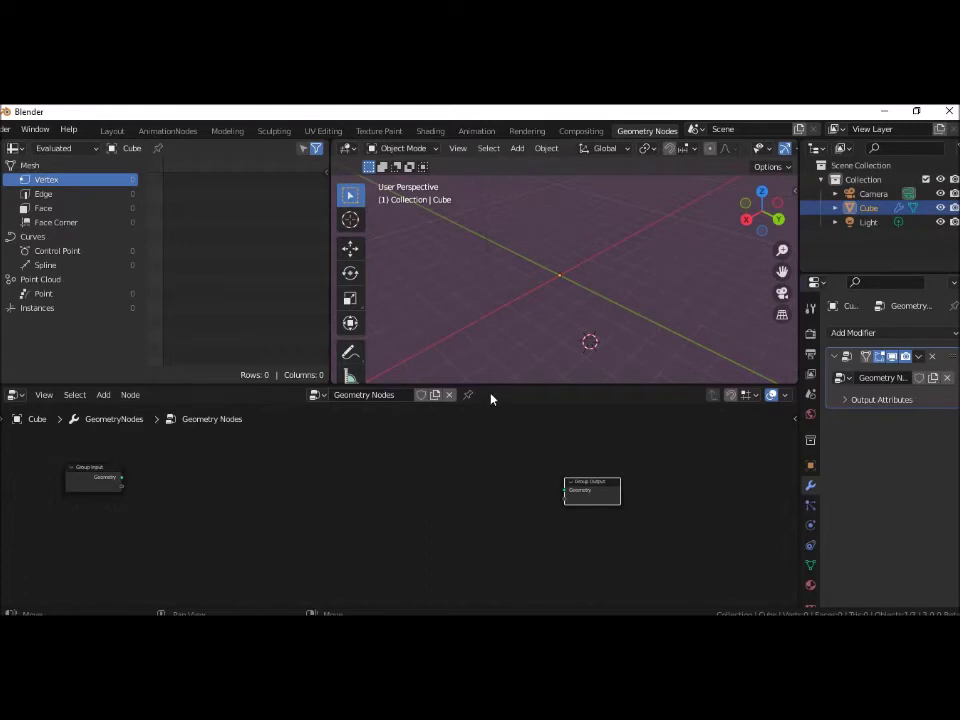
left_click_drag(486, 383, 496, 343)
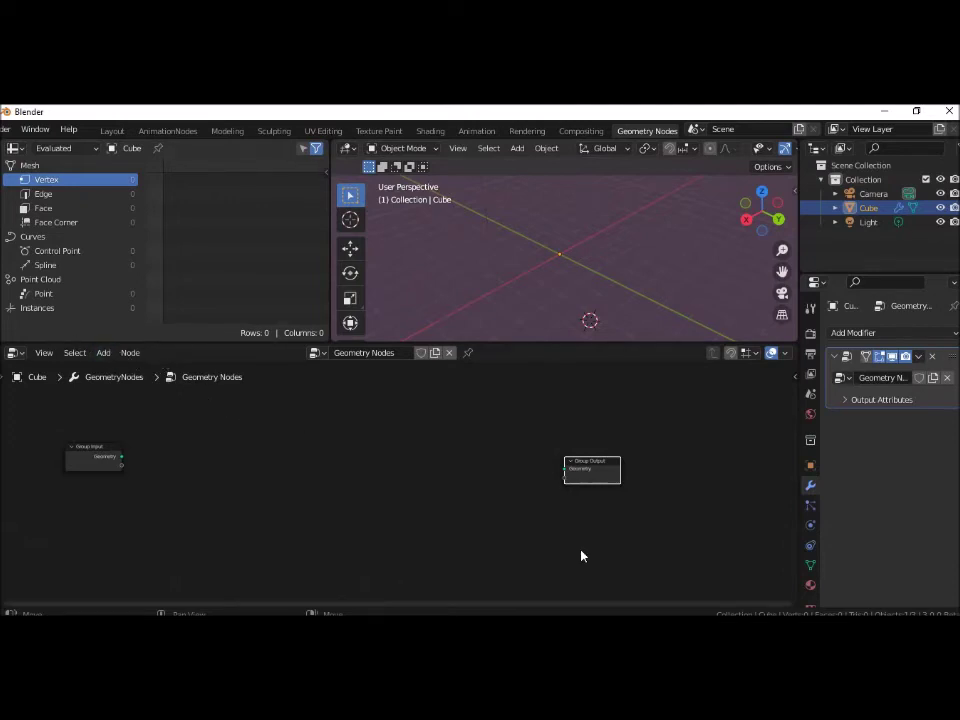
key("shift+a")
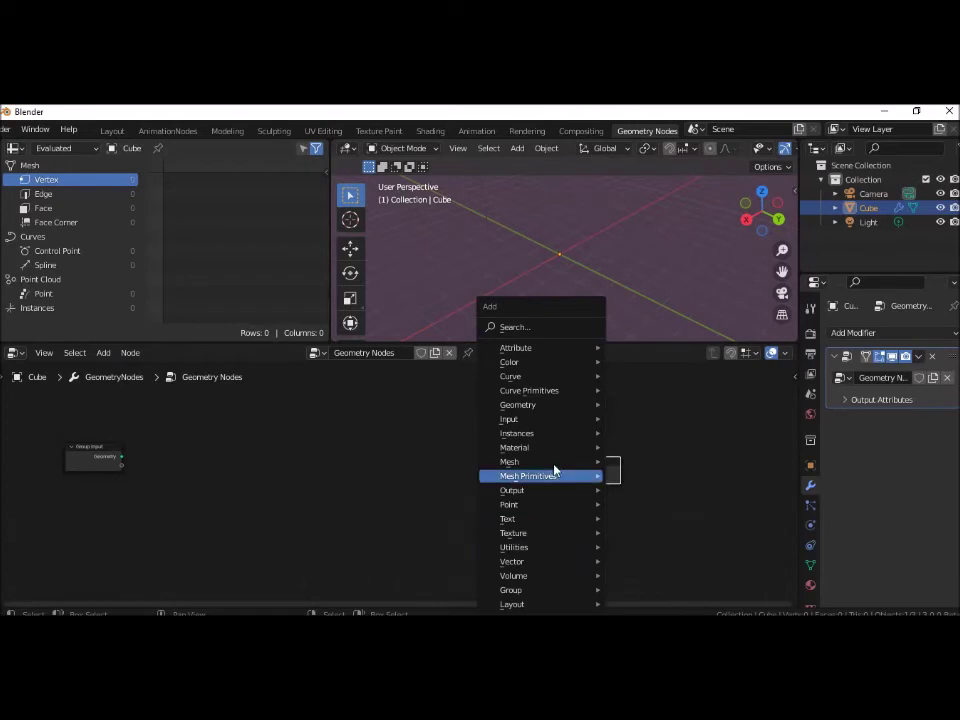
- Add a Cube mesh node between input and output and set its size to 2 m
mouse_move(528, 476)
left_click(637, 489)
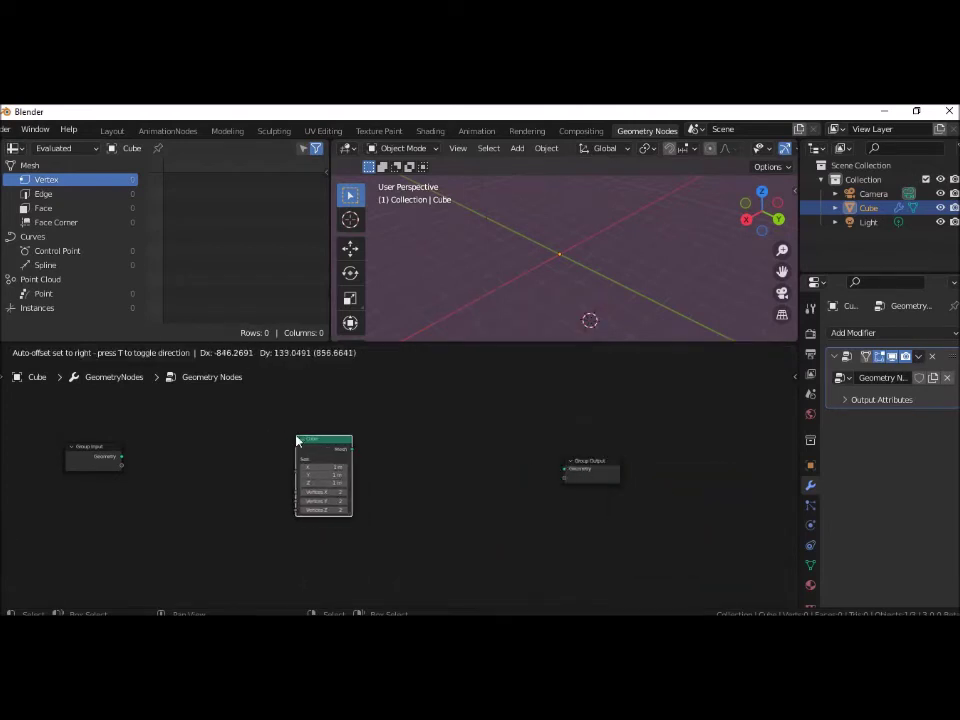
left_click(300, 440)
scroll(484, 532, "up", 1)
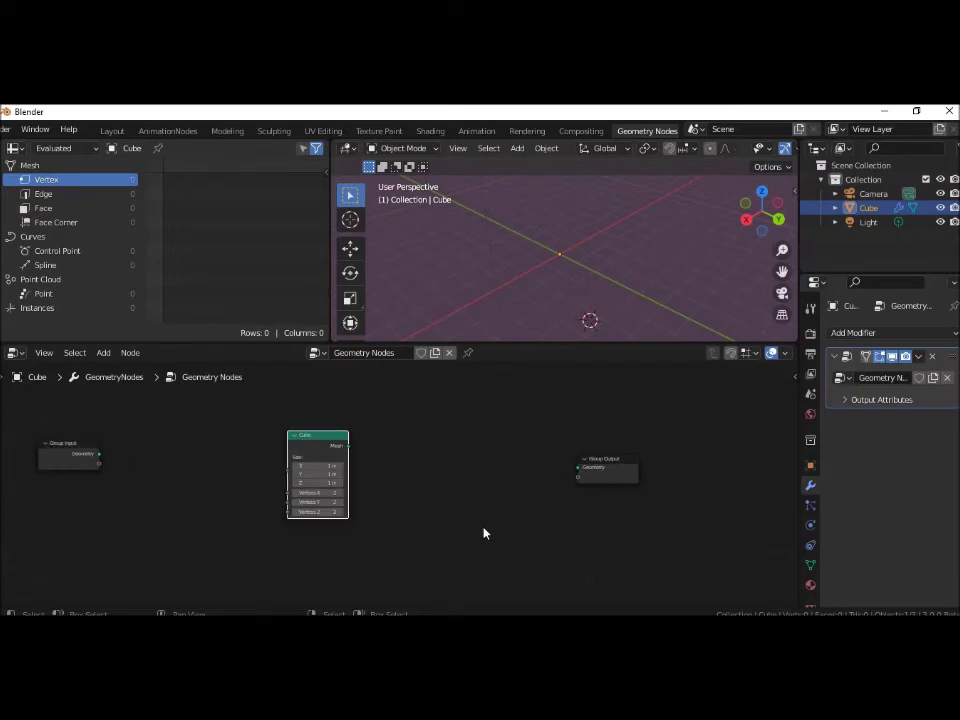
scroll(483, 533, "up", 1)
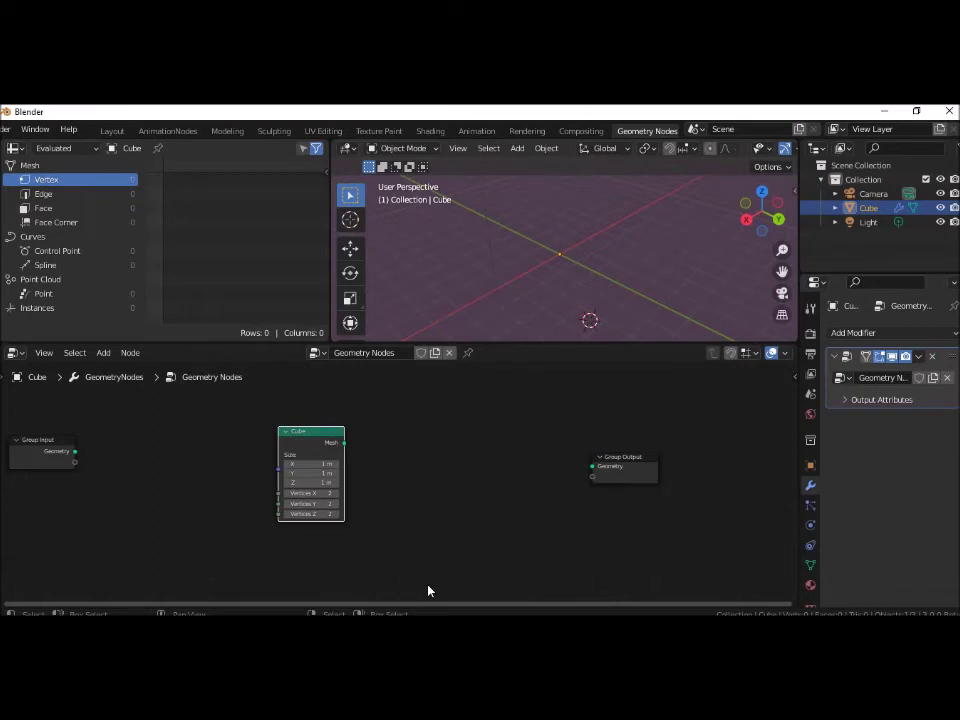
left_click(323, 463)
type("2")
key("Tab")
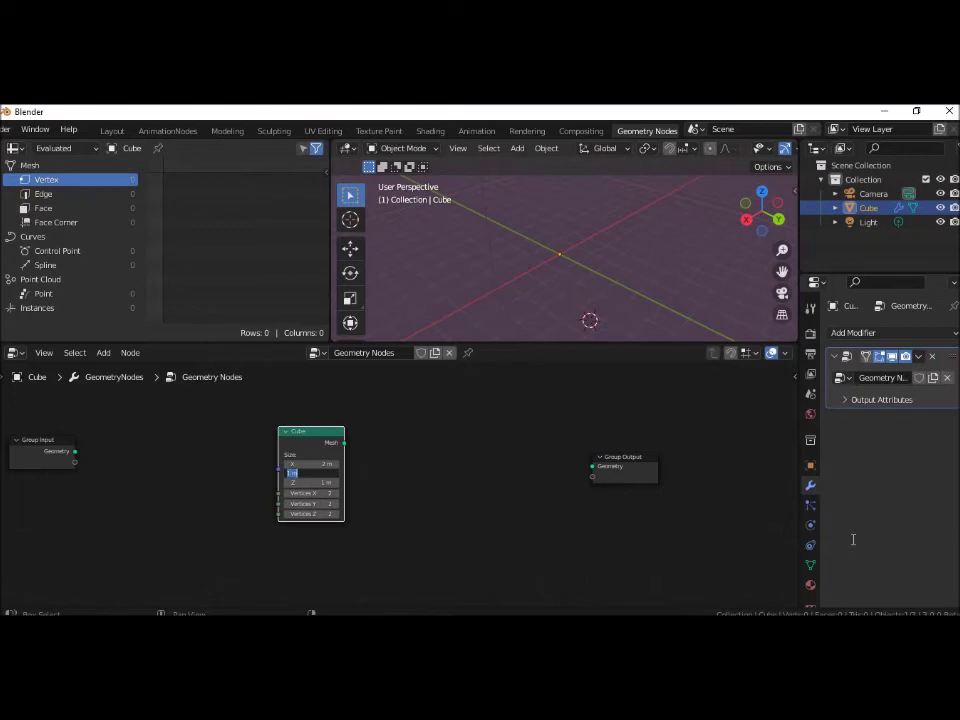
type("2")
key("Tab")
type("4")
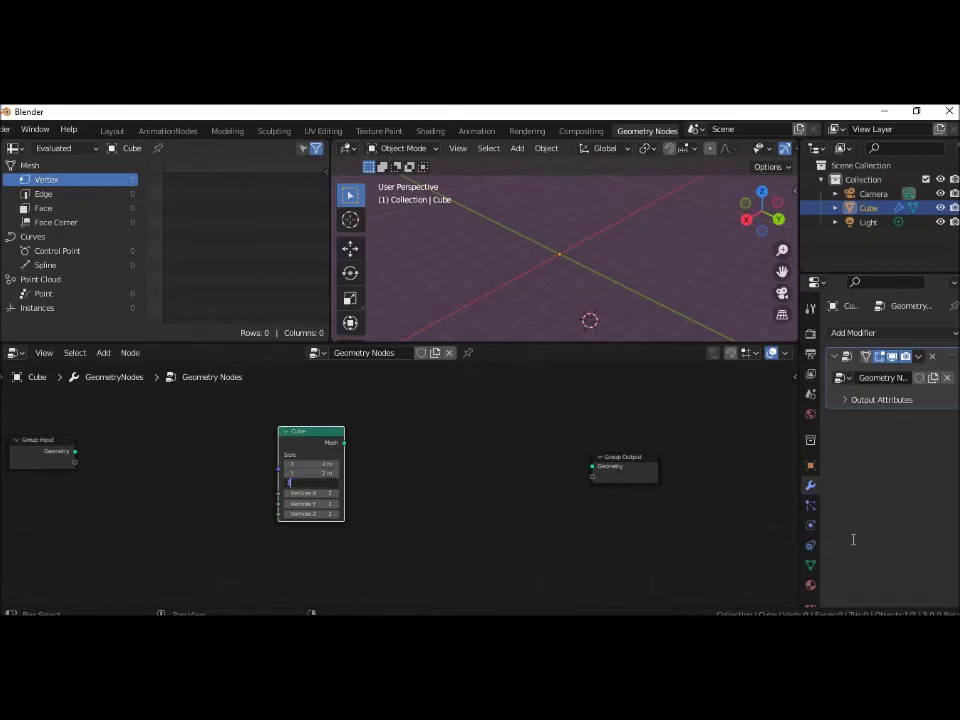
key("Return")
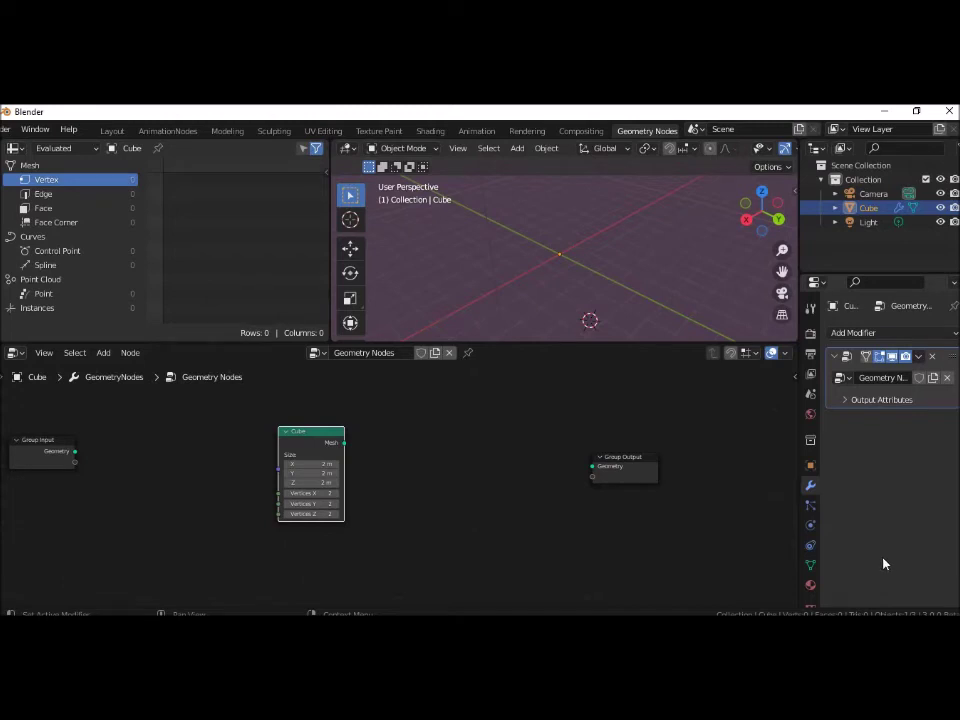
- Set the Cube's Vertices Z to 4 and link its Mesh to Group Output Geometry
left_click(313, 514)
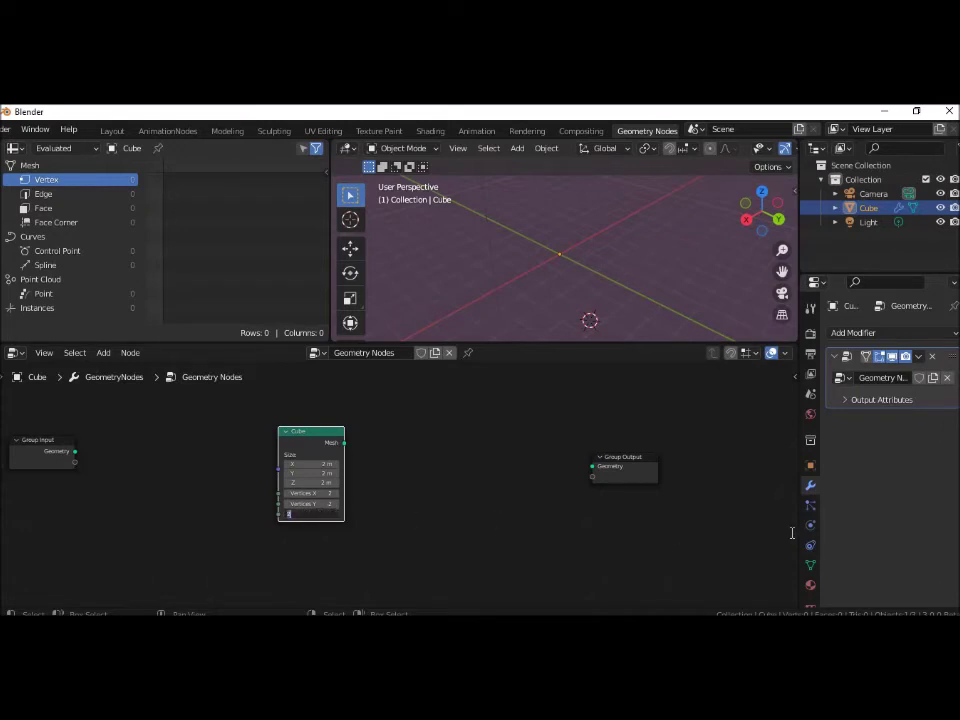
key("Return")
left_click_drag(345, 445, 591, 471)
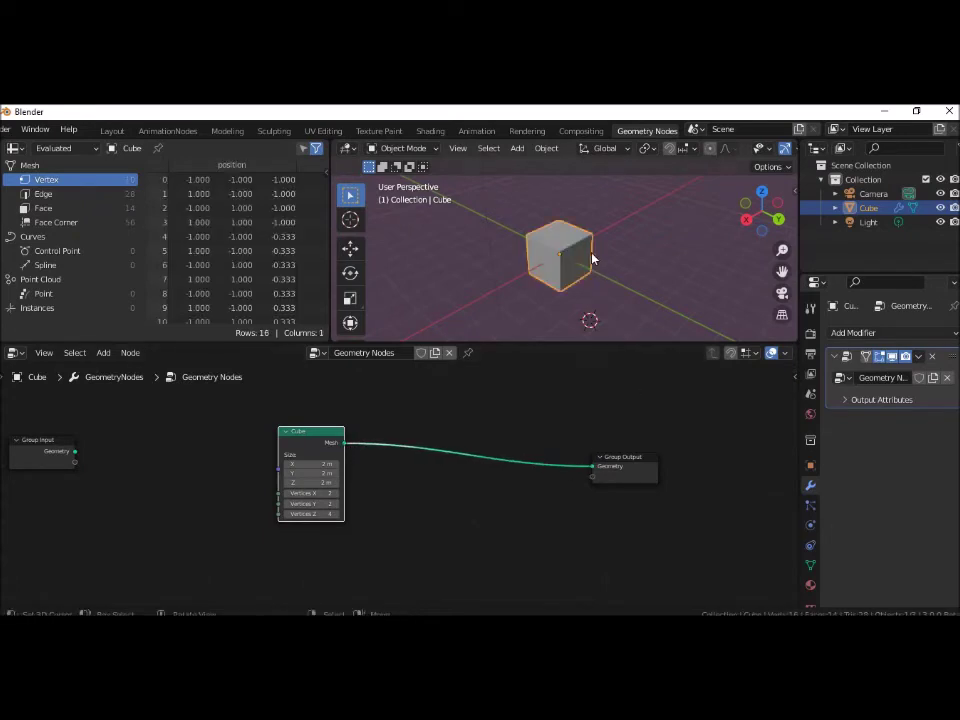
left_click(401, 148)
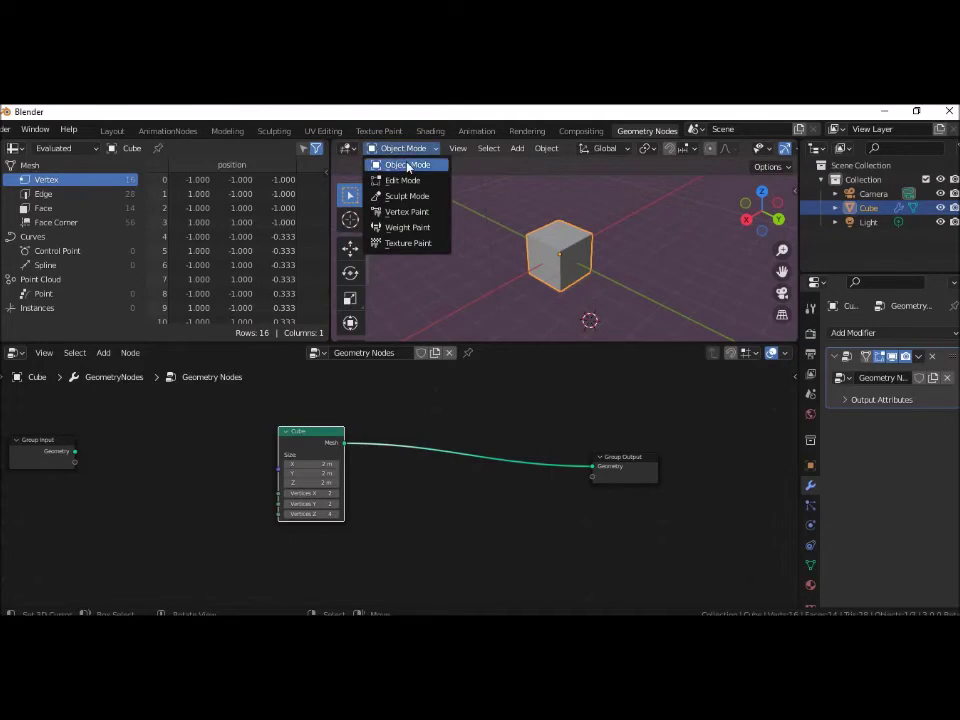
left_click(410, 179)
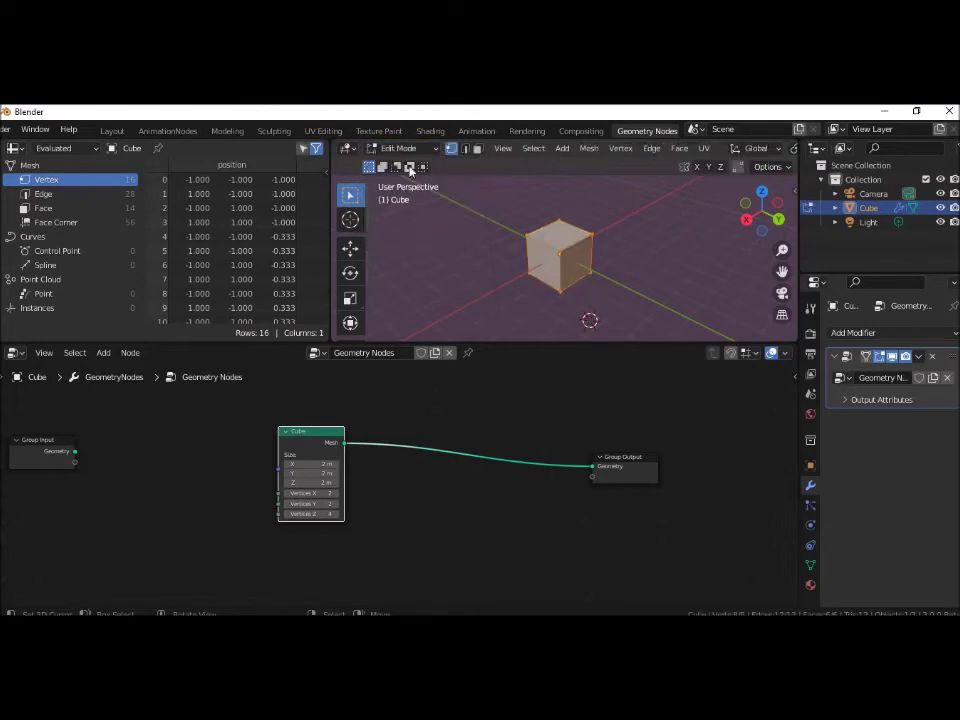
left_click(402, 148)
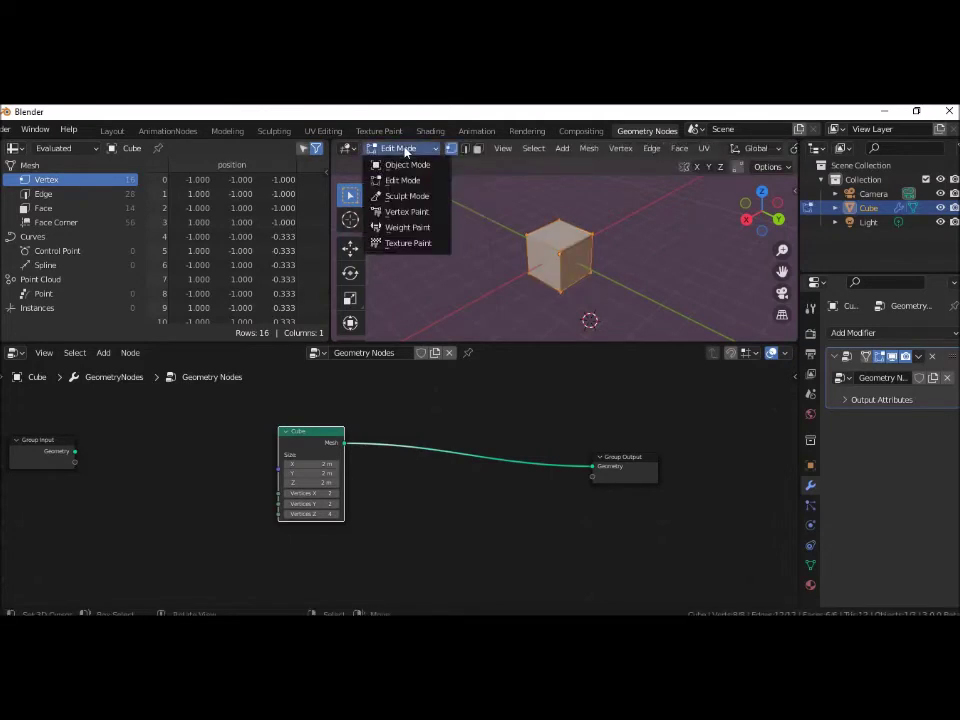
left_click(408, 166)
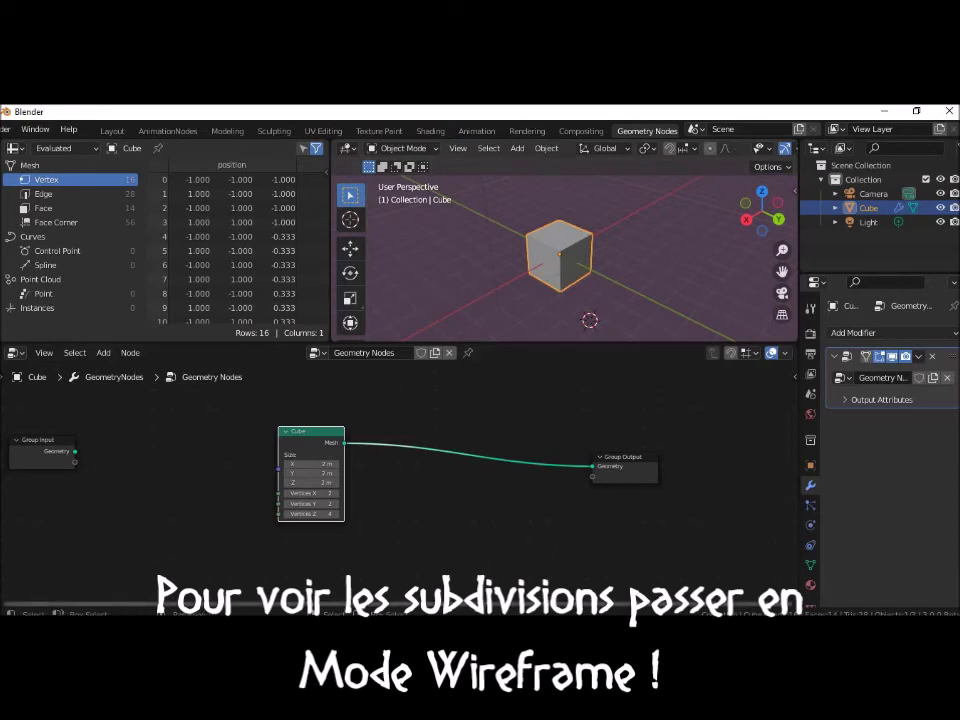
left_click_drag(315, 431, 277, 423)
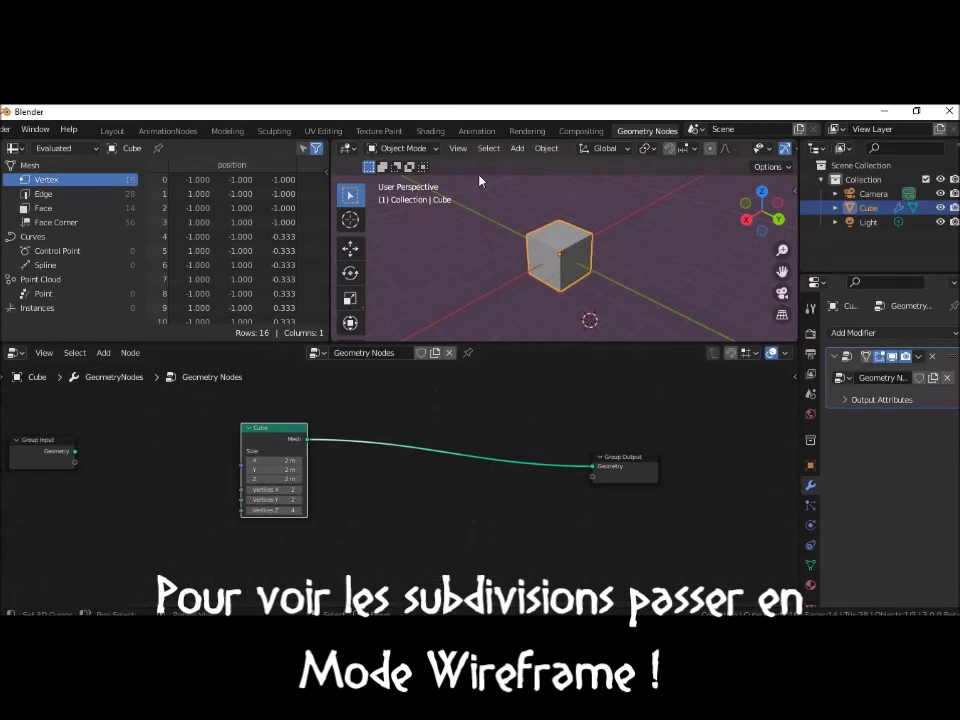
middle_click_drag(545, 297, 476, 273)
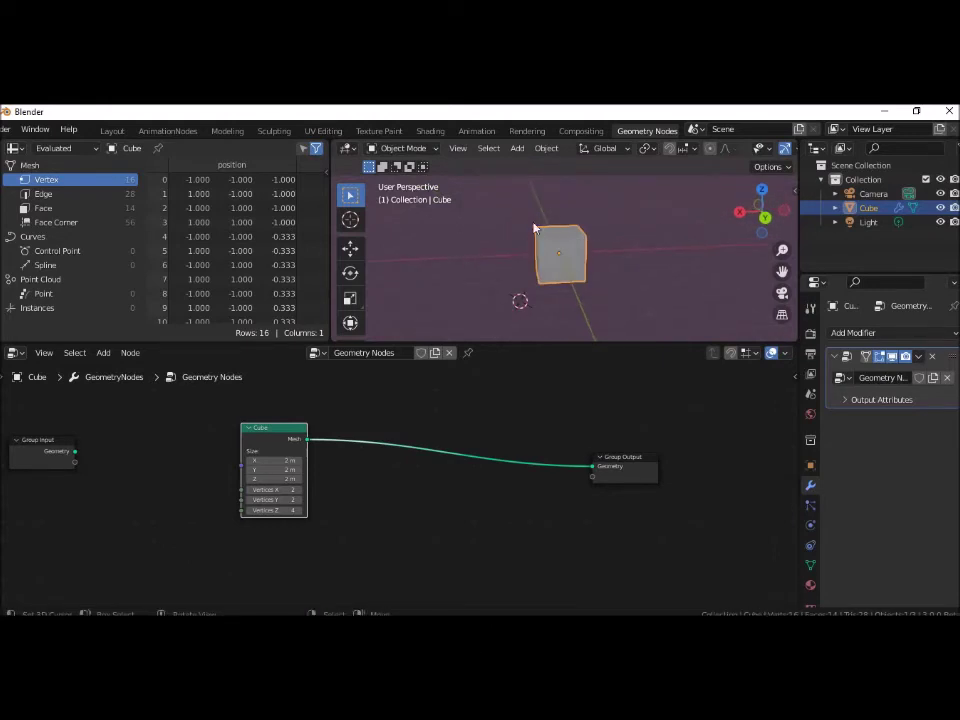
mouse_move(602, 285)
middle_mouse_down()
mouse_move(589, 266)
mouse_move(597, 268)
middle_mouse_up()
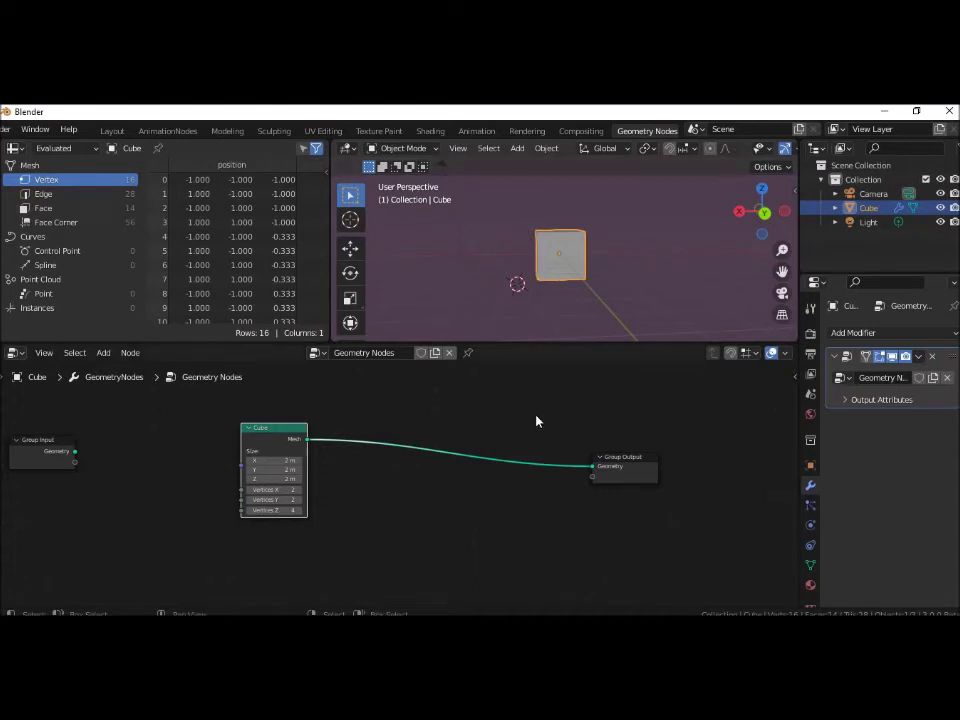
left_click(763, 212)
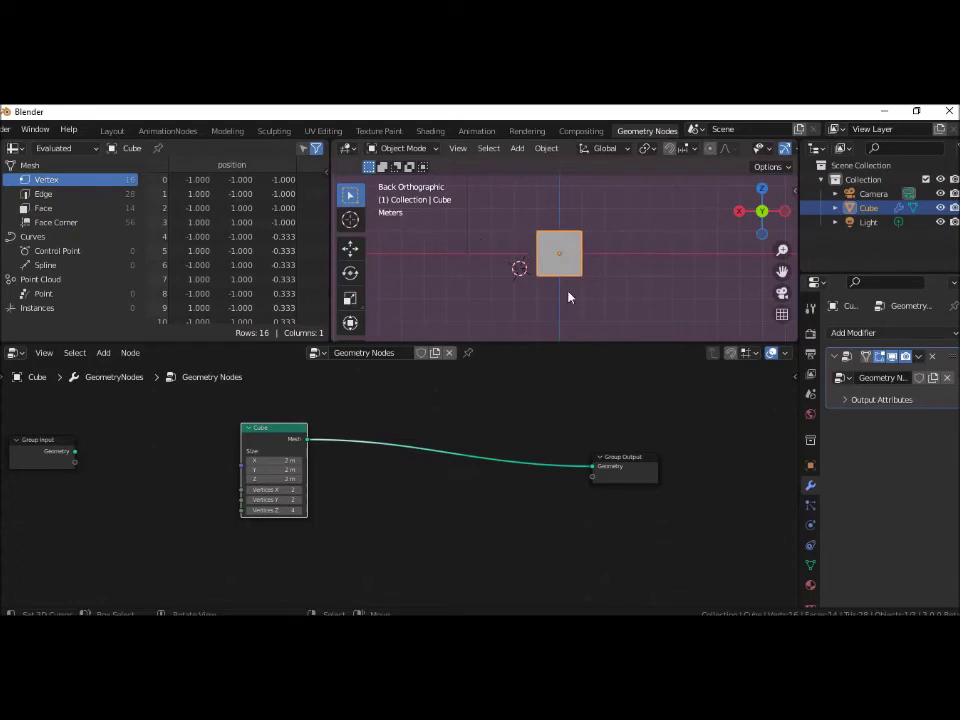
mouse_move(598, 299)
middle_mouse_down()
mouse_move(611, 332)
mouse_move(636, 167)
middle_mouse_up()
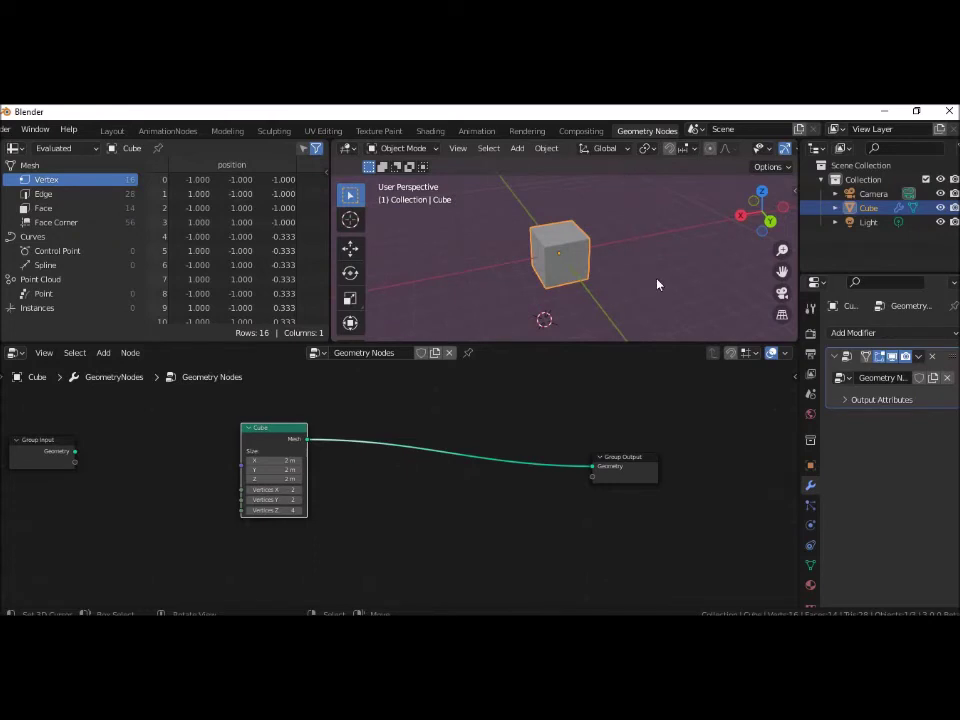
- Add a Bezier curve and snap it to the 3D cursor at the world origin
key("shift+a")
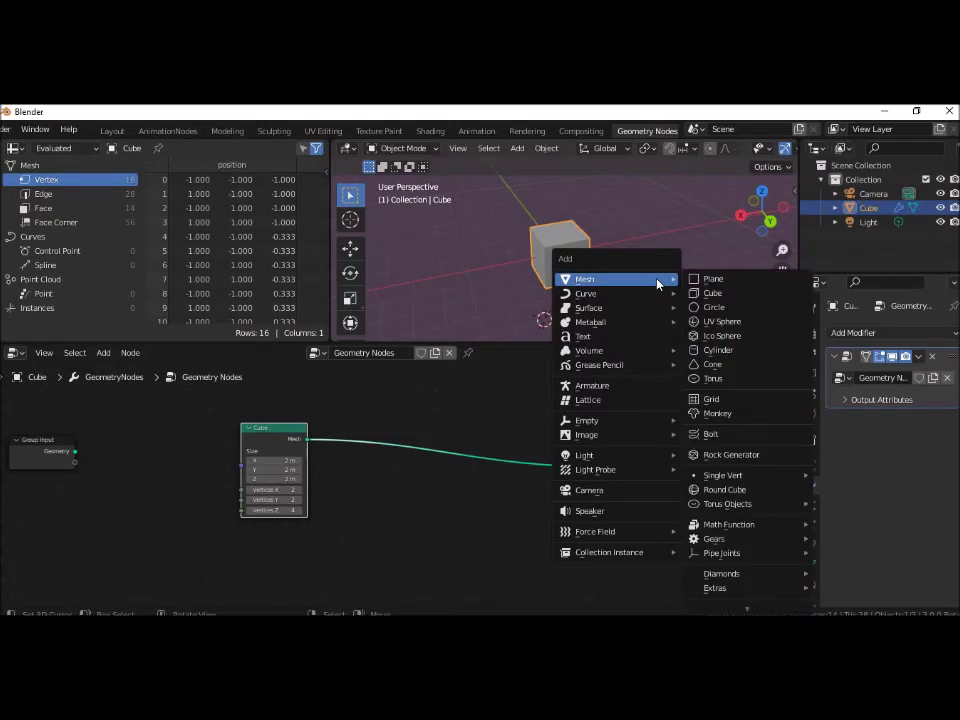
mouse_move(586, 293)
left_click(719, 289)
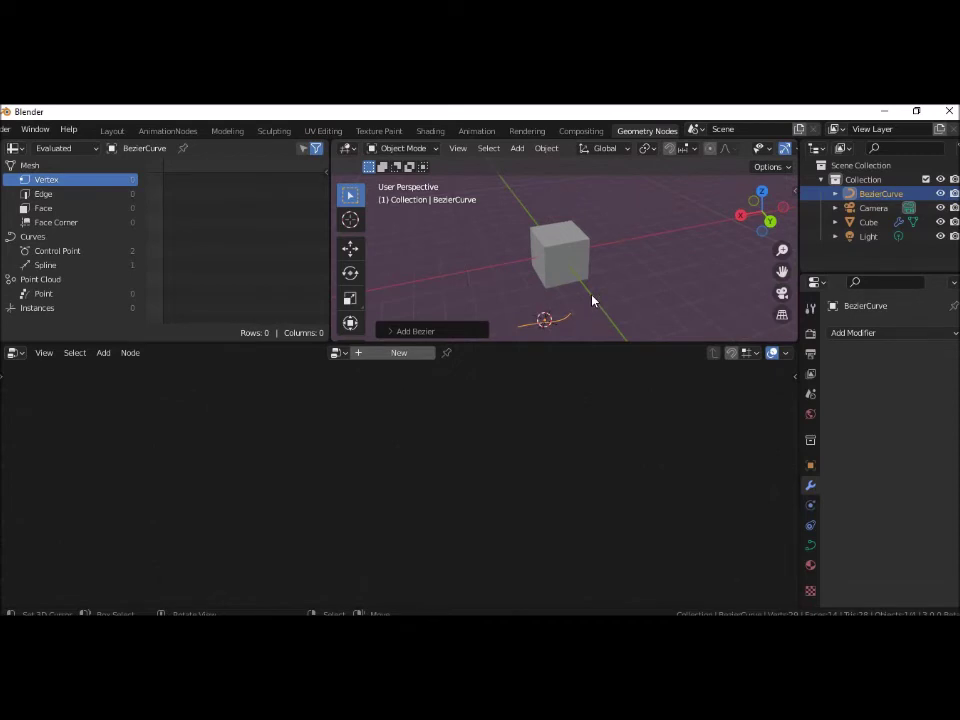
key("shift+s")
key("shift+s")
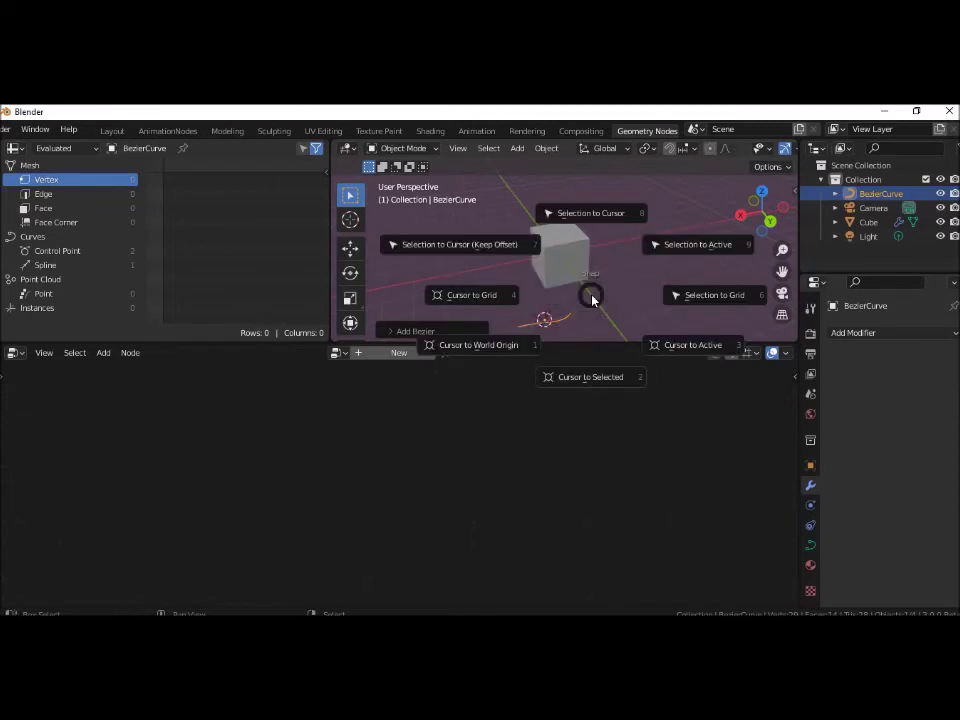
left_click(503, 348)
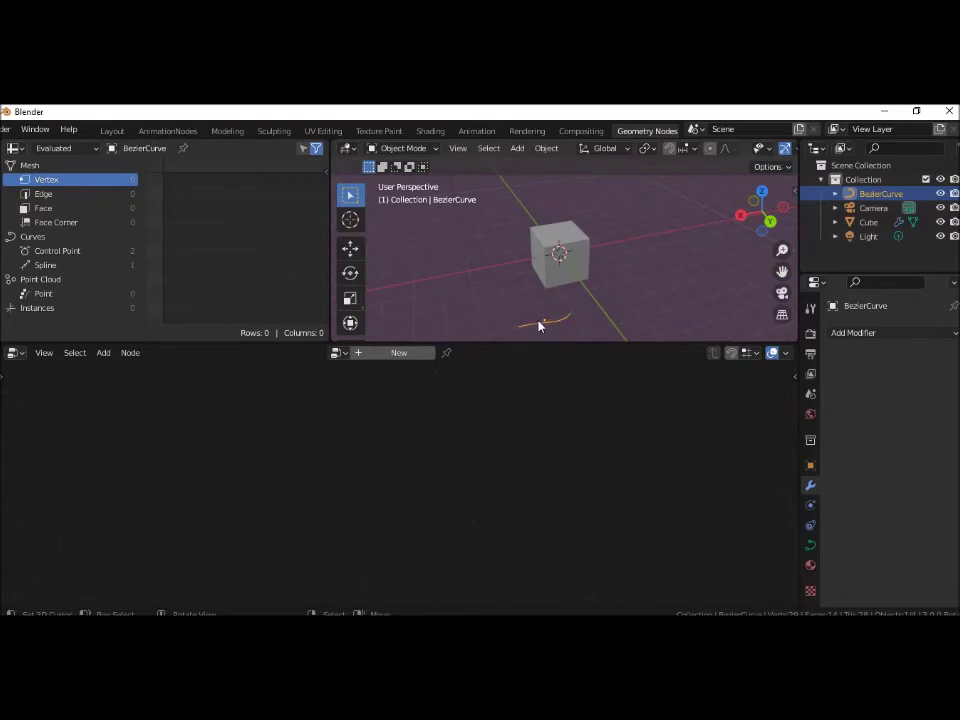
key("shift+s")
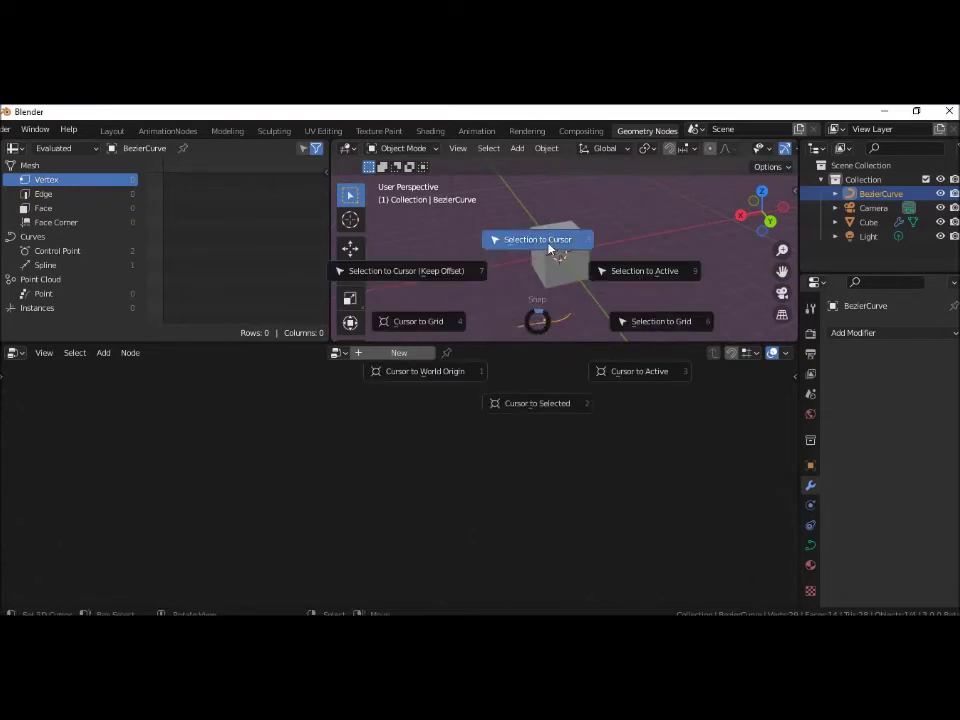
left_click(548, 243)
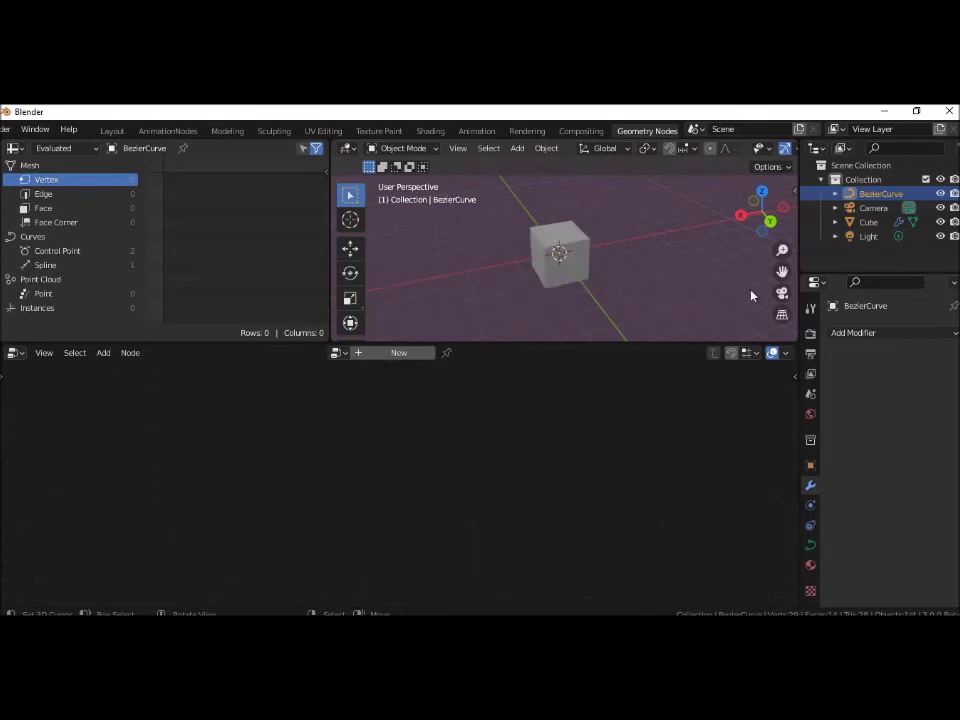
- Move the curve along X with the gizmo so it sits beside the cube
left_click(350, 248)
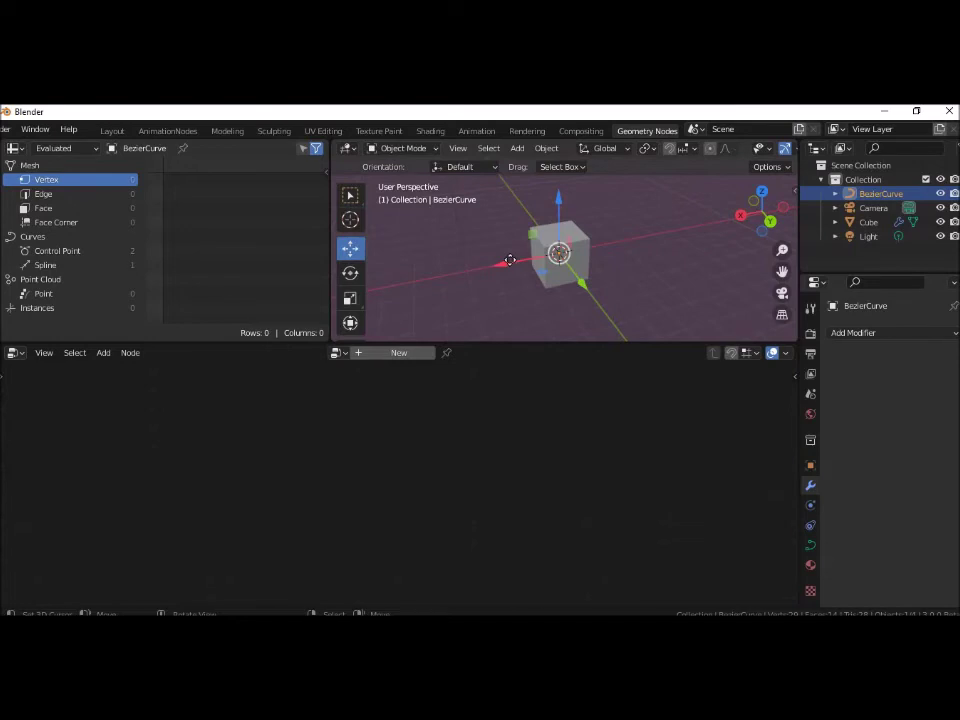
left_click_drag(504, 261, 487, 264)
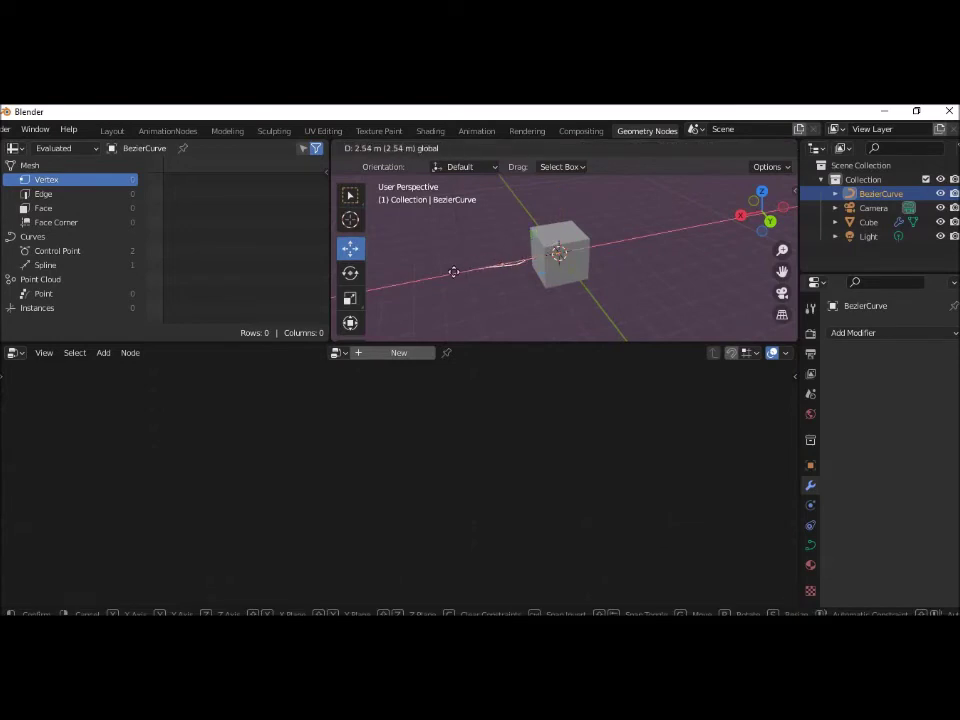
left_click_drag(487, 264, 477, 298)
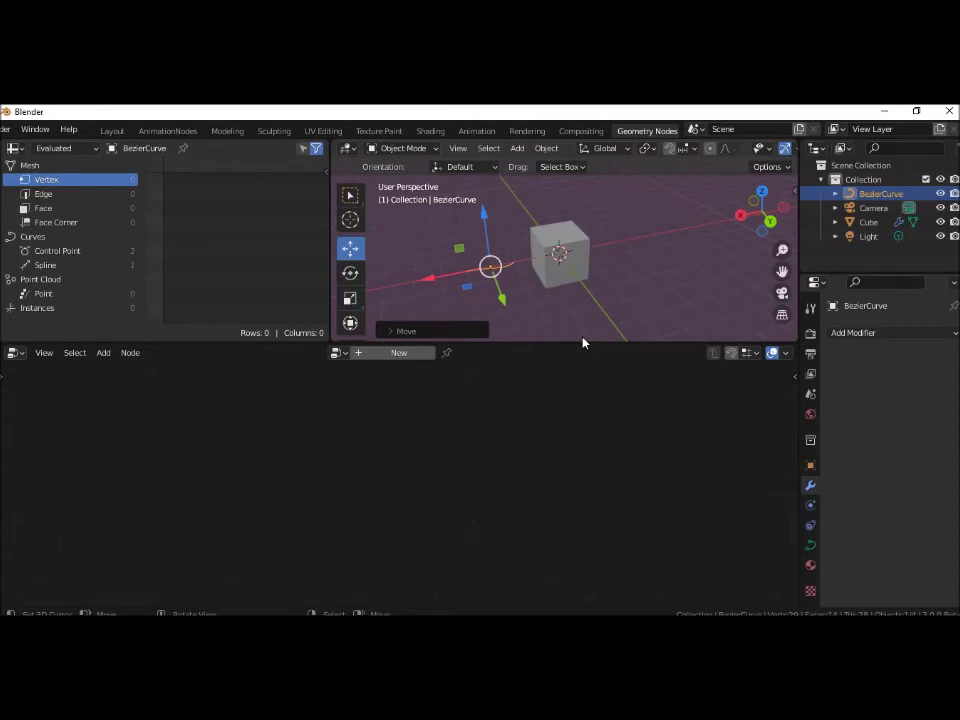
- Rotate the curve 90° about Y and then 90° about Z
key("r")
type("y")
type("90")
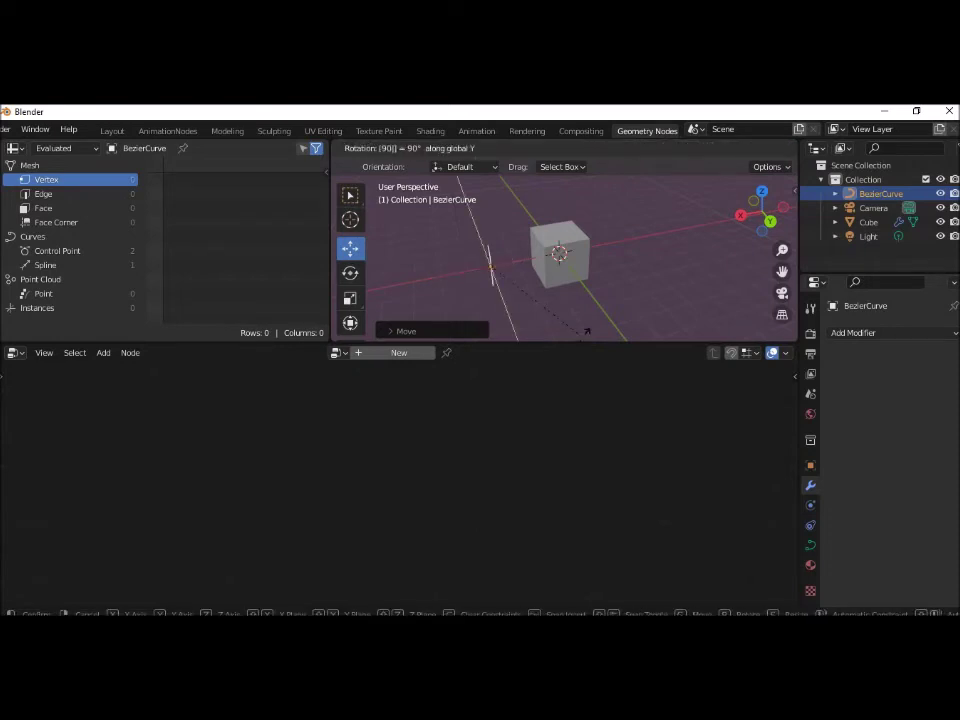
key("Return")
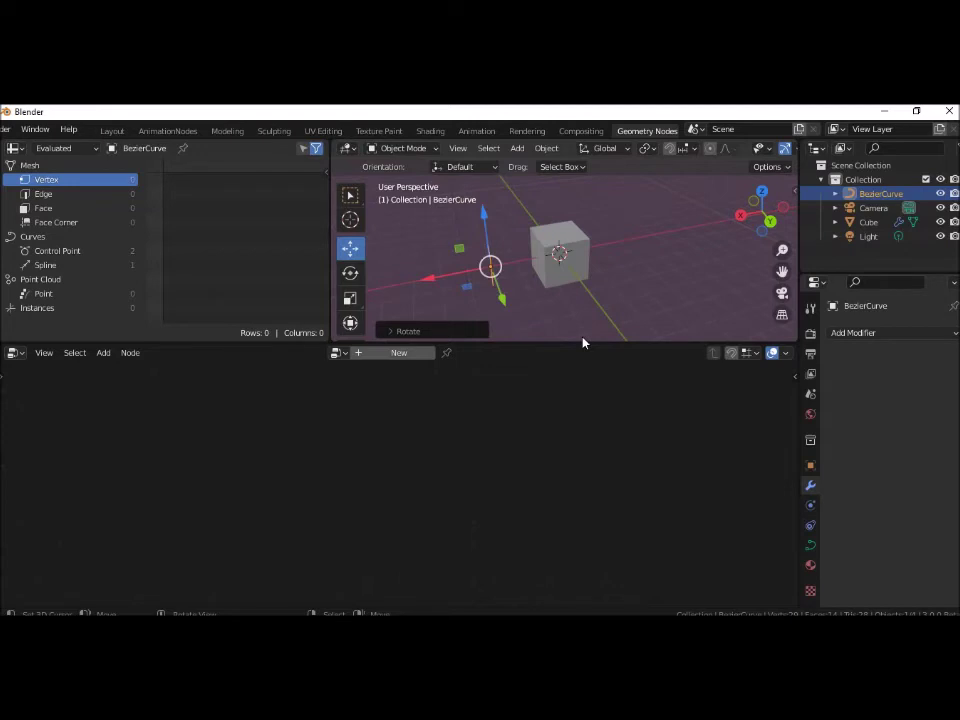
key("r")
key("z")
type("90")
key("Return")
- Shift the curve further along X to 2.4418 m and review its transform values
mouse_move(634, 318)
middle_mouse_down()
mouse_move(606, 317)
mouse_move(596, 296)
middle_mouse_up()
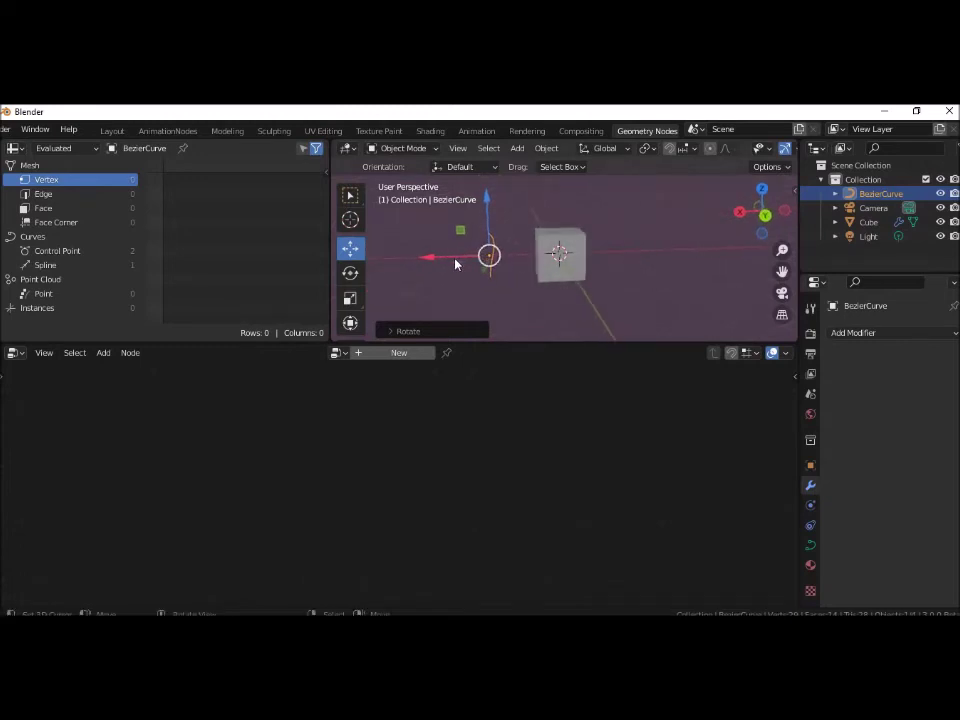
left_click_drag(456, 256, 466, 262)
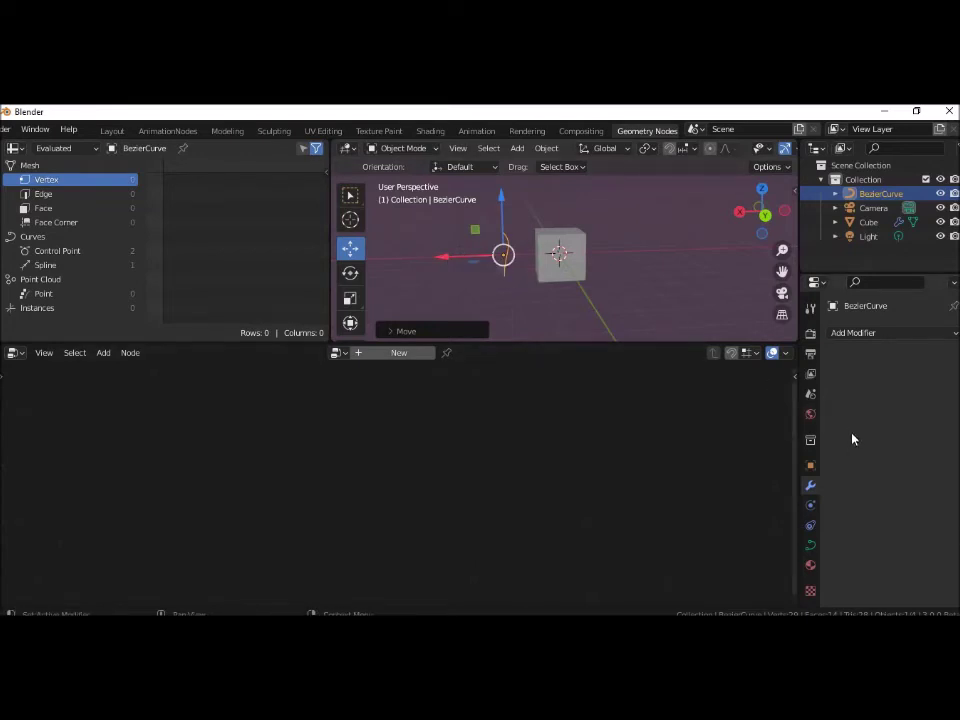
left_click(813, 466)
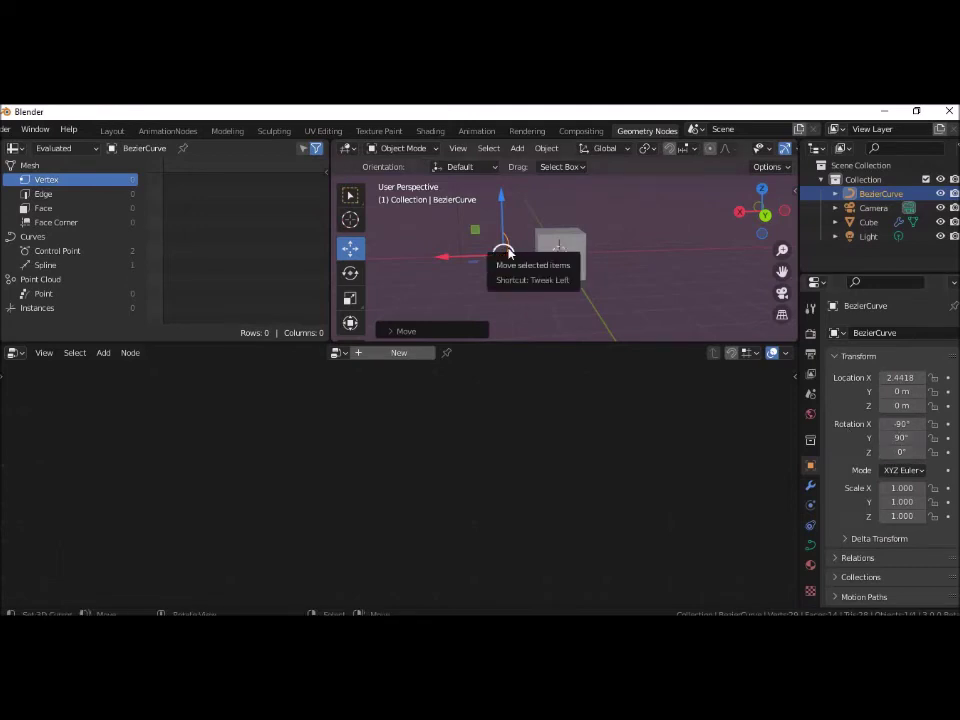
key("ctrl+a")
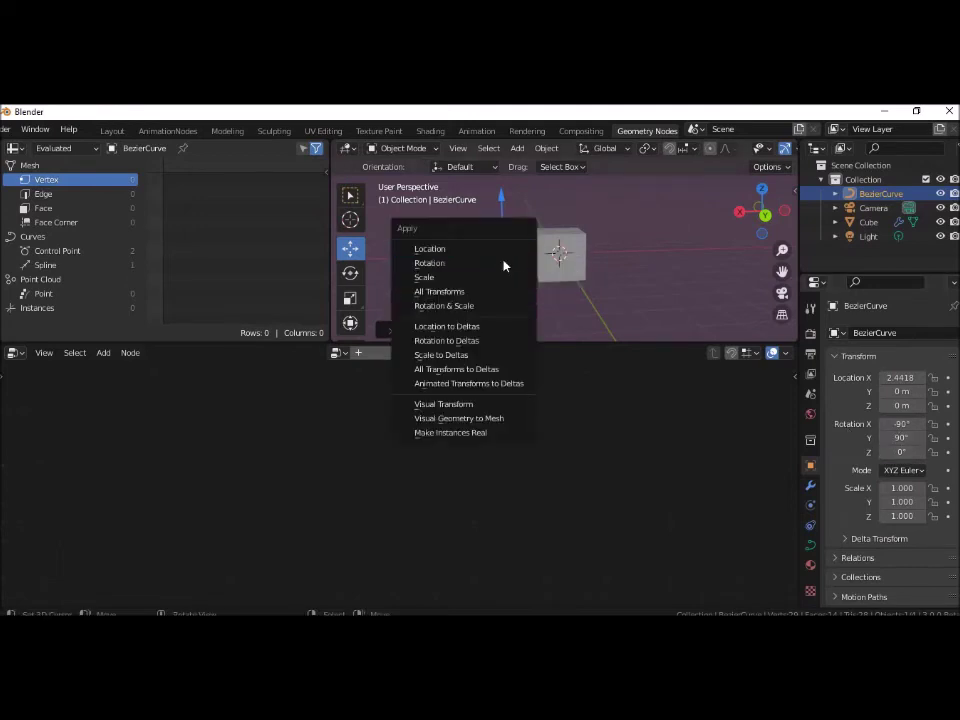
- Apply the curve's rotation so it reads 0°, then select the cube to show its node tree
left_click(504, 264)
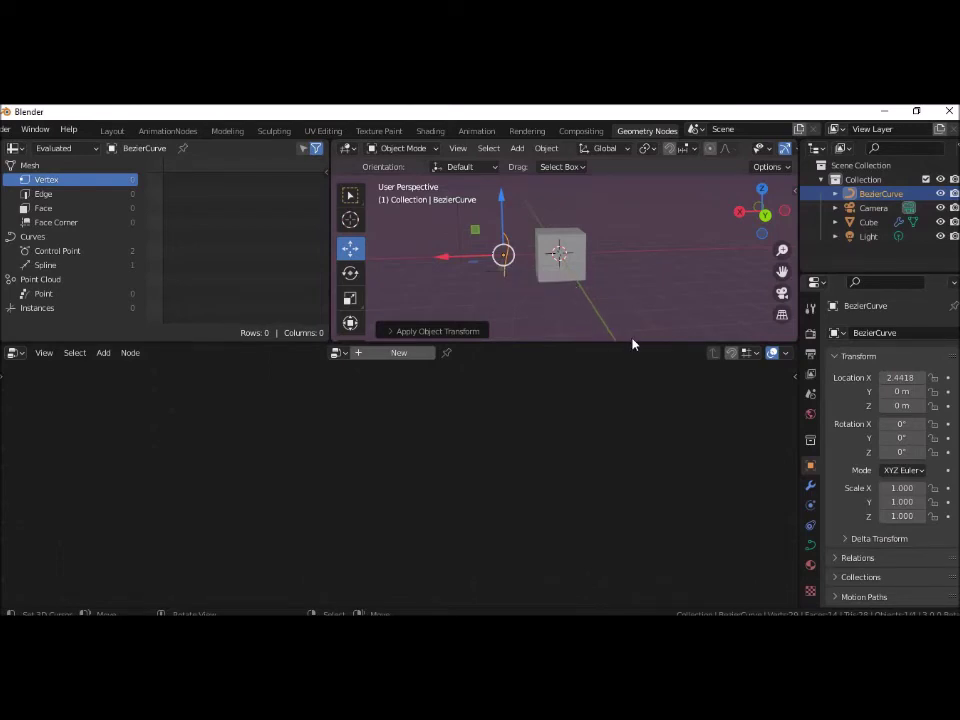
left_click(578, 262)
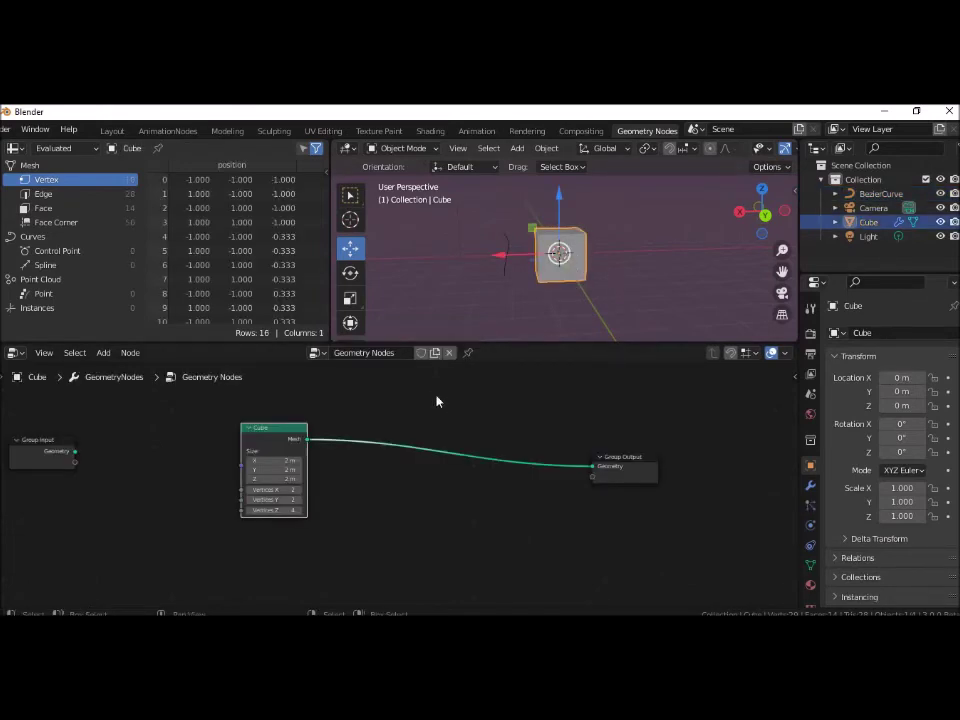
- Pin the cube's node tree so it stays shown when the Bezier curve is selected
left_click(468, 355)
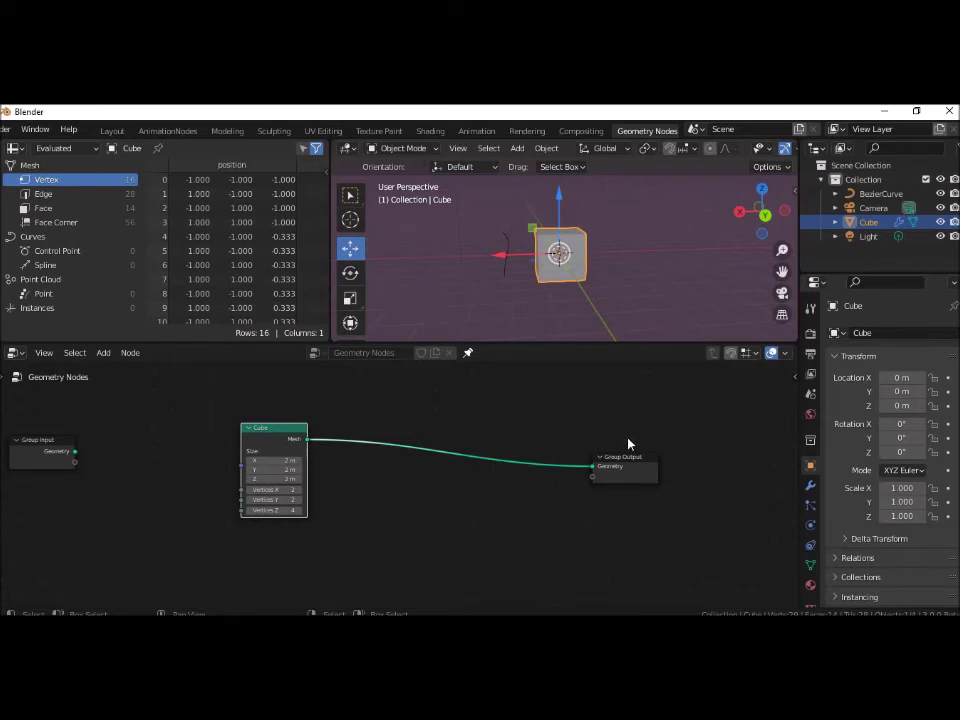
left_click(511, 247)
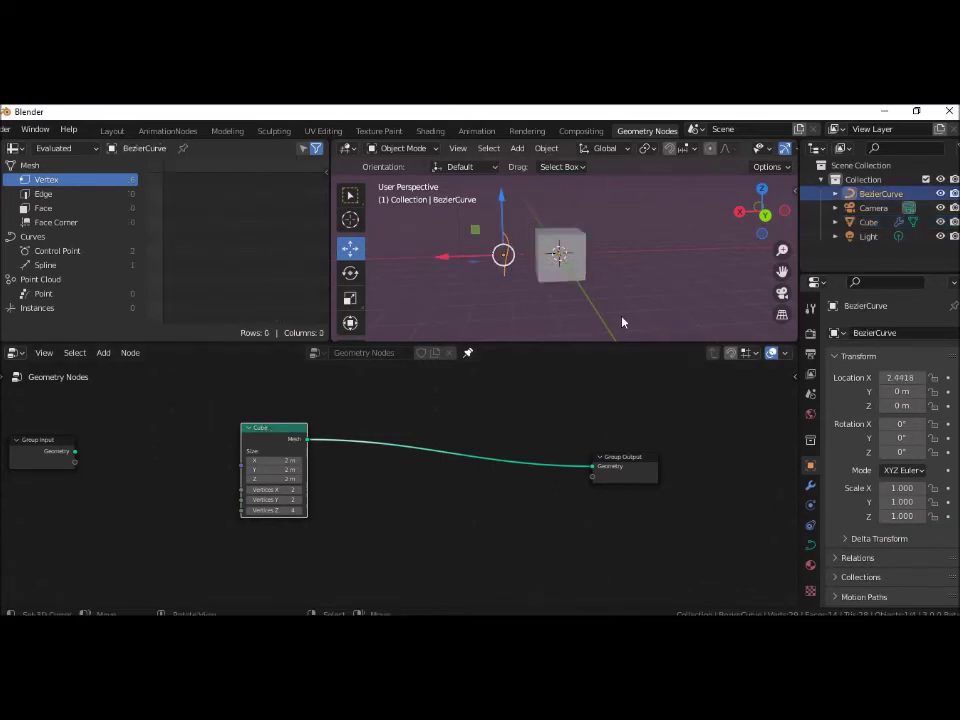
left_click(562, 260)
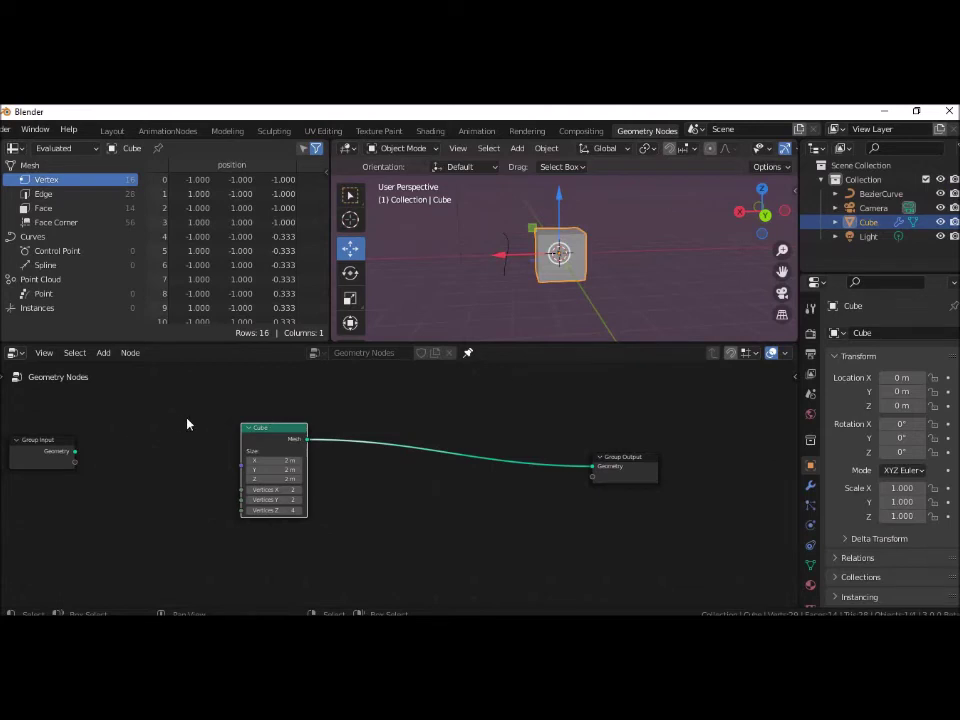
- Enlarge the node editor and move the Cube node up-left and Group Output up-right
mouse_move(272, 422)
left_mouse_down()
mouse_move(240, 394)
mouse_move(334, 407)
left_mouse_up()
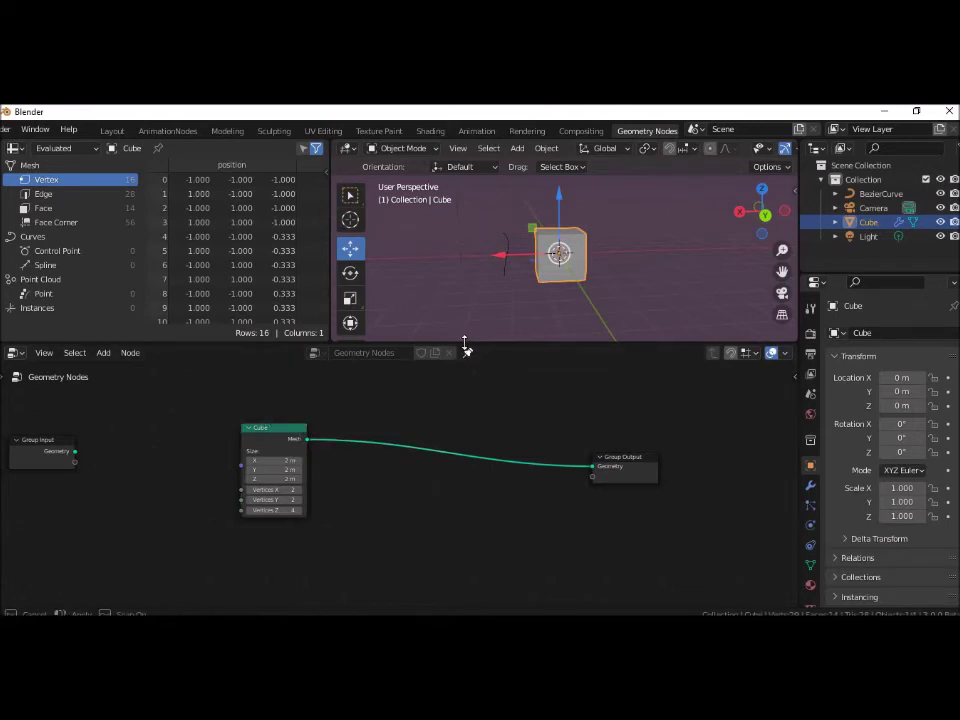
left_click_drag(464, 344, 464, 292)
left_click(279, 406)
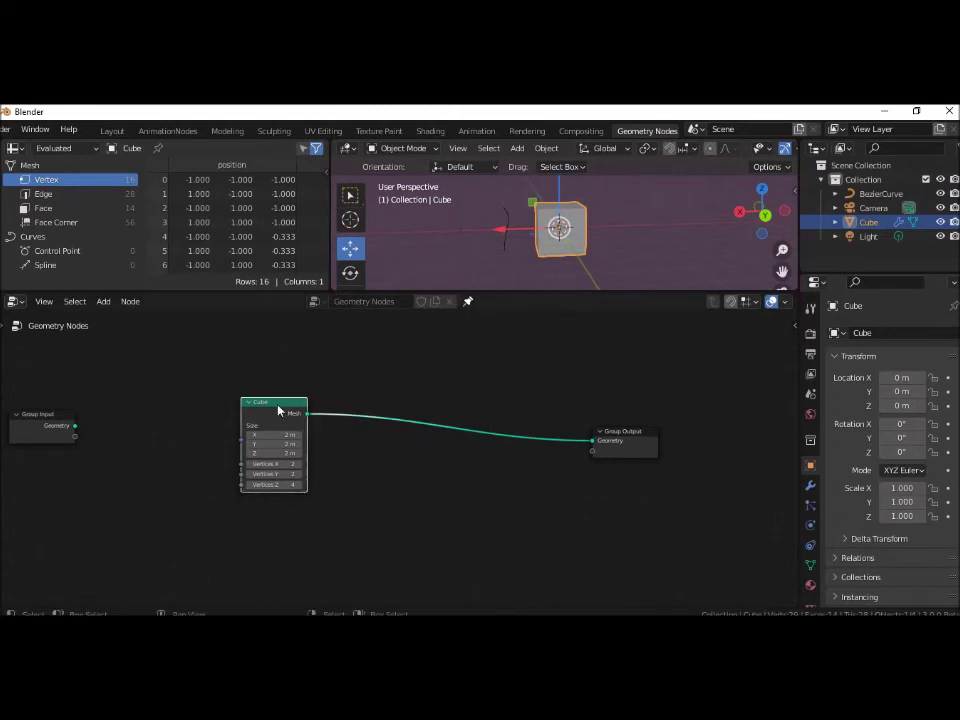
left_click_drag(279, 406, 231, 352)
left_click_drag(629, 430, 650, 357)
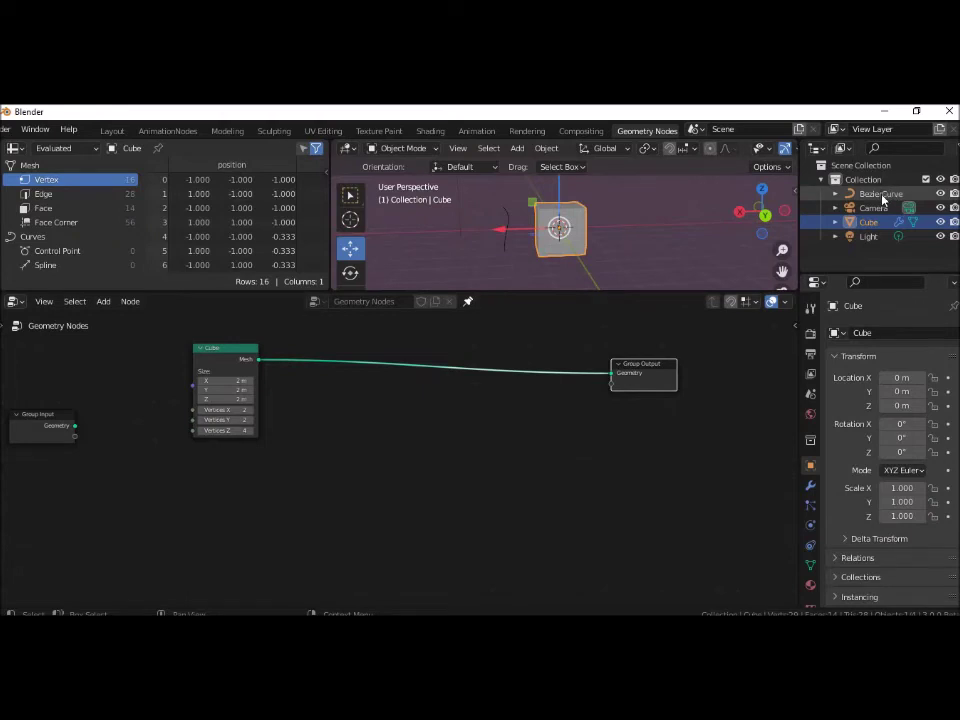
- Drag BezierCurve from the Outliner in as an Object Info node below the Cube node
left_click_drag(882, 200, 319, 483)
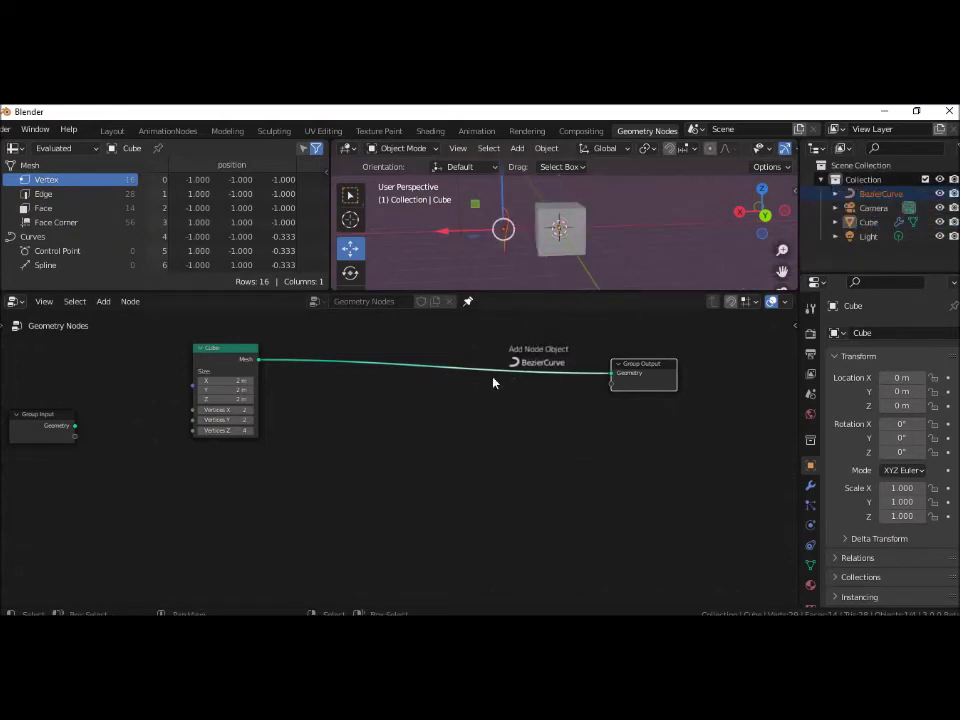
left_click_drag(319, 483, 222, 499)
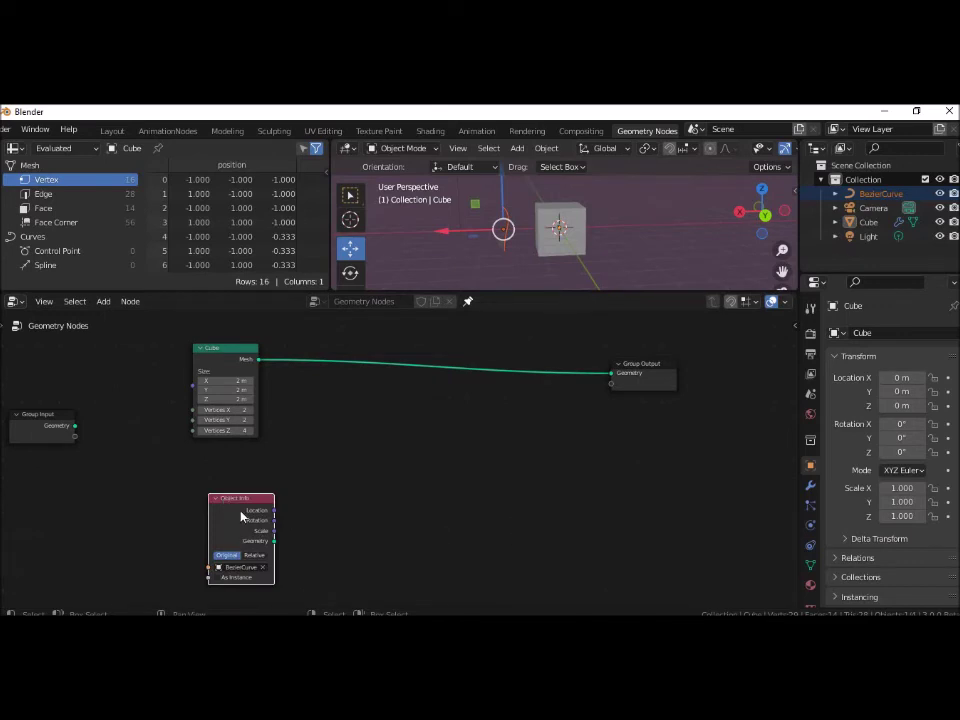
left_click_drag(241, 515, 232, 521)
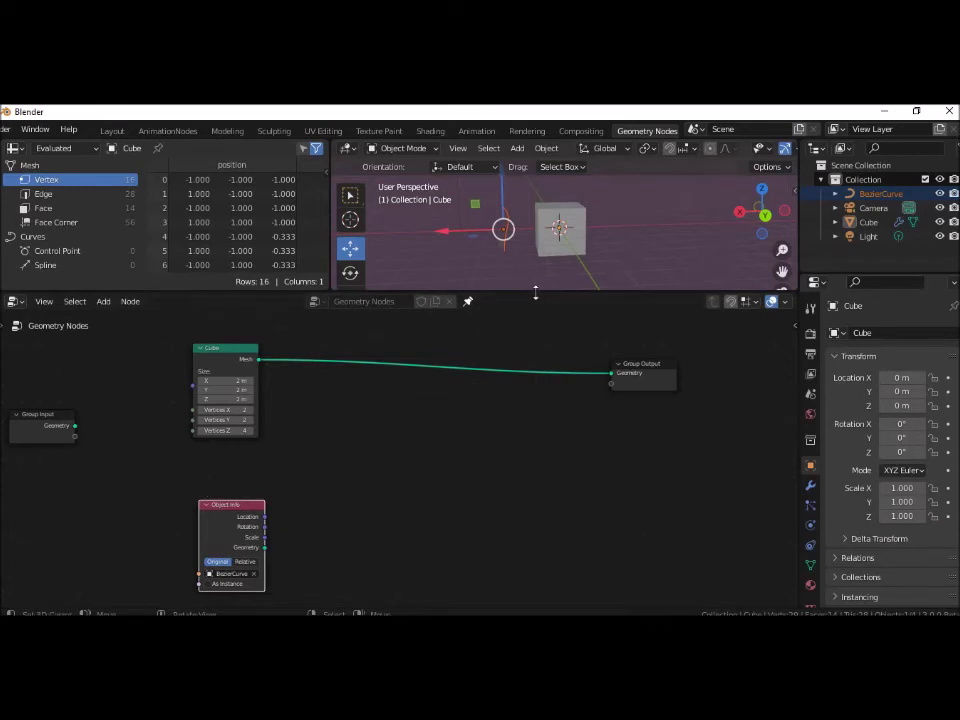
left_click_drag(525, 291, 525, 257)
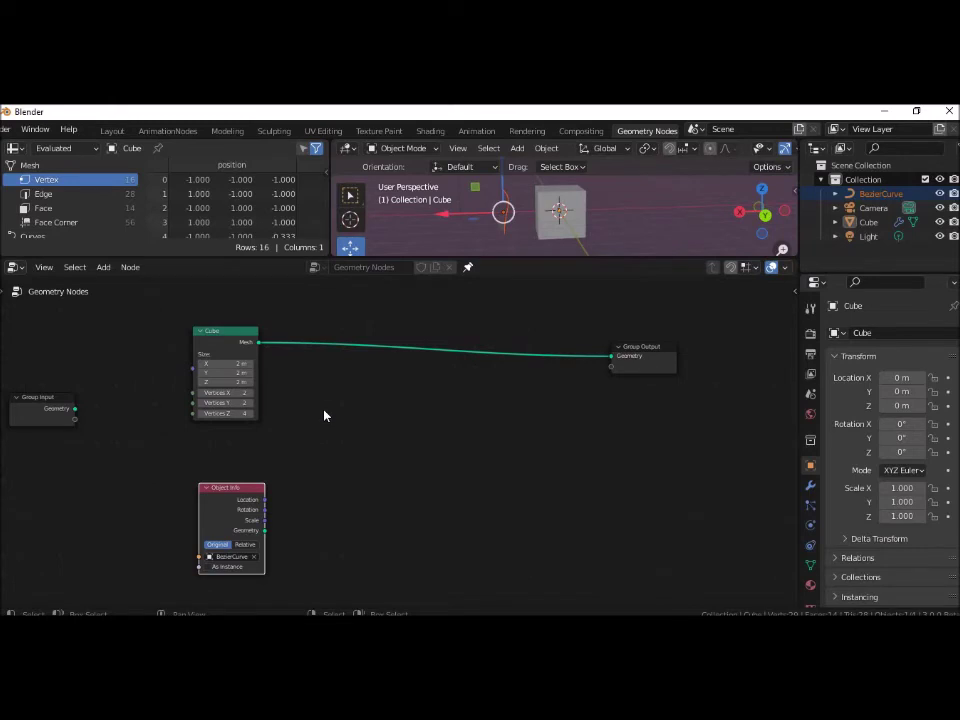
key("shift+a")
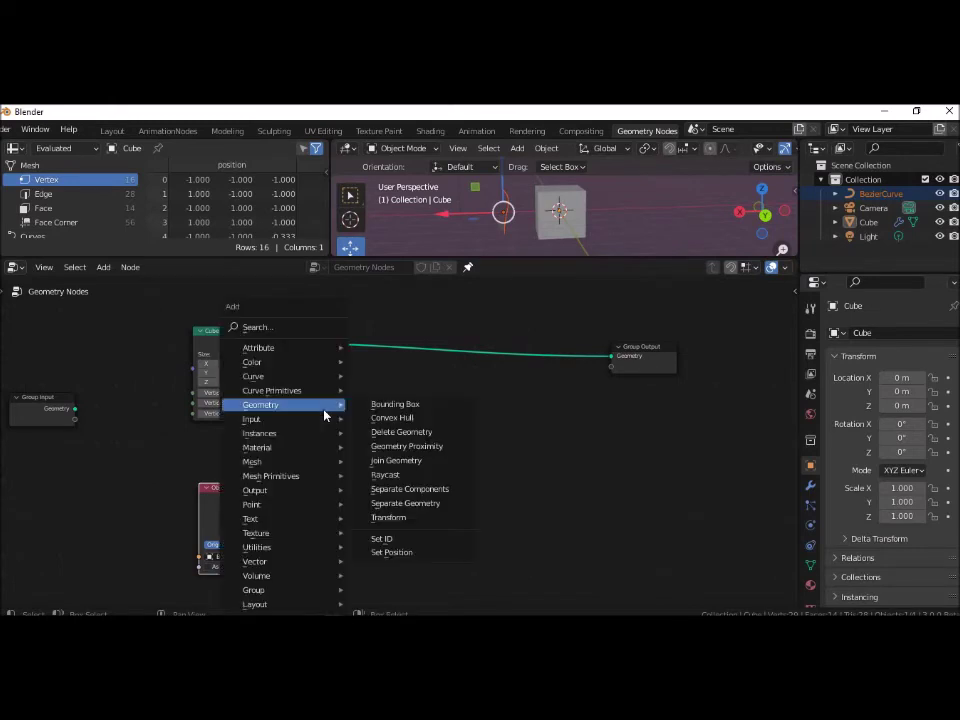
- Add a Layout Frame, move the Cube node inside it, and set the frame Label to CUBE
mouse_move(282, 604)
left_click(388, 591)
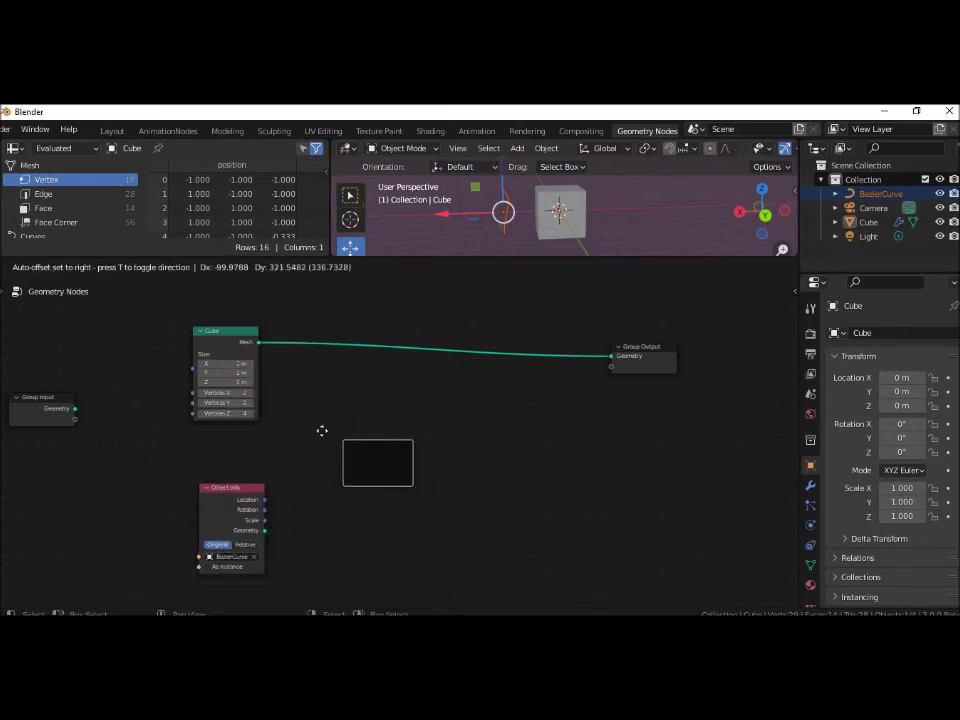
left_click(190, 323)
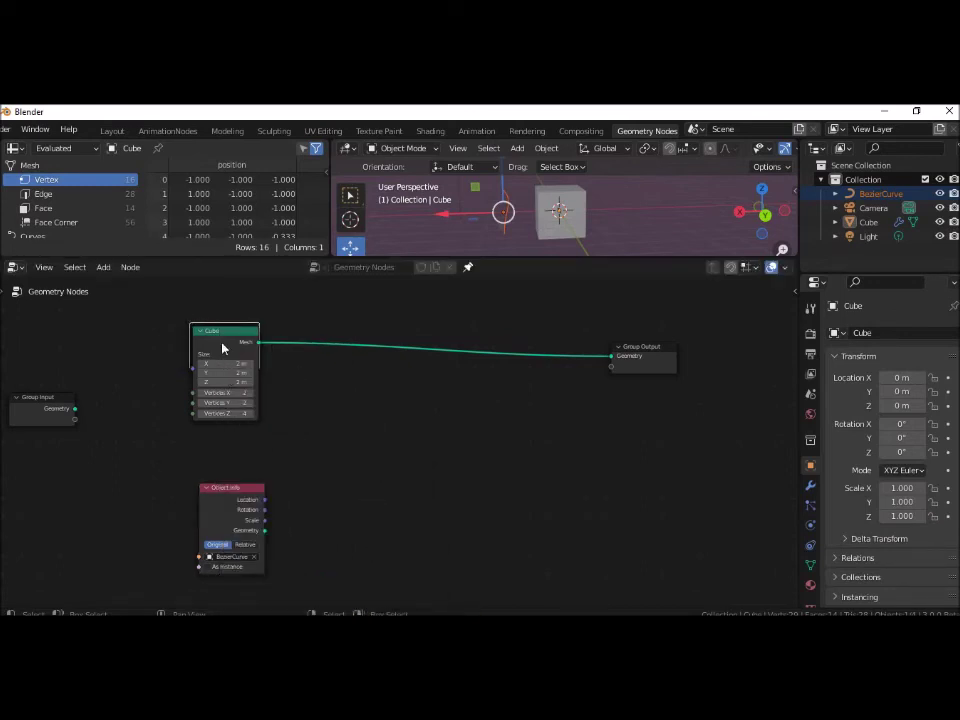
left_click_drag(222, 341, 211, 322)
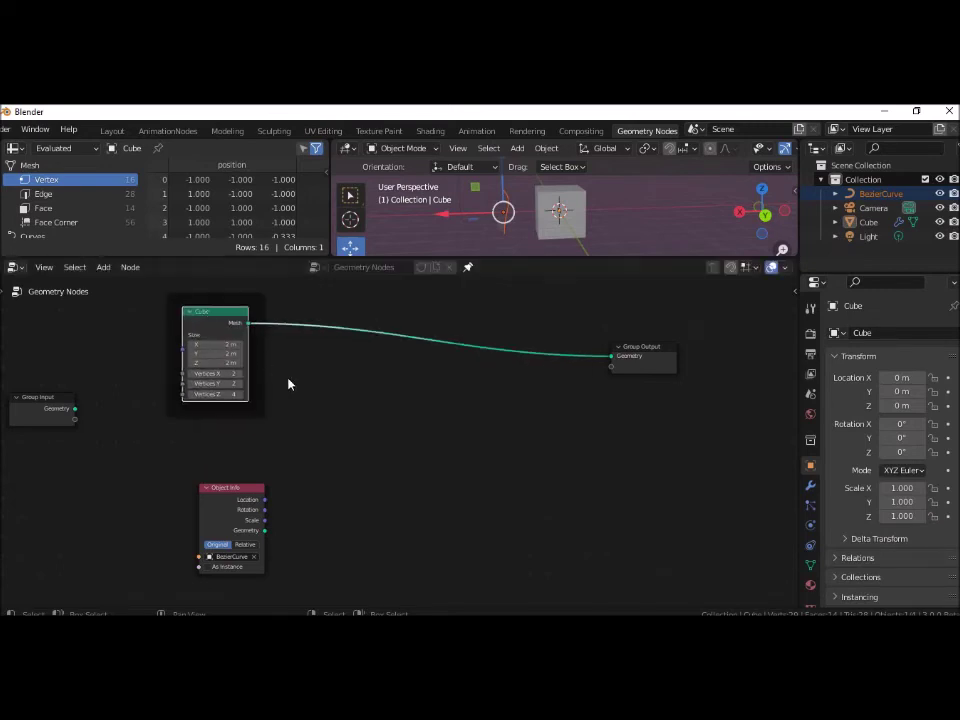
left_click(263, 373)
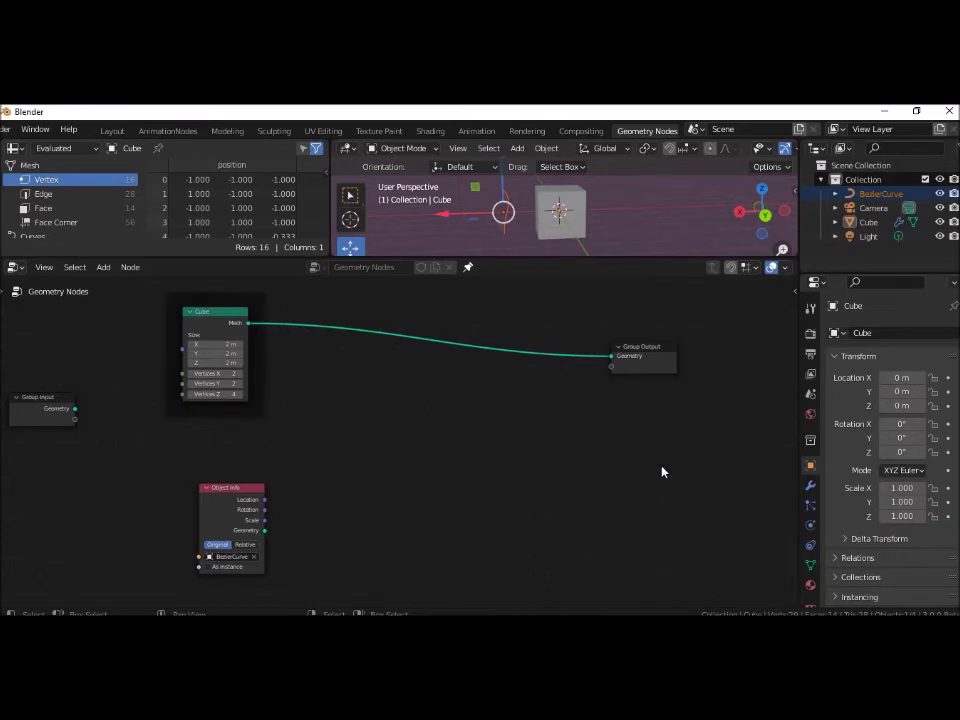
key("n")
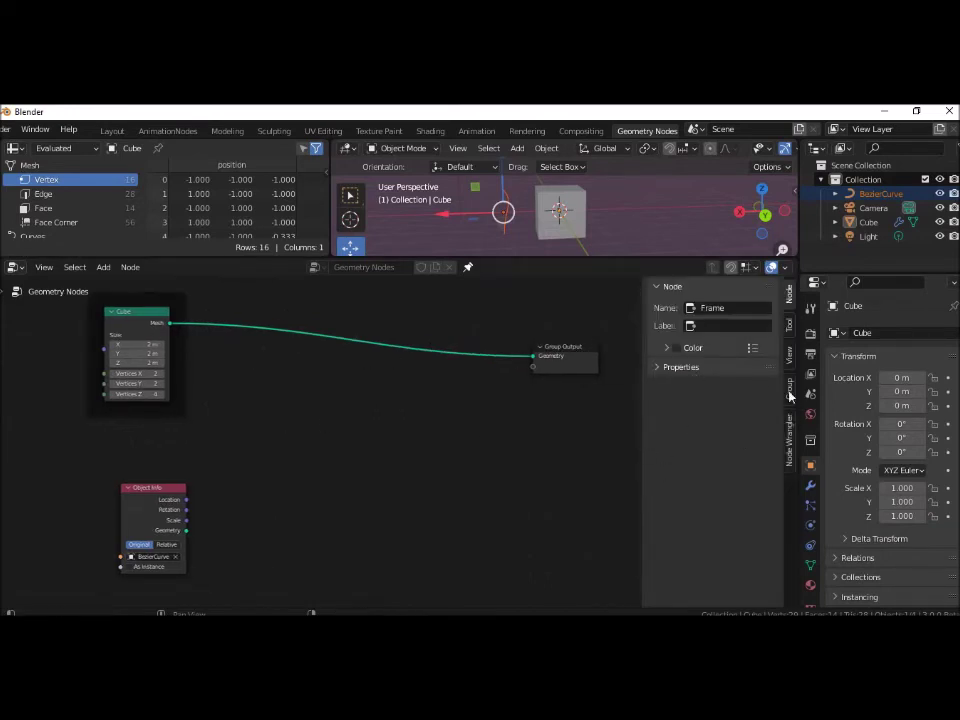
left_click(715, 326)
type("CUB")
type("E")
key("Return")
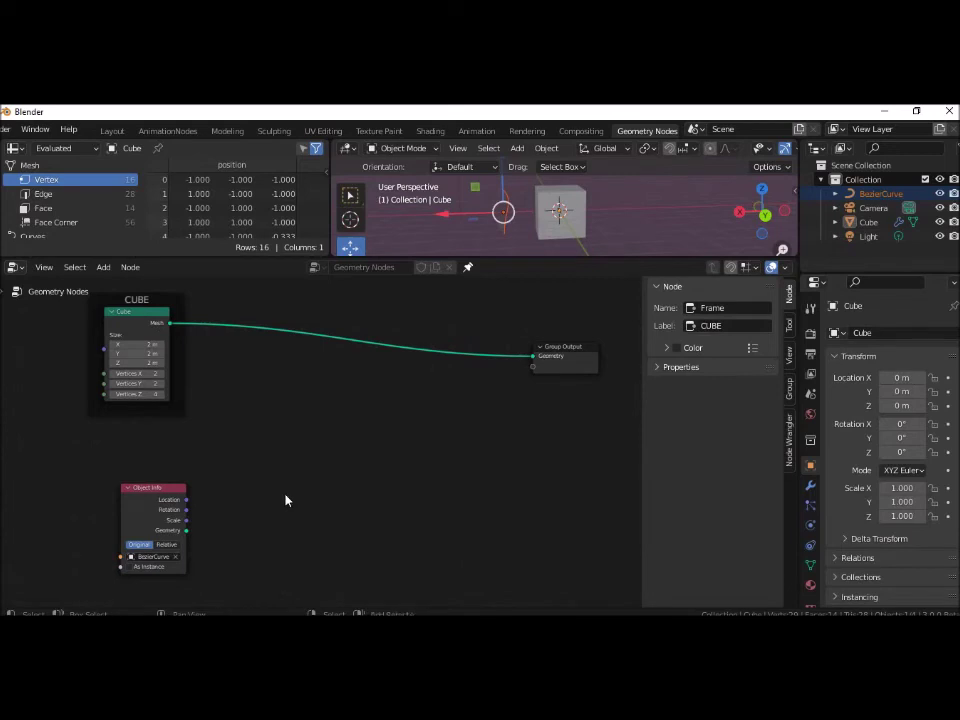
key("shift+a")
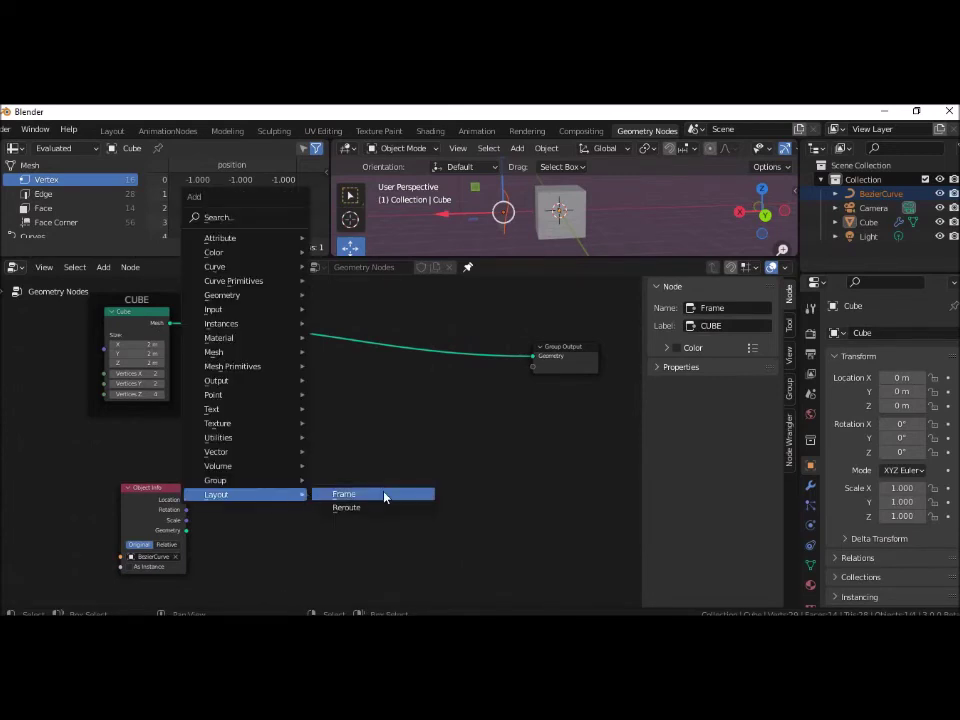
- Add a second frame, move the Object Info node into it, and label the node CURVE
left_click(386, 497)
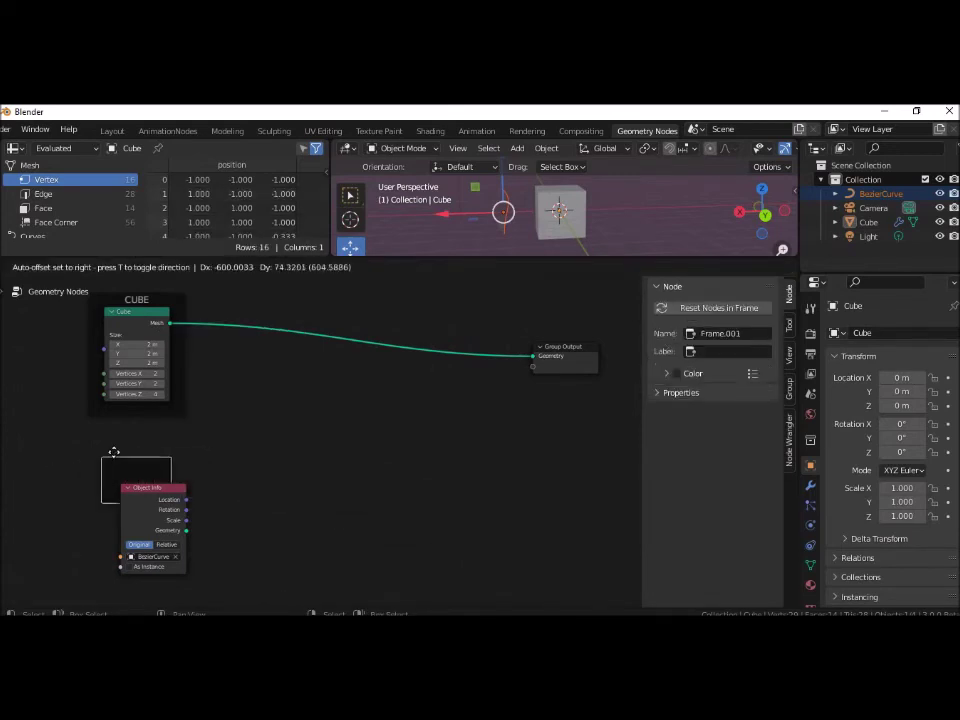
left_click_drag(139, 450, 116, 456)
left_click_drag(170, 493, 163, 478)
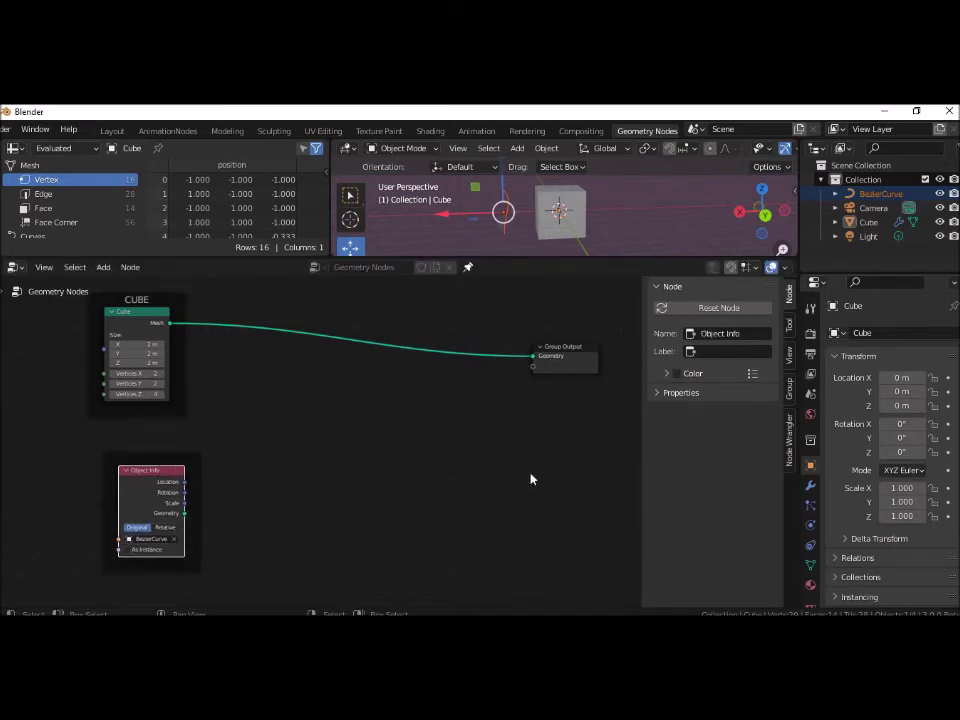
left_click(724, 350)
type("CURVE")
key("Return")
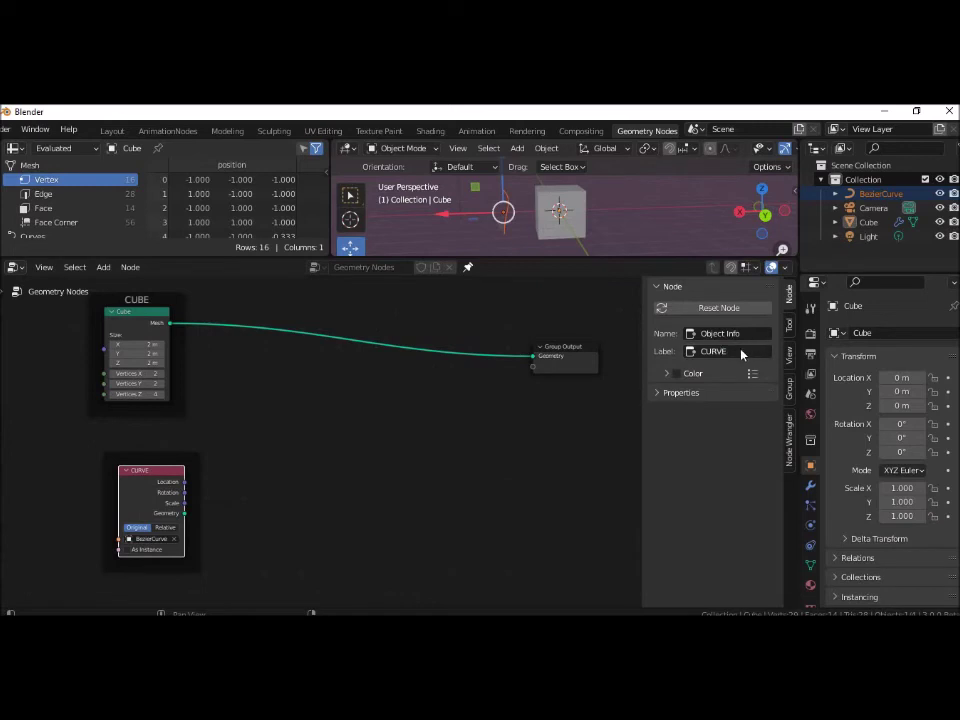
left_click(741, 351)
left_click(745, 352)
key("Return")
- Select the frame around the Object Info node and set its label to CURVE
key("ctrl+j")
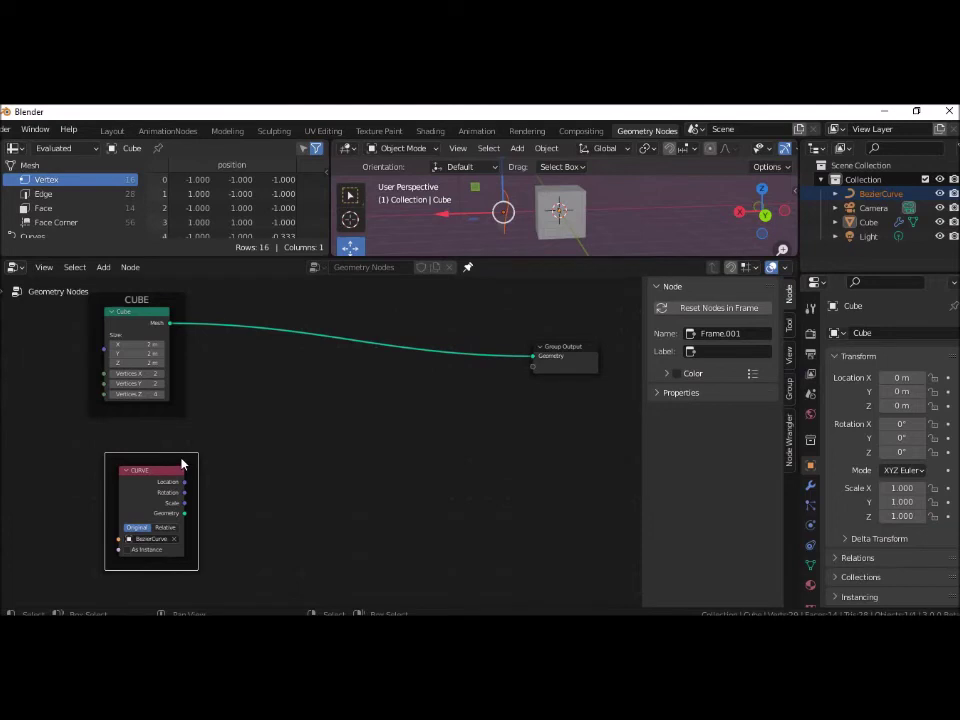
left_click(724, 350)
type("C")
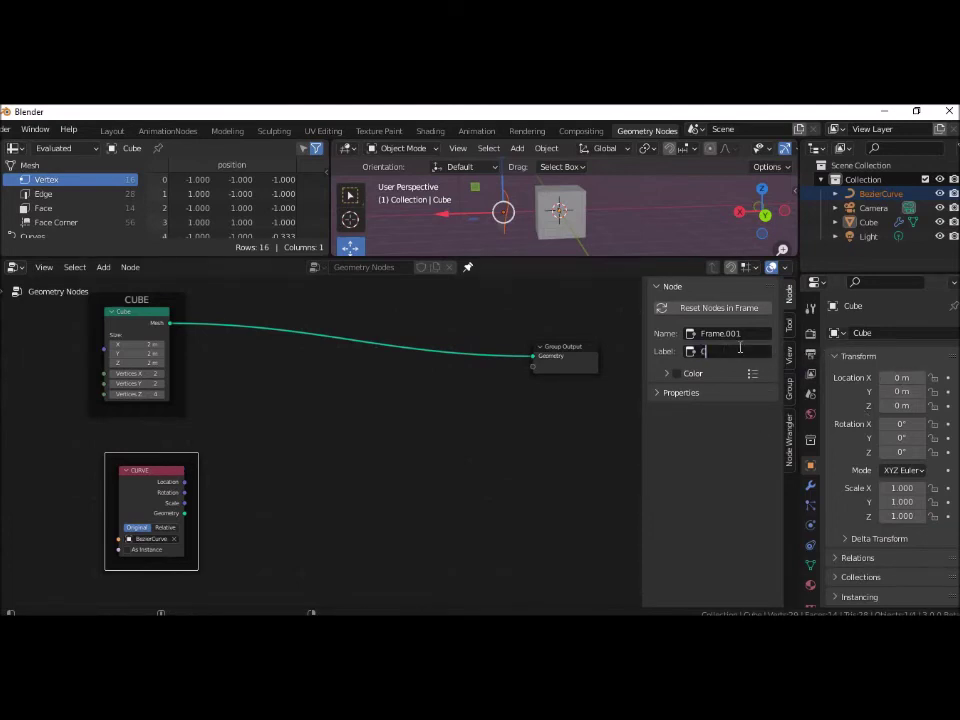
type("URVE")
key("Return")
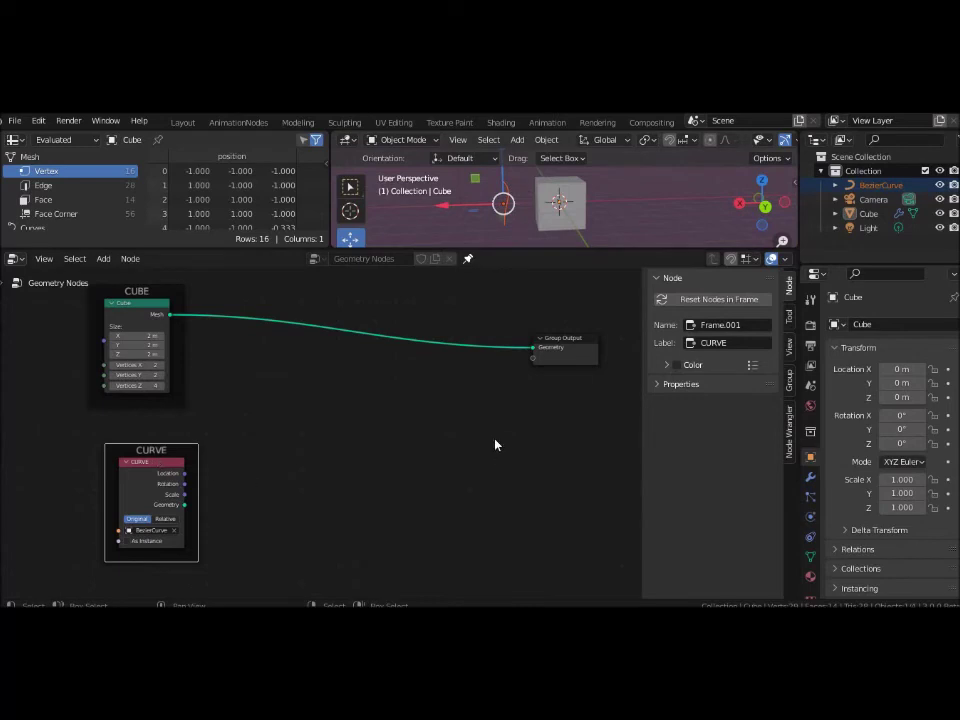
- Insert a Set Position node between Cube and Group Output and arrange them in the CUBE frame
left_click(416, 399)
key("shift+a")
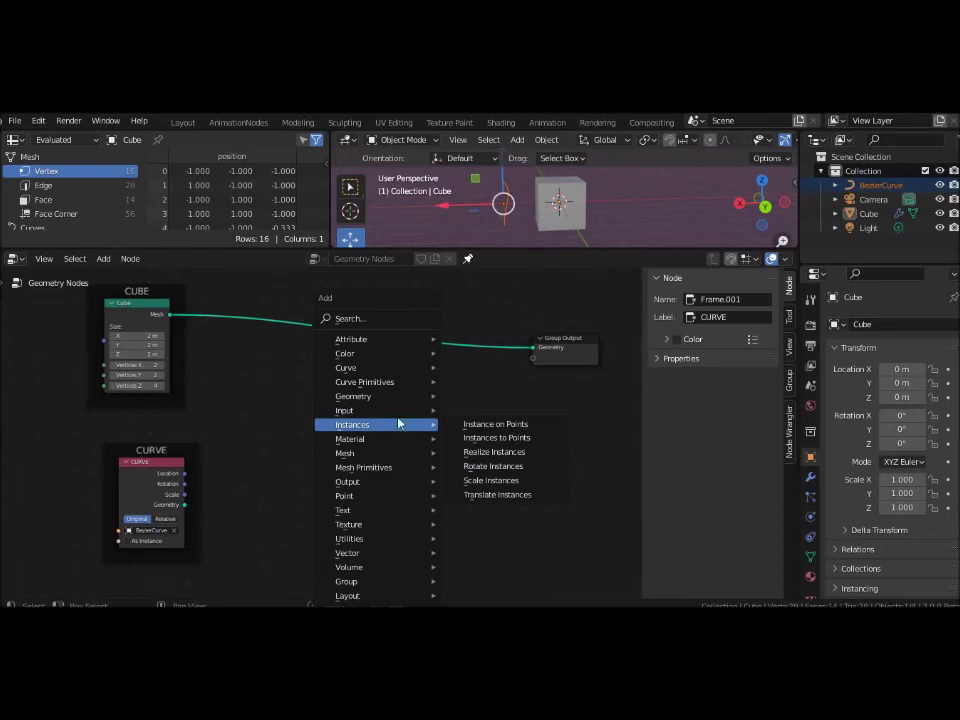
mouse_move(353, 396)
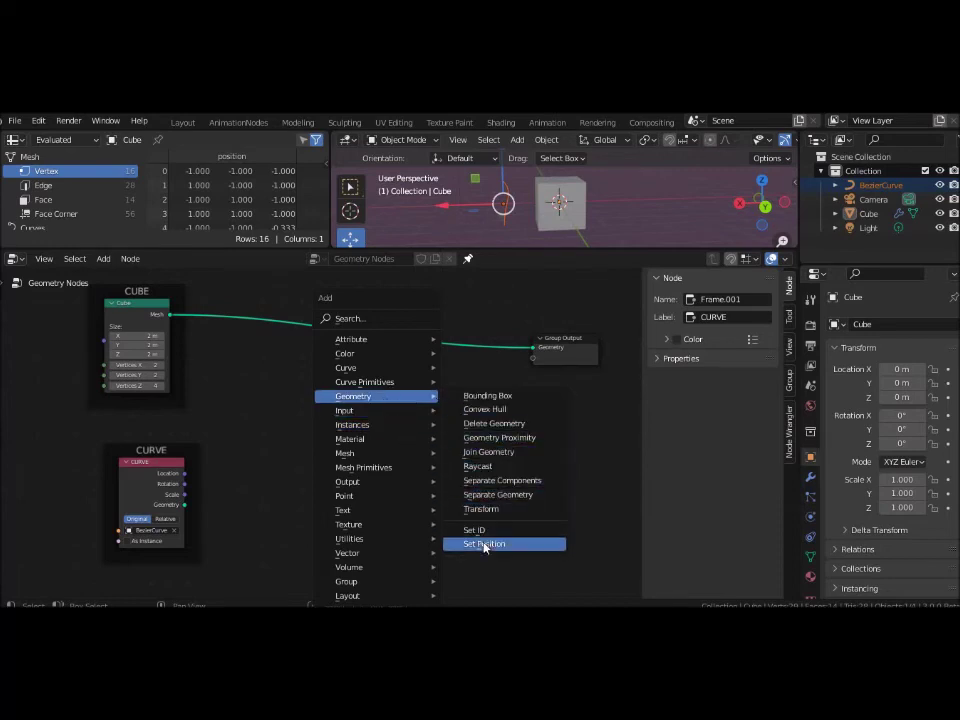
left_click(478, 543)
left_click(440, 334)
left_click_drag(440, 334, 431, 334)
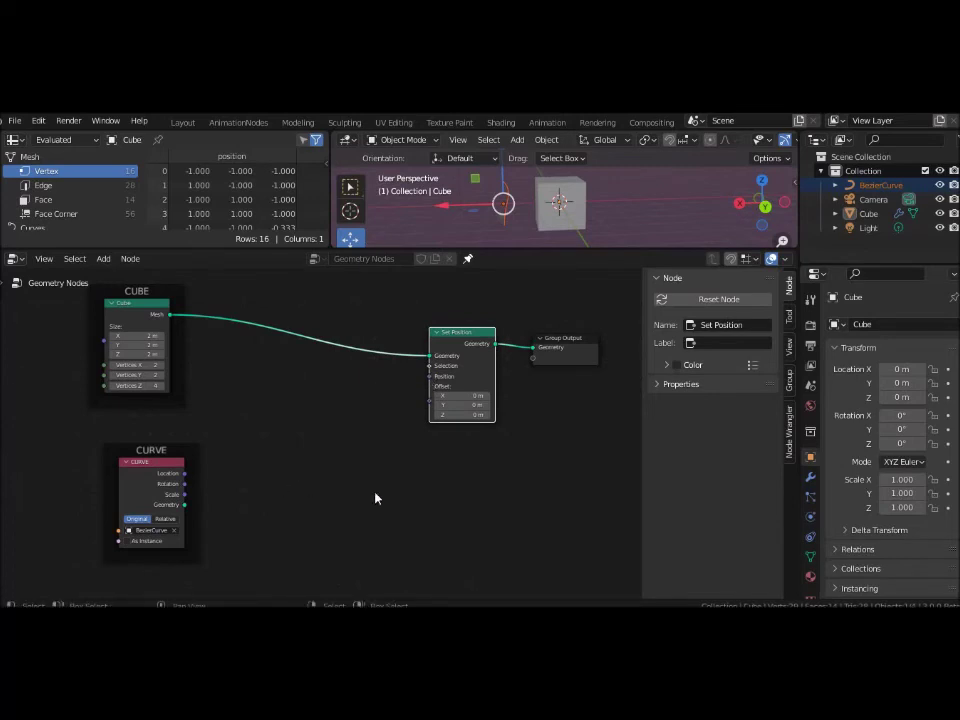
left_click_drag(577, 339, 612, 321)
key("n")
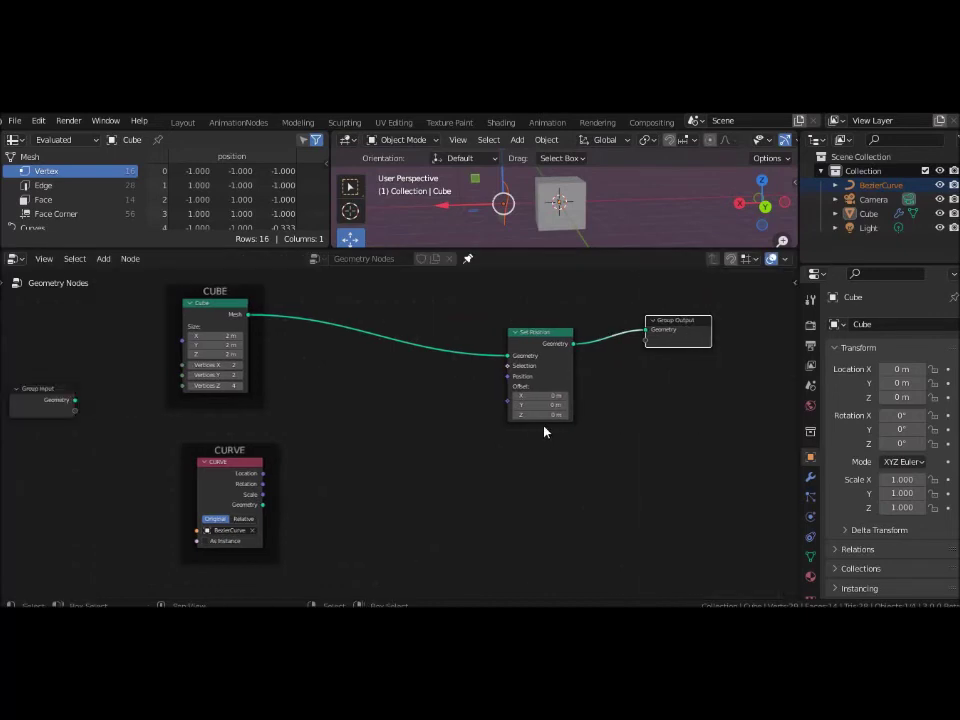
left_click_drag(545, 333, 573, 307)
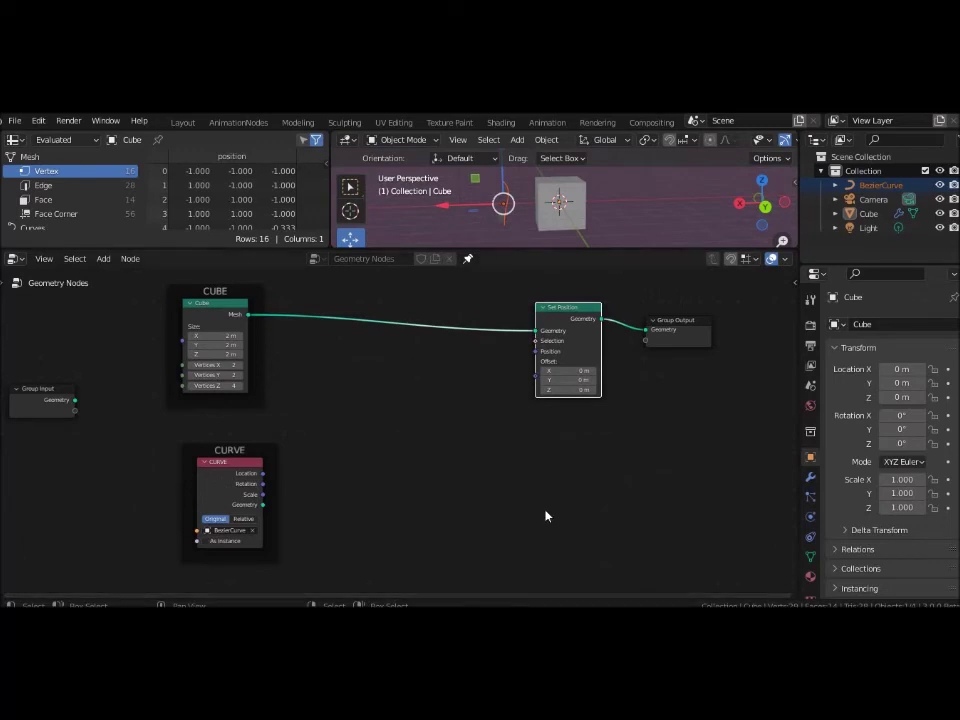
mouse_move(585, 313)
left_mouse_down()
mouse_move(233, 300)
mouse_move(583, 302)
left_mouse_up()
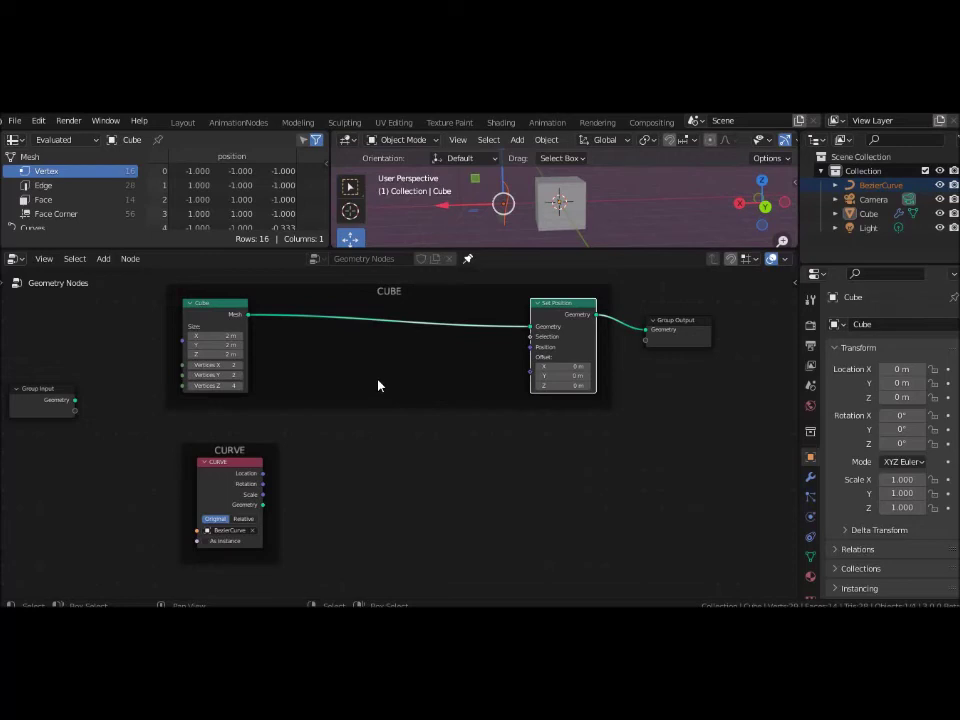
key("shift+a")
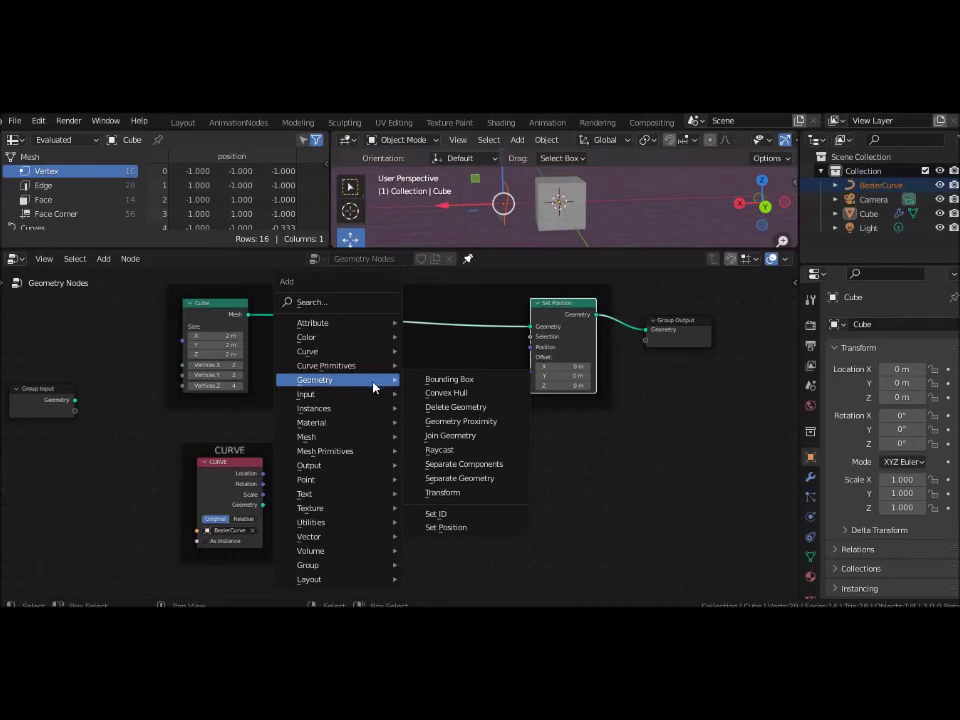
- Add a Position input node and place it inside the CUBE frame
mouse_move(306, 394)
left_click(449, 384)
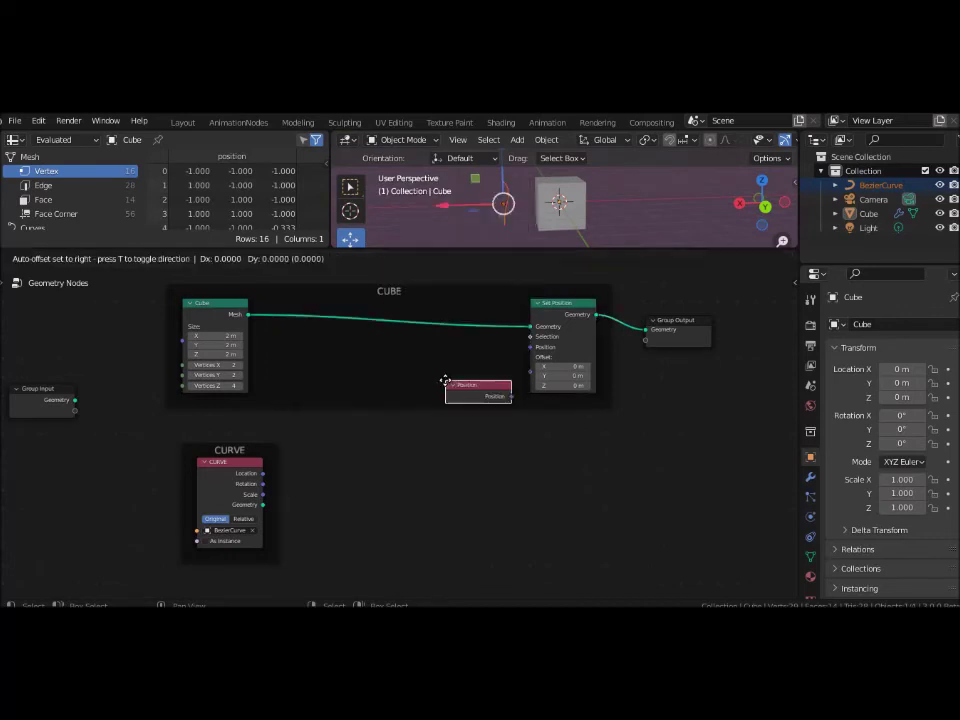
left_click(438, 462)
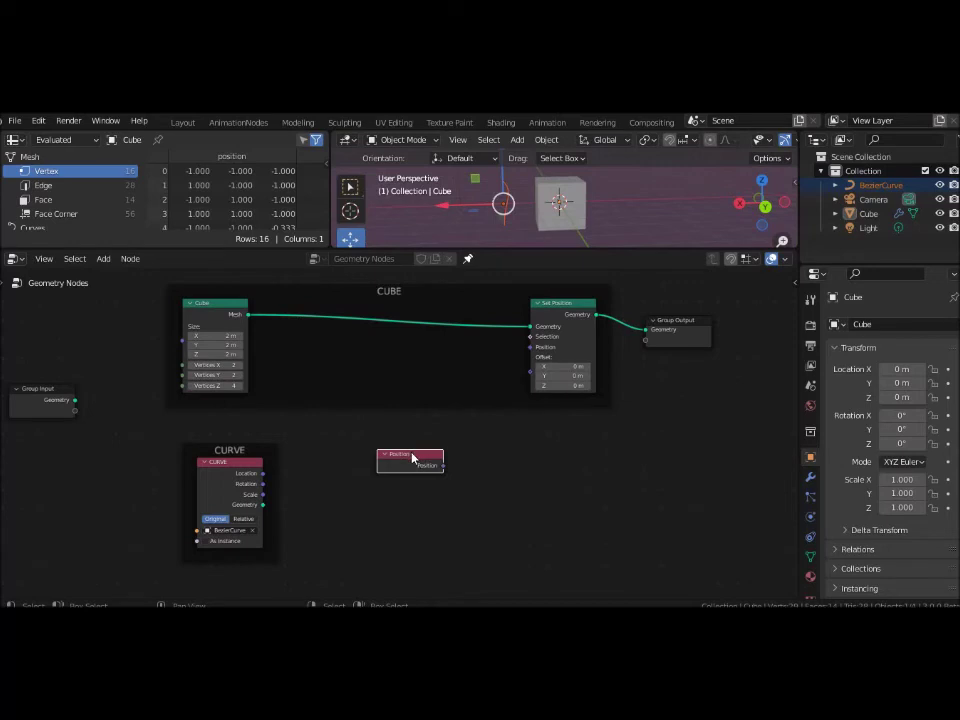
left_click_drag(412, 458, 381, 361)
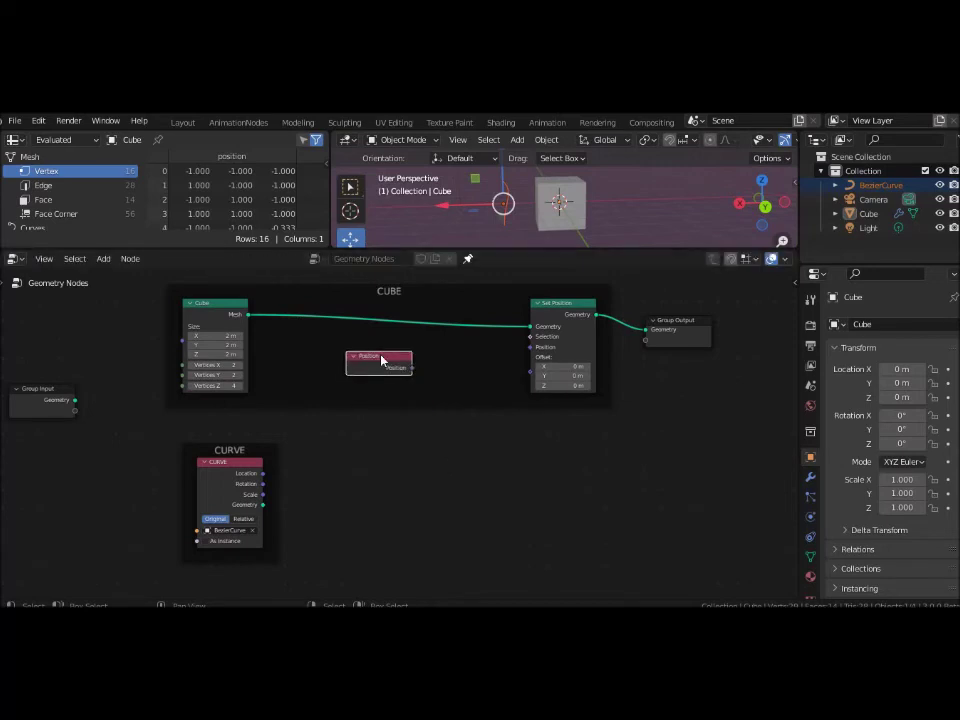
left_click_drag(381, 361, 348, 373)
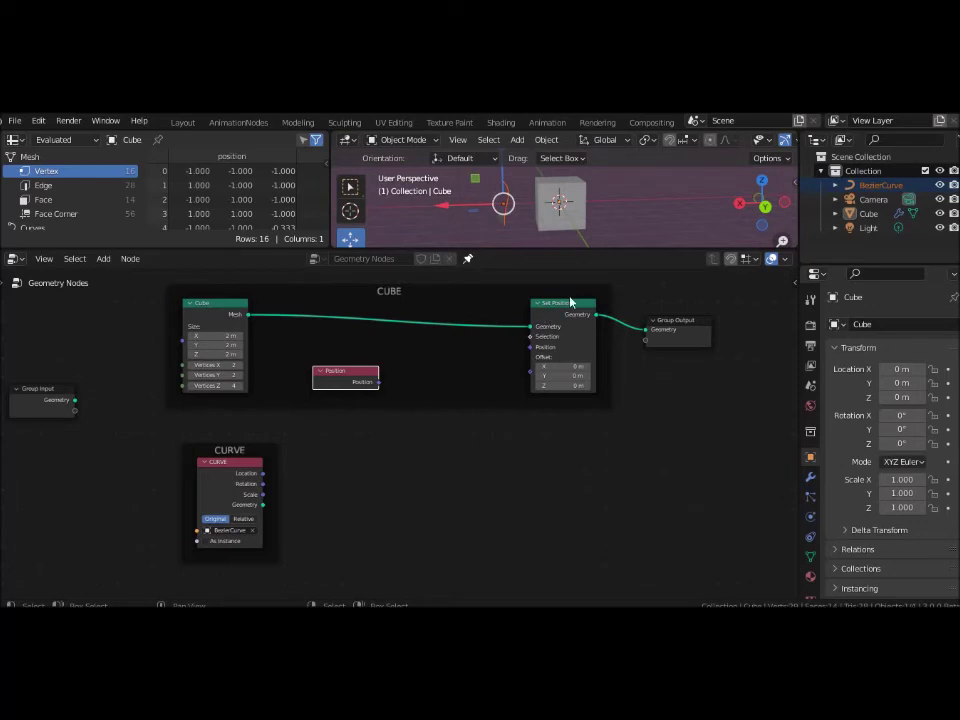
- Shift Set Position and Group Output further right and Position further left
left_click_drag(585, 304, 607, 304)
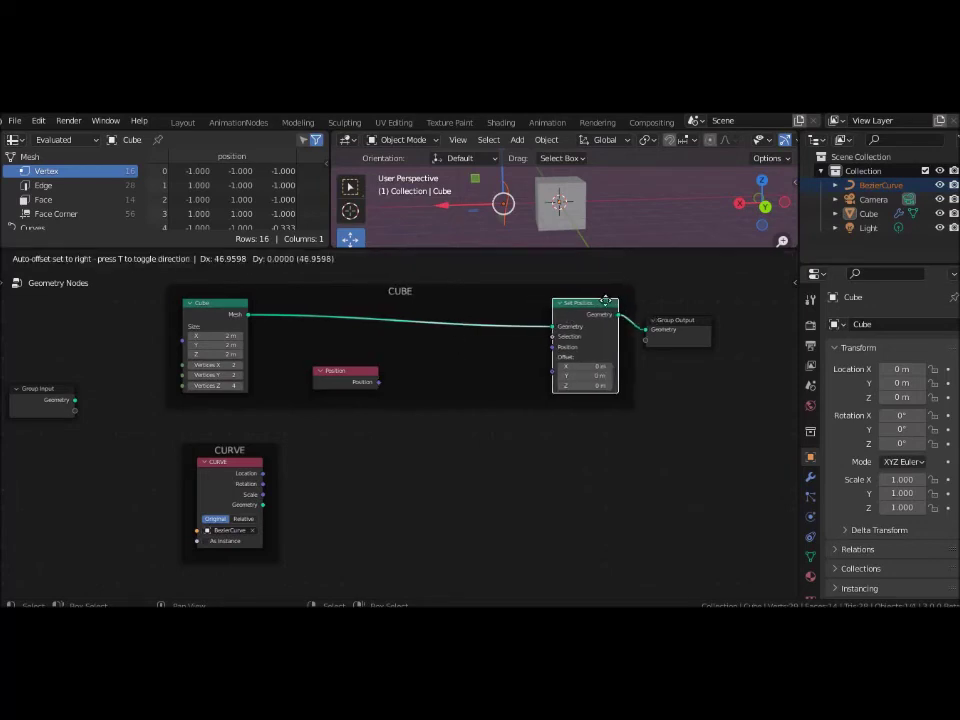
left_click_drag(686, 327, 733, 321)
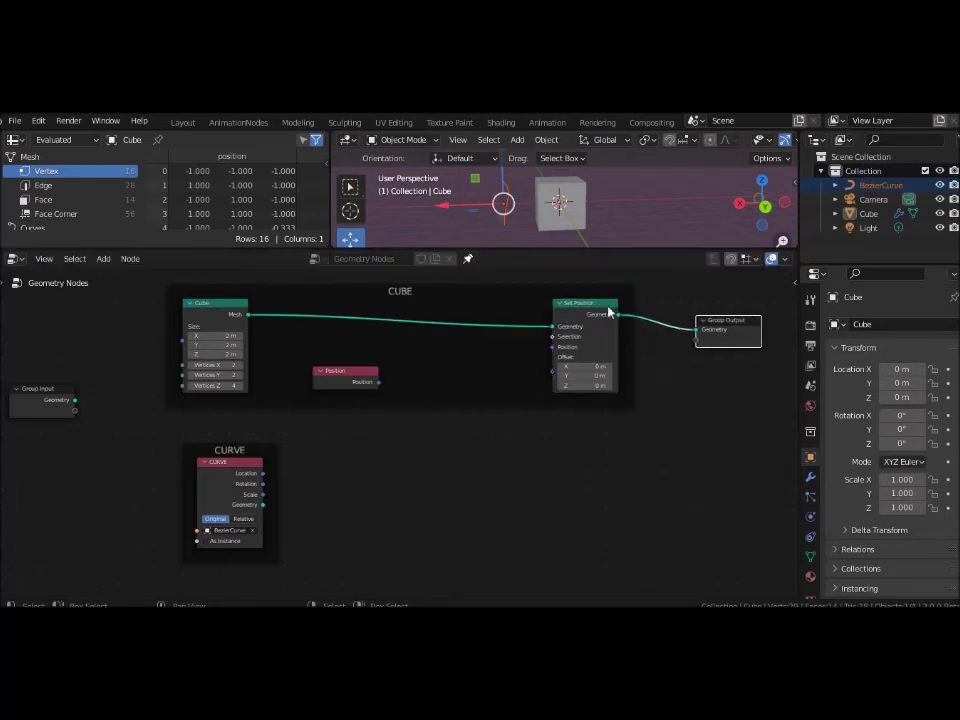
left_click_drag(606, 303, 649, 302)
left_click_drag(347, 373, 301, 366)
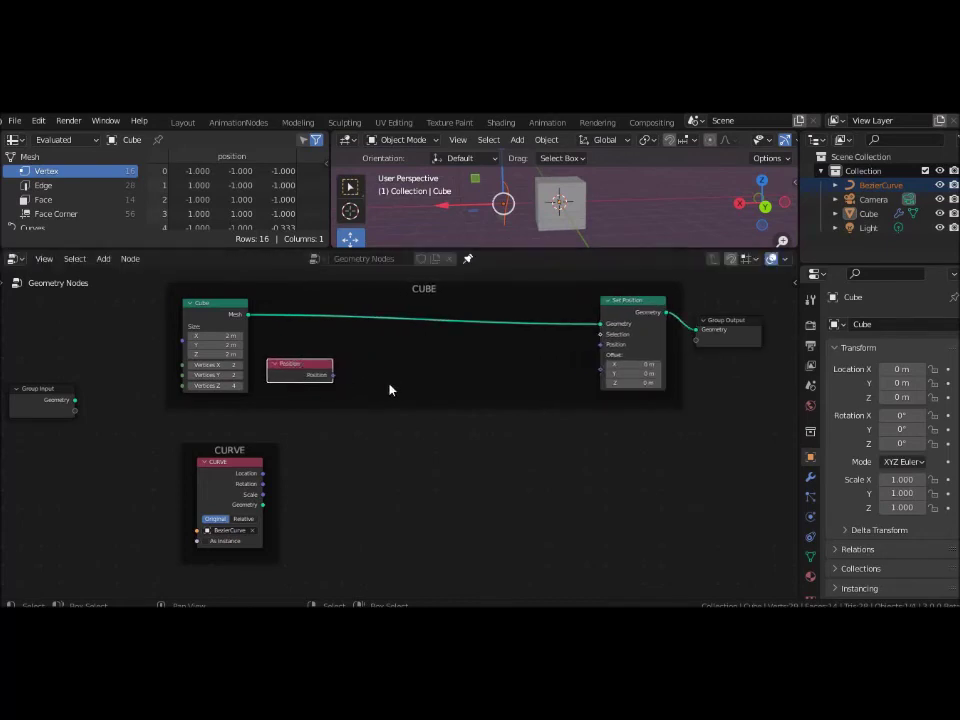
key("shift+a")
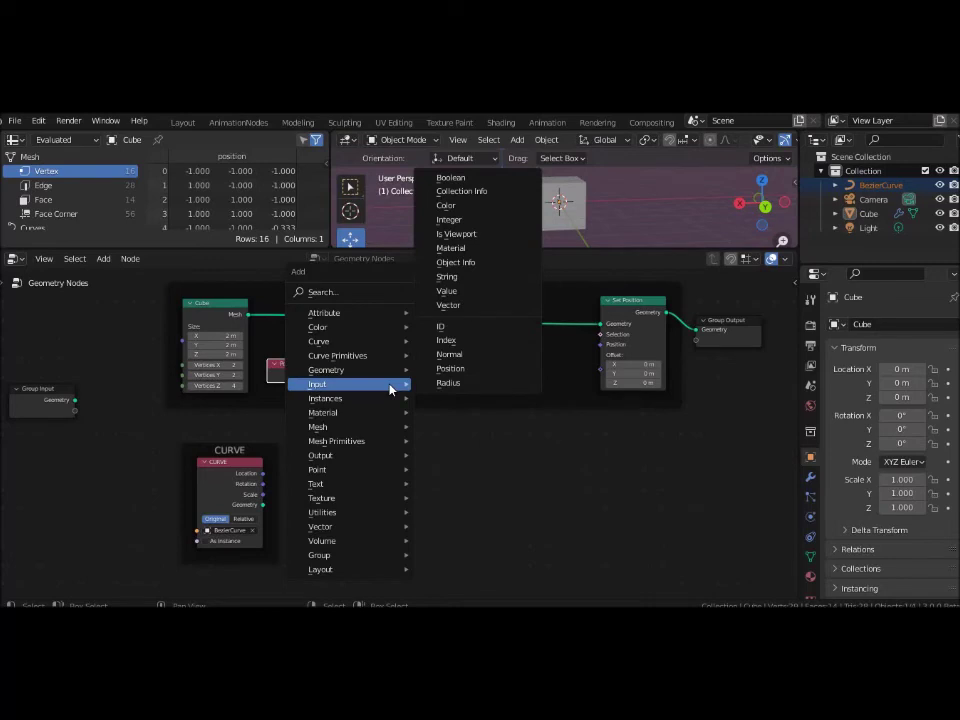
- Add a Separate XYZ node in the CUBE frame and link Position into its Vector input
mouse_move(320, 526)
left_click(459, 546)
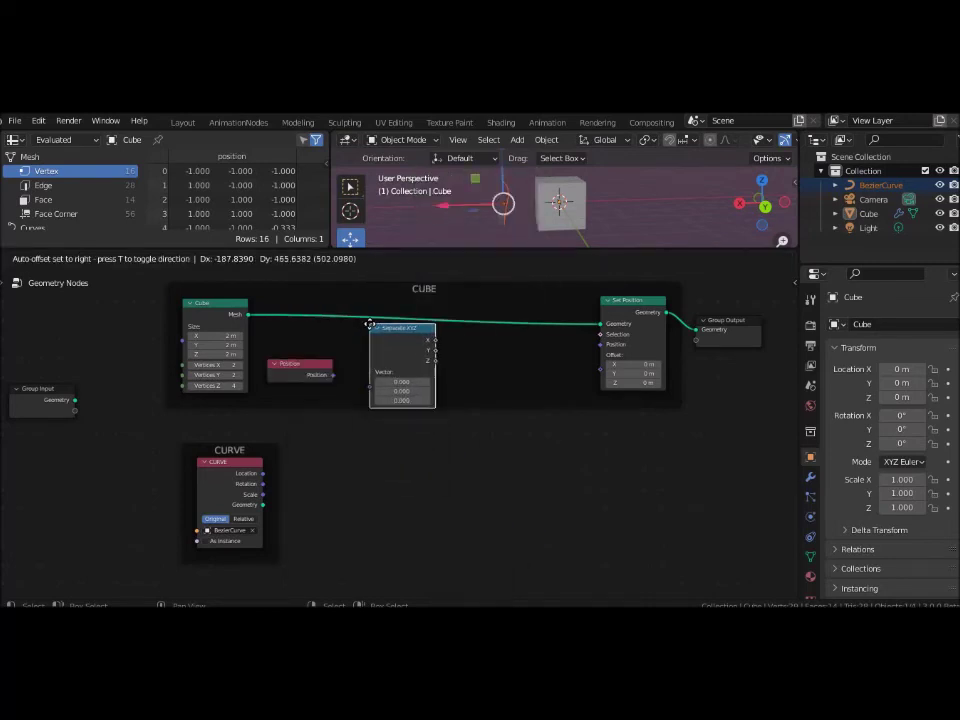
left_click(366, 325)
left_click_drag(333, 375, 360, 385)
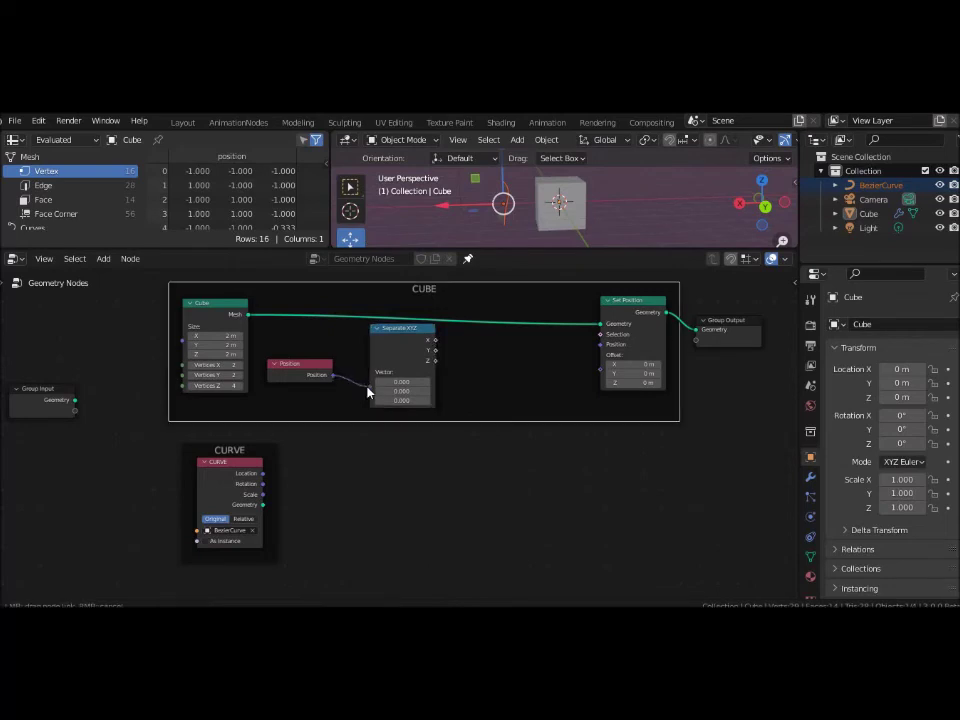
left_click_drag(368, 392, 372, 388)
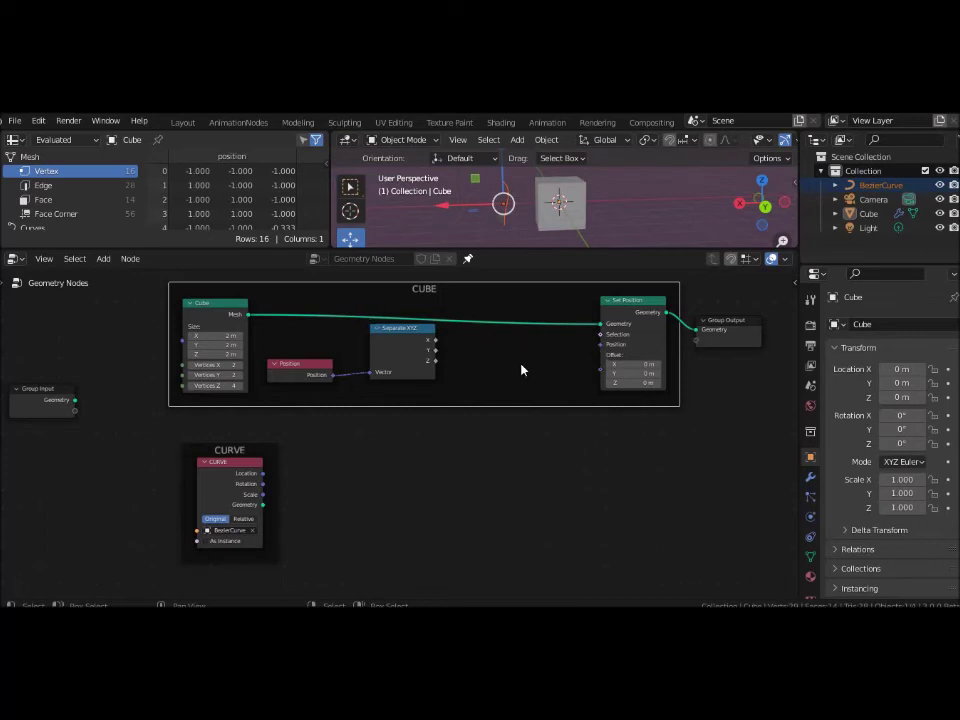
key("shift+a")
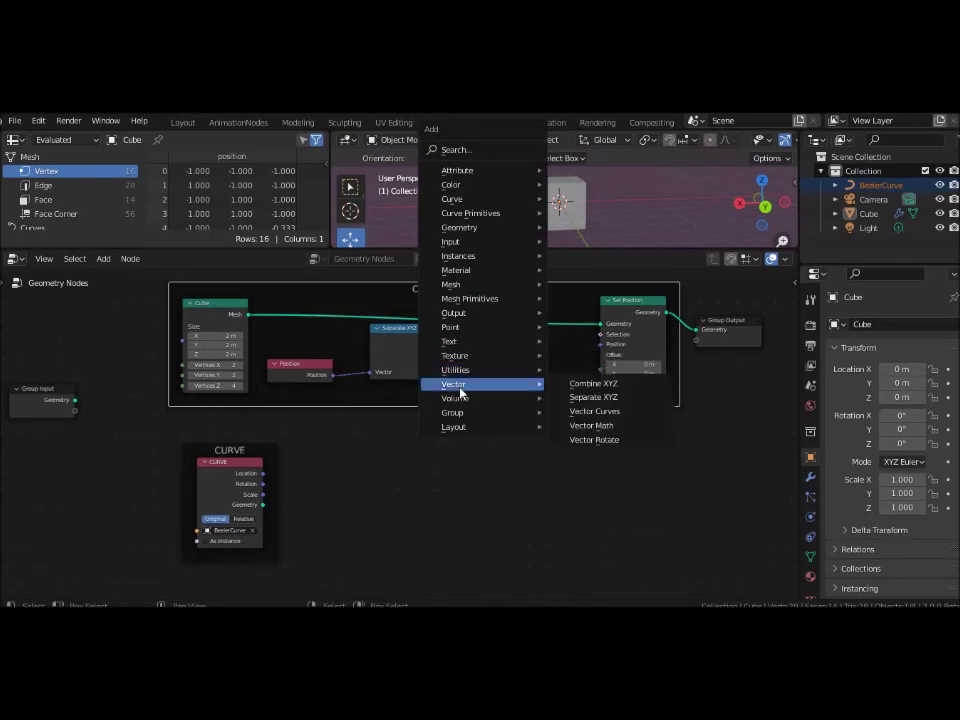
mouse_move(454, 384)
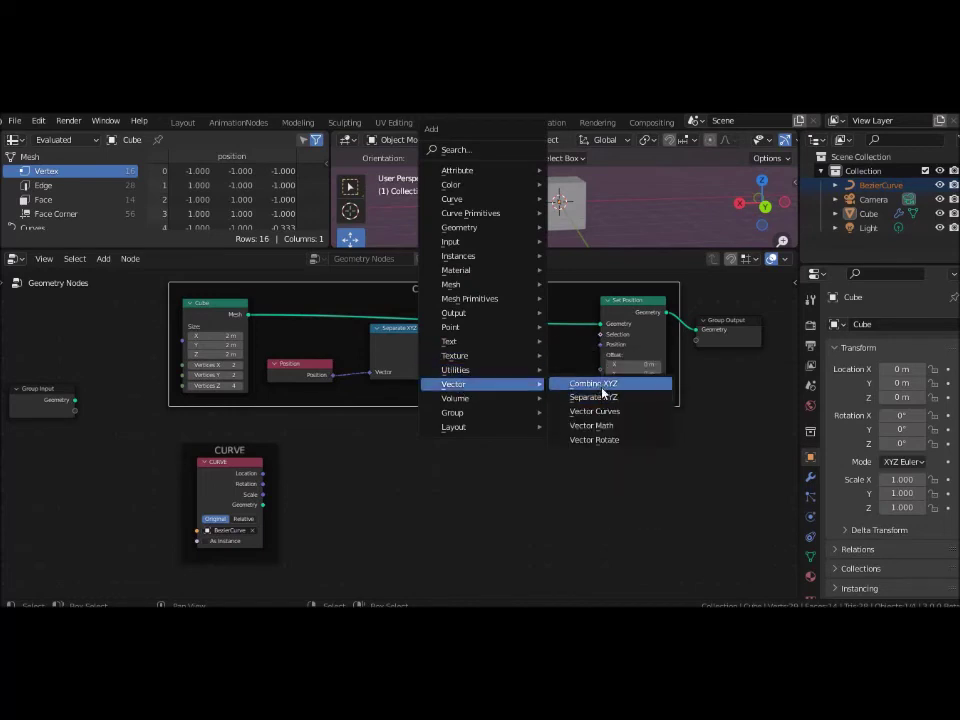
- Add Combine XYZ feeding Set Position's Position, with Separate XYZ's X, Y, Z linked into it
left_click(595, 384)
left_click(508, 333)
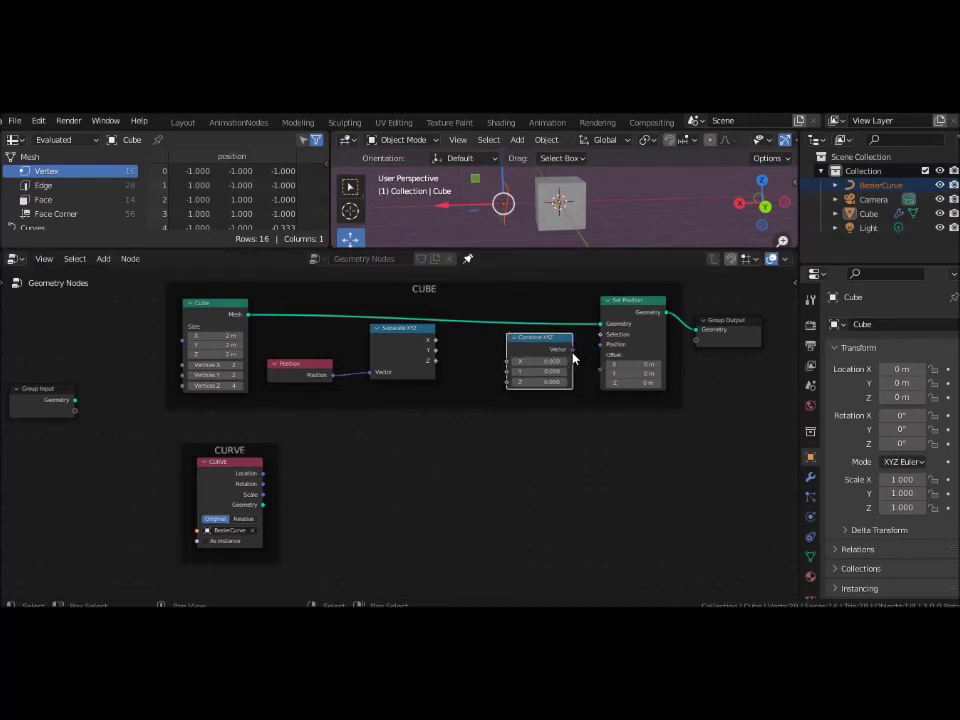
left_click_drag(571, 349, 601, 344)
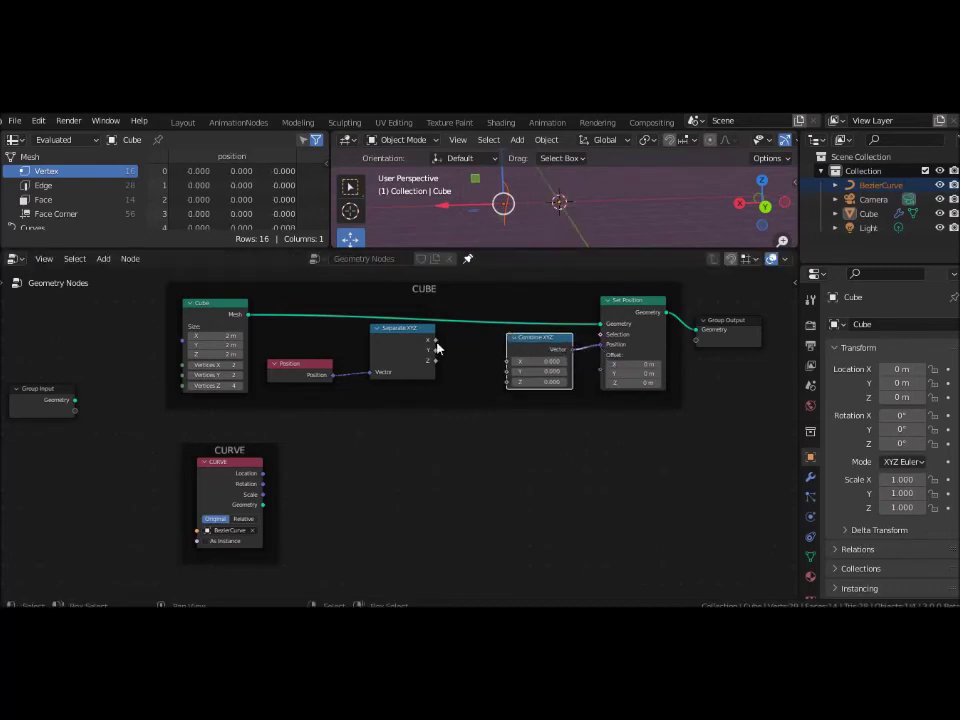
left_click_drag(435, 340, 509, 361)
left_click_drag(435, 350, 509, 371)
left_click_drag(435, 361, 508, 382)
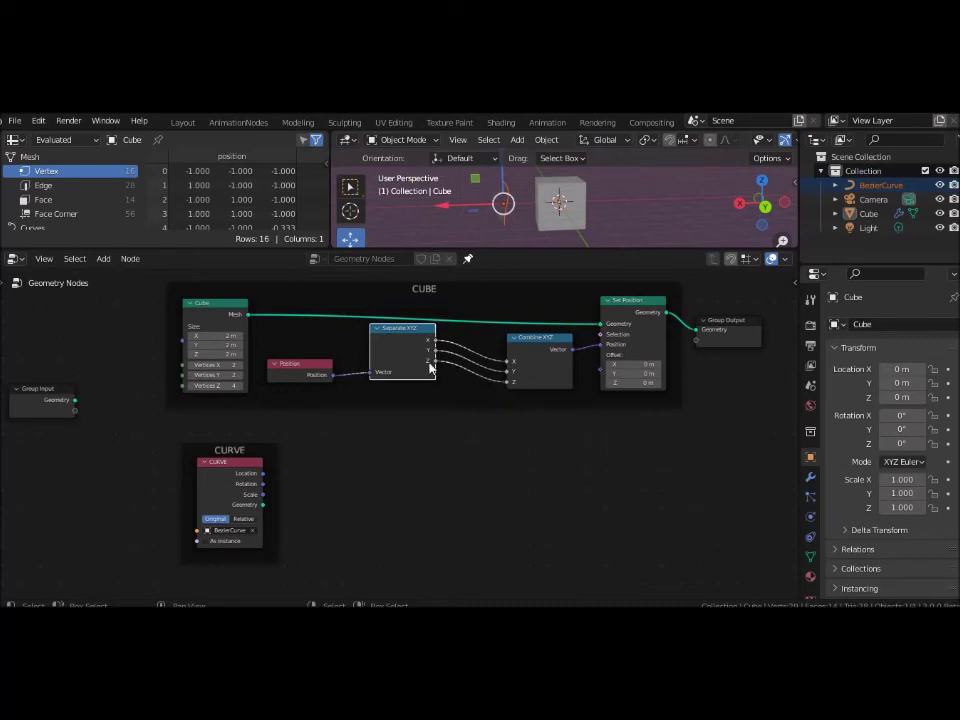
- Rearrange the CUBE frame, moving Separate XYZ and Position further left
mouse_move(470, 340)
left_mouse_down()
mouse_move(459, 347)
mouse_move(461, 334)
left_mouse_up()
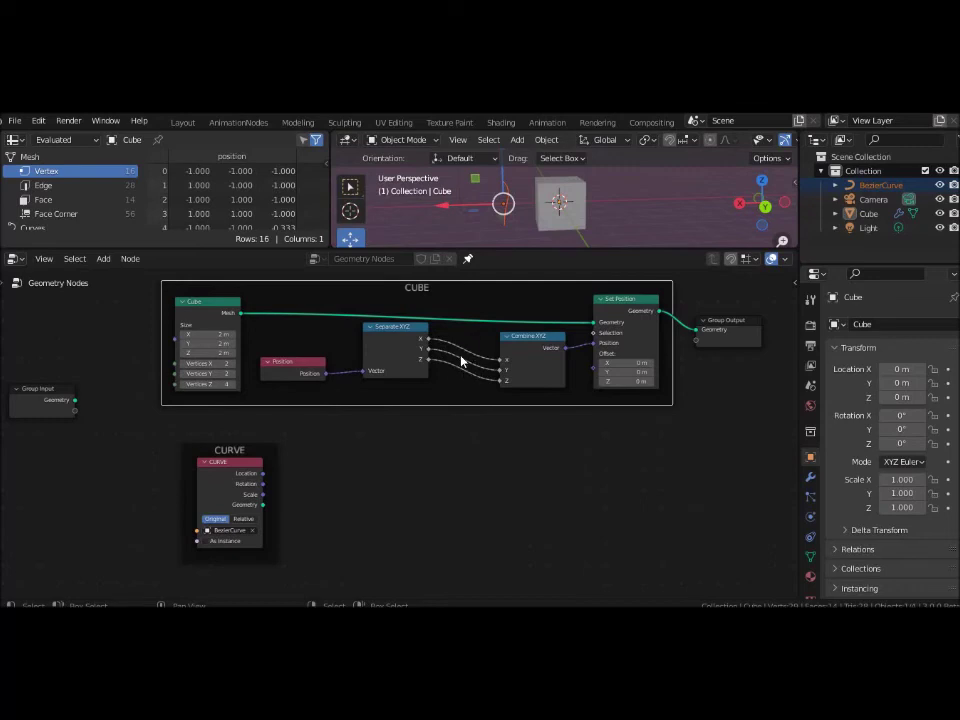
left_click_drag(405, 329, 372, 331)
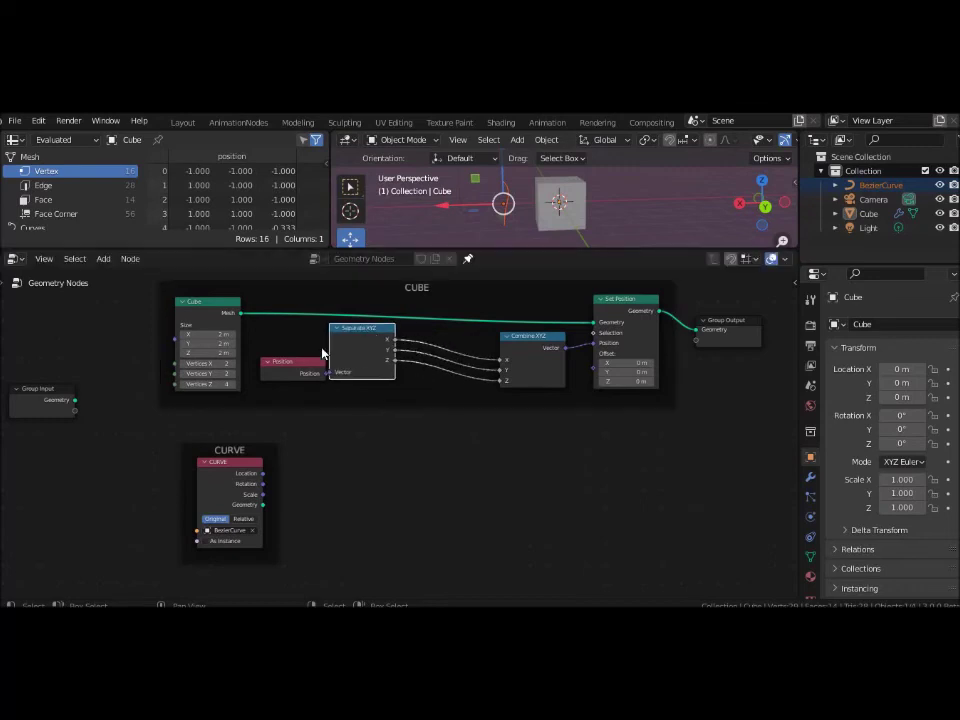
left_click_drag(289, 364, 283, 360)
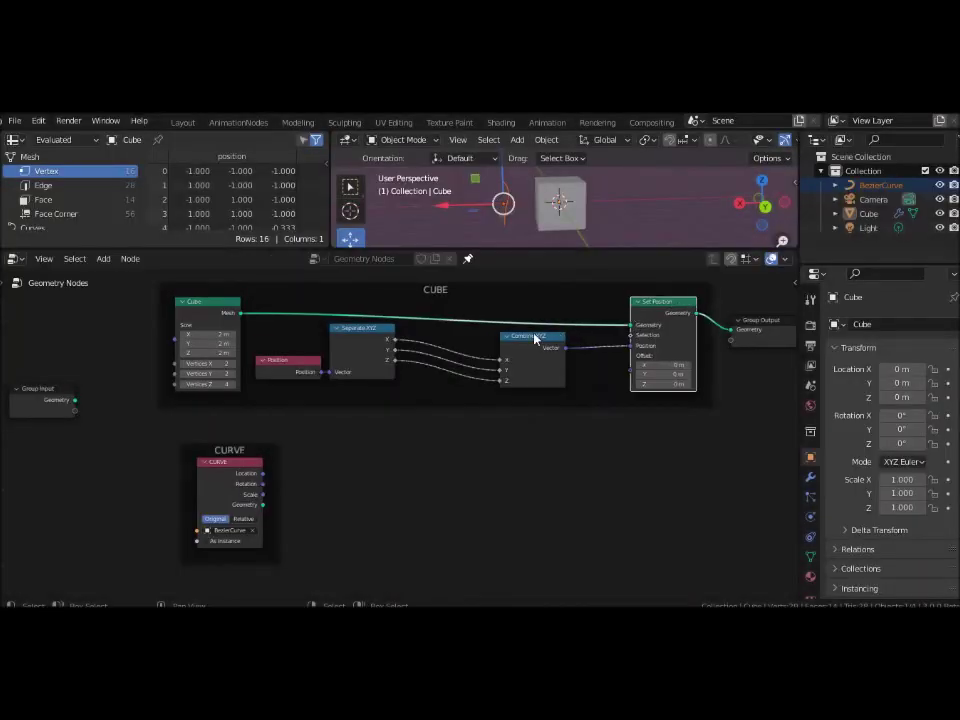
- Shift Combine XYZ to the right and slide the CURVE frame and Cube node left
left_click_drag(535, 340, 580, 341)
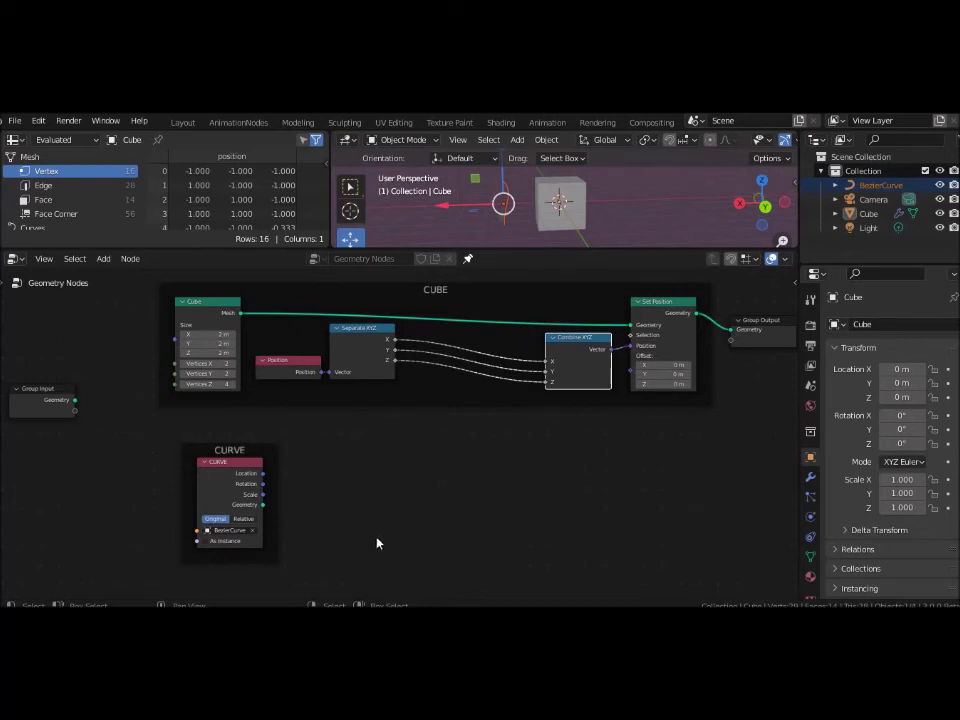
left_click_drag(233, 453, 158, 448)
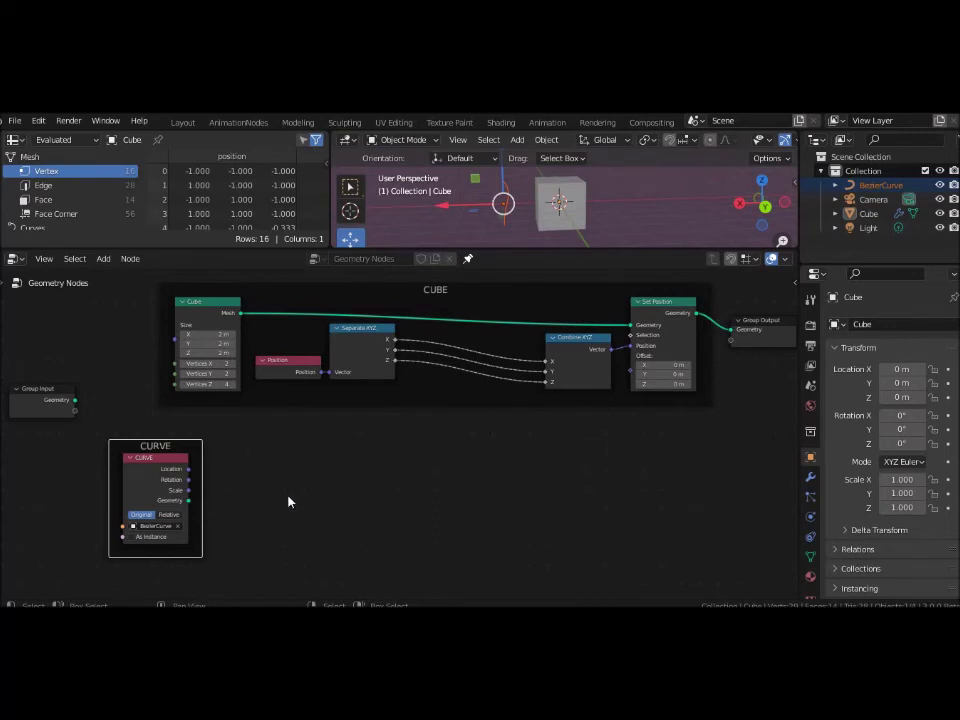
left_click_drag(201, 310, 166, 302)
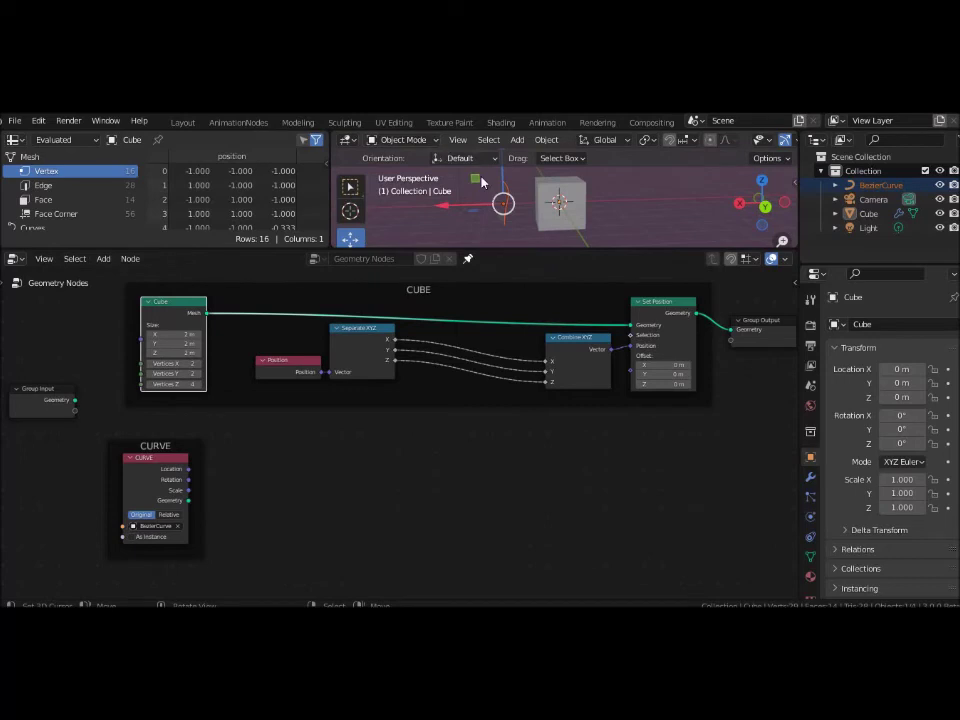
left_click(425, 141)
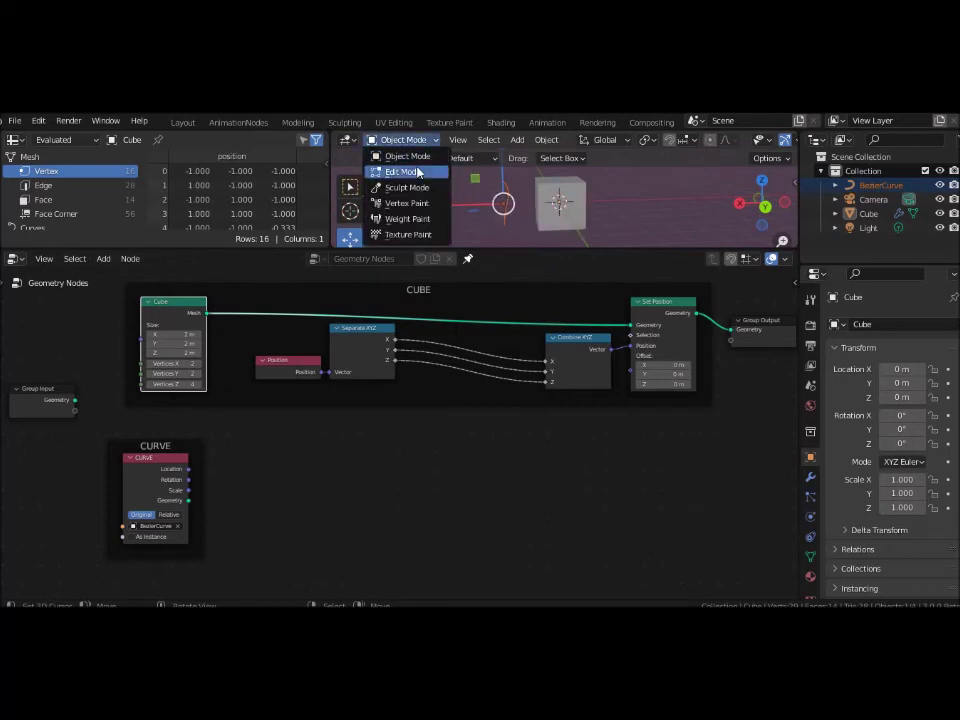
- Switch the Cube into Edit Mode and back to Object Mode
left_click(402, 171)
left_click(397, 140)
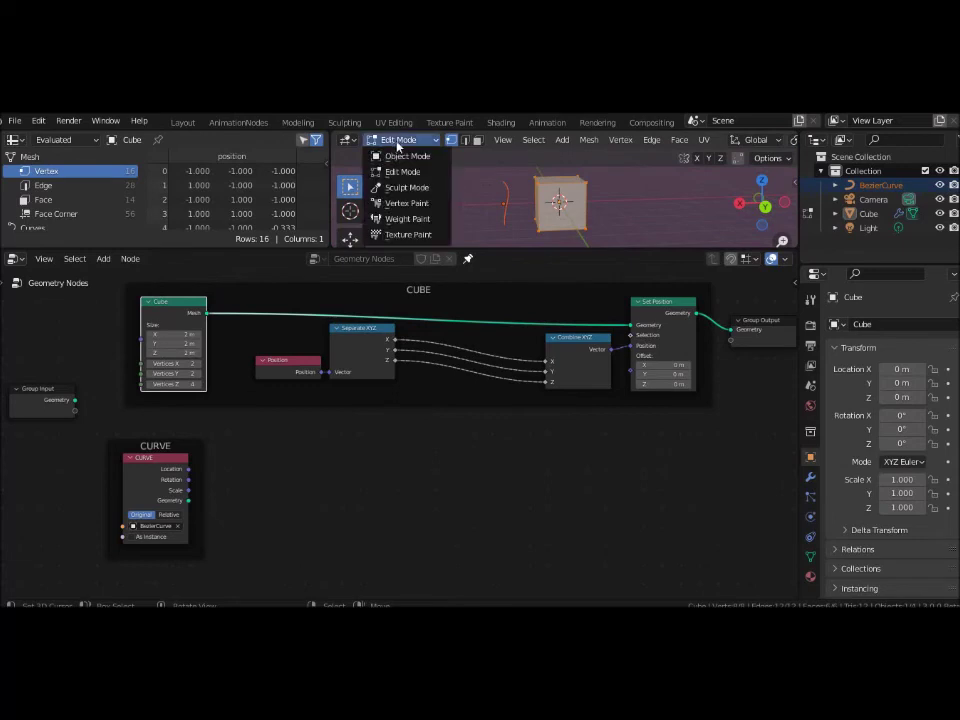
left_click(405, 157)
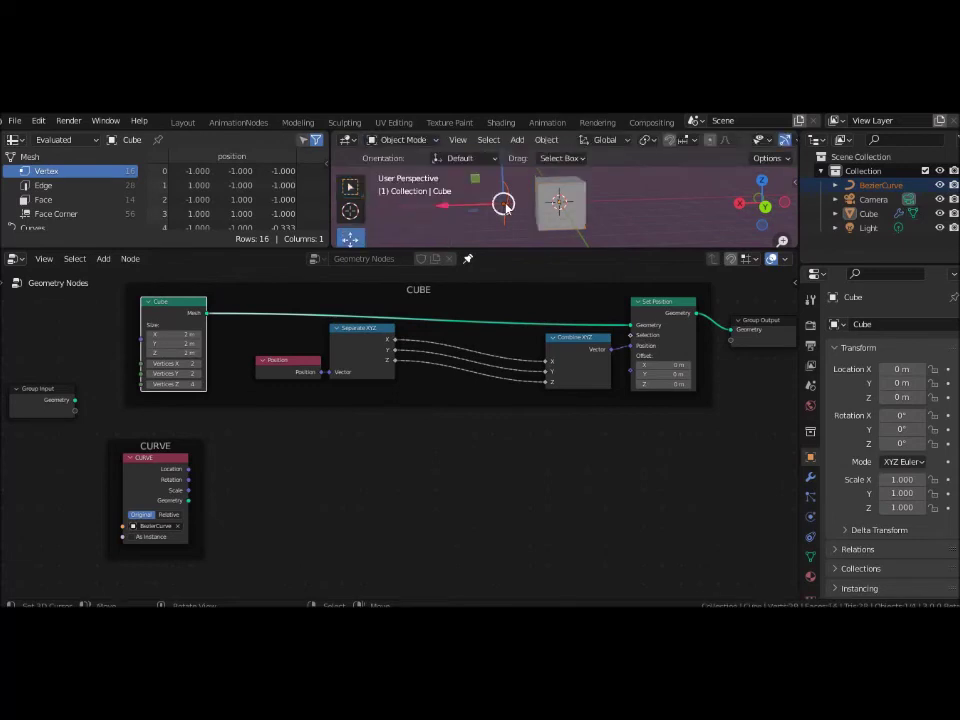
- Make BezierCurve active, then toggle it into Edit Mode and back to Object Mode
left_click(381, 157)
left_click(396, 140)
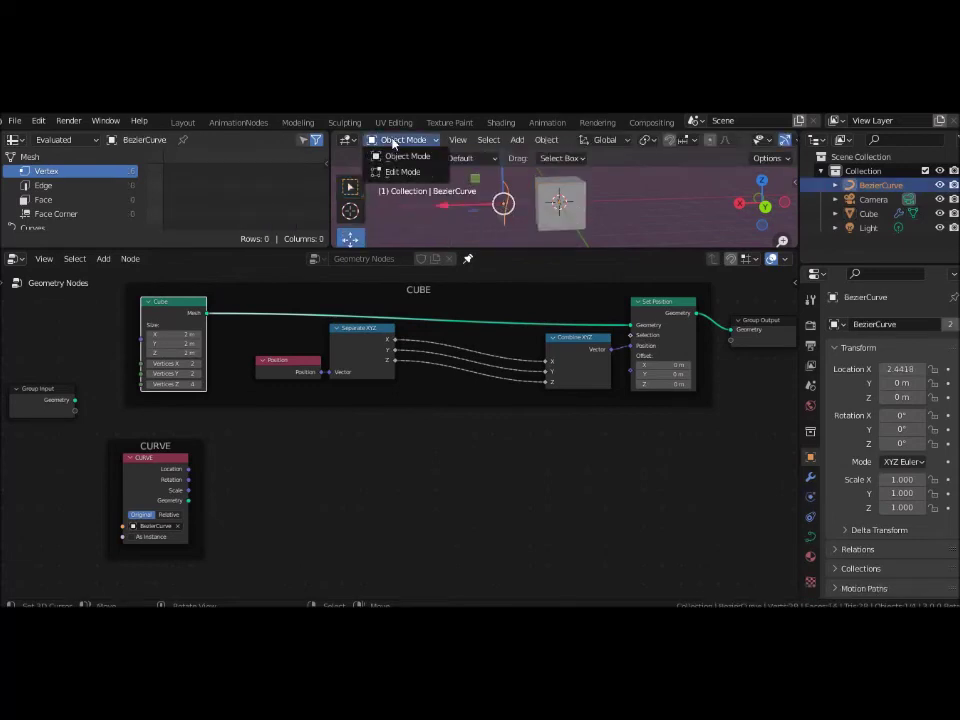
left_click(397, 171)
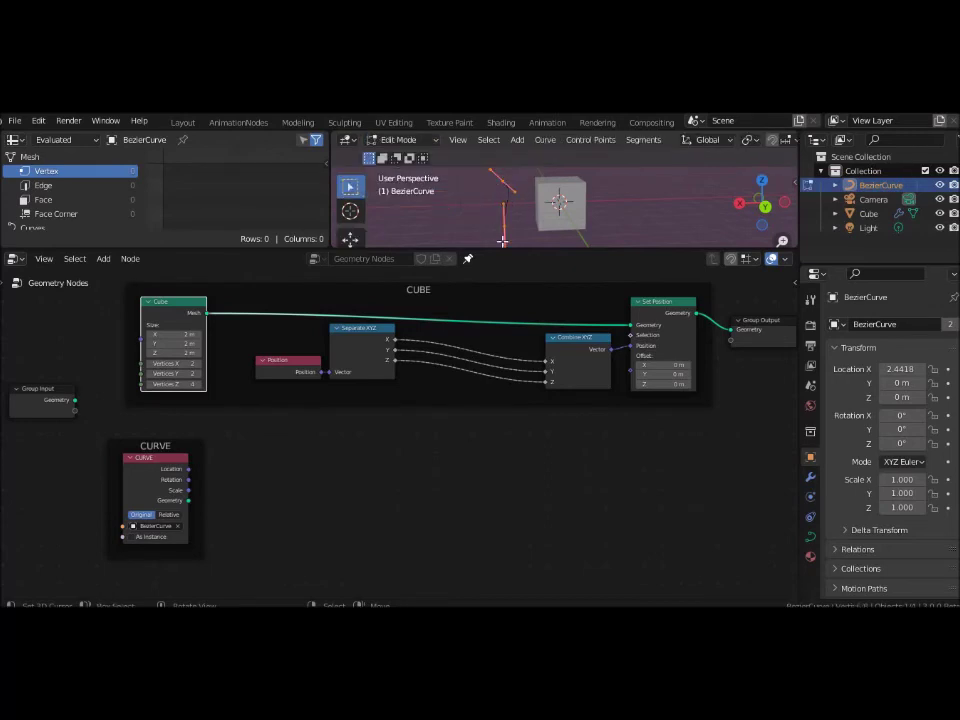
left_click(398, 140)
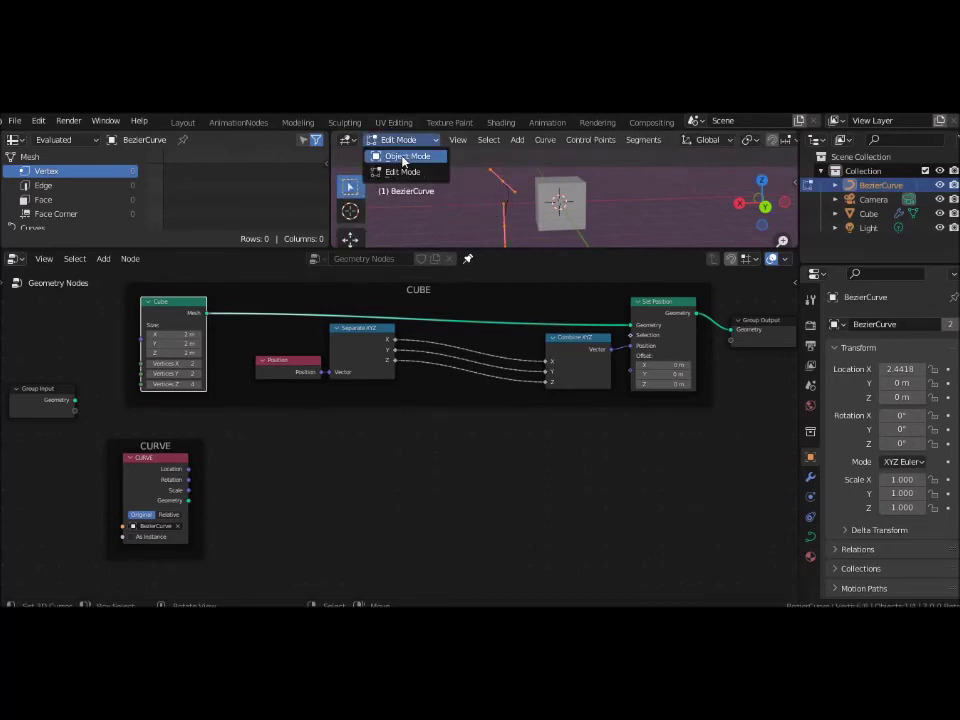
left_click(400, 155)
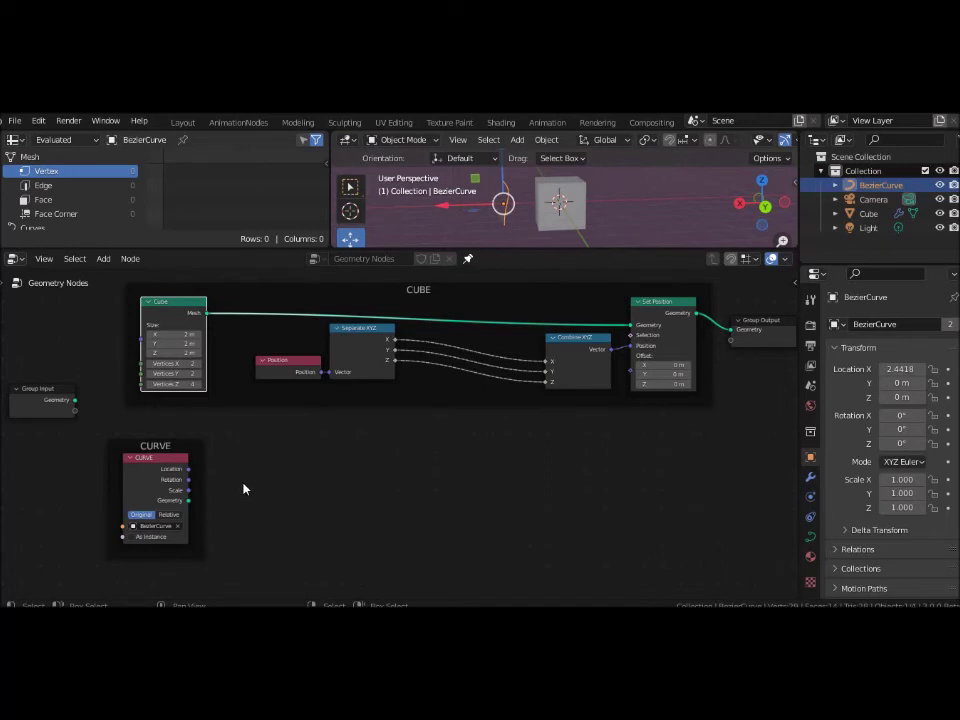
key("shift+a")
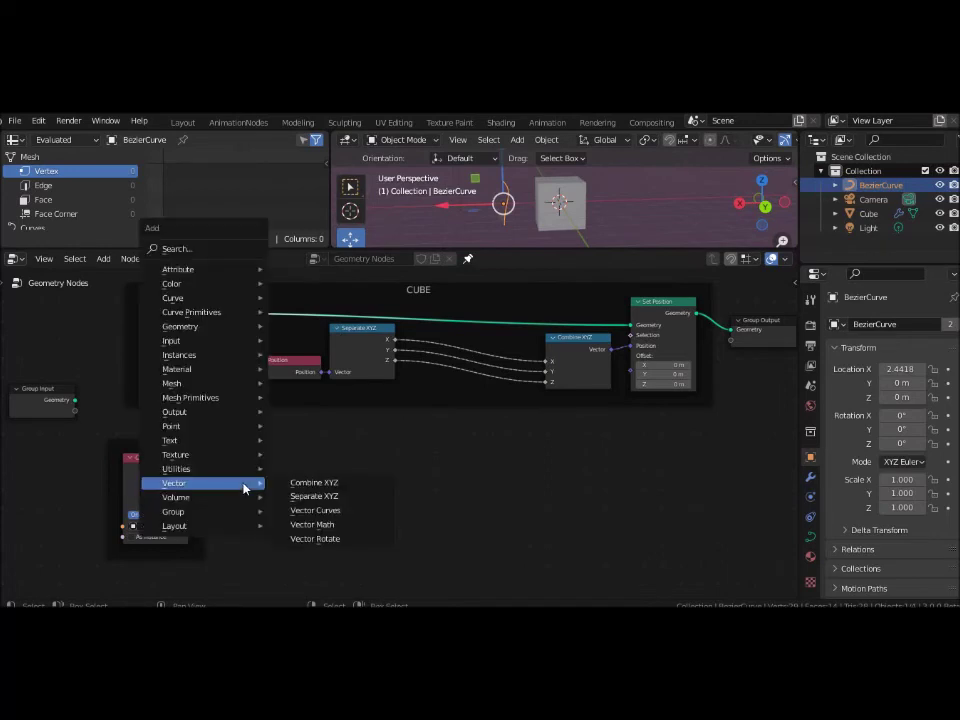
mouse_move(200, 298)
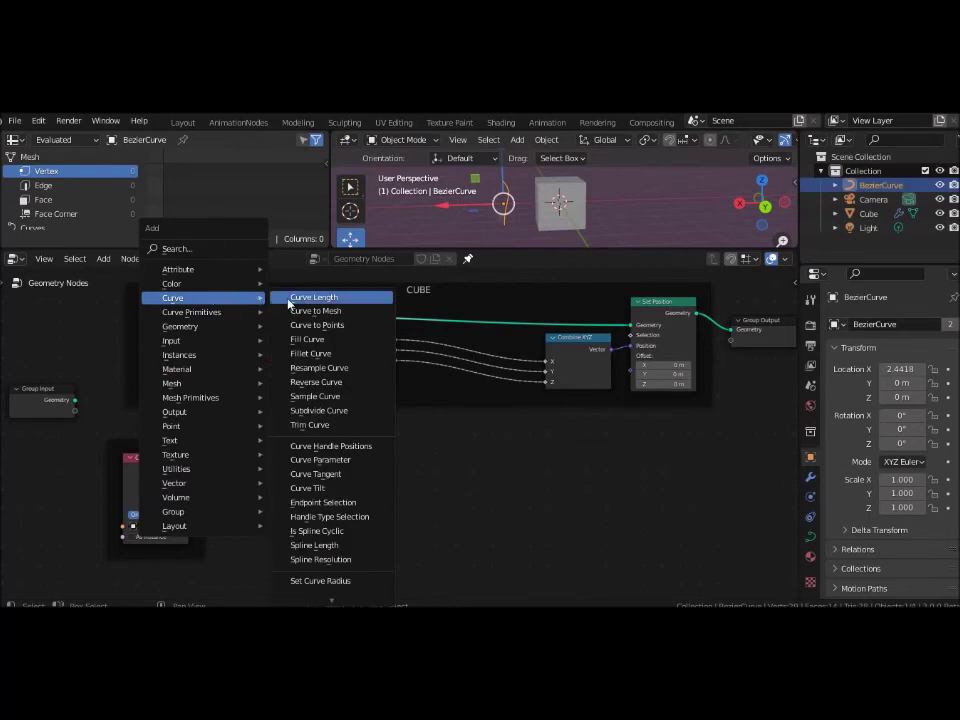
- Add a Resample Curve node in the CURVE frame with Count 4, fed by the curve geometry
left_click(330, 368)
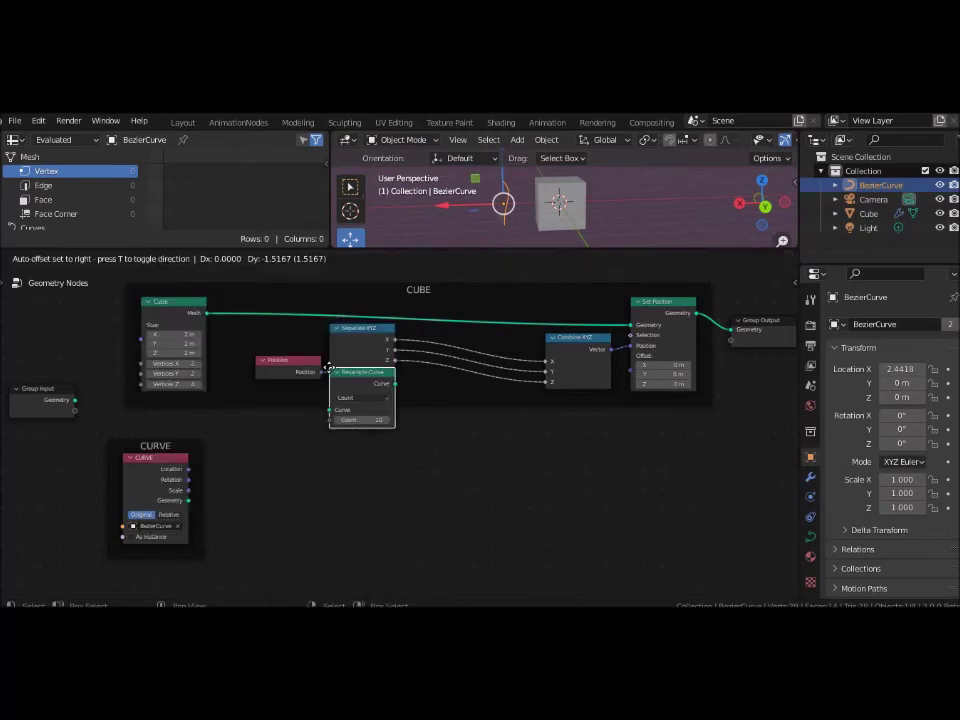
left_click(232, 464)
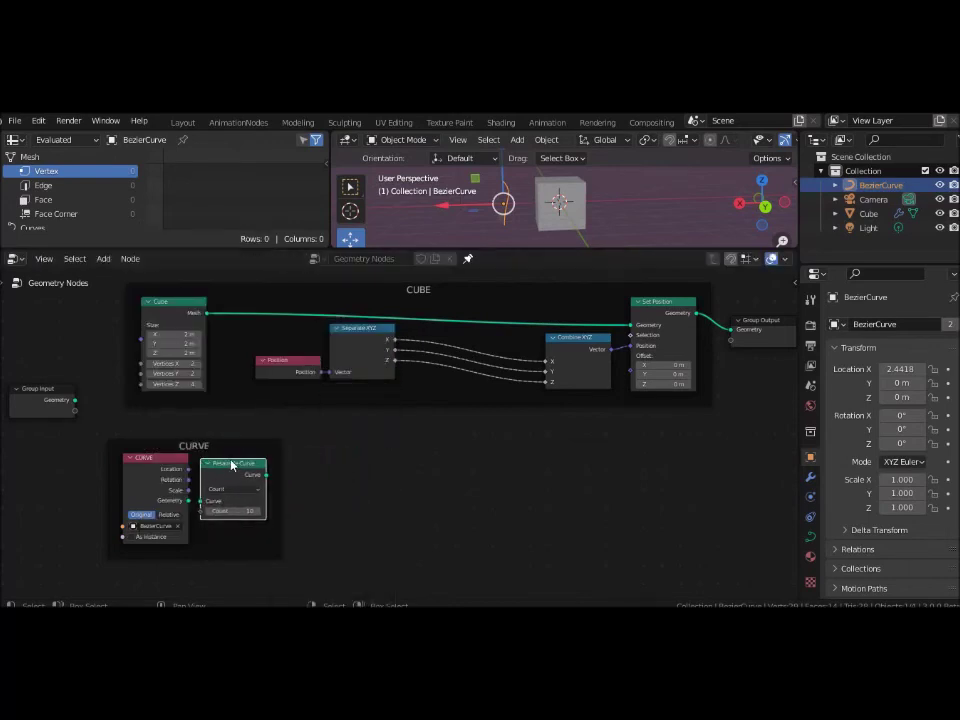
left_click_drag(232, 464, 276, 444)
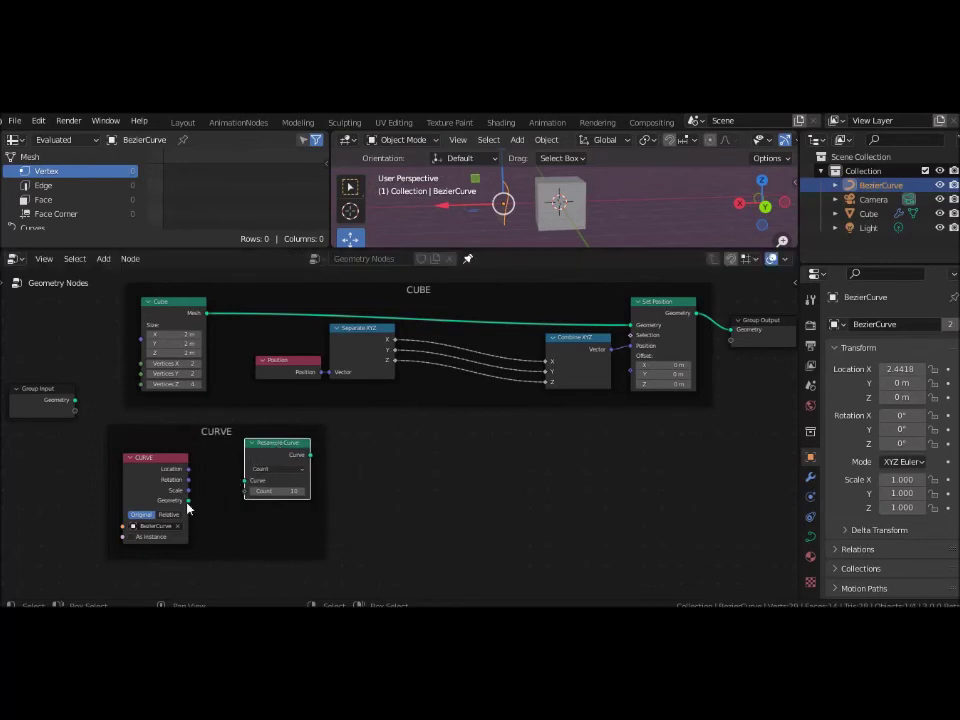
left_click_drag(188, 500, 246, 482)
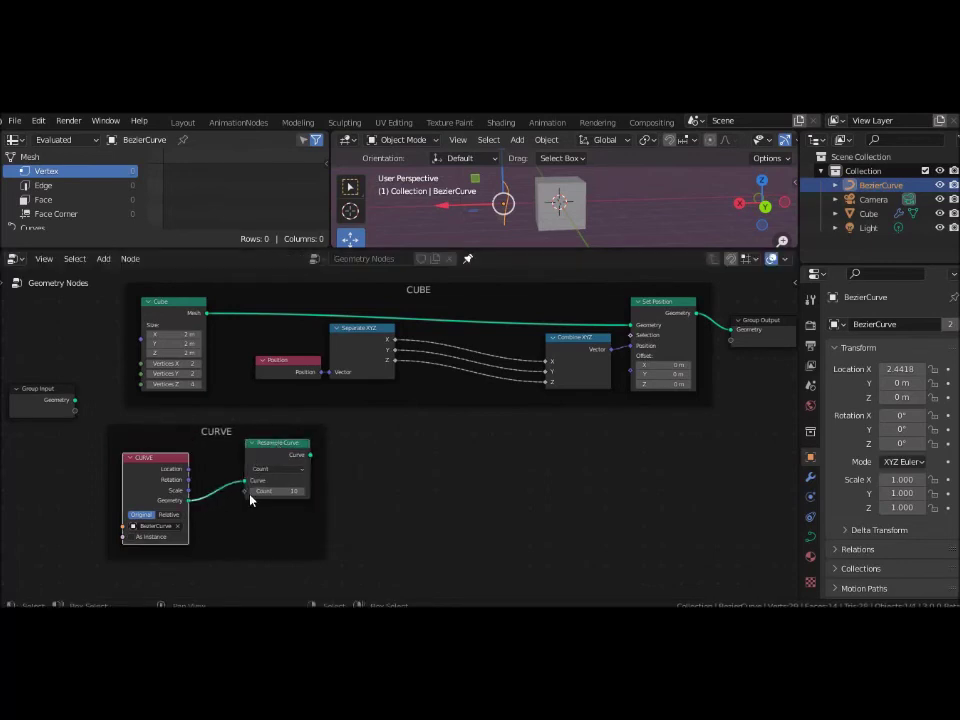
left_click(282, 492)
type("4")
key("Return")
left_click(38, 485)
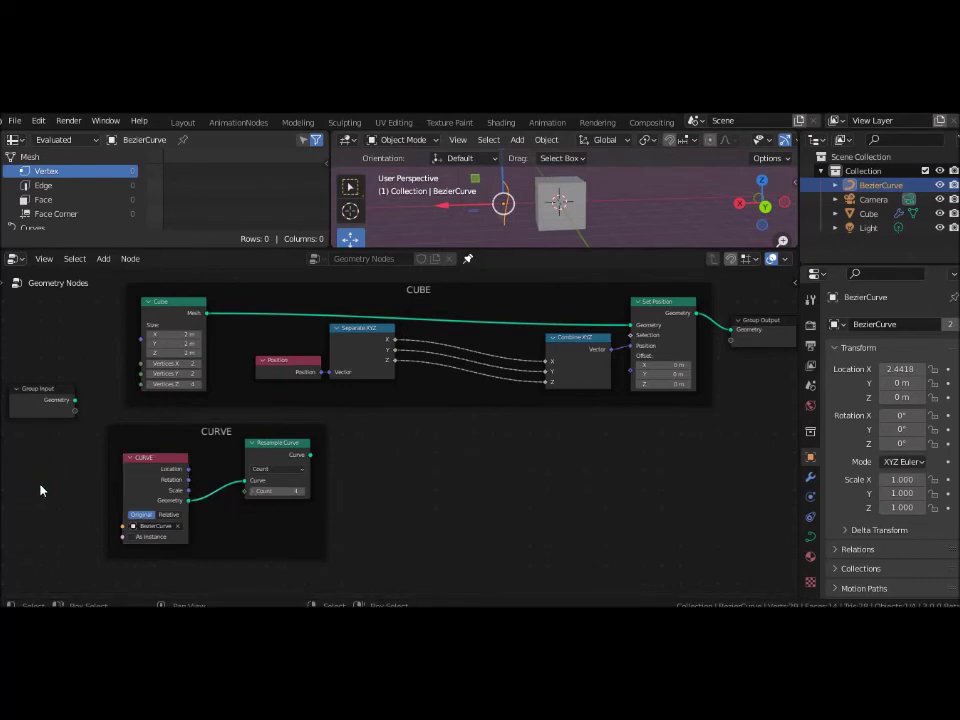
key("shift+a")
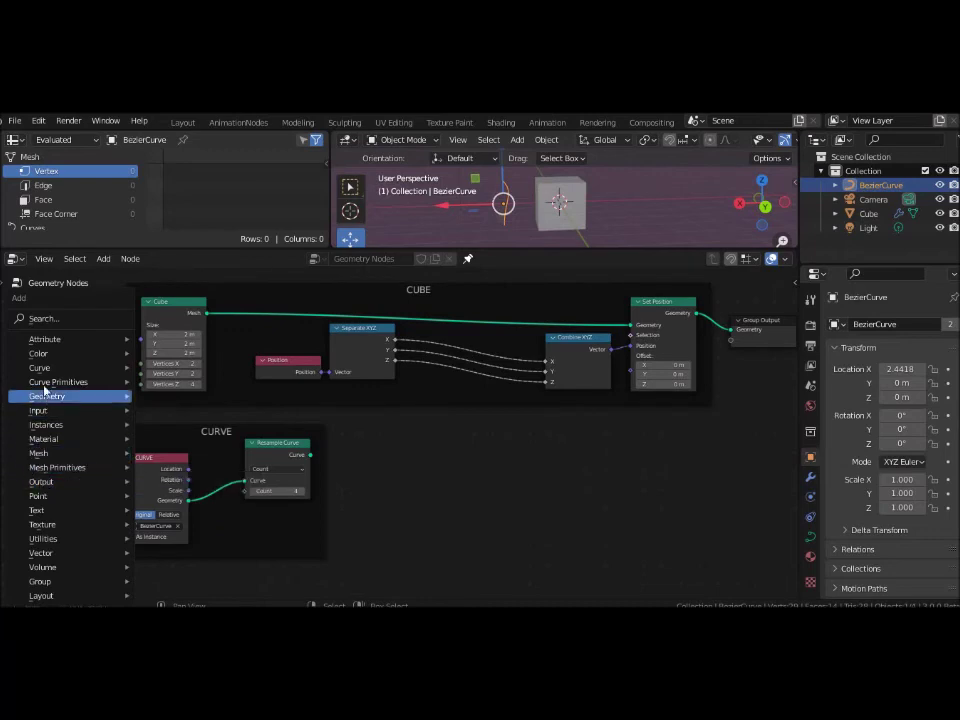
mouse_move(68, 410)
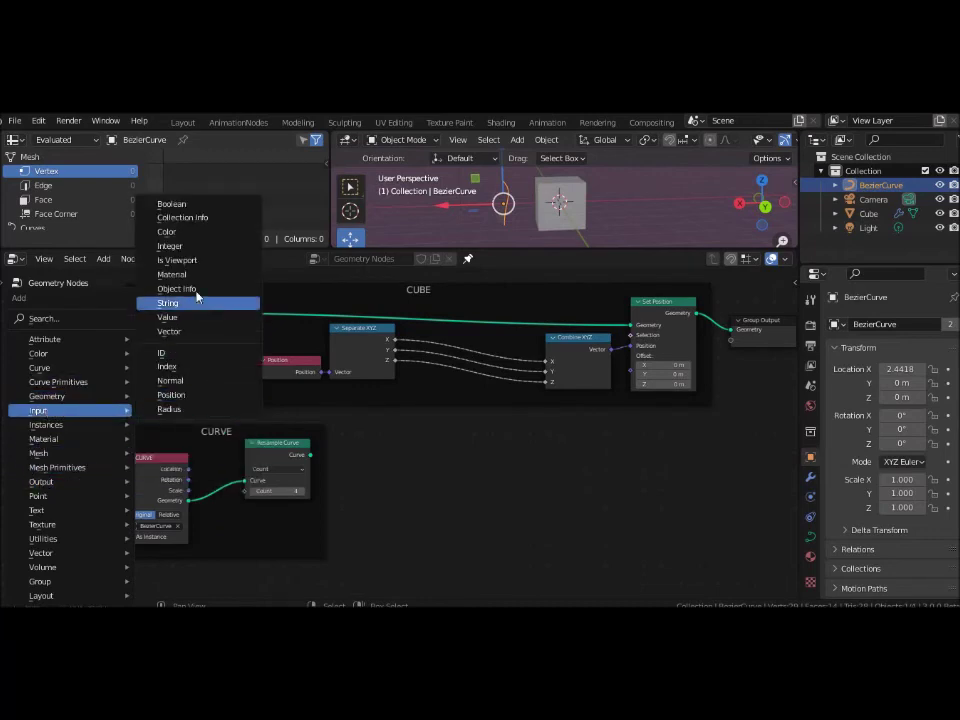
- Add an Integer node set to 4, wired to Cube Vertices Z and Resample Curve Count
left_click(176, 246)
left_click(9, 453)
left_click(47, 479)
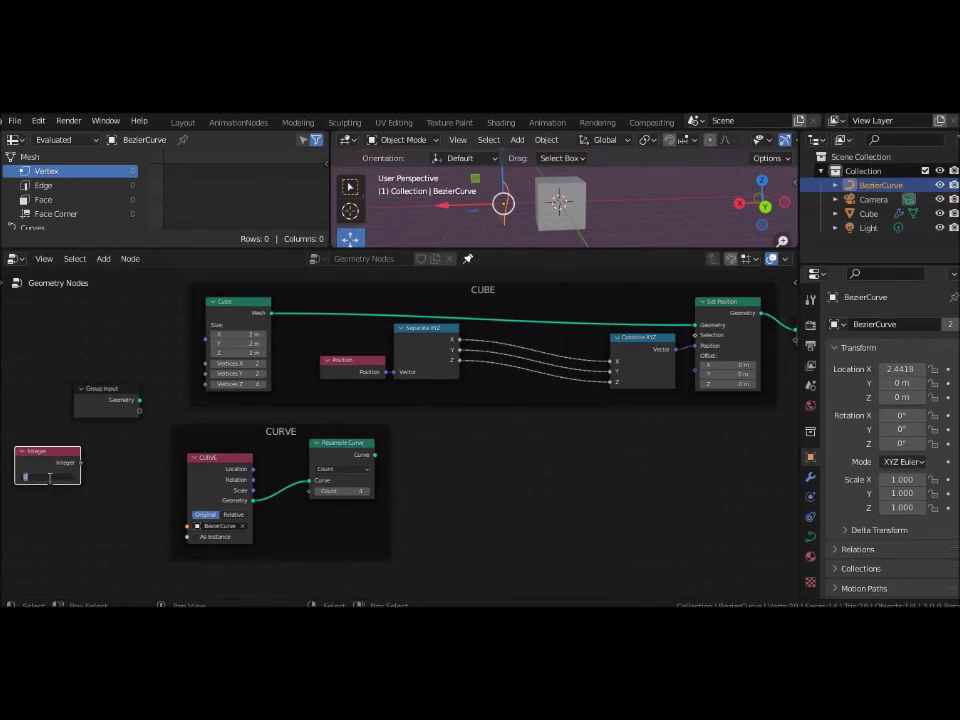
type("4")
key("Return")
mouse_move(80, 462)
left_mouse_down()
mouse_move(193, 408)
mouse_move(205, 384)
left_mouse_up()
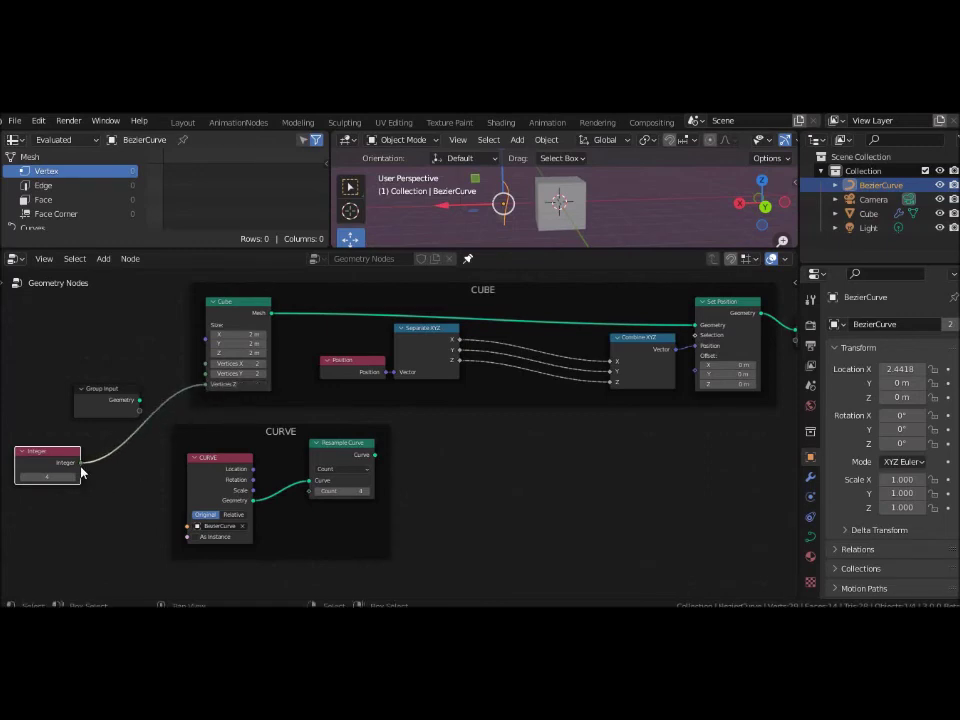
left_click_drag(80, 462, 310, 490)
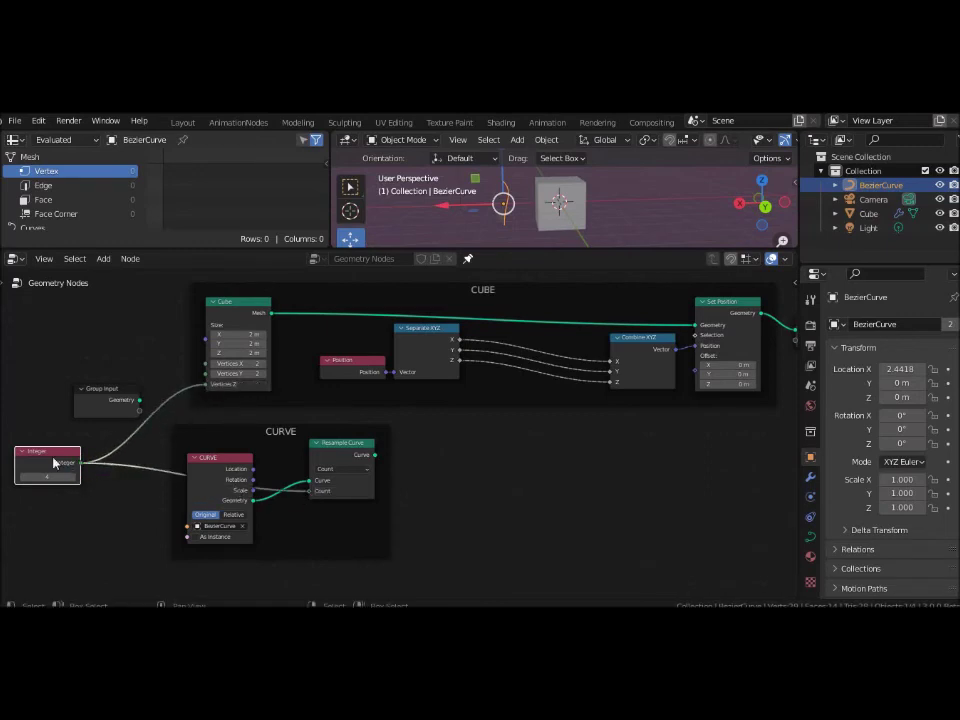
left_click_drag(42, 455, 110, 456)
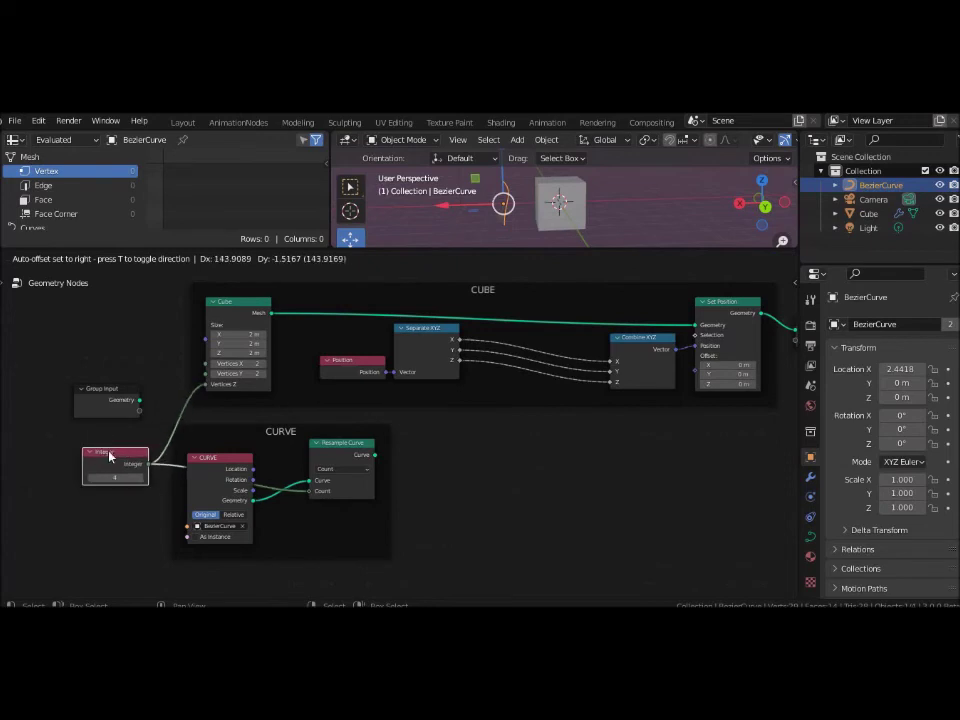
left_click(96, 408)
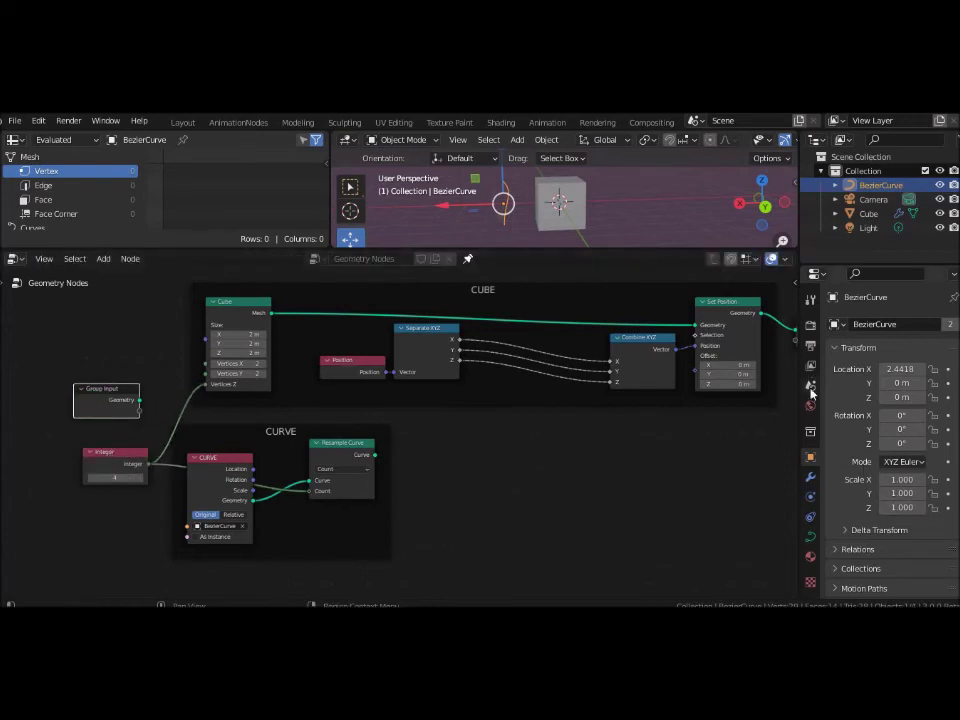
- Show the Modifier Properties, check the Cube's Geometry Nodes modifier, then reselect BezierCurve
left_click(810, 476)
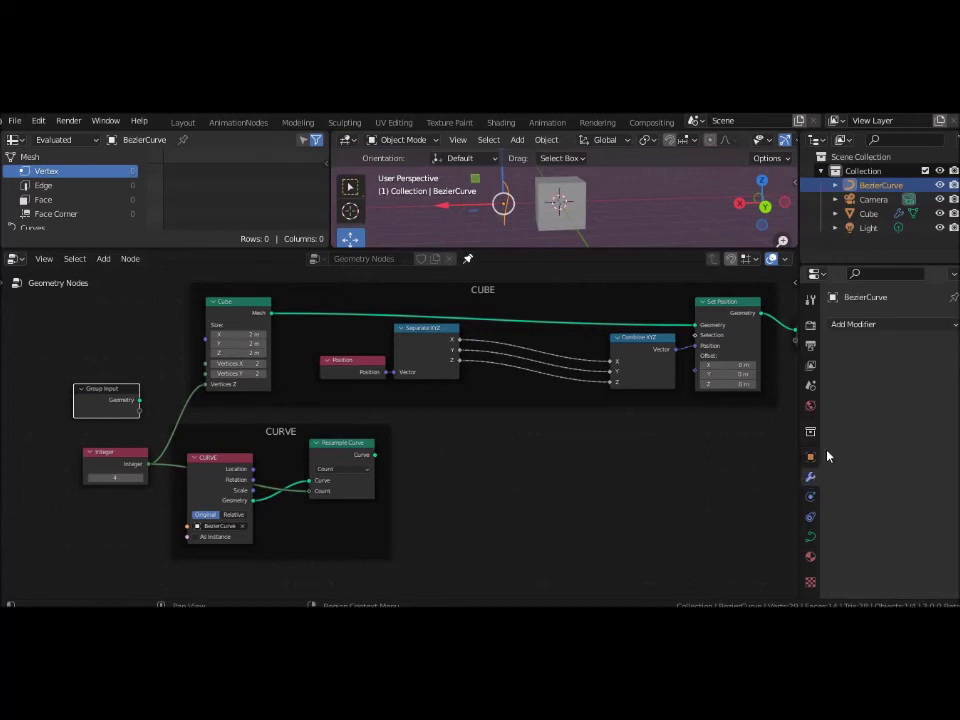
left_click(868, 213)
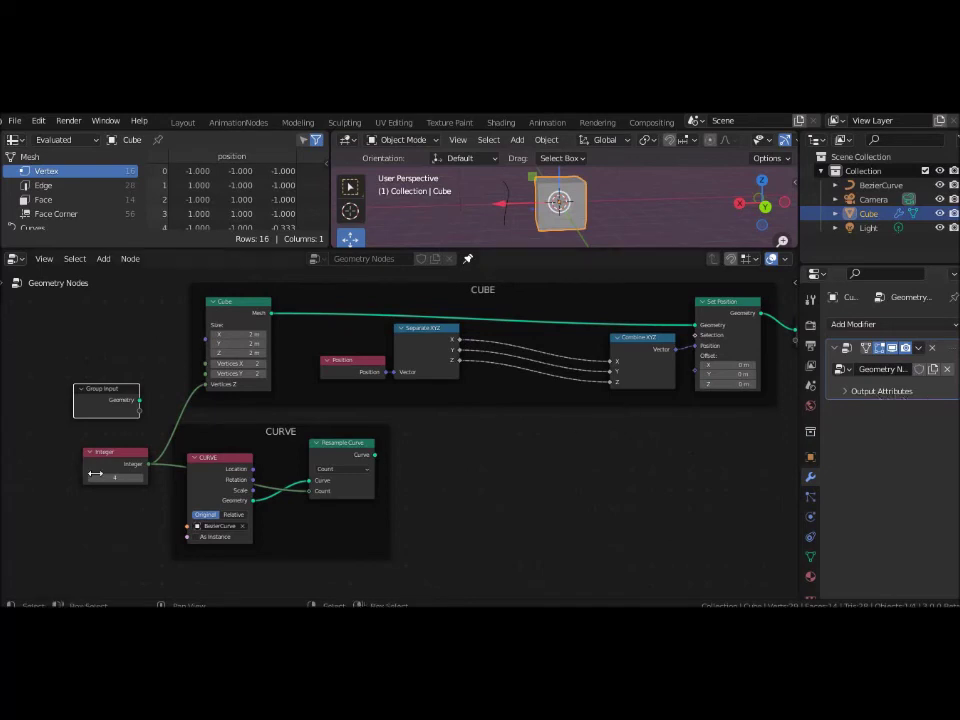
left_click(503, 203)
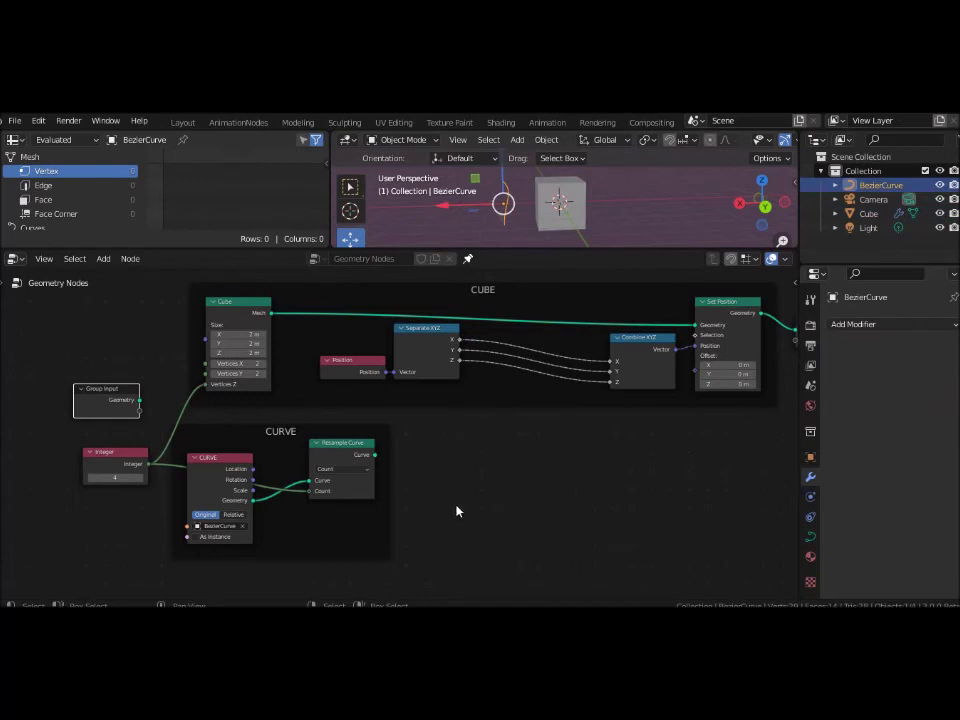
- Move the left-side input nodes up in the node tree
middle_click_drag(458, 512, 337, 518)
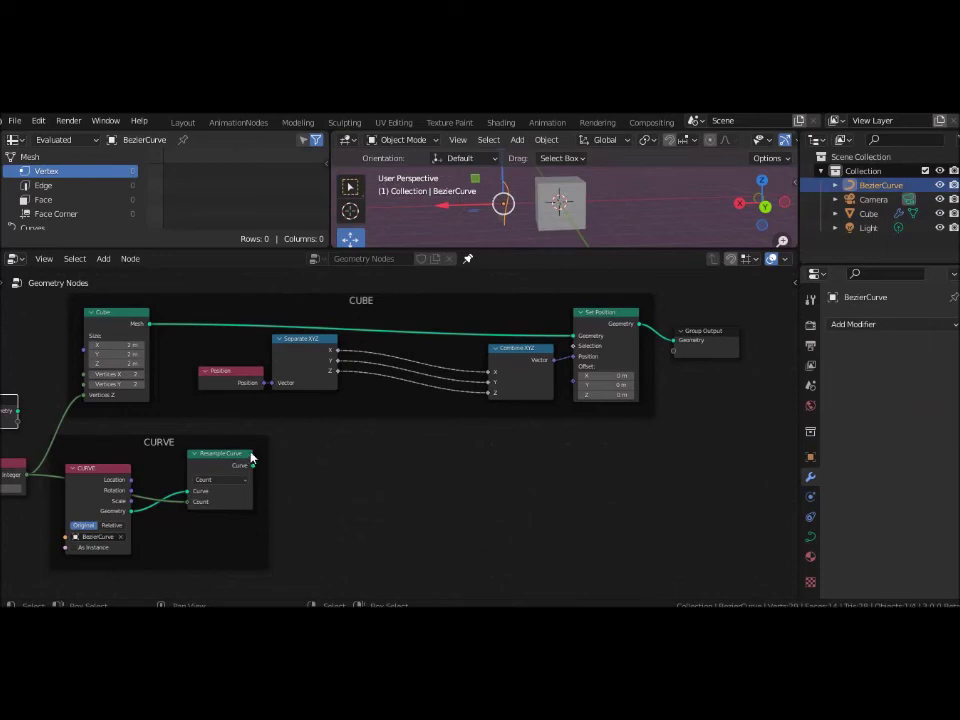
key("g")
left_click(6, 405)
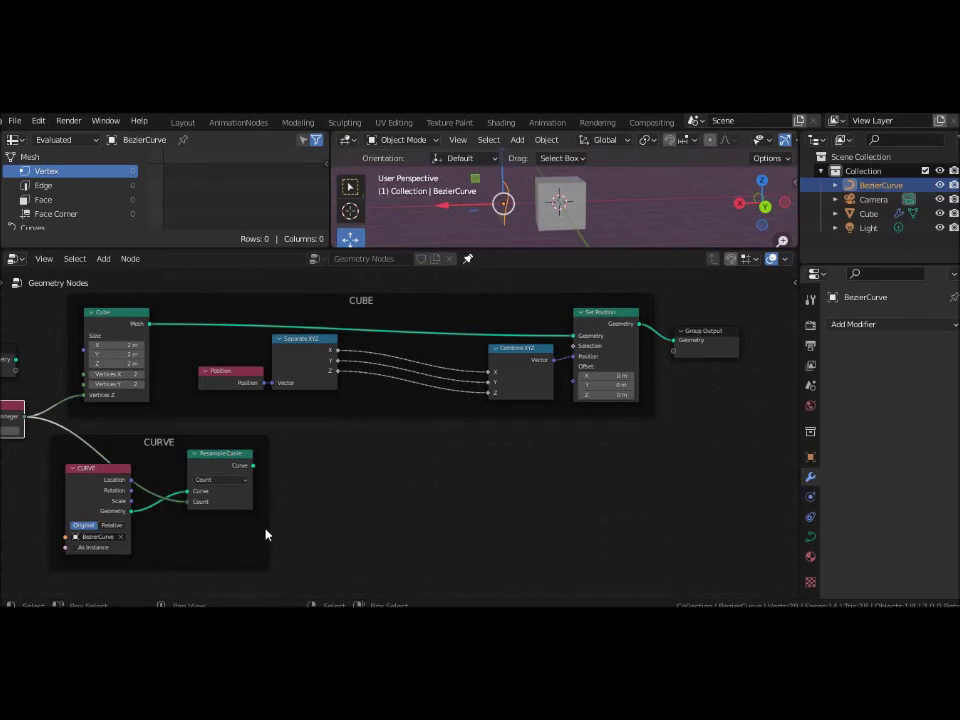
key("shift+a")
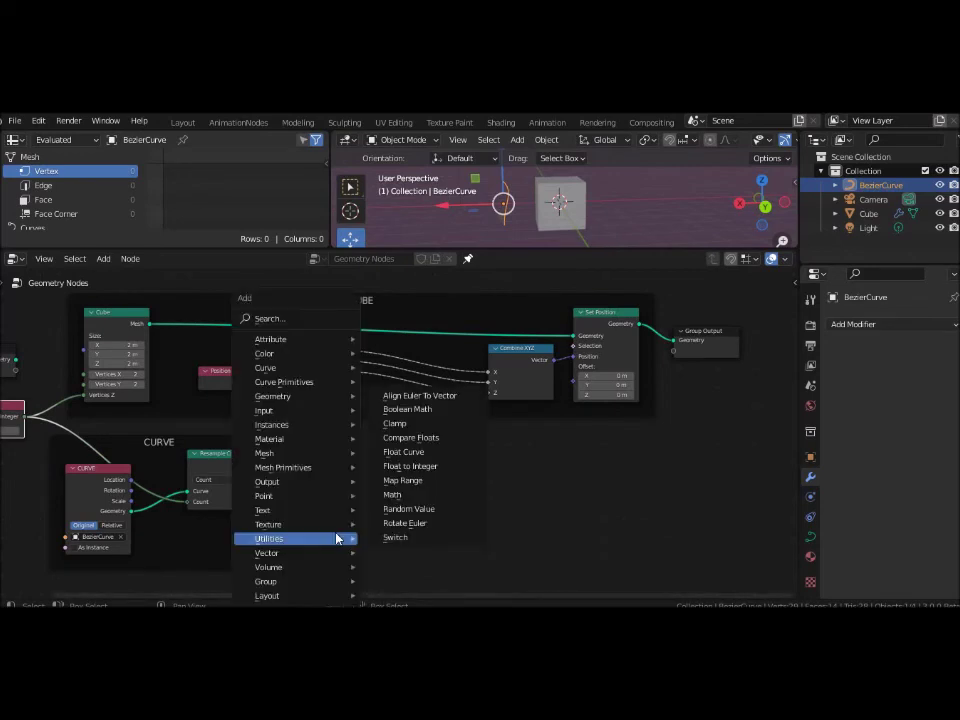
mouse_move(295, 368)
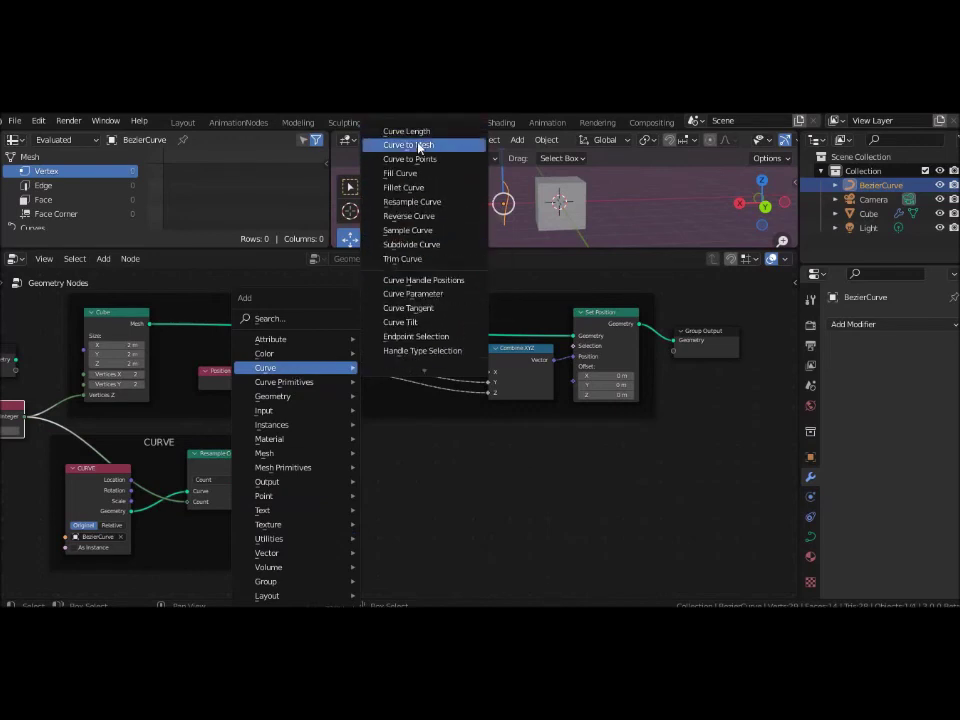
- Add a Curve to Mesh node beside Resample Curve, taking its Curve output
left_click(420, 146)
left_click(299, 436)
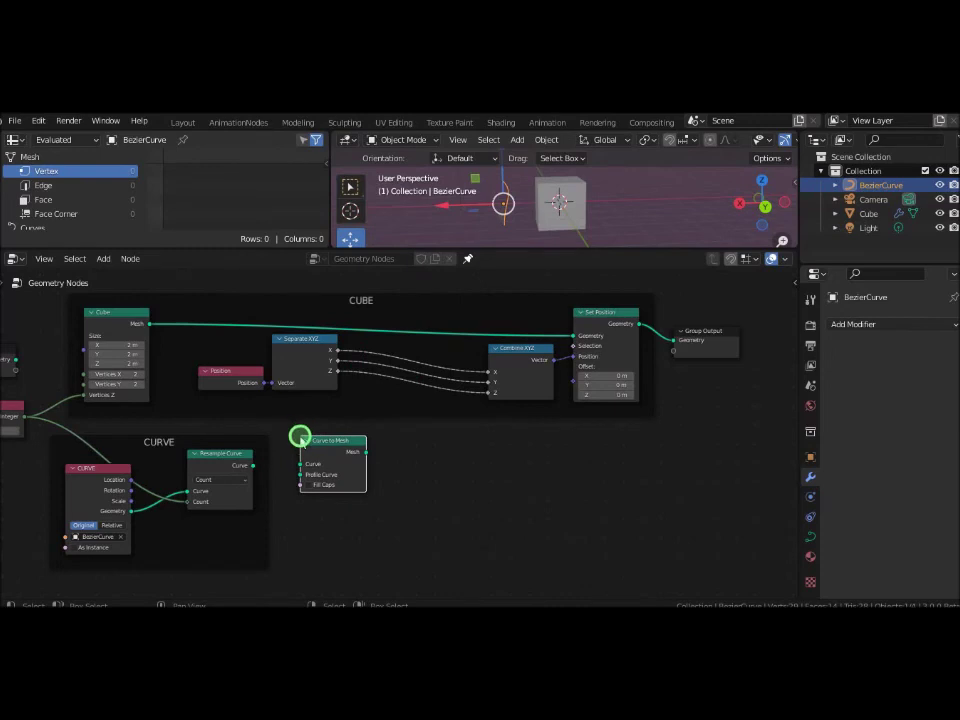
left_click_drag(352, 440, 381, 460)
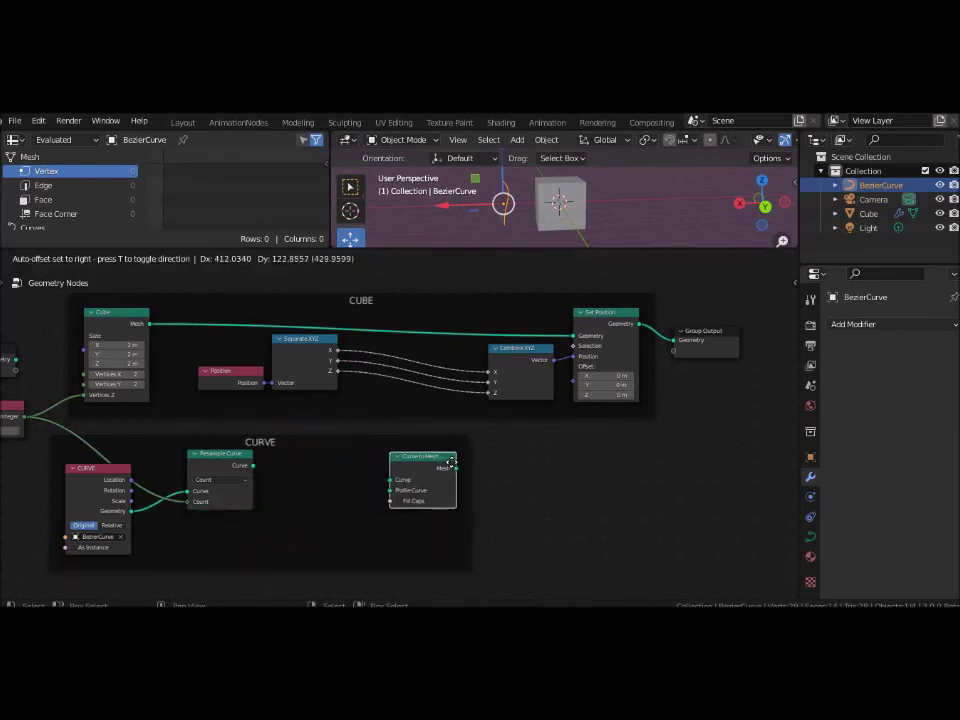
left_click_drag(381, 460, 459, 473)
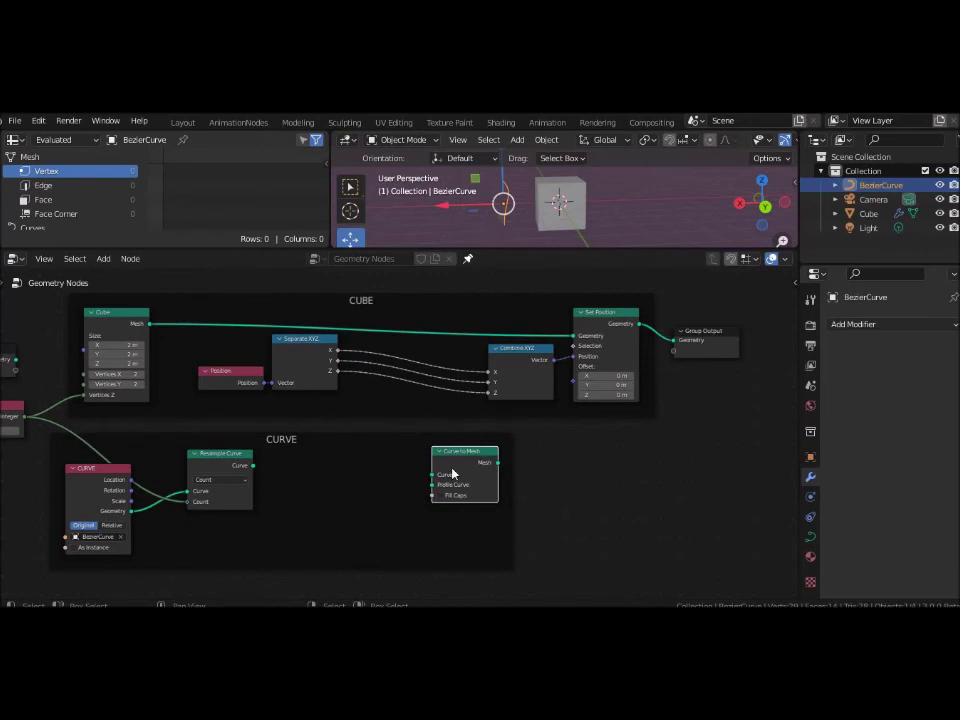
left_click_drag(253, 466, 434, 474)
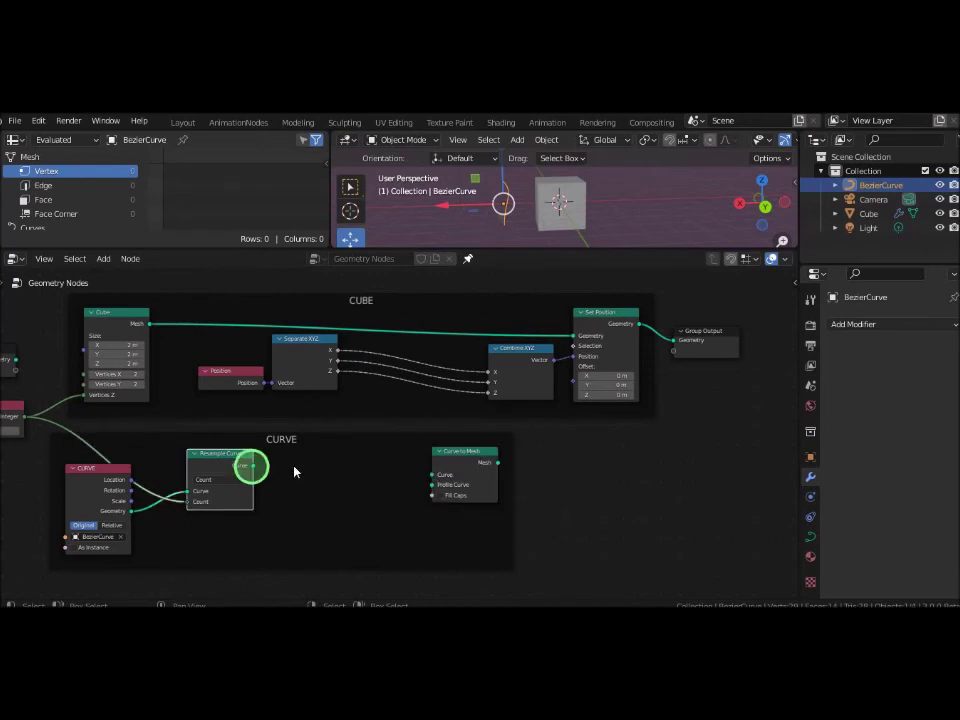
left_click_drag(476, 452, 349, 457)
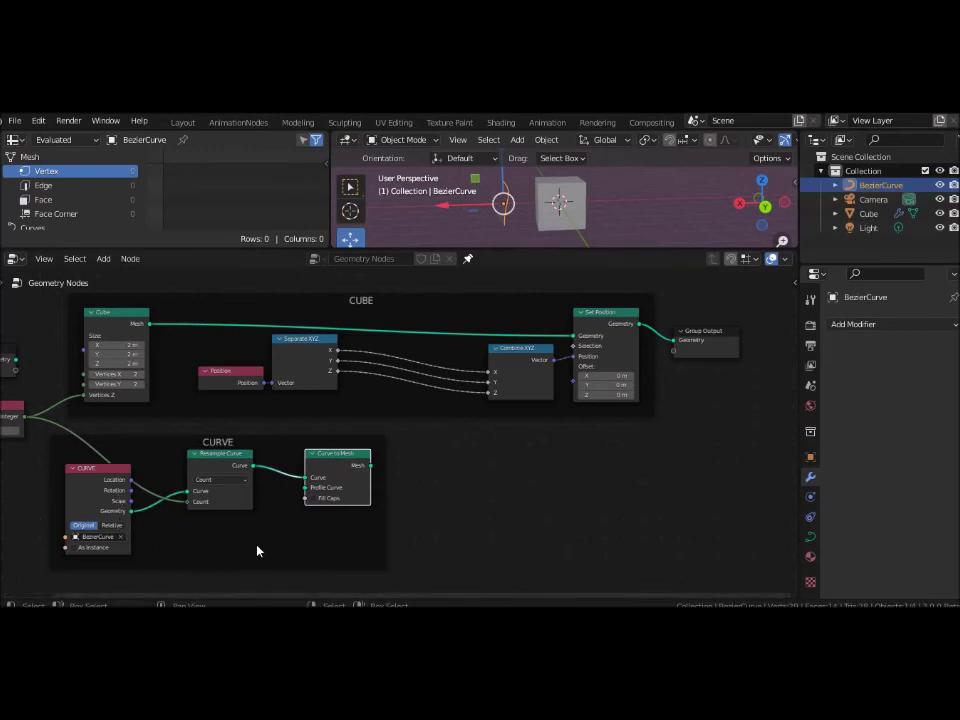
left_click(231, 545)
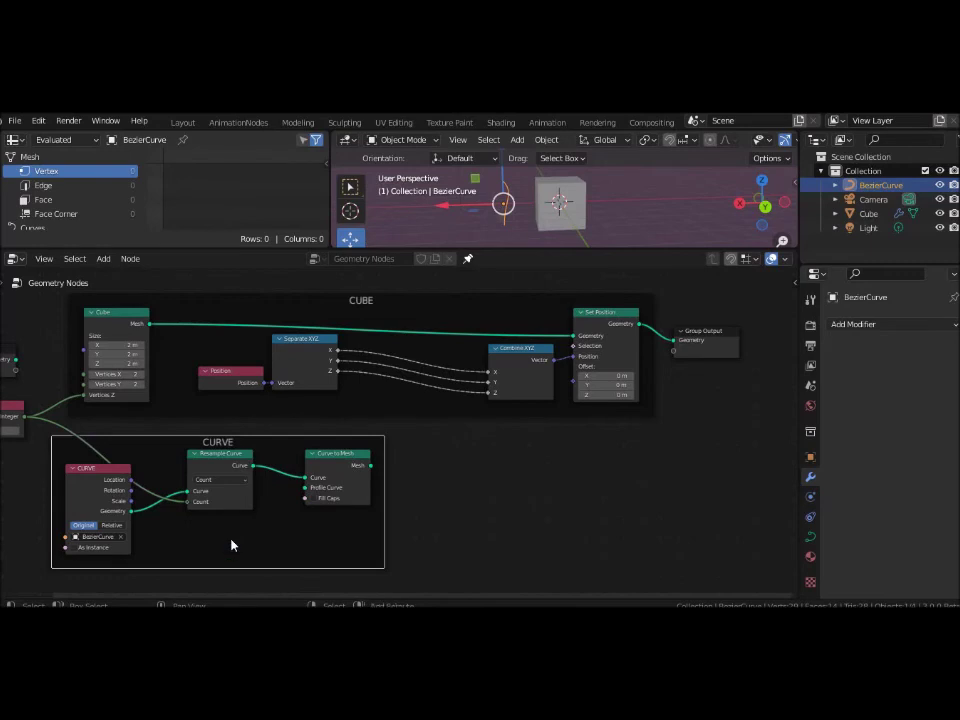
key("shift+a")
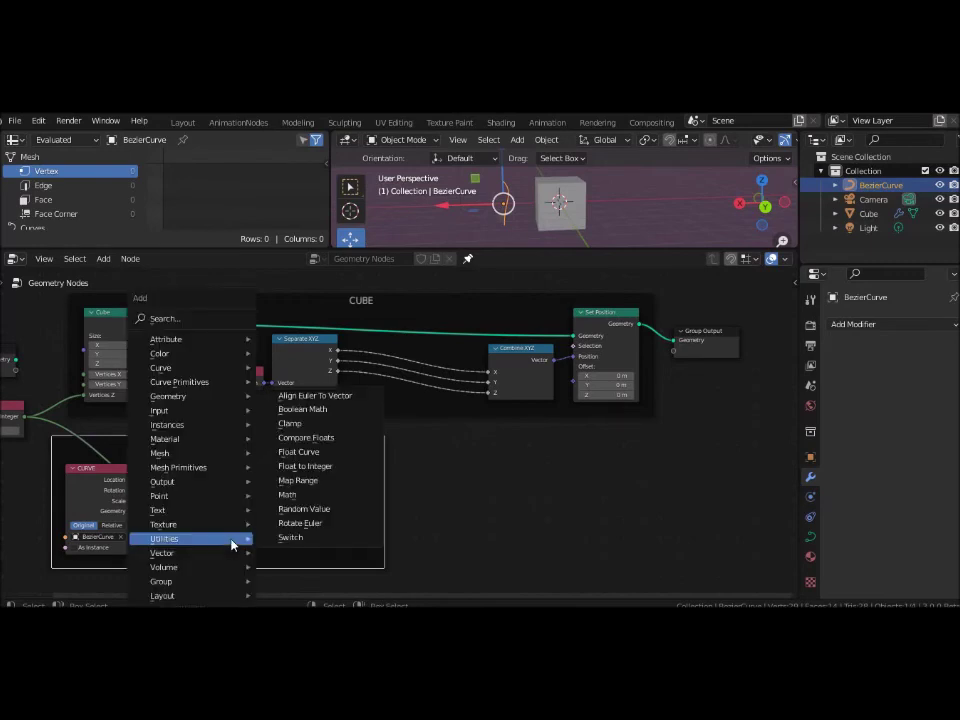
mouse_move(160, 410)
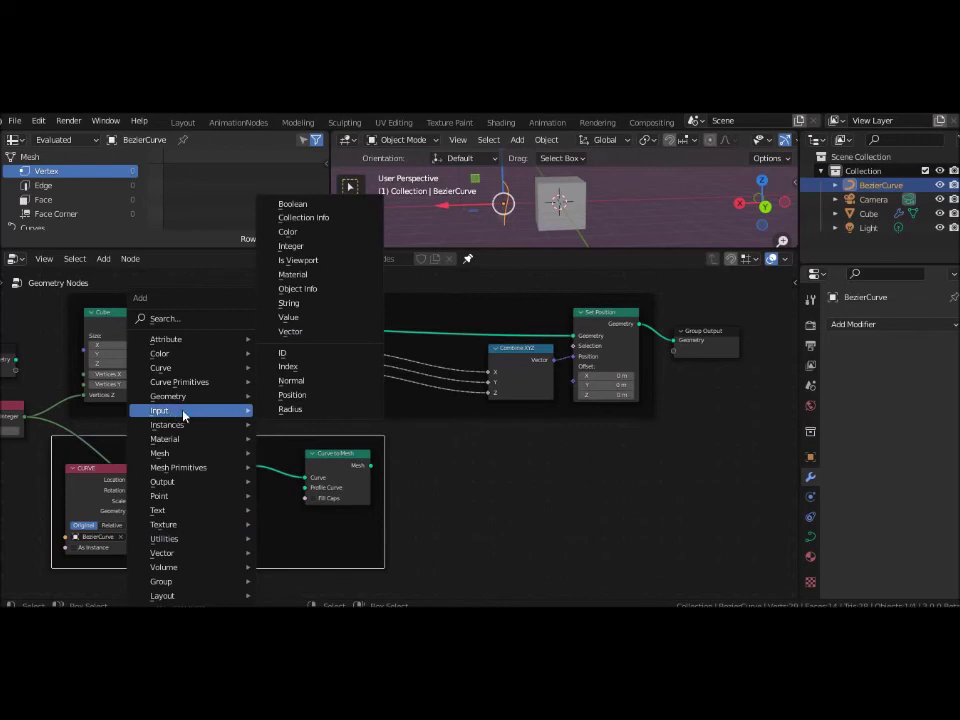
- Add a Position input node below Resample Curve in the CURVE frame
left_click(292, 395)
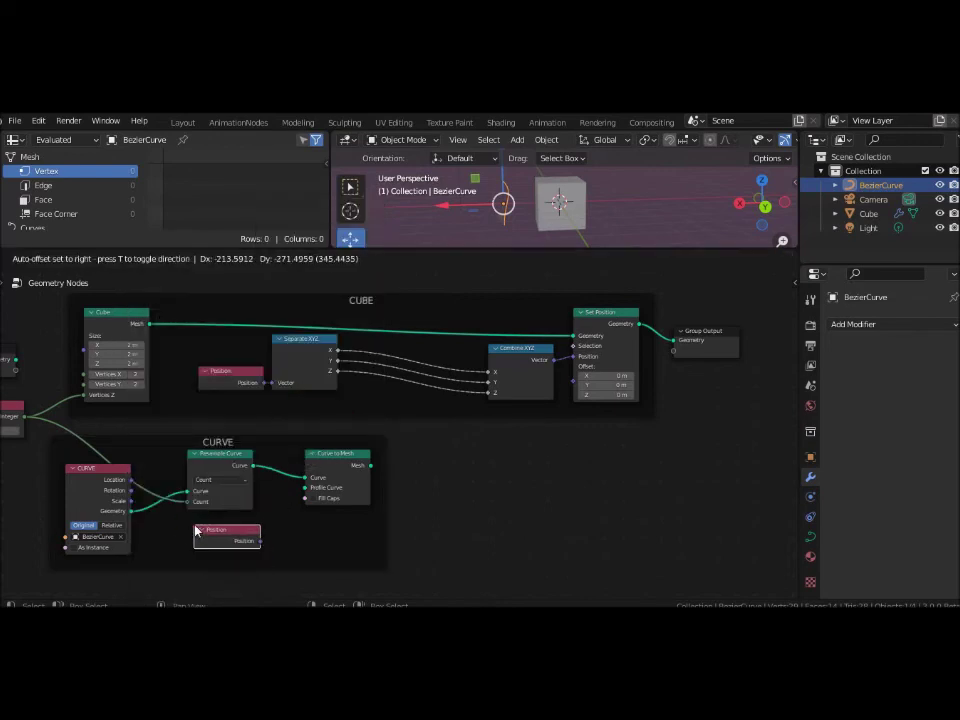
left_click(196, 531)
middle_click_drag(519, 498, 519, 455)
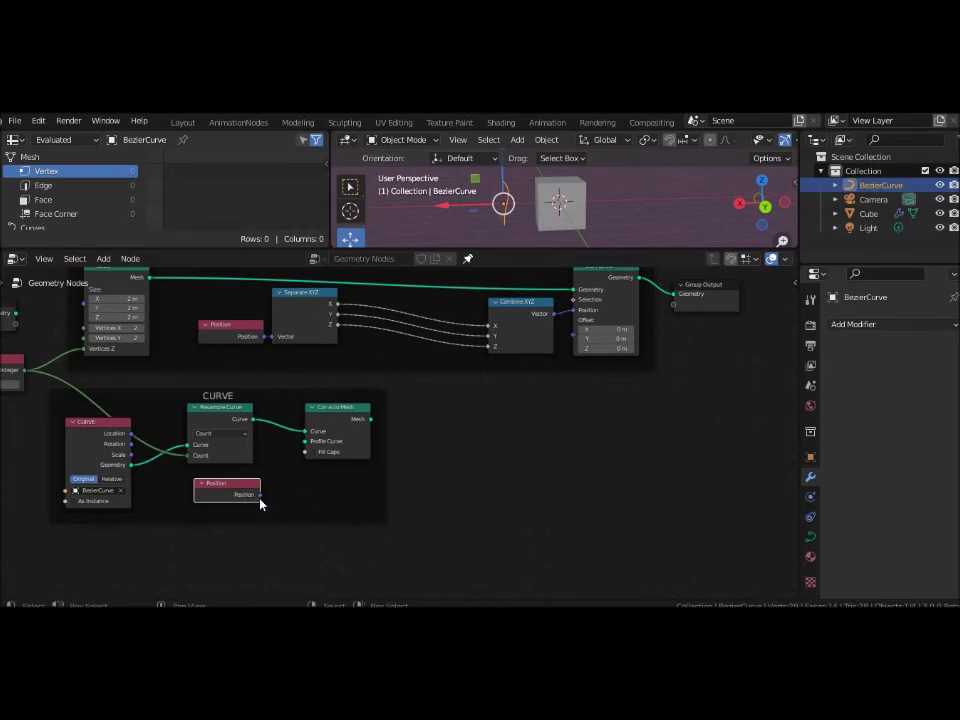
left_click(233, 487)
left_click_drag(233, 487, 226, 512)
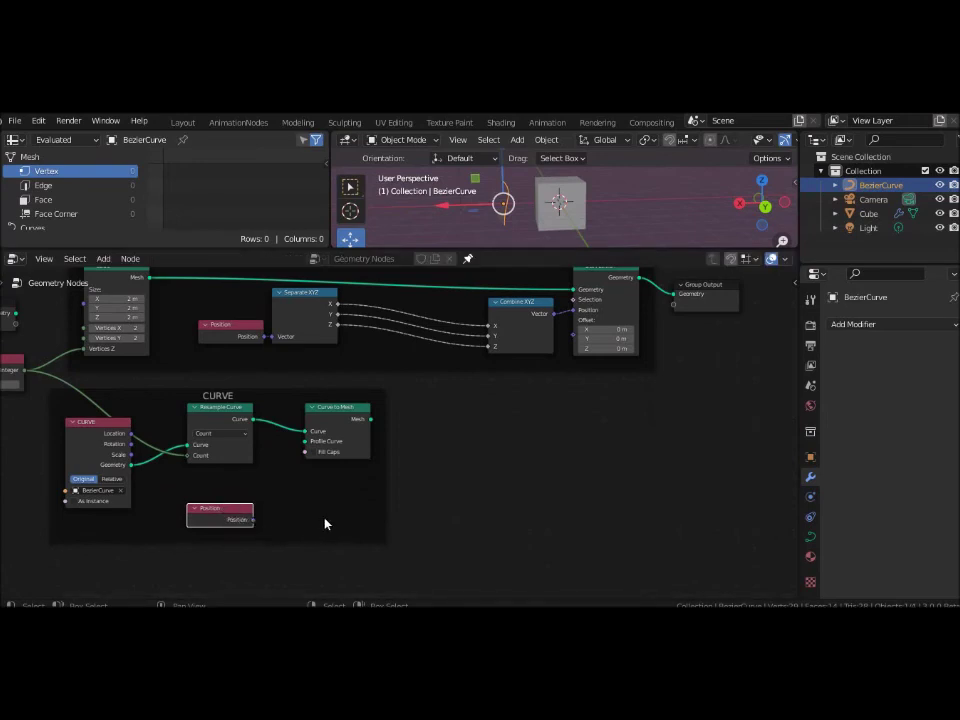
- Add a Separate XYZ node and connect the Position output into it
key("shift+a")
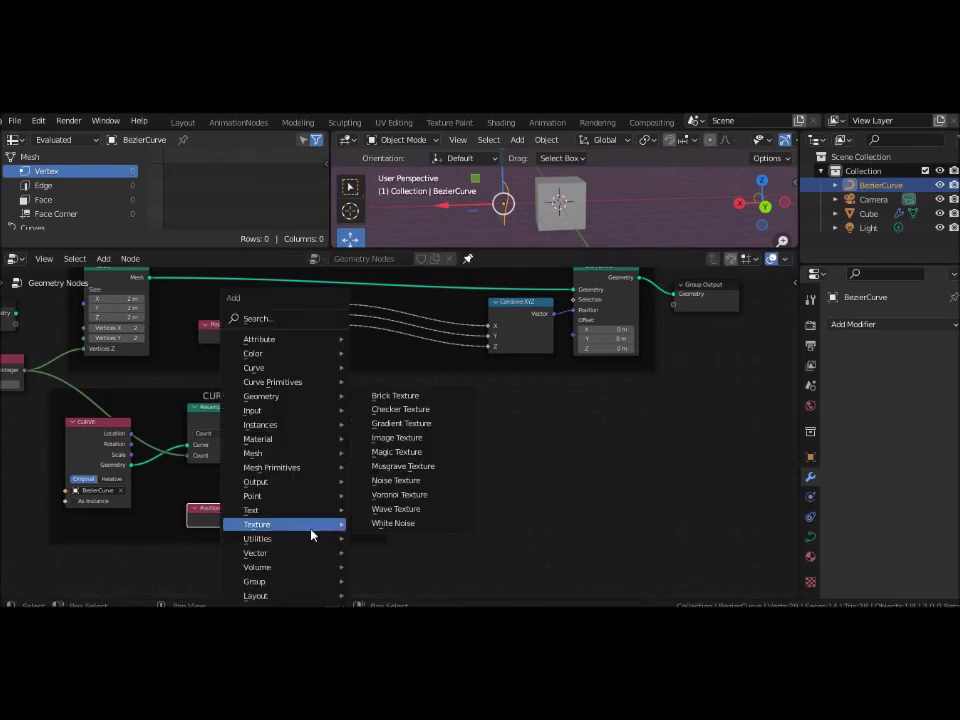
mouse_move(256, 553)
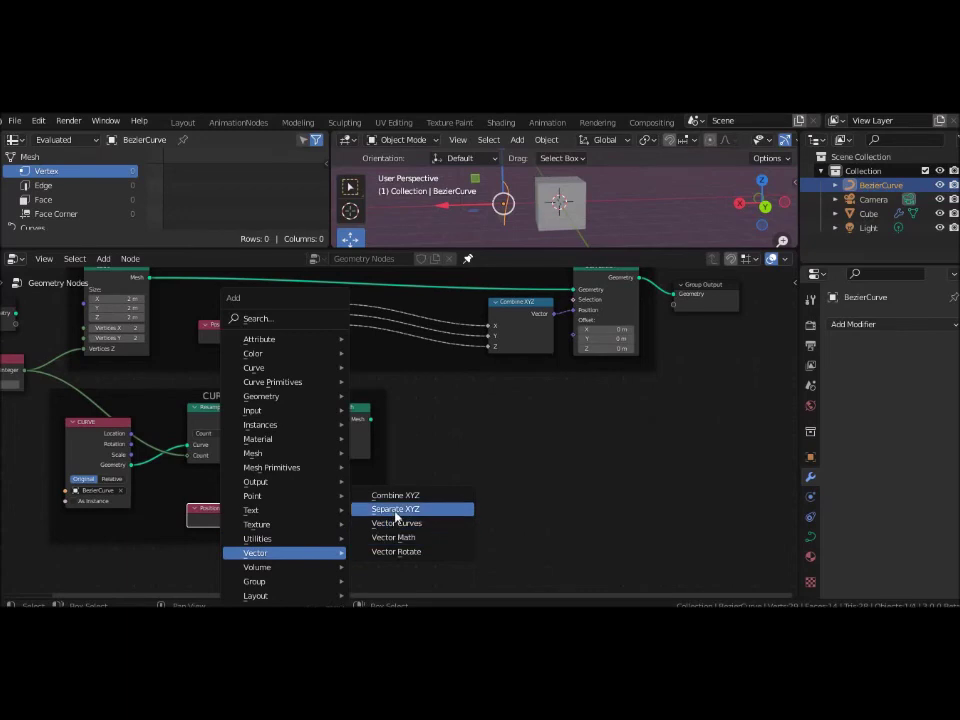
left_click(381, 509)
left_click(279, 483)
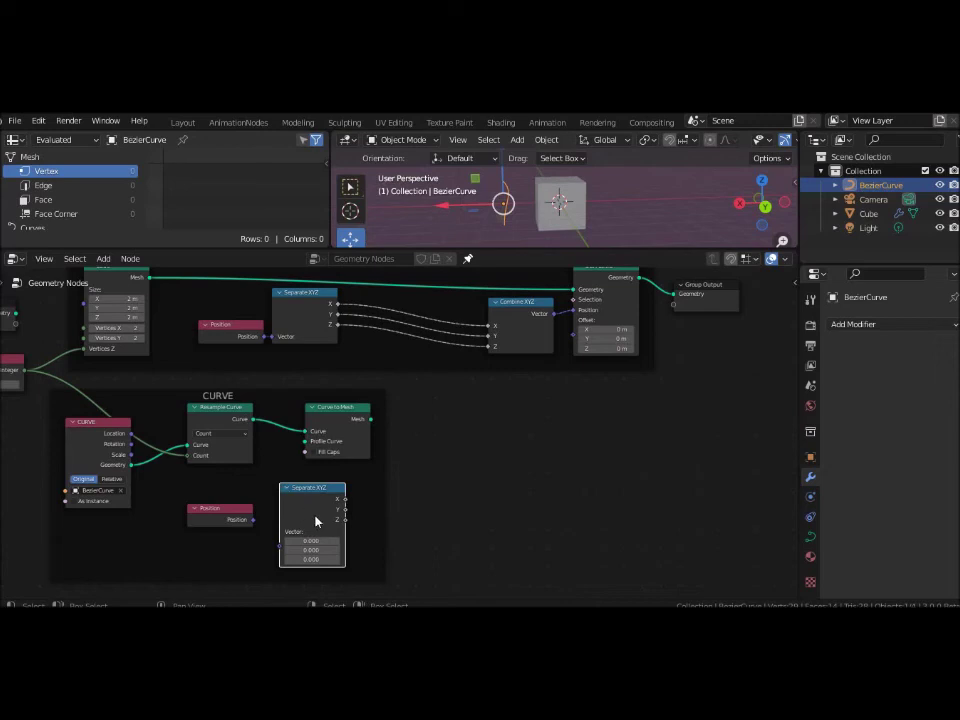
left_click_drag(252, 525, 285, 548)
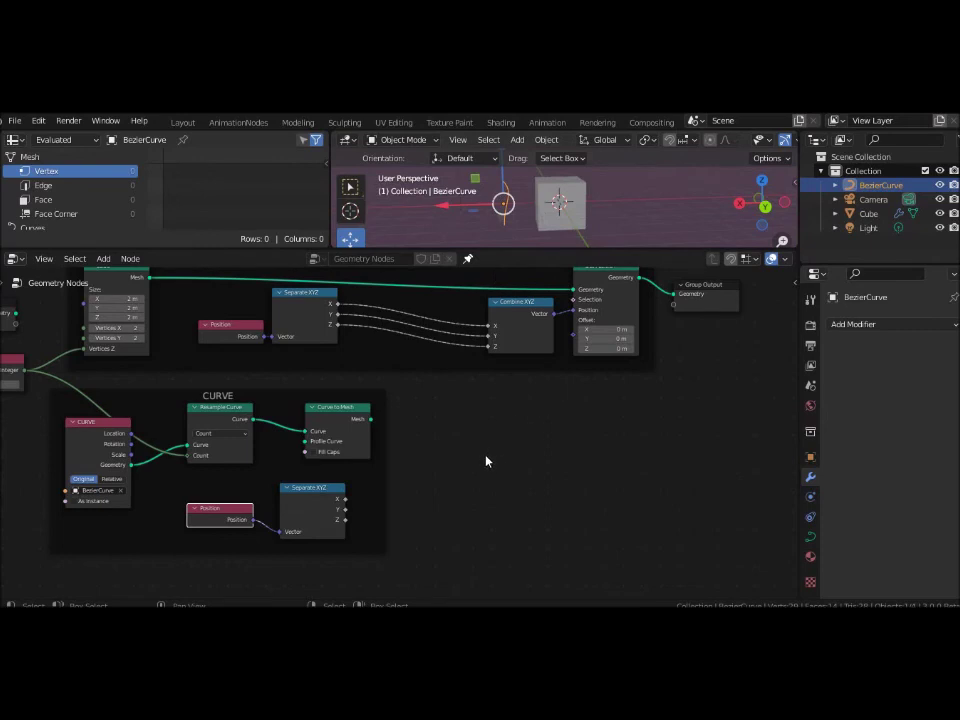
left_click(358, 500)
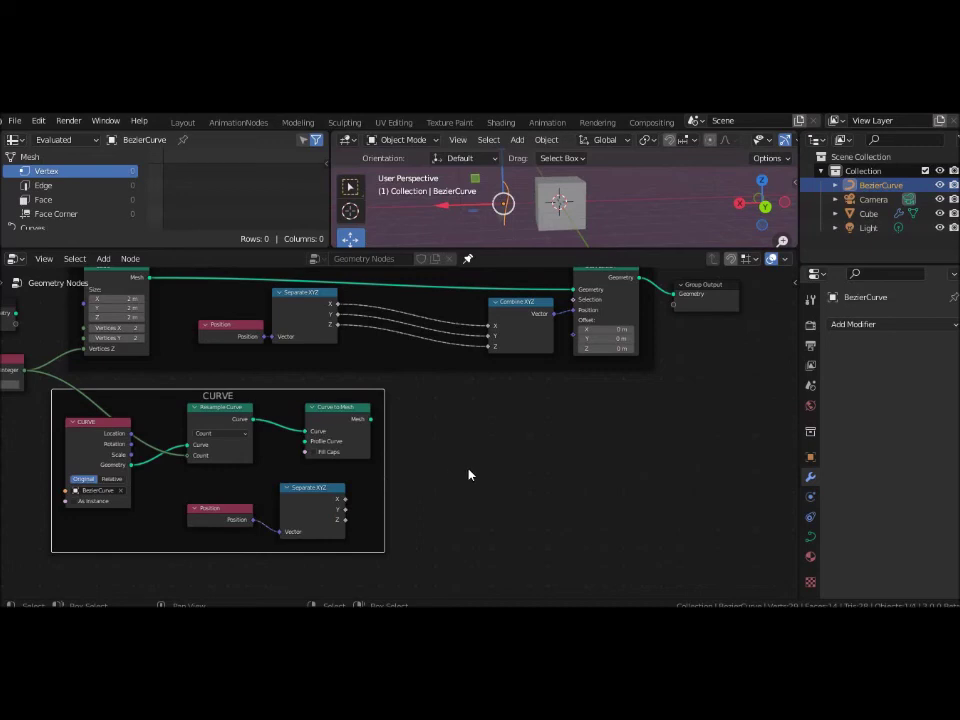
key("shift+a")
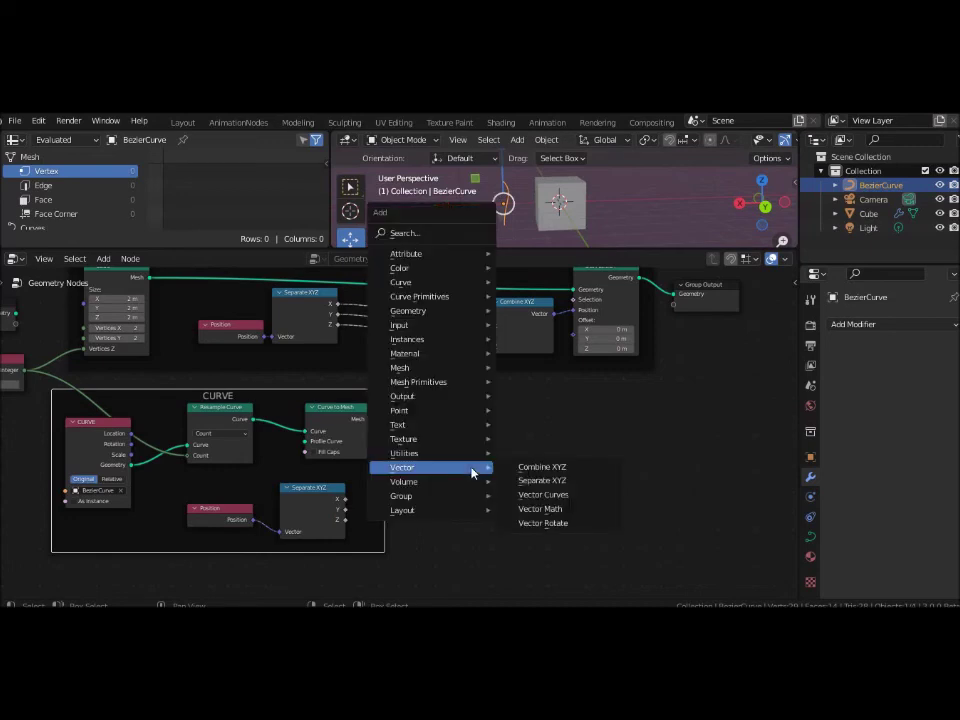
mouse_move(420, 253)
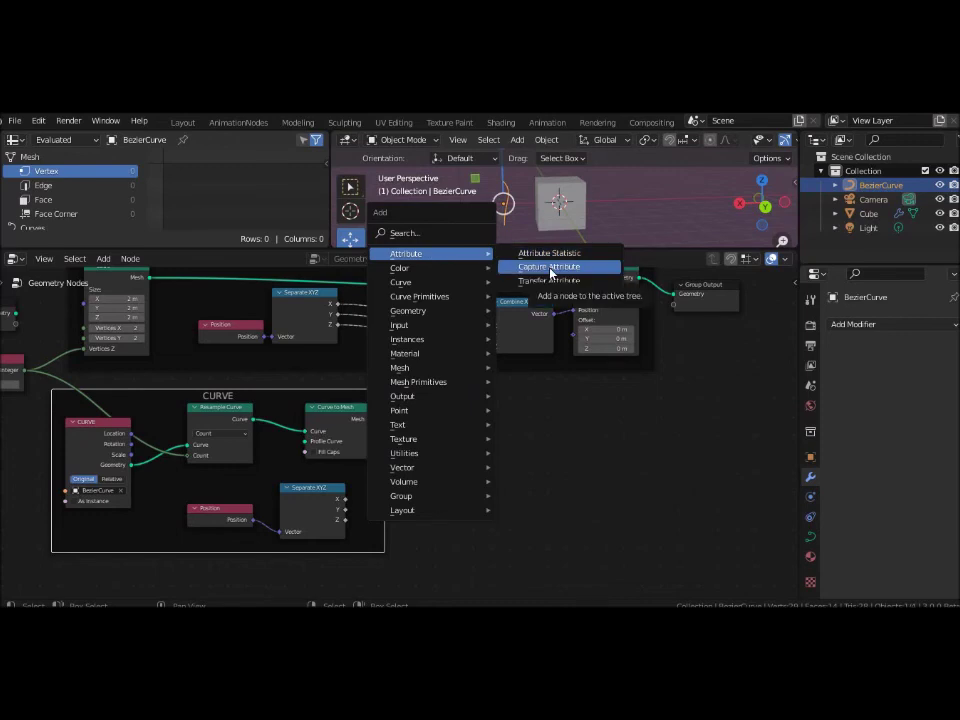
- Add a Capture Attribute node storing Separate XYZ's X on the Curve to Mesh mesh
left_click(550, 268)
left_click(361, 473)
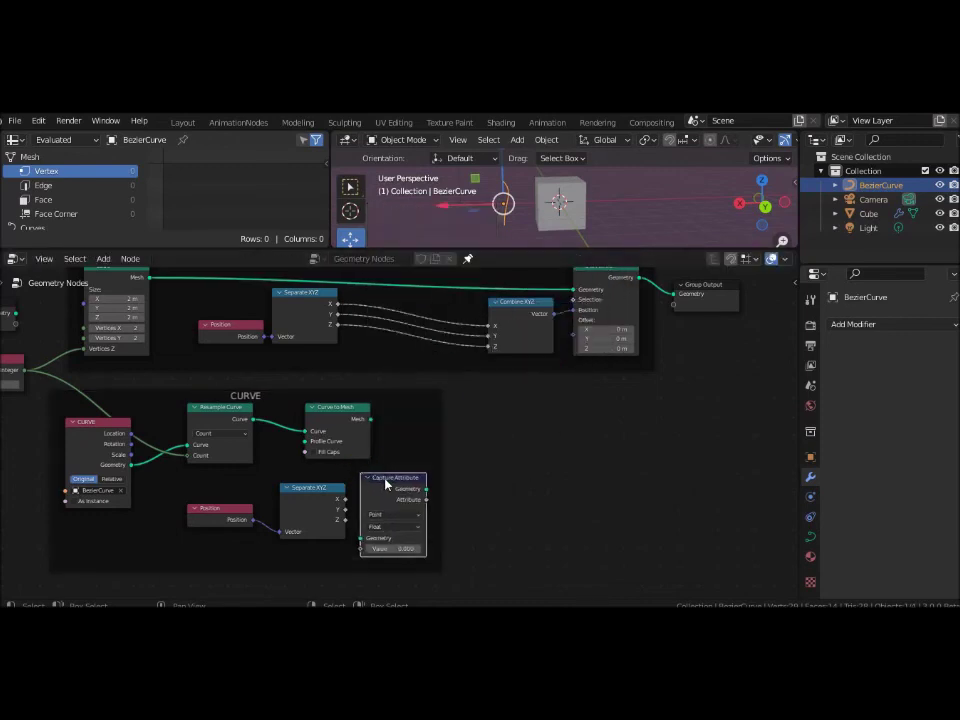
left_click_drag(386, 484, 462, 410)
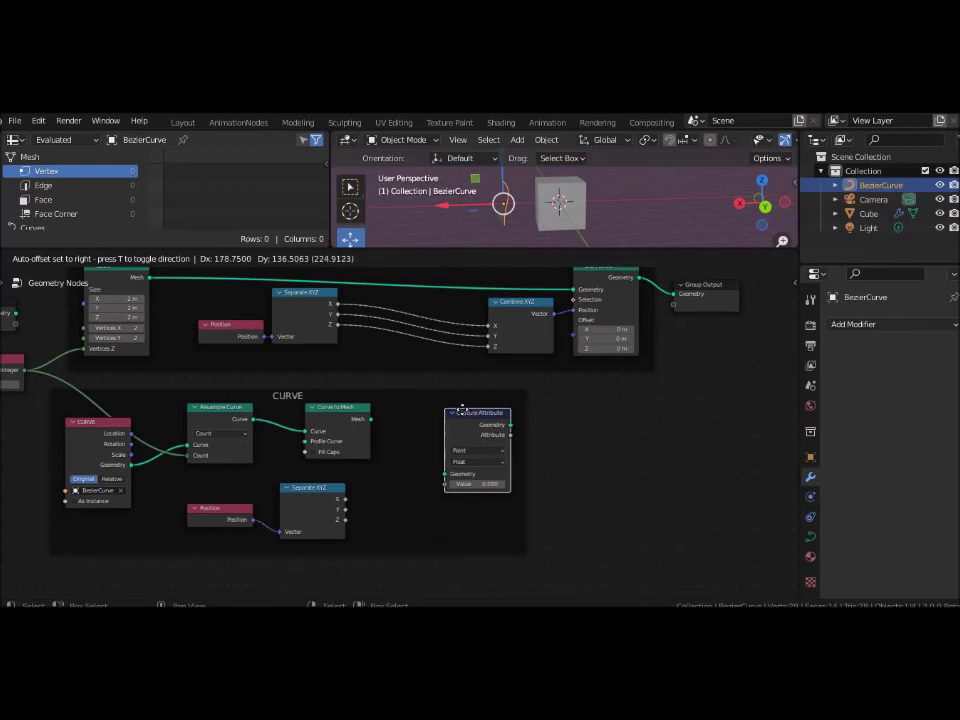
left_click_drag(462, 410, 448, 405)
left_click_drag(369, 419, 422, 467)
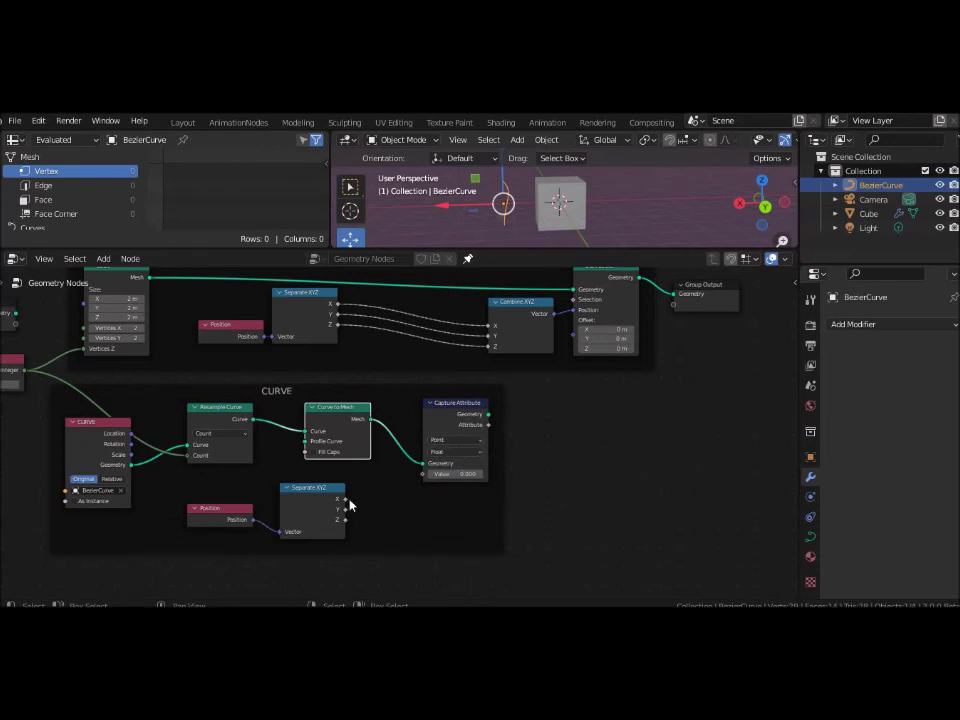
left_click_drag(345, 498, 427, 474)
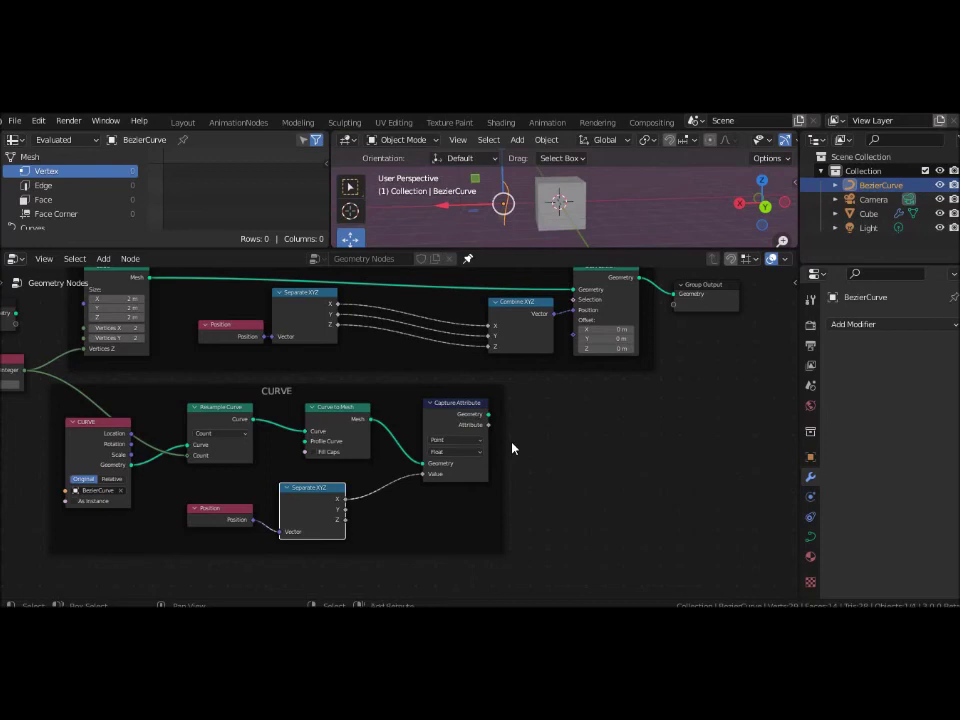
key("shift+a")
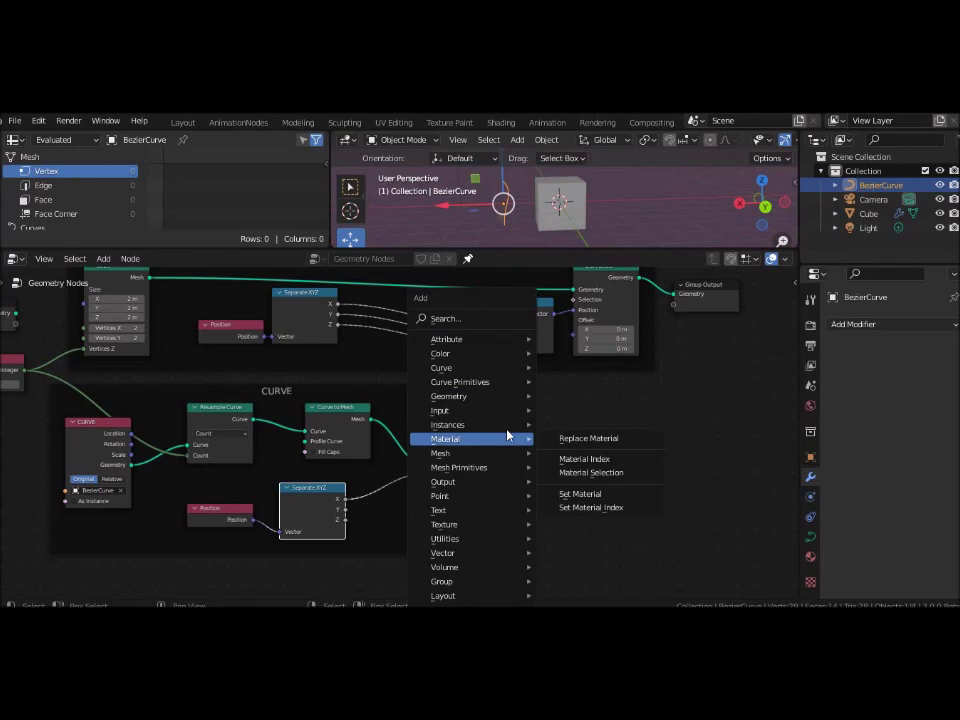
- Add a Transfer Attribute node right of Capture Attribute with Index mapping
mouse_move(447, 339)
left_click(588, 366)
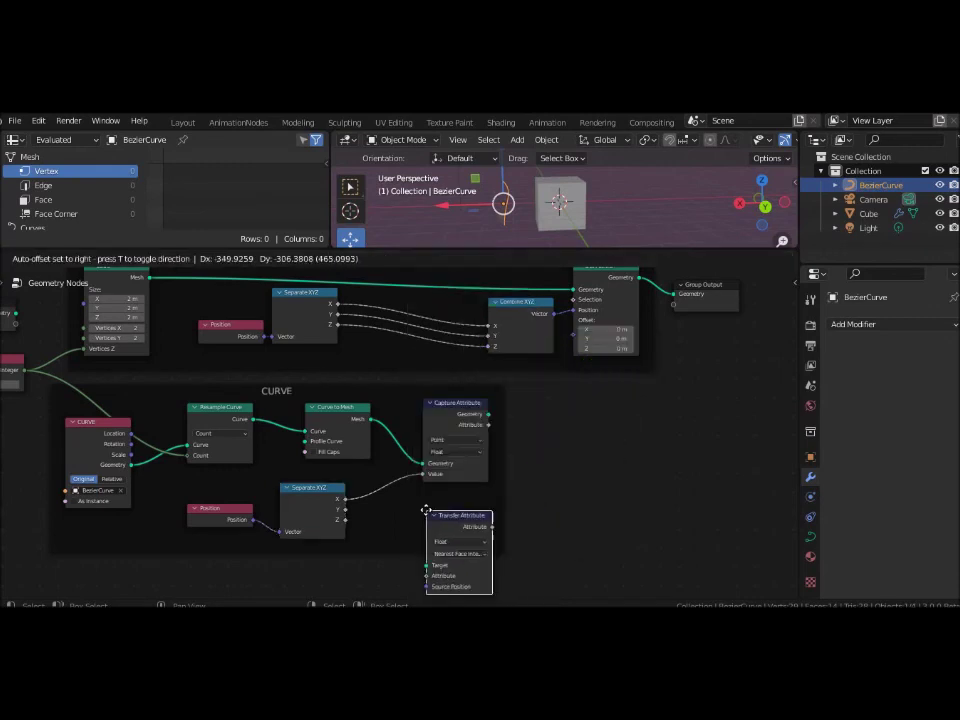
left_click(428, 501)
left_click_drag(437, 512, 566, 405)
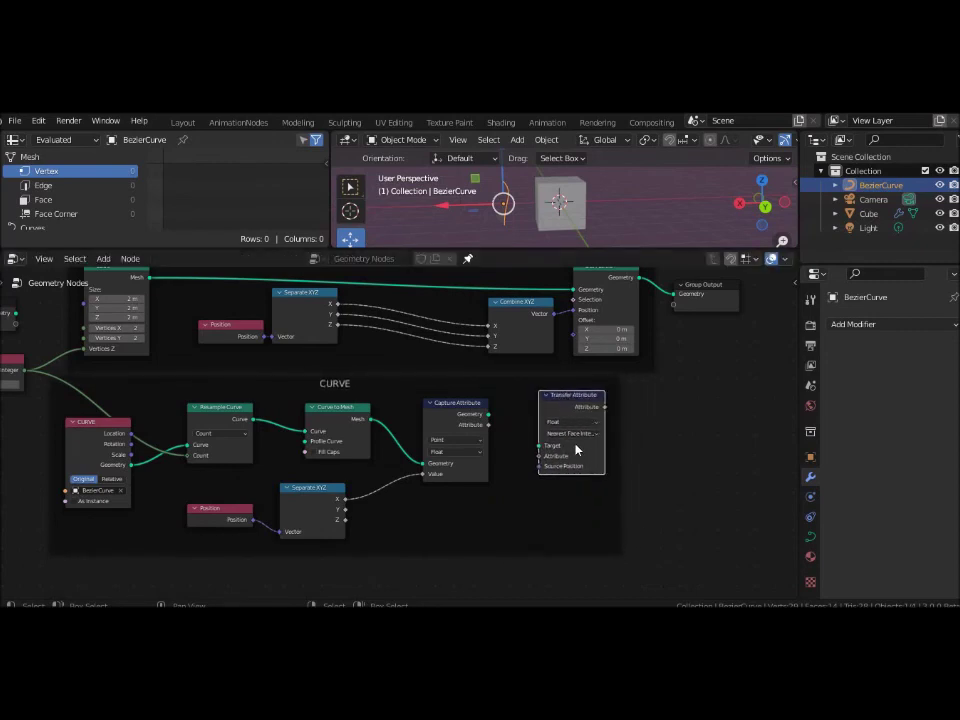
left_click(566, 434)
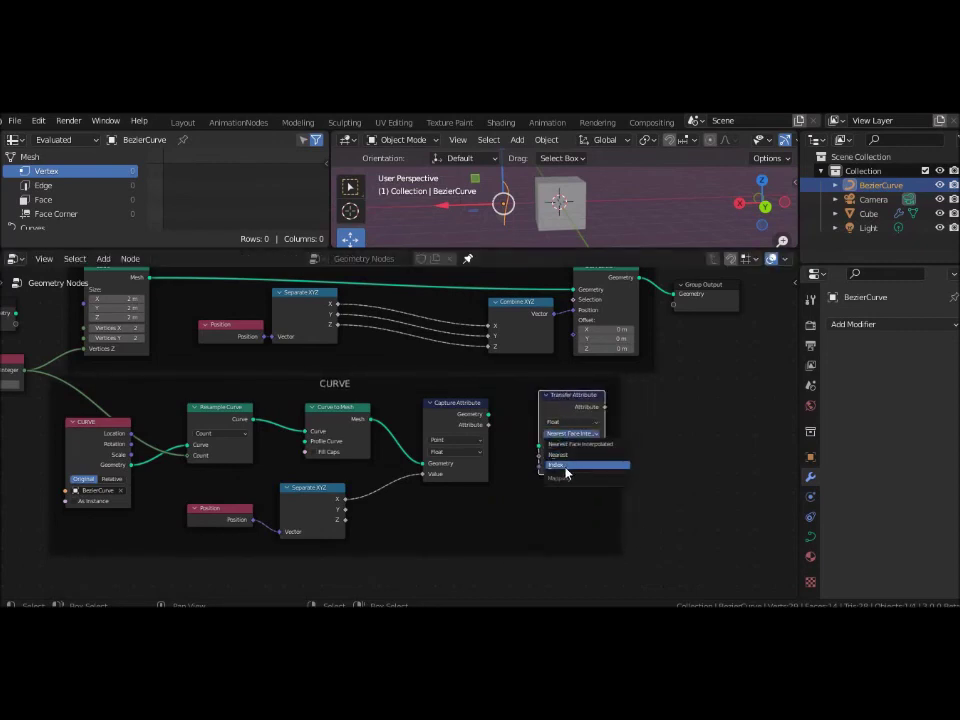
left_click(562, 465)
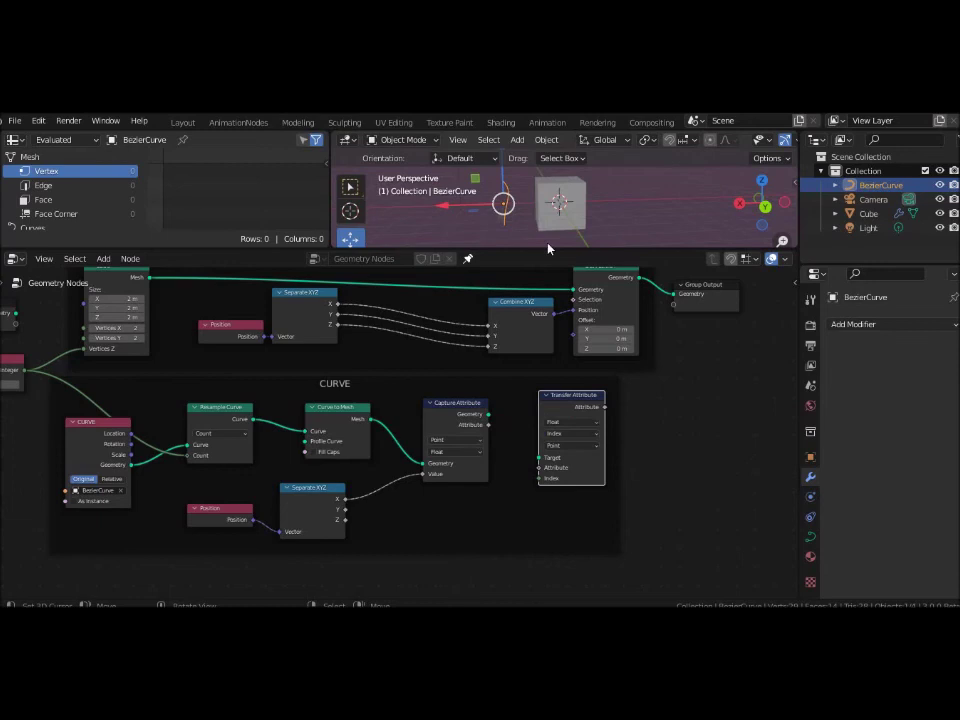
- Link Capture Attribute's Geometry to Target and its Attribute to Transfer Attribute's Attribute
left_click_drag(488, 413, 540, 457)
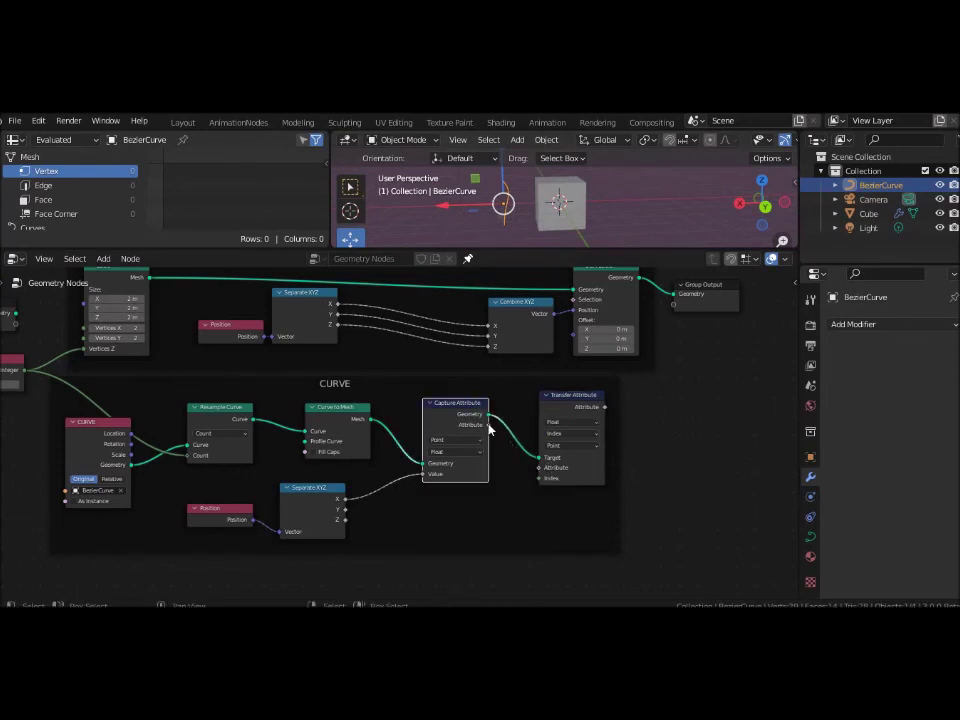
left_click_drag(488, 424, 515, 467)
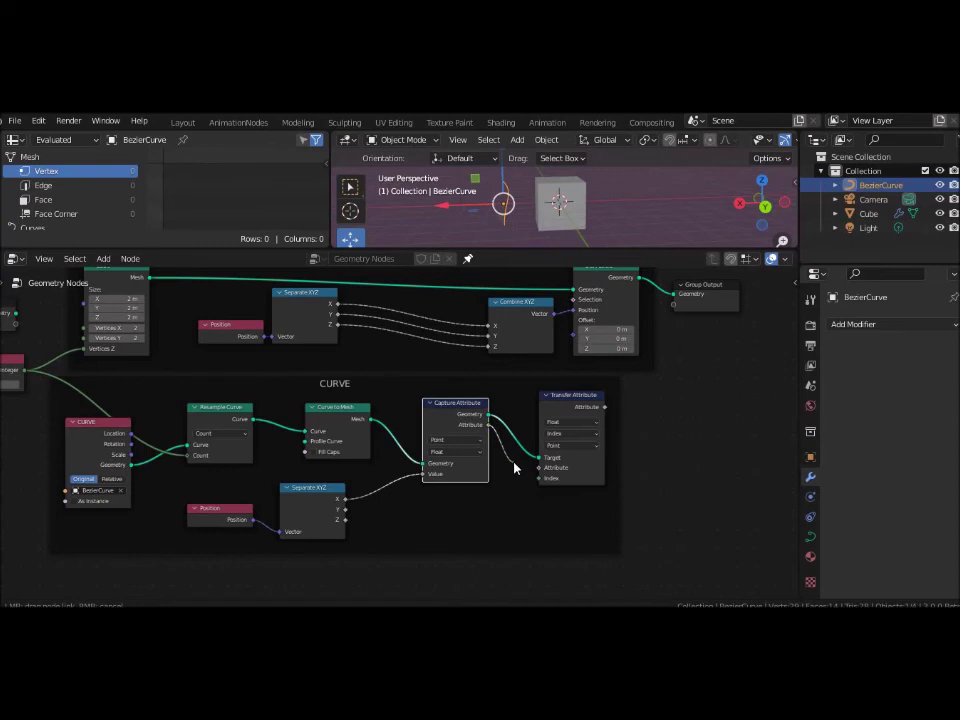
left_click_drag(515, 467, 540, 468)
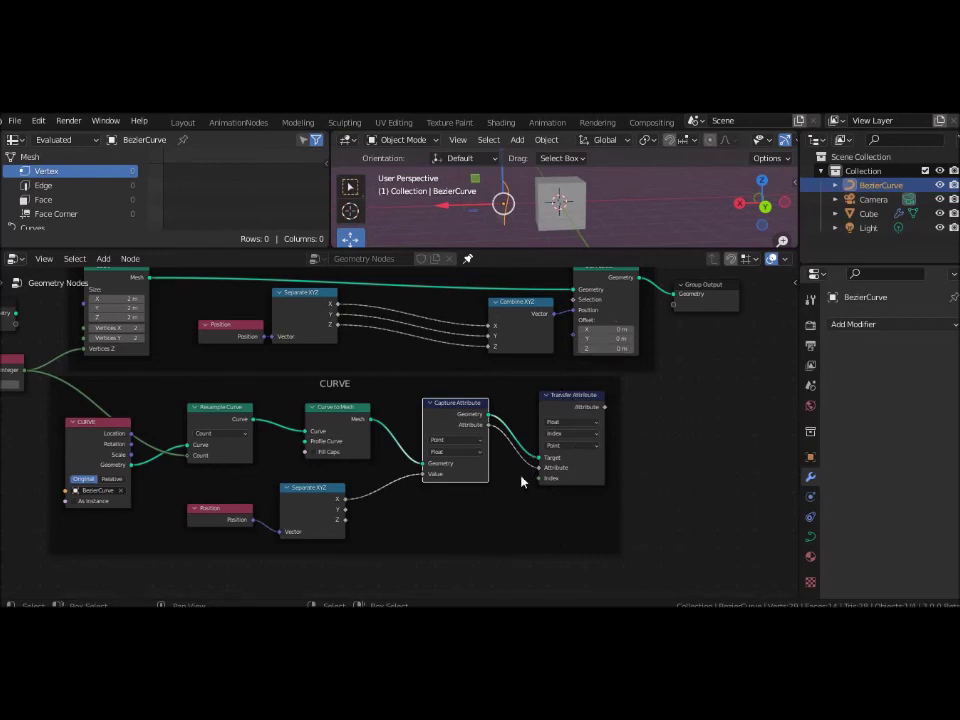
left_click(477, 524)
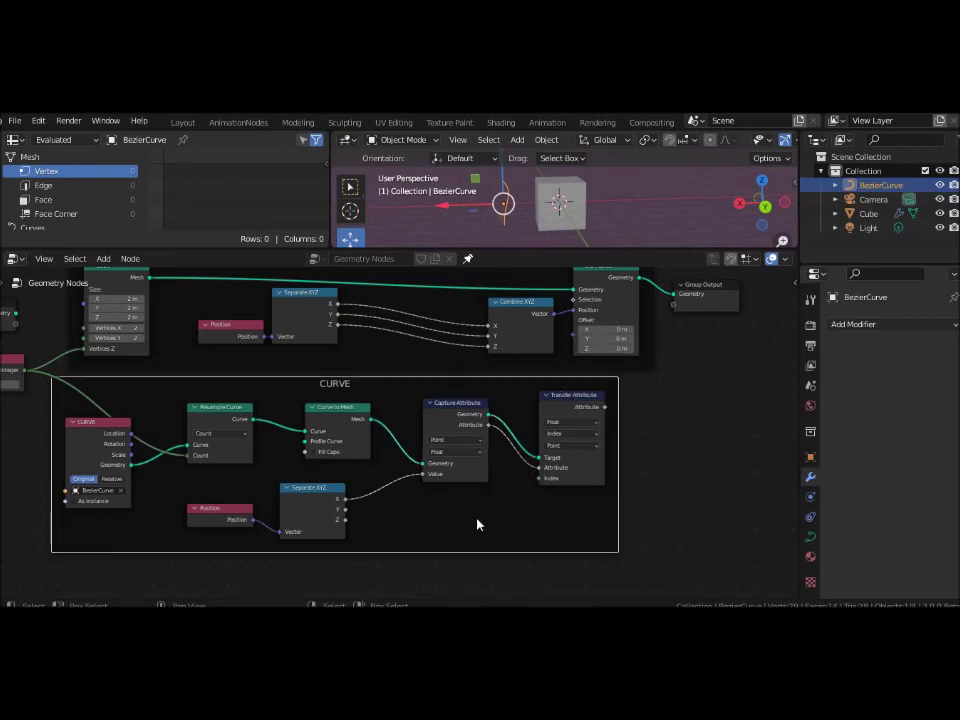
key("shift+a")
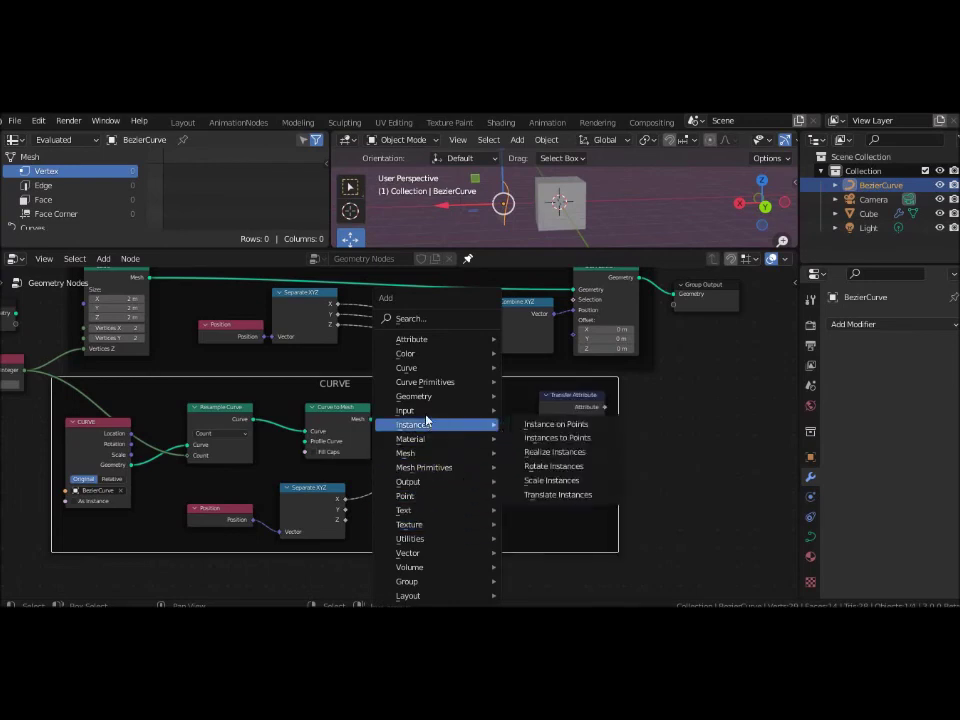
mouse_move(436, 410)
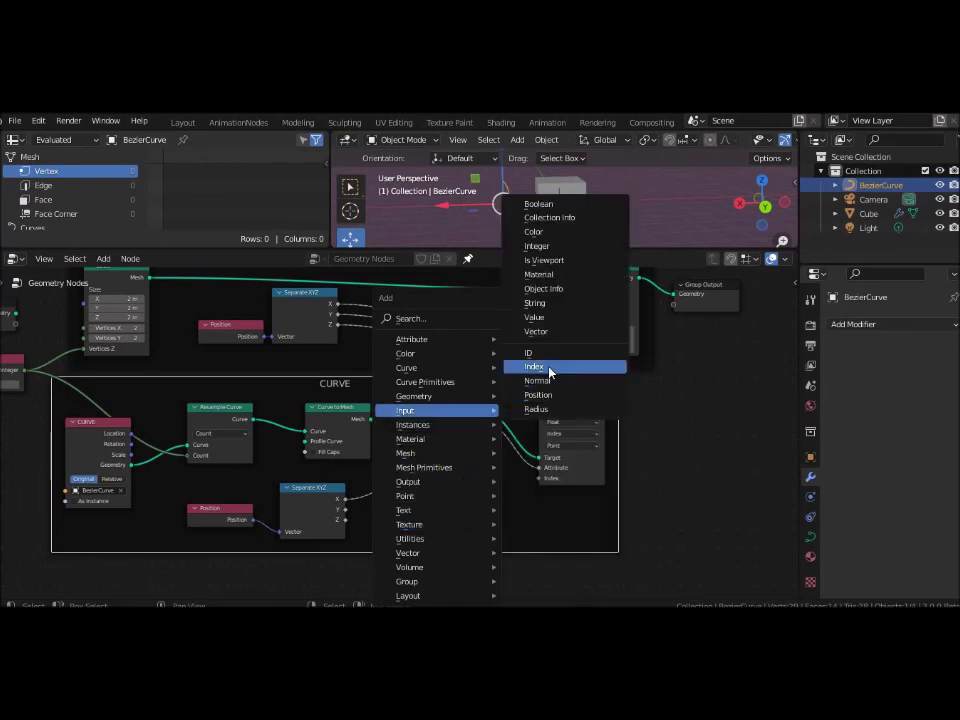
- Place an Index node below Separate XYZ and wire it into Transfer Attribute's Index socket
left_click(545, 366)
left_click(403, 524)
key("g")
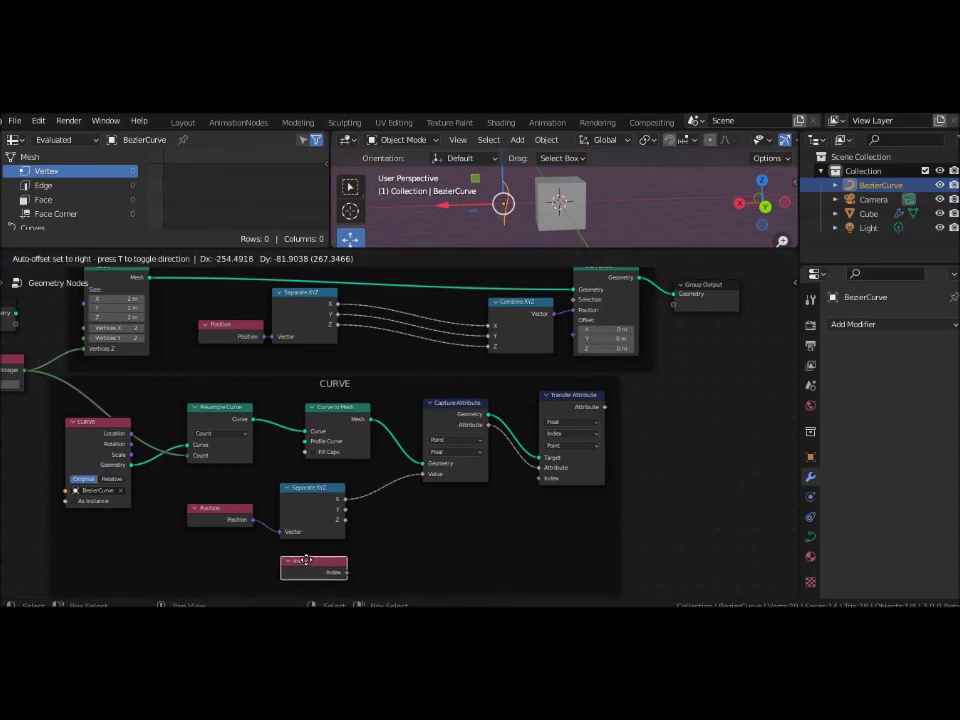
left_click(308, 565)
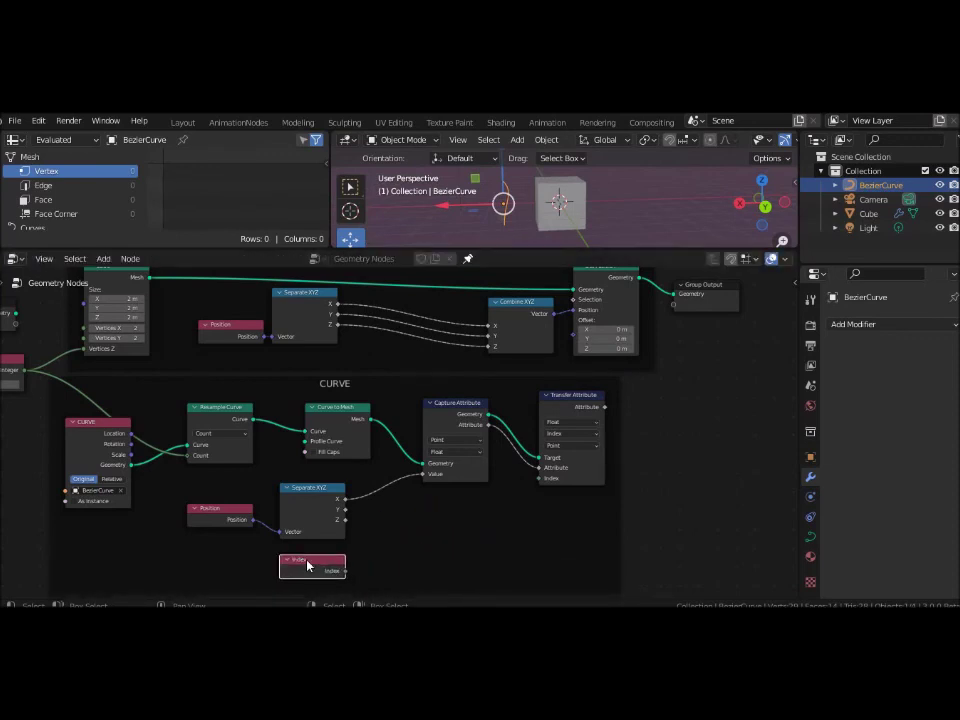
left_click(370, 583)
left_click_drag(346, 571, 539, 478)
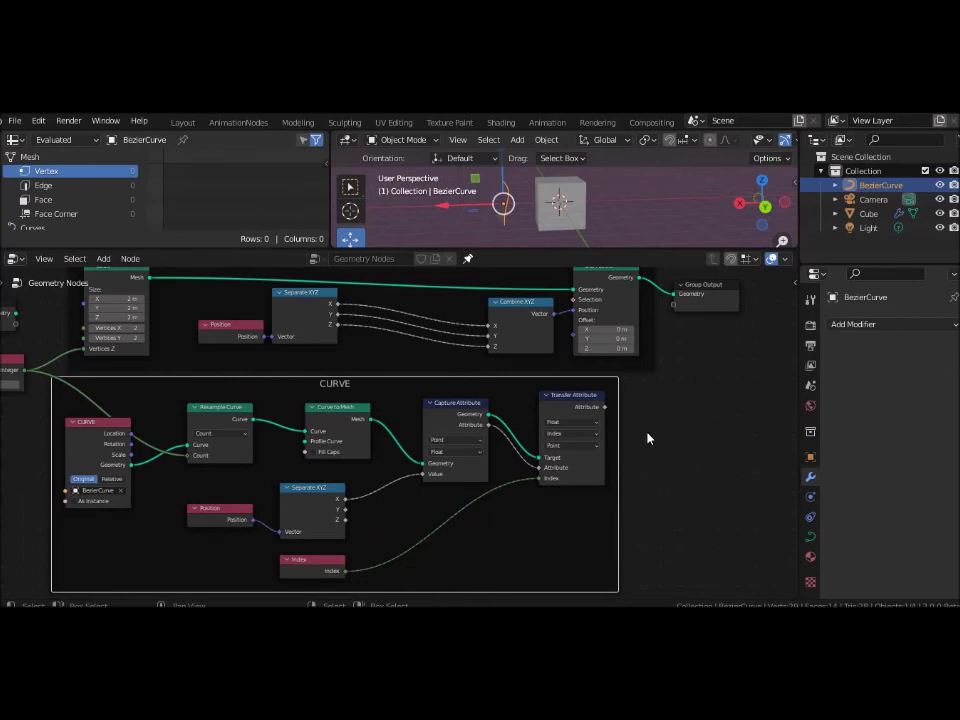
middle_click_drag(647, 437, 644, 440)
left_click(598, 408)
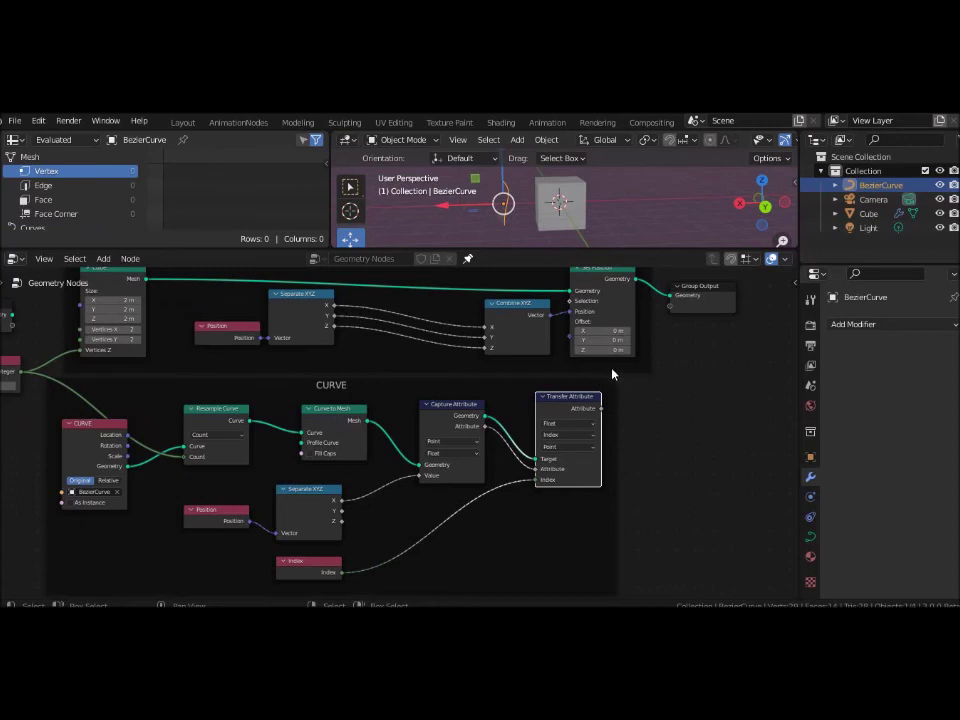
- Shift Group Output to the far right, then move Combine XYZ and Set Position right
left_click(606, 283)
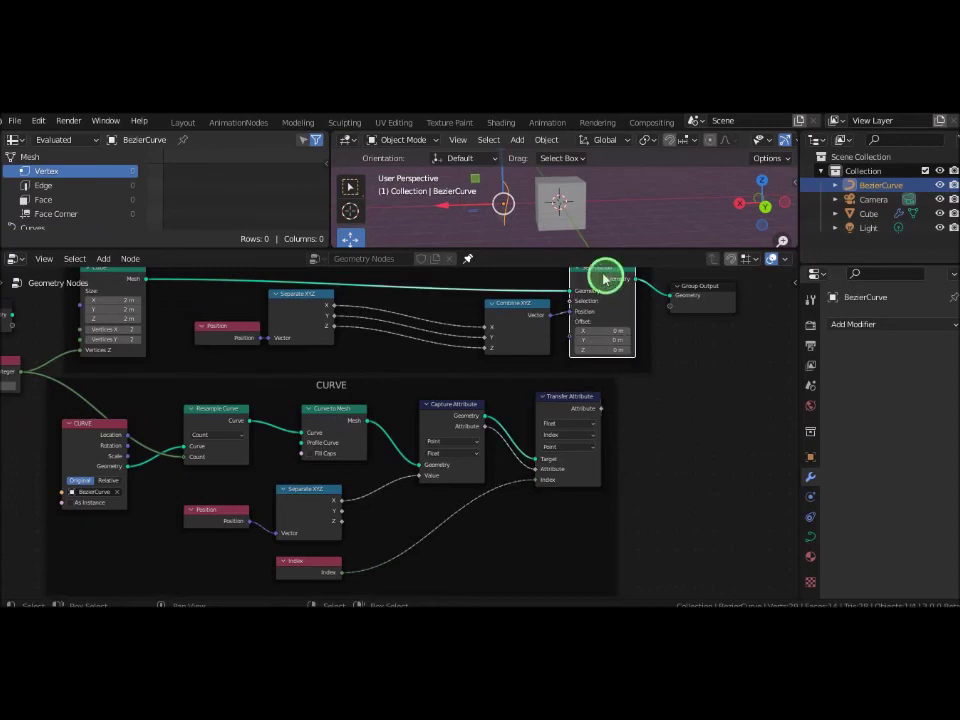
left_click(540, 311, "shift")
left_click_drag(713, 283, 825, 283)
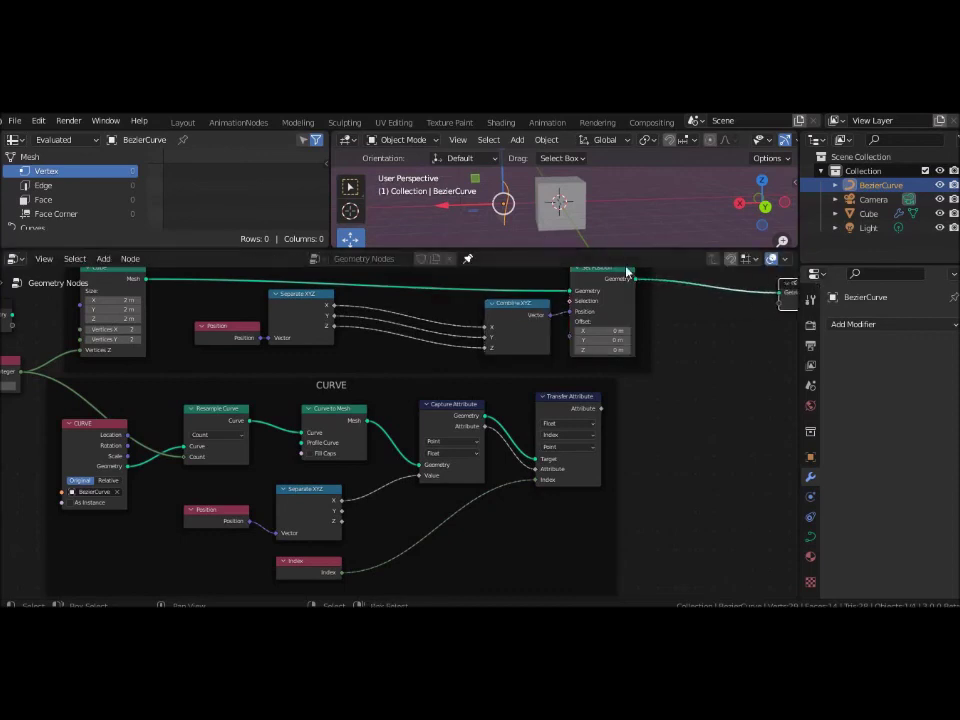
left_click(587, 285)
left_click(510, 308, "shift")
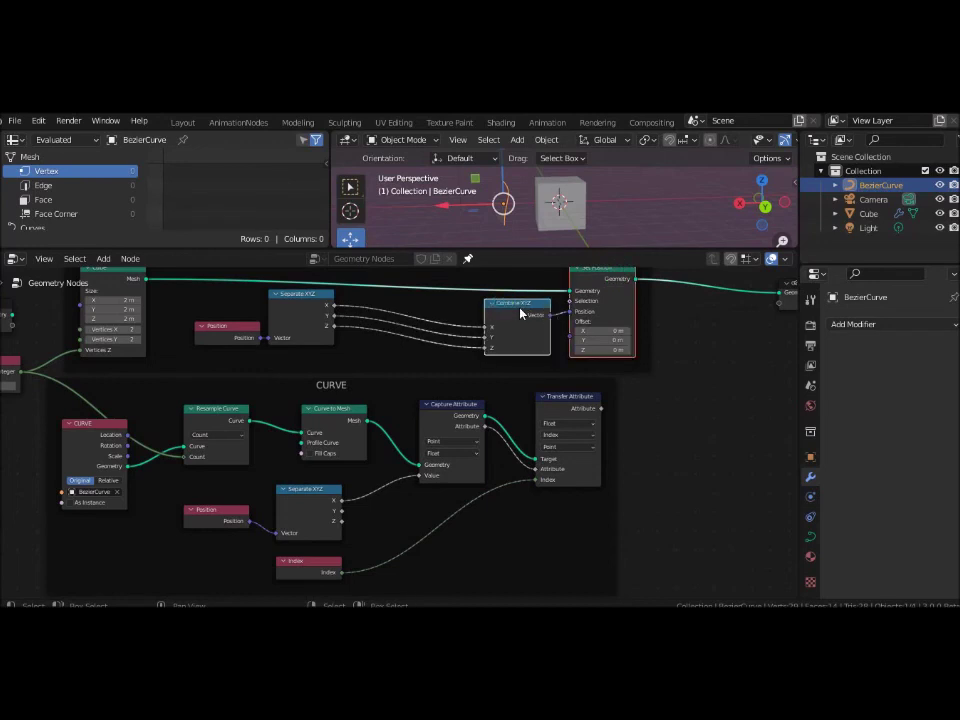
left_click_drag(521, 314, 649, 313)
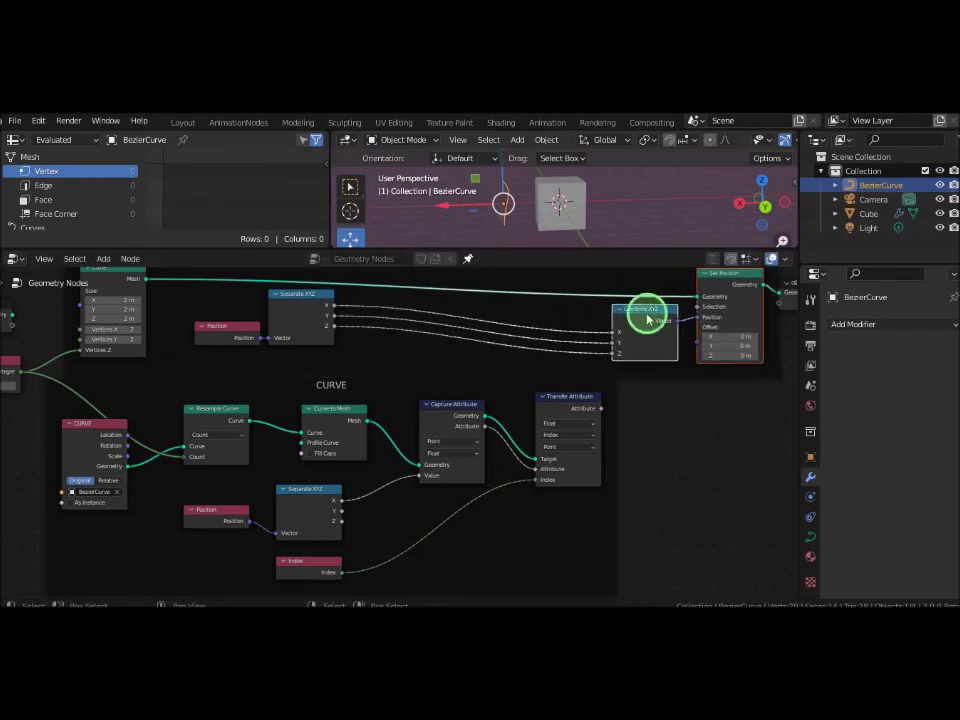
- Nudge the Transfer Attribute and Capture Attribute nodes slightly left in the CURVE section
left_click_drag(570, 395, 540, 391)
left_click_drag(454, 407, 417, 407)
left_click_drag(543, 400, 532, 418)
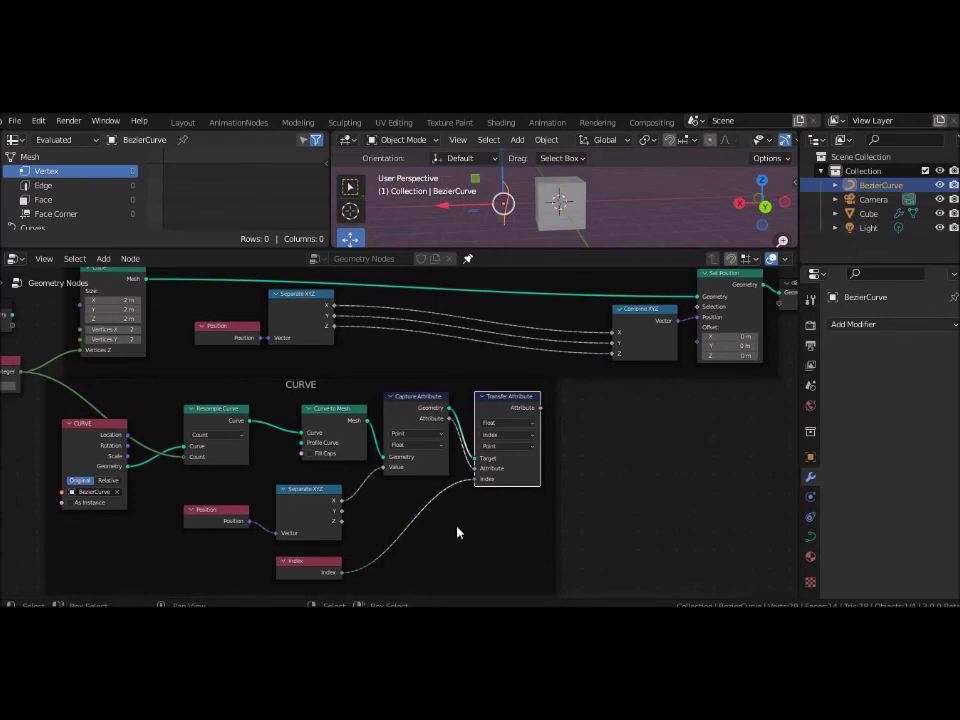
- Insert a Math Divide node with divisor 4 between Index and Transfer Attribute's Index input
key("shift+a")
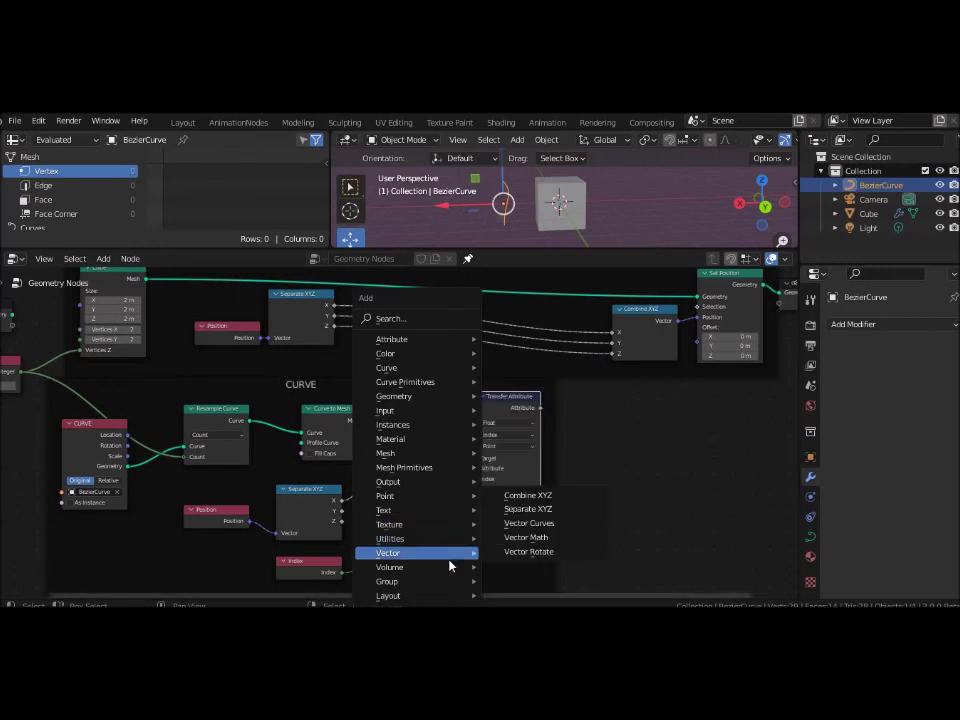
mouse_move(390, 538)
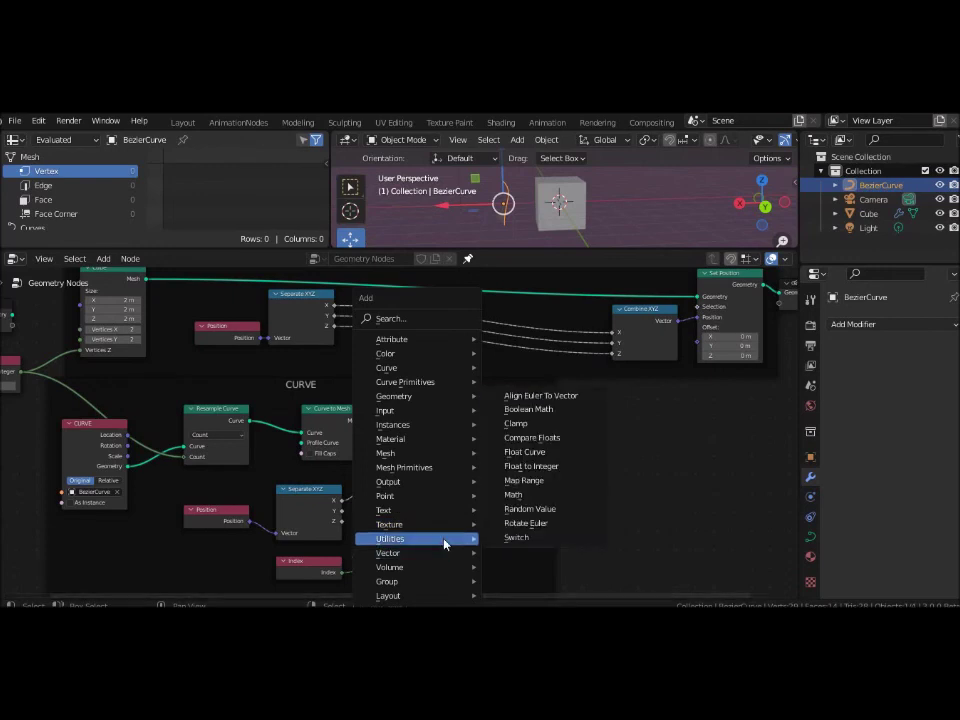
left_click(527, 500)
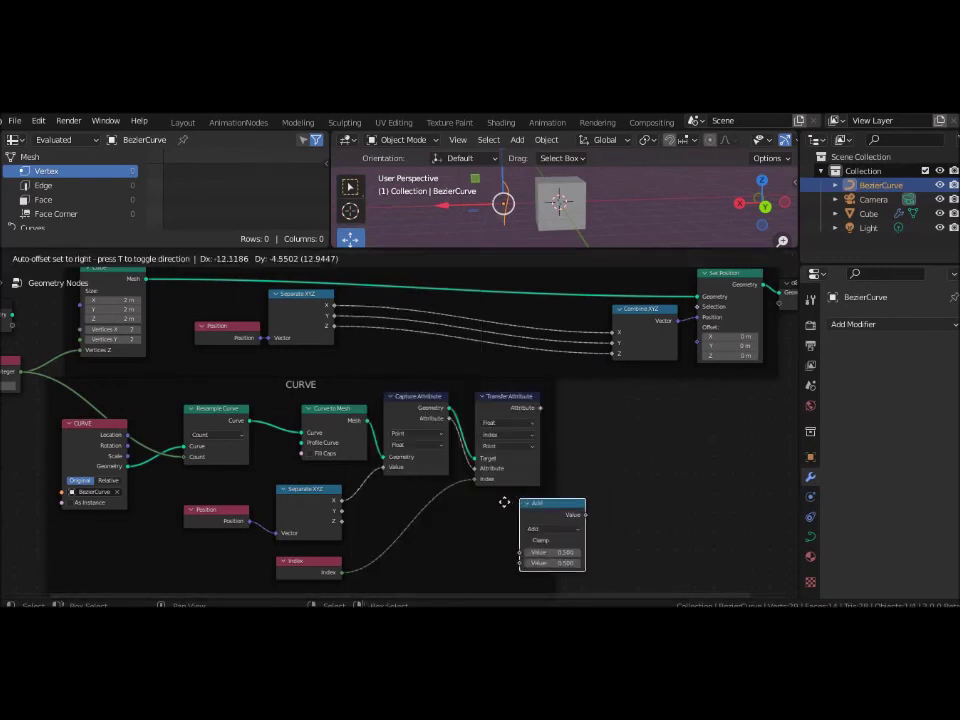
left_click(479, 532)
left_click(487, 541)
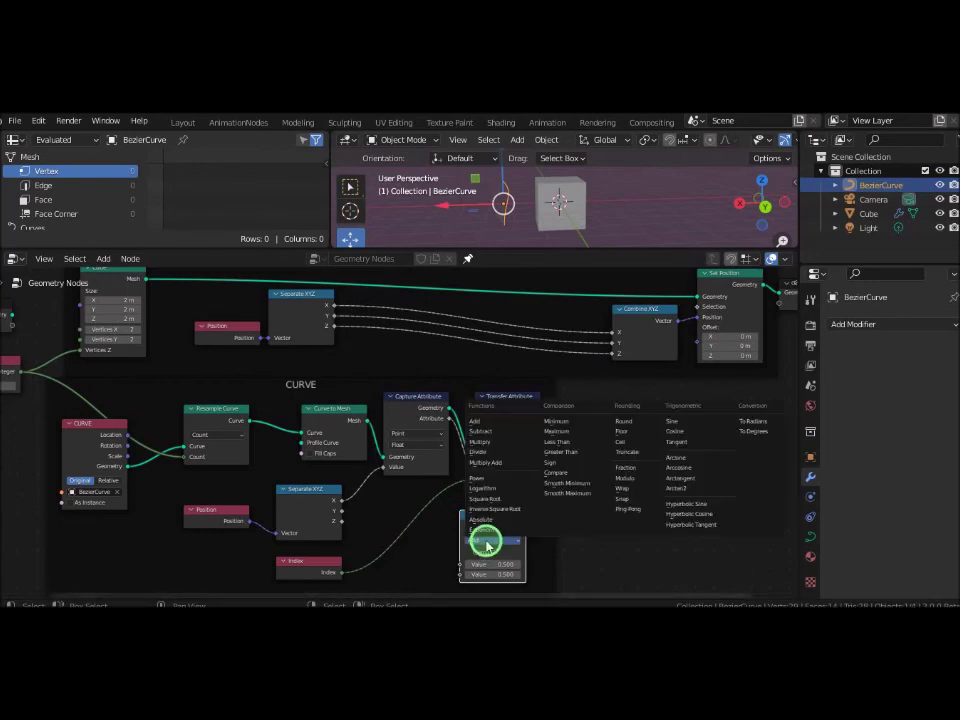
left_click(489, 453)
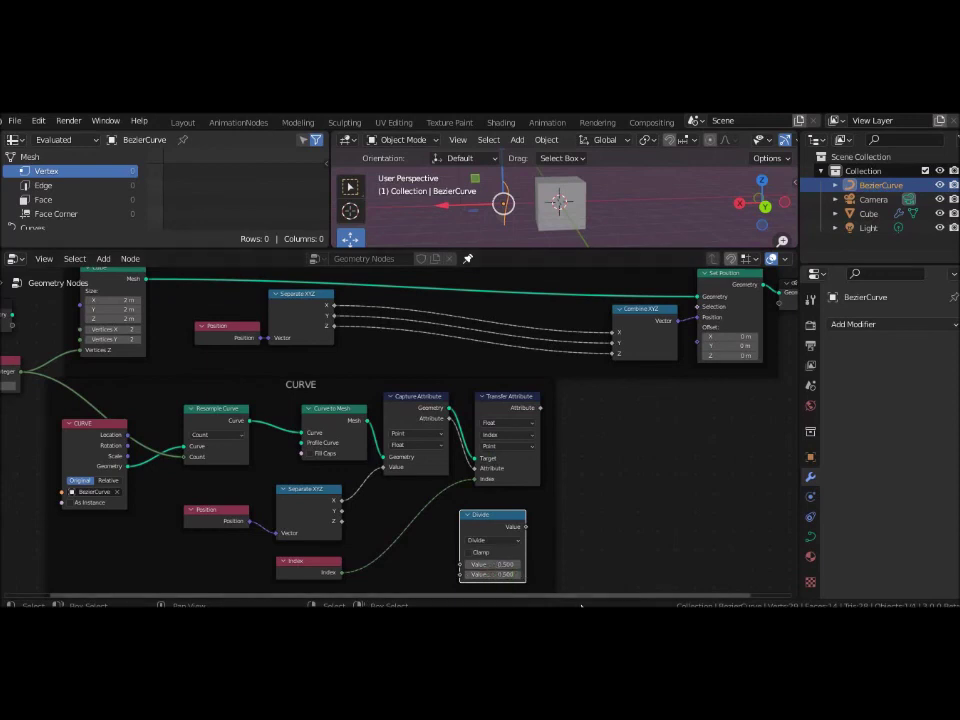
left_click(505, 575)
type("4")
key("Return")
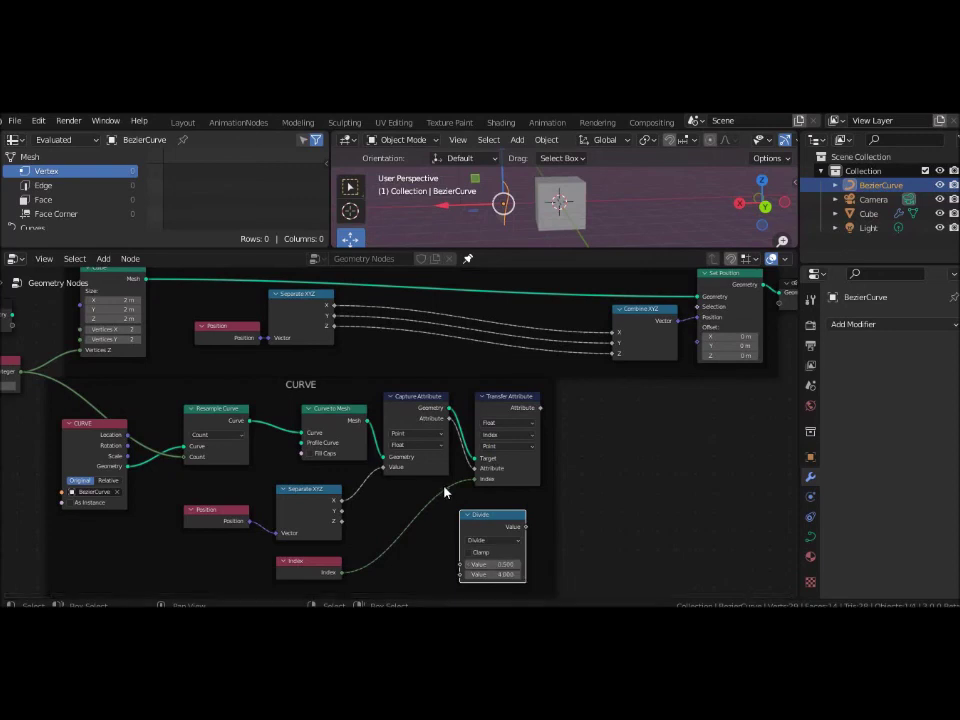
left_click_drag(487, 527, 418, 515)
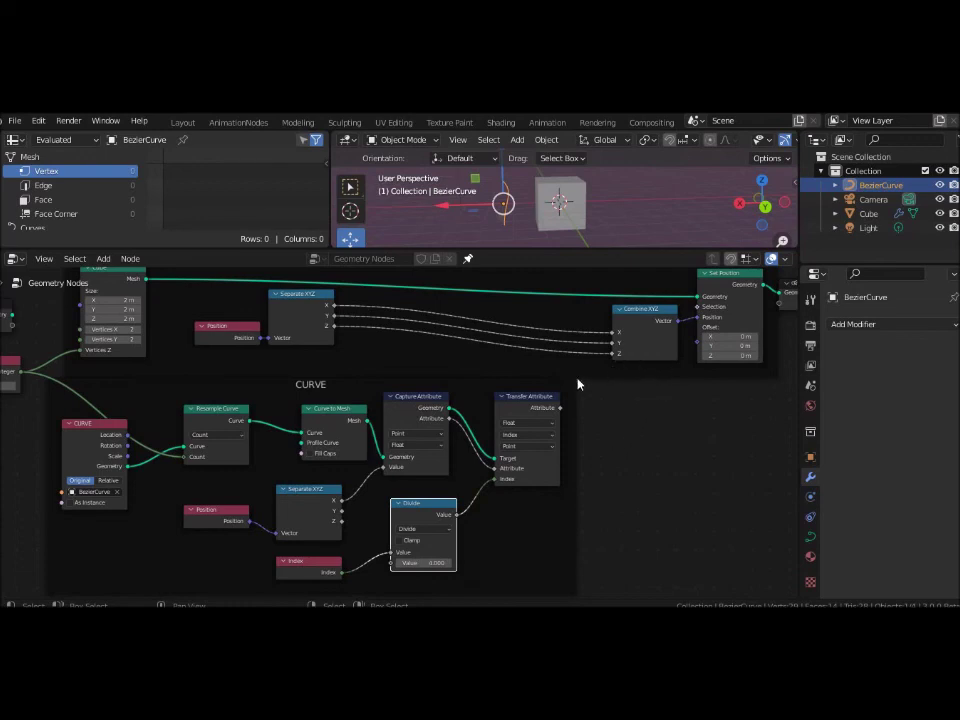
middle_click_drag(632, 421, 490, 429)
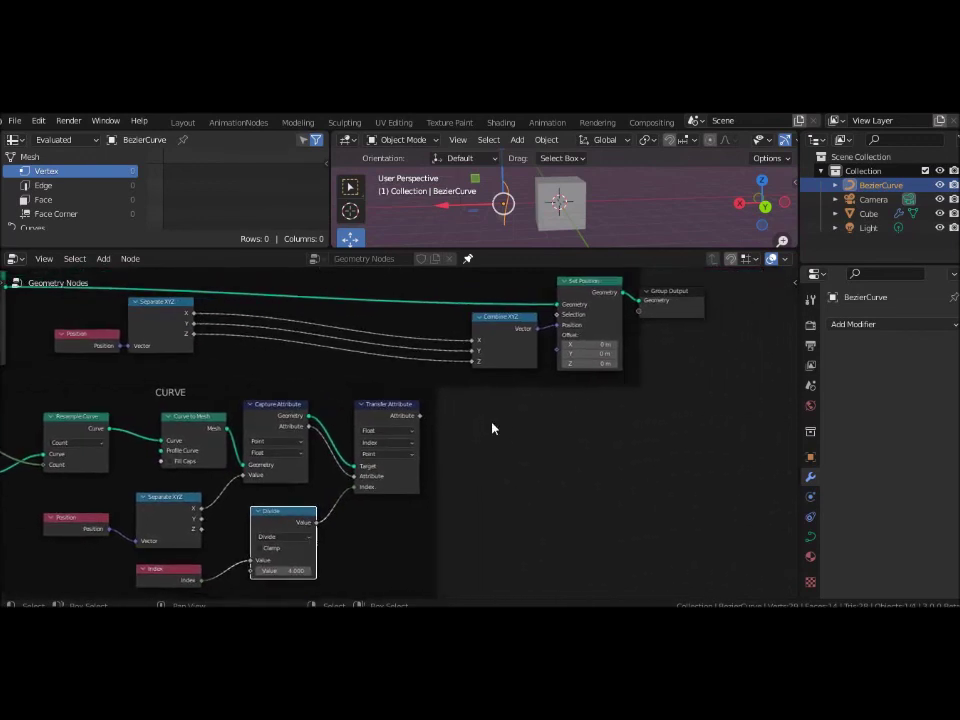
left_click(389, 406)
- Nudge Transfer Attribute left and shift Set Position, Combine XYZ and Group Output to the right
left_click_drag(389, 406, 378, 412)
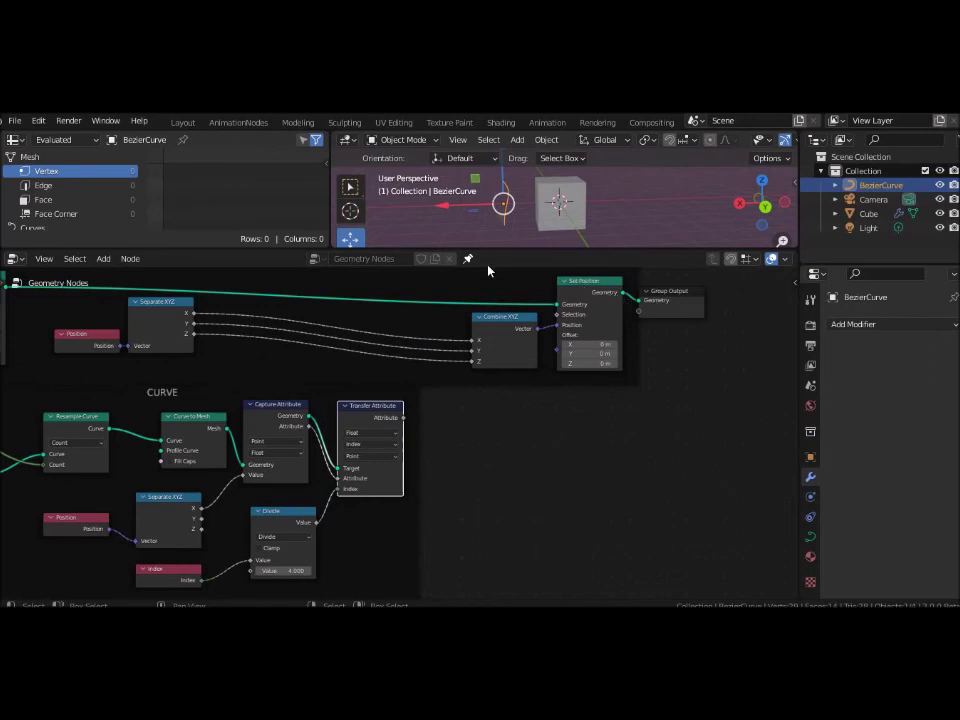
left_click_drag(625, 457, 517, 270)
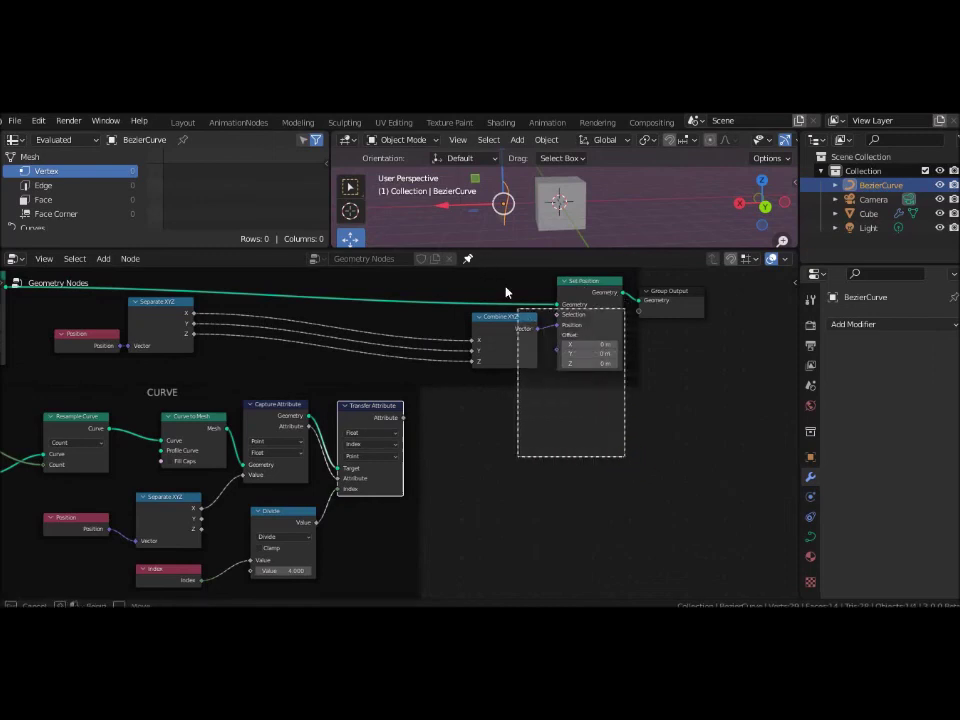
left_click(688, 498)
left_click_drag(688, 500, 520, 282)
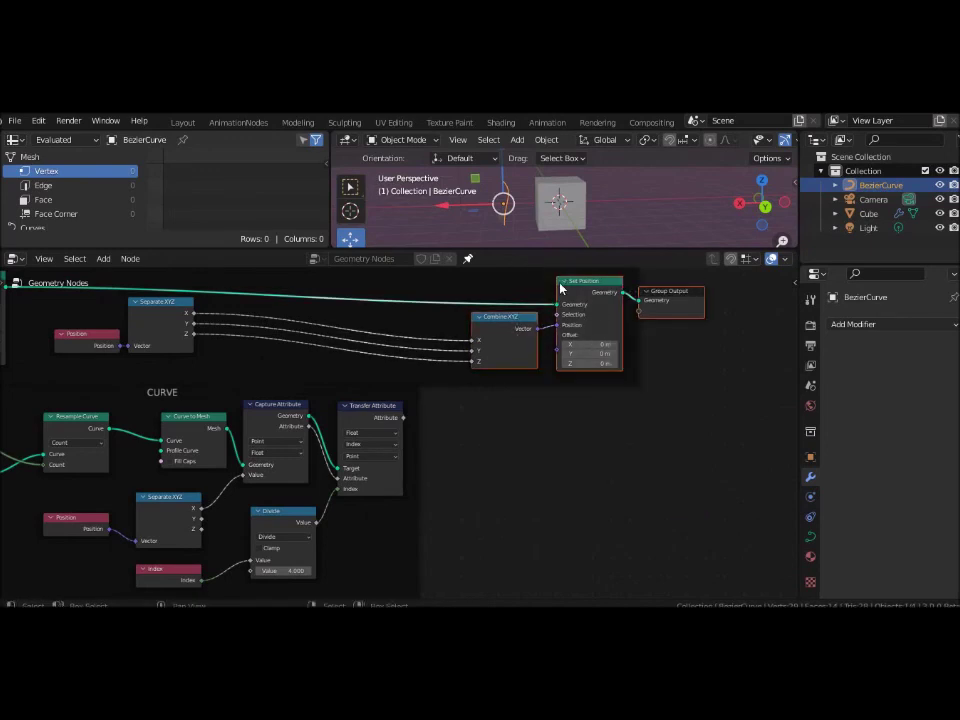
left_click_drag(579, 317, 685, 318)
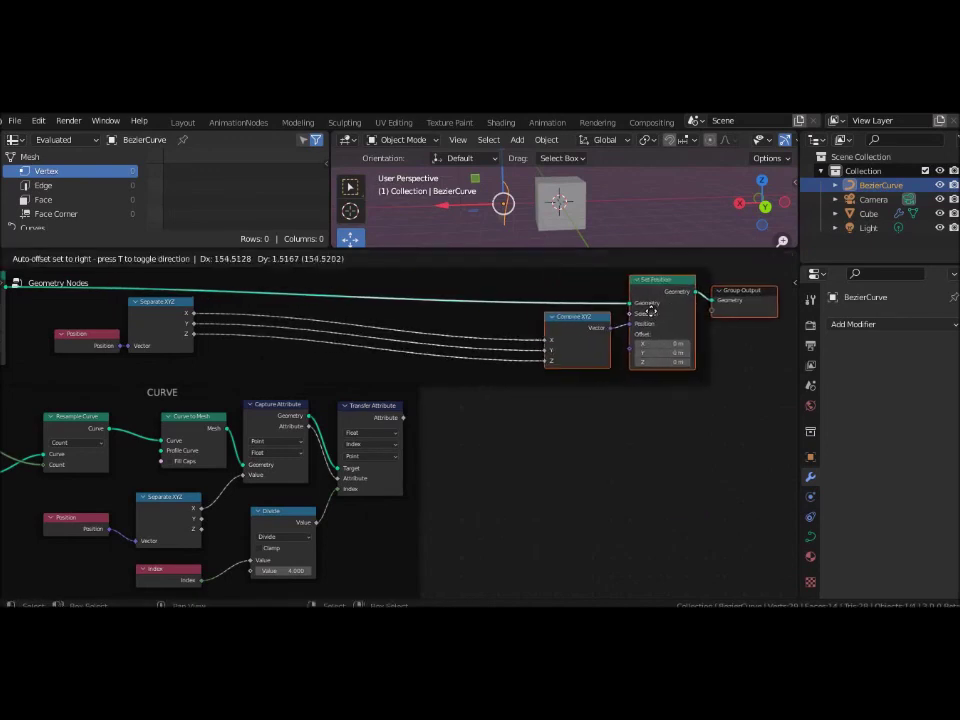
left_click(563, 502)
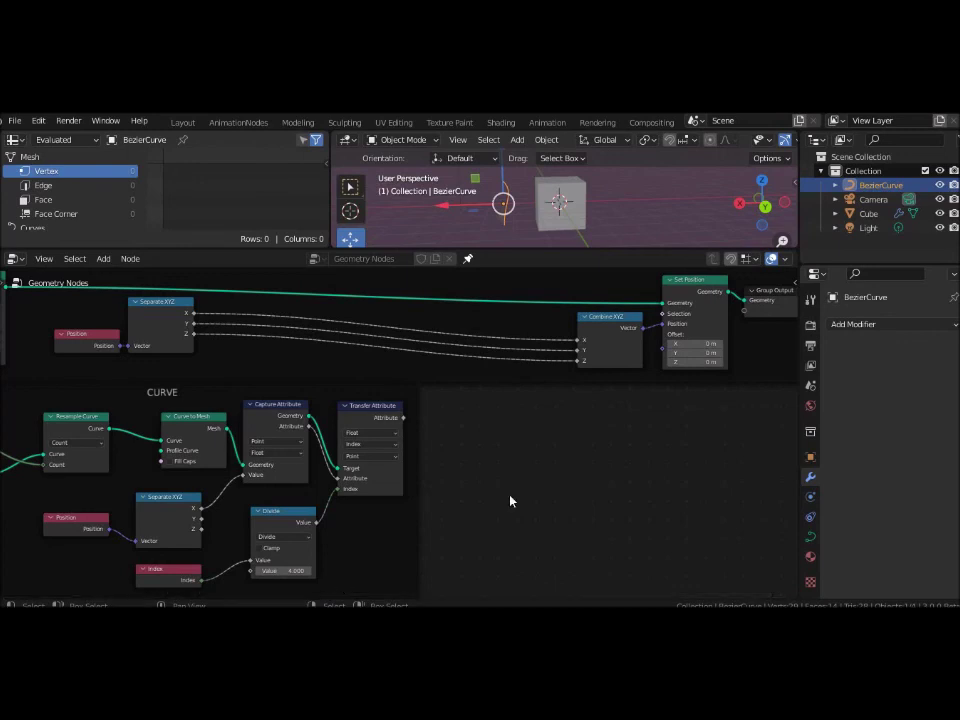
key("shift+a")
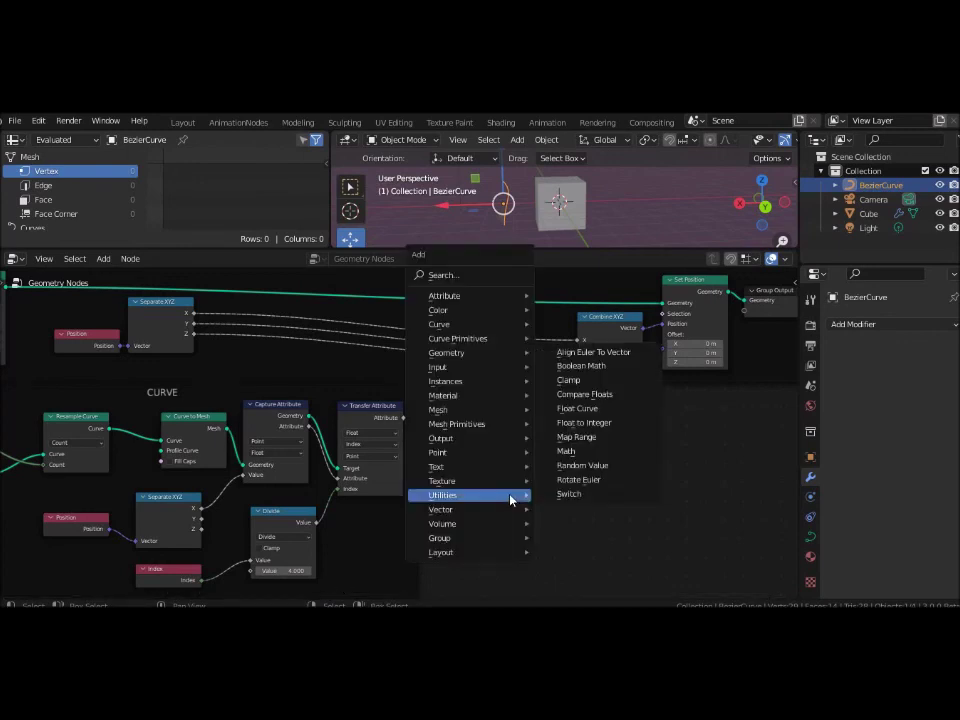
- Add a Math node set to Multiply and duplicate it below the original
left_click(567, 451)
left_click(492, 432)
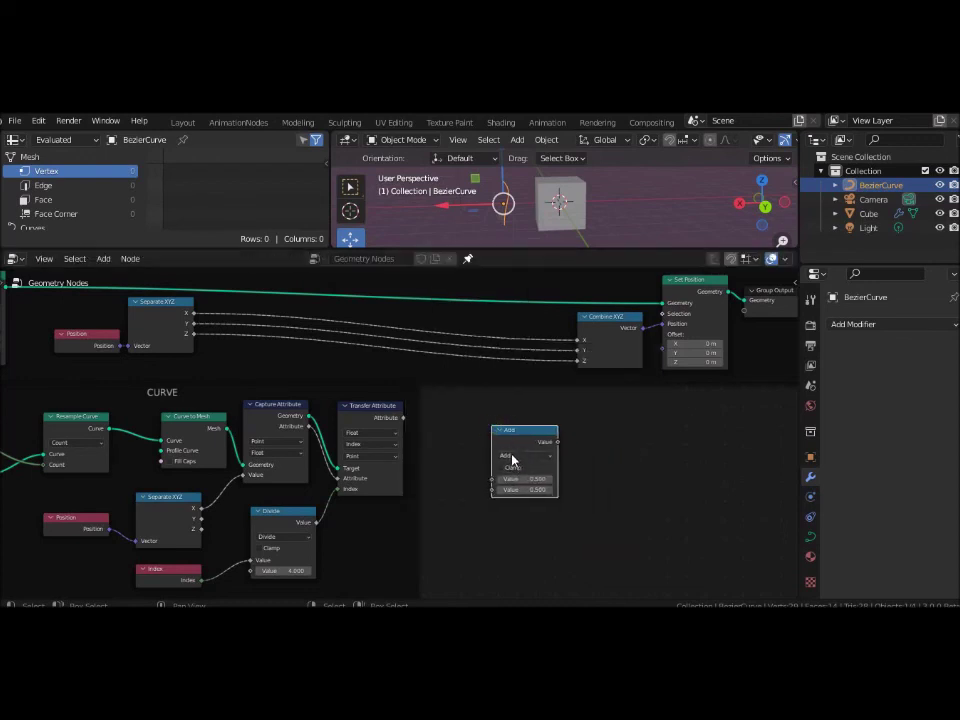
left_click(512, 456)
left_click(511, 501)
left_click(531, 437)
key("shift+d")
left_click(527, 529)
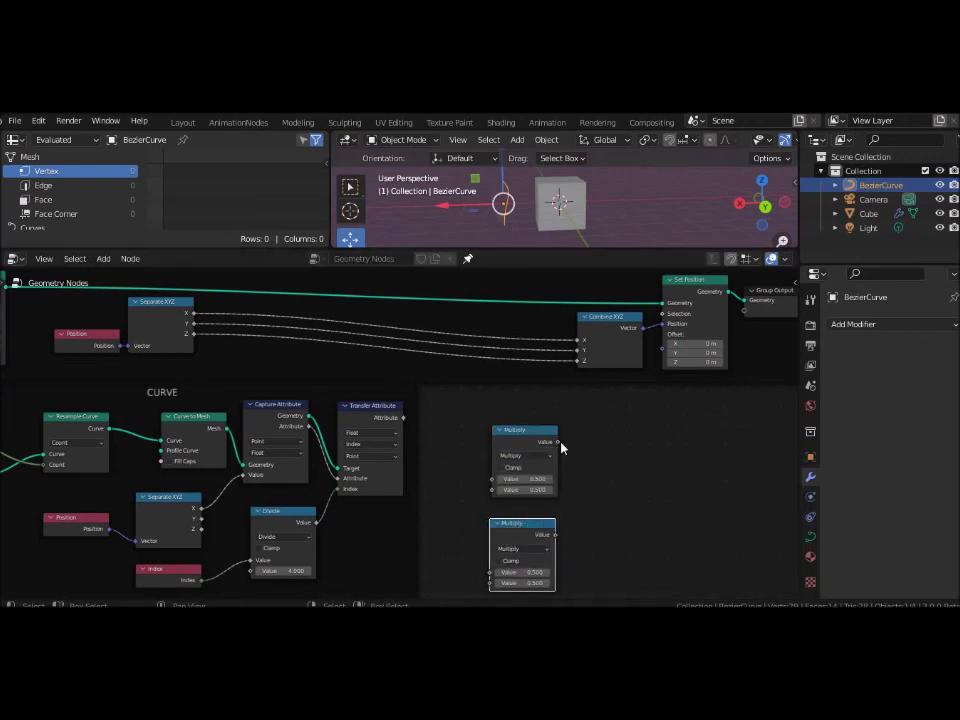
- Insert both Multiply nodes on the Separate XYZ to Combine XYZ links and tidy Combine XYZ and Set Position
left_click_drag(524, 434, 516, 317)
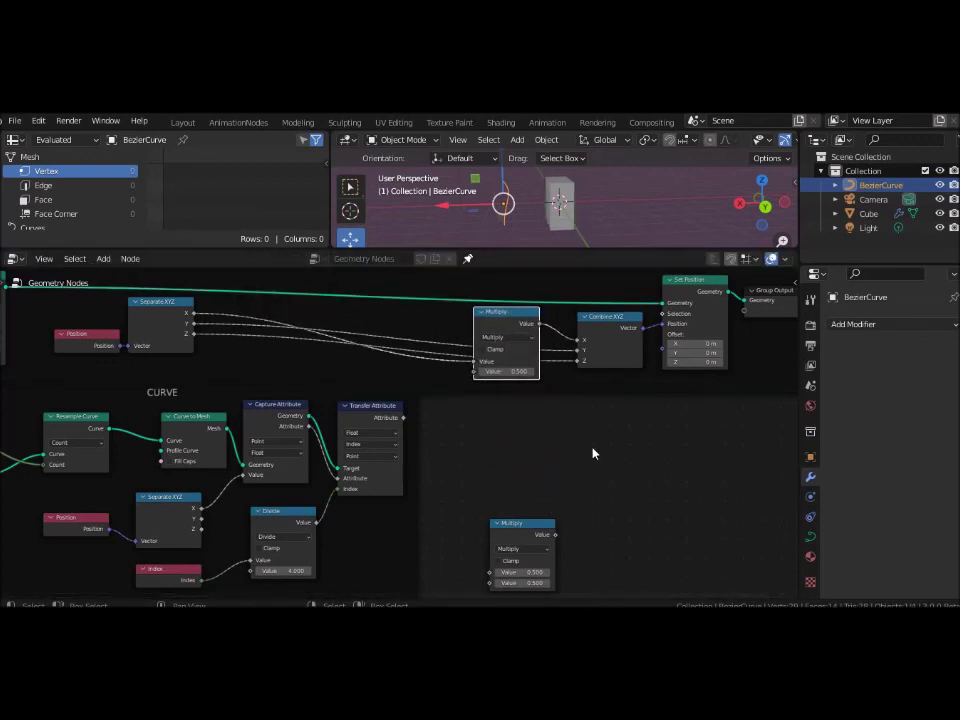
left_click_drag(629, 339, 646, 384)
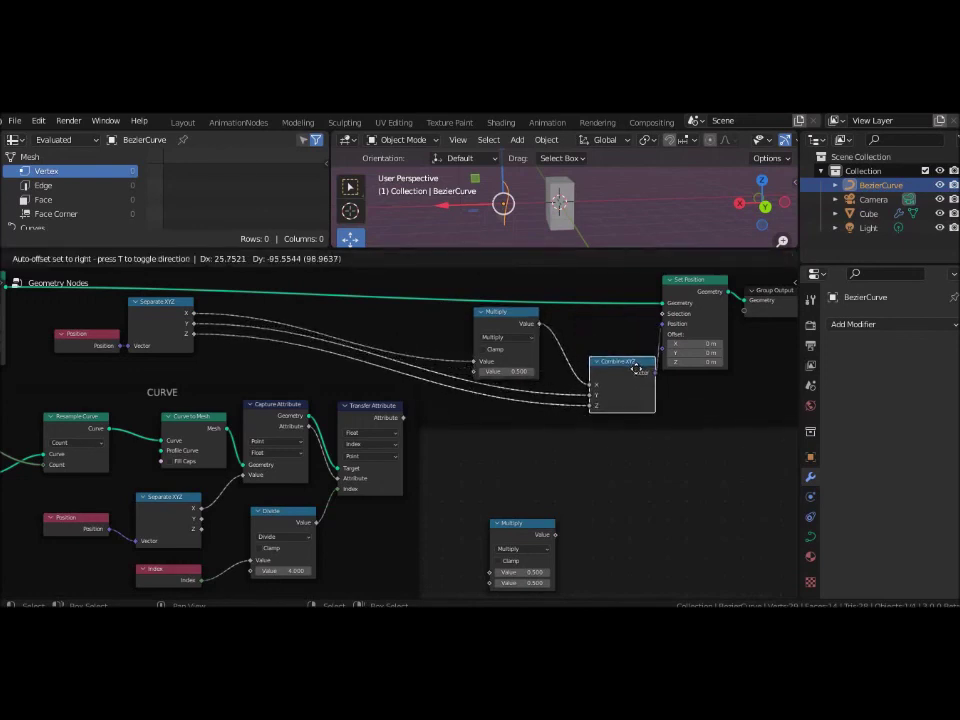
mouse_move(524, 525)
left_mouse_down()
mouse_move(537, 382)
mouse_move(542, 388)
left_mouse_up()
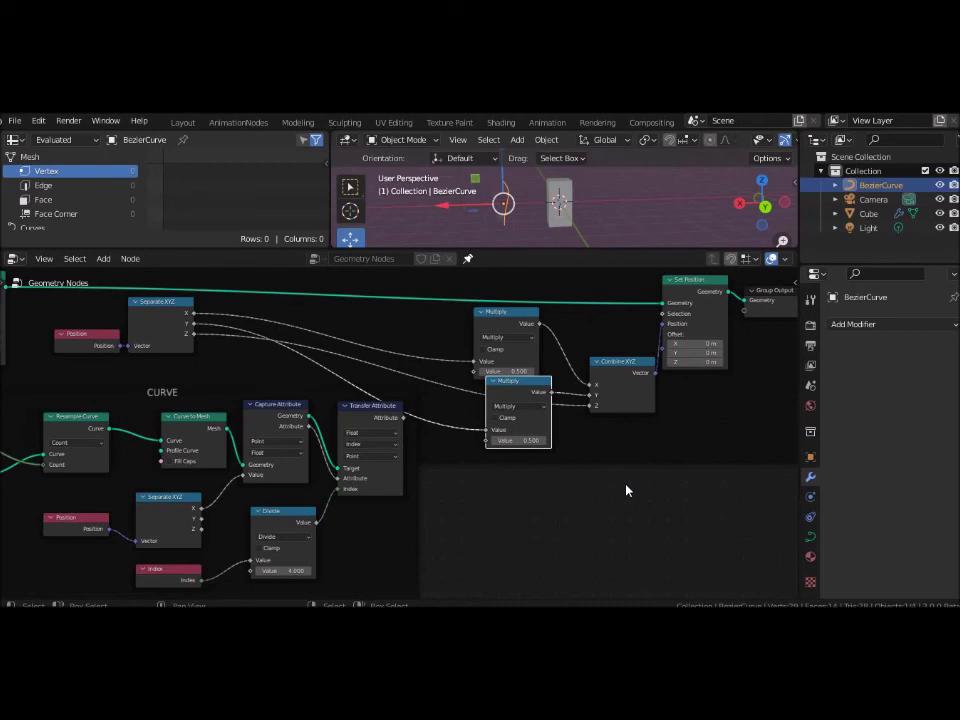
left_click_drag(626, 364, 624, 357)
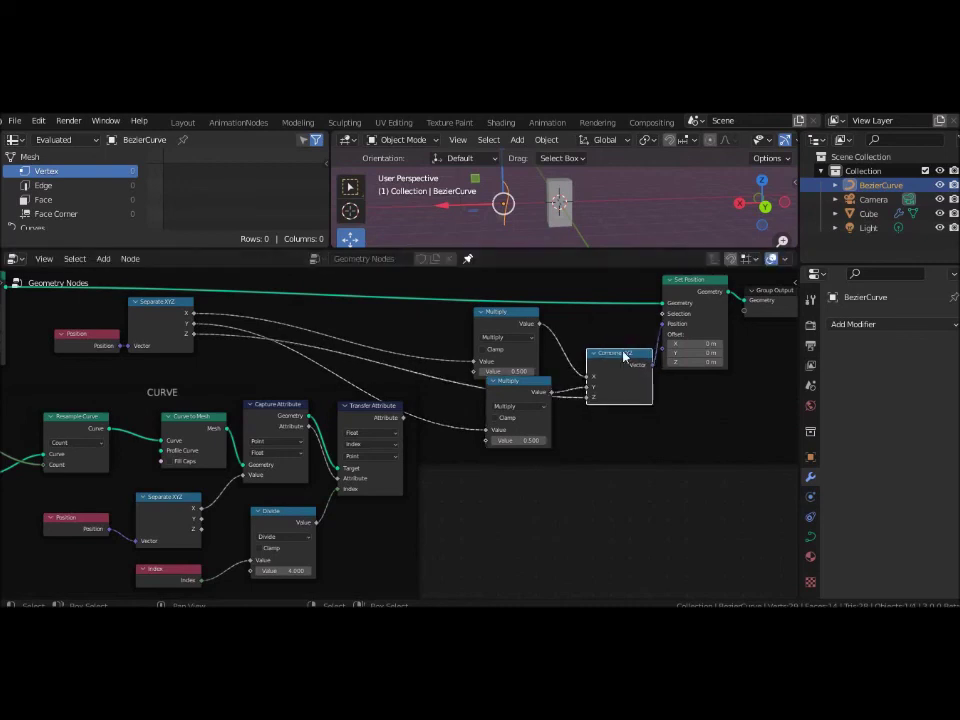
left_click_drag(520, 316, 530, 301)
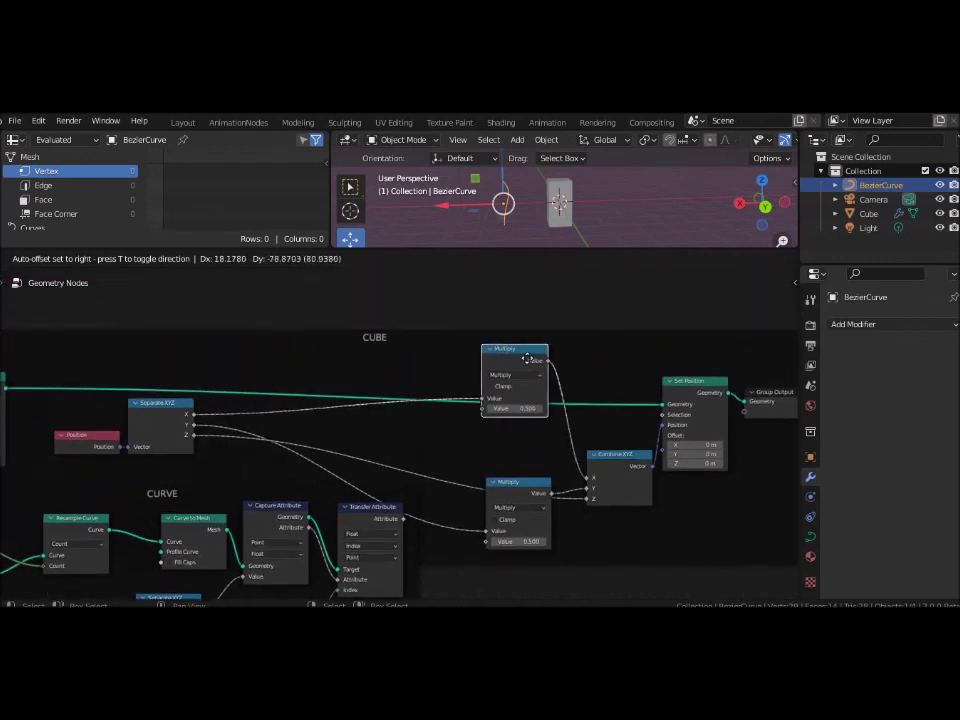
left_click_drag(530, 301, 530, 390)
left_click_drag(707, 390, 710, 355)
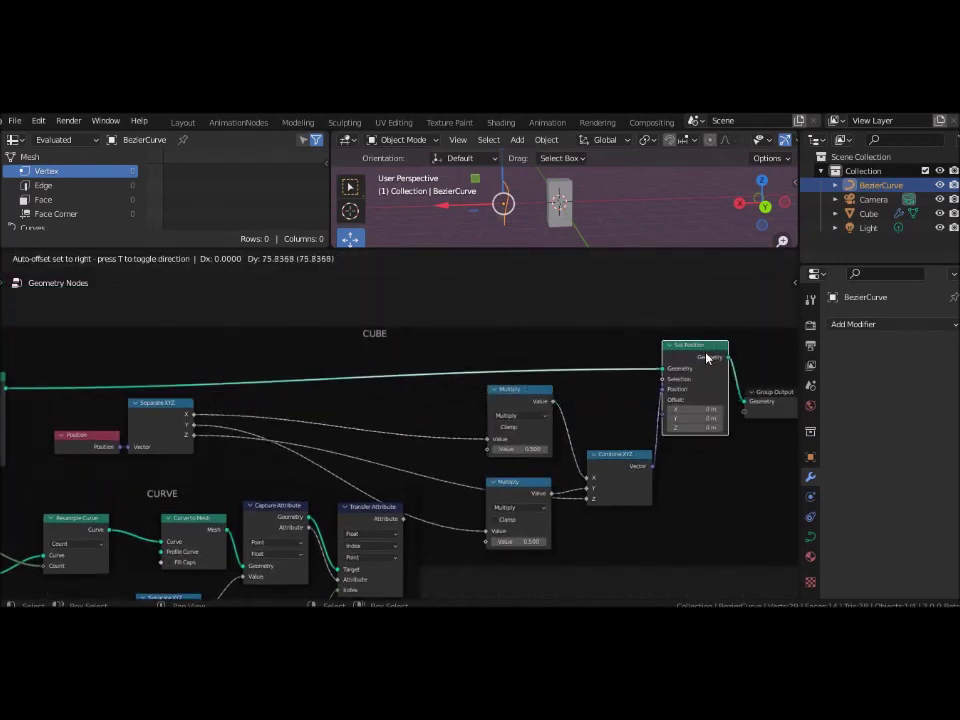
mouse_move(716, 494)
middle_mouse_down()
mouse_move(709, 452)
mouse_move(691, 452)
middle_mouse_up()
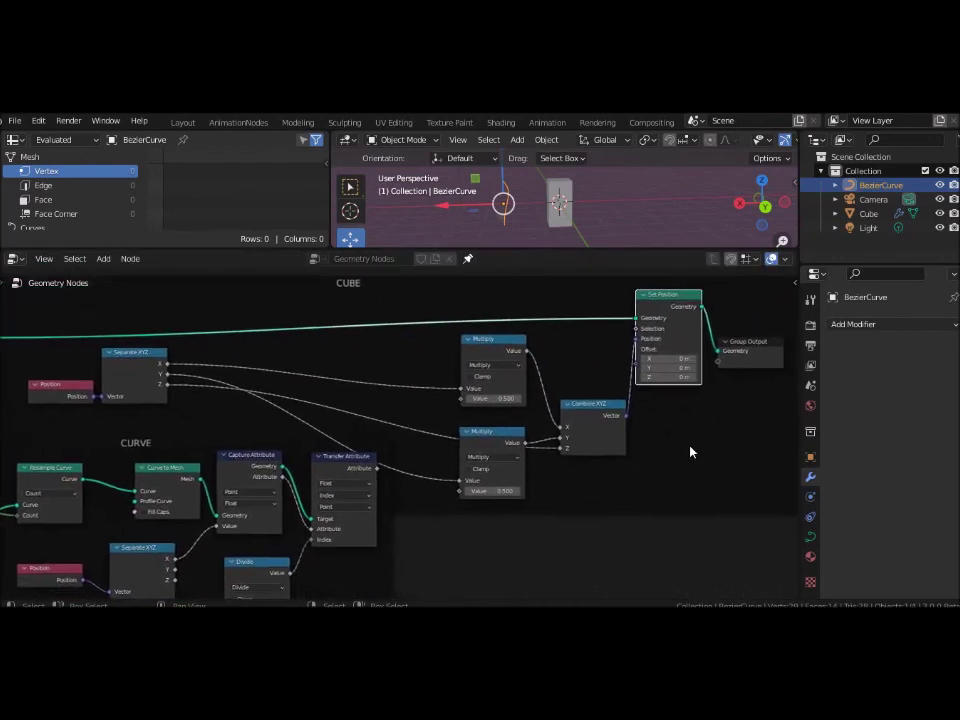
scroll(687, 446, "down", 1)
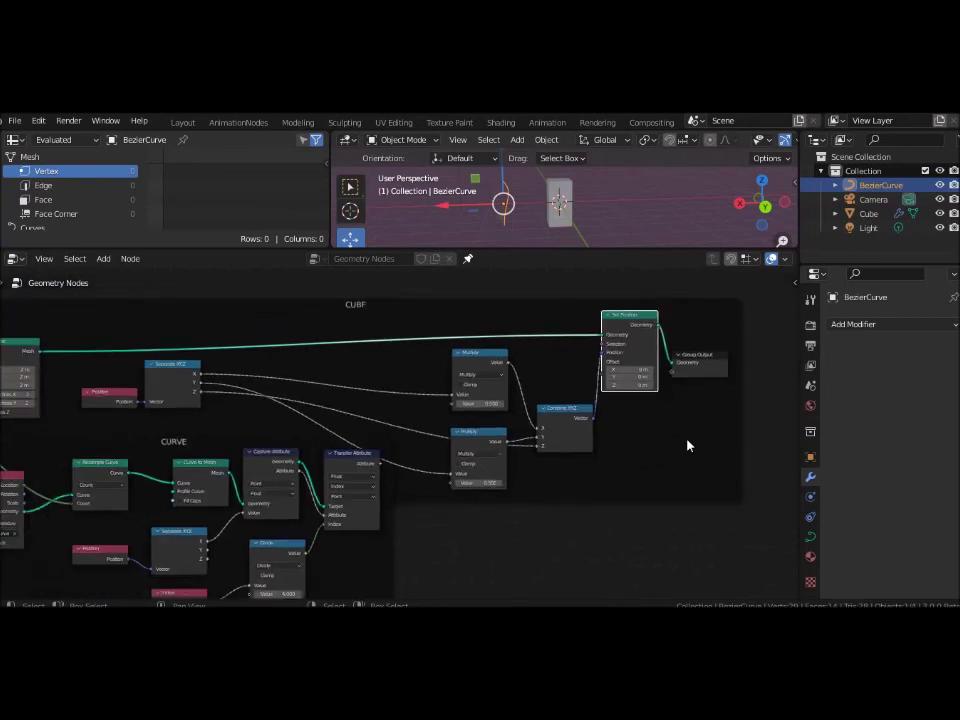
- Link Transfer Attribute's output into the lower Multiply, then enlarge the 3D viewport to view the curve
left_click_drag(381, 464, 452, 403)
left_click_drag(380, 464, 454, 483)
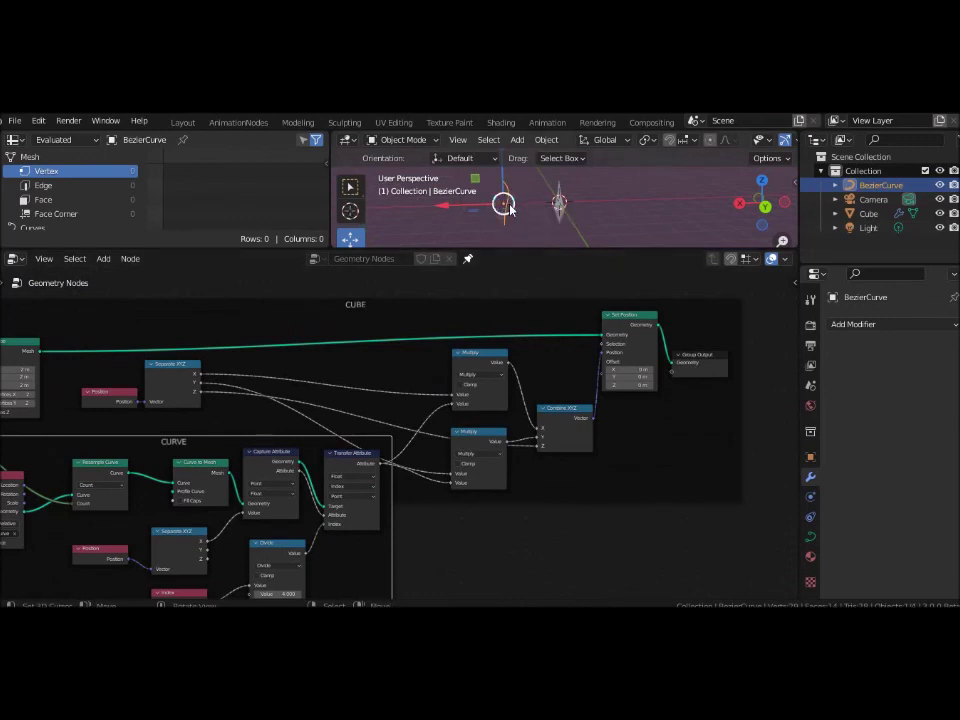
mouse_move(466, 527)
middle_mouse_down()
mouse_move(507, 405)
mouse_move(451, 544)
middle_mouse_up()
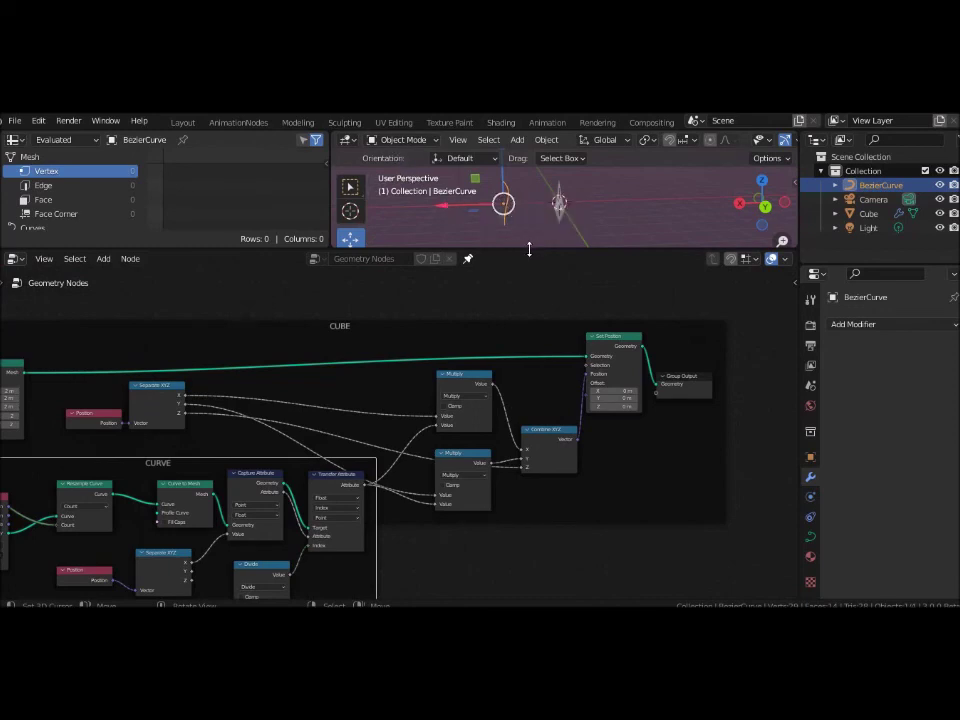
left_click_drag(529, 249, 543, 332)
mouse_move(590, 308)
middle_mouse_down()
mouse_move(544, 317)
mouse_move(658, 326)
mouse_move(605, 326)
mouse_move(530, 260)
middle_mouse_up()
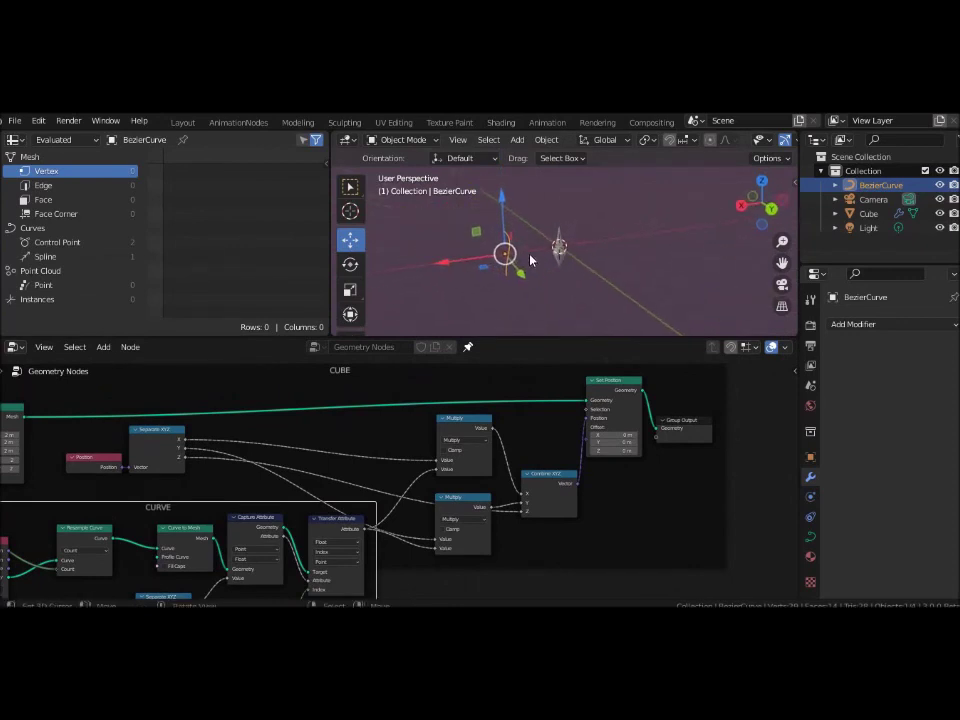
- In curve Edit Mode, slide the Bezier control points along X beside the cube
left_click(400, 141)
left_click(400, 170)
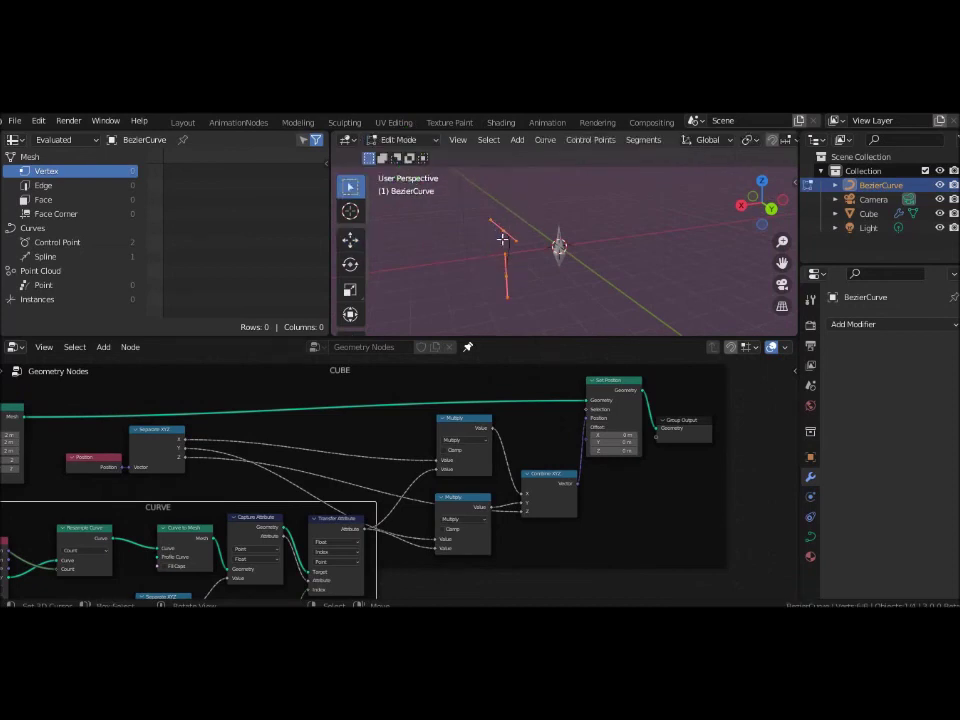
left_click_drag(508, 229, 540, 240)
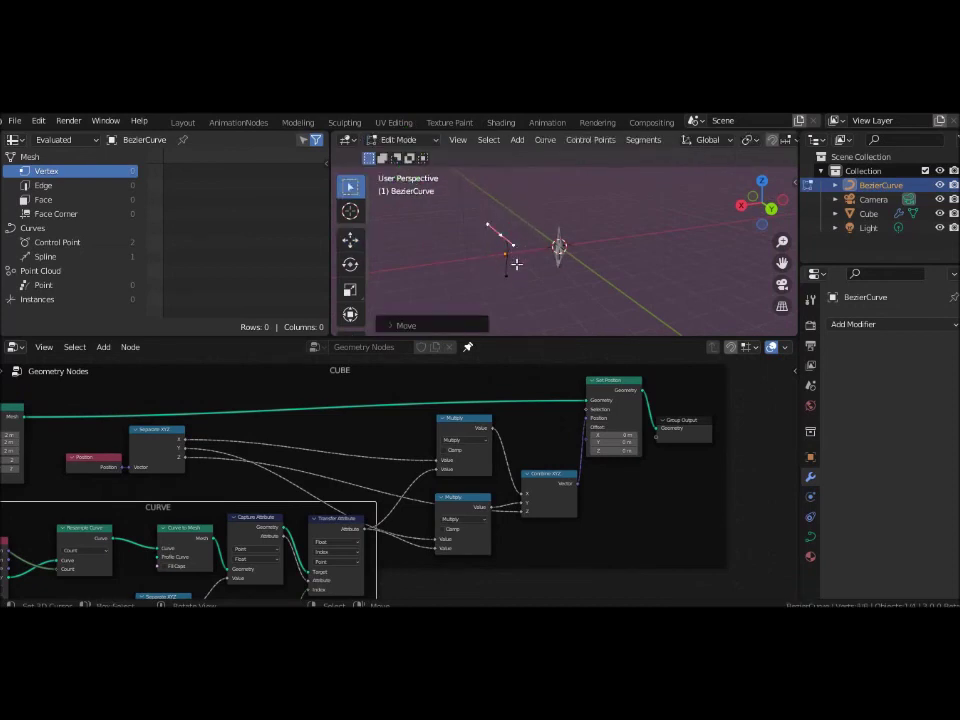
left_click(346, 240)
left_click_drag(440, 241, 495, 240)
left_click(500, 271)
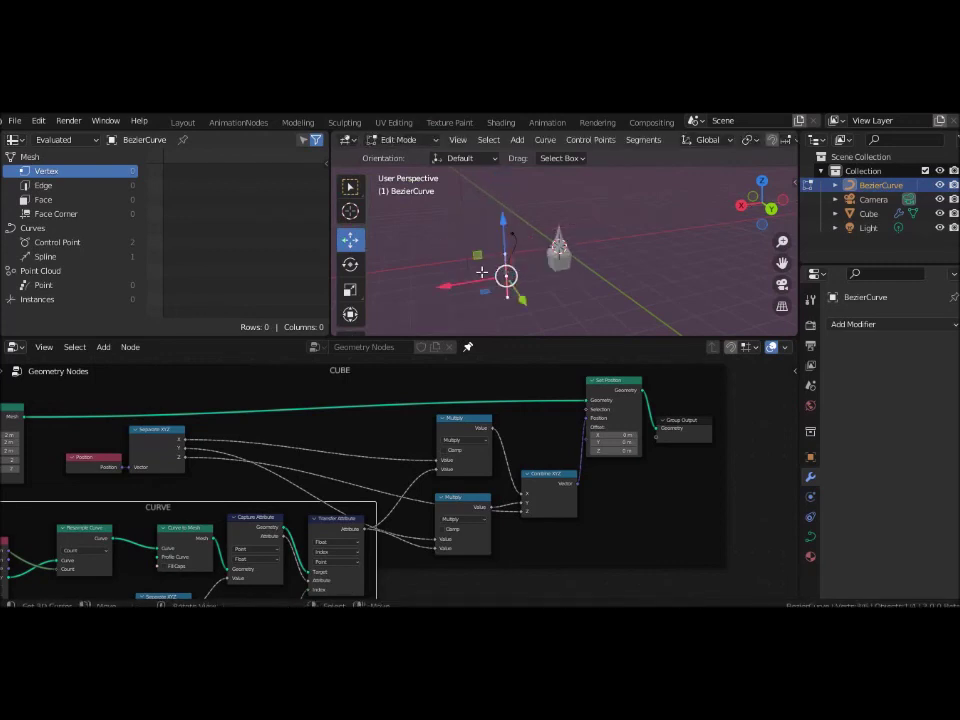
left_click_drag(467, 278, 481, 282)
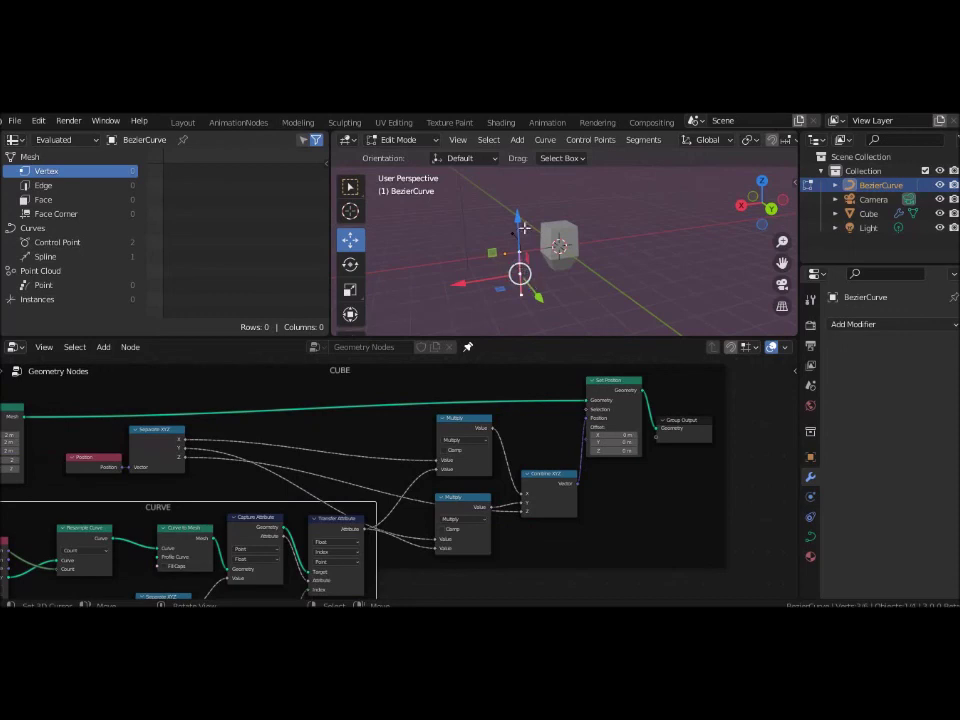
left_click_drag(520, 274, 480, 240)
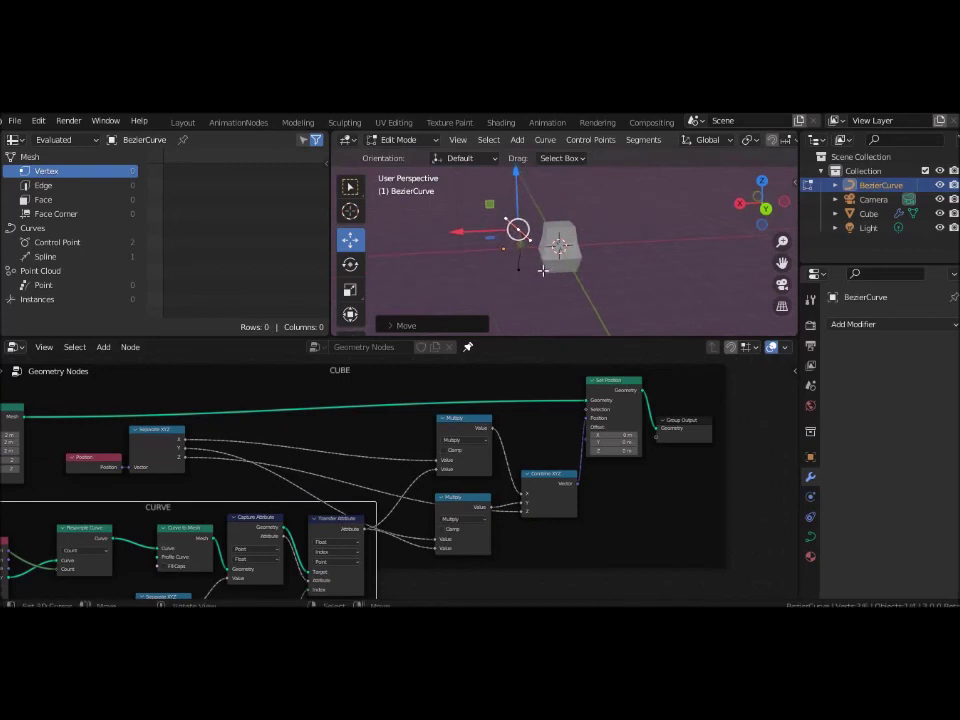
- Reverse the Bezier curve's direction with Segments > Switch Direction
key("Tab")
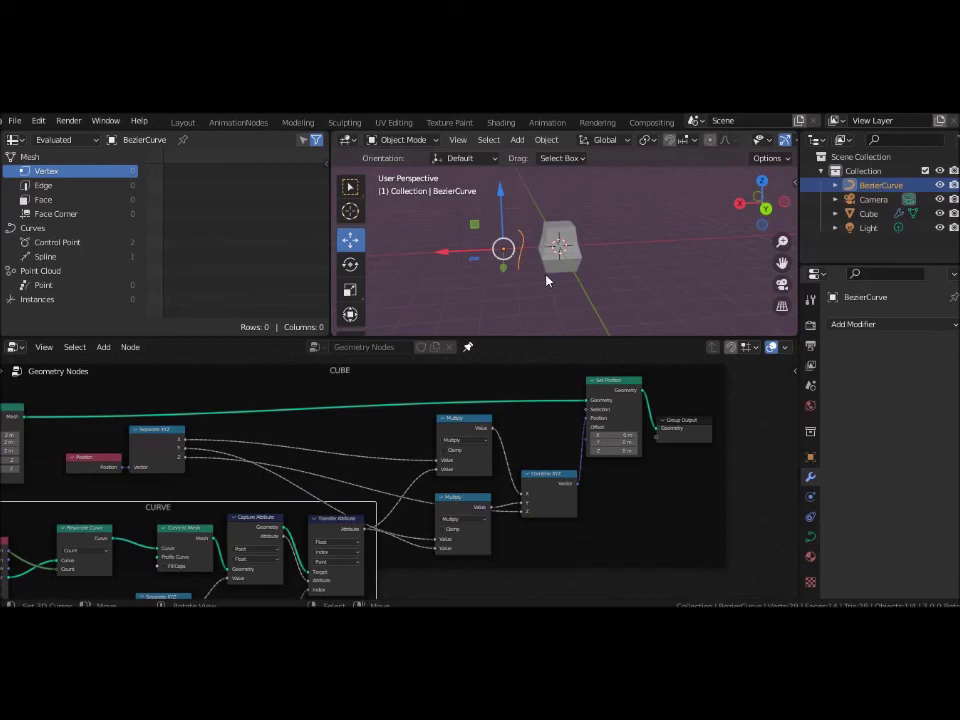
left_click(405, 139)
left_click(401, 169)
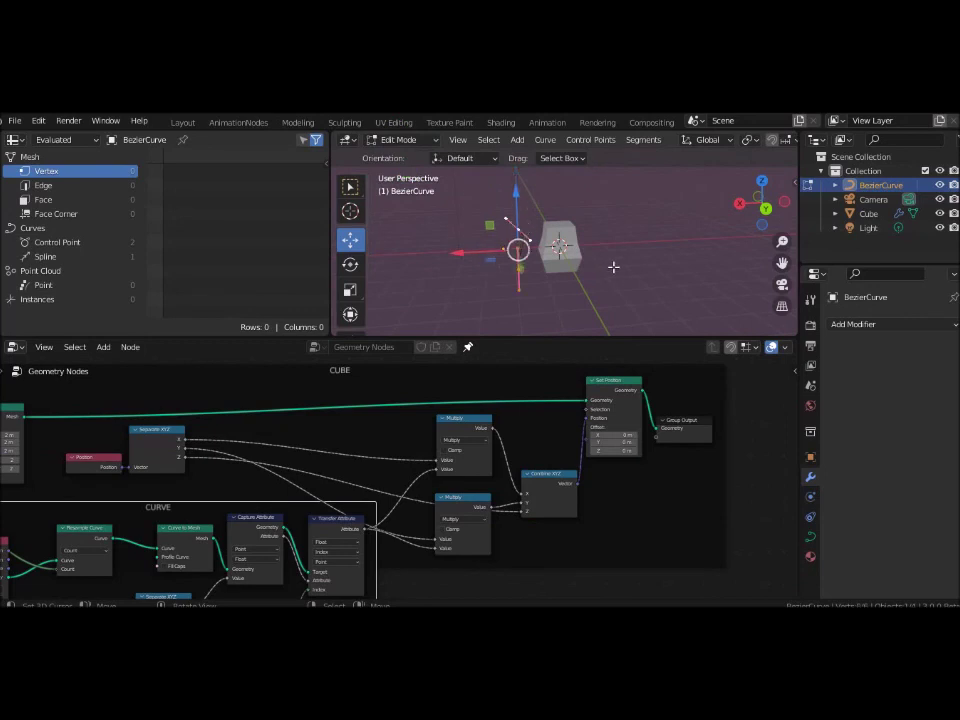
left_click(650, 145)
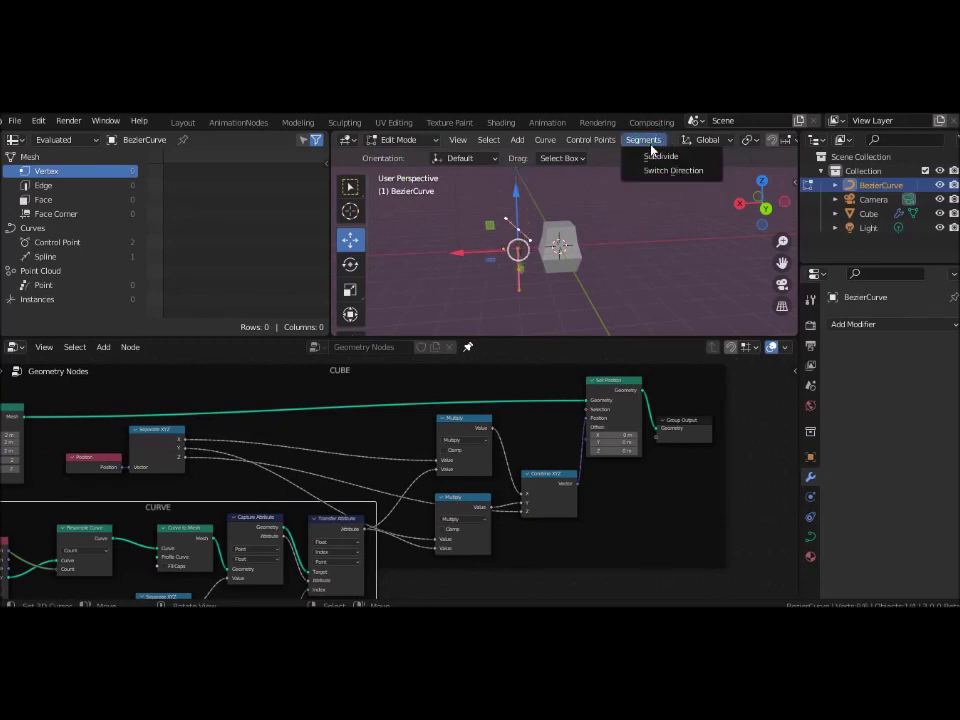
left_click(660, 170)
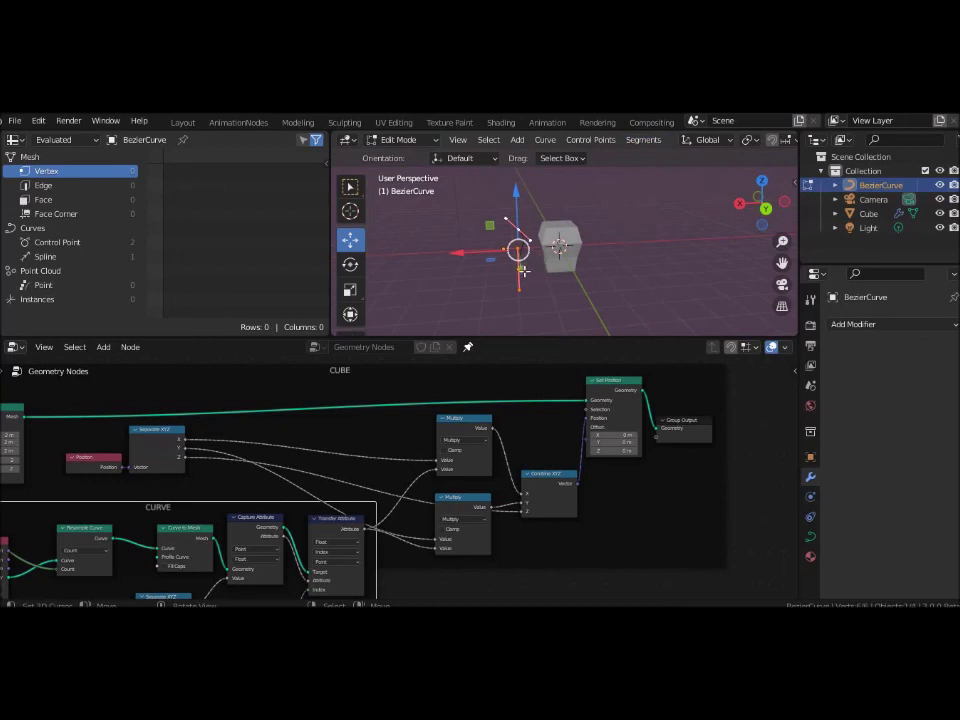
scroll(592, 284, "up", 3)
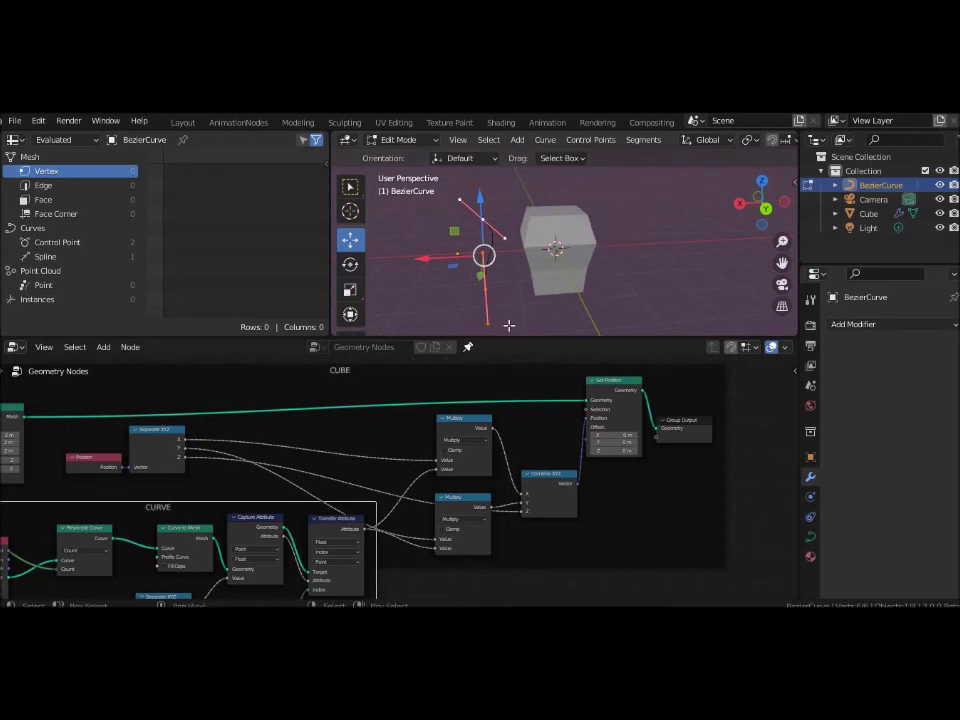
- Select the upper and lower control points and bring up the curve context menu
left_click(482, 218)
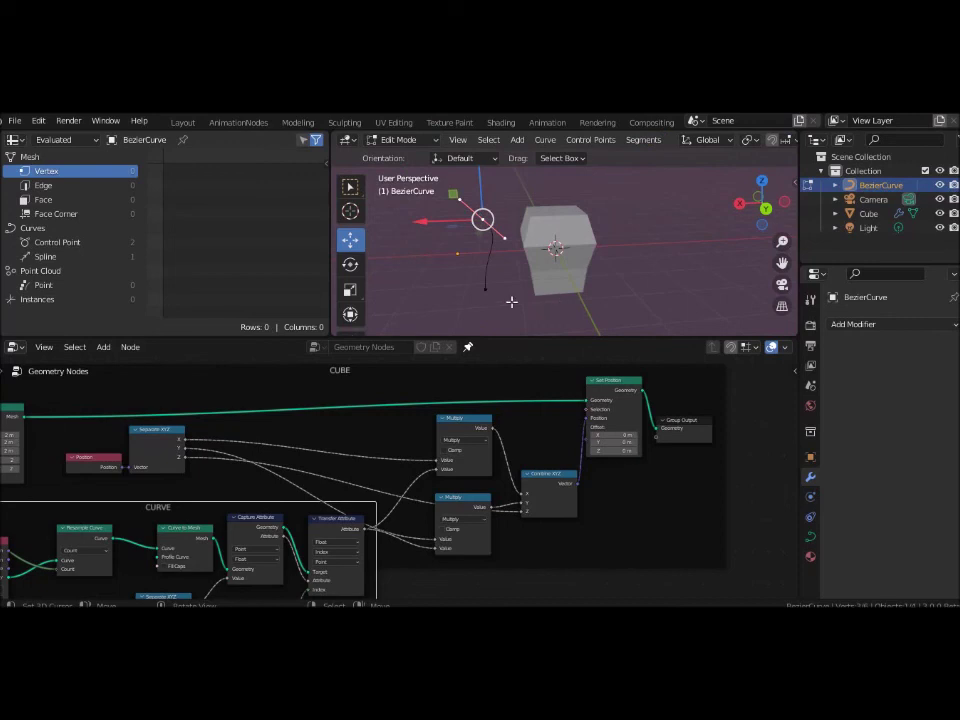
left_click(482, 287)
left_click(483, 217)
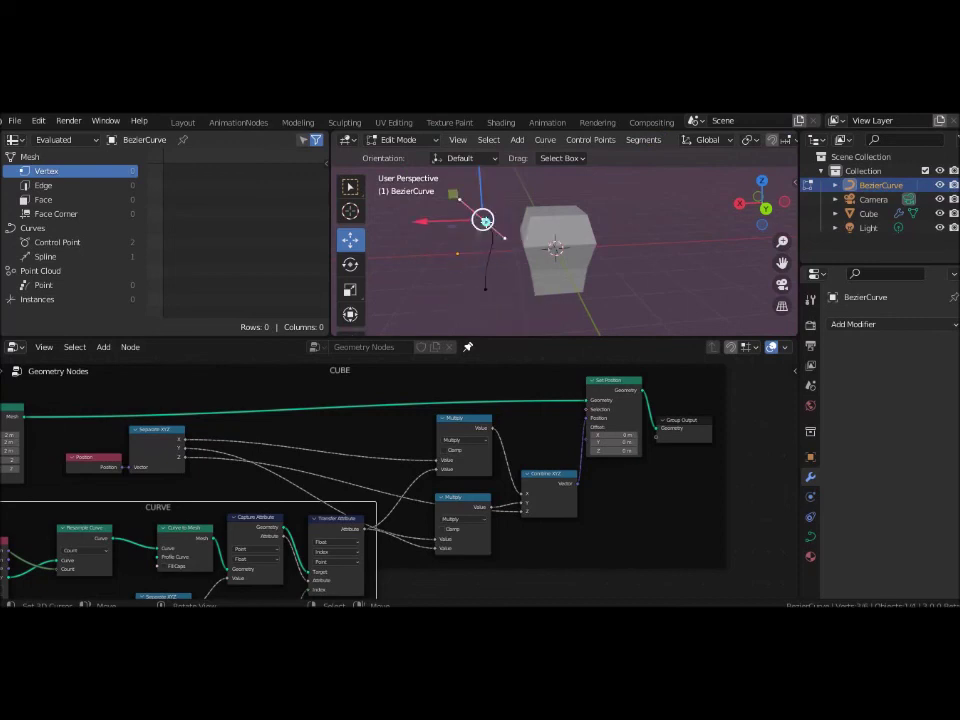
left_click(485, 294)
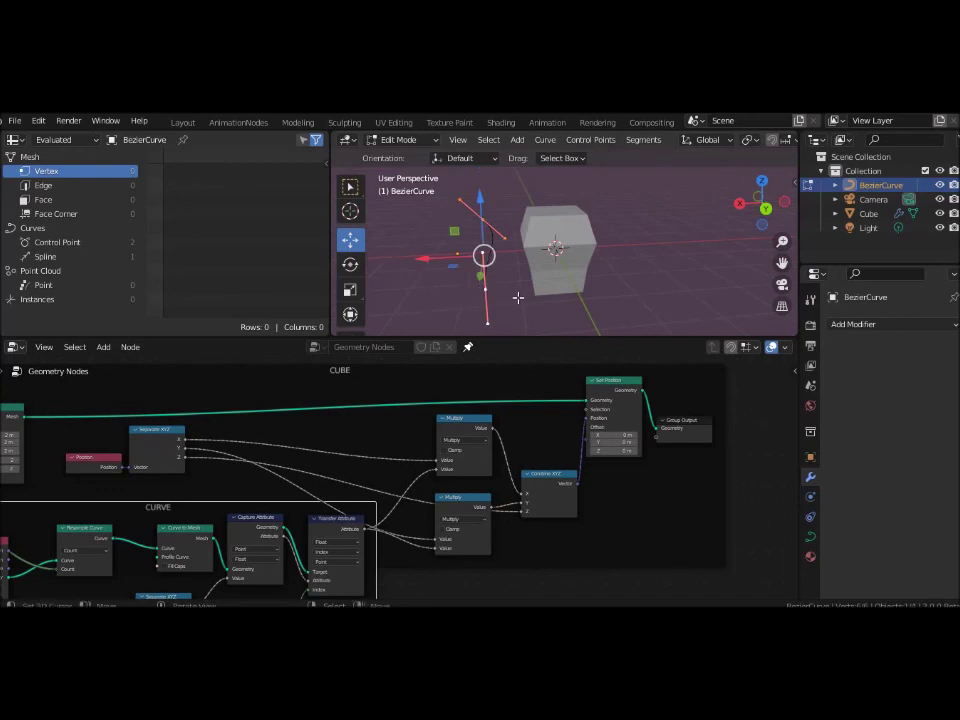
right_click(518, 297)
right_click(440, 210)
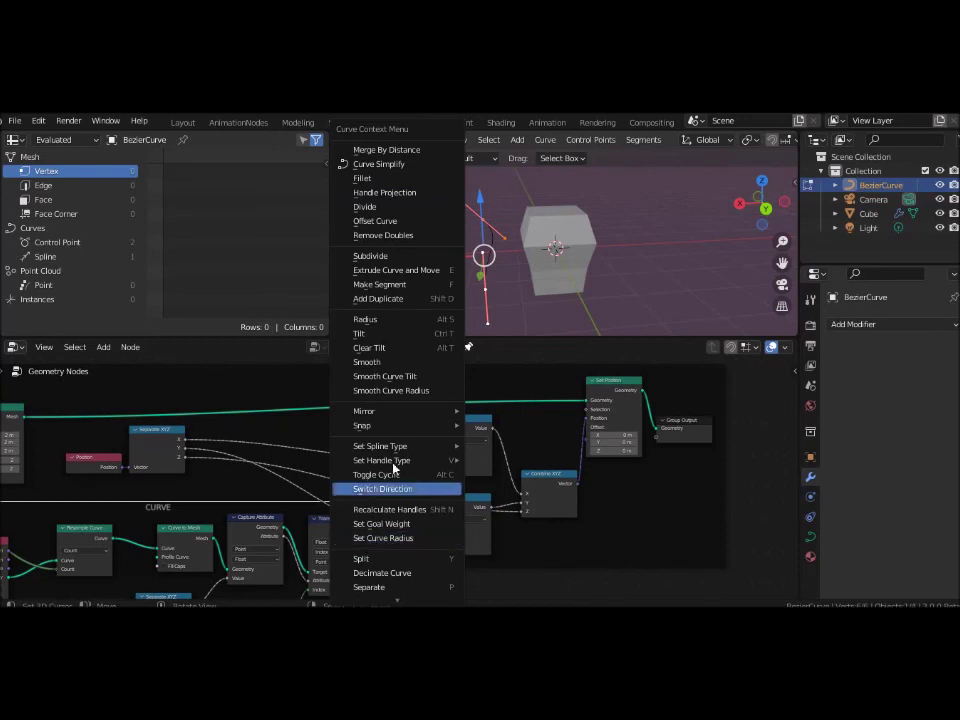
- Subdivide the curve and shift the new middle control point to the right
left_click(395, 256)
left_click(490, 247)
left_click_drag(460, 258, 437, 254)
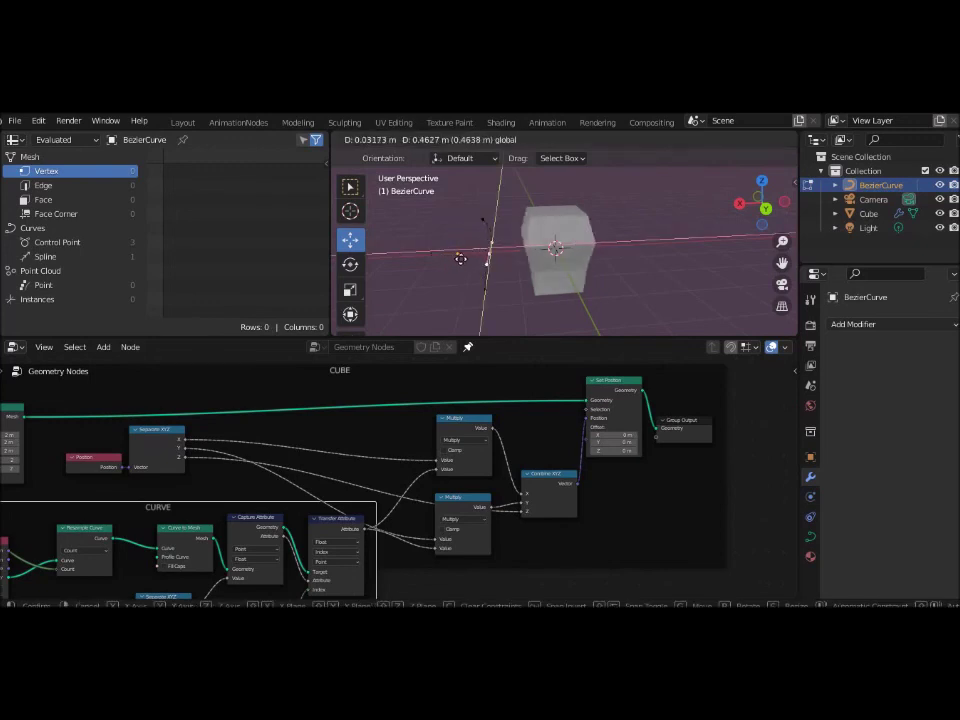
left_click_drag(437, 254, 473, 258)
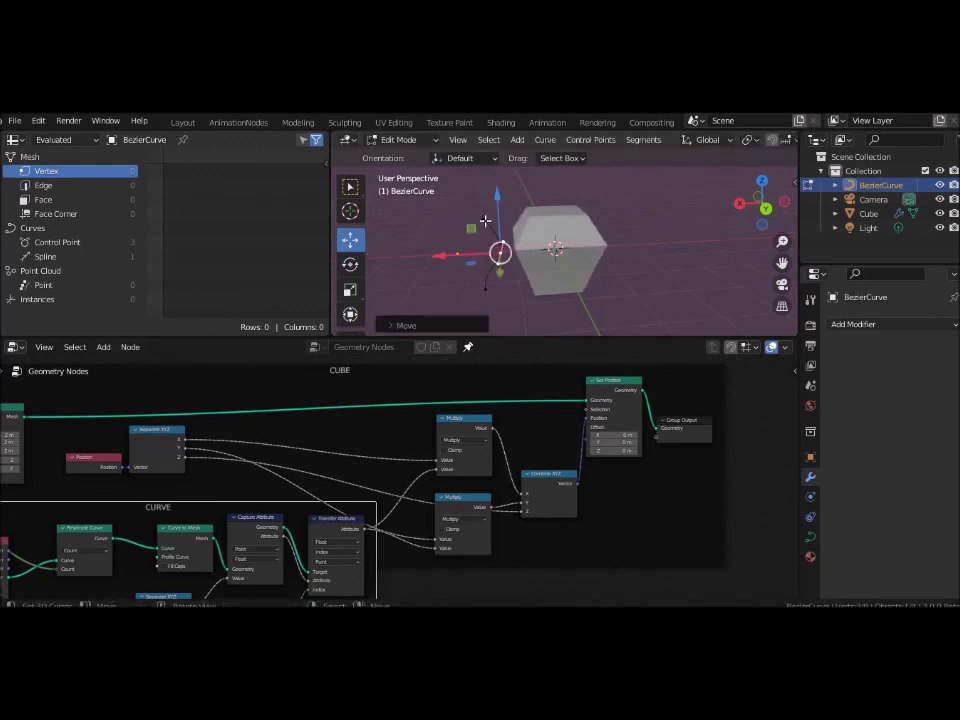
- Rotate the curve handles and a control point to bend the cube into a rounded shape
left_click(485, 221)
key("r")
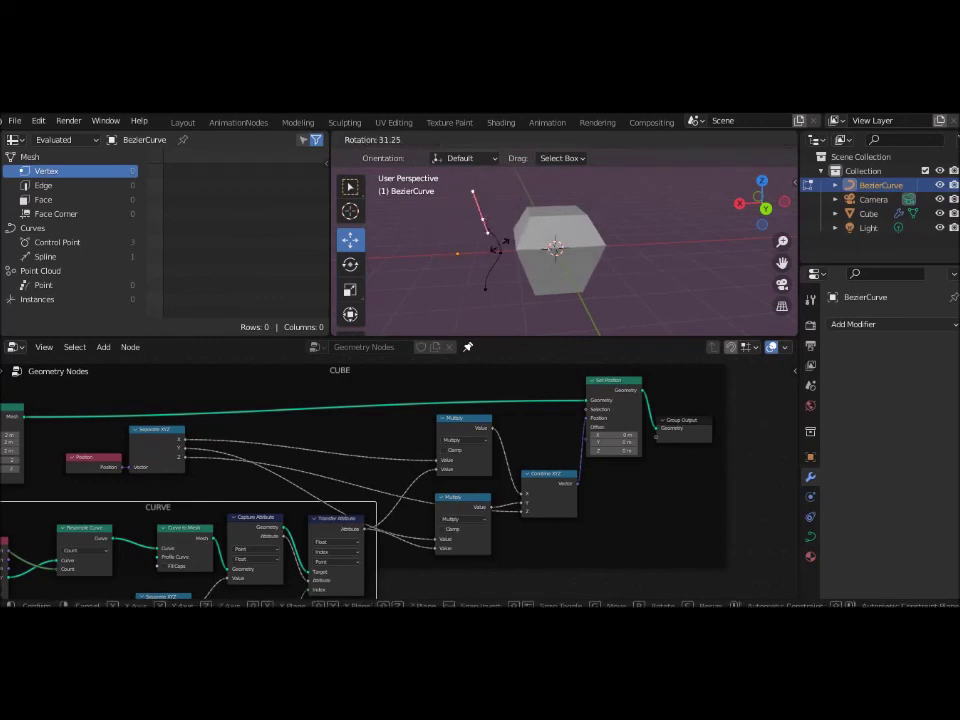
left_click(487, 294)
left_click(483, 284)
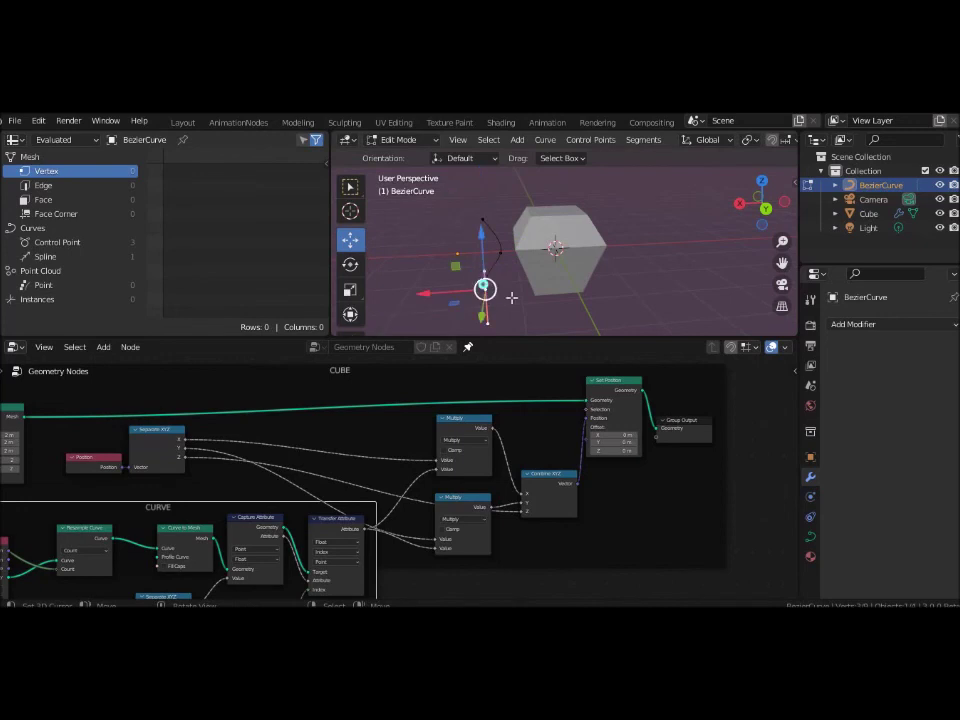
key("r")
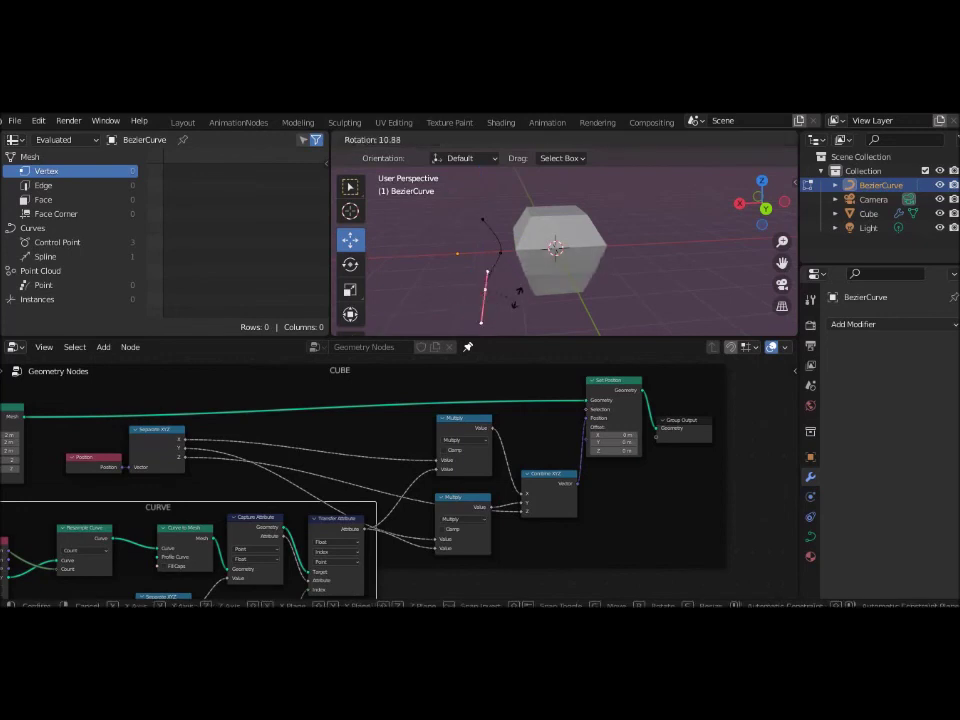
left_click(488, 312)
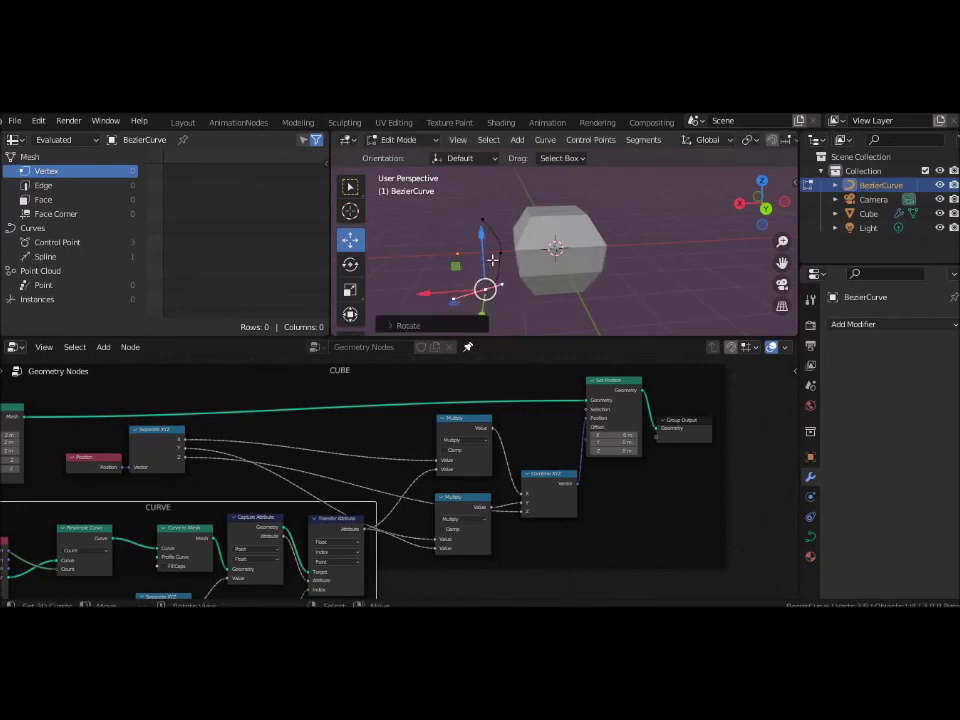
left_click(499, 254)
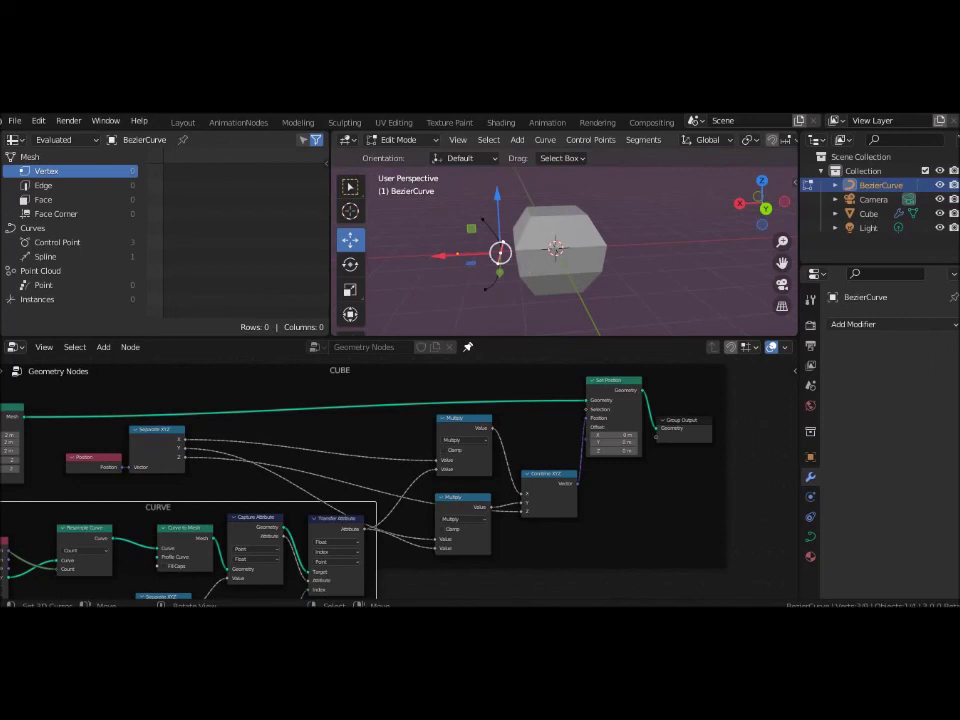
key("r")
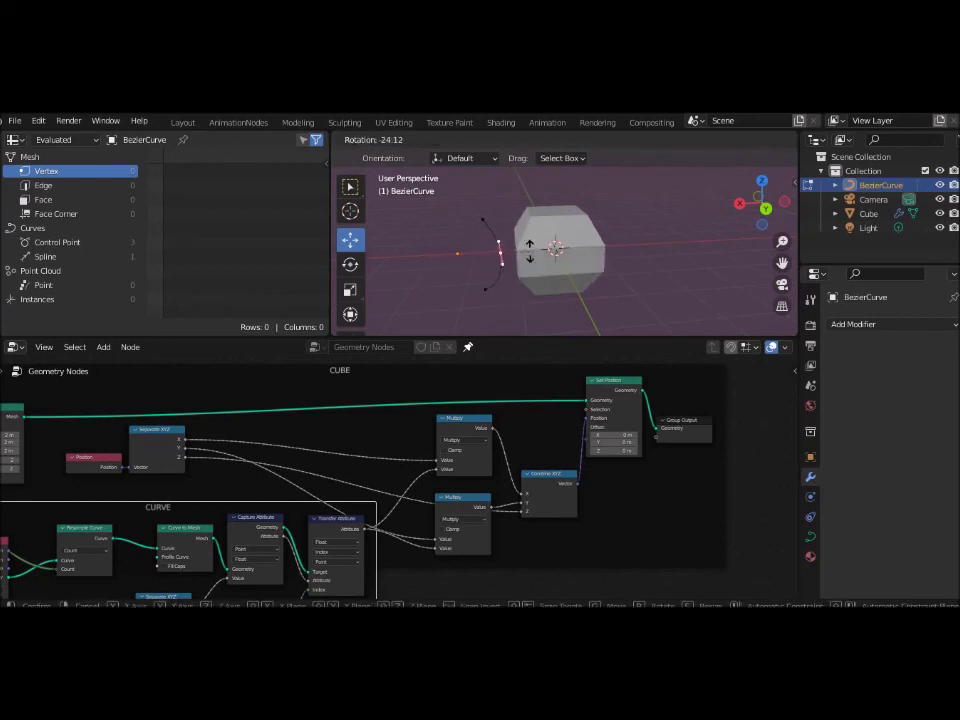
left_click(649, 318)
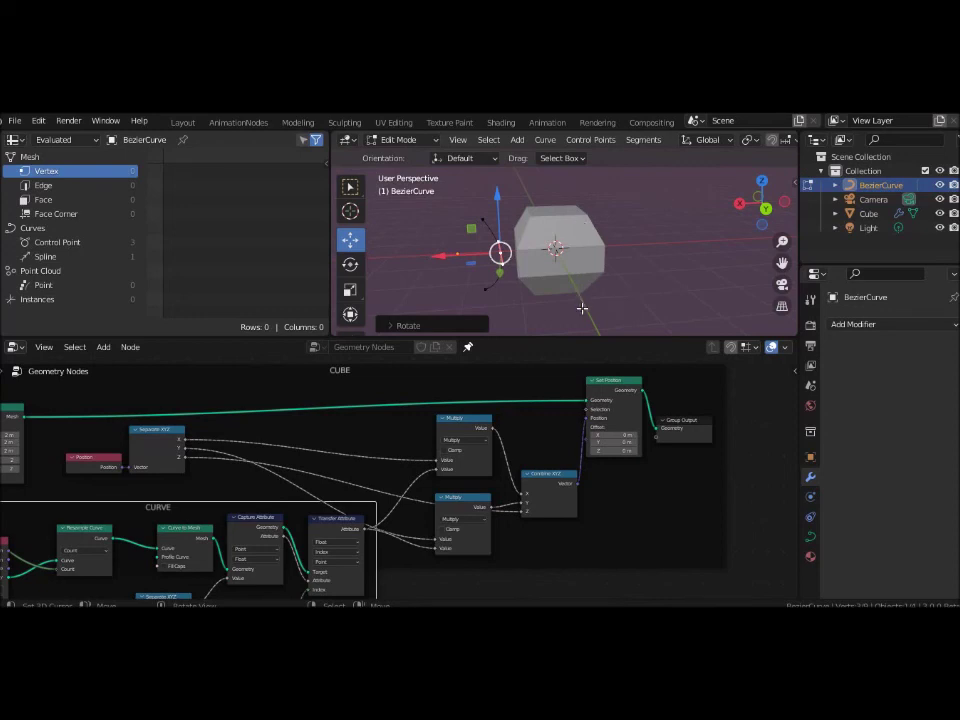
middle_click_drag(418, 381, 639, 371)
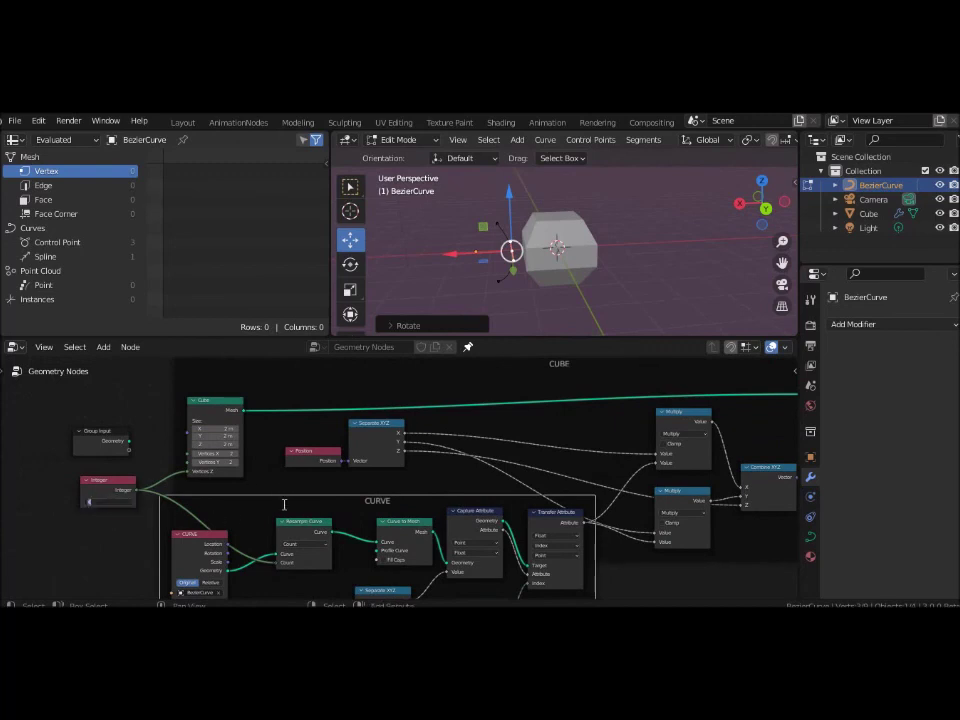
type("20")
- Slide the curve point along X to pinch the cube, then expose Vertices Z as a group input
key("Return")
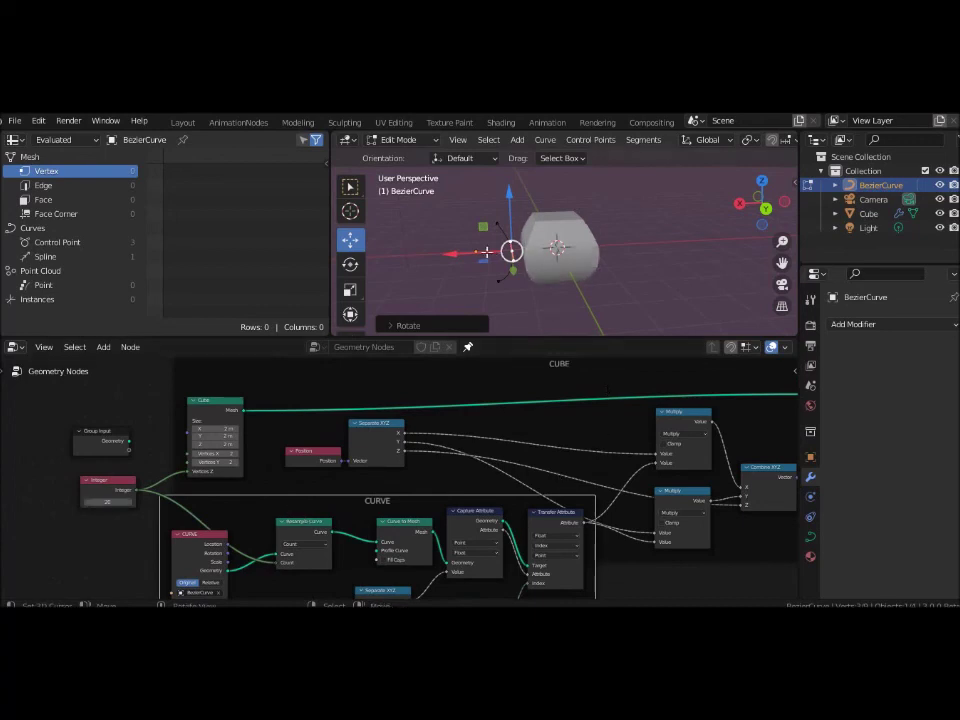
left_click_drag(456, 253, 428, 250)
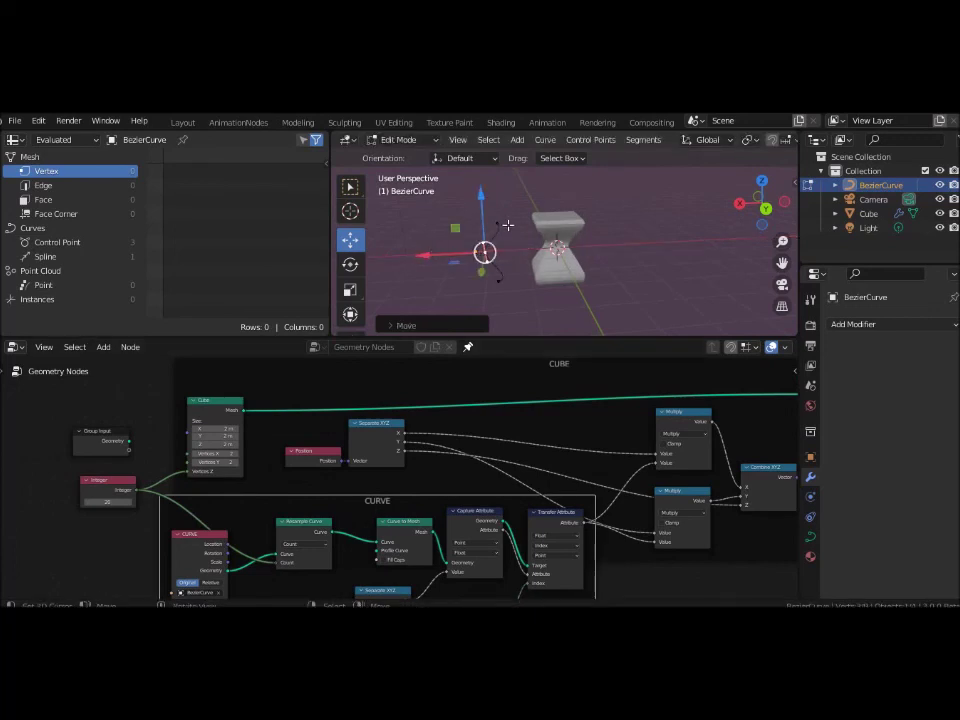
right_click(495, 221, "shift")
mouse_move(461, 223)
left_mouse_down()
mouse_move(453, 230)
mouse_move(467, 216)
left_mouse_up()
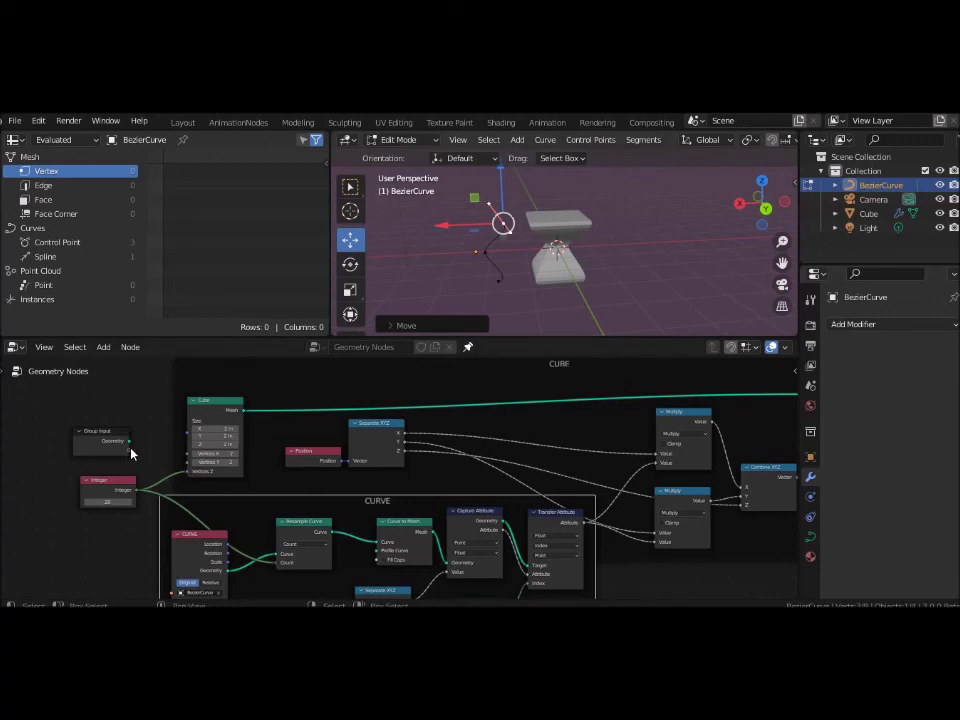
left_click_drag(130, 455, 190, 471)
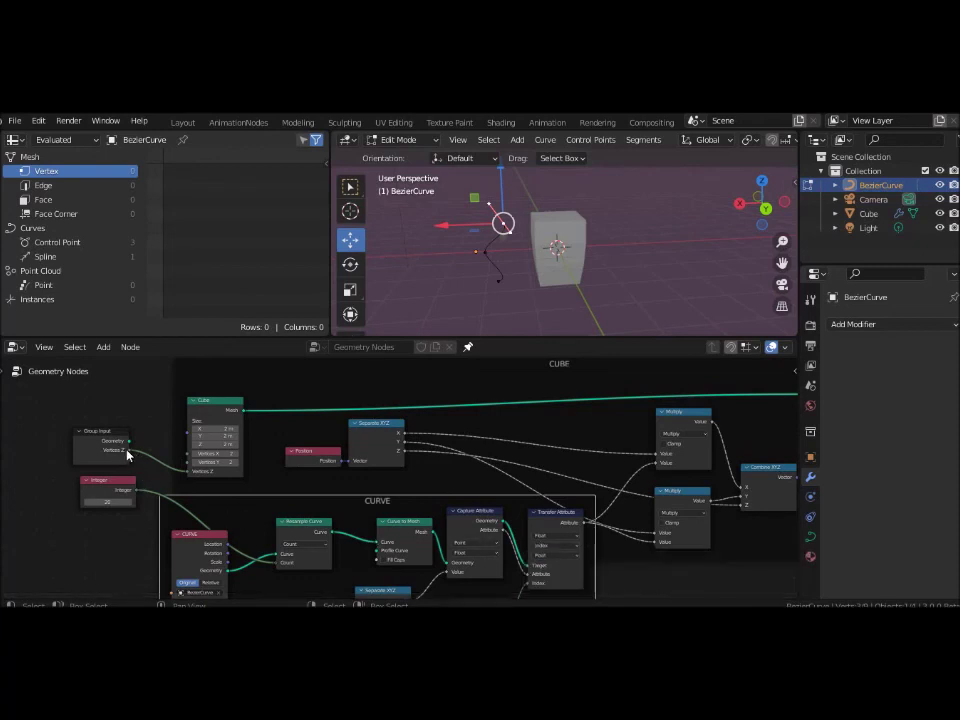
- Feed the Vertices Z group input into Resample Curve Count, delete the Integer node, return to Object Mode
left_click_drag(131, 452, 281, 572)
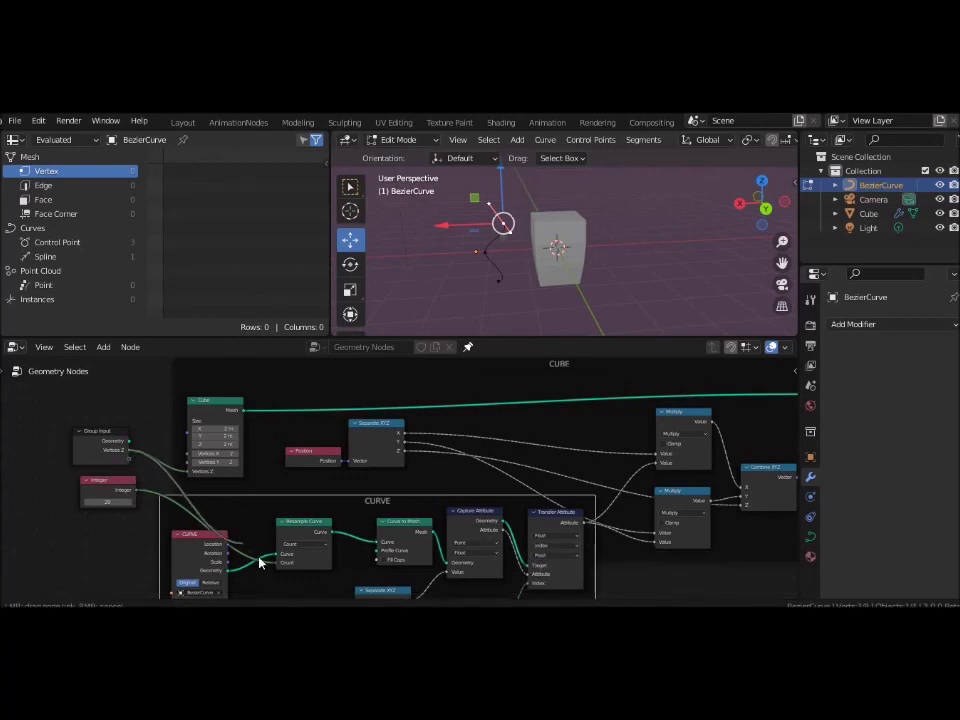
left_click_drag(281, 572, 282, 568)
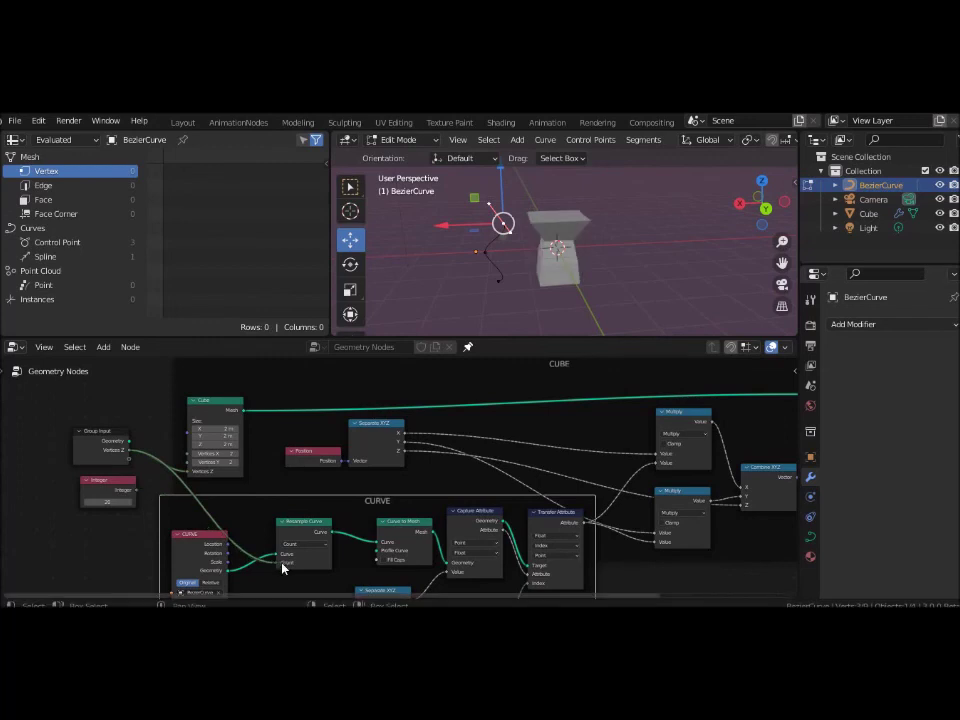
left_click(100, 490)
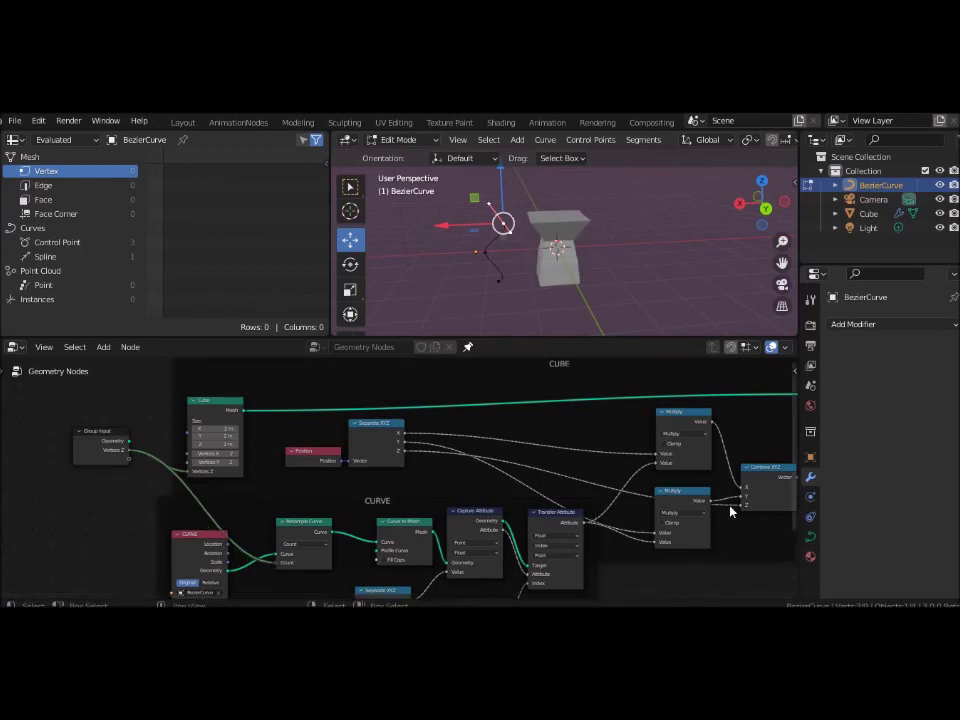
left_click(575, 268)
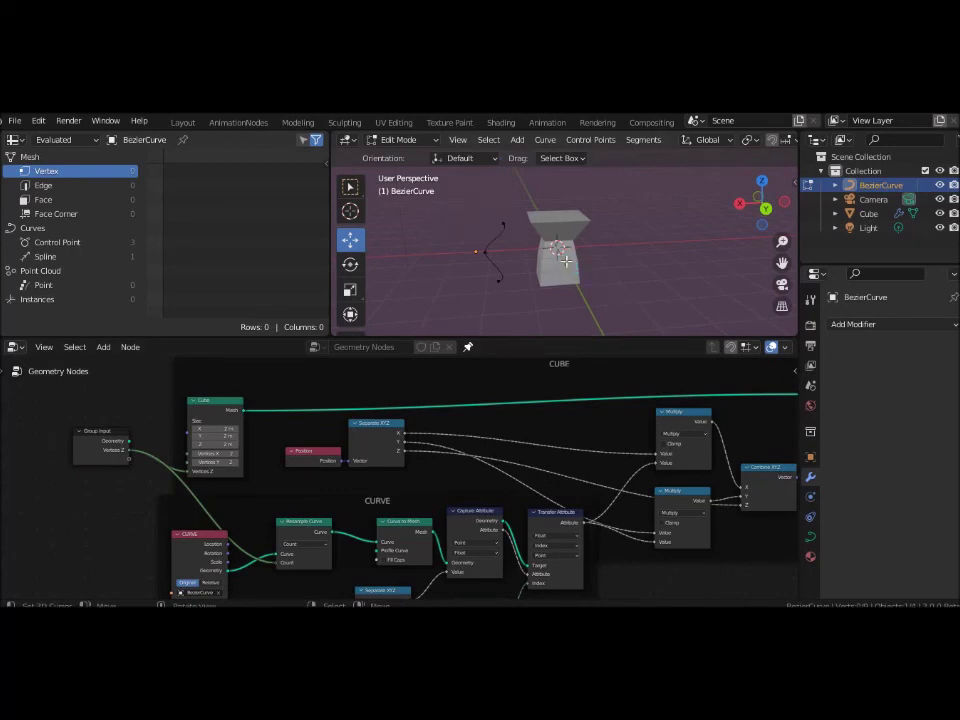
left_click(396, 139)
left_click(406, 156)
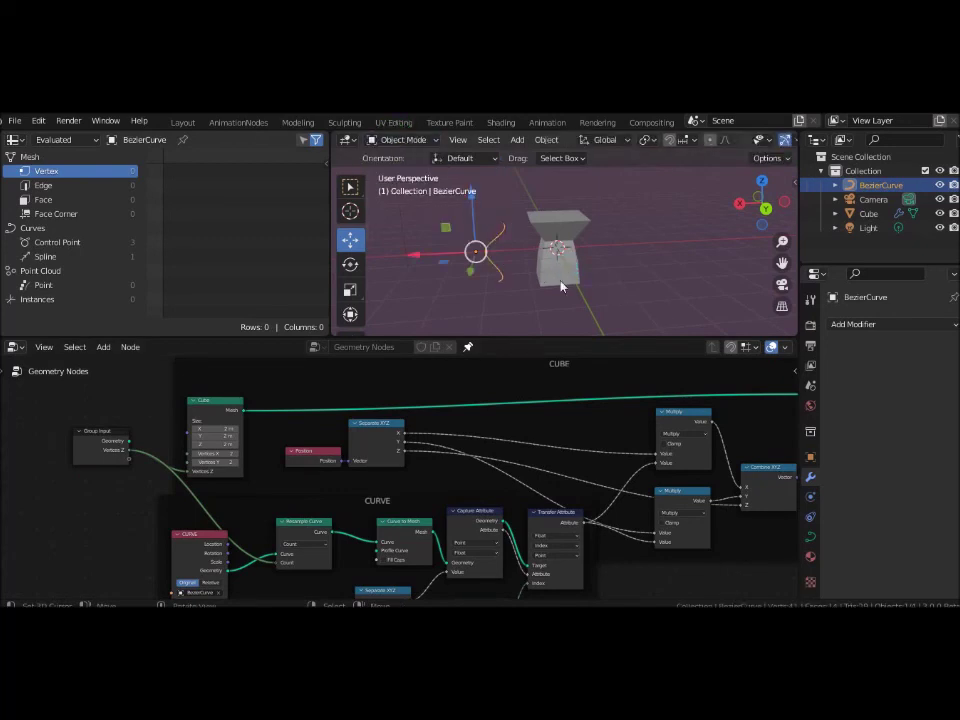
- Set the Cube modifier's Vertices Z to 10 and show the node editor sidebar for the CUBE frame
left_click(570, 240)
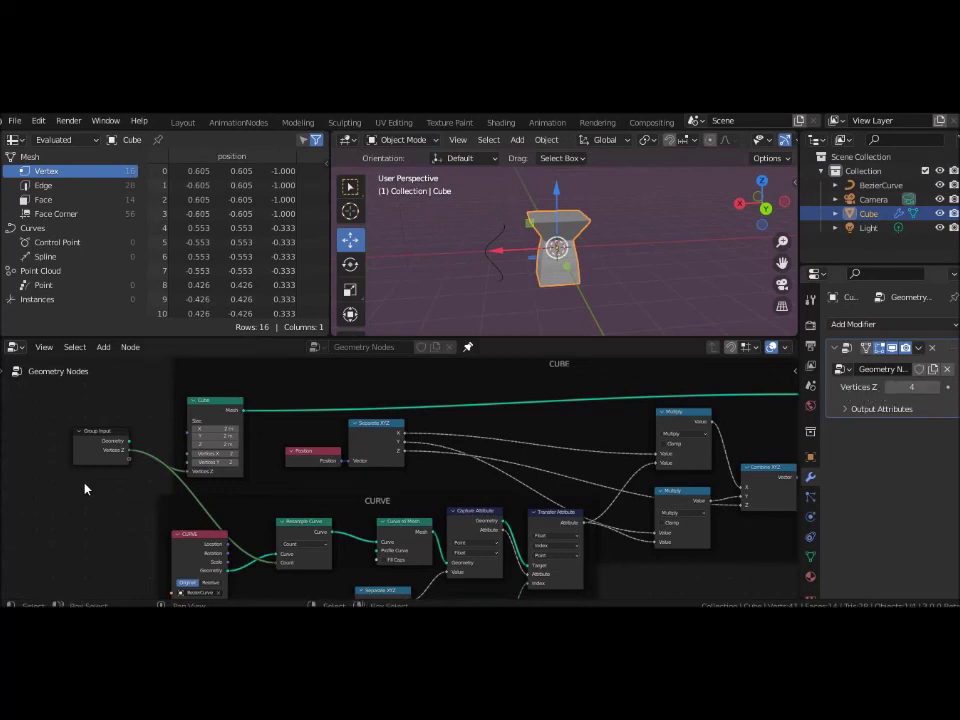
left_click(912, 387)
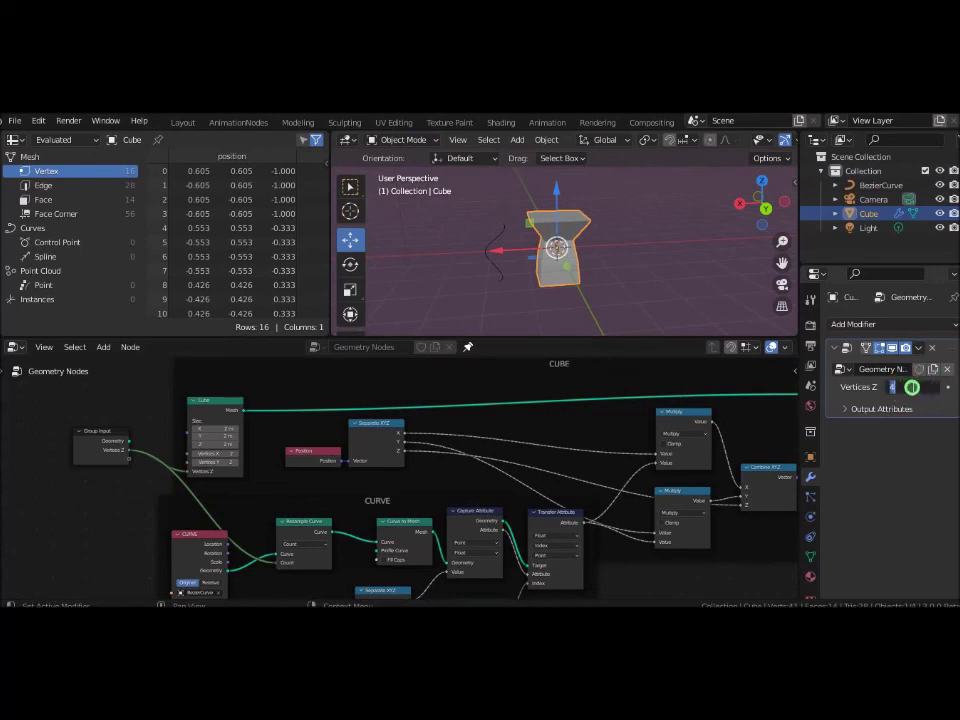
type("1")
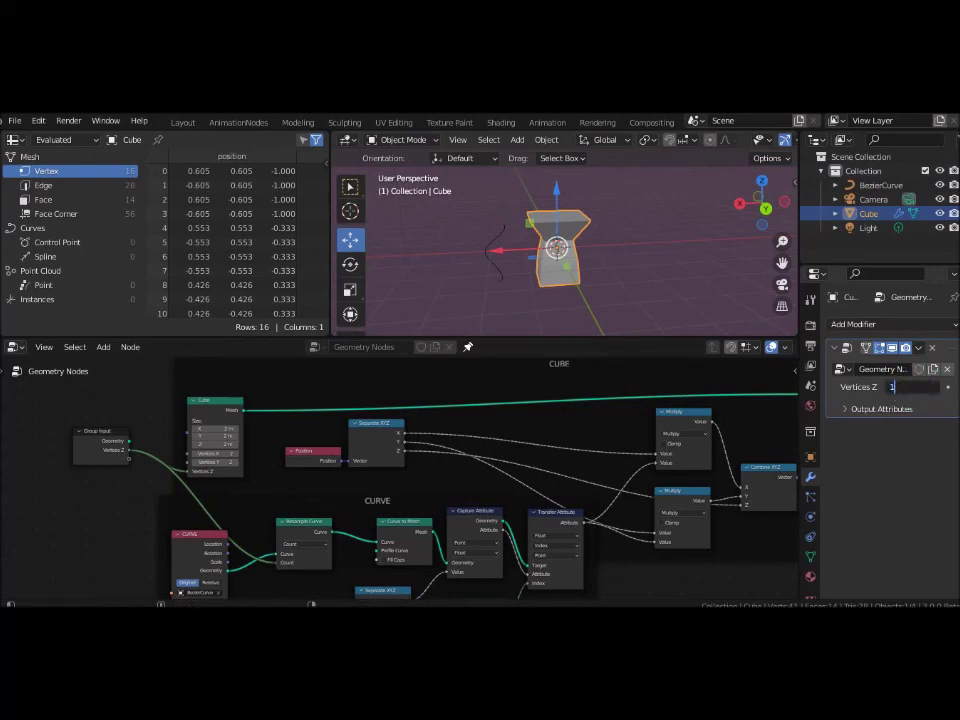
type("0")
key("Return")
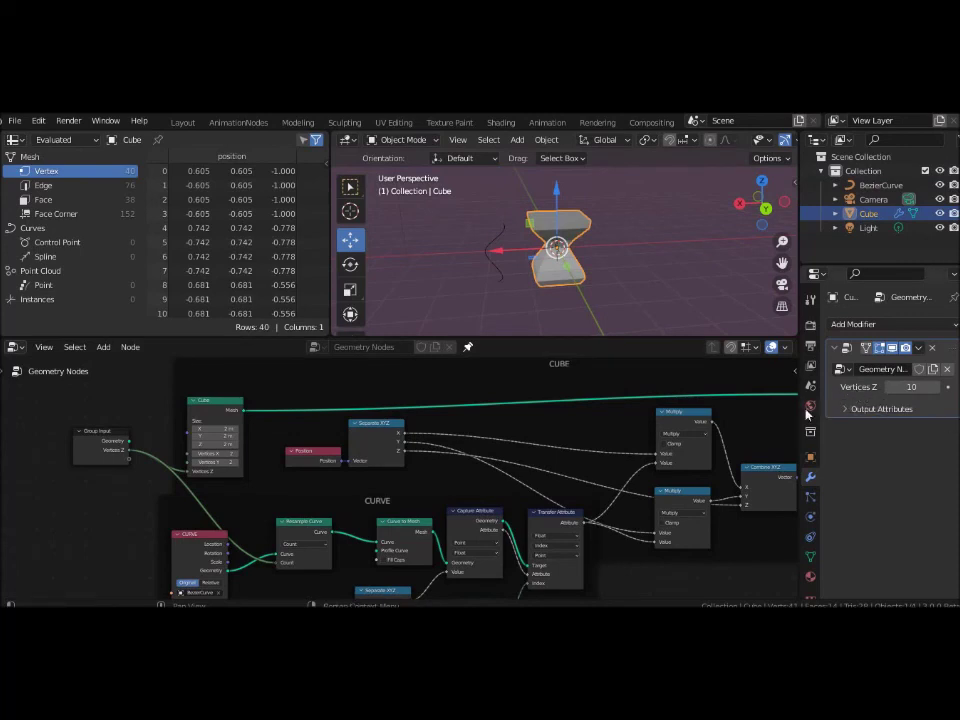
left_click(760, 418)
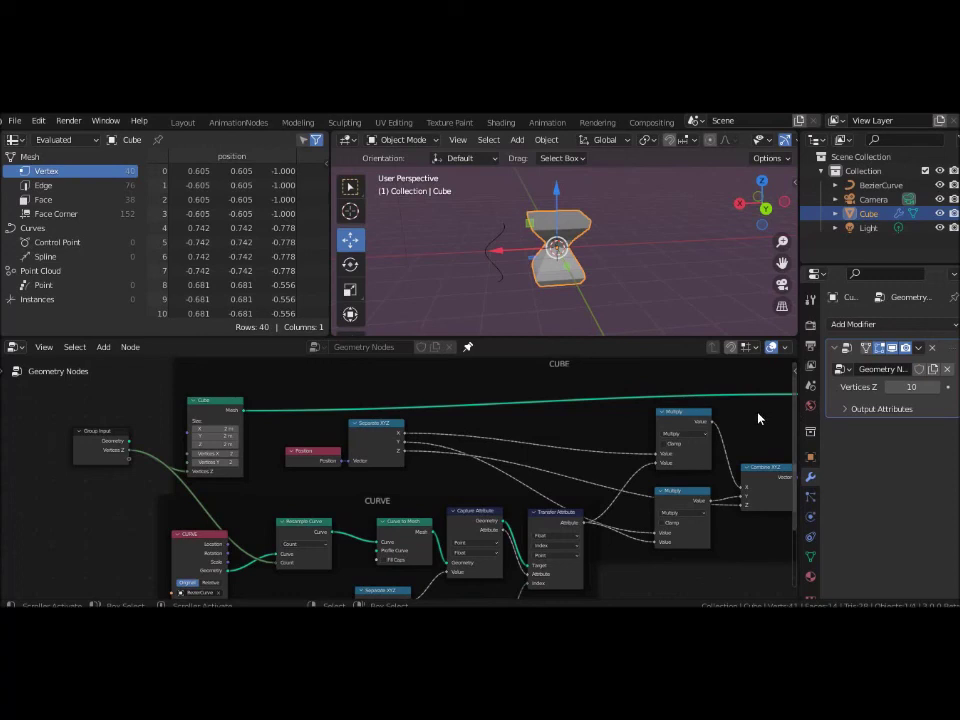
key("n")
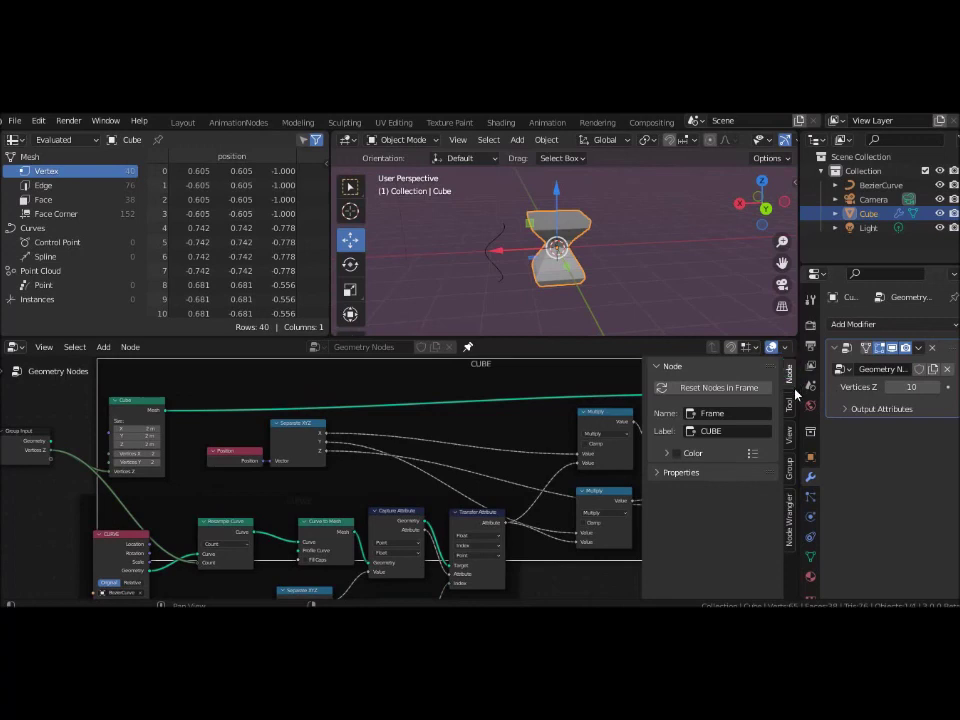
- Rename the Vertices Z group input to 'Resolution' in the sidebar's Group settings
left_click(663, 478)
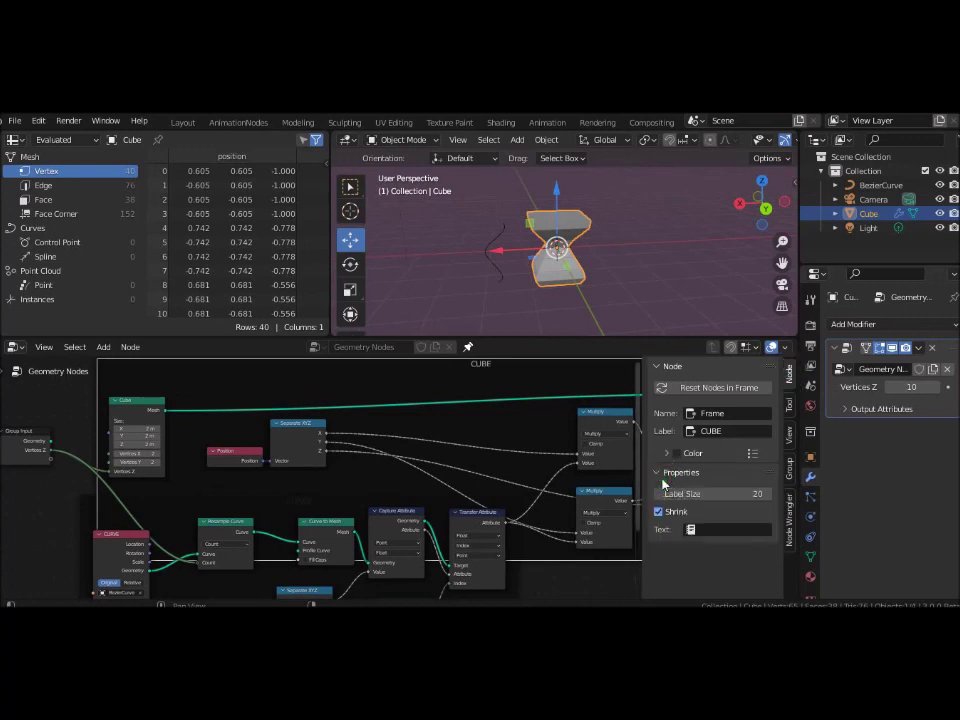
left_click(789, 406)
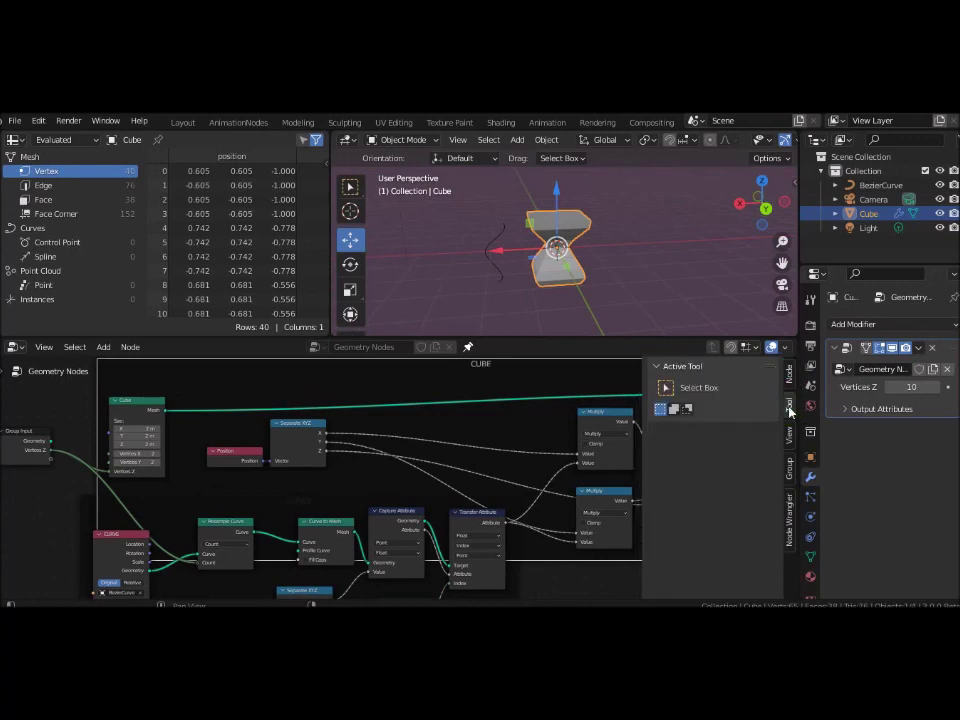
left_click(31, 433)
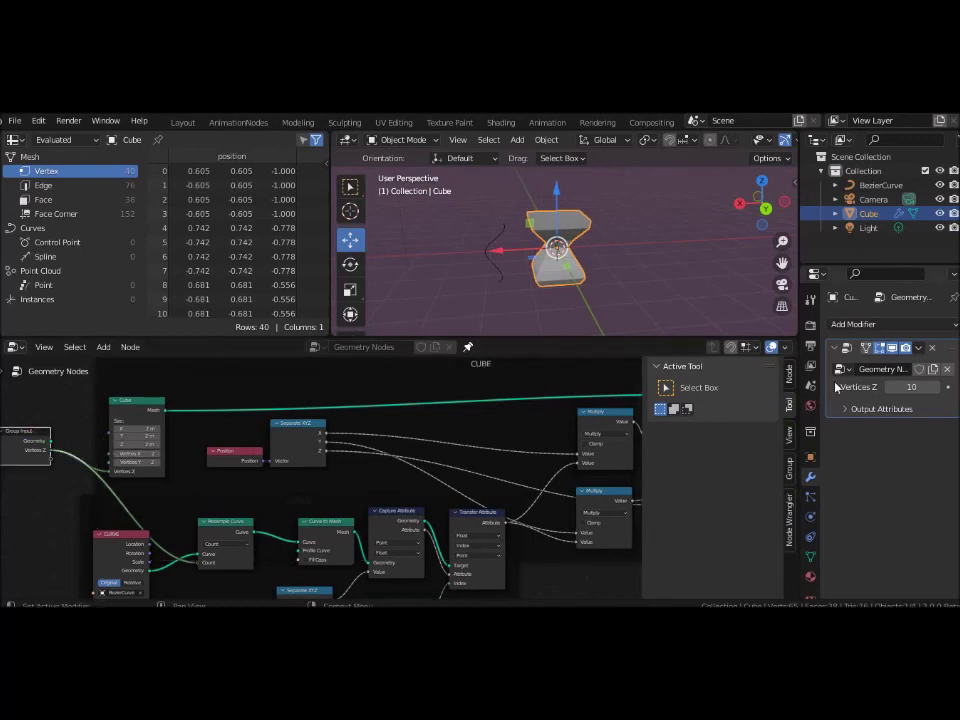
left_click(789, 374)
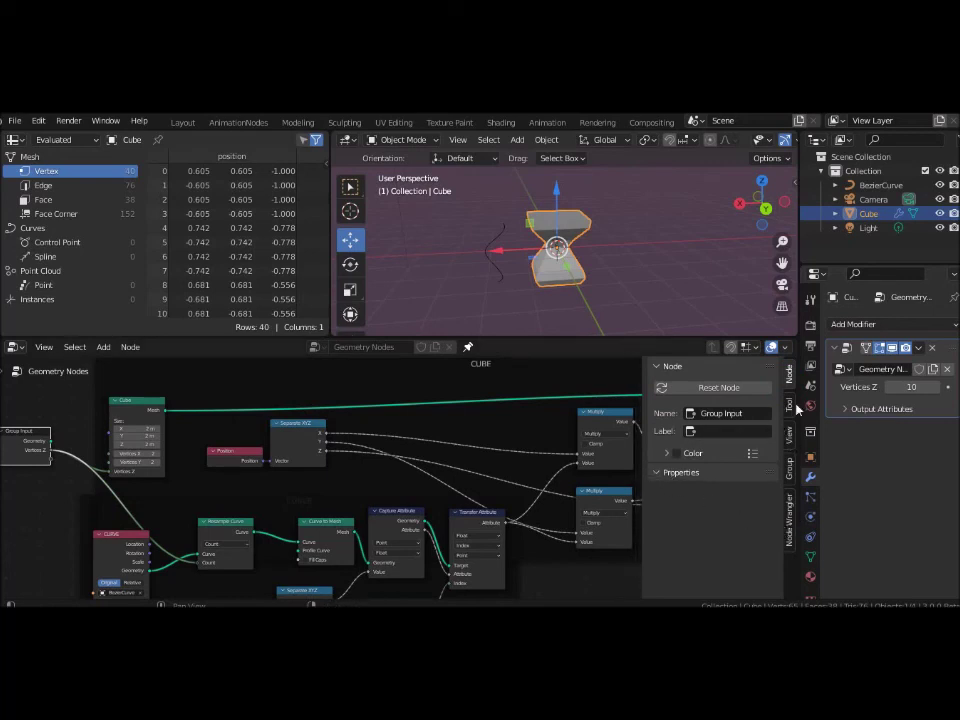
left_click(789, 470)
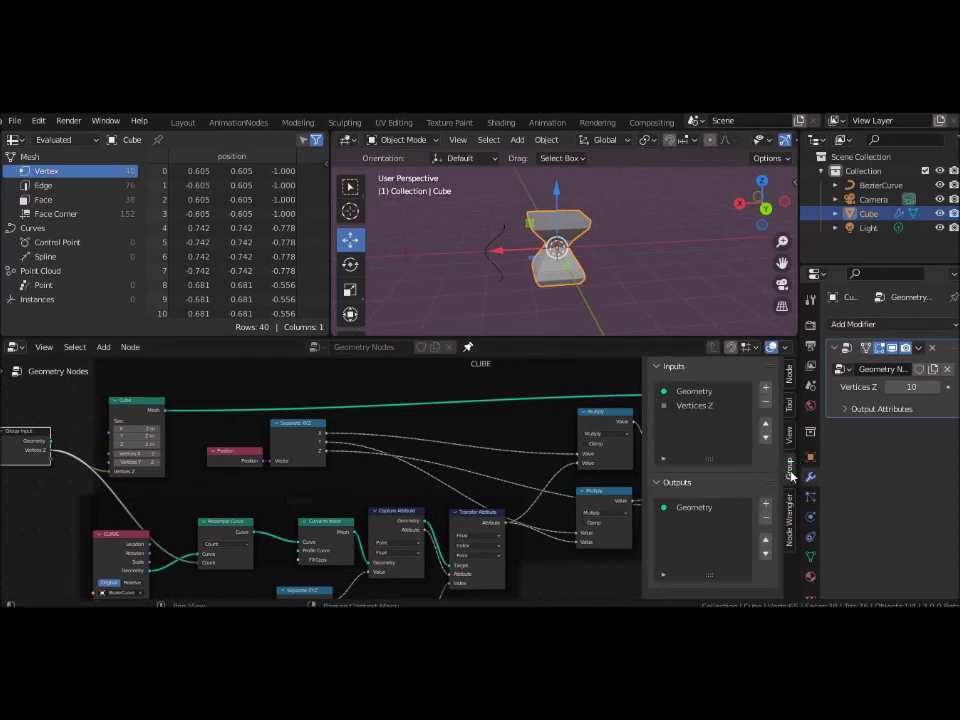
left_click(690, 407)
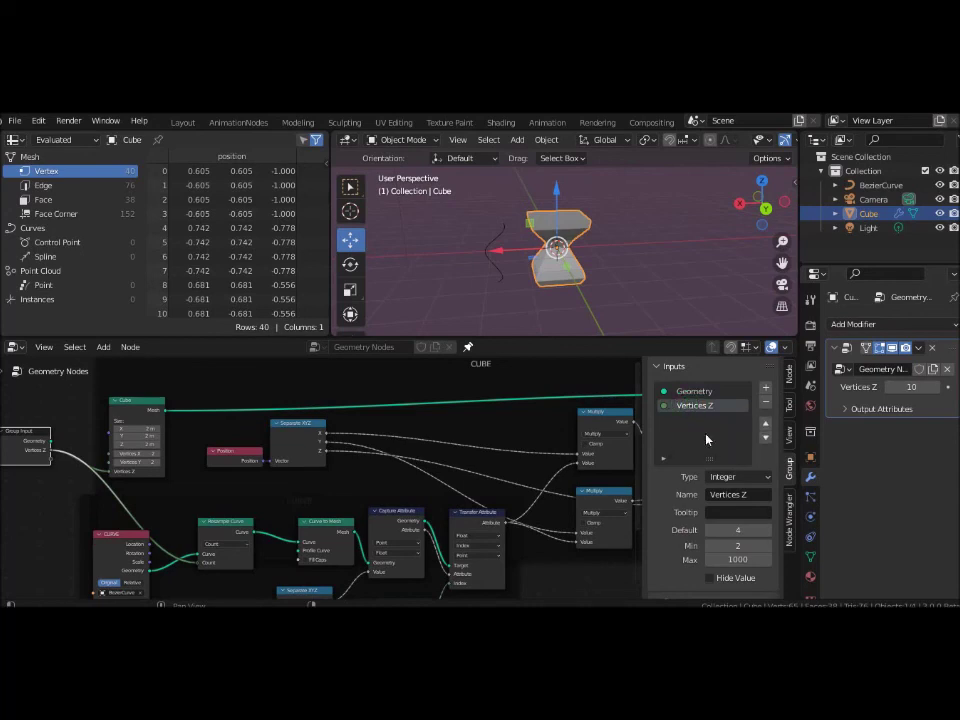
left_click(720, 494)
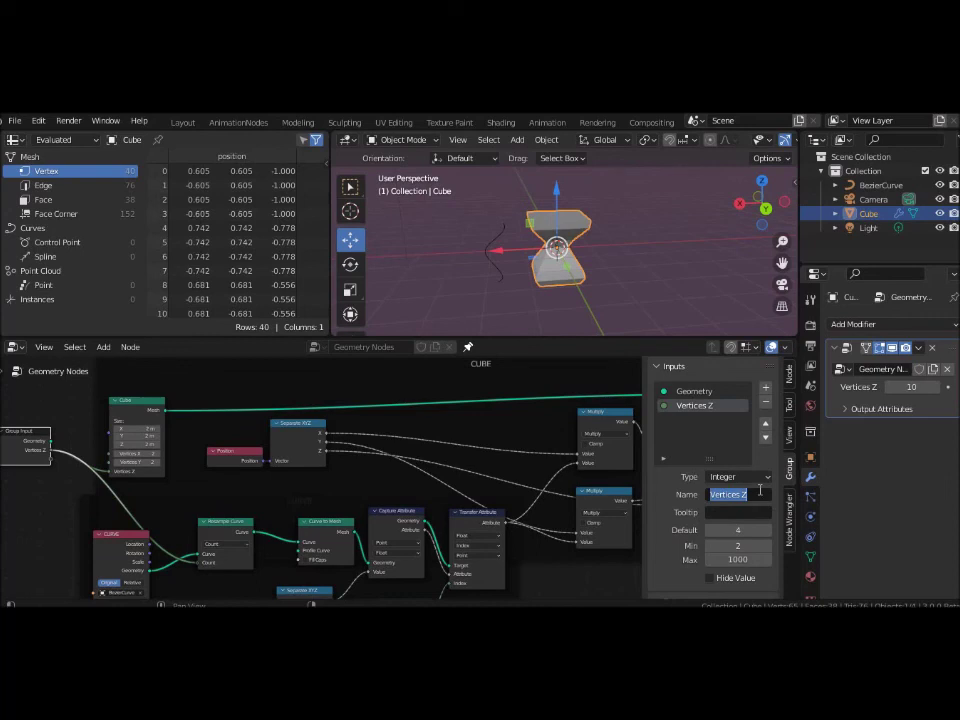
type("Resolution")
key("Return")
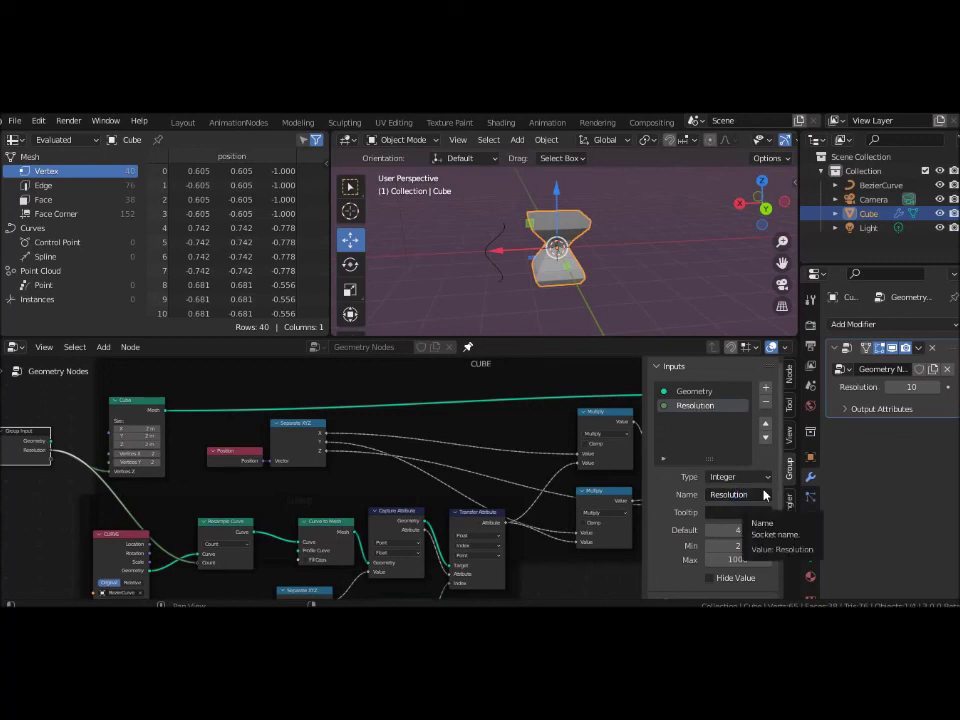